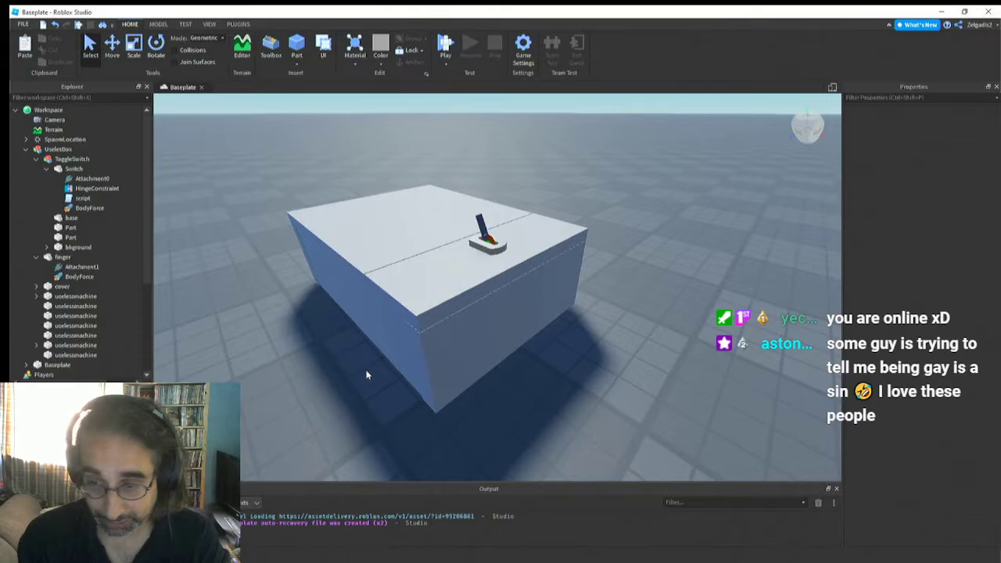
# Run the simulation to check how the existing useless box and its toggle switch behave, and stop it
pyautogui.press('a')
pyautogui.moveTo(363, 385); pyautogui.dragTo(362, 385, button='right')
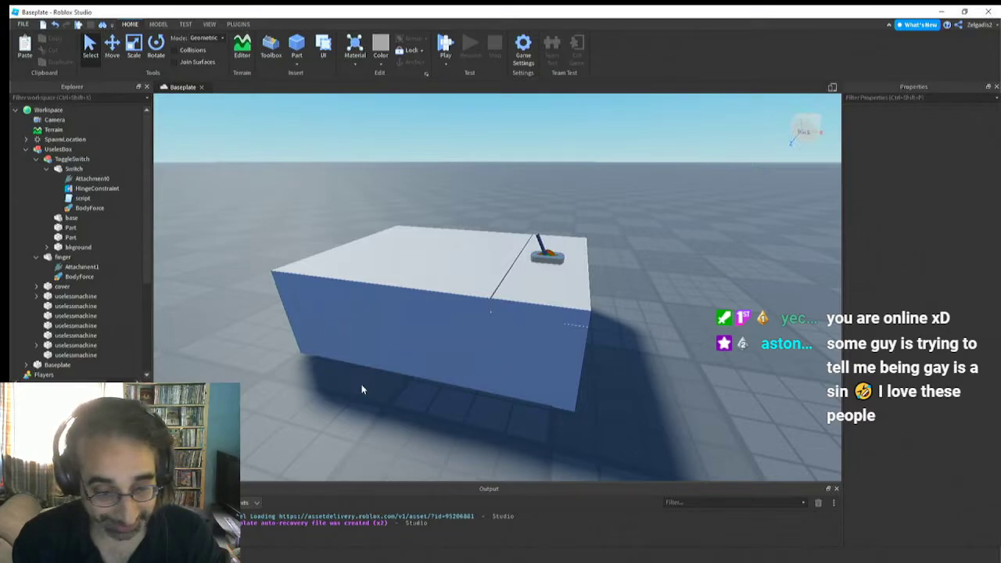
pyautogui.press('d')
pyautogui.moveTo(391, 333); pyautogui.dragTo(391, 331, button='right')
pyautogui.press('a')
pyautogui.press('a')
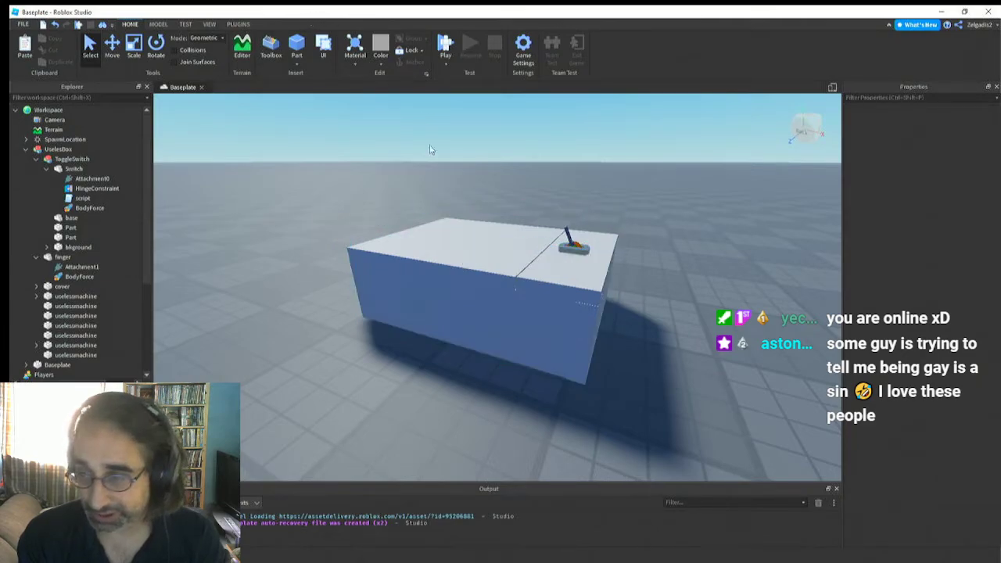
pyautogui.click(186, 24)
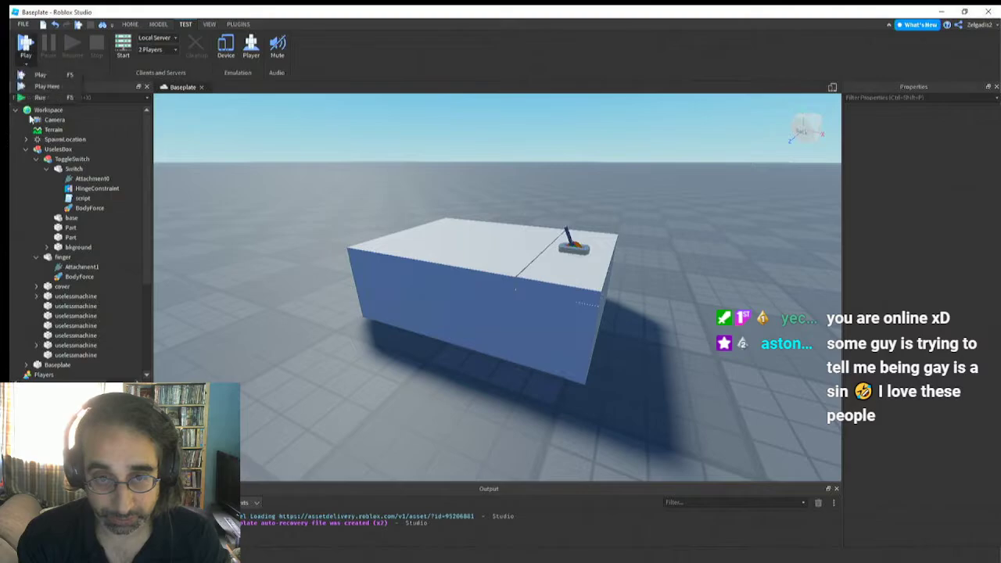
pyautogui.click(24, 98)
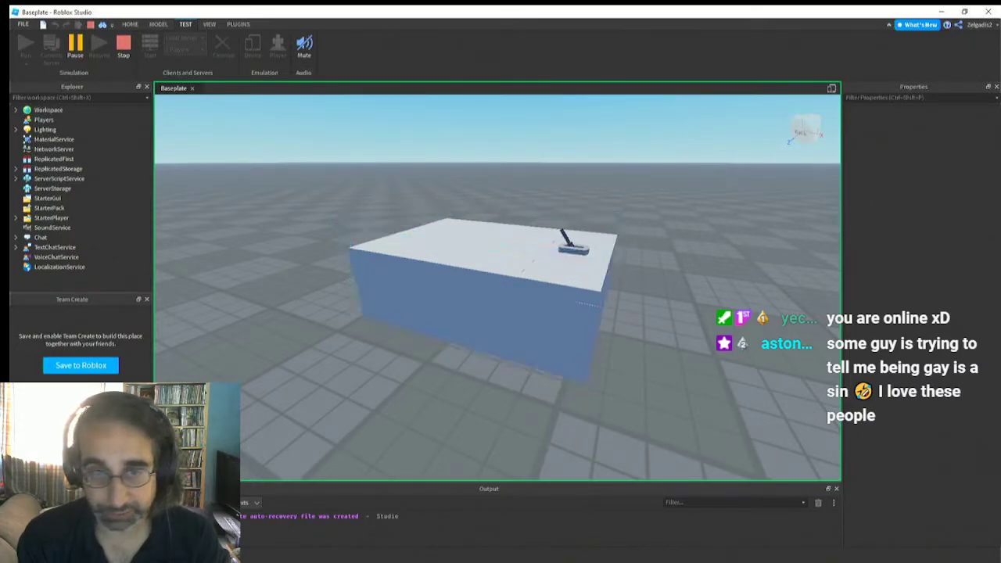
pyautogui.click(123, 48)
# Playtest from the current camera spot with Play Here, walk the avatar around the useless box, and end the test
pyautogui.scroll(5, 457, 290)
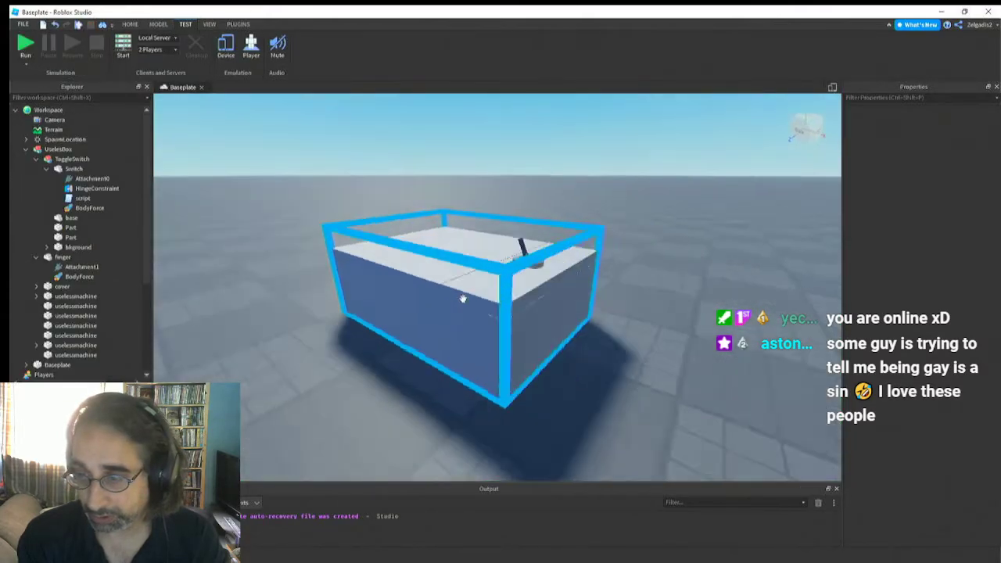
pyautogui.moveTo(463, 299); pyautogui.dragTo(463, 298, button='right')
pyautogui.scroll(-3, 463, 298)
pyautogui.scroll(5, 463, 298)
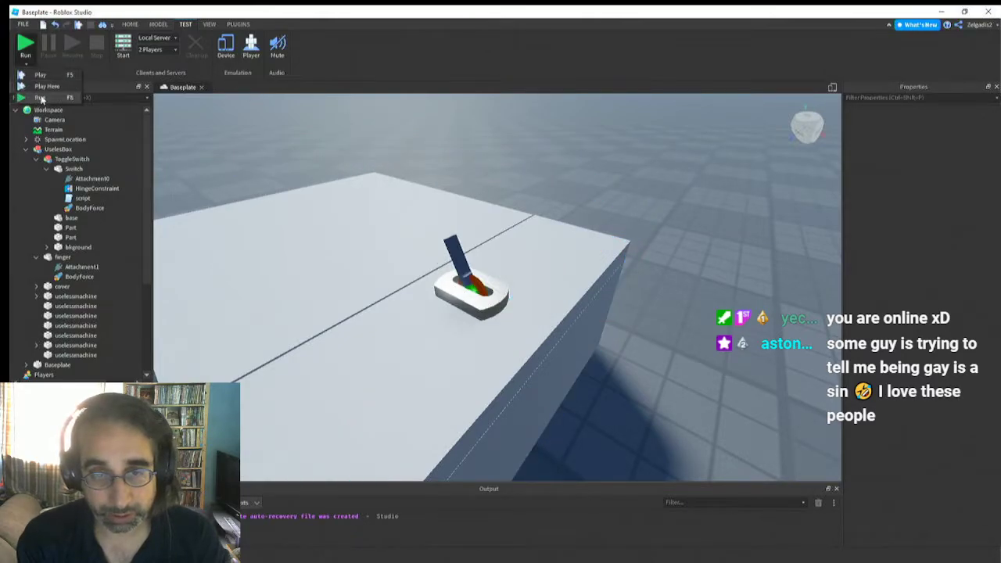
pyautogui.click(25, 47)
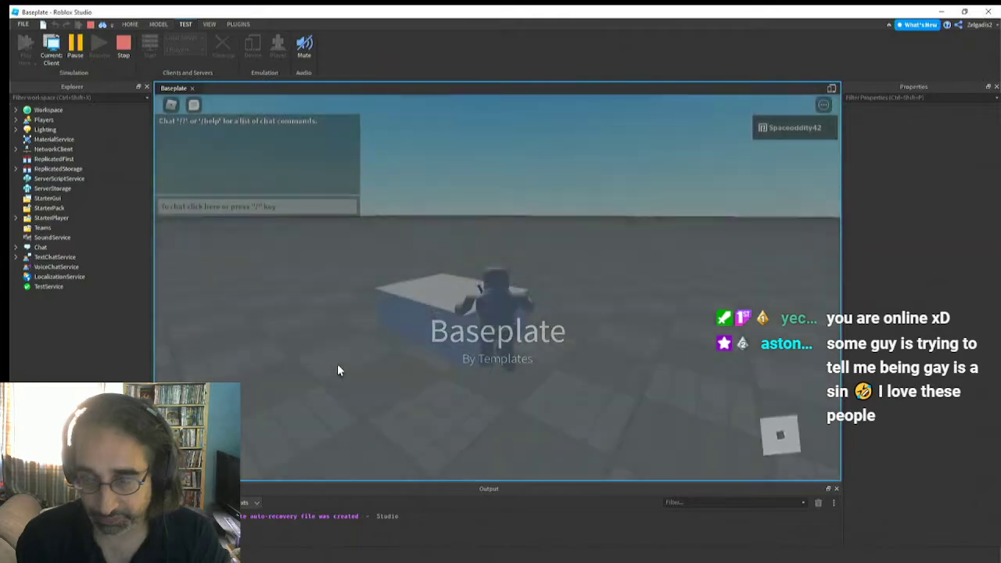
pyautogui.moveTo(351, 345); pyautogui.dragTo(351, 345, button='right')
pyautogui.press('w')
pyautogui.press('space')
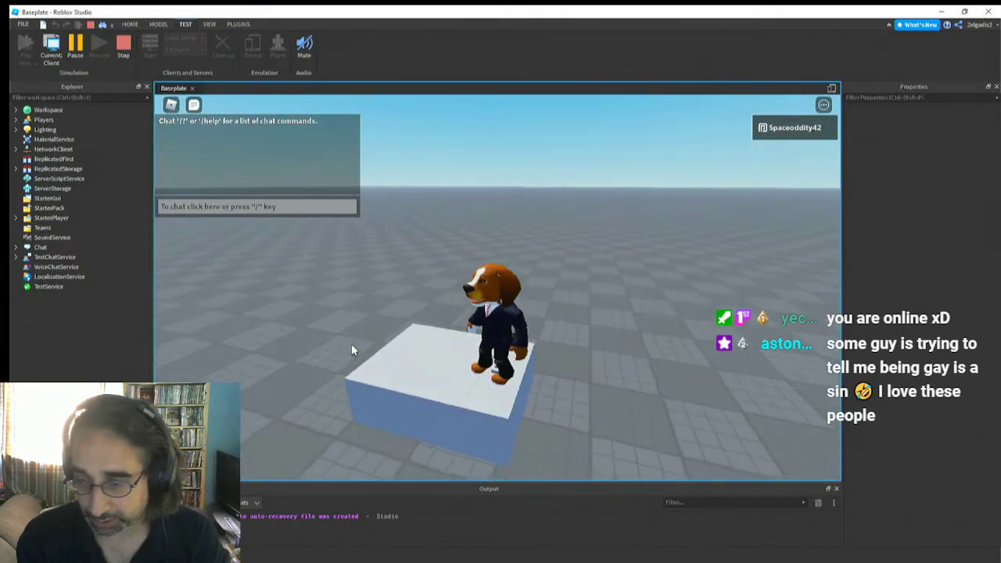
pyautogui.press('d')
pyautogui.press('w')
pyautogui.moveTo(351, 345); pyautogui.dragTo(351, 345, button='right')
pyautogui.press('s')
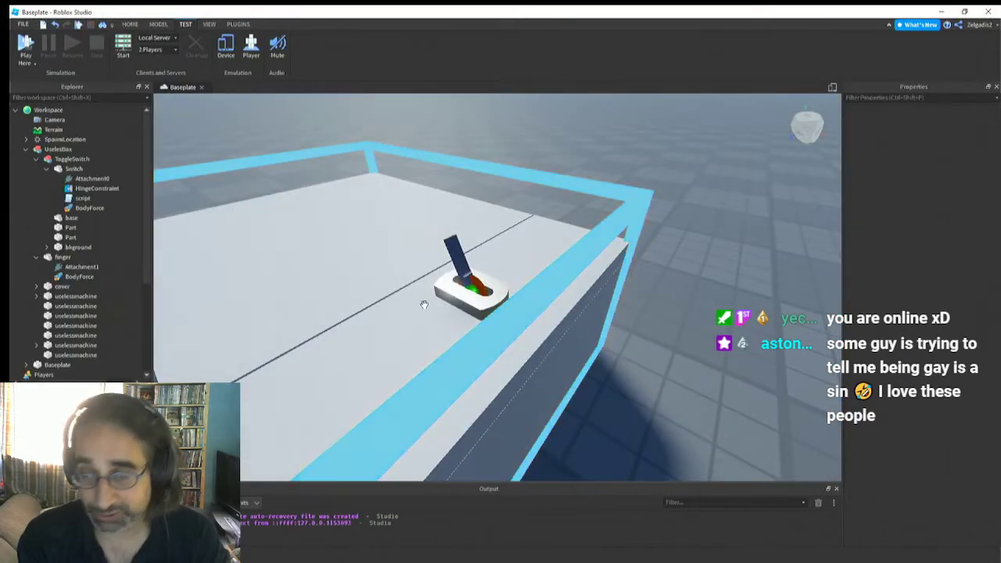
# Insert a new block part on the empty baseplate area away from the useless box
pyautogui.scroll(-10, 423, 304)
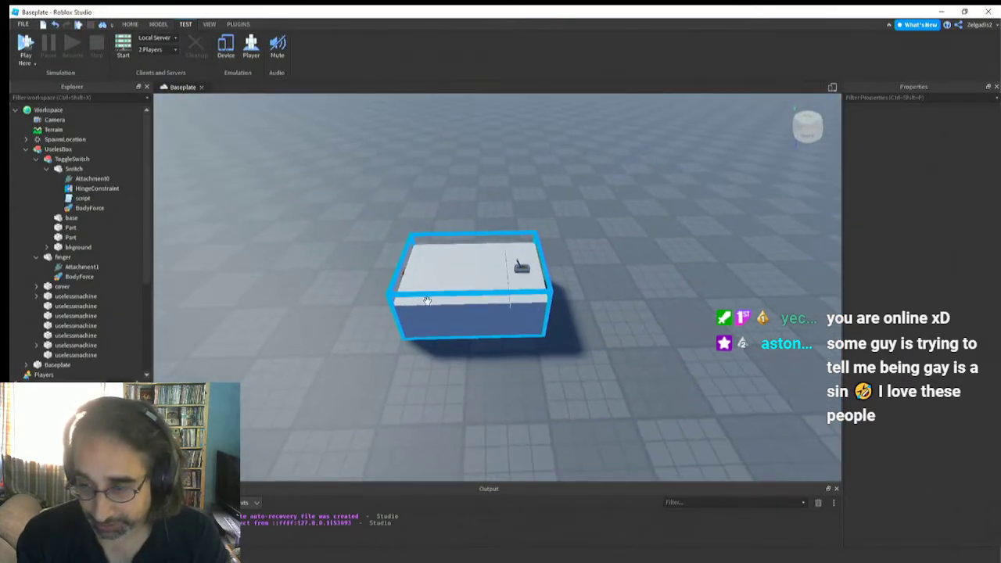
pyautogui.click(427, 302)
pyautogui.click(445, 323)
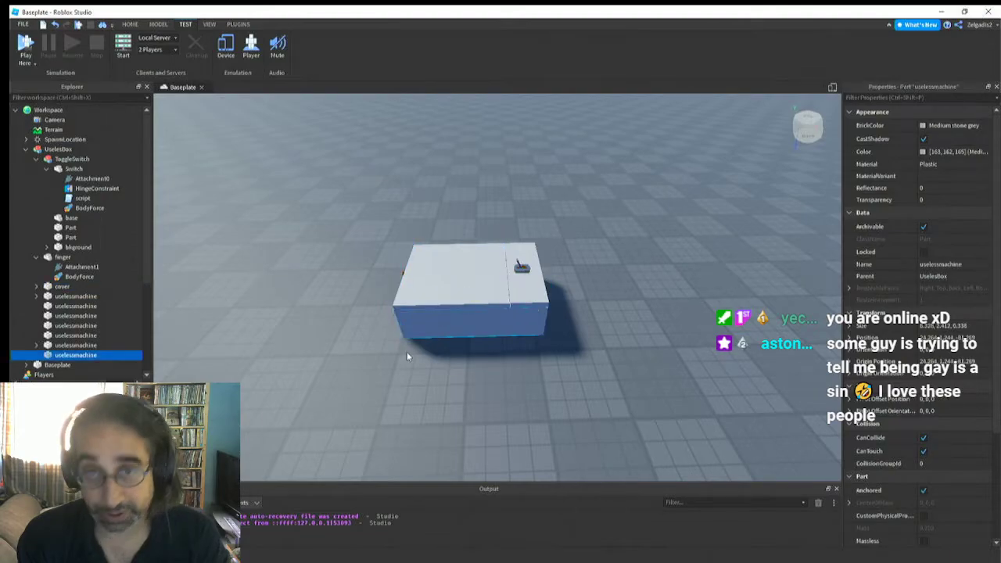
pyautogui.moveTo(407, 356); pyautogui.dragTo(407, 357, button='right')
pyautogui.press('s')
pyautogui.press('w')
pyautogui.press('a')
pyautogui.moveTo(264, 150); pyautogui.dragTo(265, 151, button='right')
pyautogui.moveTo(370, 248); pyautogui.dragTo(370, 248, button='right')
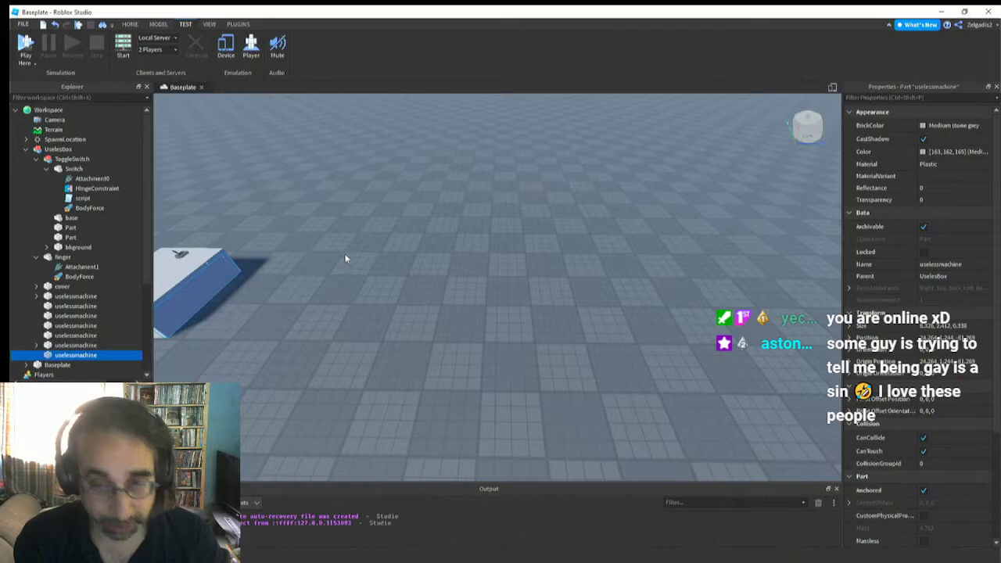
pyautogui.click(159, 24)
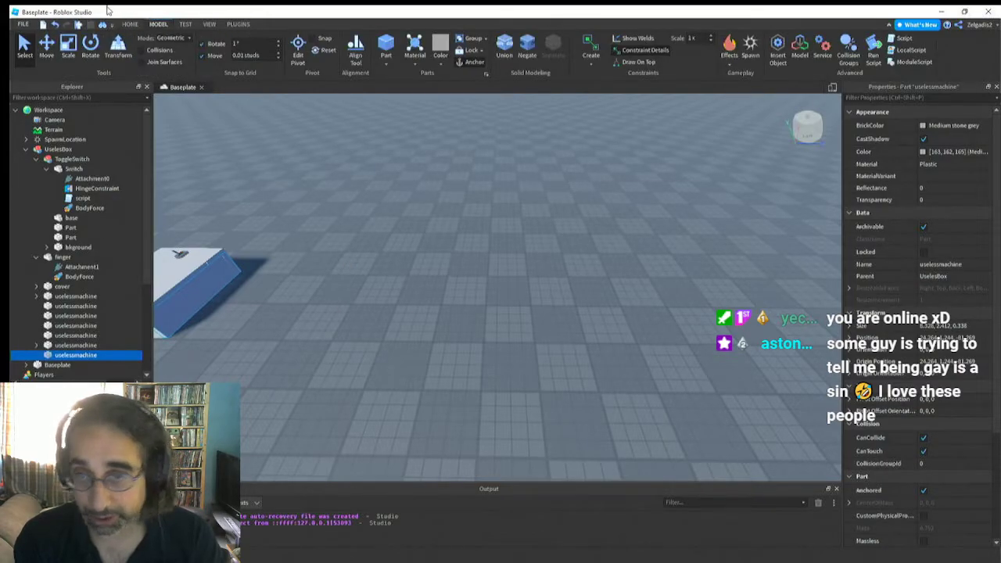
pyautogui.click(385, 49)
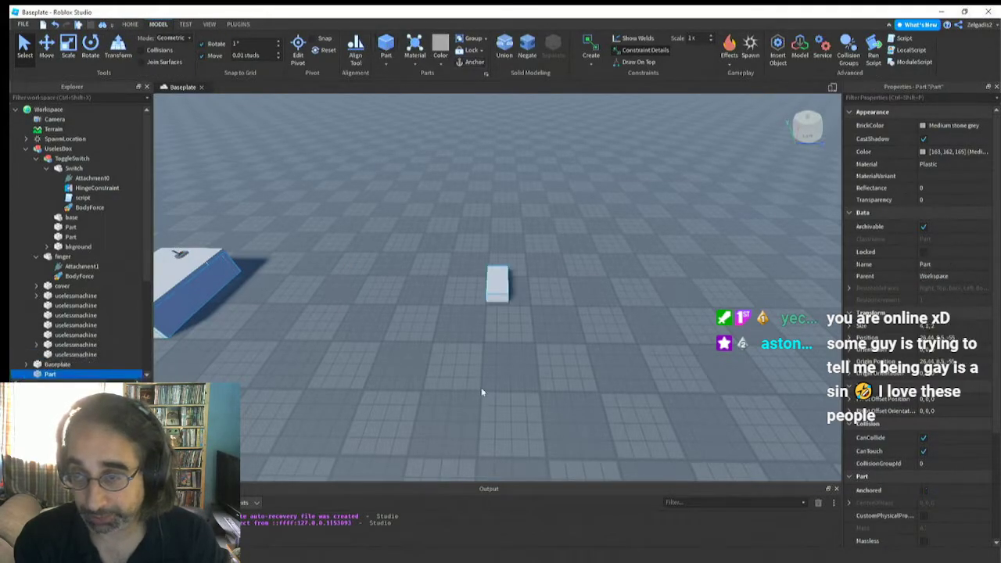
pyautogui.scroll(3, 498, 302)
pyautogui.moveTo(499, 302); pyautogui.dragTo(499, 299, button='right')
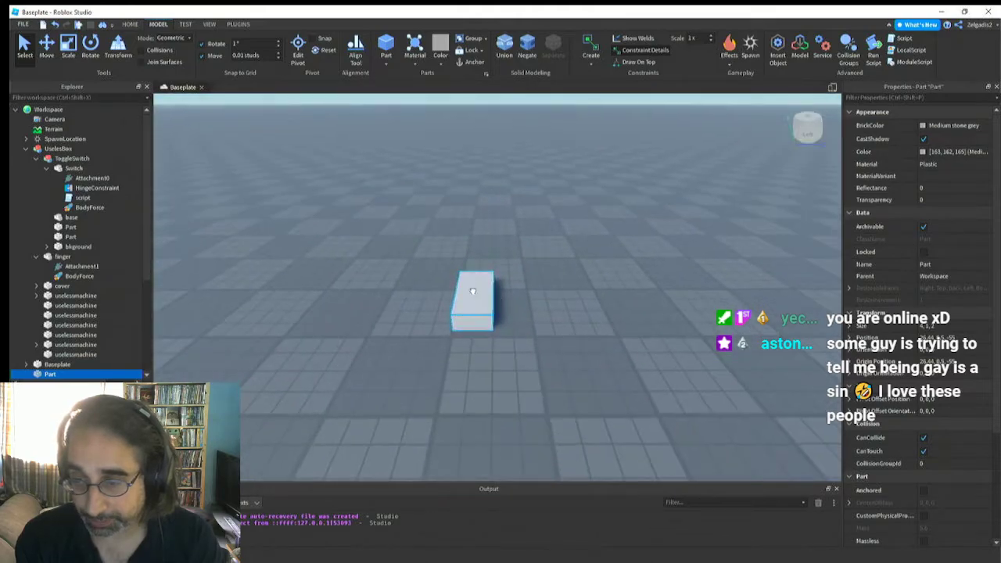
# Scale the new block into a flat slab about 9.76 by 0.54 by 6.76 studs
pyautogui.click(47, 46)
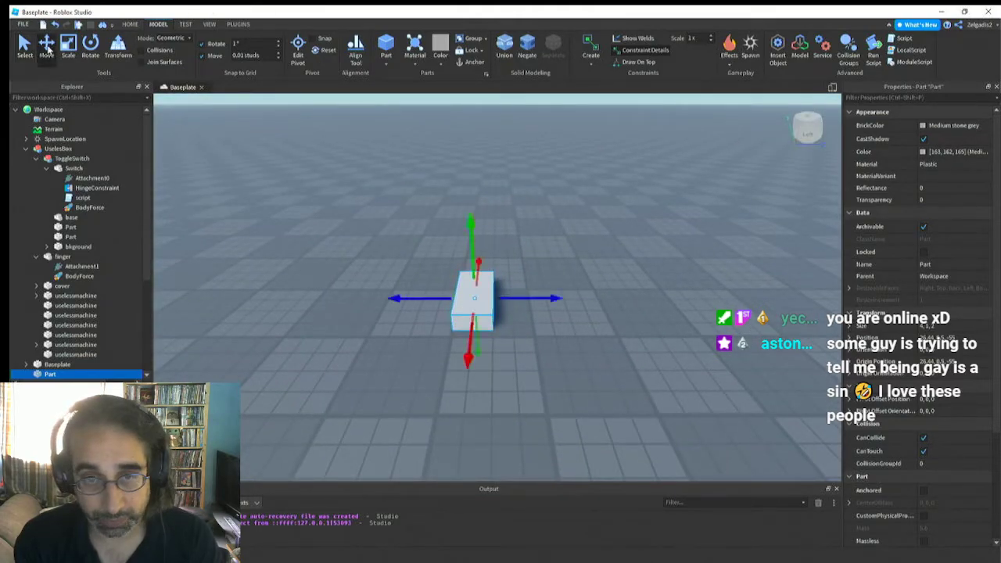
pyautogui.click(68, 45)
pyautogui.moveTo(436, 298); pyautogui.dragTo(327, 298)
pyautogui.moveTo(407, 342); pyautogui.dragTo(410, 478)
pyautogui.moveTo(440, 365); pyautogui.dragTo(440, 363, button='right')
pyautogui.moveTo(643, 340); pyautogui.dragTo(618, 345)
pyautogui.moveTo(618, 345); pyautogui.dragTo(618, 345, button='right')
pyautogui.moveTo(554, 350); pyautogui.dragTo(576, 354)
pyautogui.moveTo(559, 360); pyautogui.dragTo(558, 366, button='right')
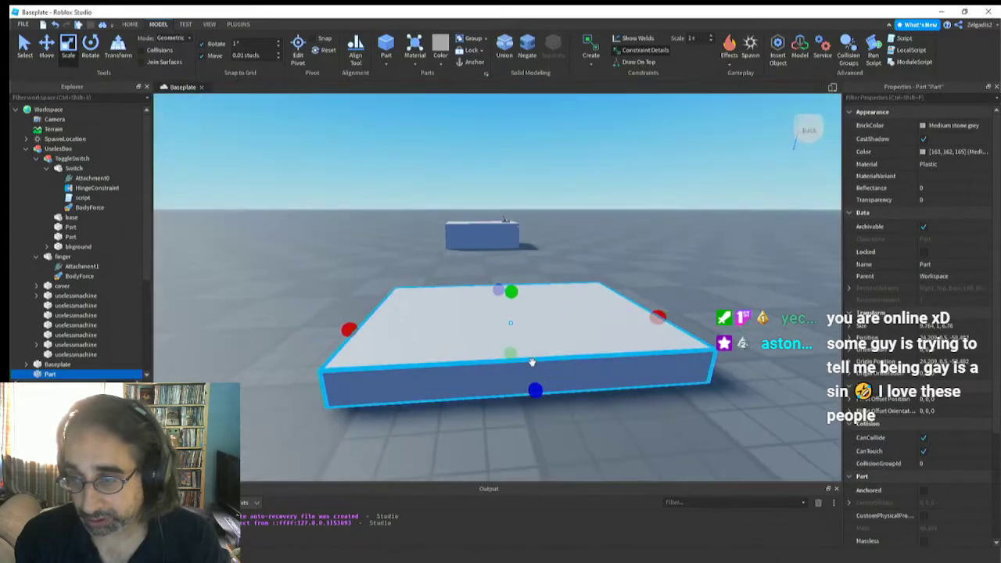
pyautogui.press('d')
pyautogui.press('a')
pyautogui.moveTo(446, 291); pyautogui.dragTo(448, 305)
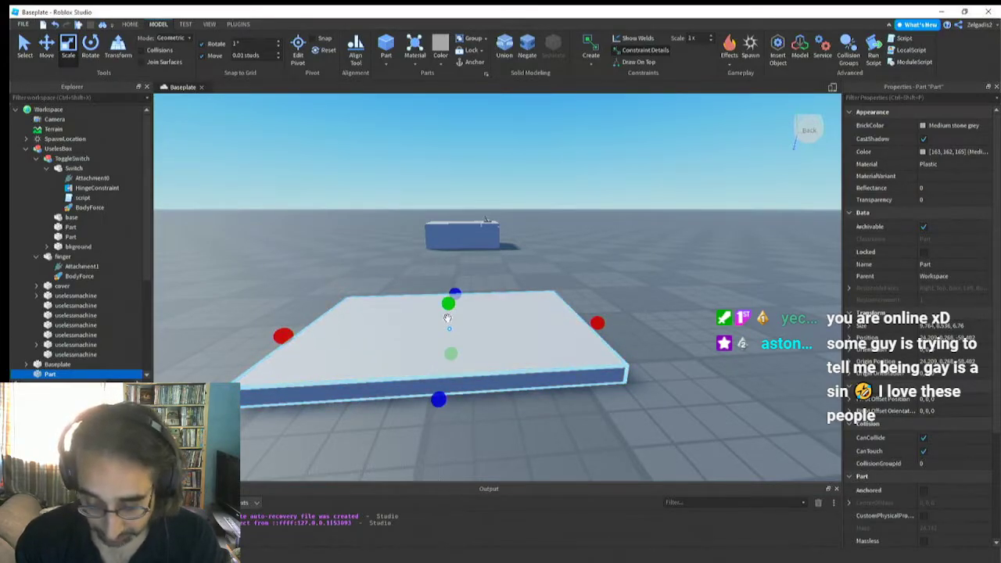
# Duplicate the slab and raise one of the two parts so it rests on top of the other
pyautogui.hotkey('ctrl', 'd')
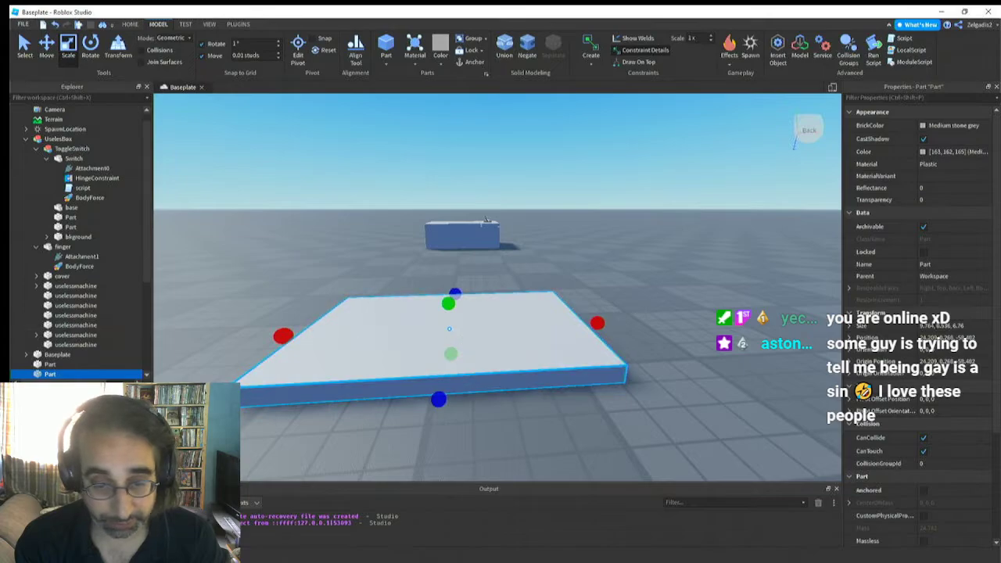
pyautogui.click(36, 148)
pyautogui.click(26, 140)
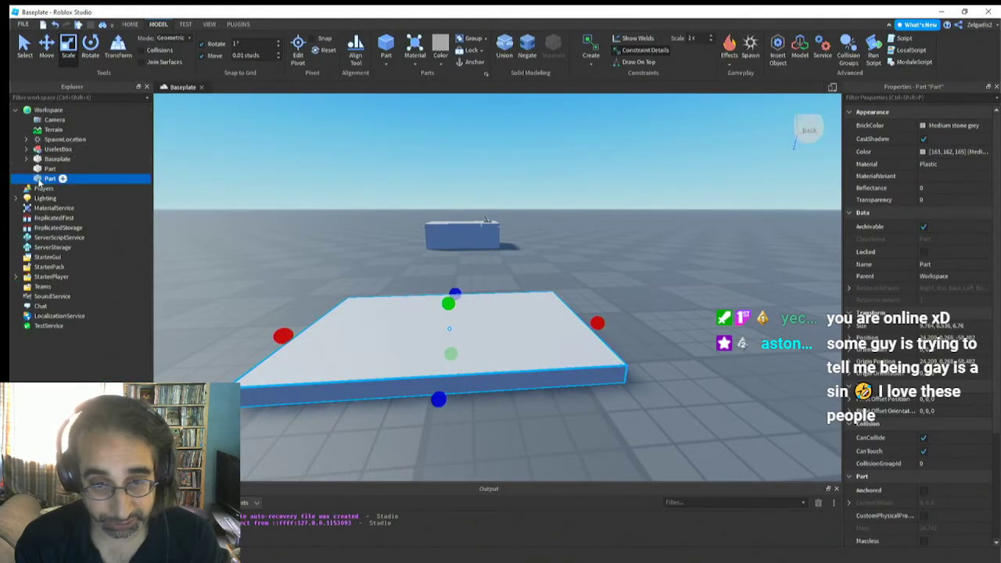
pyautogui.click(45, 170)
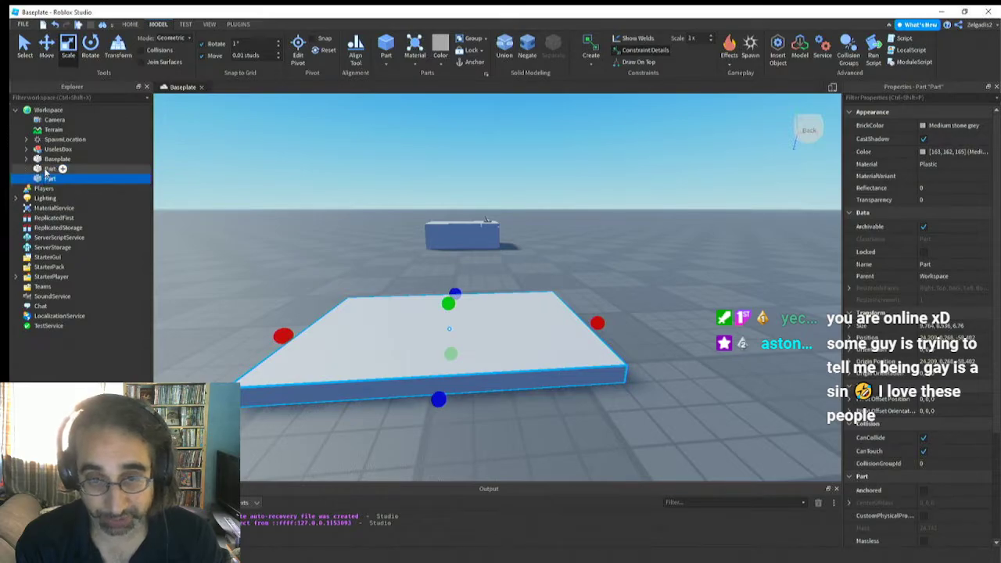
pyautogui.click(49, 179)
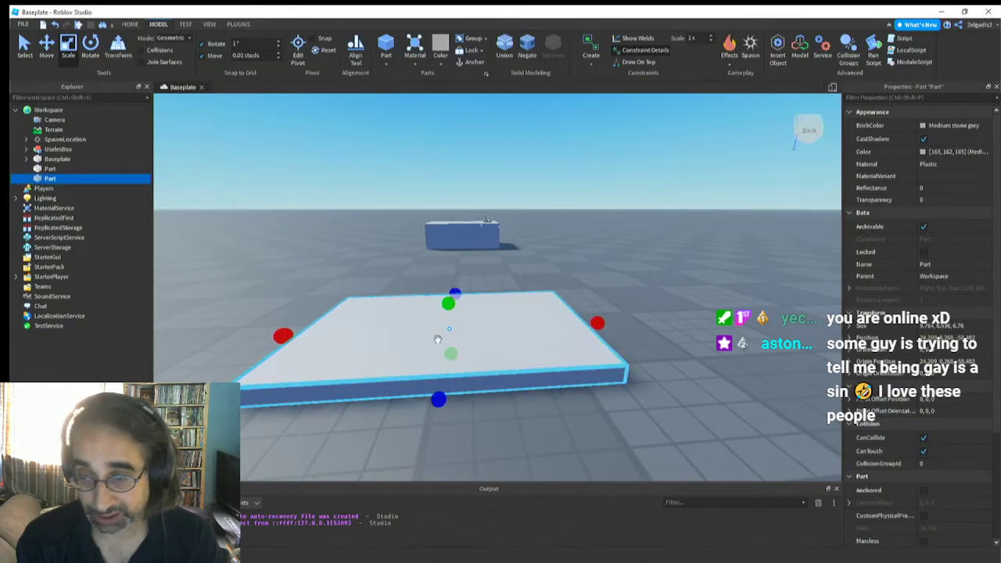
pyautogui.click(50, 169)
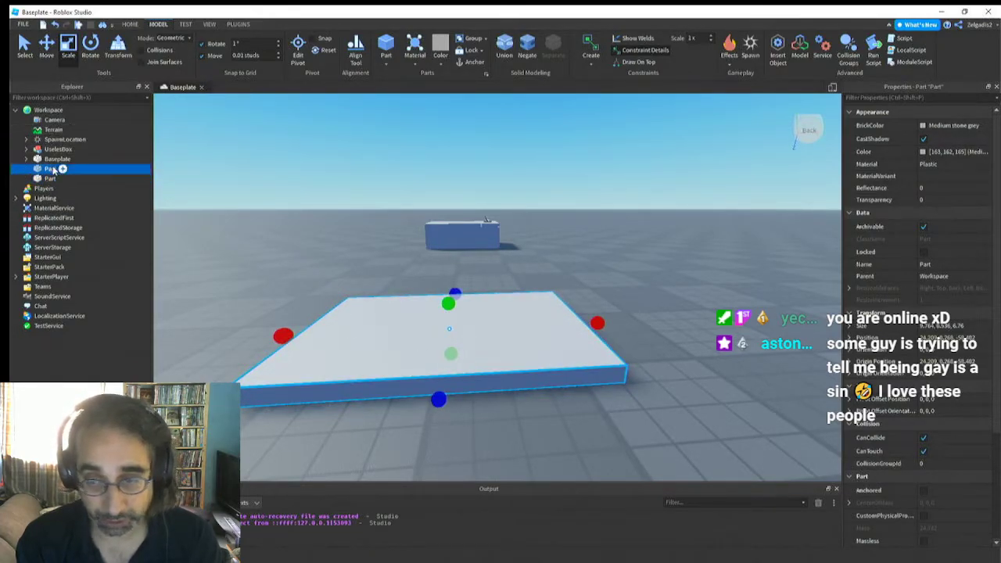
pyautogui.click(47, 47)
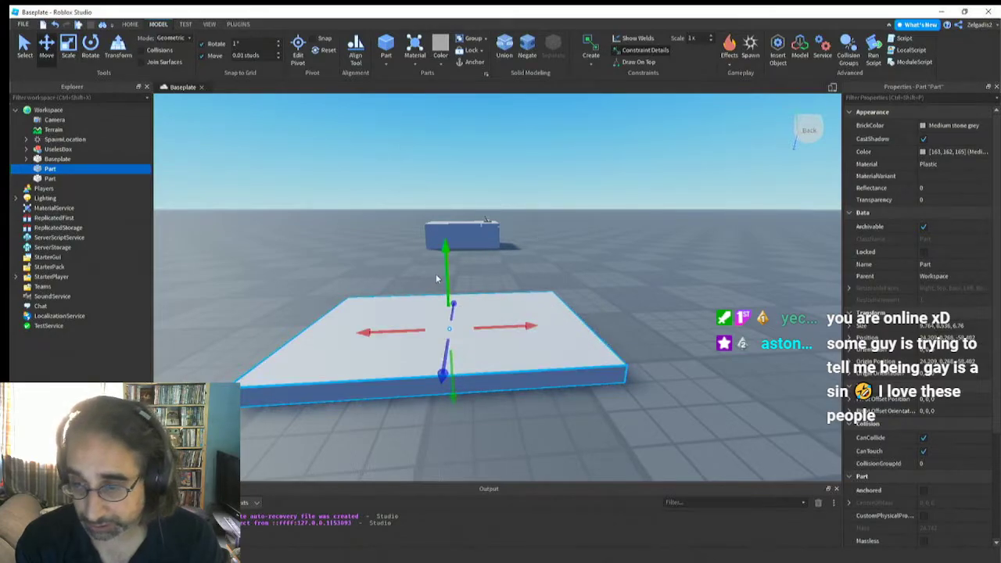
pyautogui.moveTo(443, 274); pyautogui.dragTo(445, 259)
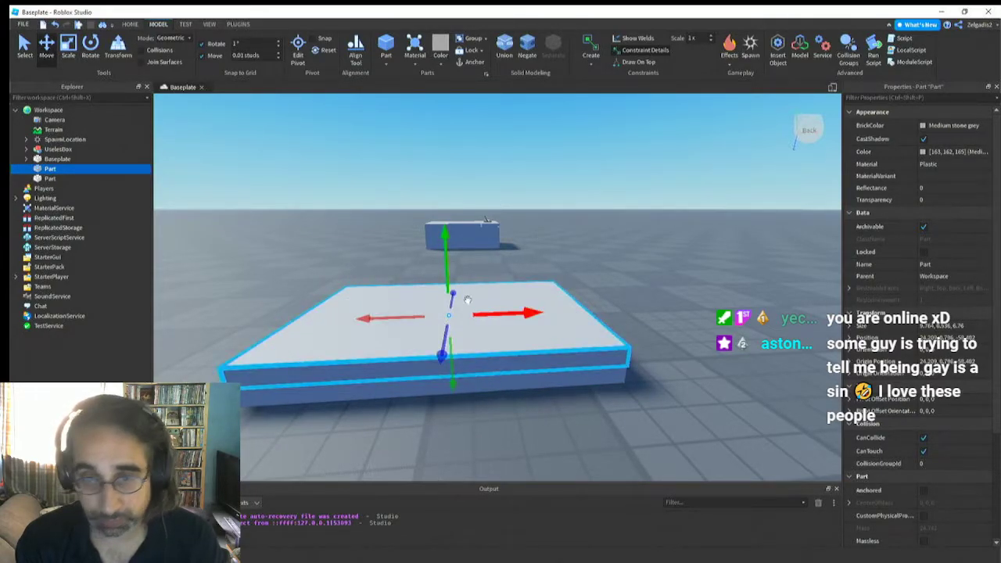
# Scale the upper slab into a wall about 0.62 studs thick and 1.4 studs high along one short edge of the base
pyautogui.click(68, 47)
pyautogui.moveTo(279, 316); pyautogui.dragTo(549, 366)
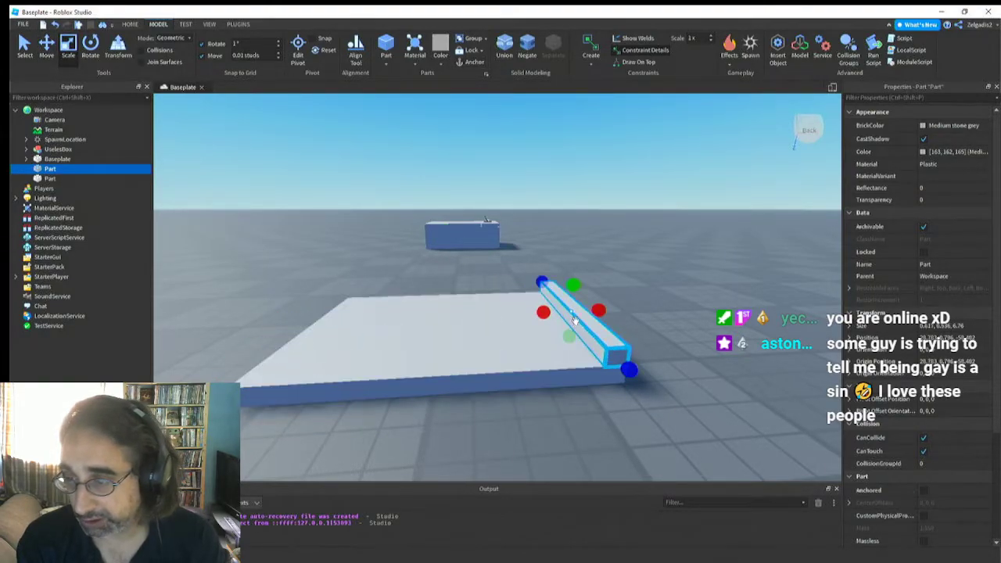
pyautogui.moveTo(571, 289); pyautogui.dragTo(575, 264)
pyautogui.press('d')
pyautogui.moveTo(527, 375); pyautogui.dragTo(528, 376, button='right')
pyautogui.press('w')
pyautogui.press('a')
pyautogui.press('s')
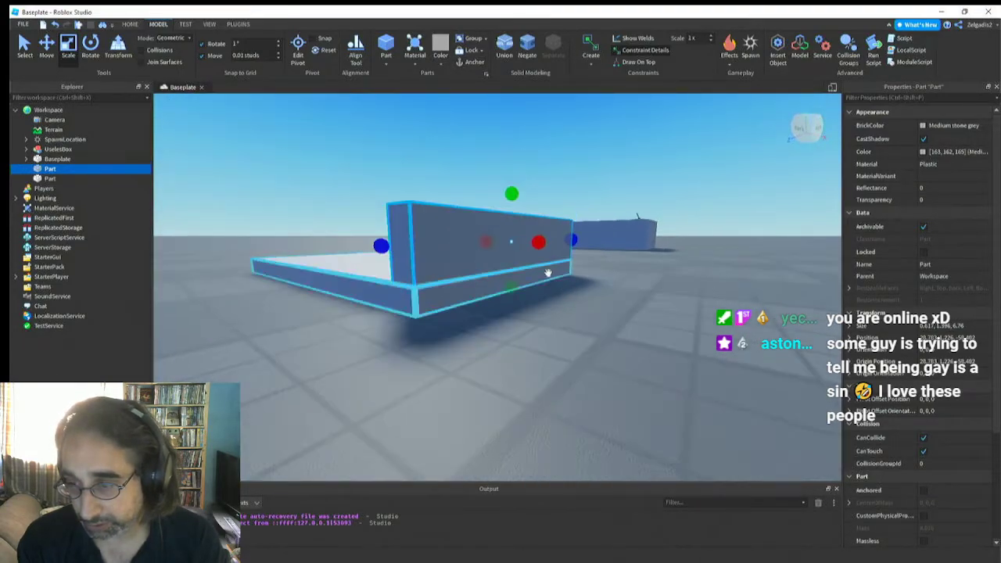
# Increase the short-edge wall's height to about 1.77 studs
pyautogui.moveTo(509, 291); pyautogui.dragTo(511, 292)
pyautogui.moveTo(479, 261); pyautogui.dragTo(478, 261, button='right')
pyautogui.press('s')
pyautogui.moveTo(478, 261); pyautogui.dragTo(476, 252)
pyautogui.press('w')
pyautogui.moveTo(455, 278); pyautogui.dragTo(454, 277, button='right')
pyautogui.press('a')
pyautogui.press('s')
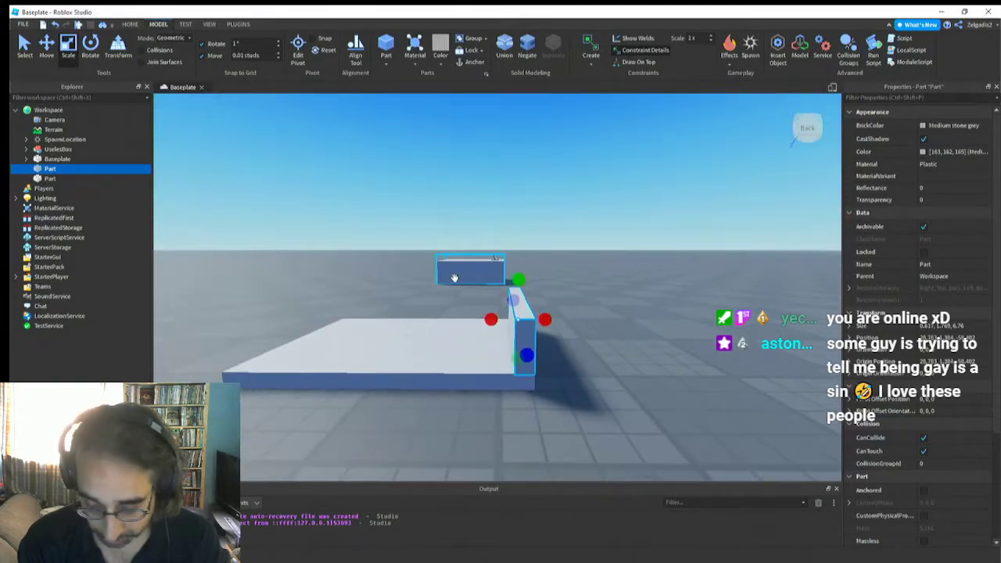
# Duplicate the short-edge wall and move the copy to the opposite short edge of the base
pyautogui.hotkey('ctrl', 'd')
pyautogui.click(46, 43)
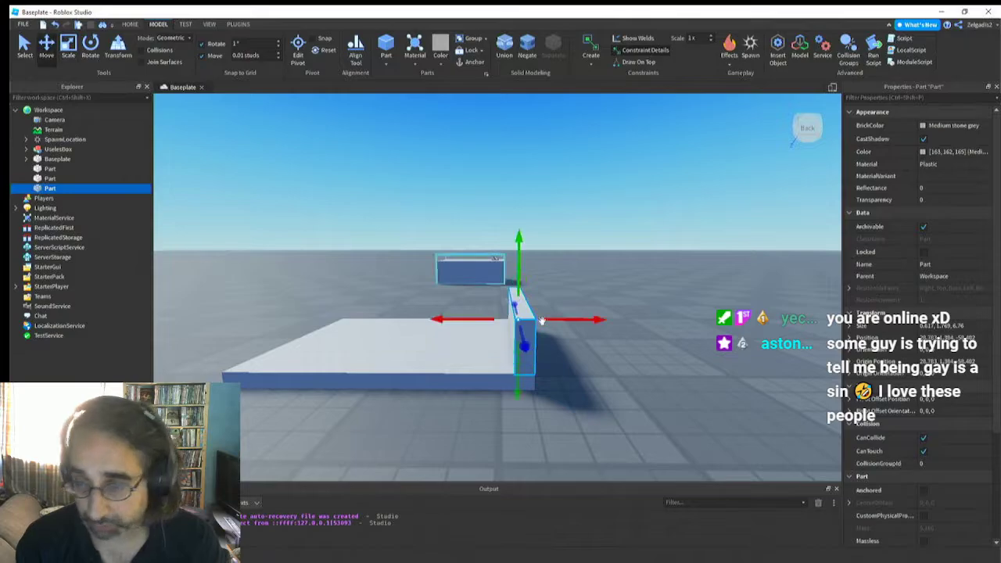
pyautogui.moveTo(471, 331); pyautogui.dragTo(235, 327)
pyautogui.press('a')
pyautogui.moveTo(235, 327); pyautogui.dragTo(305, 356, button='right')
pyautogui.press('d')
pyautogui.moveTo(321, 277); pyautogui.dragTo(327, 277)
pyautogui.press('a')
pyautogui.moveTo(350, 317); pyautogui.dragTo(349, 313, button='right')
pyautogui.press('a')
# Duplicate the second wall and rescale the copy into a long-edge wall about 8.55 by 1.77 by 0.53 studs between the short walls
pyautogui.hotkey('ctrl', 'd')
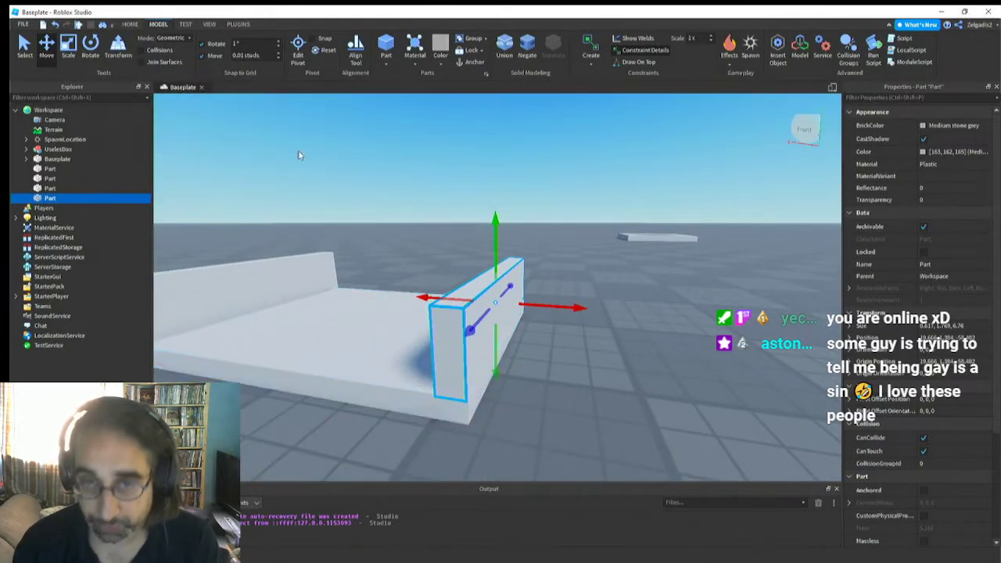
pyautogui.click(65, 49)
pyautogui.moveTo(476, 245); pyautogui.dragTo(476, 246, button='right')
pyautogui.moveTo(581, 190); pyautogui.dragTo(581, 191)
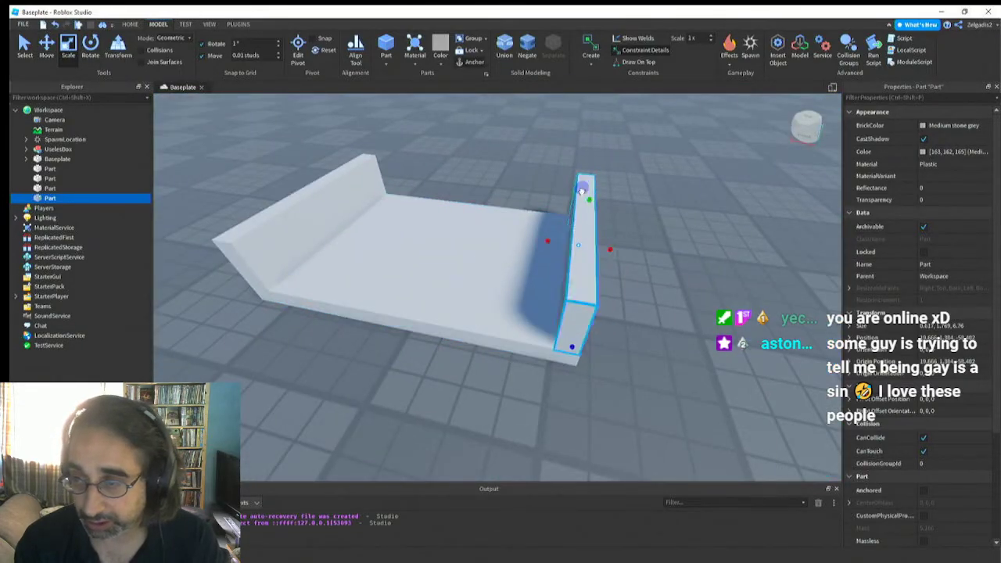
pyautogui.moveTo(575, 302); pyautogui.dragTo(239, 291)
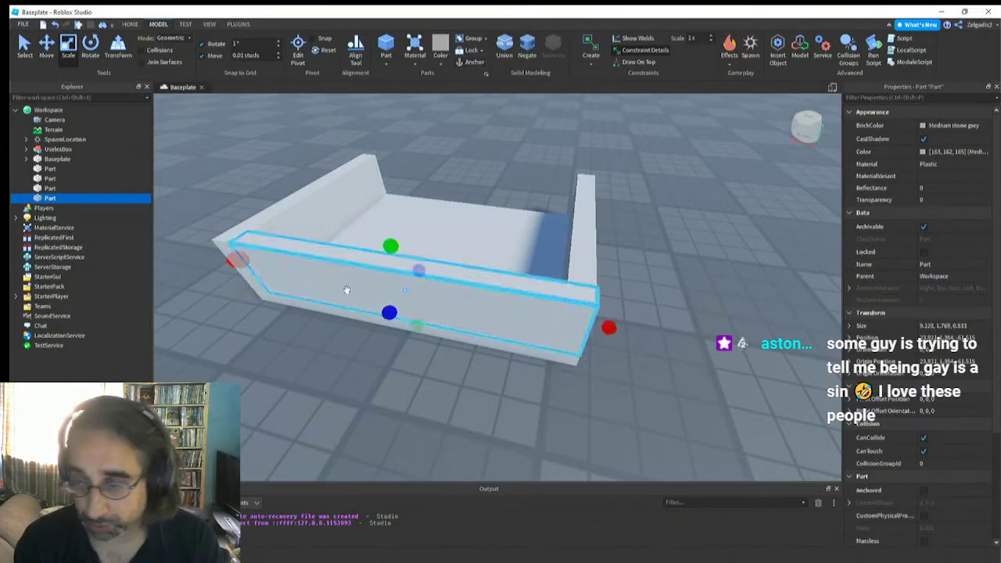
pyautogui.moveTo(609, 326); pyautogui.dragTo(581, 326)
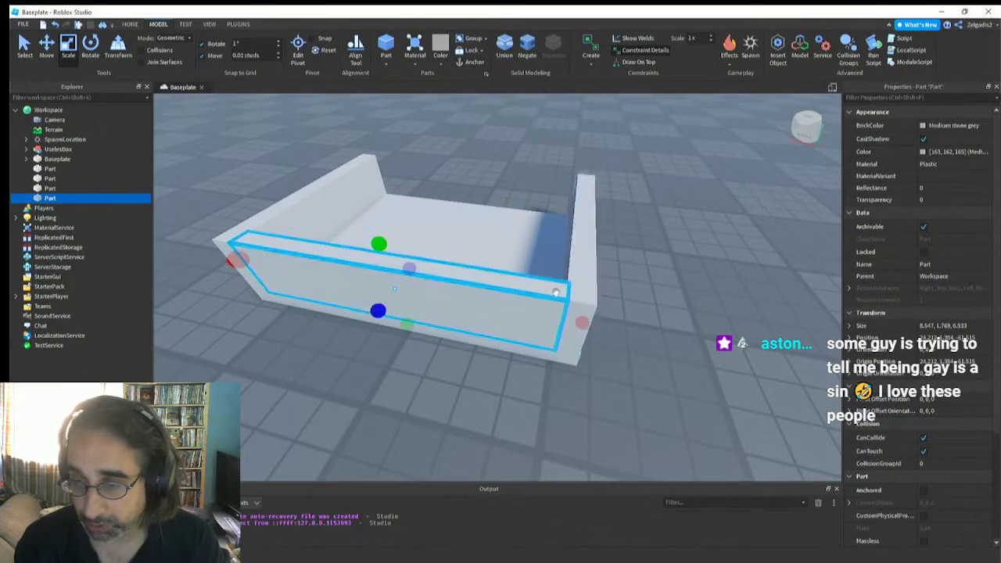
pyautogui.moveTo(567, 309); pyautogui.dragTo(555, 291, button='right')
# Duplicate the long-edge wall and move the copy to the opposite long edge of the base
pyautogui.hotkey('ctrl', 'd')
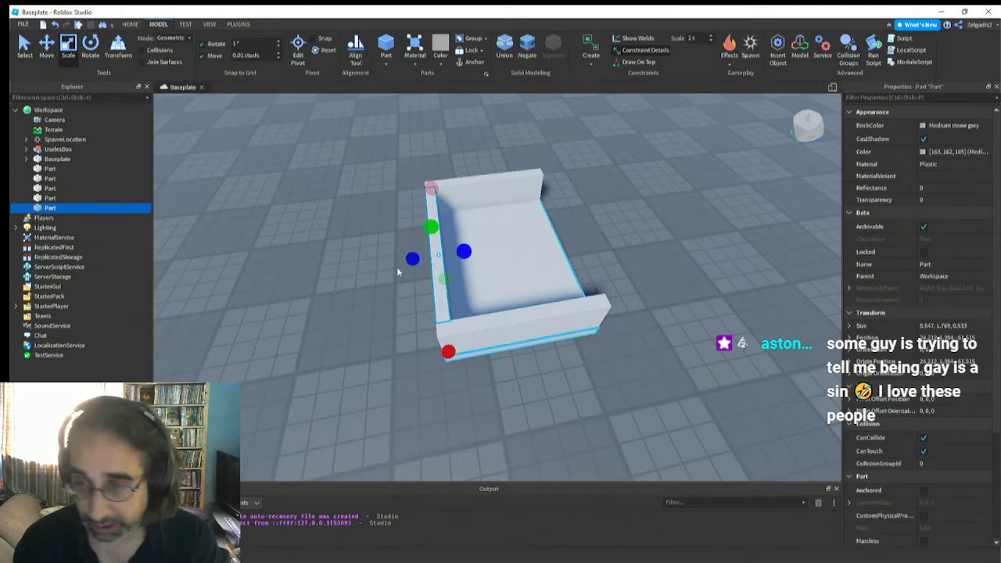
pyautogui.click(46, 47)
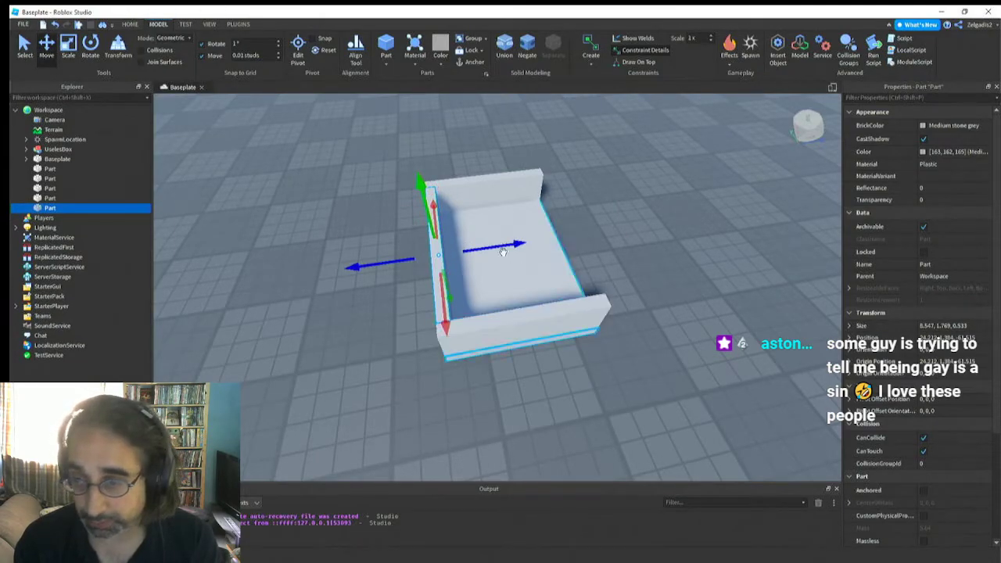
pyautogui.moveTo(503, 250); pyautogui.dragTo(611, 242)
pyautogui.press('d')
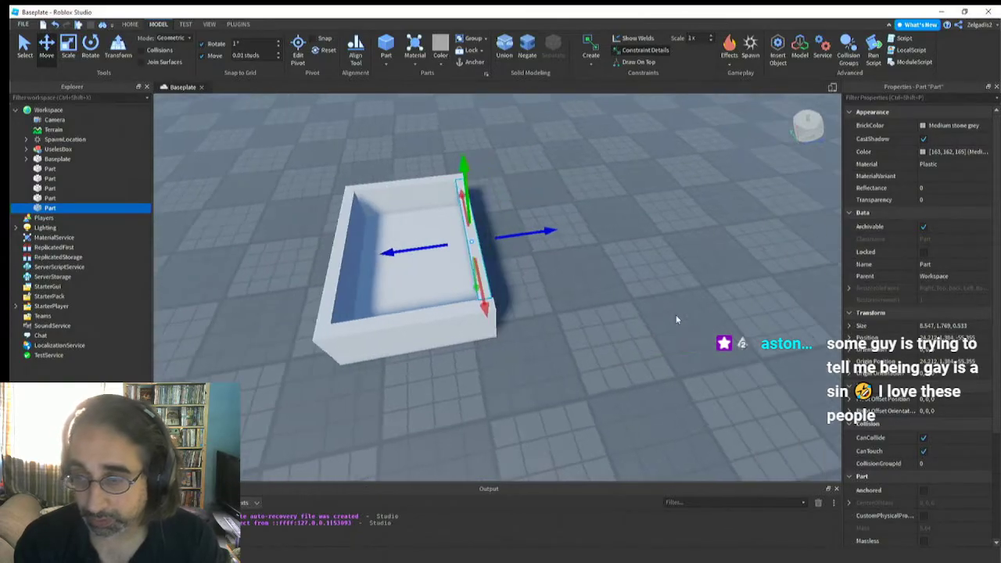
pyautogui.press('d')
# Anchor all five box parts and group them into a model named basebox
pyautogui.moveTo(677, 319); pyautogui.dragTo(646, 306, button='right')
pyautogui.press('s')
pyautogui.moveTo(460, 182); pyautogui.dragTo(668, 402)
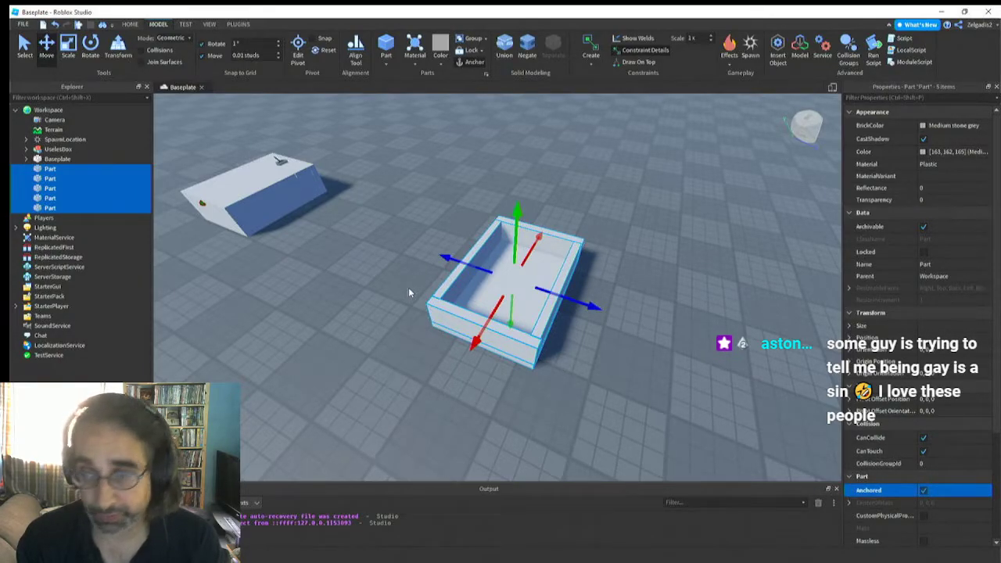
pyautogui.moveTo(410, 289); pyautogui.dragTo(410, 296, button='right')
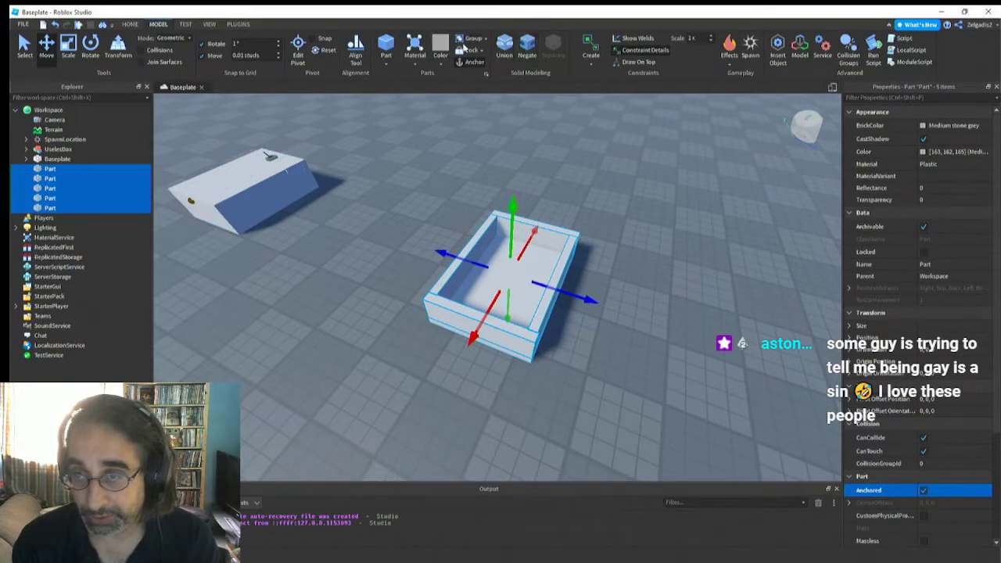
pyautogui.click(474, 40)
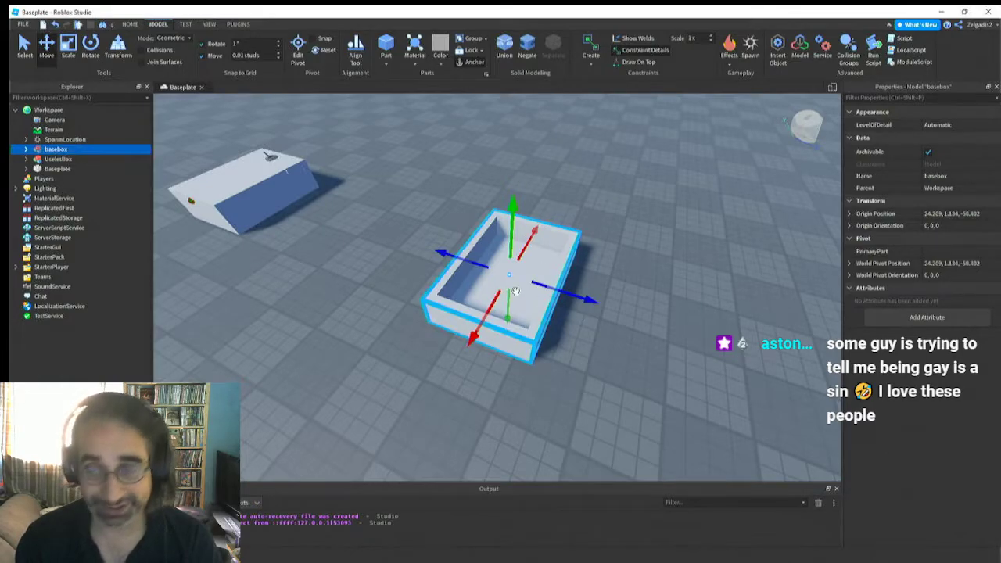
pyautogui.click(397, 318)
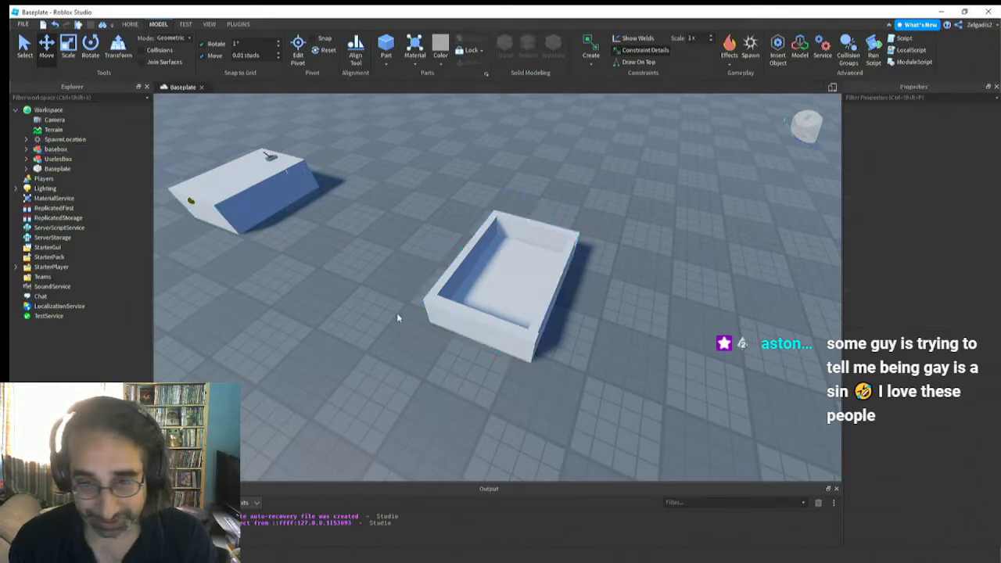
# Duplicate a short-edge wall inside basebox, placing the copy above the original, and rename the copy top
pyautogui.click(27, 149)
pyautogui.click(60, 158)
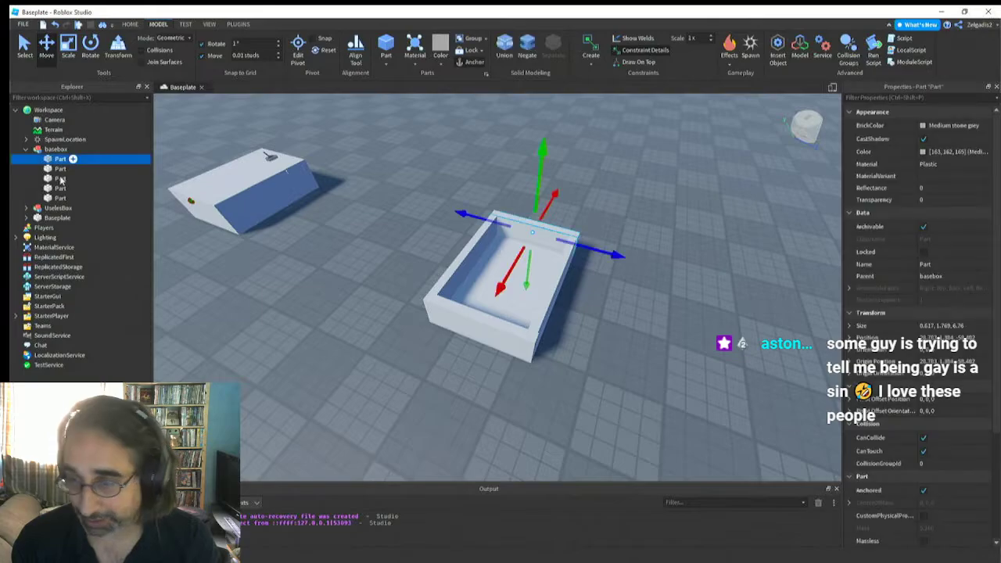
pyautogui.moveTo(511, 357); pyautogui.dragTo(511, 358, button='right')
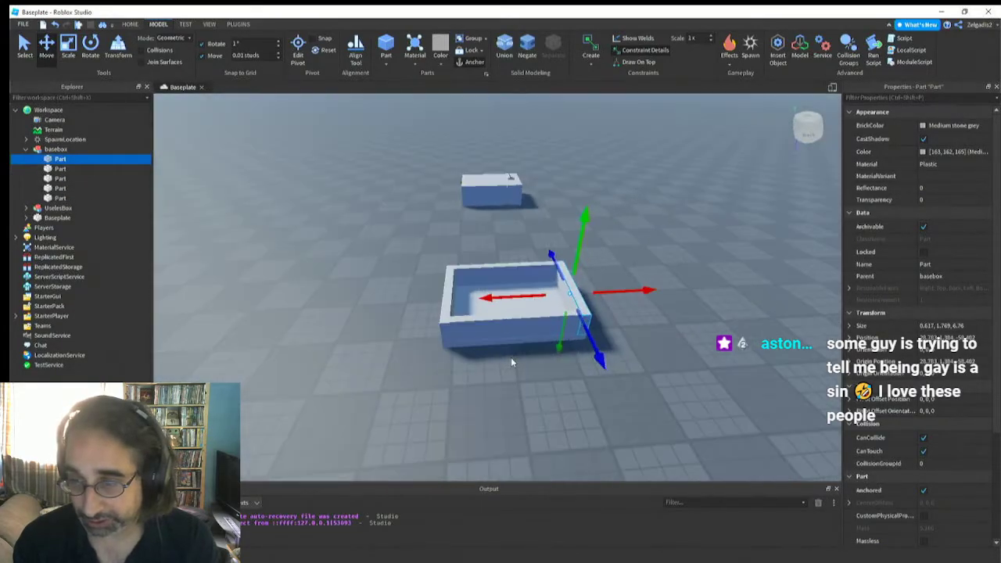
pyautogui.press('d')
pyautogui.press('w')
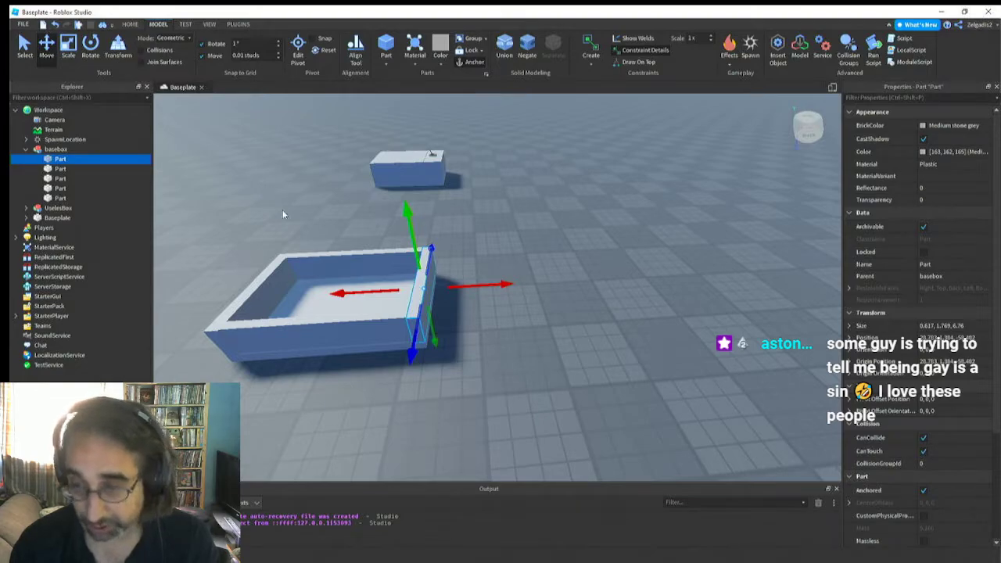
pyautogui.hotkey('ctrl', 'd')
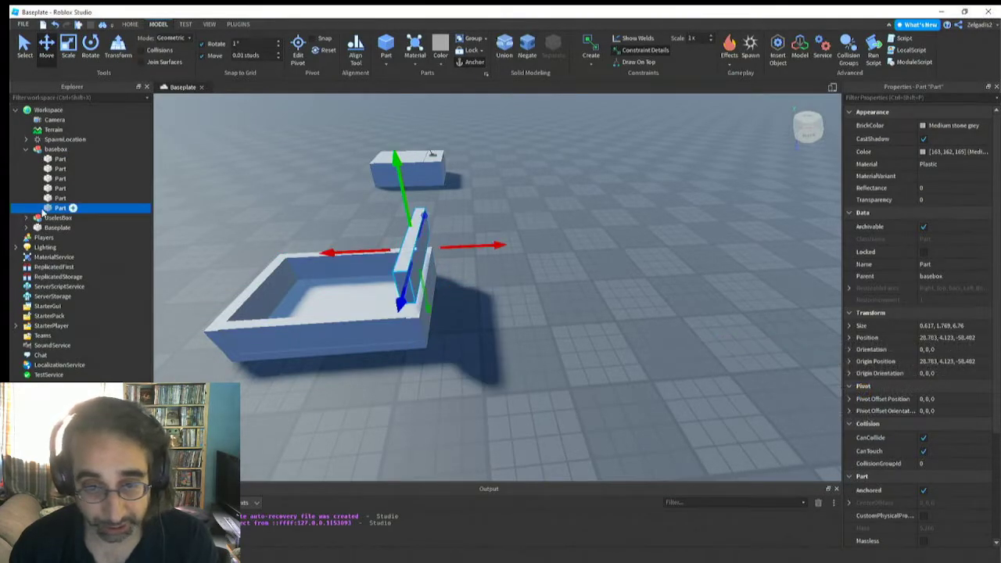
pyautogui.press('BackSpace')
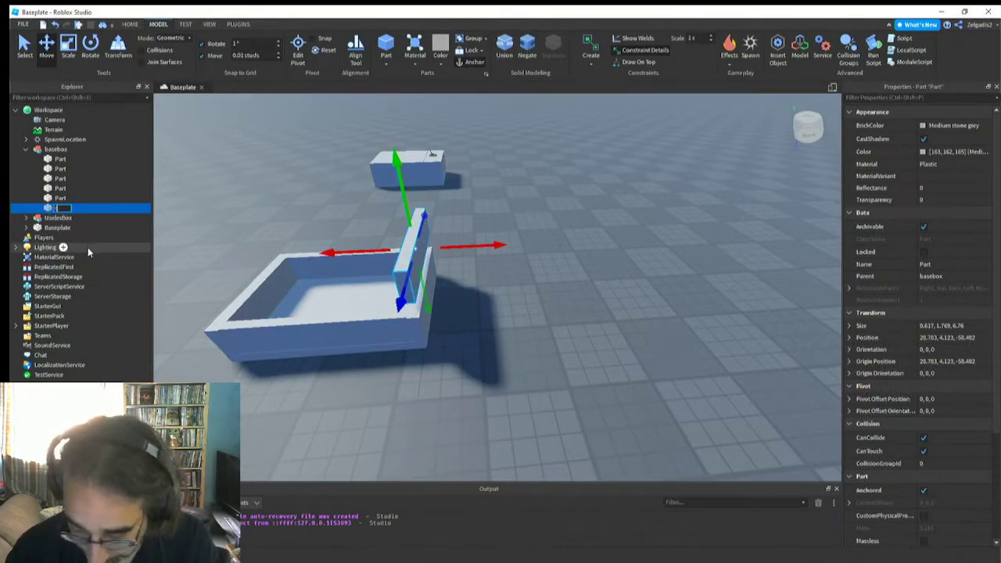
pyautogui.write('top')
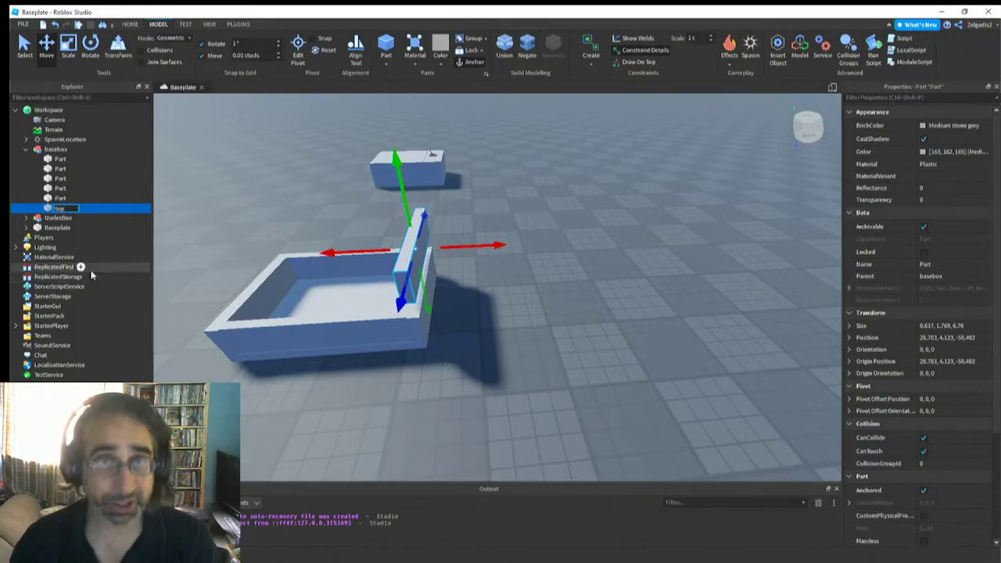
pyautogui.press('Return')
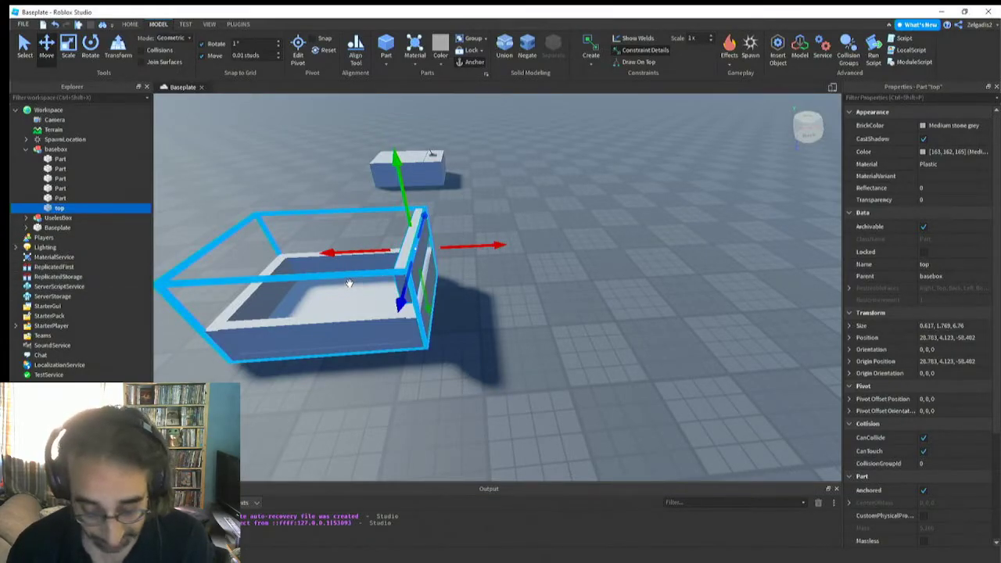
# Scale the top part to span the whole open box, about 1.92 studs high and 6.75 studs wide
pyautogui.click(68, 48)
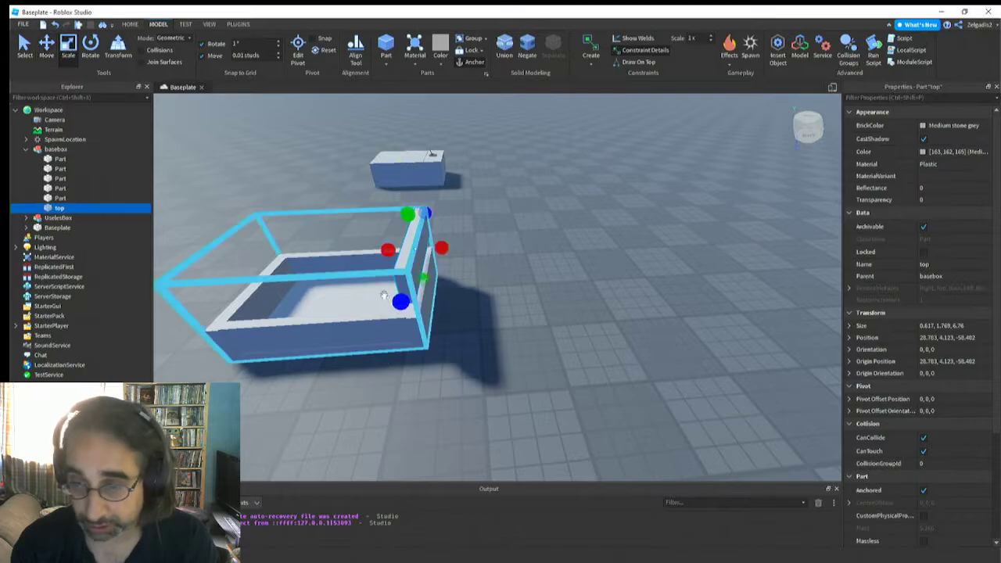
pyautogui.moveTo(384, 246); pyautogui.dragTo(328, 275)
pyautogui.moveTo(439, 220); pyautogui.dragTo(440, 236)
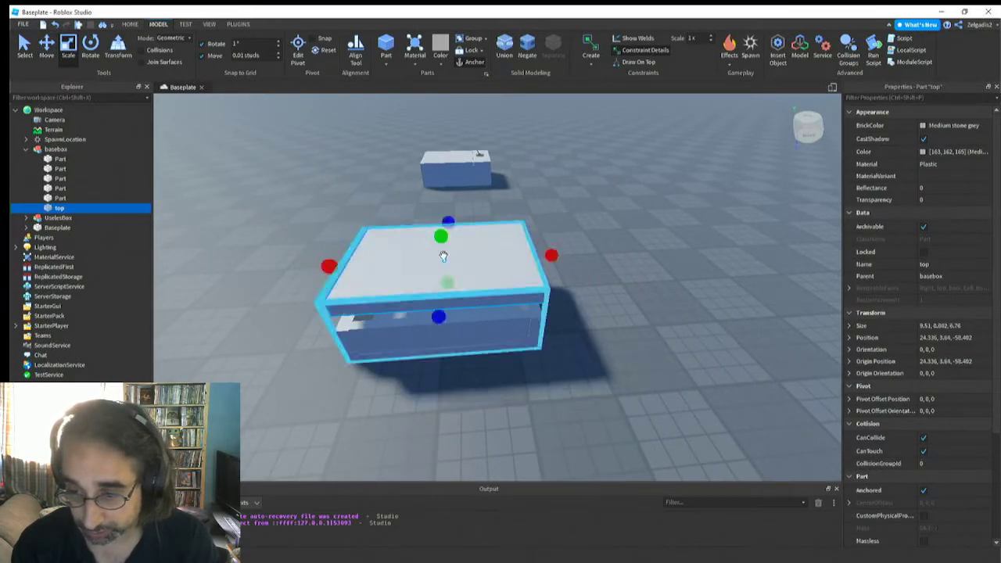
pyautogui.moveTo(449, 284); pyautogui.dragTo(451, 298)
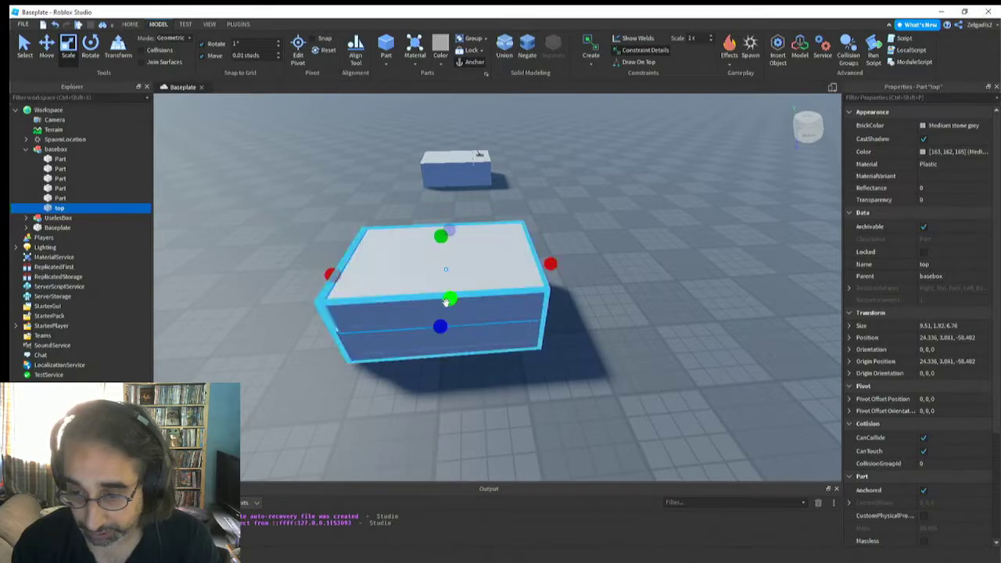
pyautogui.moveTo(392, 365); pyautogui.dragTo(392, 365, button='right')
pyautogui.press('a')
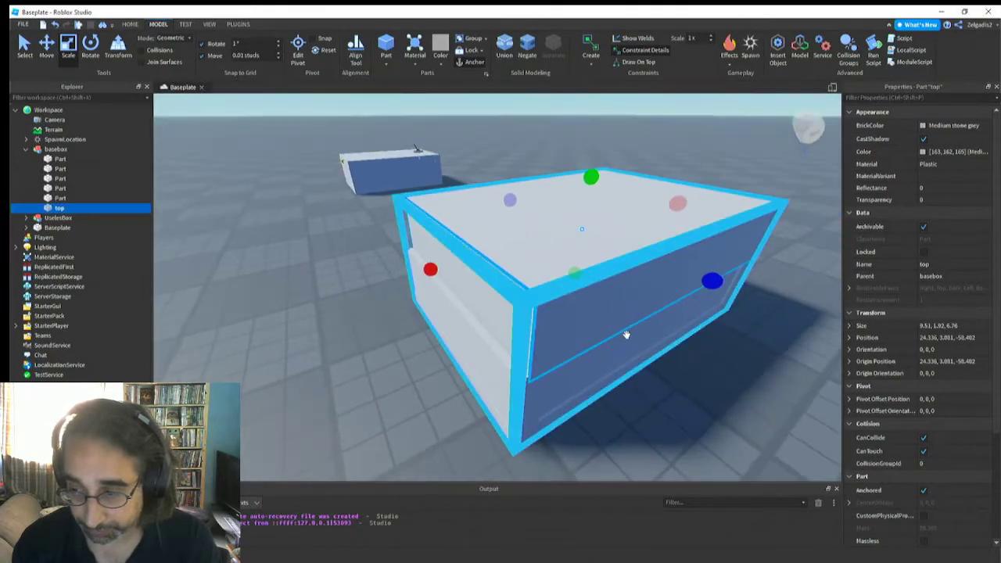
pyautogui.moveTo(706, 287); pyautogui.dragTo(708, 282)
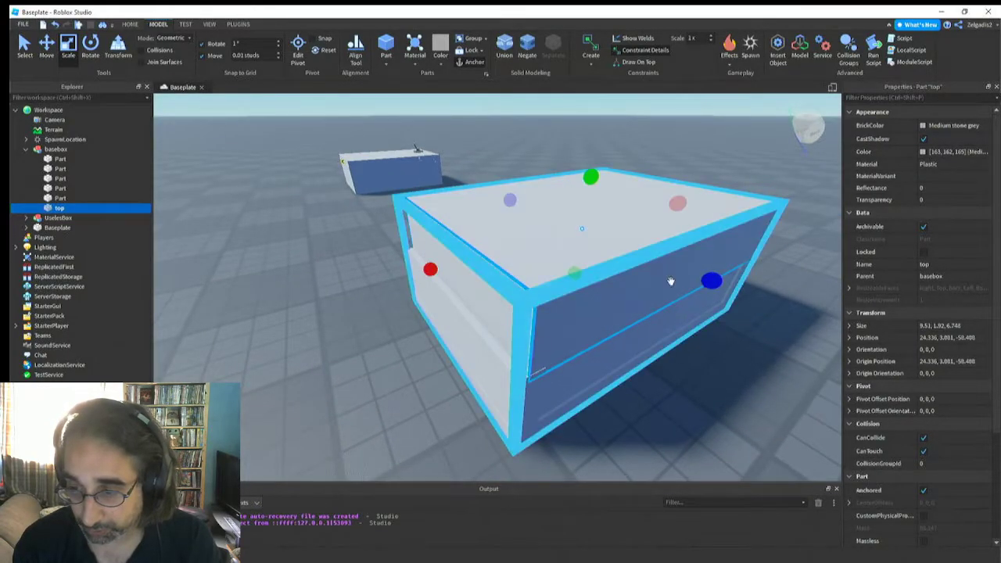
pyautogui.moveTo(429, 269)
pyautogui.mouseDown()
pyautogui.moveTo(420, 271)
pyautogui.moveTo(442, 264)
pyautogui.moveTo(422, 270)
pyautogui.mouseUp()
# Thin the top part to about 0.39 studs and shorten it to about 7.59 studs, leaving one short end open
pyautogui.moveTo(587, 173); pyautogui.dragTo(591, 227)
pyautogui.press('d')
pyautogui.moveTo(592, 229); pyautogui.dragTo(590, 241, button='right')
pyautogui.moveTo(574, 258); pyautogui.dragTo(513, 259)
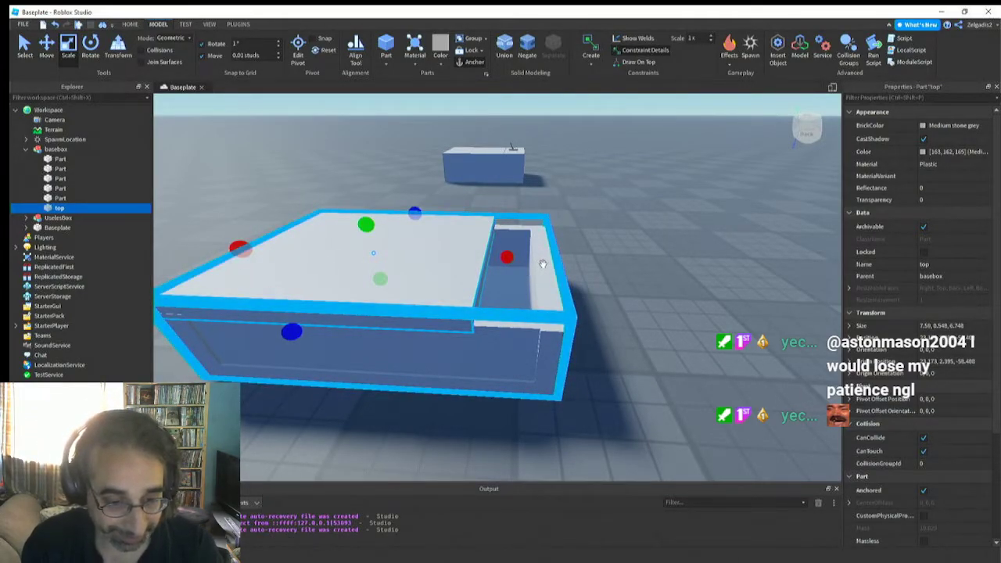
pyautogui.moveTo(467, 288); pyautogui.dragTo(467, 288, button='right')
pyautogui.moveTo(418, 280); pyautogui.dragTo(418, 278)
pyautogui.moveTo(418, 278); pyautogui.dragTo(418, 287, button='right')
# Duplicate the top panel, move the copy over the open end and shorten it to about 2.07 studs to close the gap
pyautogui.hotkey('ctrl', 'd')
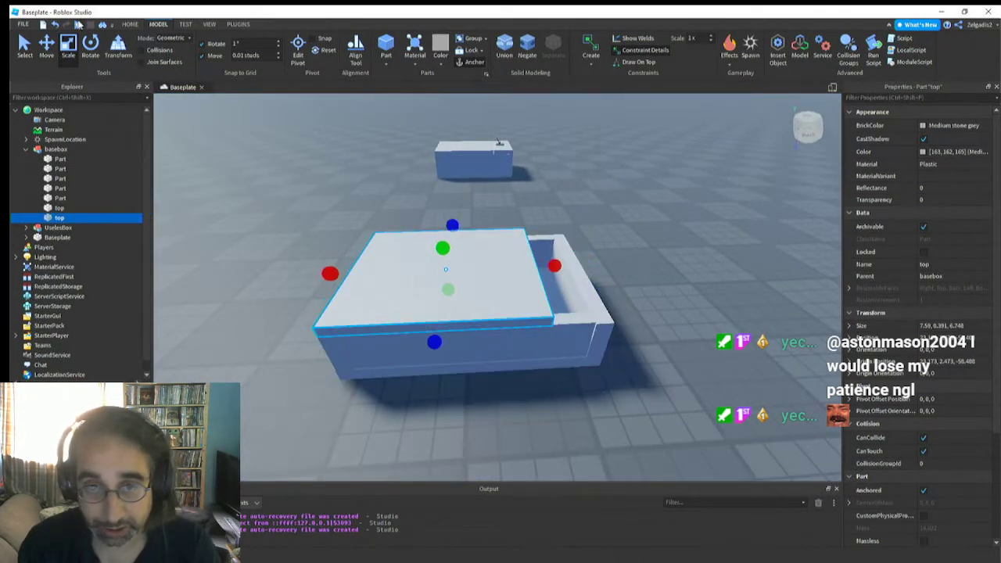
pyautogui.click(48, 52)
pyautogui.moveTo(382, 273); pyautogui.dragTo(558, 274)
pyautogui.press('d')
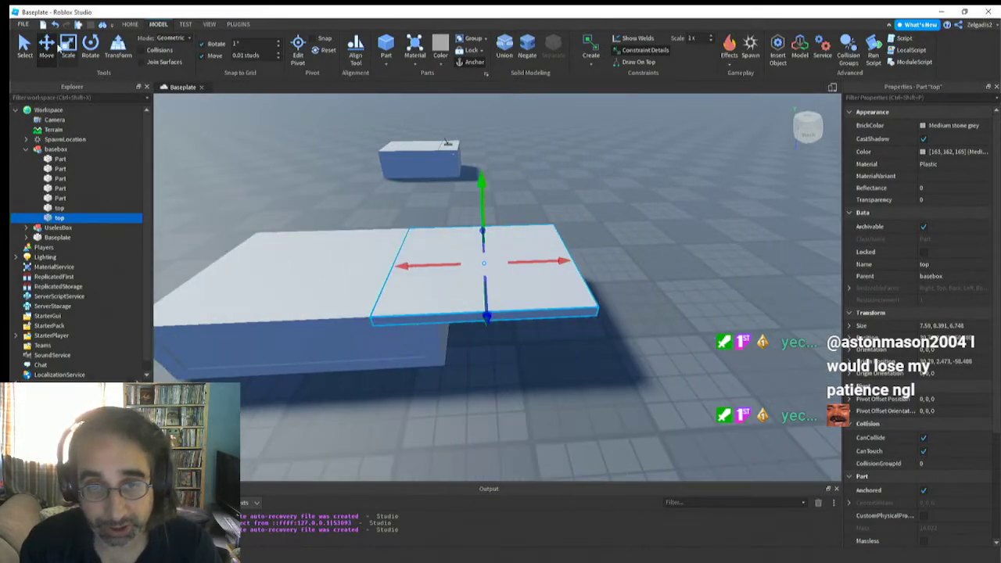
pyautogui.click(67, 49)
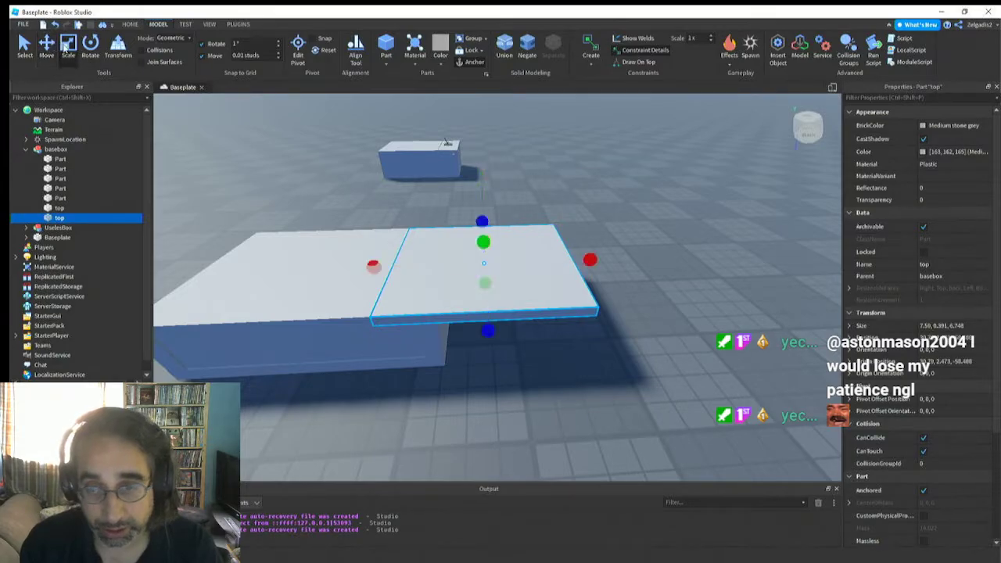
pyautogui.moveTo(586, 264); pyautogui.dragTo(463, 282)
pyautogui.press('d')
pyautogui.moveTo(499, 337); pyautogui.dragTo(499, 336, button='right')
pyautogui.press('w')
pyautogui.press('e')
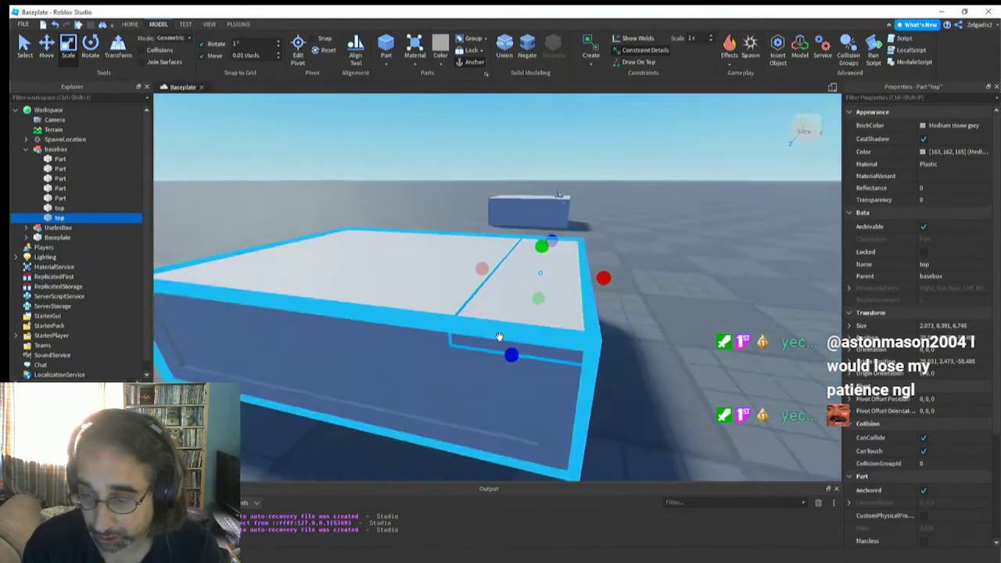
pyautogui.press('s')
pyautogui.press('d')
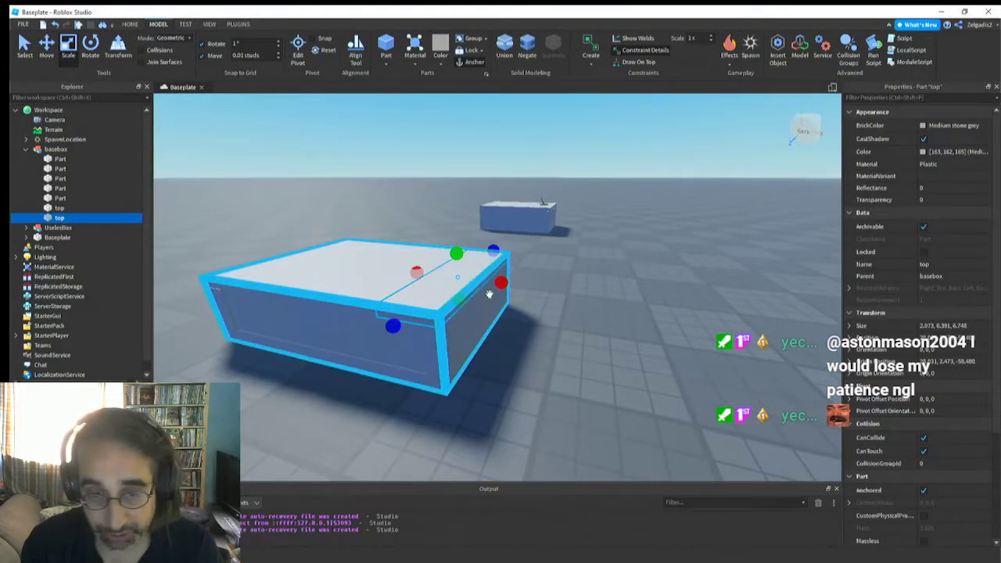
# Rename the short cover panel at the end of the box as lid
pyautogui.click(421, 306)
pyautogui.keyDown('alt'); pyautogui.click(419, 298); pyautogui.keyUp('alt')
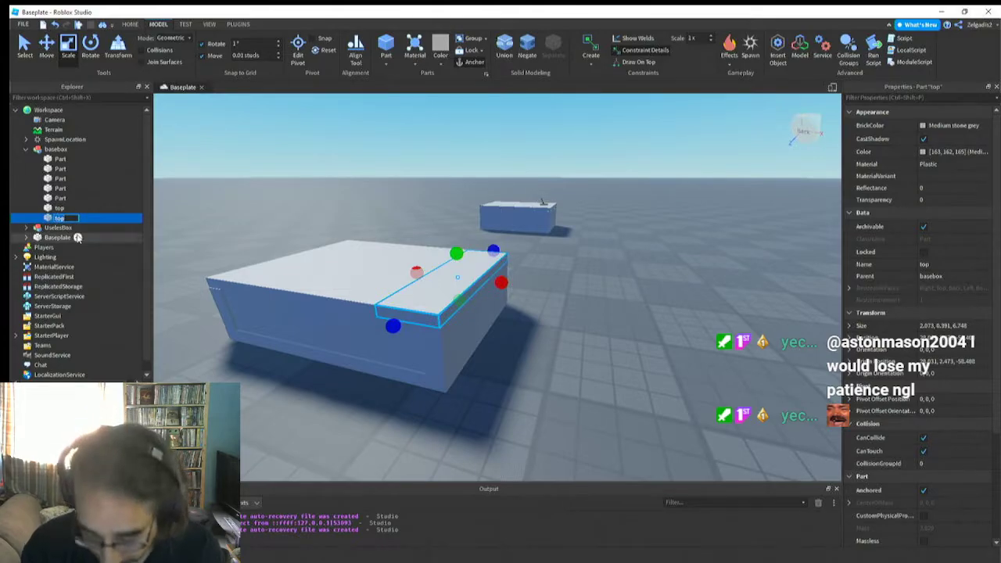
pyautogui.write('lid')
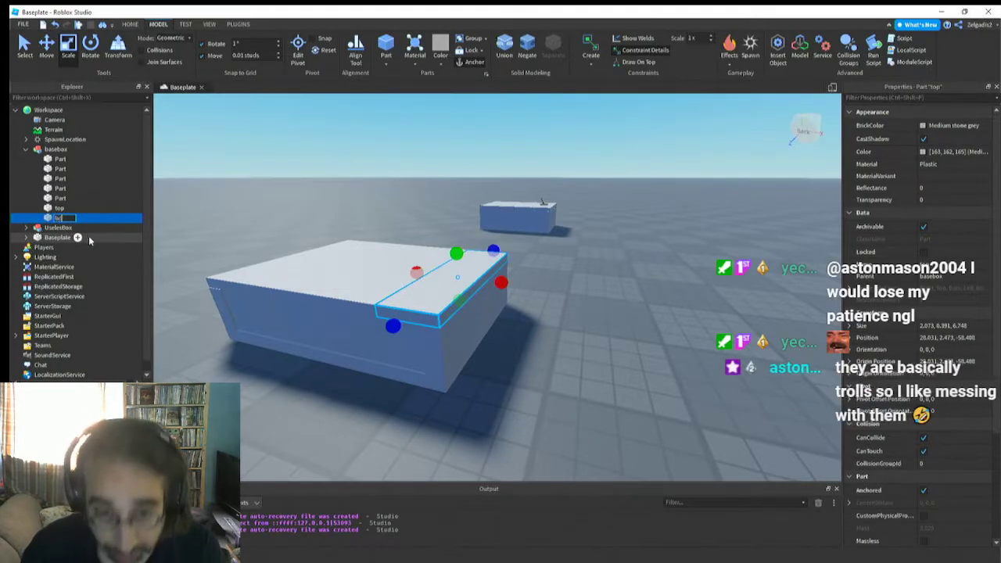
pyautogui.press('Return')
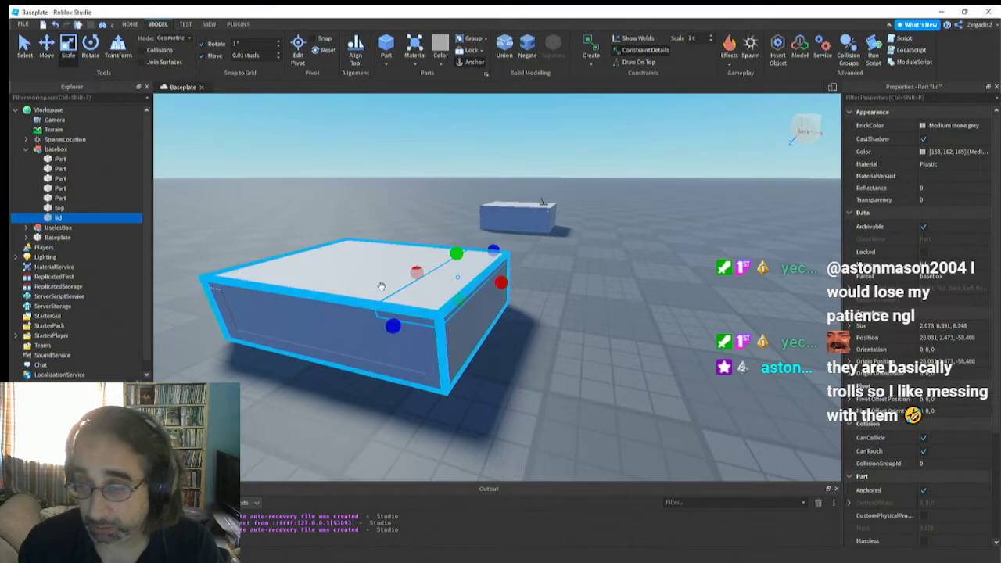
# Select the larger top panel and turn off its Anchored property
pyautogui.moveTo(381, 287); pyautogui.dragTo(382, 286, button='right')
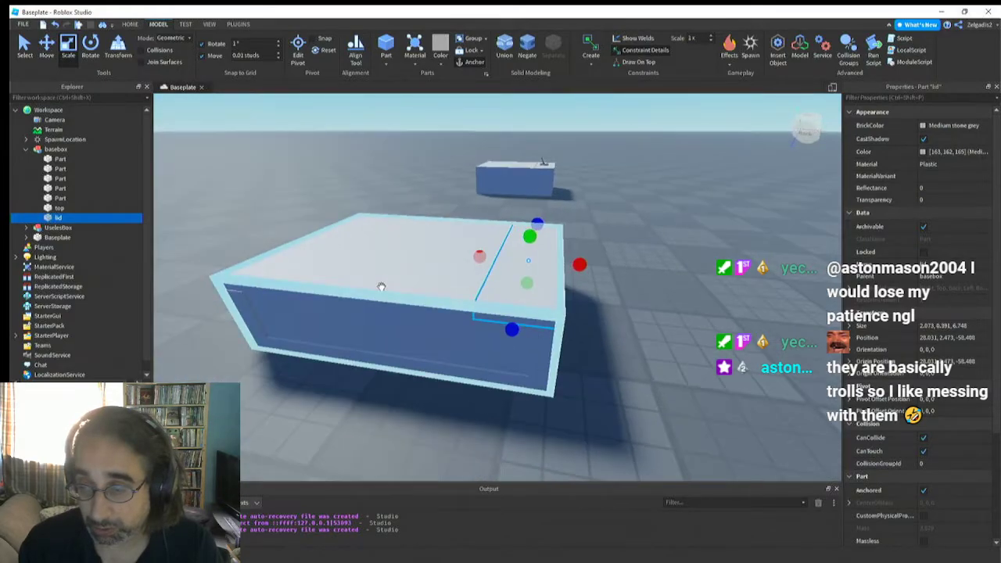
pyautogui.moveTo(412, 248); pyautogui.dragTo(413, 248, button='right')
pyautogui.keyDown('alt'); pyautogui.click(413, 249); pyautogui.keyUp('alt')
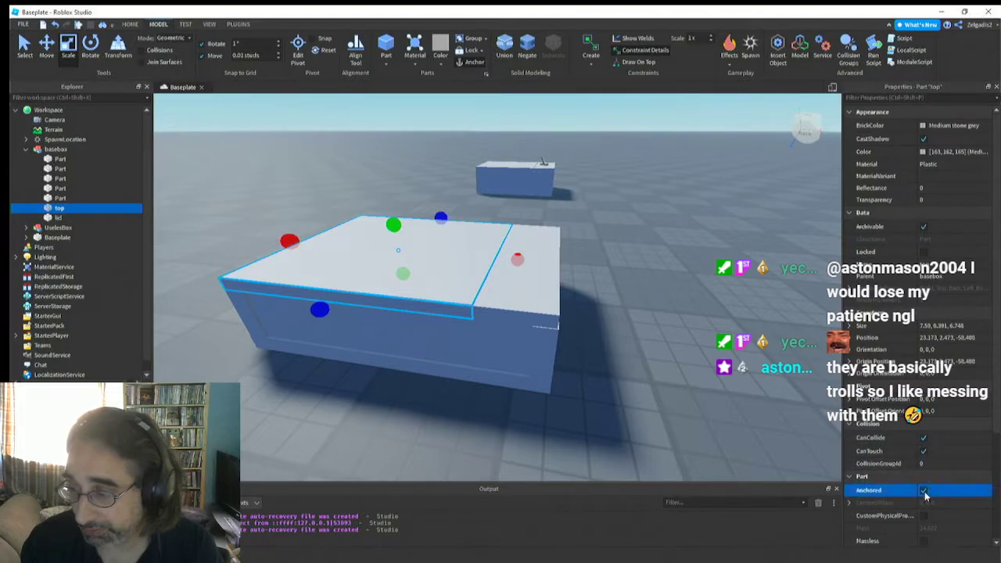
# Examine the covered box from its long sides, its short end and above
pyautogui.press('a')
pyautogui.press('w')
pyautogui.moveTo(284, 298); pyautogui.dragTo(286, 300, button='right')
pyautogui.press('s')
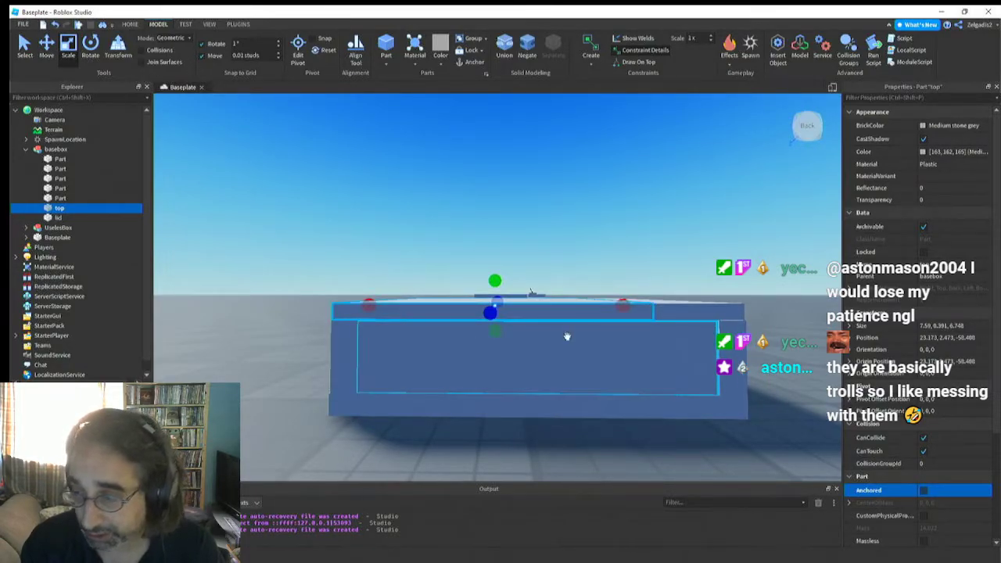
pyautogui.press('a')
pyautogui.moveTo(492, 322); pyautogui.dragTo(492, 321, button='right')
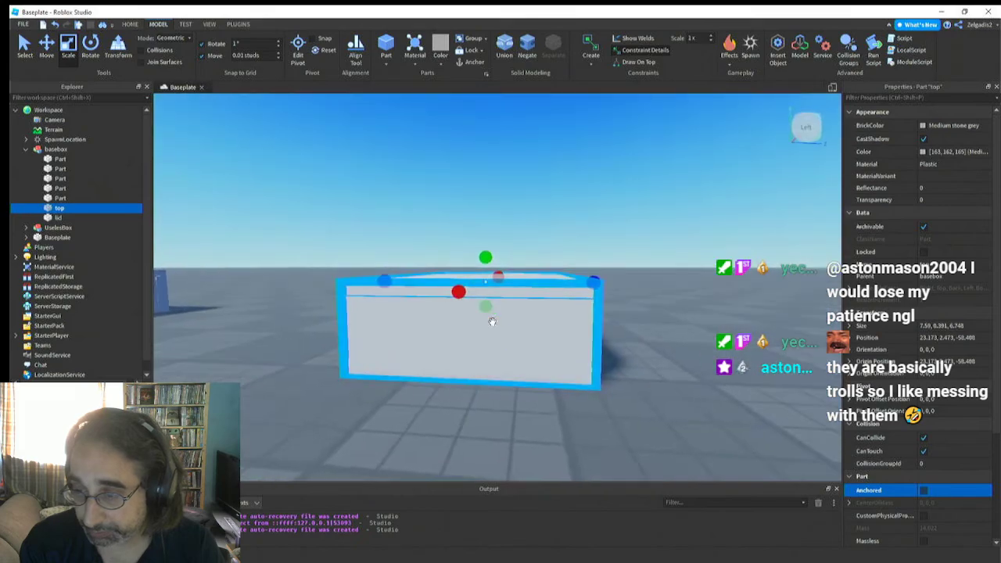
pyautogui.press('a')
pyautogui.moveTo(339, 330); pyautogui.dragTo(339, 329, button='right')
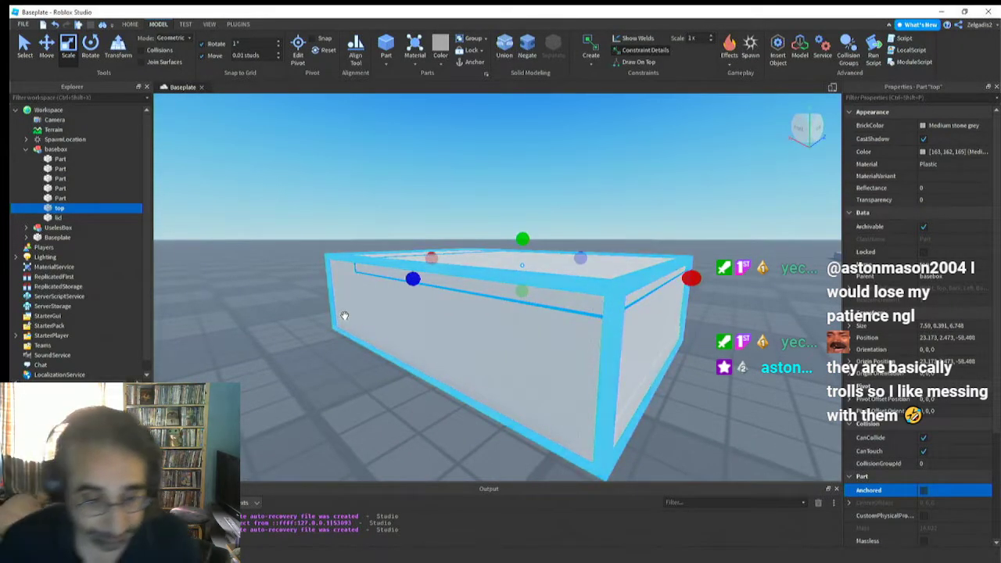
pyautogui.press('a')
pyautogui.moveTo(336, 323); pyautogui.dragTo(338, 327, button='right')
pyautogui.press('s')
pyautogui.press('w')
pyautogui.press('s')
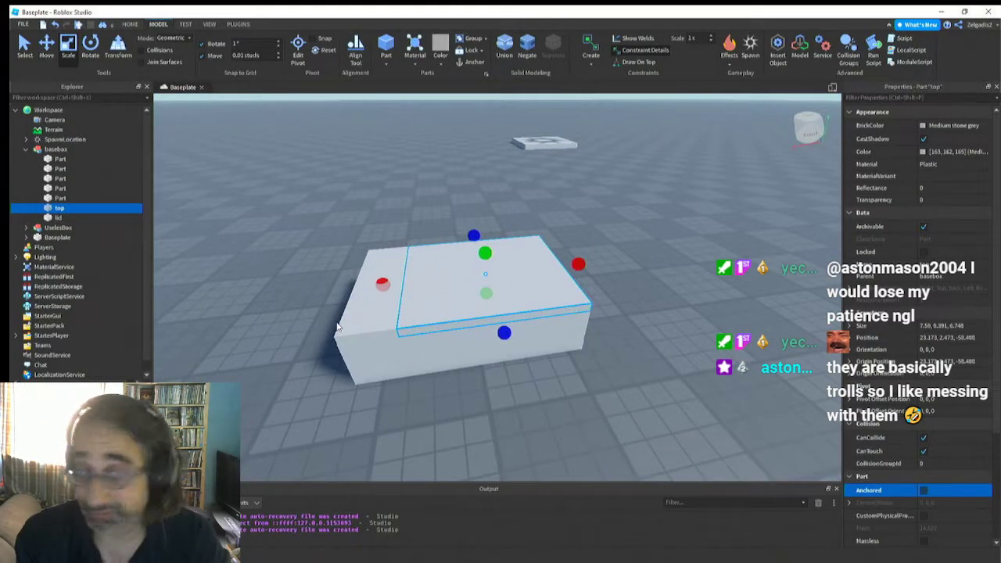
pyautogui.moveTo(342, 325); pyautogui.dragTo(348, 321, button='right')
pyautogui.press('a')
pyautogui.press('f')
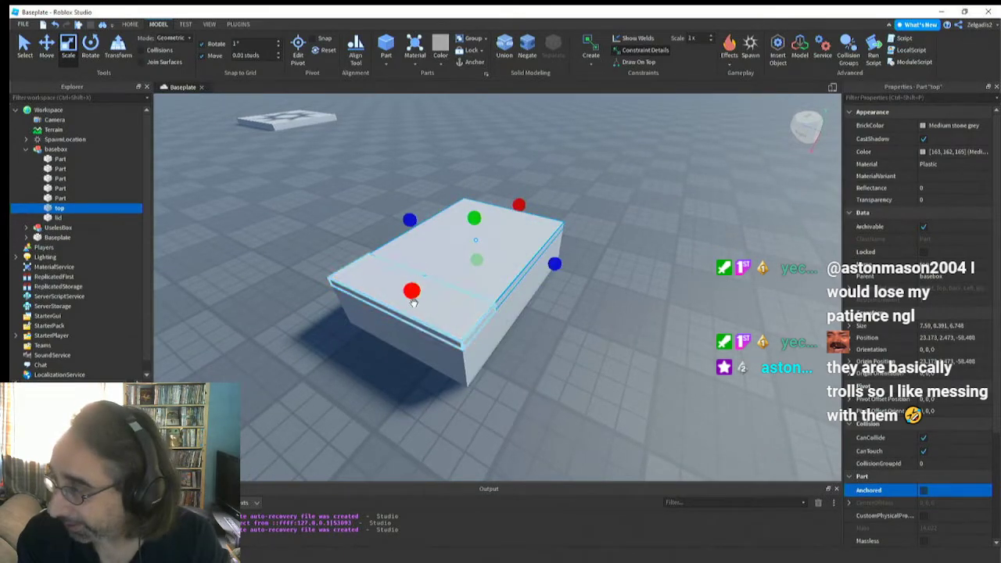
# Examine the old useless box's top and the toggle switch mounted on its lid up close and from several sides
pyautogui.moveTo(359, 298); pyautogui.dragTo(360, 303, button='right')
pyautogui.click(436, 350)
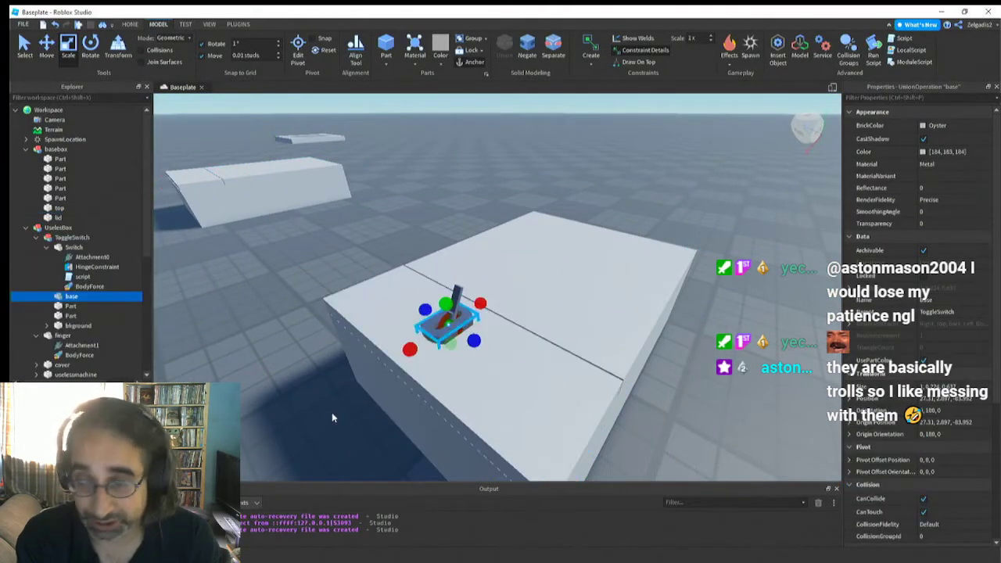
pyautogui.moveTo(379, 401); pyautogui.dragTo(381, 404, button='right')
pyautogui.press('f')
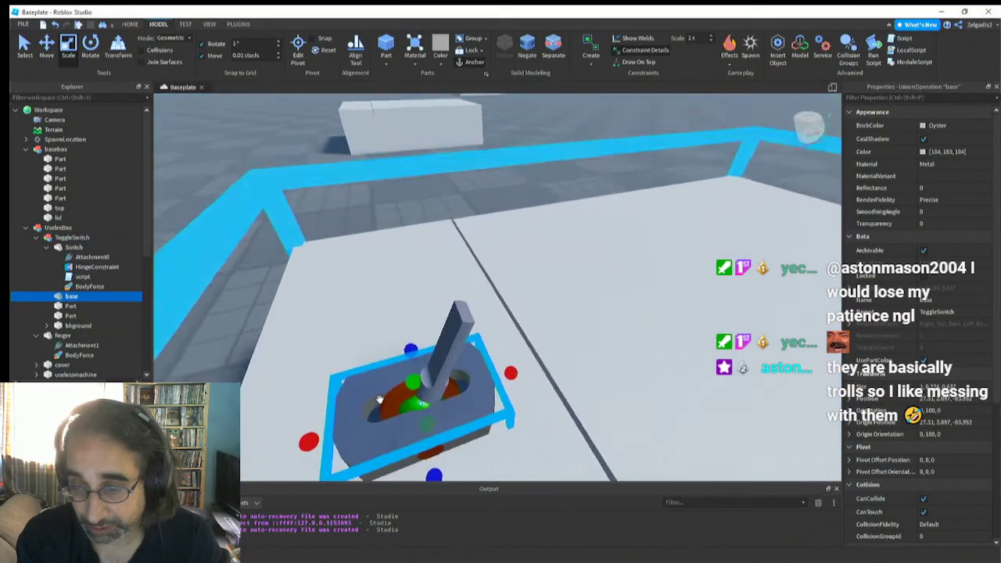
pyautogui.scroll(-5, 356, 399)
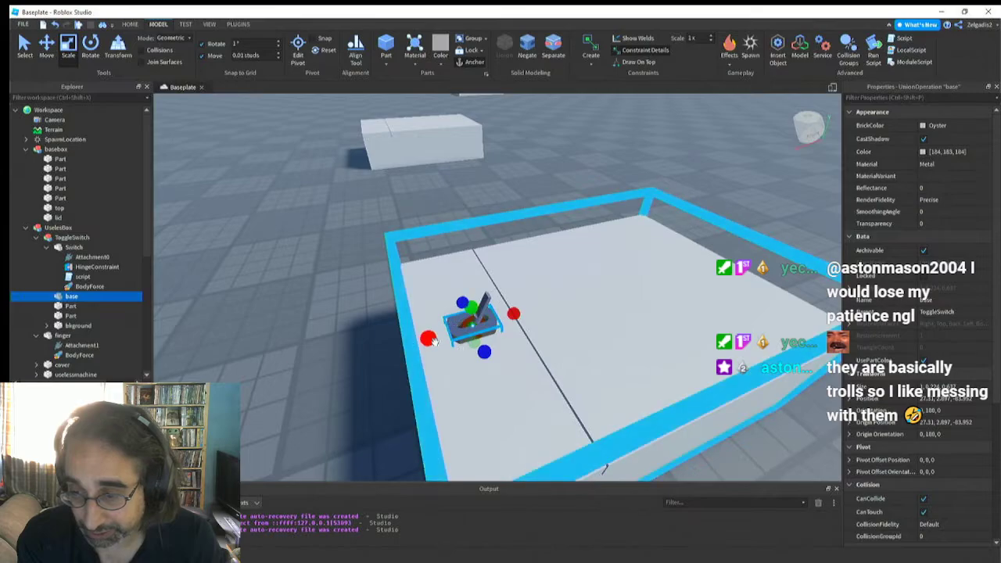
pyautogui.moveTo(436, 342); pyautogui.dragTo(435, 343, button='right')
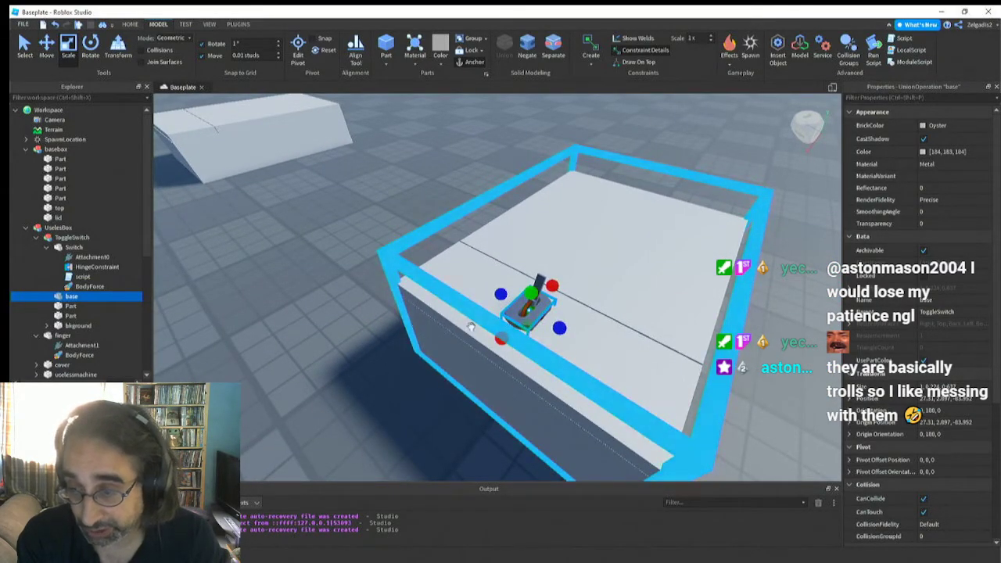
pyautogui.scroll(3, 381, 332)
pyautogui.scroll(-3, 381, 333)
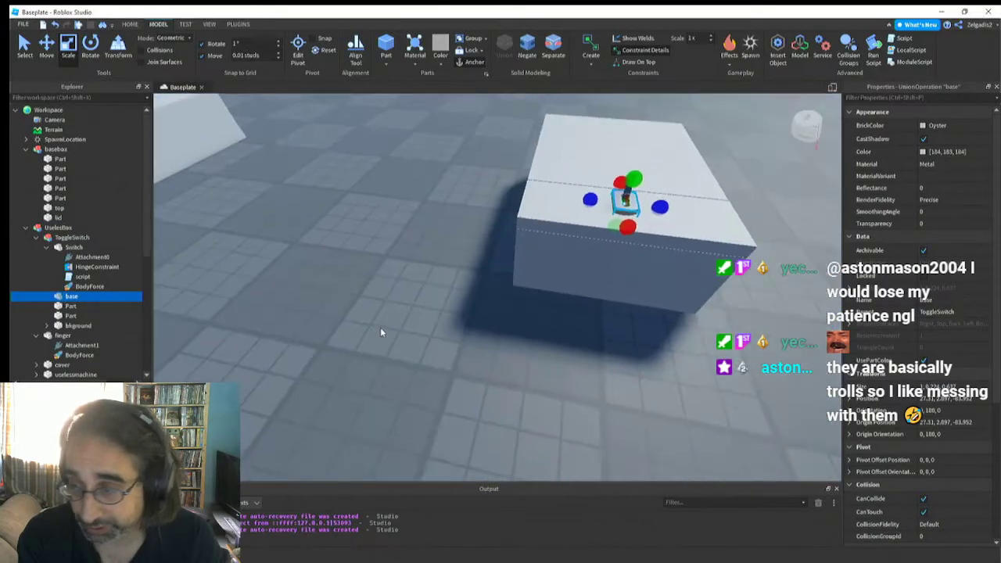
pyautogui.moveTo(381, 332); pyautogui.dragTo(380, 326, button='right')
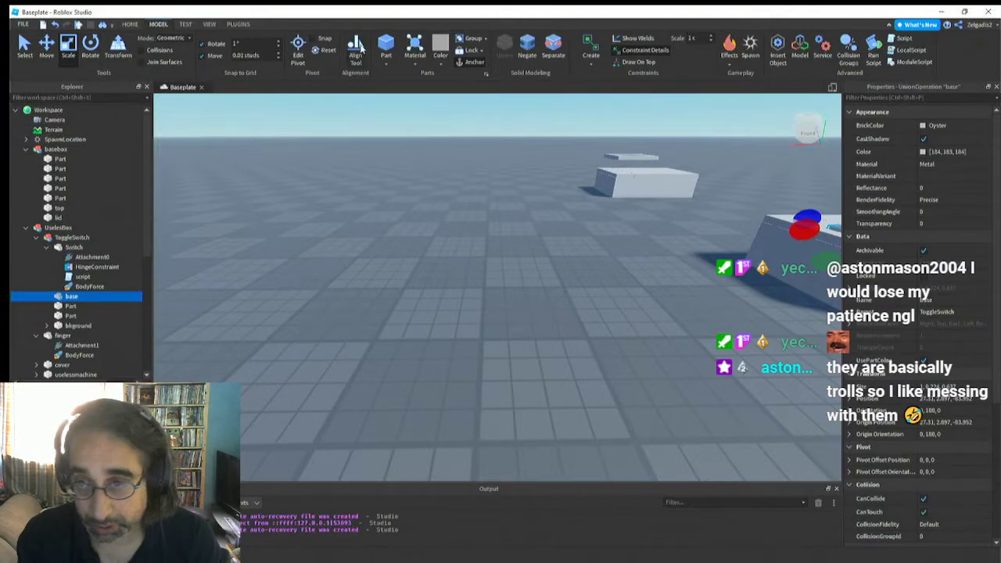
# Insert a block near the boxes, raise it above the ground and enlarge it to about 5.06 by 2.81 studs
pyautogui.click(388, 47)
pyautogui.moveTo(402, 264); pyautogui.dragTo(402, 264, button='right')
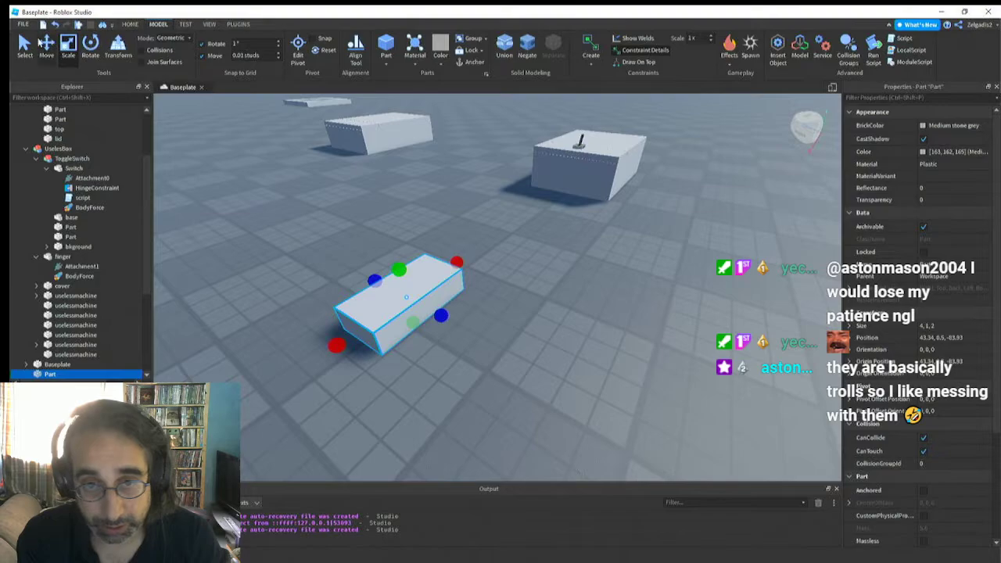
pyautogui.moveTo(382, 238); pyautogui.dragTo(387, 160)
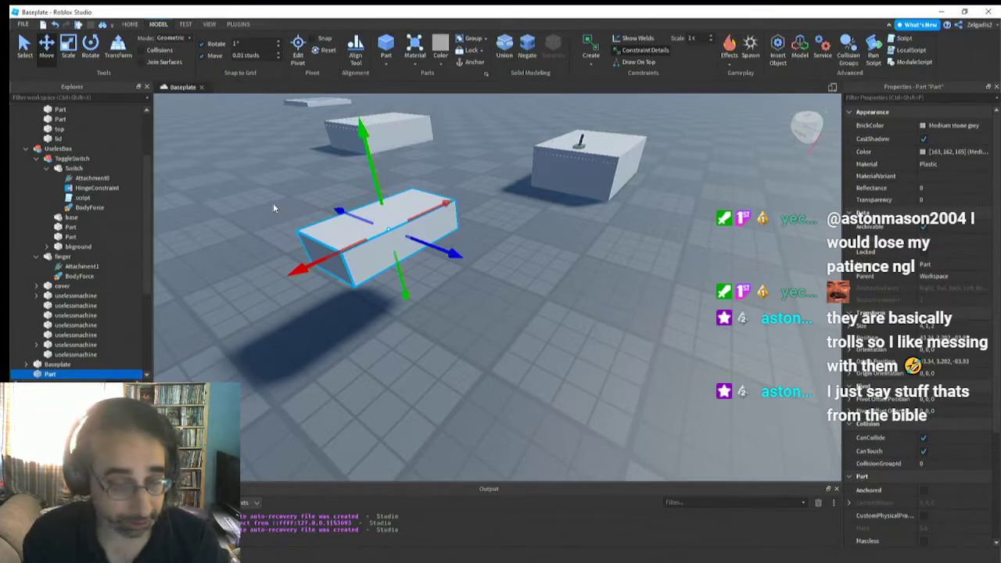
pyautogui.moveTo(332, 267); pyautogui.dragTo(332, 271, button='right')
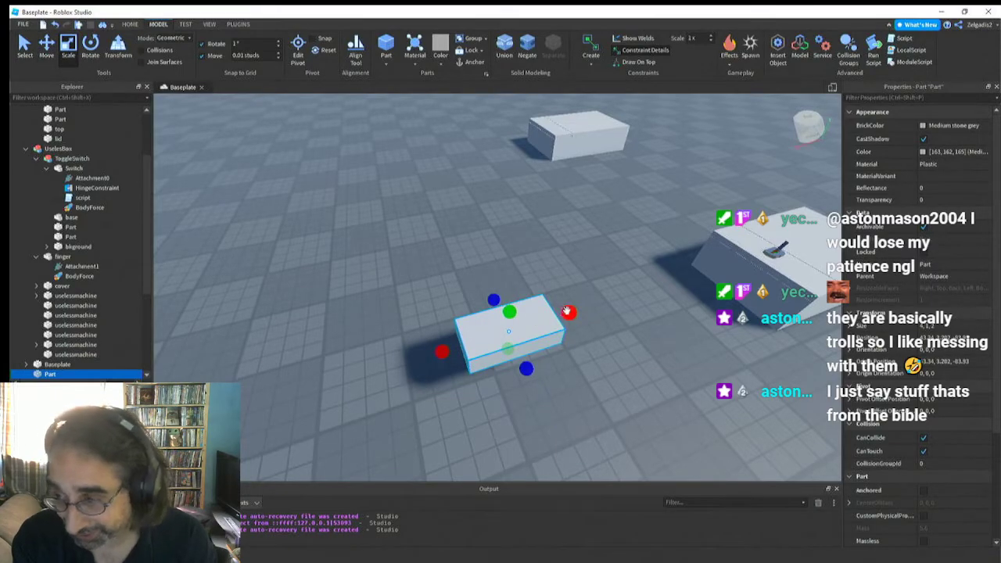
pyautogui.moveTo(567, 311); pyautogui.dragTo(593, 306)
pyautogui.moveTo(539, 366); pyautogui.dragTo(560, 385)
pyautogui.moveTo(482, 349); pyautogui.dragTo(481, 349, button='right')
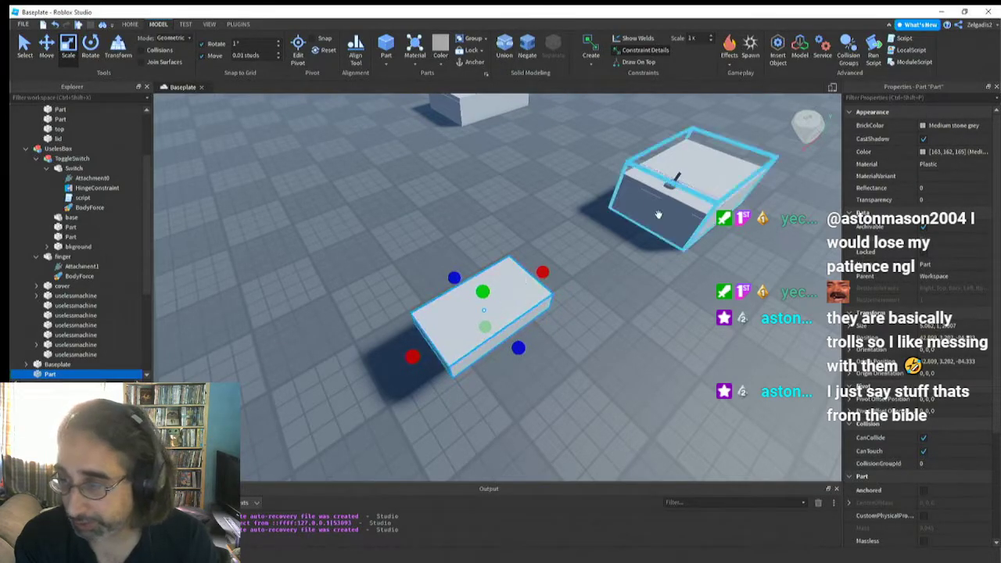
# Insert a sphere part and a cylinder part in the open area beside the boxes
pyautogui.scroll(5, 618, 219)
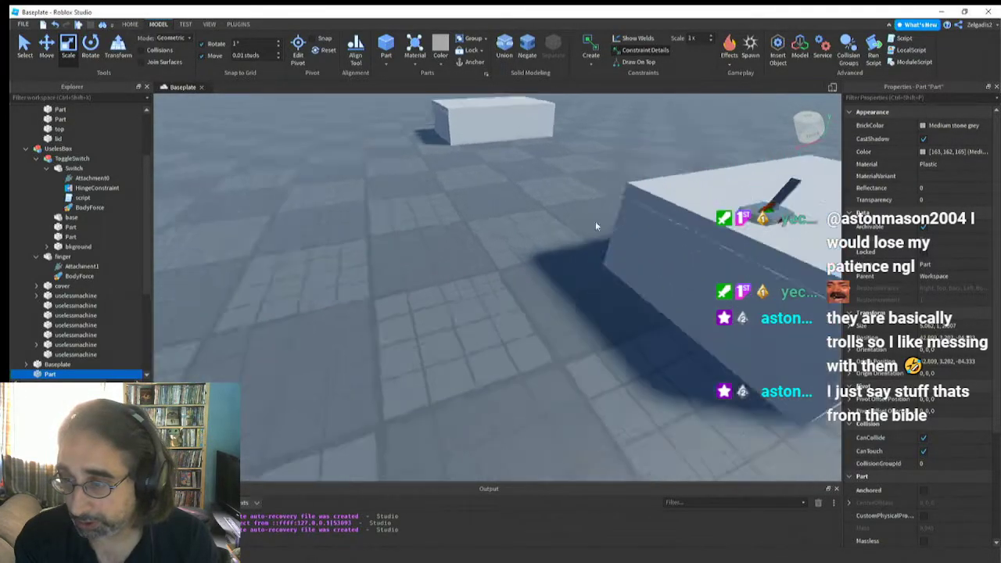
pyautogui.moveTo(596, 226); pyautogui.dragTo(587, 264, button='right')
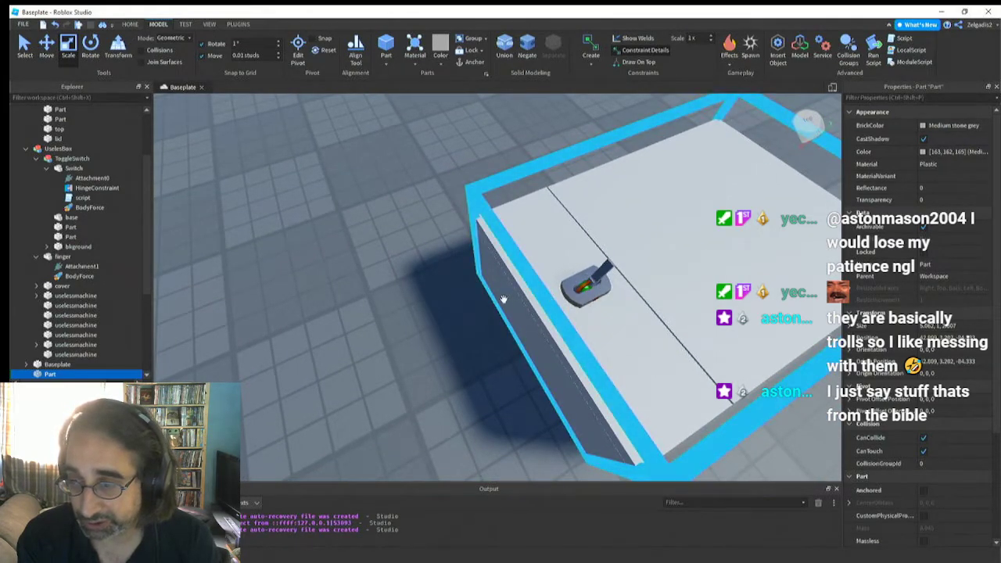
pyautogui.moveTo(503, 298); pyautogui.dragTo(504, 304, button='right')
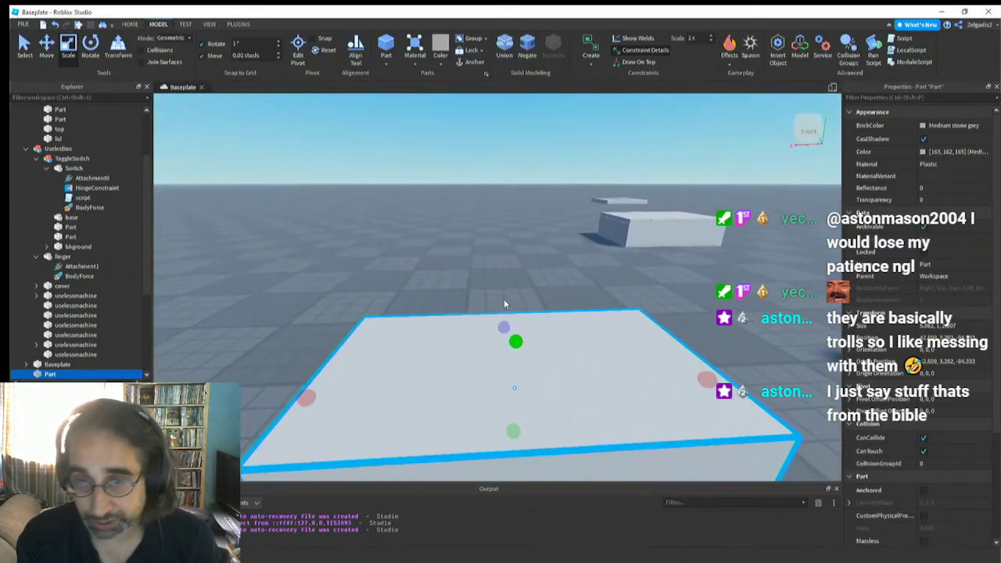
pyautogui.click(383, 59)
pyautogui.click(390, 86)
pyautogui.moveTo(423, 195); pyautogui.dragTo(423, 195, button='right')
pyautogui.scroll(2, 423, 195)
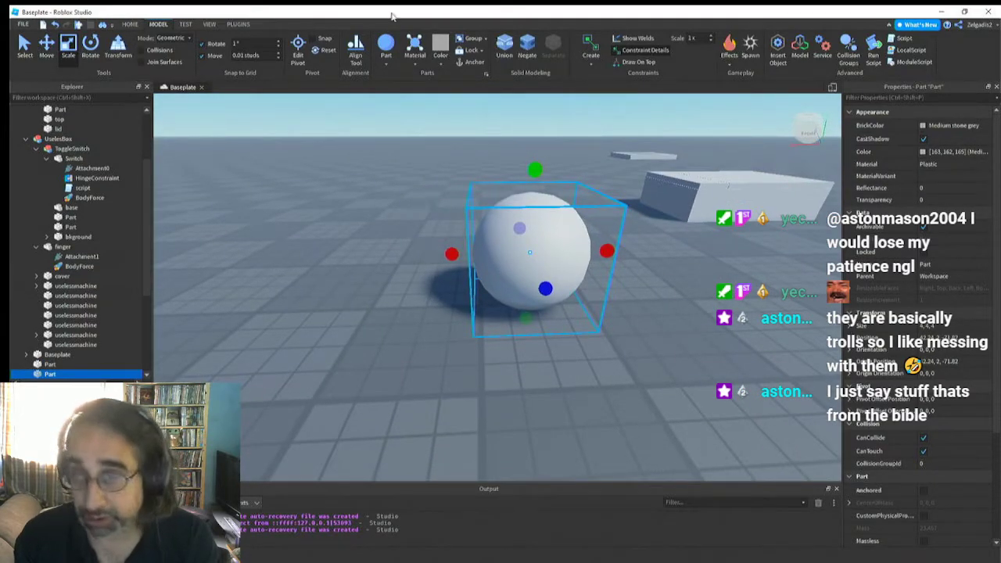
pyautogui.click(384, 62)
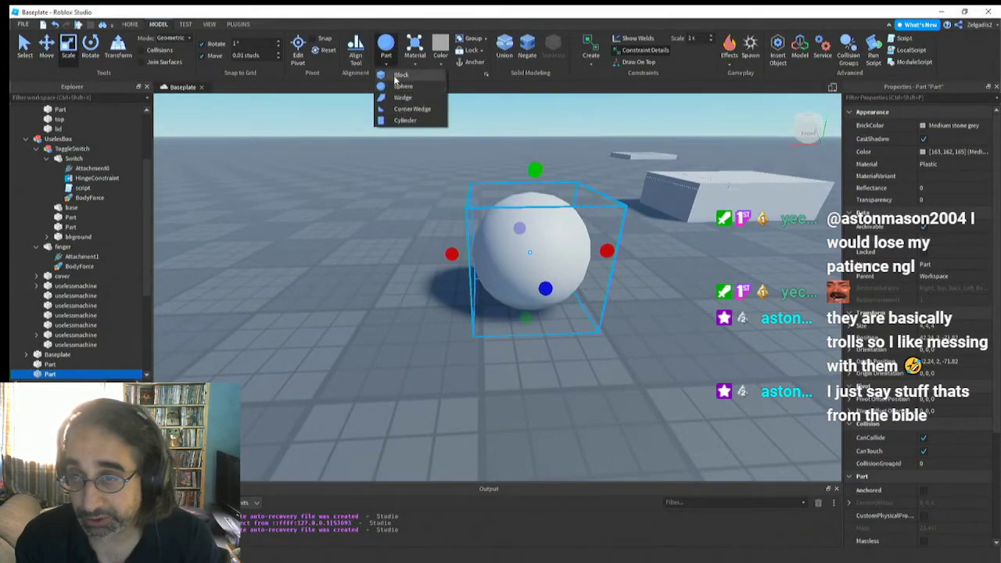
pyautogui.click(399, 122)
pyautogui.moveTo(456, 248); pyautogui.dragTo(457, 249, button='right')
# Select the sphere and set its size to 1, 1, 1
pyautogui.click(535, 283)
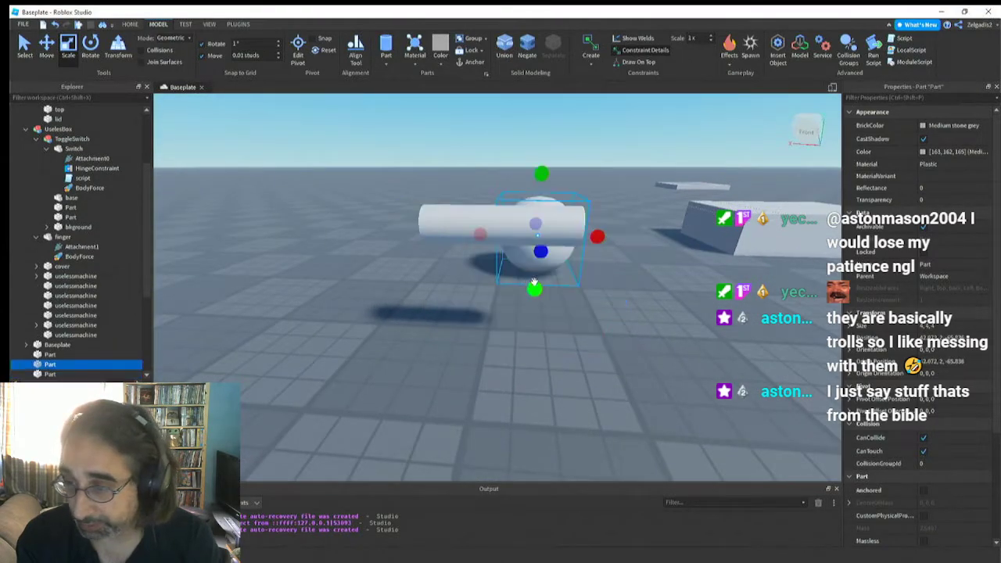
pyautogui.click(485, 217)
pyautogui.moveTo(488, 219); pyautogui.dragTo(524, 239, button='right')
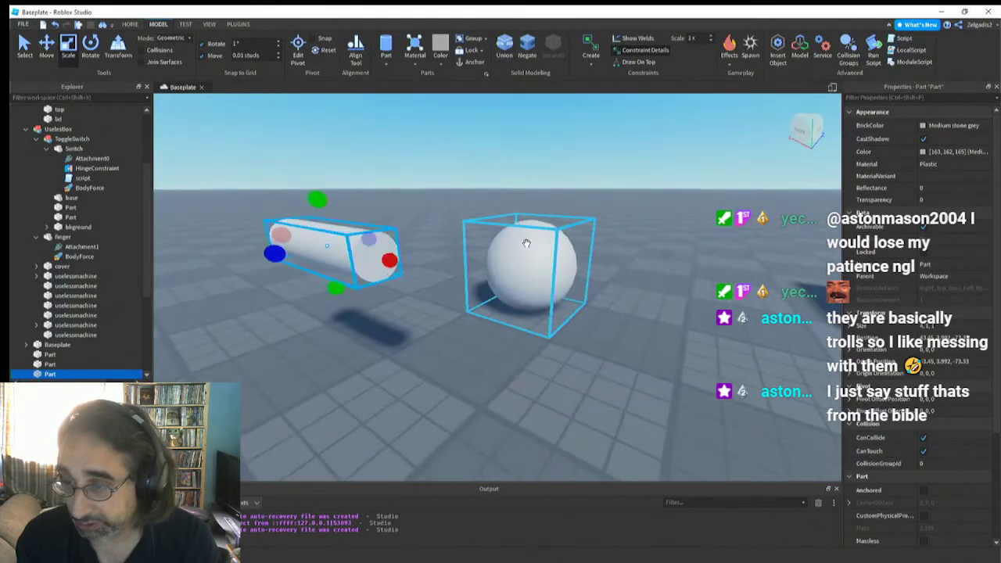
pyautogui.click(526, 243)
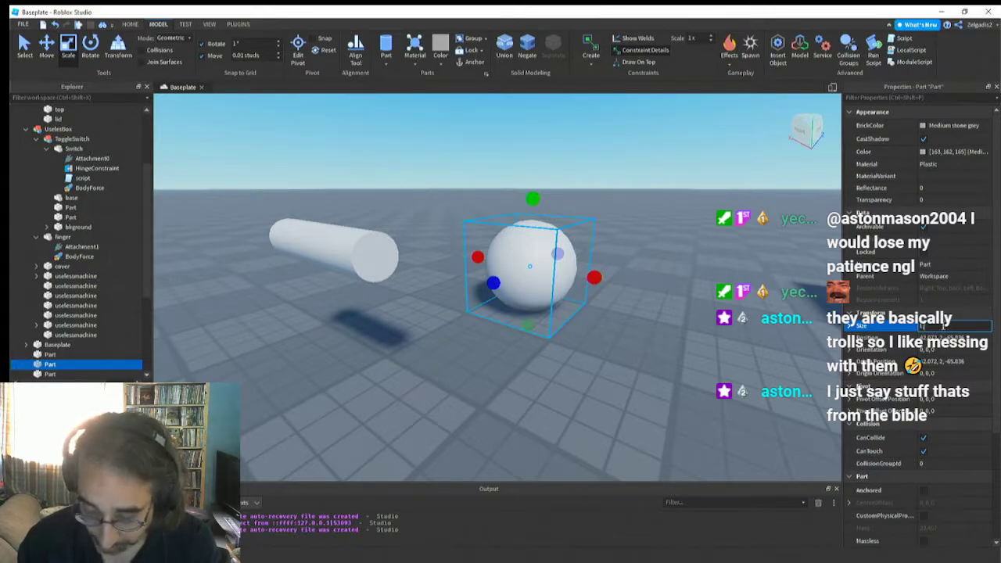
pyautogui.press('Return')
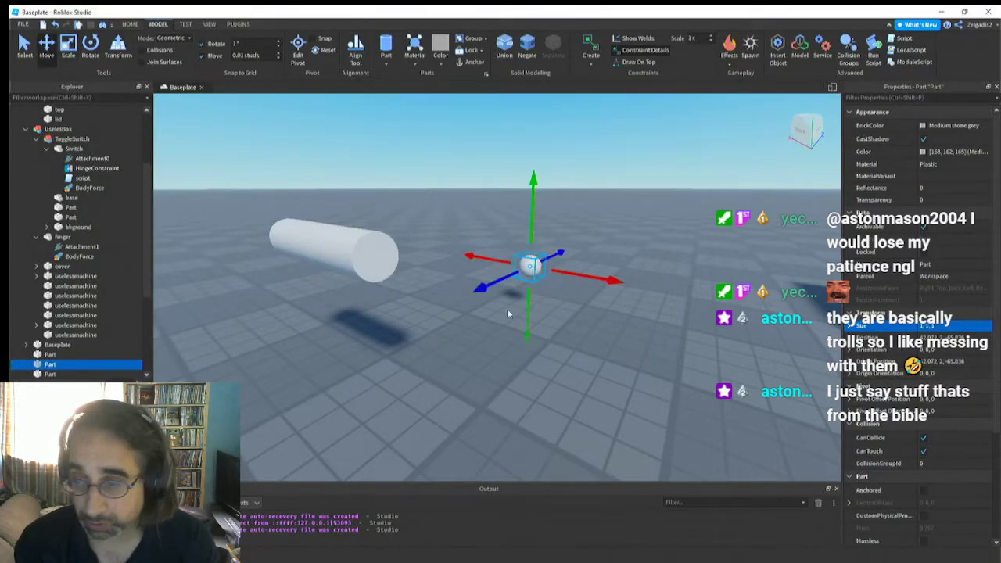
# Move the small sphere by eye towards one end of the cylinder
pyautogui.moveTo(480, 286); pyautogui.dragTo(314, 334)
pyautogui.moveTo(370, 262); pyautogui.dragTo(392, 188)
pyautogui.keyDown('ctrl'); pyautogui.click(336, 225); pyautogui.keyUp('ctrl')
pyautogui.moveTo(336, 225); pyautogui.dragTo(354, 240, button='right')
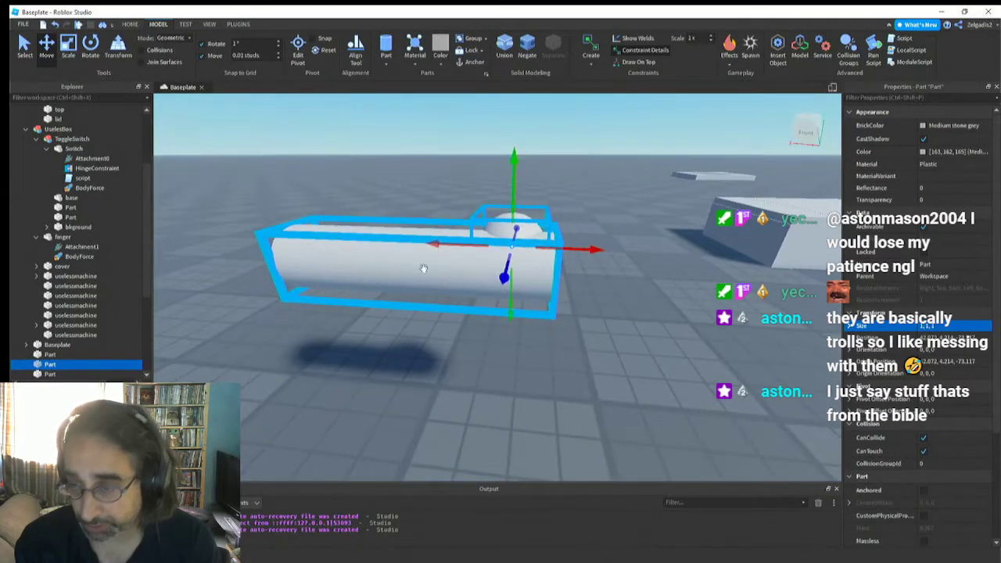
pyautogui.click(507, 283)
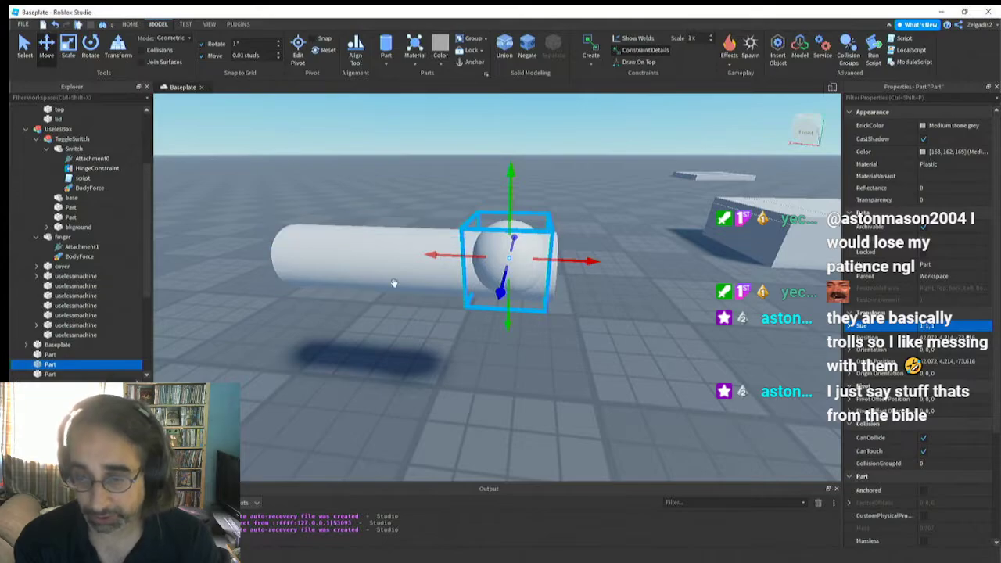
# Copy the cylinder's position, 43.45, 3.992, -73.33, and apply it to the sphere to centre it inside the cylinder
pyautogui.click(384, 254)
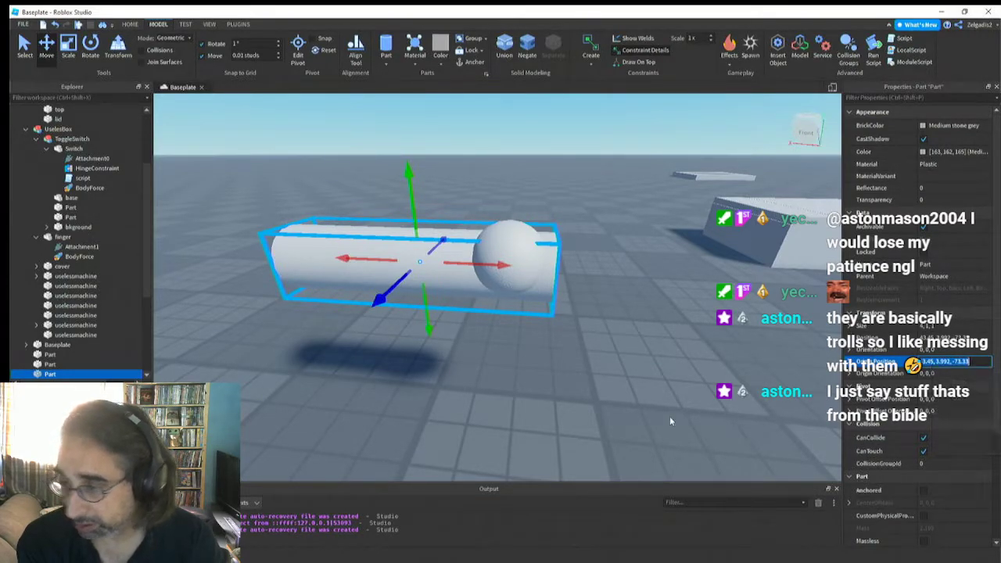
pyautogui.click(507, 265)
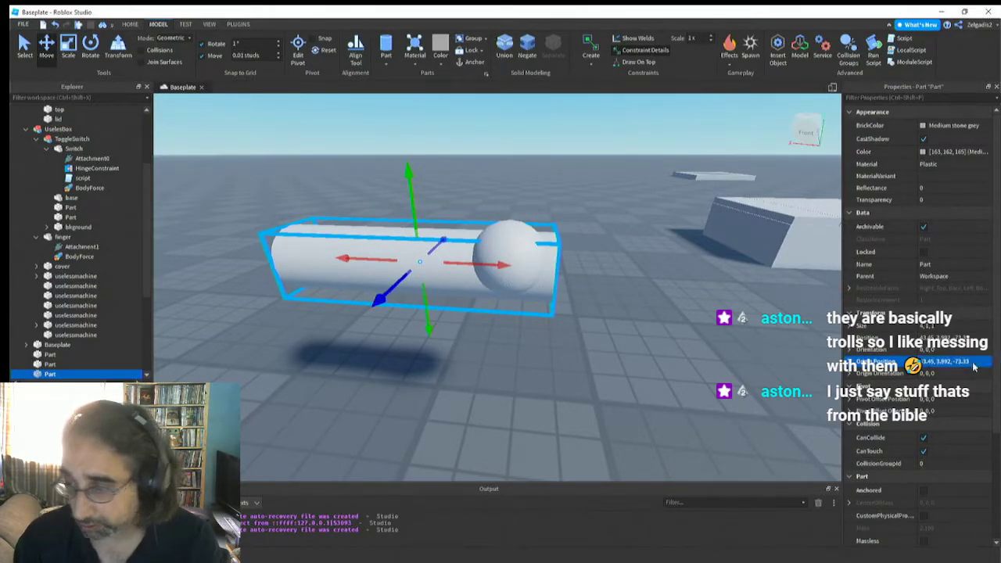
pyautogui.click(974, 362)
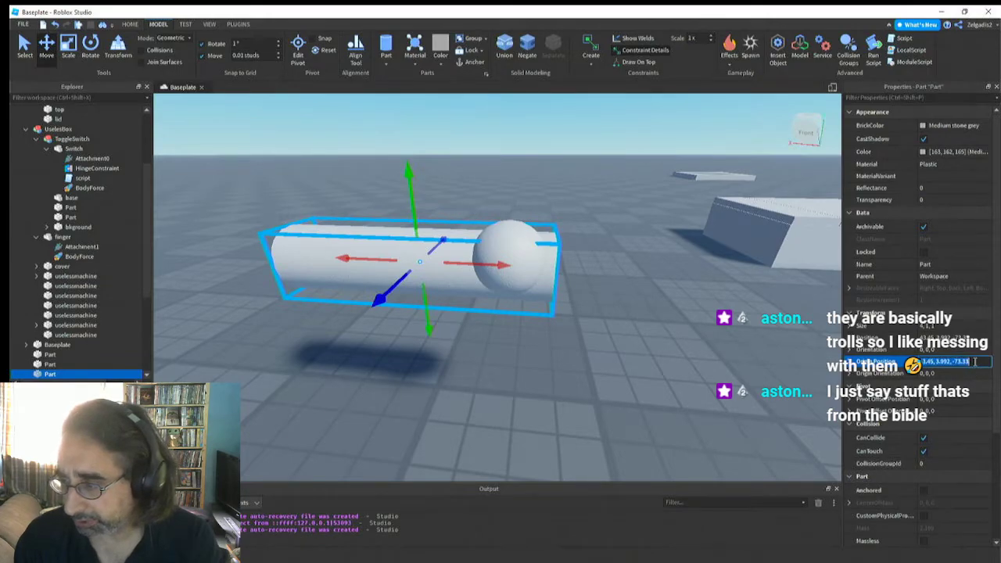
pyautogui.press('Return')
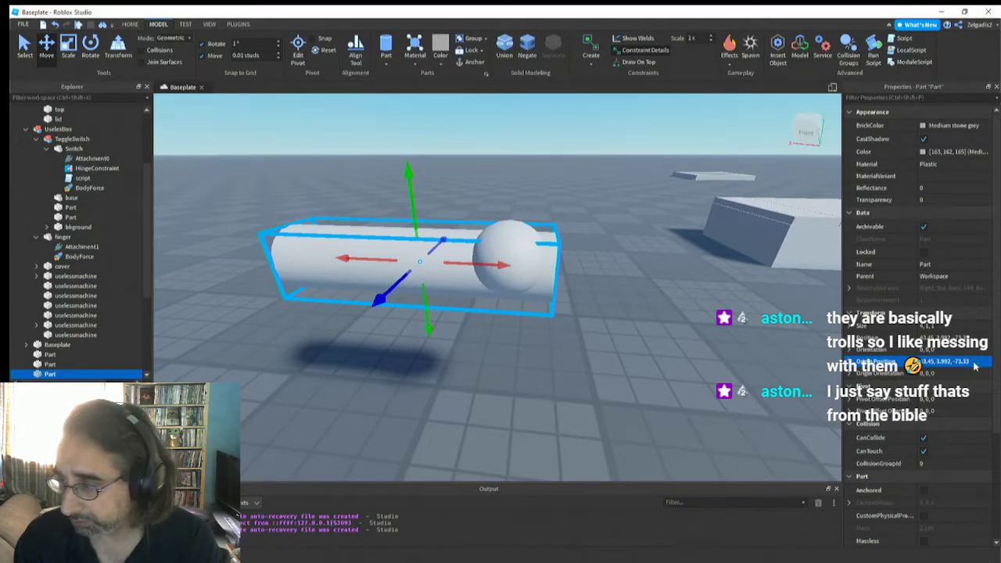
pyautogui.click(978, 338)
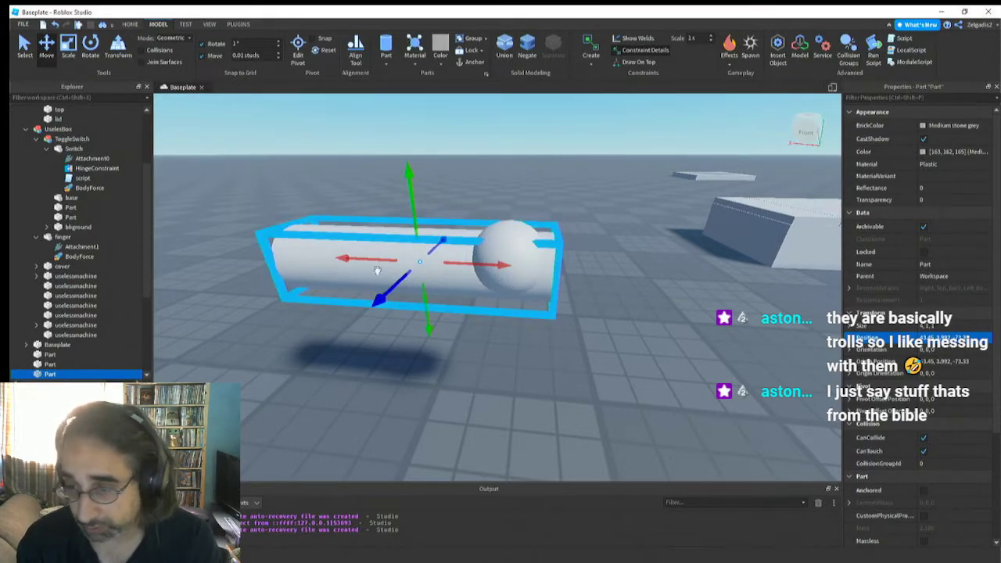
pyautogui.click(524, 240)
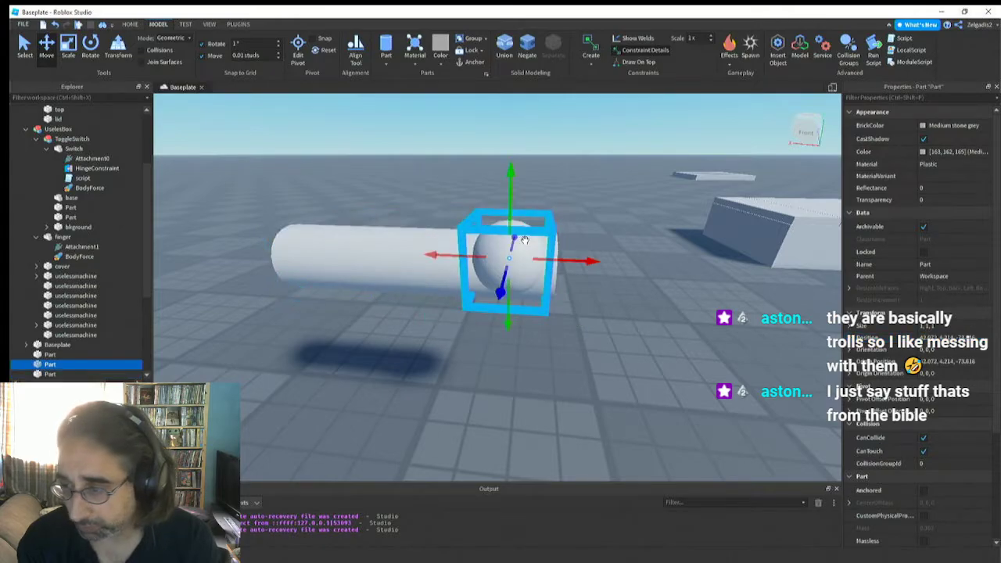
pyautogui.click(384, 260)
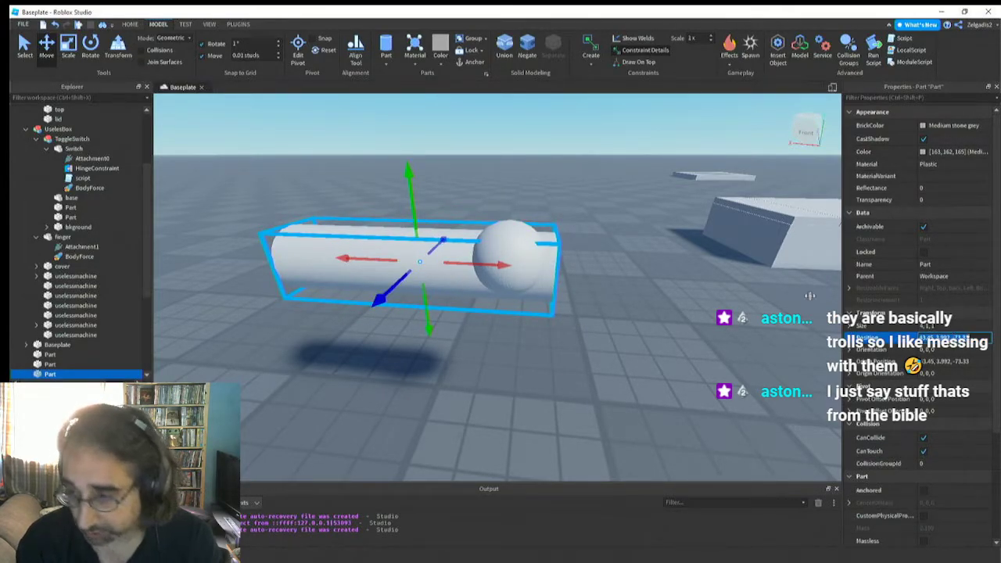
pyautogui.click(512, 250)
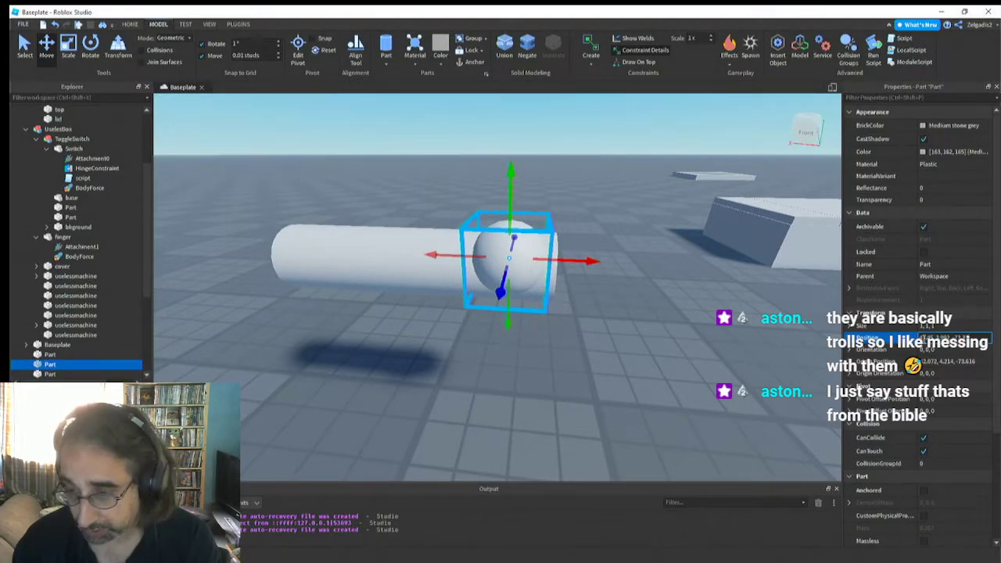
pyautogui.press('Return')
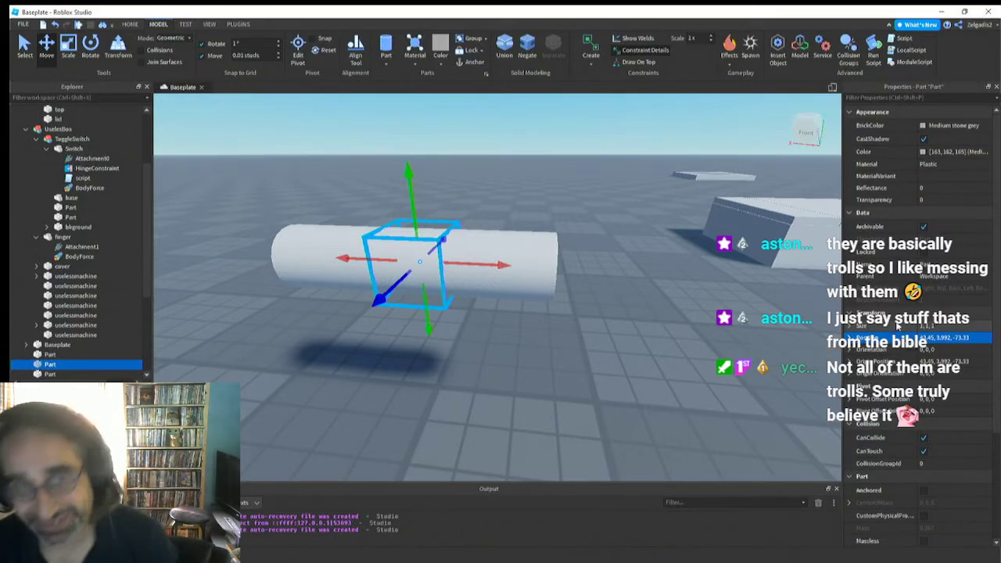
# Select the sphere hidden inside the cylinder and set the movement snap increment to 2 studs
pyautogui.moveTo(381, 365); pyautogui.dragTo(379, 360, button='right')
pyautogui.scroll(-4, 379, 360)
pyautogui.click(399, 296)
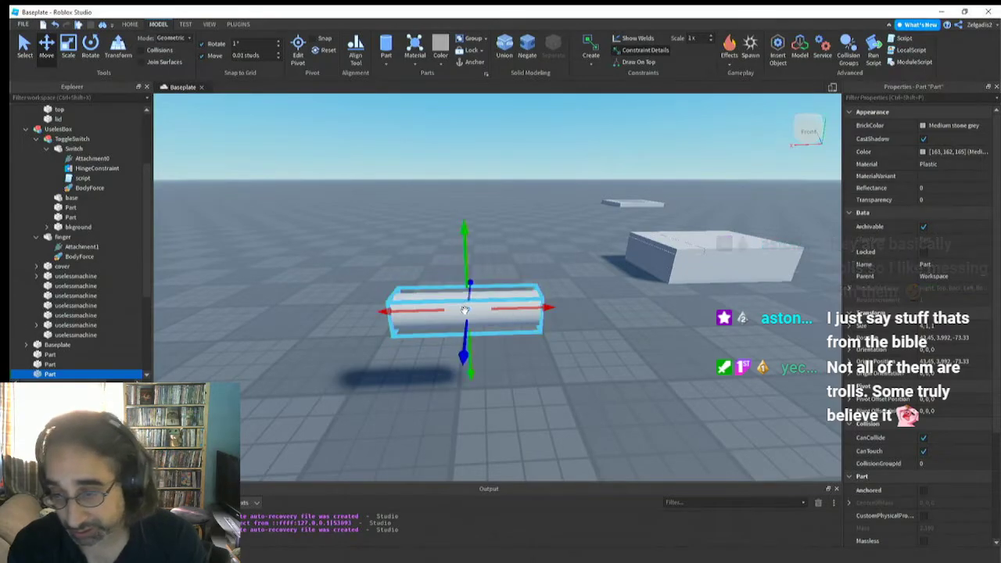
pyautogui.click(71, 364)
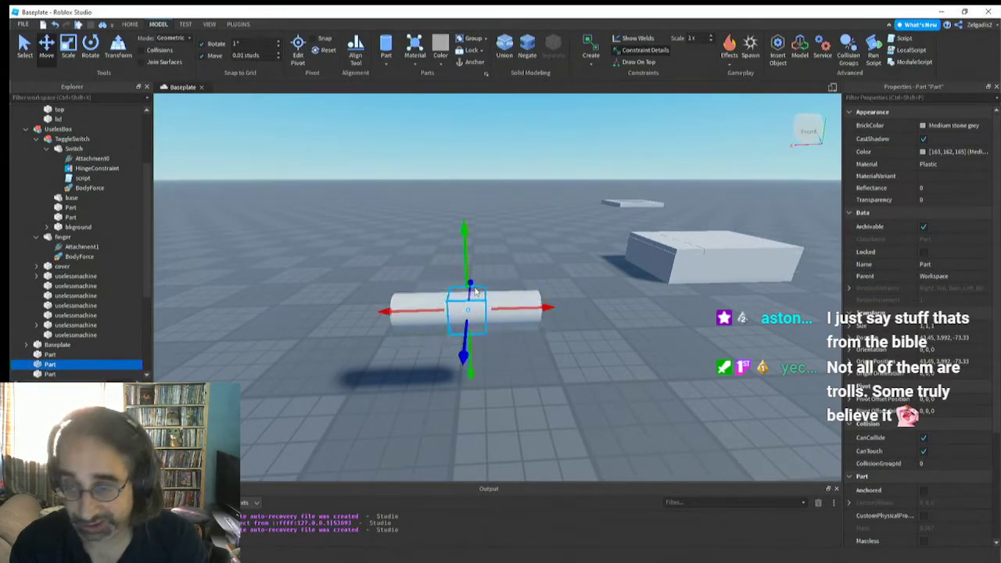
pyautogui.moveTo(448, 322); pyautogui.dragTo(448, 323, button='right')
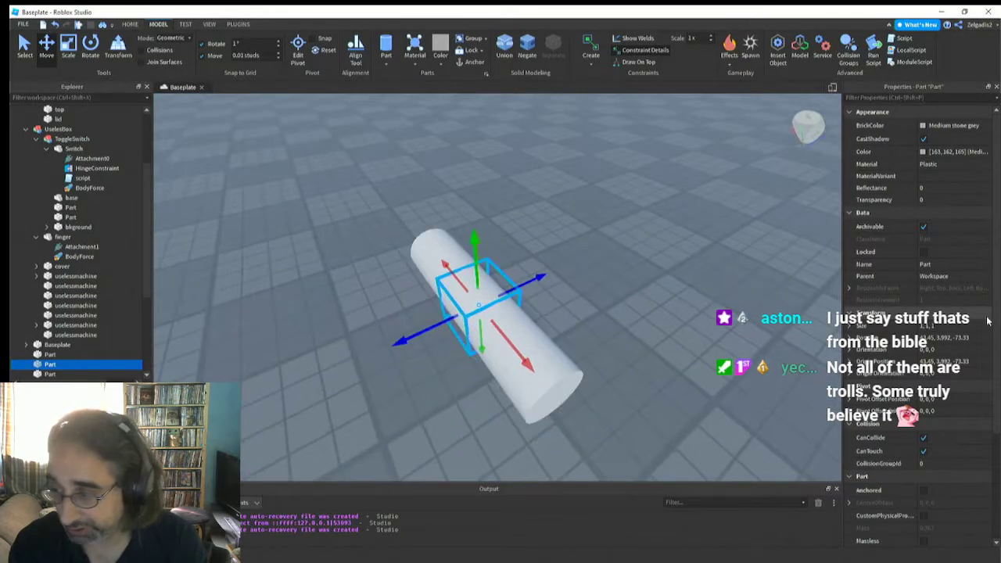
pyautogui.moveTo(406, 375); pyautogui.dragTo(404, 377, button='right')
pyautogui.press('d')
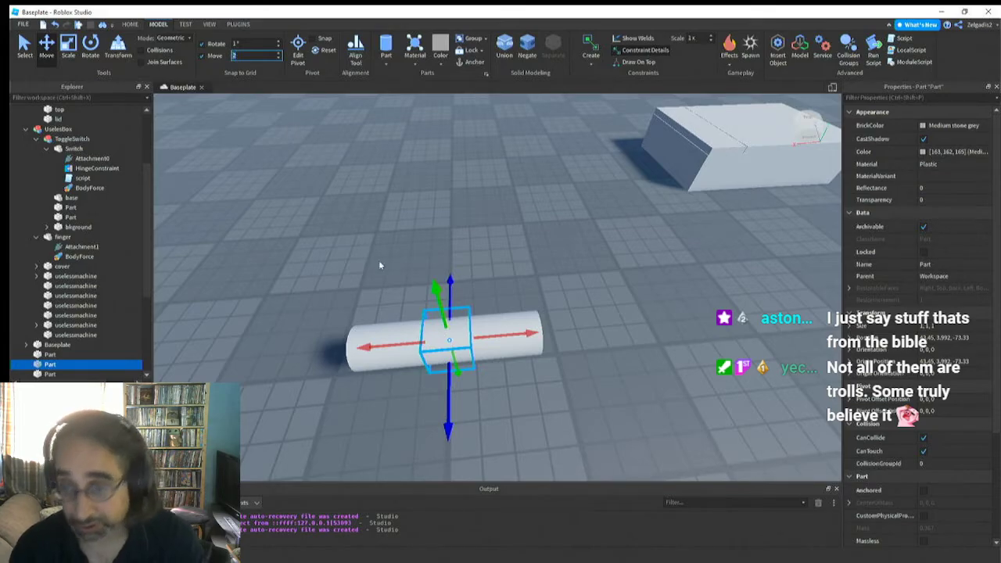
# Shift the sphere 2 studs to one end of the cylinder, then duplicate it and move the copy to the opposite end
pyautogui.moveTo(496, 335); pyautogui.dragTo(567, 331)
pyautogui.moveTo(469, 386); pyautogui.dragTo(447, 338, button='right')
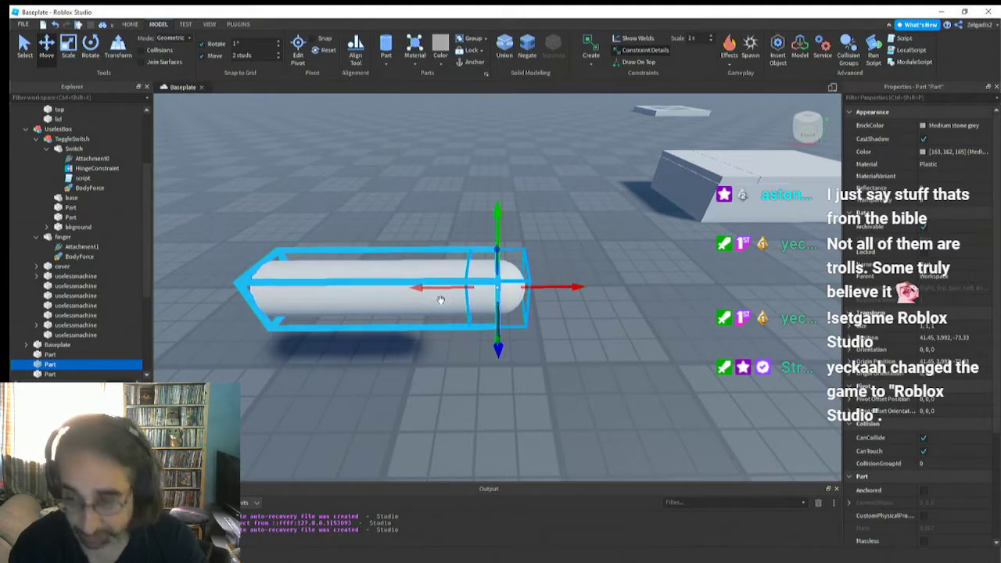
pyautogui.hotkey('ctrl', 'd')
pyautogui.moveTo(439, 291); pyautogui.dragTo(222, 291)
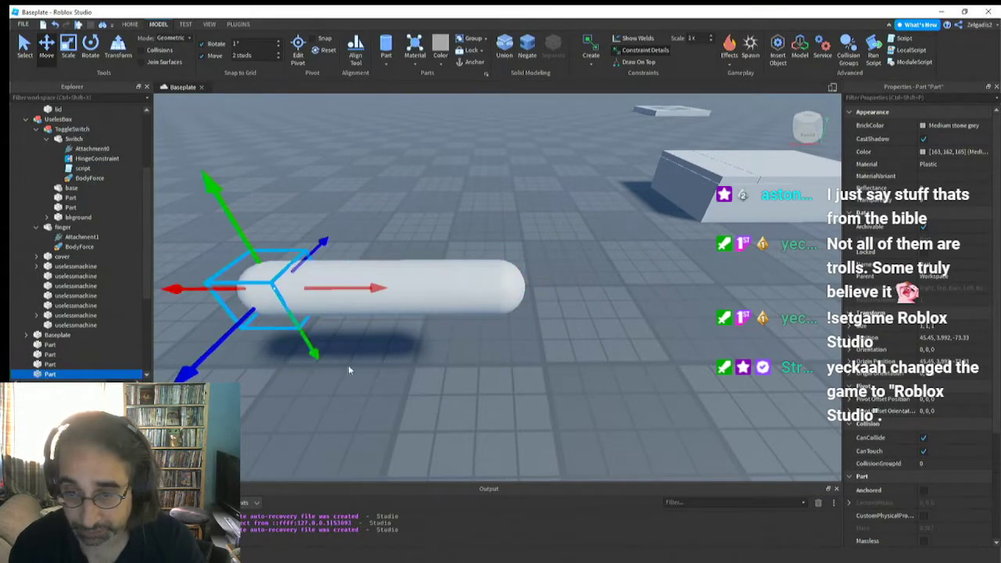
# Negate the capped cylinder and its two end spheres together, and move them over beside the small plain white block
pyautogui.click(360, 370)
pyautogui.moveTo(361, 370); pyautogui.dragTo(413, 388, button='right')
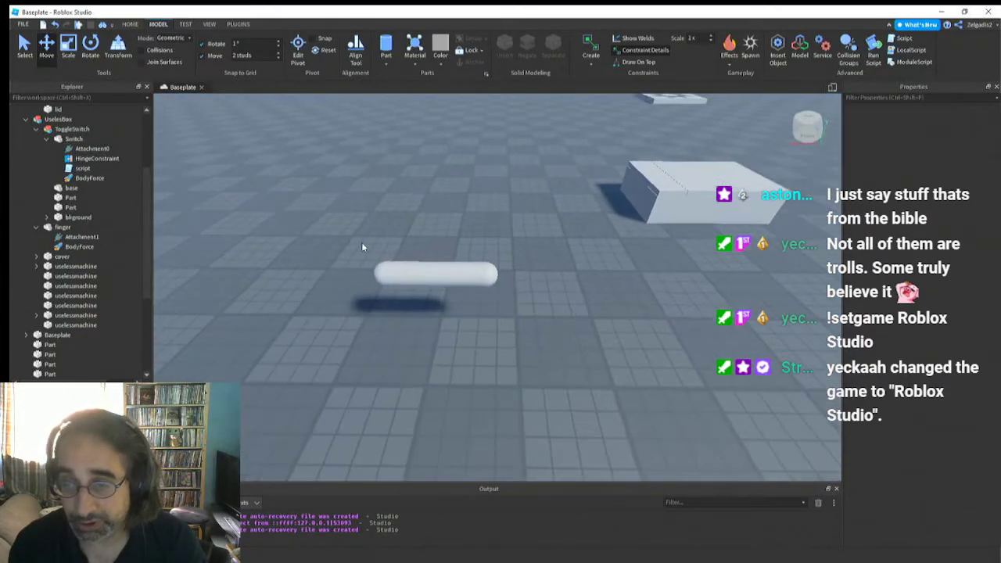
pyautogui.moveTo(362, 245); pyautogui.dragTo(552, 333)
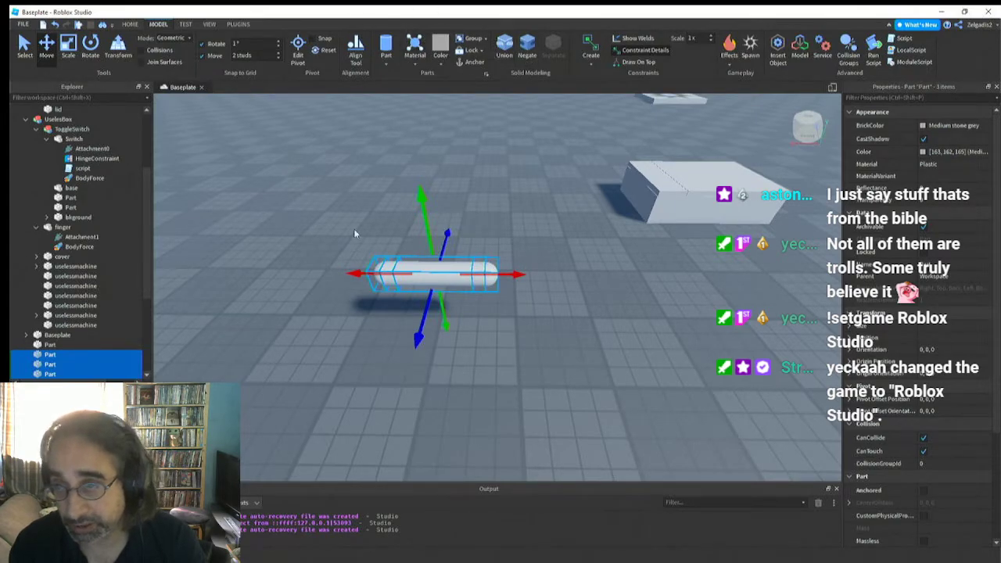
pyautogui.moveTo(329, 190); pyautogui.dragTo(329, 191, button='right')
pyautogui.moveTo(498, 296); pyautogui.dragTo(613, 356)
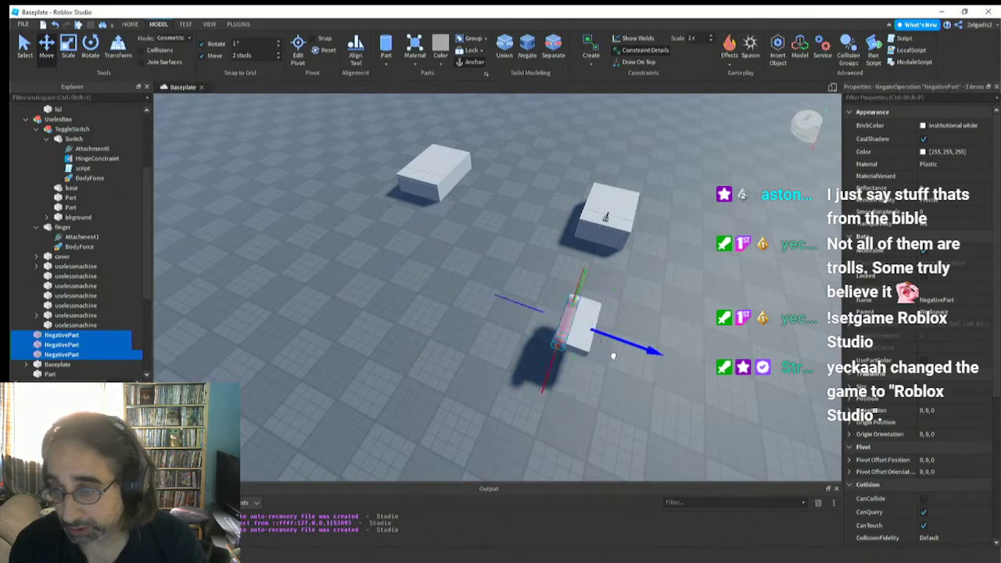
pyautogui.moveTo(605, 349); pyautogui.dragTo(604, 350, button='right')
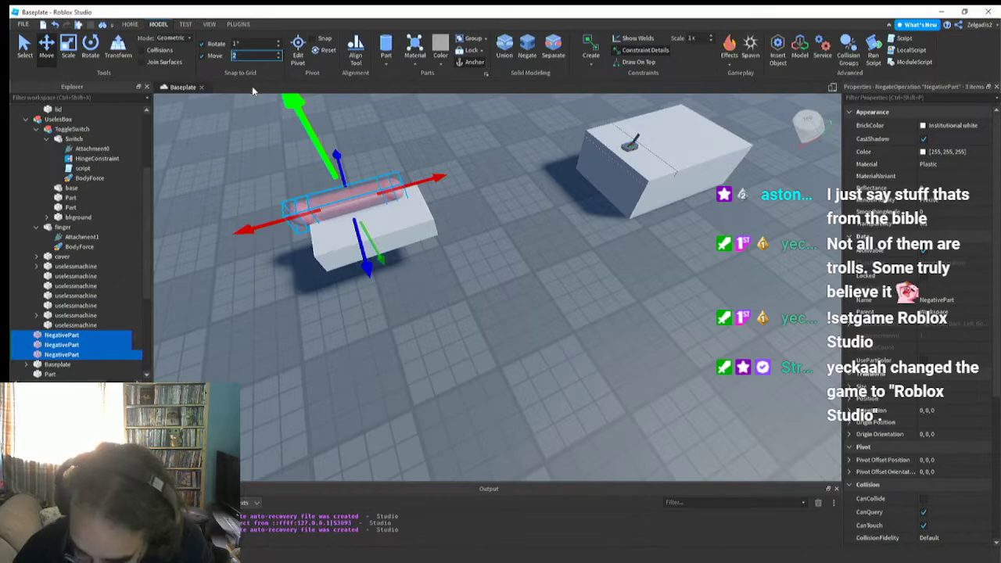
# Set the movement snap increment to 1 stud and shift the three negative parts into the white block
pyautogui.write('1')
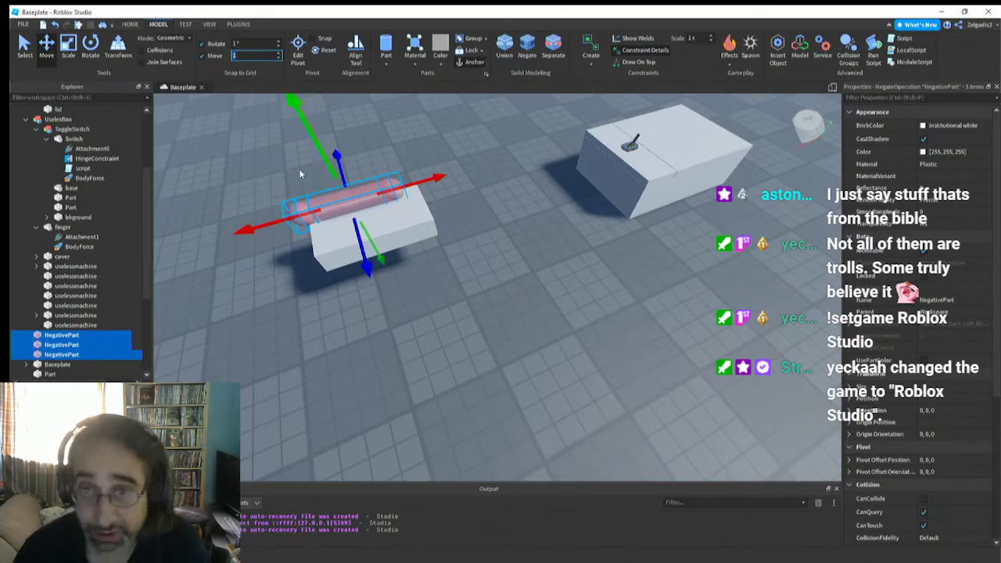
pyautogui.moveTo(332, 161); pyautogui.dragTo(331, 163)
pyautogui.moveTo(362, 241); pyautogui.dragTo(367, 255)
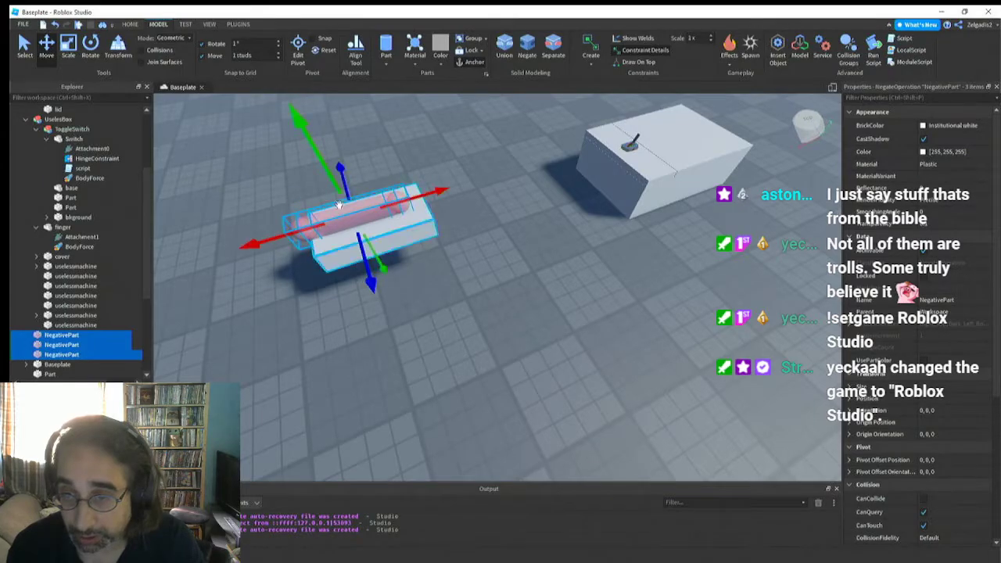
pyautogui.moveTo(328, 176); pyautogui.dragTo(331, 183)
pyautogui.press('d')
pyautogui.moveTo(356, 225); pyautogui.dragTo(358, 221, button='right')
pyautogui.press('w')
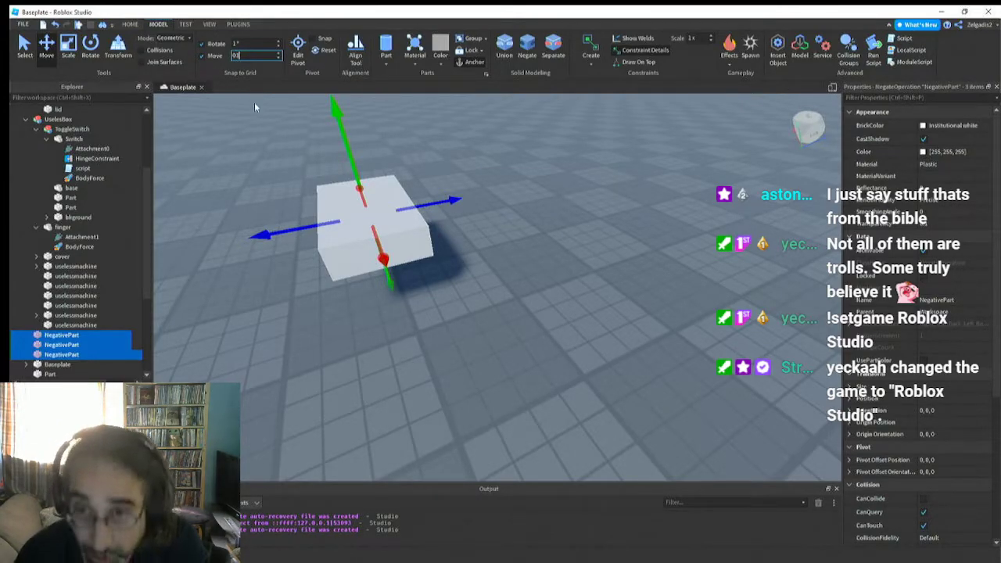
# Set the movement snap increment to 0.1 studs and raise the negative parts until they break through the block's upper surface
pyautogui.write('0')
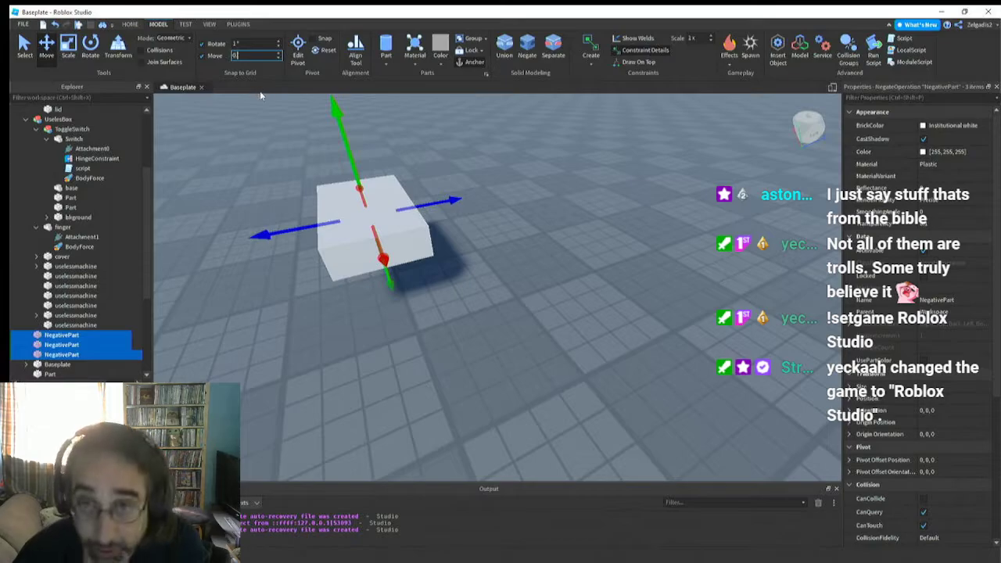
pyautogui.write('.1')
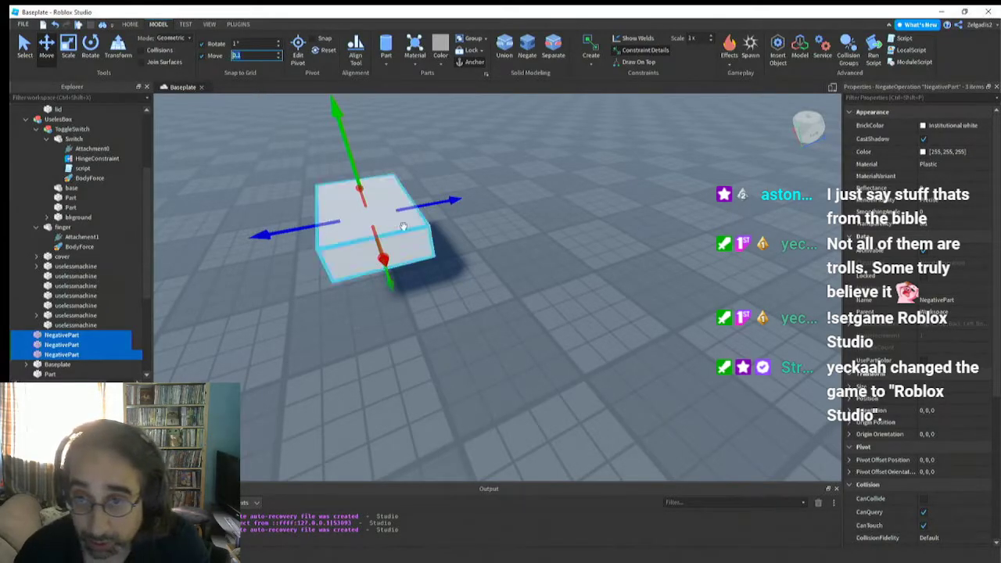
pyautogui.moveTo(349, 167); pyautogui.dragTo(351, 158)
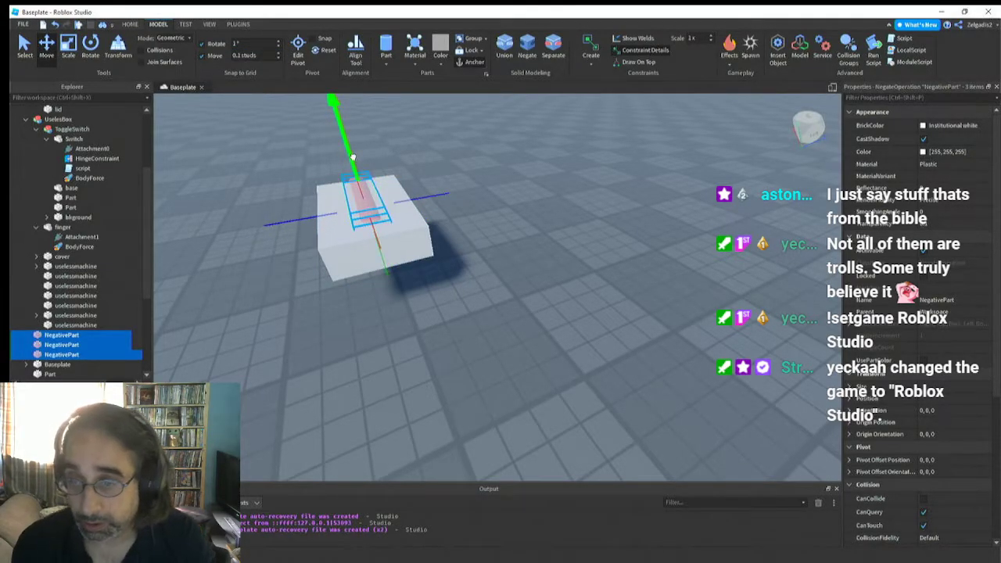
pyautogui.press('a')
pyautogui.moveTo(335, 189); pyautogui.dragTo(334, 191, button='right')
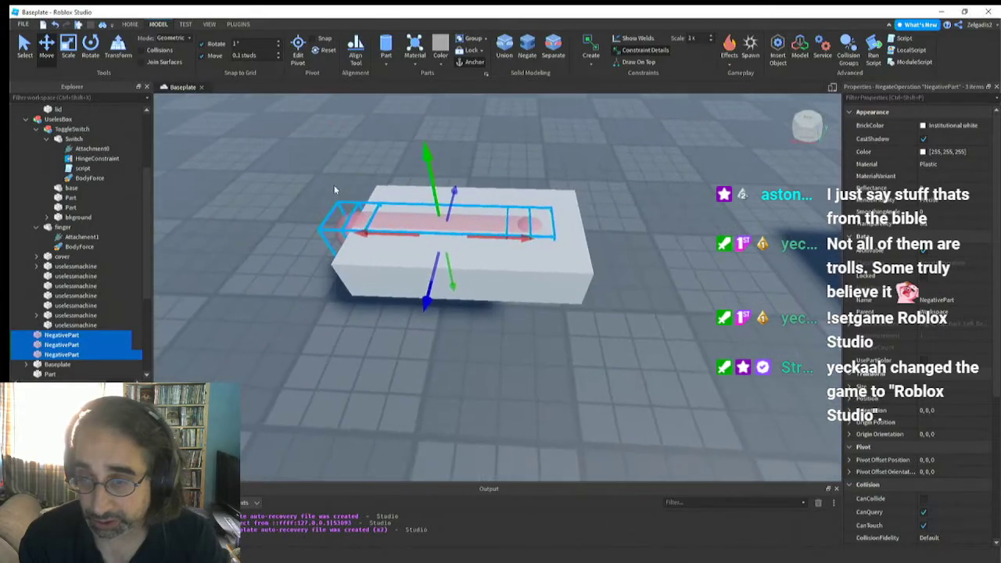
# Scale the three negative parts slightly longer along the length of the cylinder
pyautogui.click(68, 46)
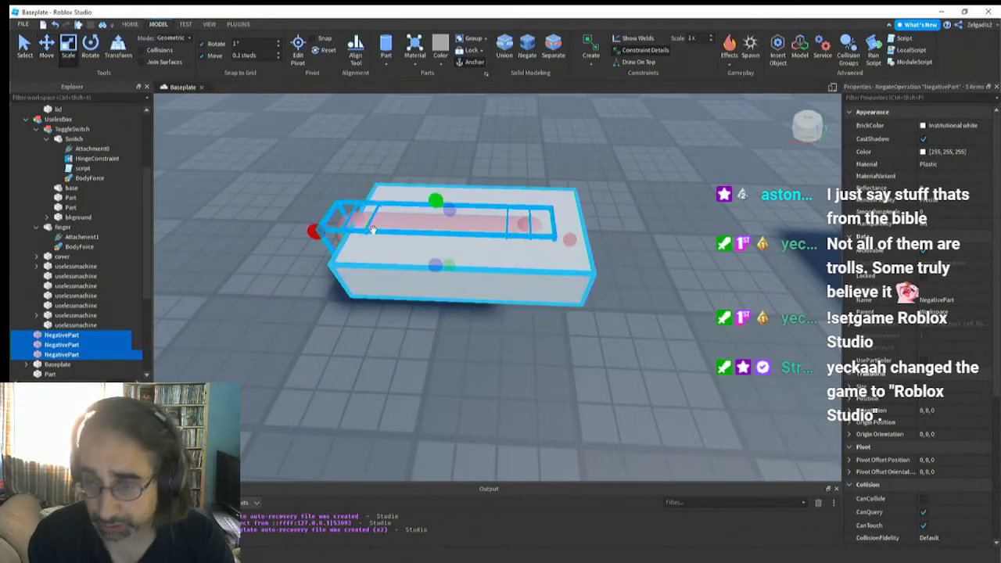
pyautogui.moveTo(339, 225); pyautogui.dragTo(291, 214)
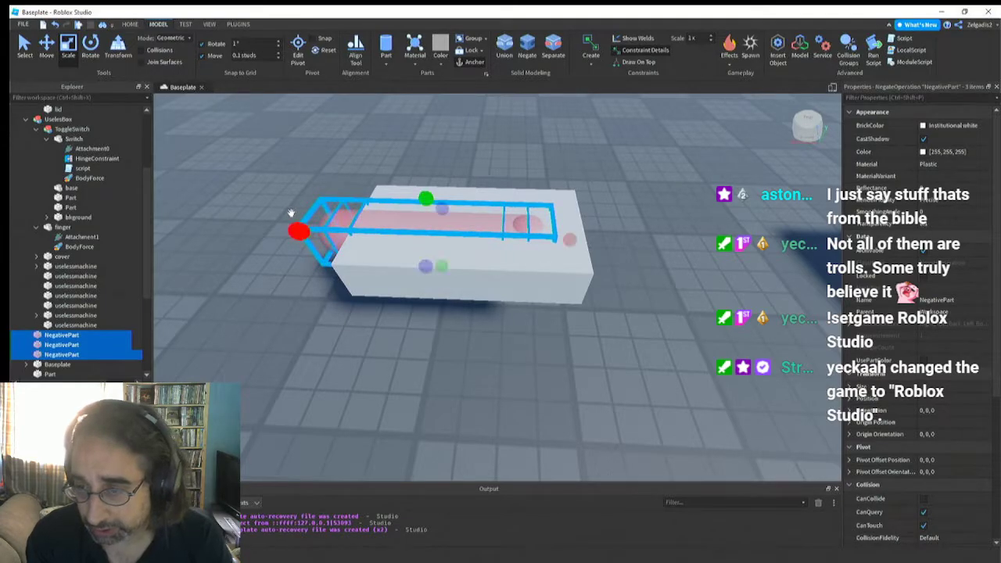
pyautogui.press('a')
pyautogui.moveTo(302, 215); pyautogui.dragTo(302, 216, button='right')
pyautogui.press('d')
pyautogui.press('a')
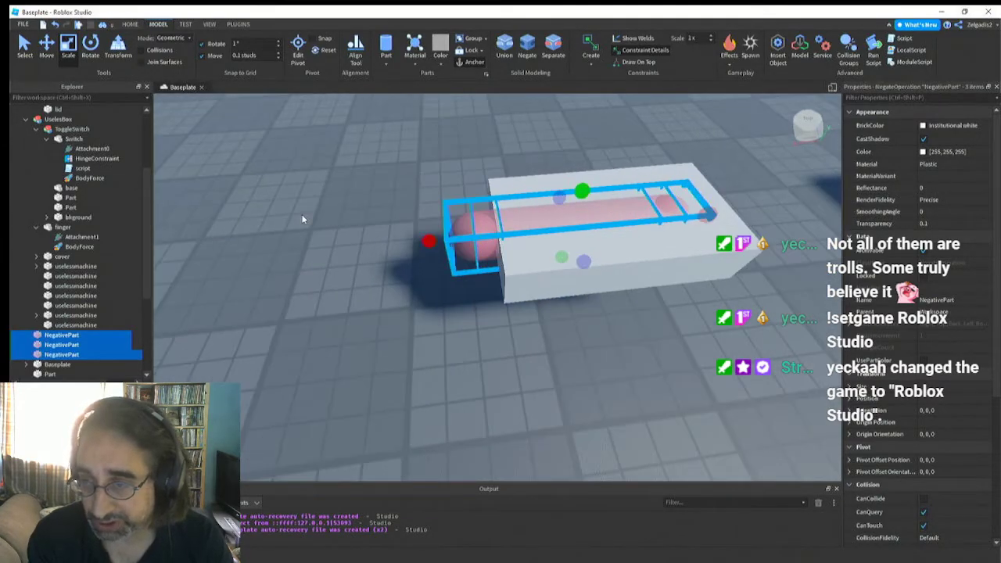
# Lengthen and widen the white block around the negative parts to a size of about 7.16 × 1 × 3.81 studs
pyautogui.click(51, 45)
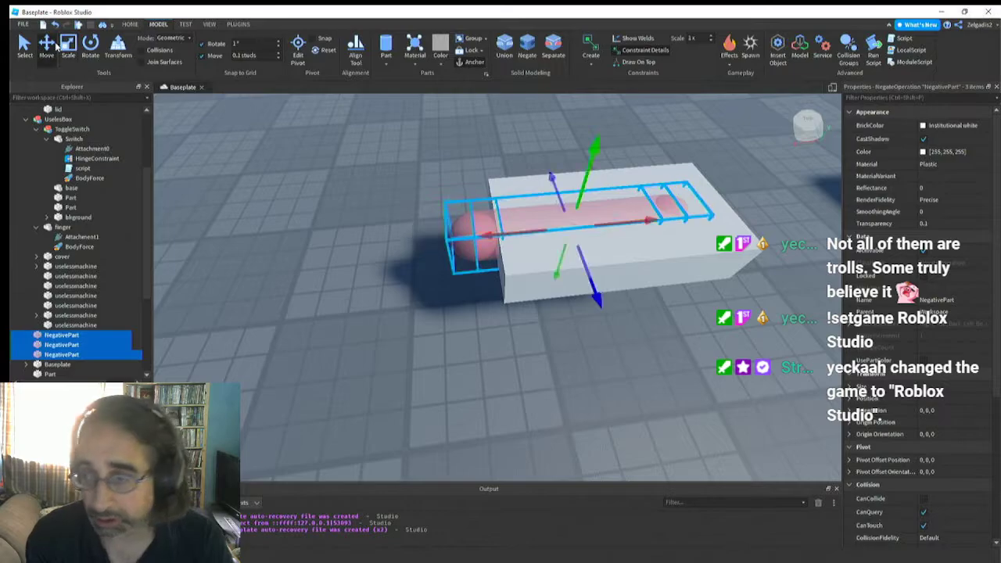
pyautogui.click(532, 287)
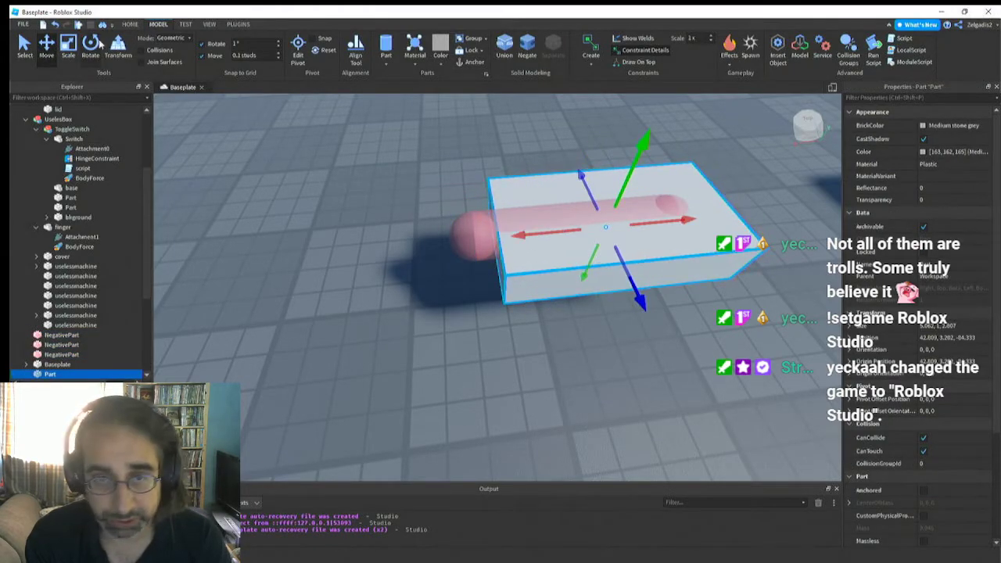
pyautogui.click(68, 45)
pyautogui.moveTo(475, 235); pyautogui.dragTo(389, 274)
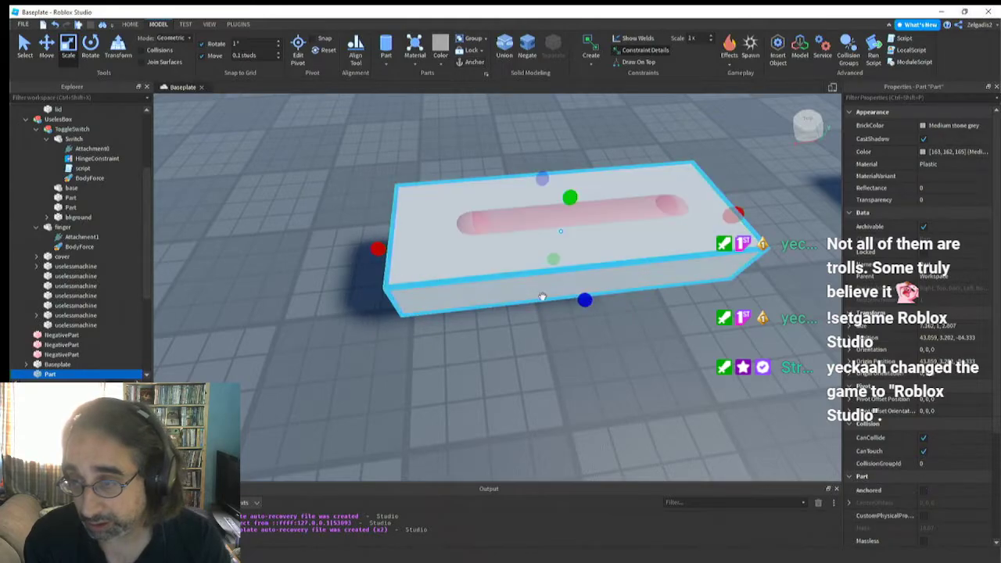
pyautogui.moveTo(589, 301); pyautogui.dragTo(606, 348)
pyautogui.moveTo(537, 245); pyautogui.dragTo(537, 247, button='right')
pyautogui.scroll(3, 538, 246)
pyautogui.scroll(-3, 537, 246)
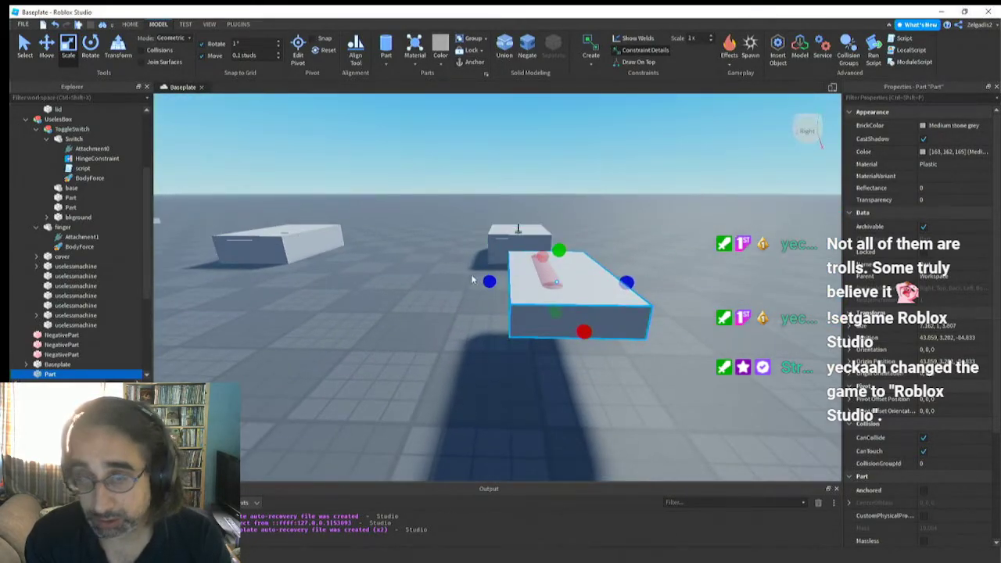
# Move the block sideways along its width to centre it under the rounded negative shape
pyautogui.click(46, 47)
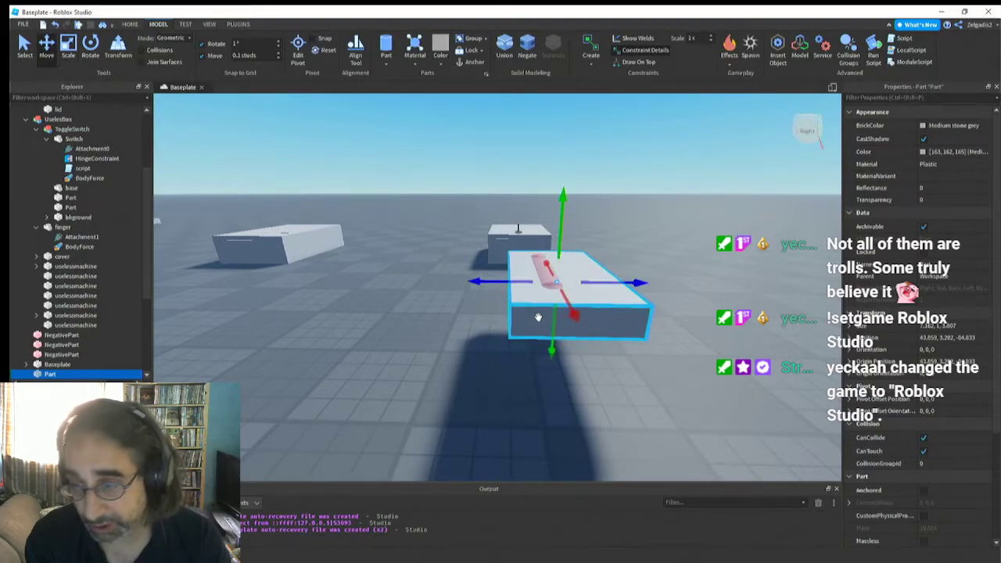
pyautogui.moveTo(497, 286); pyautogui.dragTo(473, 290)
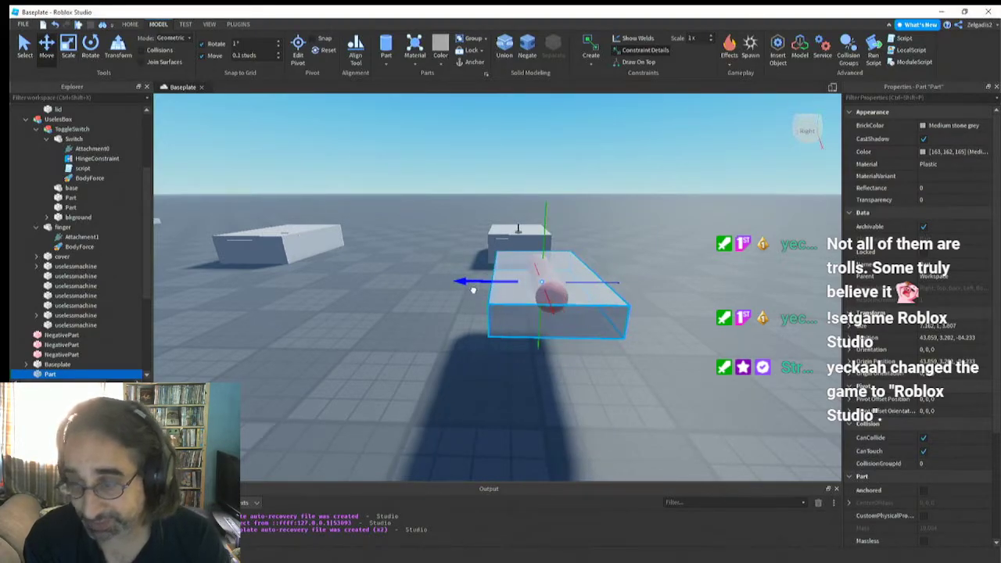
pyautogui.scroll(5, 478, 298)
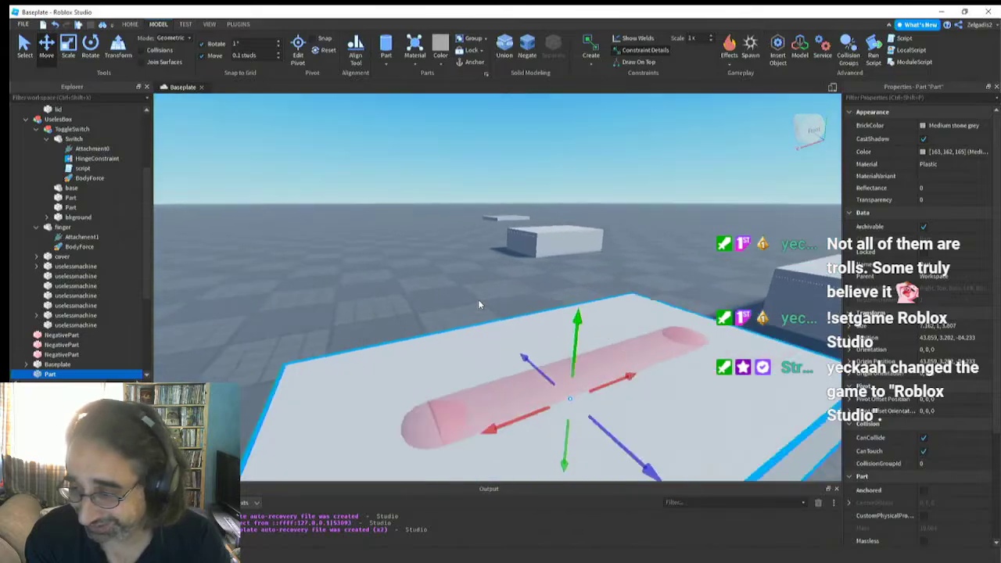
# Lower the block until the upper part of the rounded negative shape stands clear of its surface
pyautogui.moveTo(478, 300); pyautogui.dragTo(477, 298, button='right')
pyautogui.moveTo(542, 316); pyautogui.dragTo(545, 317)
pyautogui.moveTo(517, 359); pyautogui.dragTo(517, 360, button='right')
pyautogui.press('a')
pyautogui.press('w')
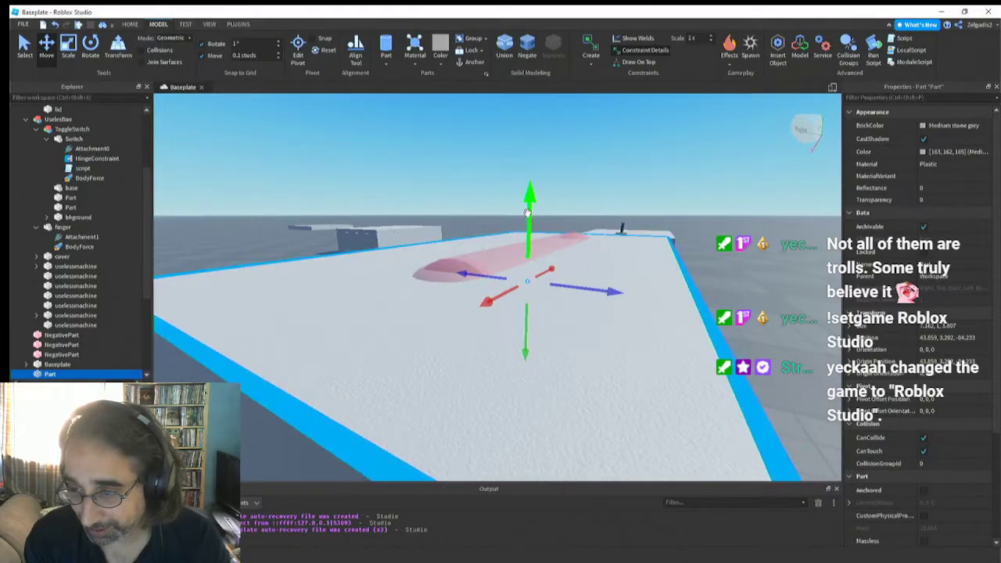
pyautogui.moveTo(529, 211); pyautogui.dragTo(531, 224)
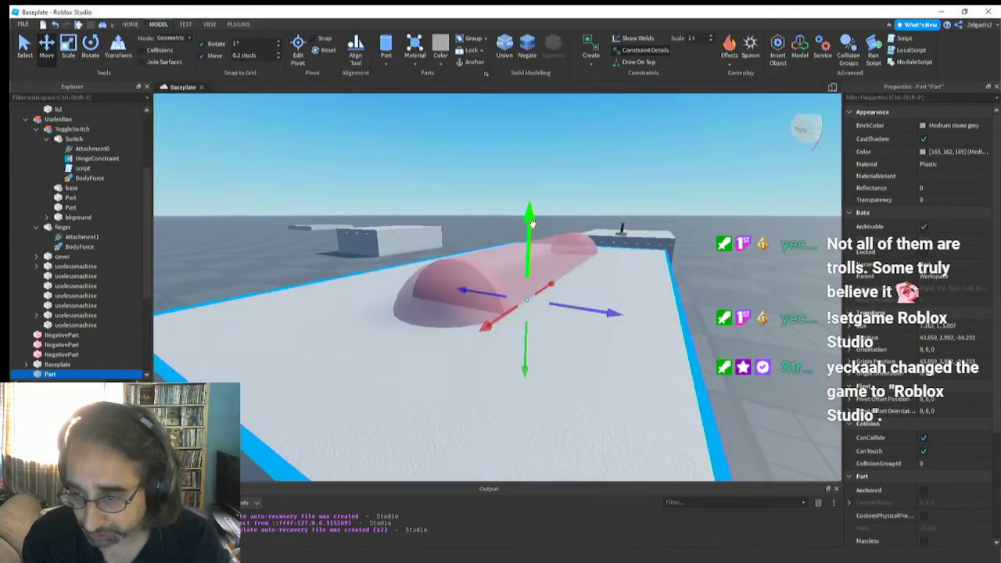
pyautogui.moveTo(497, 288); pyautogui.dragTo(498, 290, button='right')
pyautogui.press('s')
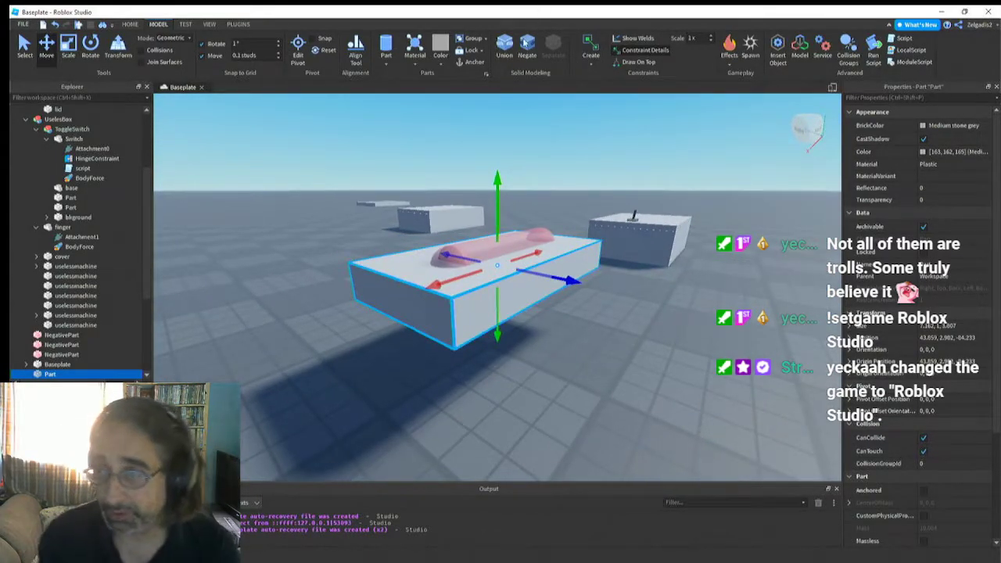
# Select the three negative parts together with the block and try to union them to cut the rounded groove
pyautogui.click(526, 338)
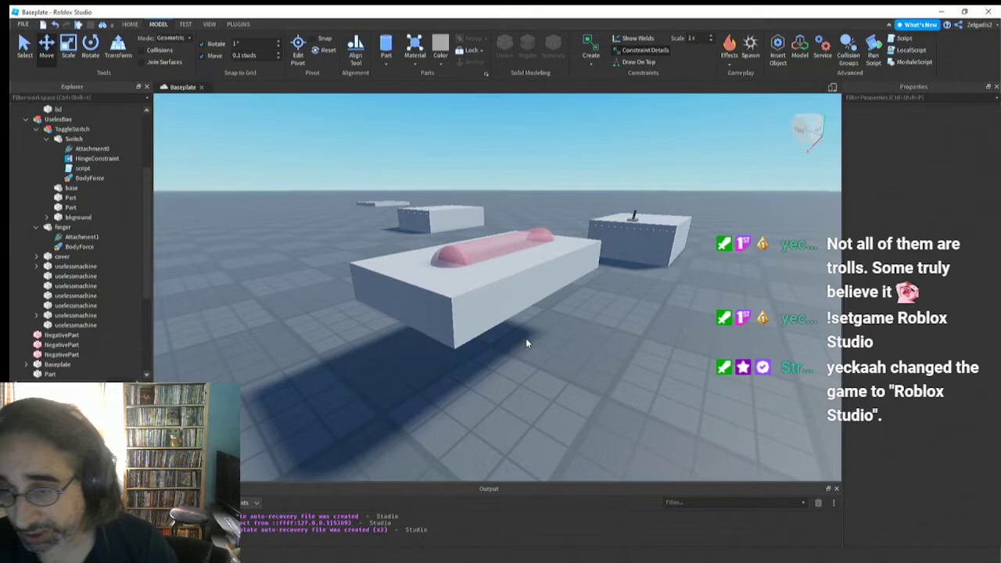
pyautogui.click(452, 255)
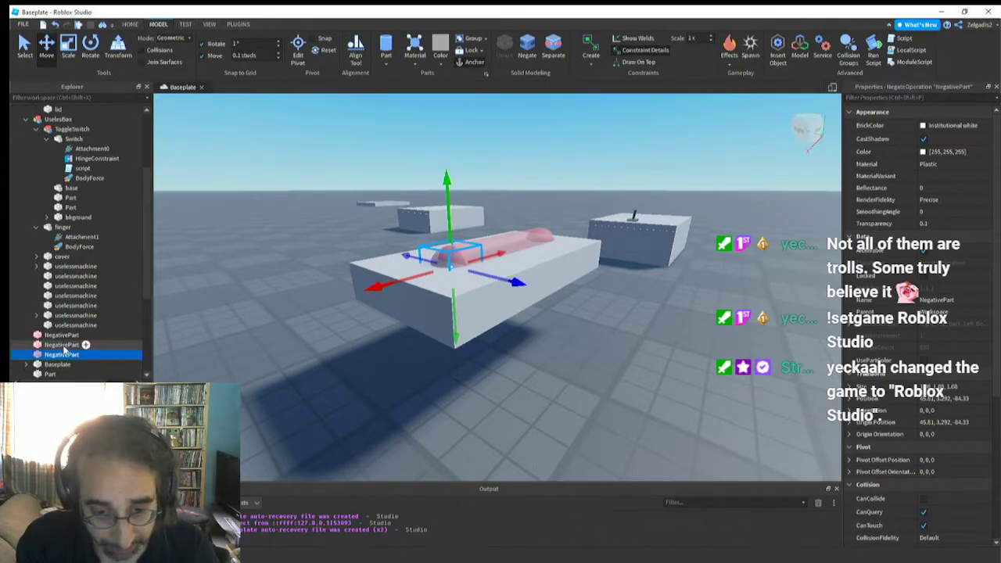
pyautogui.keyDown('shift'); pyautogui.click(64, 336); pyautogui.keyUp('shift')
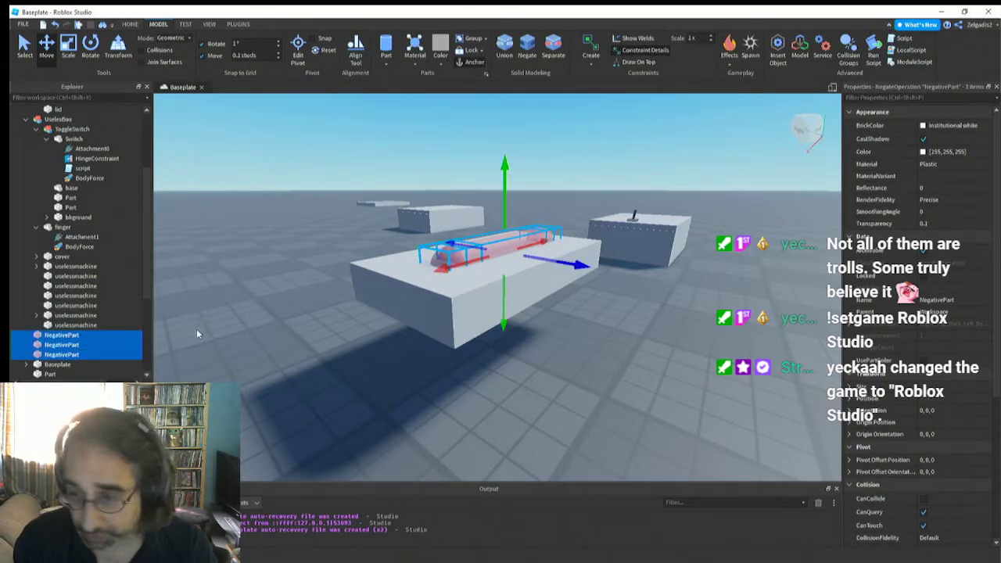
pyautogui.keyDown('shift'); pyautogui.click(490, 290); pyautogui.keyUp('shift')
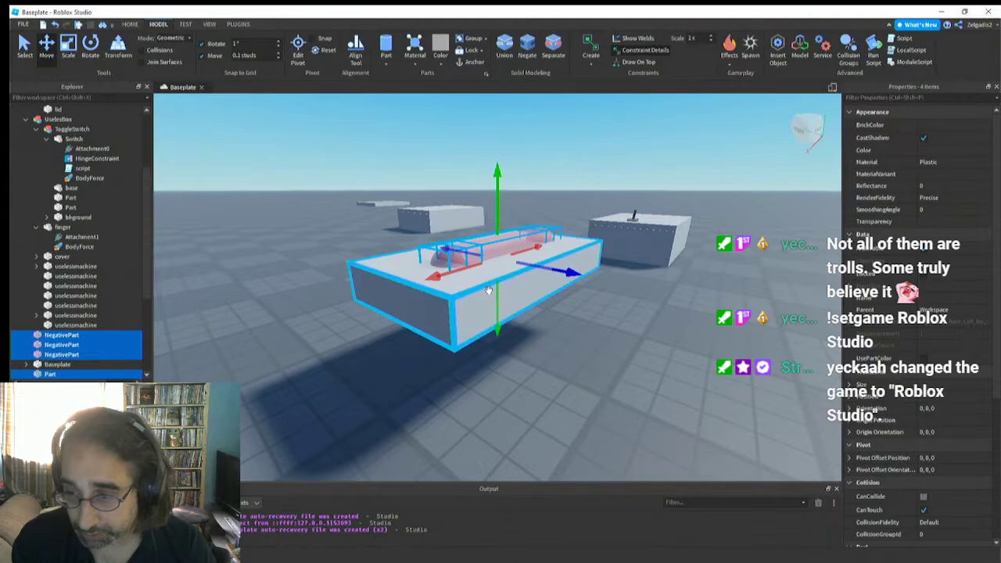
pyautogui.click(507, 47)
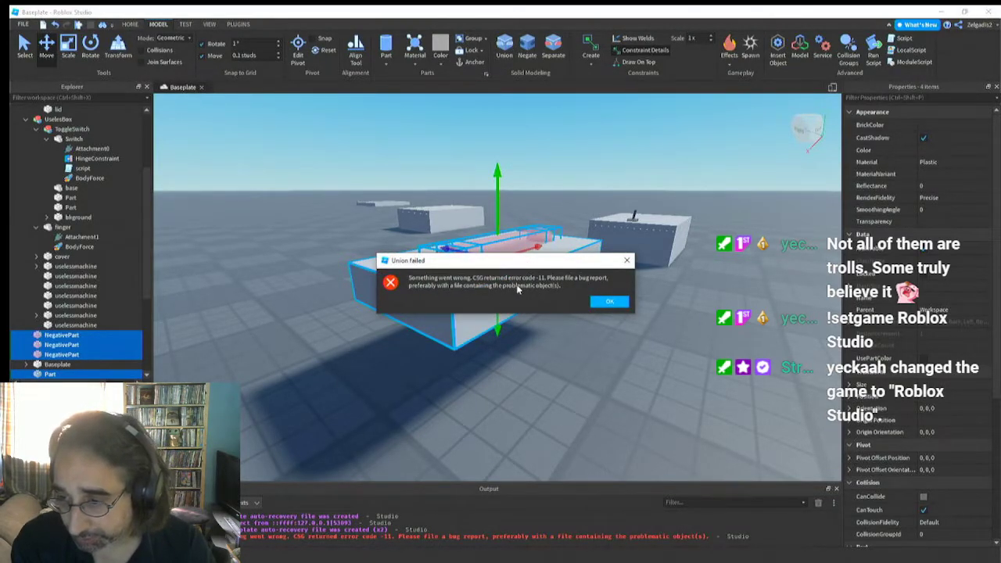
pyautogui.click(607, 302)
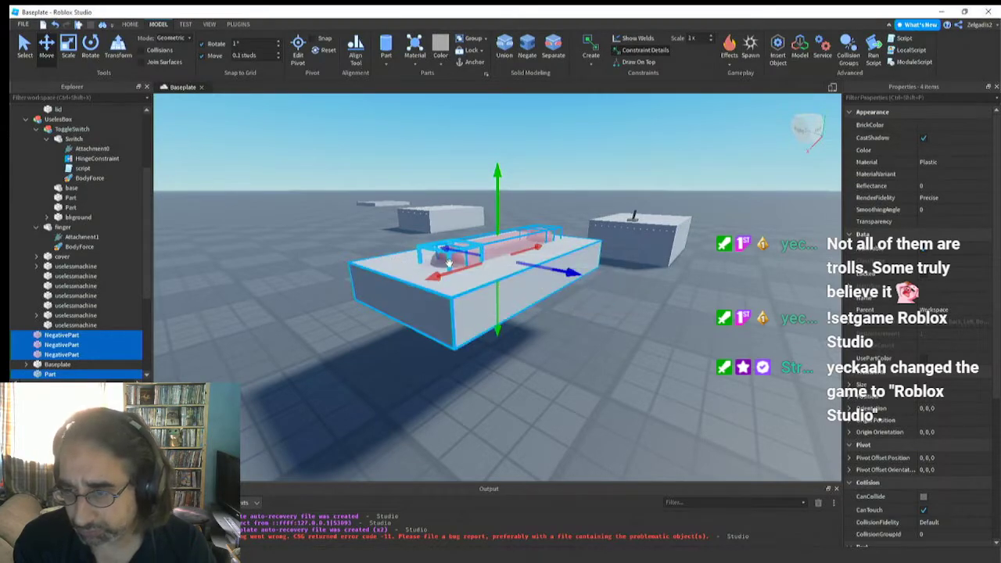
# Separate the negative parts back into solid parts and raise them slightly together with the block
pyautogui.moveTo(449, 269); pyautogui.dragTo(449, 263, button='right')
pyautogui.press('w')
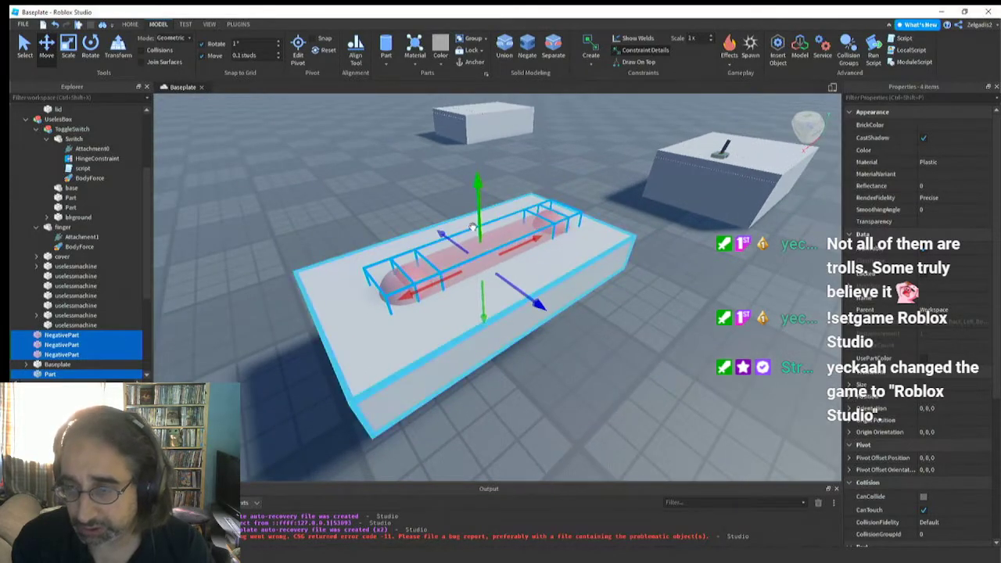
pyautogui.click(549, 48)
pyautogui.moveTo(478, 206); pyautogui.dragTo(477, 178)
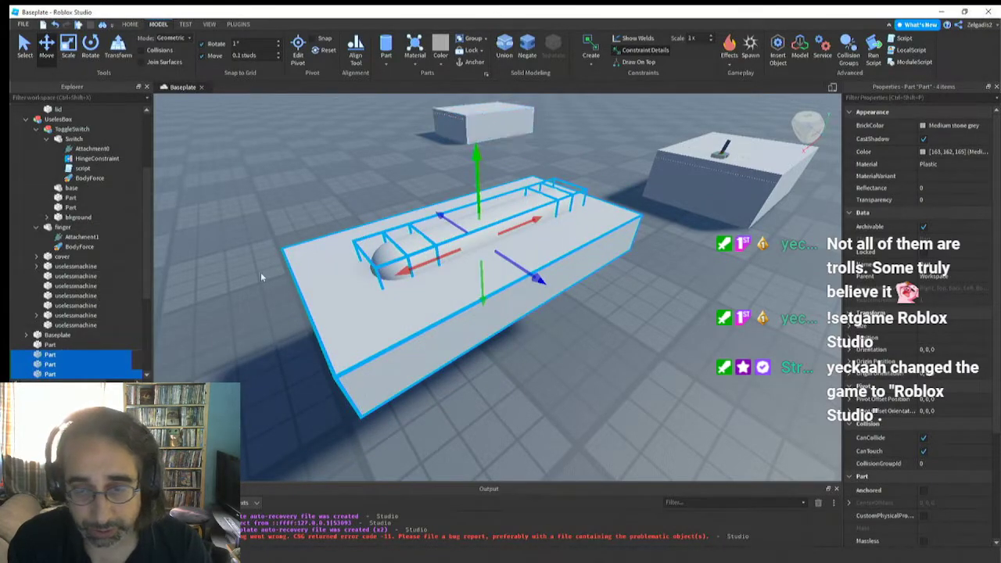
# Union the cylinder with its two end spheres into a single part, and negate the result above the block
pyautogui.click(271, 314)
pyautogui.click(394, 264)
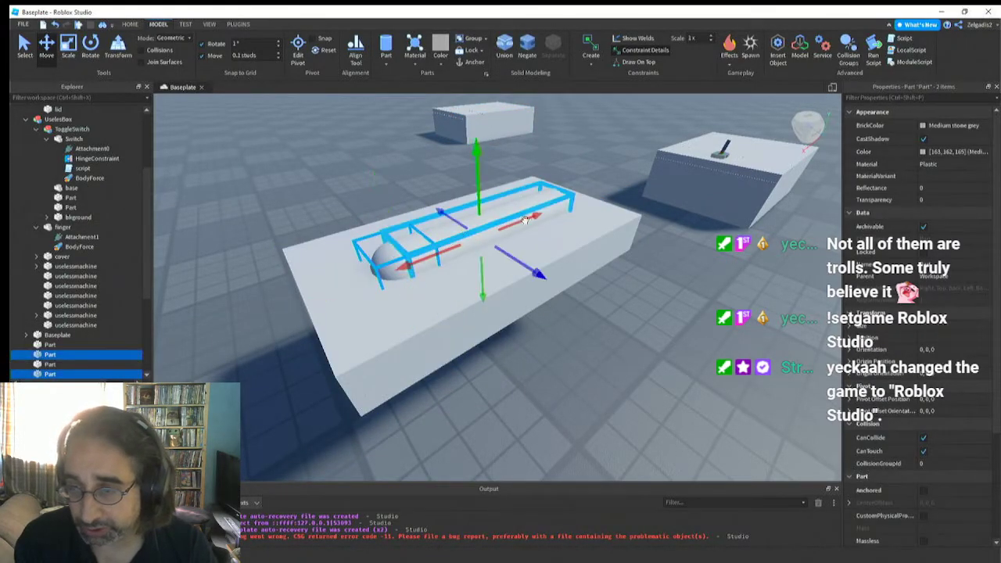
pyautogui.keyDown('ctrl'); pyautogui.click(498, 222); pyautogui.keyUp('ctrl')
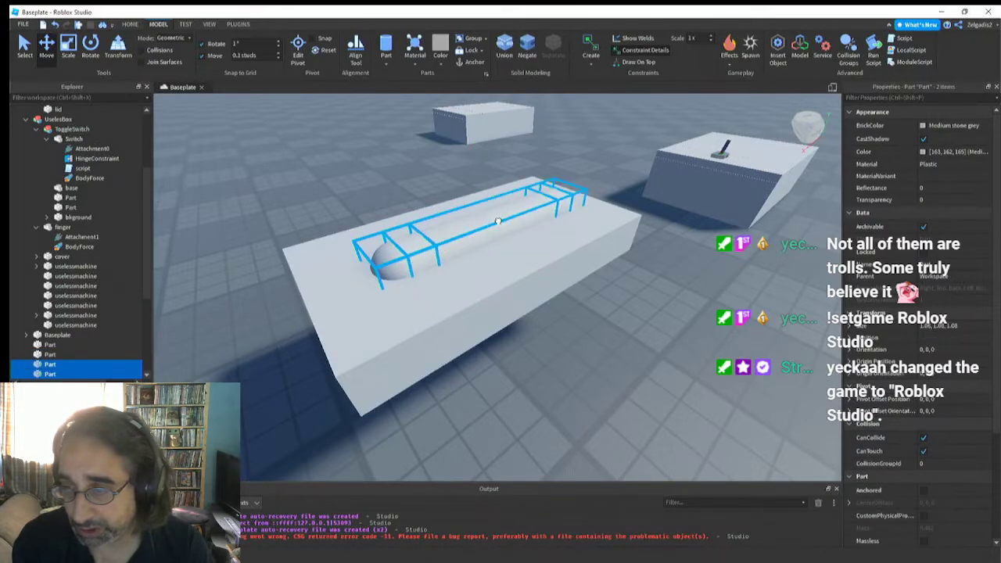
pyautogui.click(501, 47)
pyautogui.moveTo(492, 176); pyautogui.dragTo(488, 155)
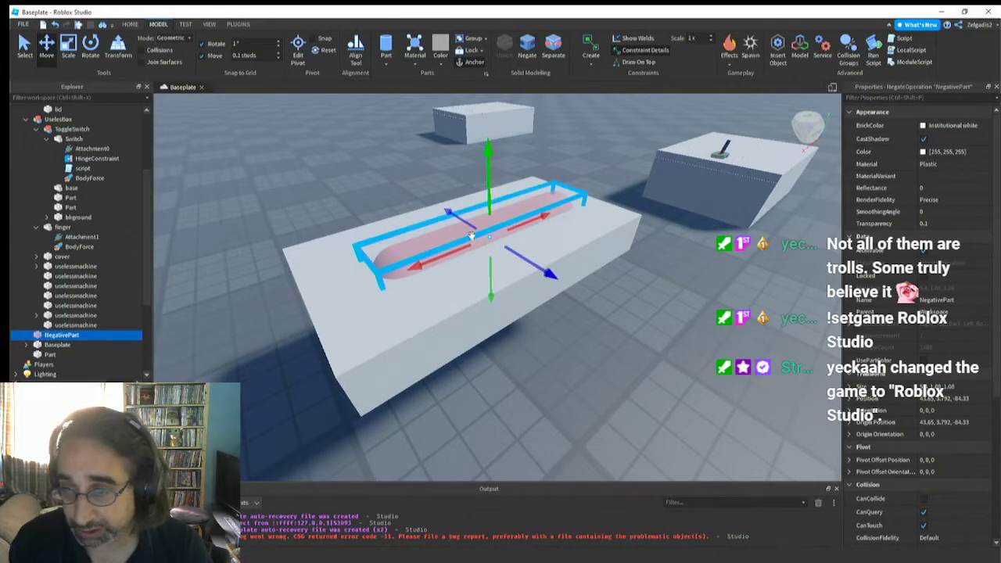
# Shift the rounded negative shape 0.2 studs along X and 0.1 studs along Z to centre it on the block
pyautogui.moveTo(454, 244); pyautogui.dragTo(446, 247, button='right')
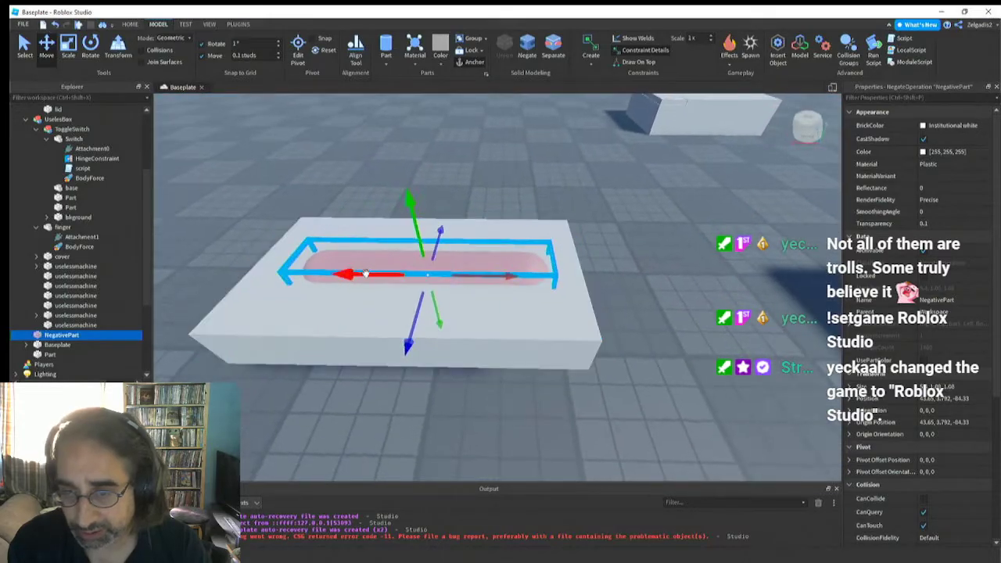
pyautogui.moveTo(365, 272); pyautogui.dragTo(352, 277)
pyautogui.moveTo(380, 286); pyautogui.dragTo(461, 283, button='right')
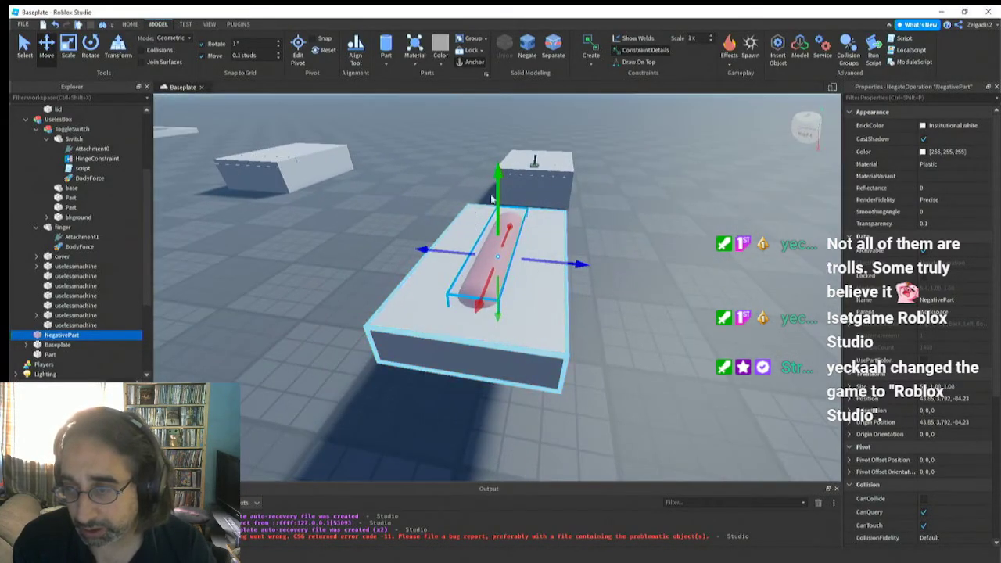
pyautogui.moveTo(501, 251); pyautogui.dragTo(509, 249, button='right')
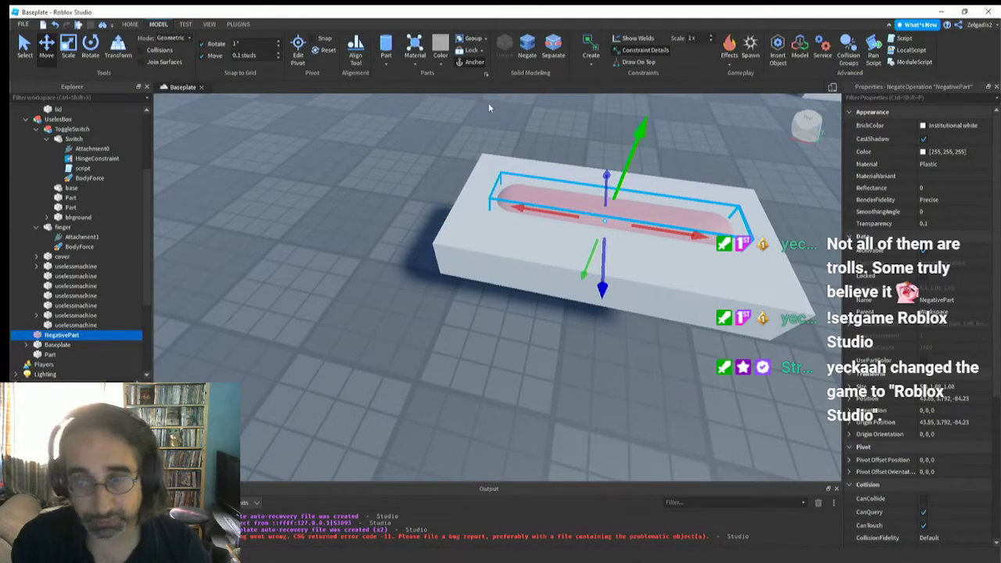
# Try to union the single rounded negative shape with the block to cut the groove
pyautogui.keyDown('ctrl'); pyautogui.click(475, 248); pyautogui.keyUp('ctrl')
pyautogui.click(498, 47)
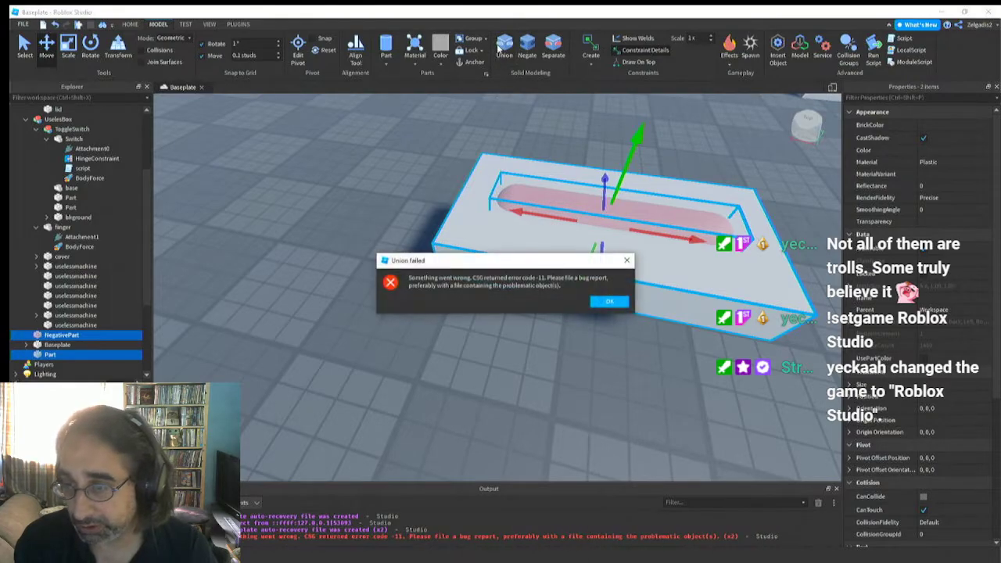
pyautogui.click(625, 264)
# Raise the rounded negative shape alone so that its upper part stands above the block's surface
pyautogui.moveTo(535, 246); pyautogui.dragTo(528, 245, button='right')
pyautogui.press('w')
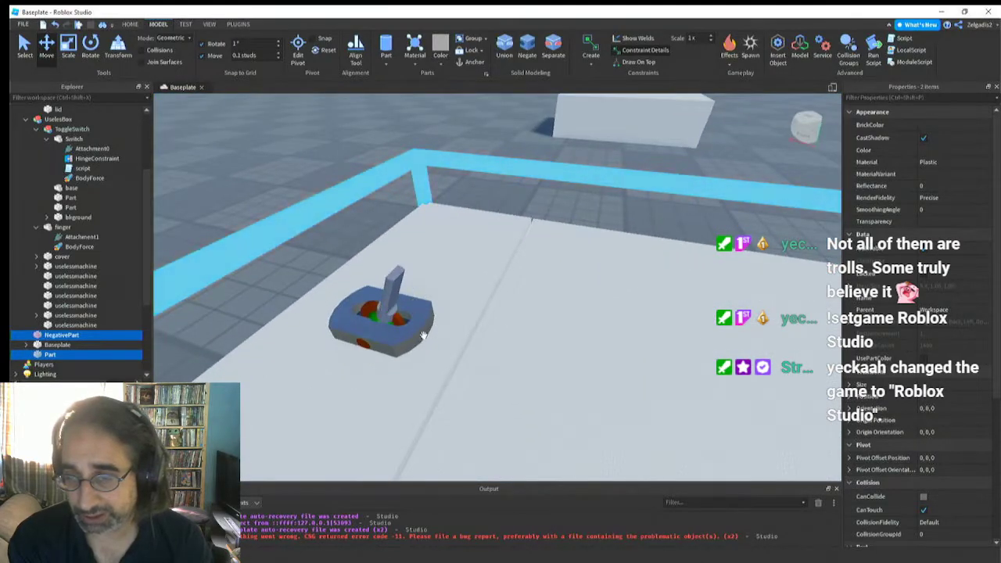
pyautogui.press('f')
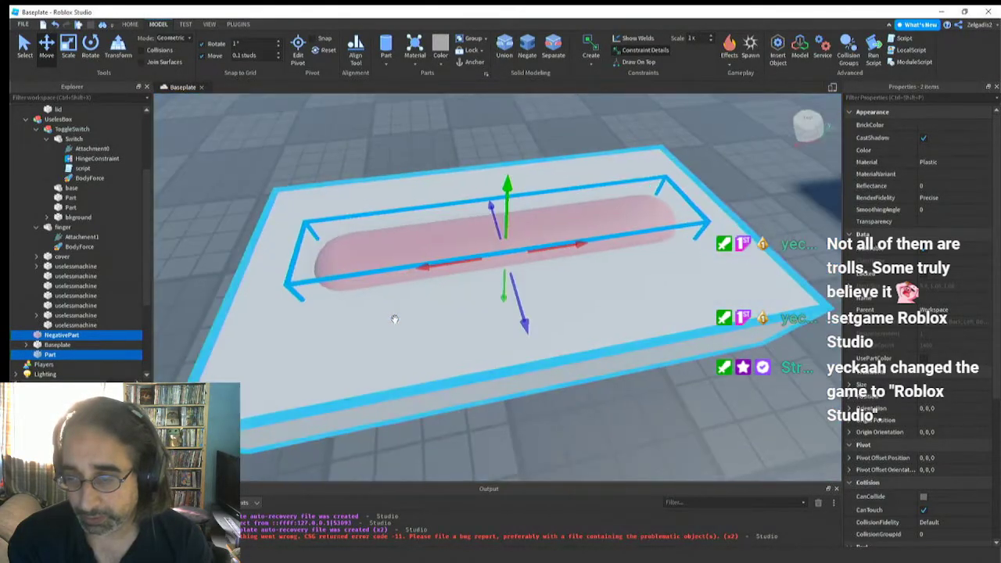
pyautogui.moveTo(394, 319); pyautogui.dragTo(395, 318, button='right')
pyautogui.moveTo(540, 237); pyautogui.dragTo(539, 192)
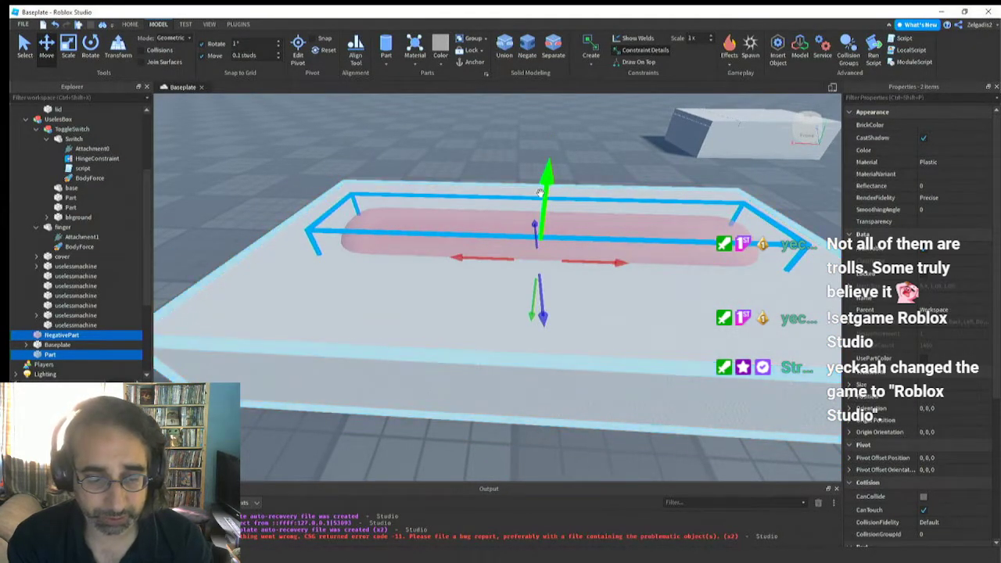
pyautogui.click(52, 336)
pyautogui.scroll(1, 555, 137)
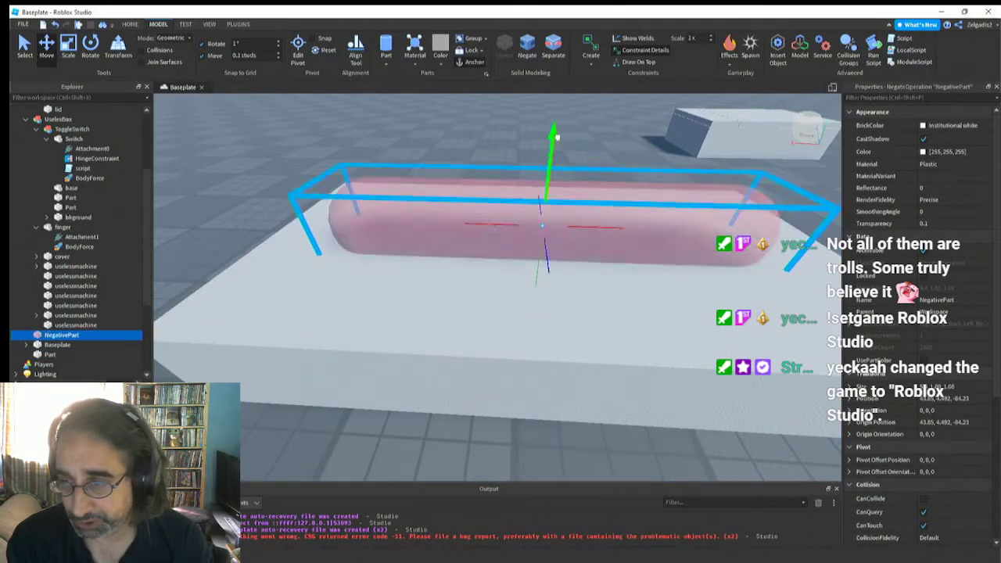
pyautogui.moveTo(556, 136); pyautogui.dragTo(556, 177)
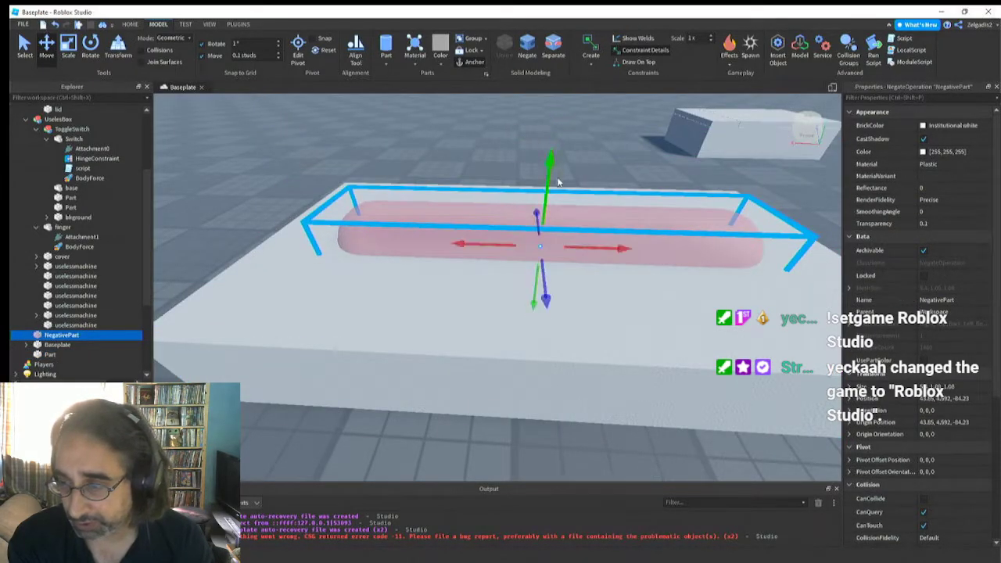
# Try again to union the block with the raised negative shape, and clear the selection
pyautogui.press('a')
pyautogui.moveTo(460, 272); pyautogui.dragTo(461, 272, button='right')
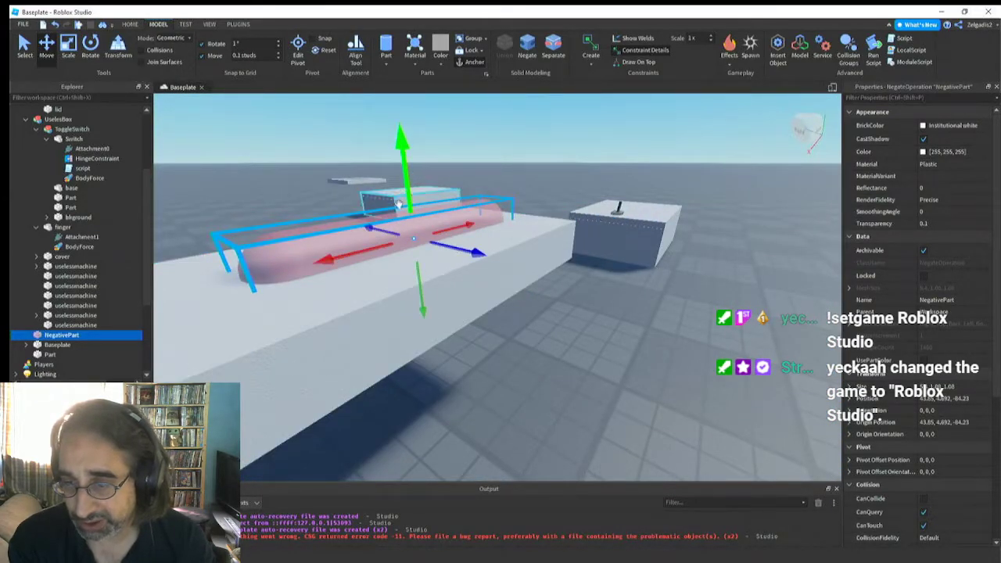
pyautogui.press('a')
pyautogui.moveTo(398, 205); pyautogui.dragTo(398, 208, button='right')
pyautogui.press('d')
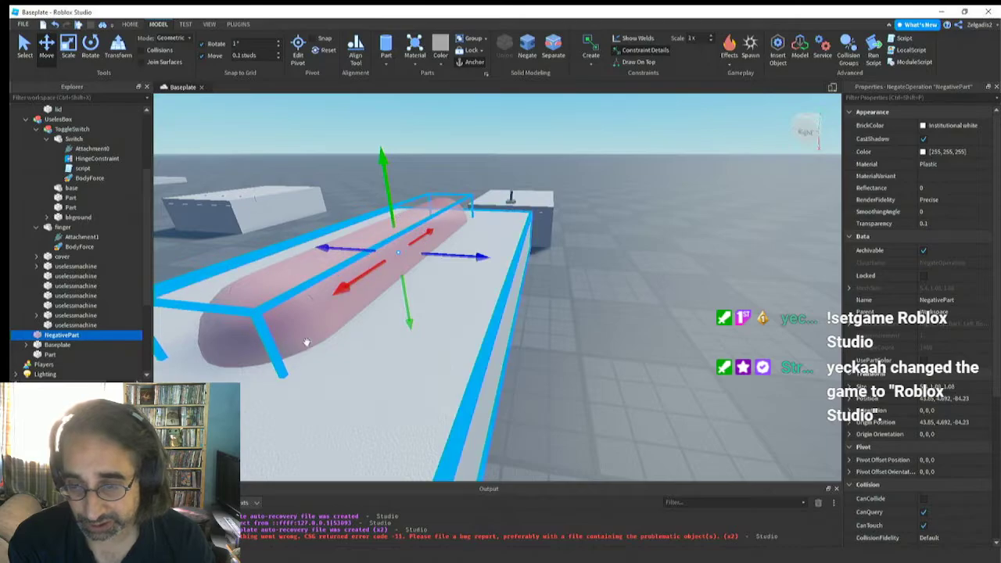
pyautogui.keyDown('ctrl'); pyautogui.click(486, 337); pyautogui.keyUp('ctrl')
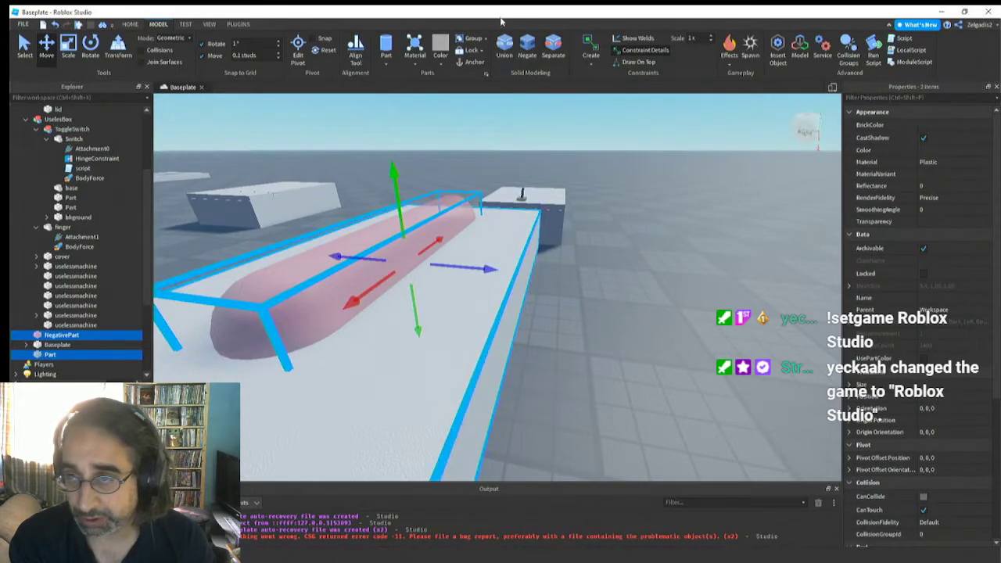
pyautogui.click(509, 43)
pyautogui.click(625, 260)
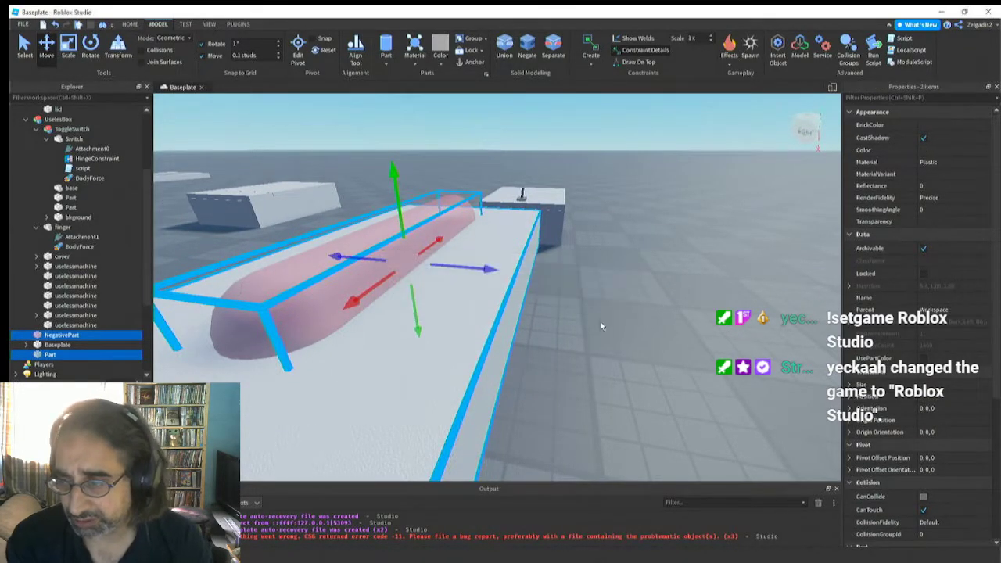
pyautogui.click(557, 345)
pyautogui.scroll(5, 427, 304)
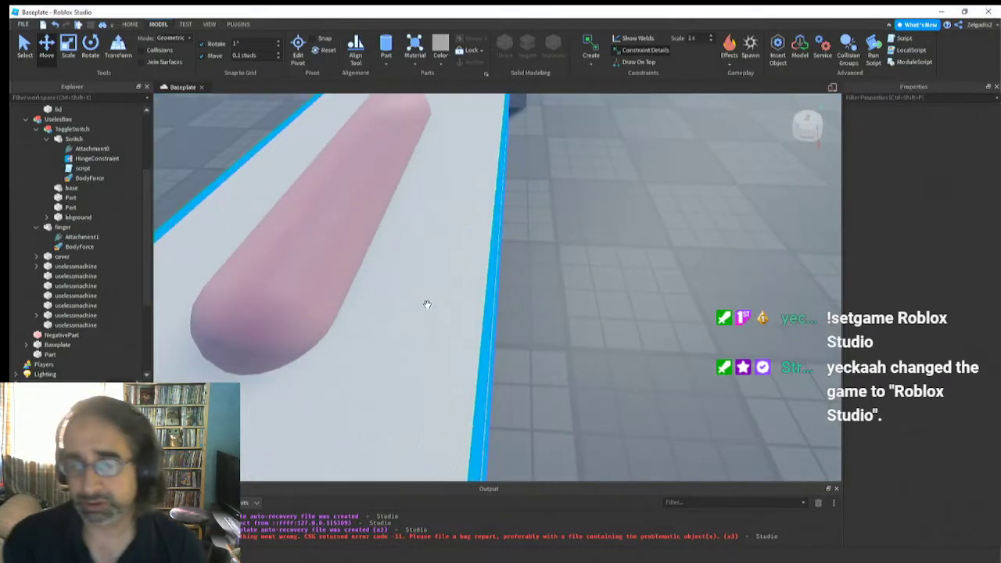
pyautogui.scroll(-5, 427, 305)
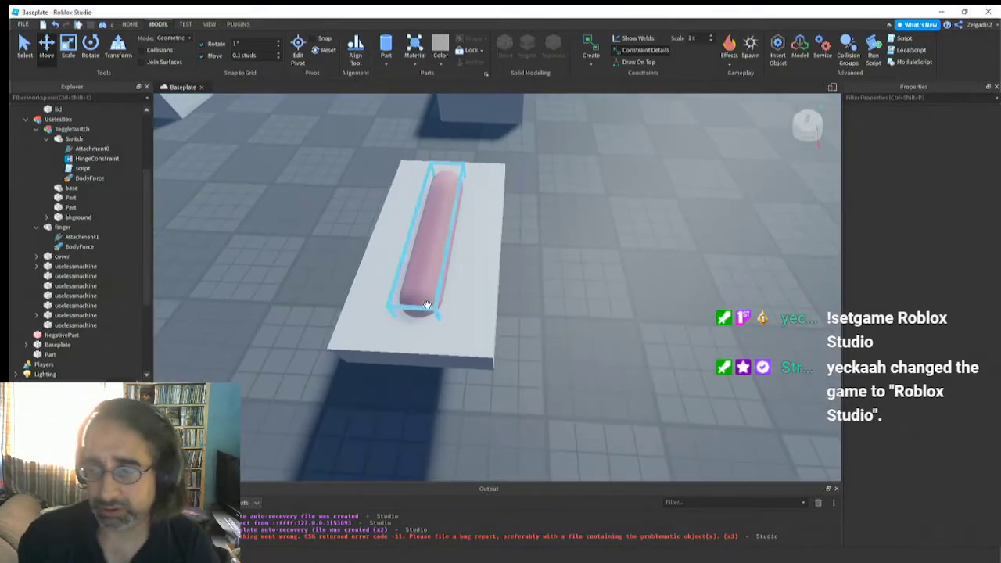
pyautogui.click(419, 271)
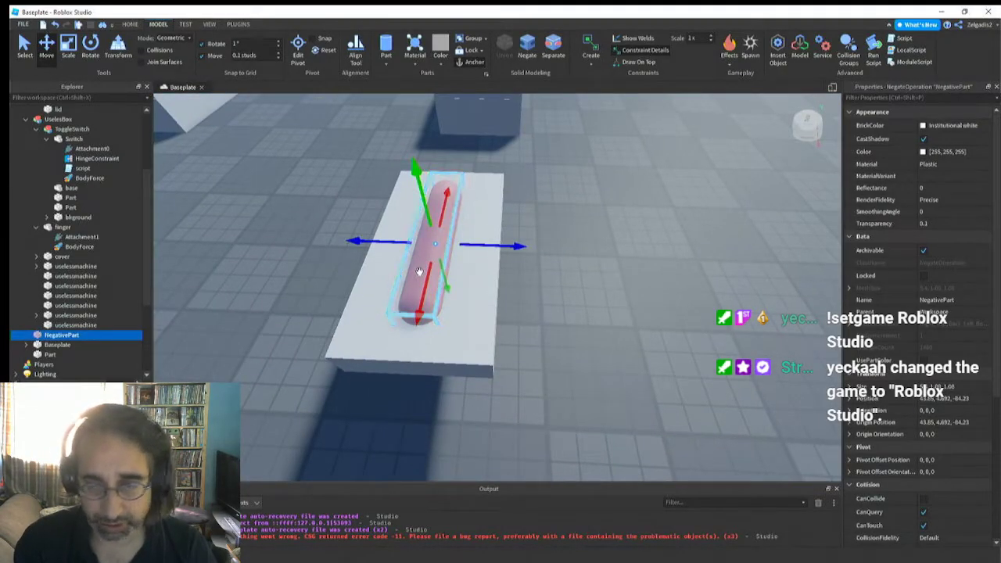
pyautogui.moveTo(489, 289); pyautogui.dragTo(489, 289, button='right')
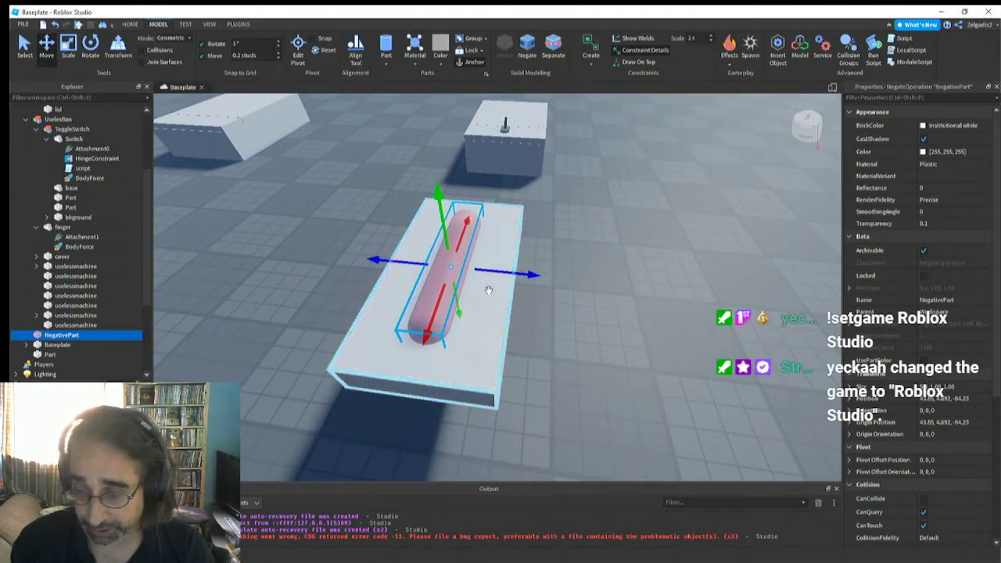
pyautogui.moveTo(488, 290); pyautogui.dragTo(479, 301, button='right')
pyautogui.scroll(3, 479, 302)
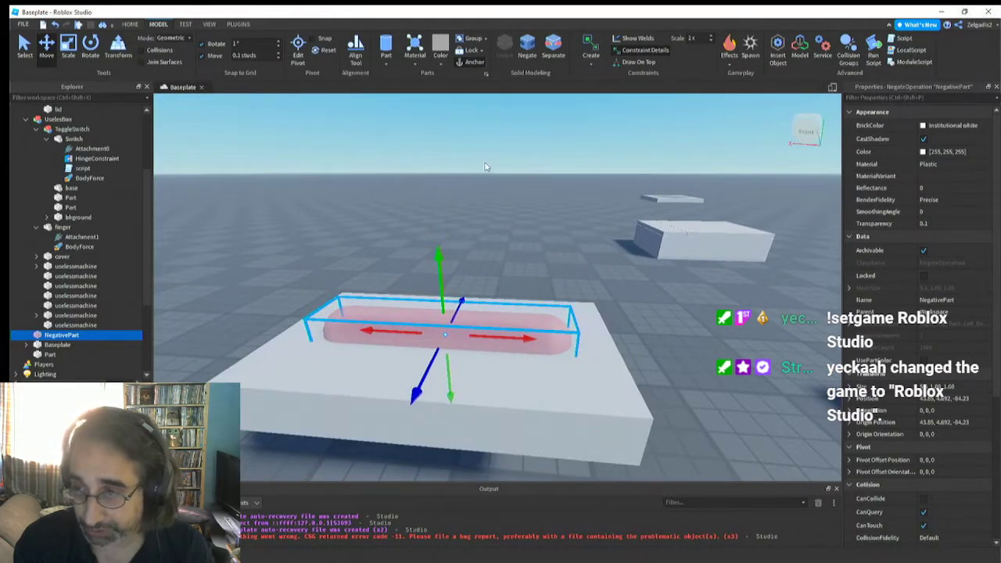
# Examine the existing useless box's toggle switch base and its cover with the hinge at the cover's edge
pyautogui.moveTo(526, 206); pyautogui.dragTo(529, 277, button='right')
pyautogui.press('d')
pyautogui.scroll(3, 532, 278)
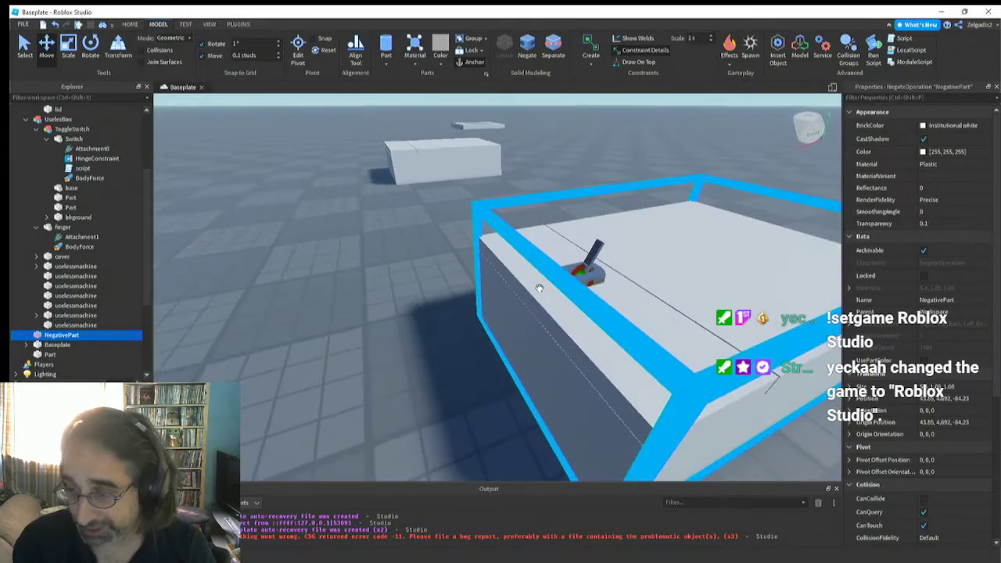
pyautogui.click(578, 270)
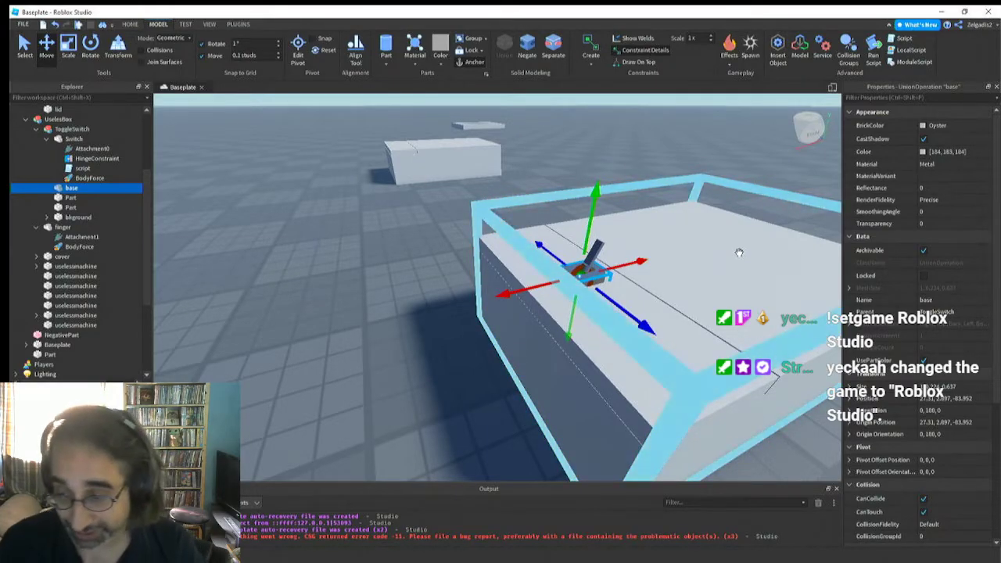
pyautogui.press('d')
pyautogui.moveTo(454, 311); pyautogui.dragTo(452, 307, button='right')
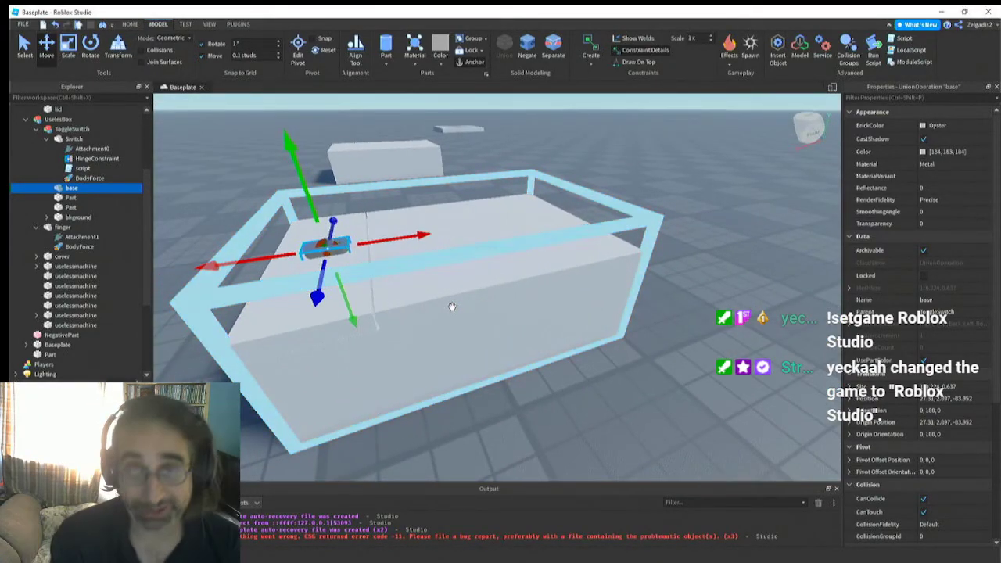
pyautogui.click(445, 251)
pyautogui.press('f')
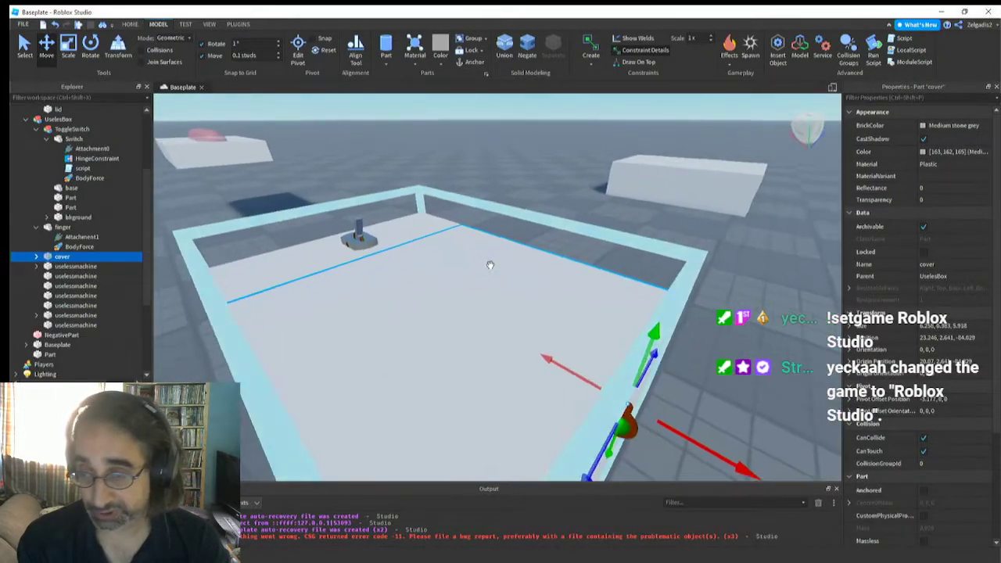
pyautogui.press('d')
pyautogui.moveTo(490, 265); pyautogui.dragTo(492, 270, button='right')
pyautogui.press('s')
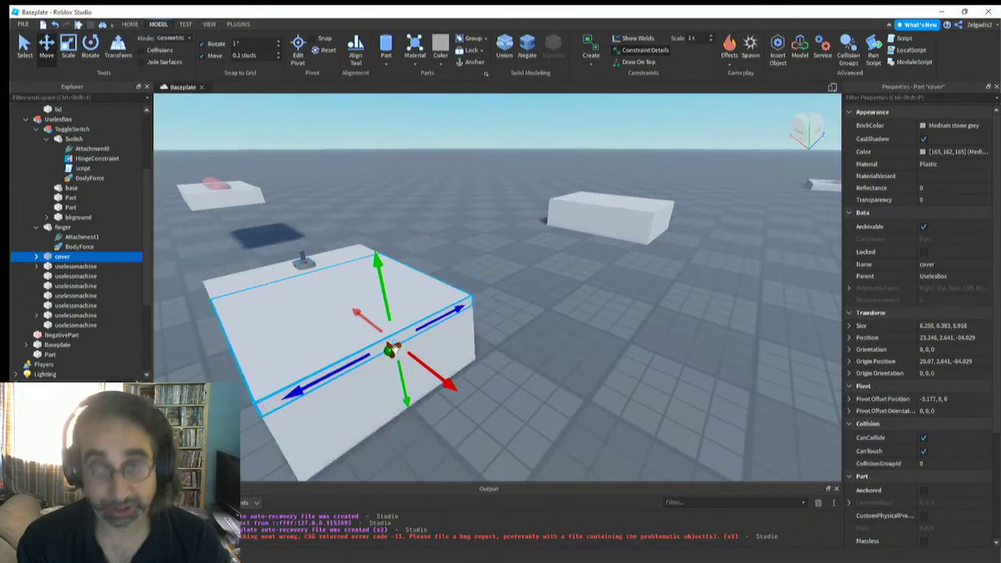
pyautogui.press('w')
pyautogui.moveTo(559, 264); pyautogui.dragTo(556, 266, button='right')
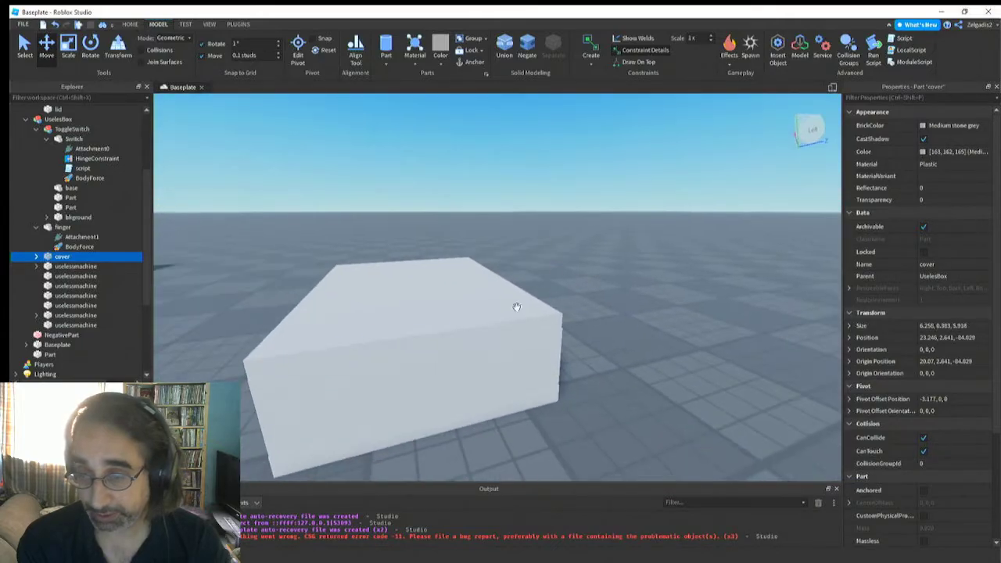
# Create a hinge constraint on basebox from the outer edge of its top part to the side wall just below
pyautogui.click(403, 347)
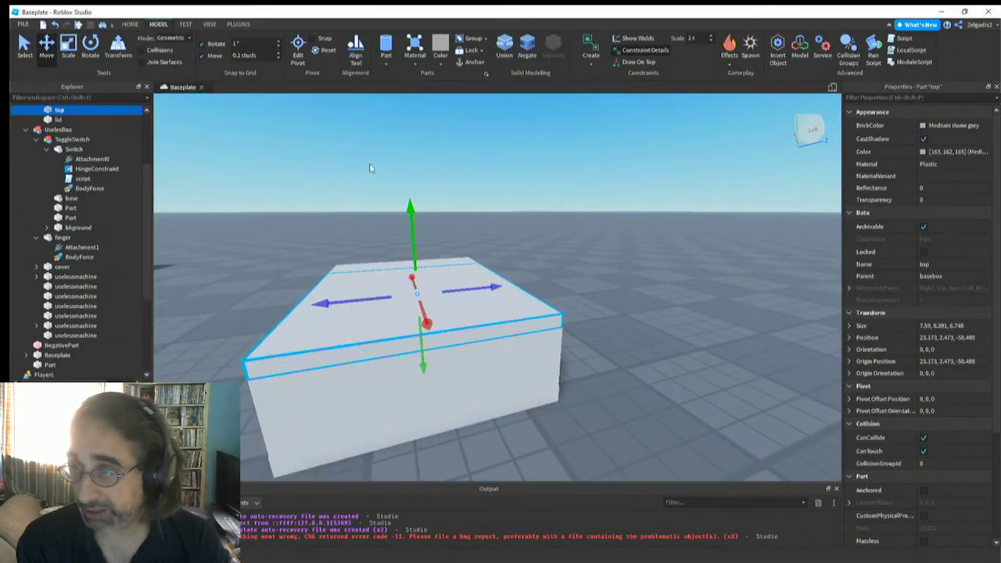
pyautogui.click(590, 55)
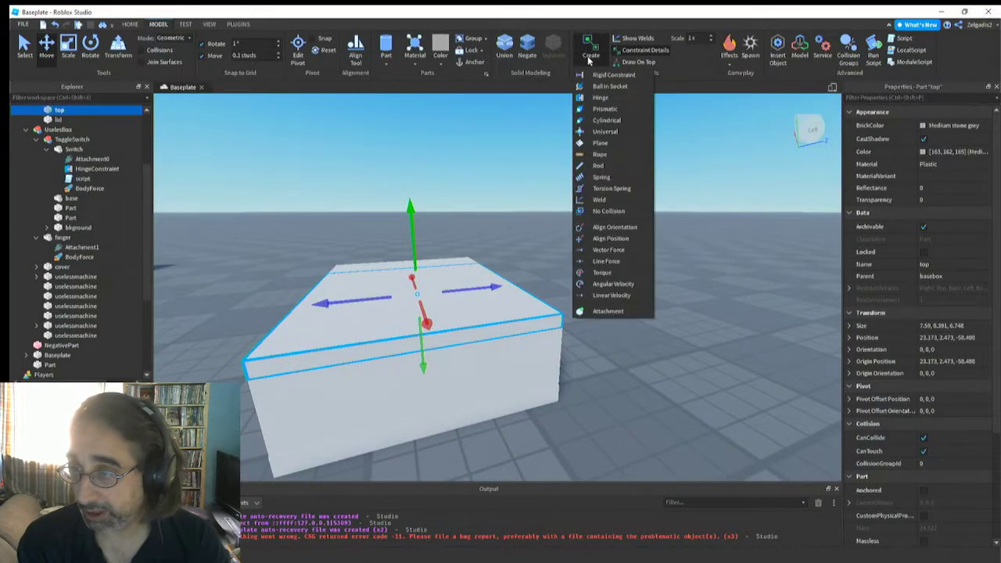
pyautogui.click(585, 97)
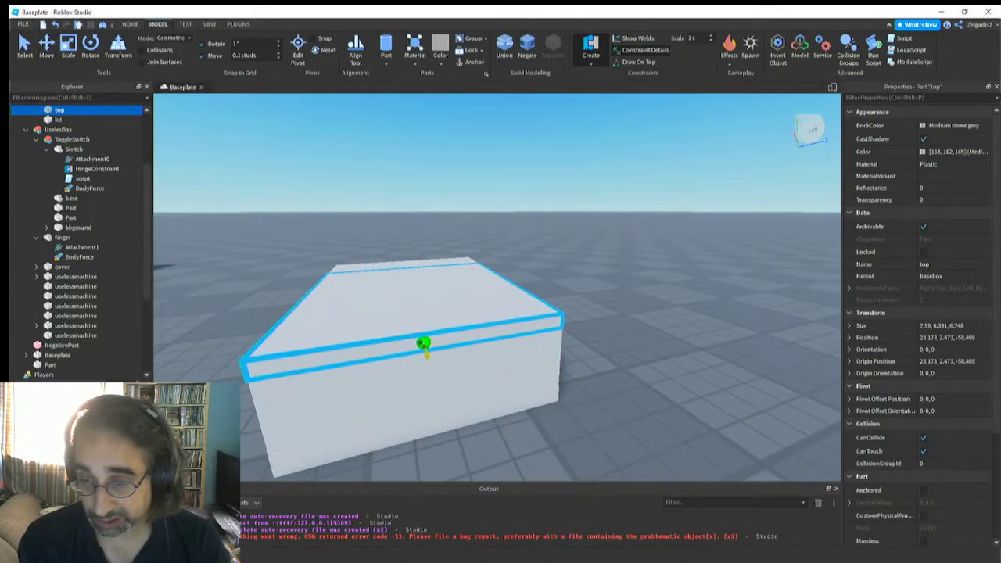
pyautogui.click(423, 343)
pyautogui.click(431, 375)
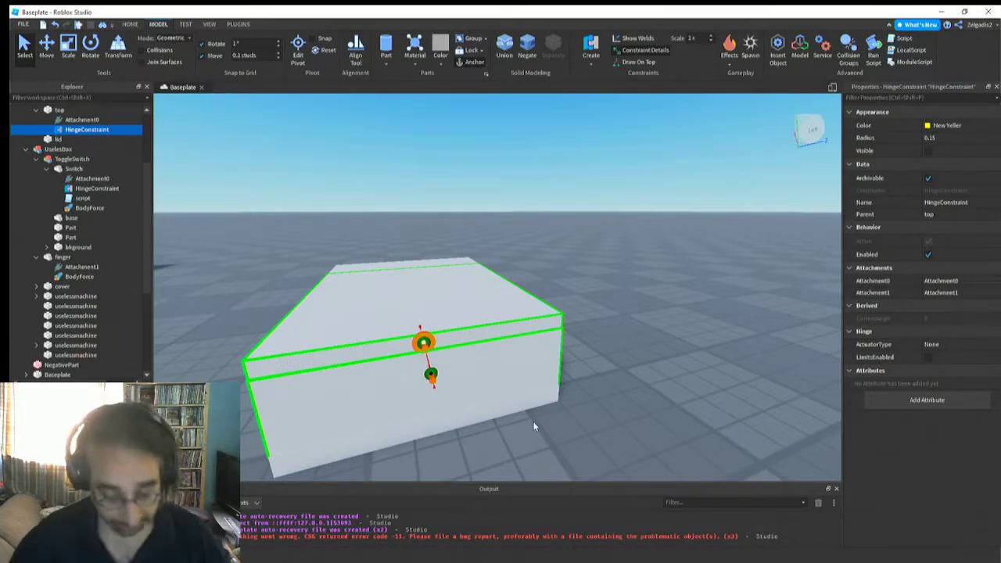
# Examine the position and orientation of the new hinge's attachments on the side of basebox
pyautogui.scroll(-5, 462, 397)
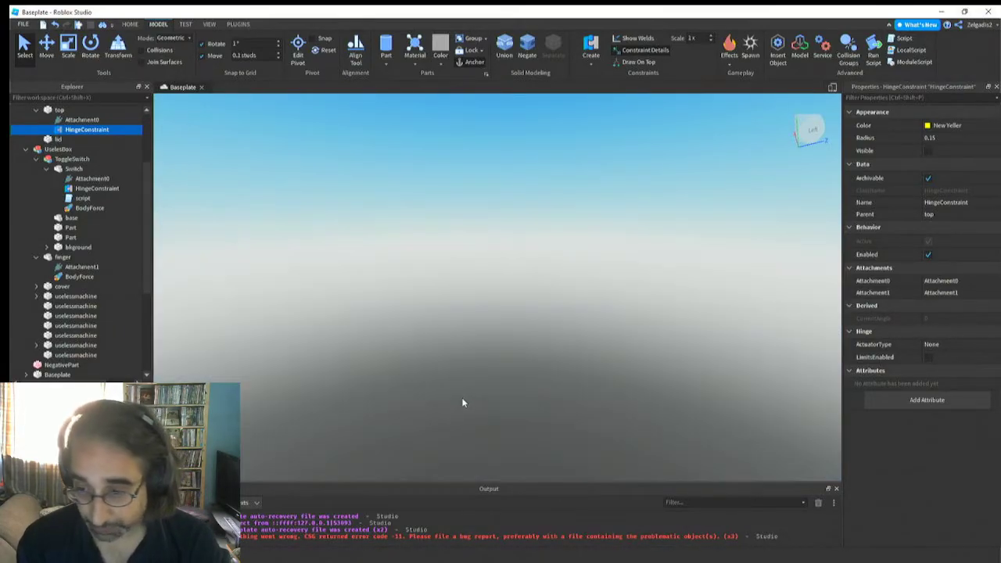
pyautogui.moveTo(461, 397)
pyautogui.mouseDown(button='right')
pyautogui.moveTo(463, 414)
pyautogui.moveTo(468, 404)
pyautogui.mouseUp(button='right')
pyautogui.scroll(4, 462, 398)
pyautogui.scroll(5, 461, 397)
pyautogui.click(465, 385)
pyautogui.scroll(-4, 463, 412)
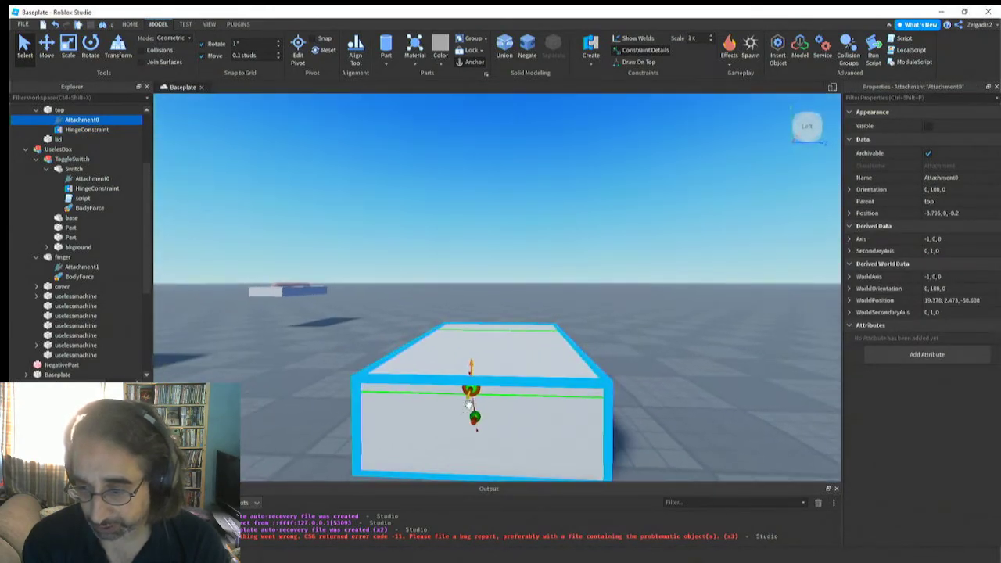
pyautogui.click(472, 366)
pyautogui.scroll(-3, 471, 369)
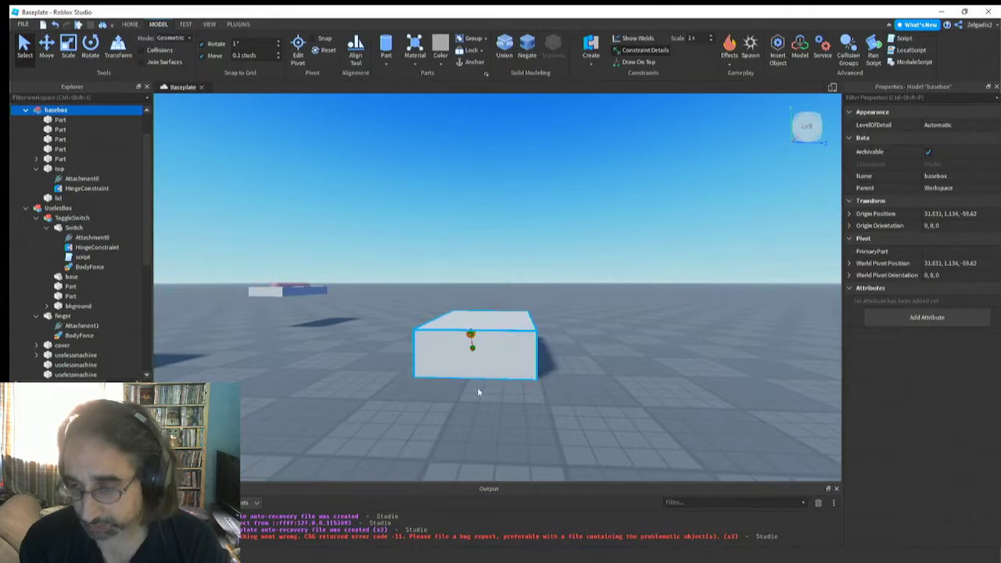
pyautogui.press('f')
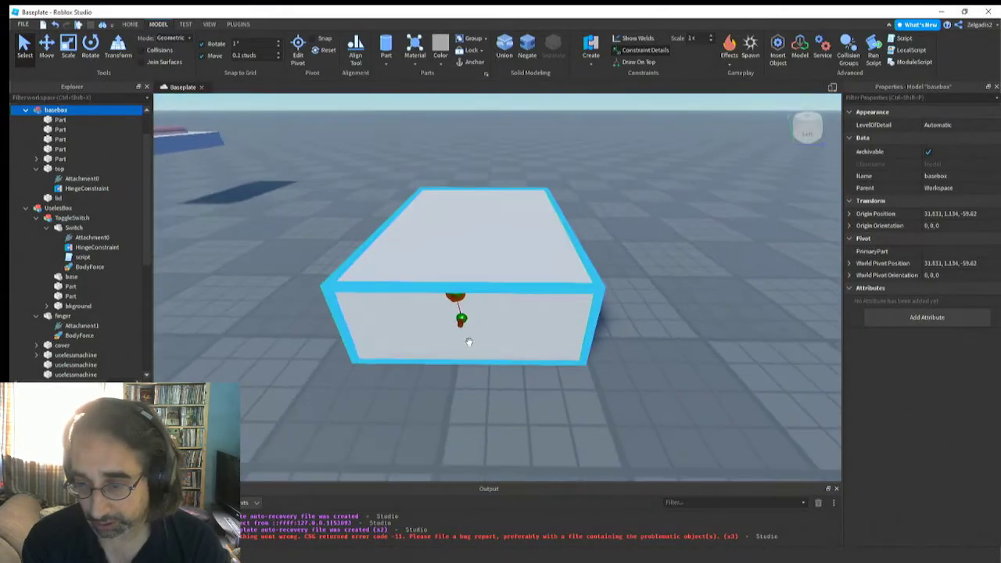
pyautogui.moveTo(469, 342); pyautogui.dragTo(470, 342, button='right')
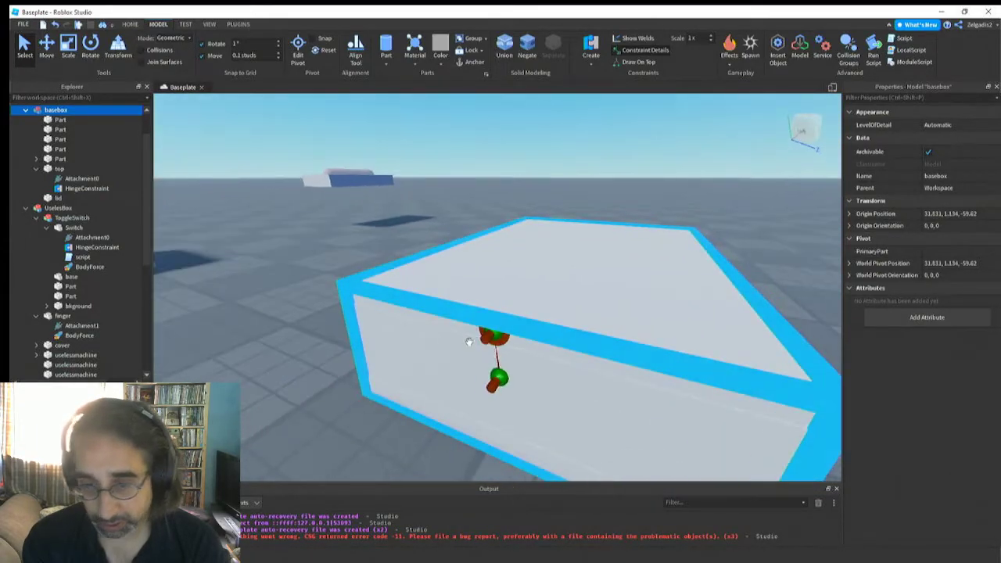
# Inspect the top part's HingeConstraint up close and compare it with the toggle switch's HingeConstraint
pyautogui.click(87, 189)
pyautogui.moveTo(402, 380); pyautogui.dragTo(402, 380, button='right')
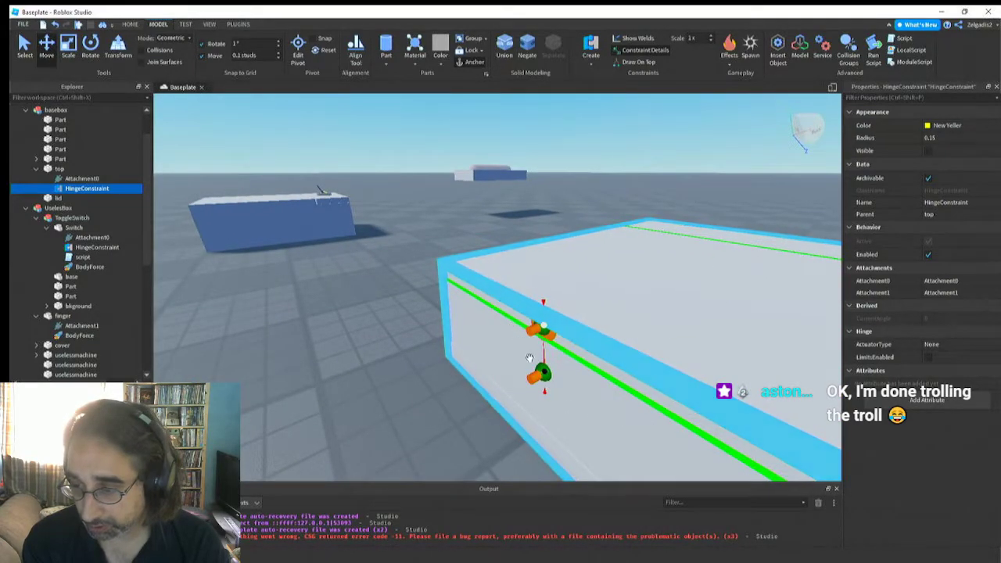
pyautogui.moveTo(529, 358); pyautogui.dragTo(529, 358, button='right')
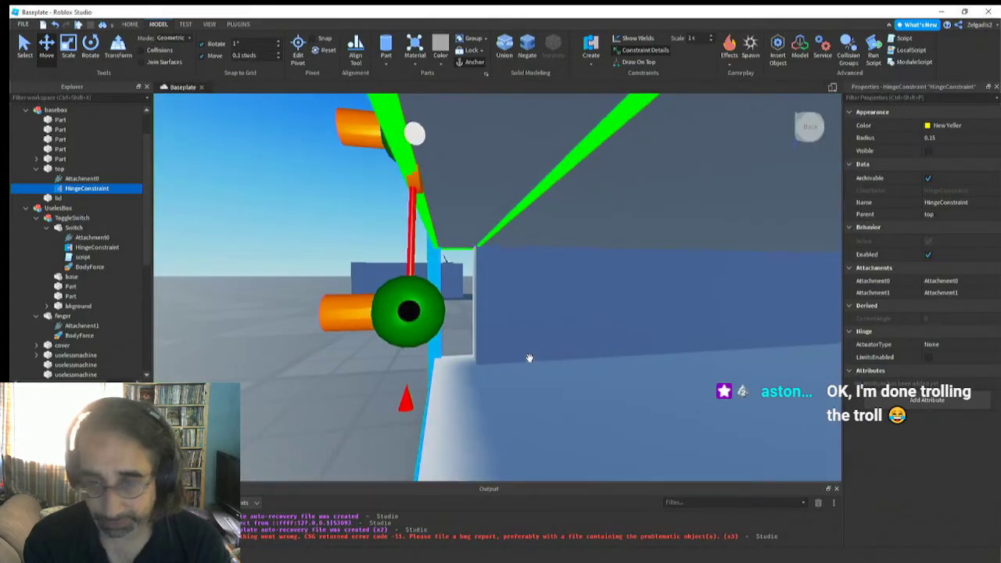
pyautogui.click(87, 247)
pyautogui.click(86, 189)
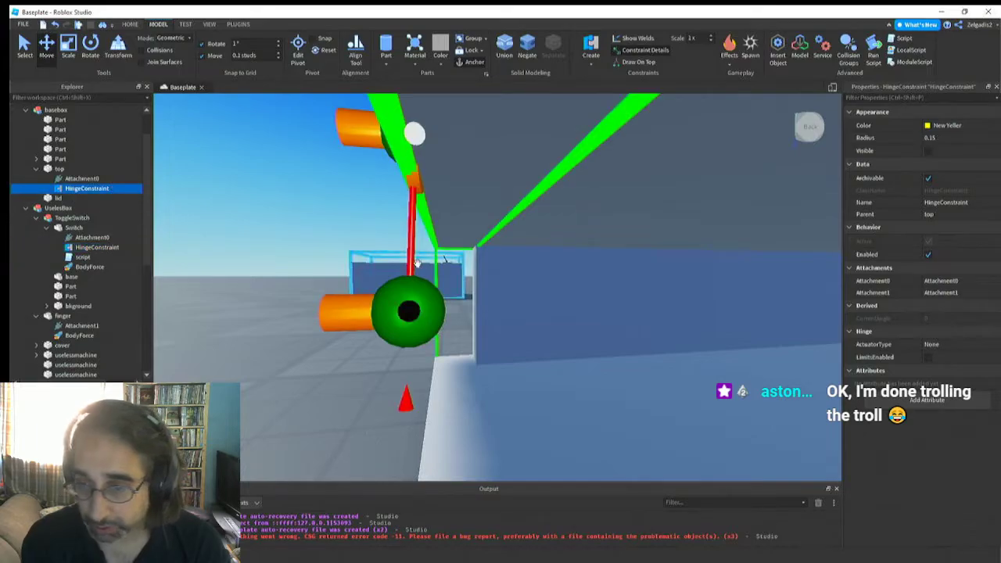
pyautogui.moveTo(424, 265); pyautogui.dragTo(425, 291, button='right')
pyautogui.click(392, 347)
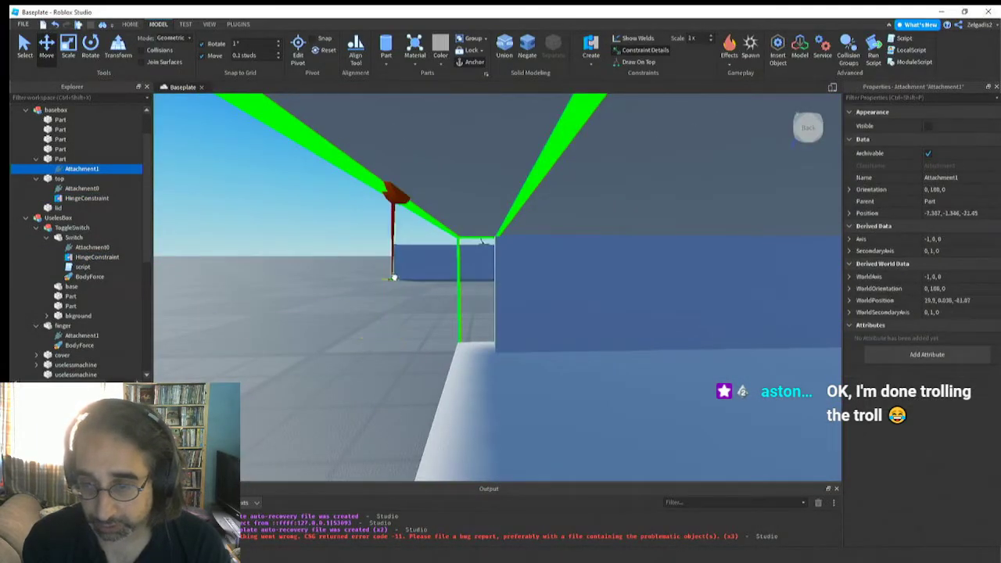
pyautogui.moveTo(344, 312); pyautogui.dragTo(344, 316, button='right')
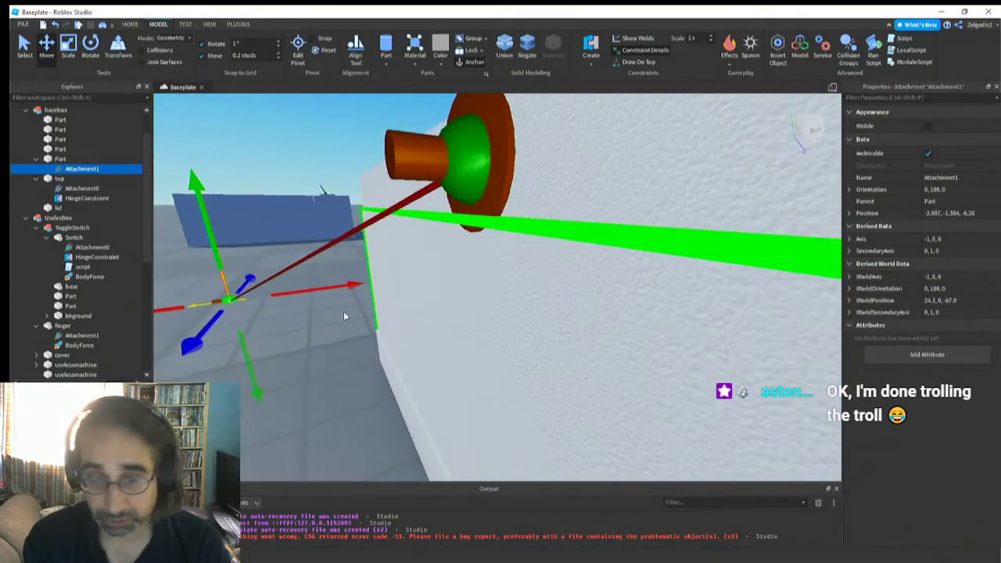
pyautogui.click(59, 25)
# Move Attachment1 of basebox's side wall up to the seam under the top part, at local Y position 0.9
pyautogui.moveTo(406, 158); pyautogui.dragTo(405, 158, button='right')
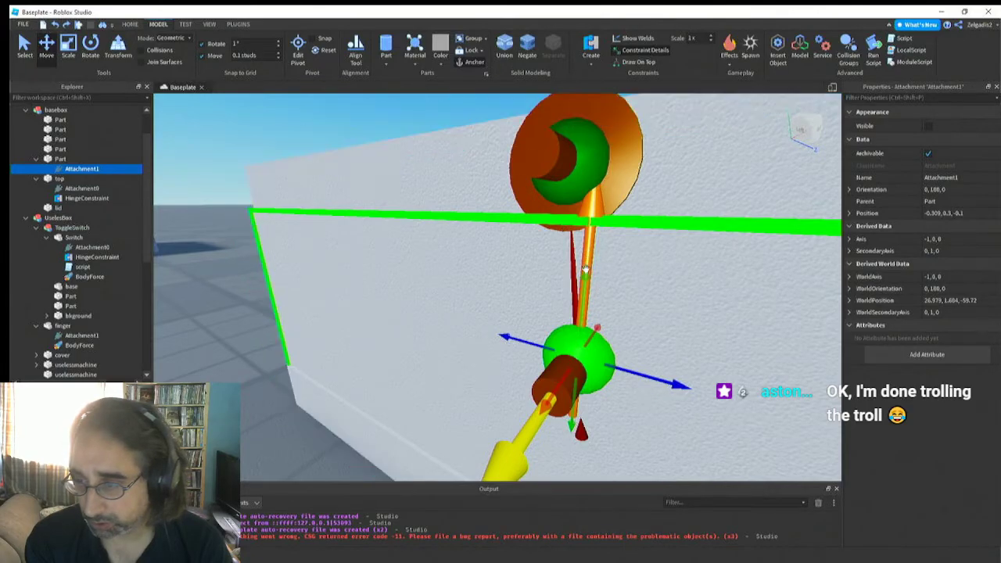
pyautogui.moveTo(585, 283); pyautogui.dragTo(611, 140)
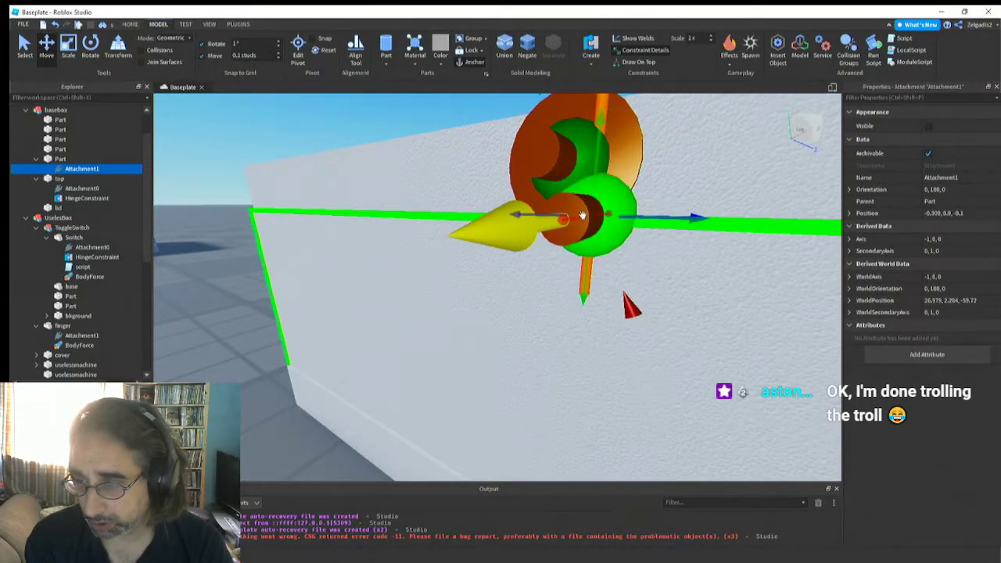
pyautogui.scroll(-5, 586, 233)
pyautogui.moveTo(586, 236); pyautogui.dragTo(586, 238, button='right')
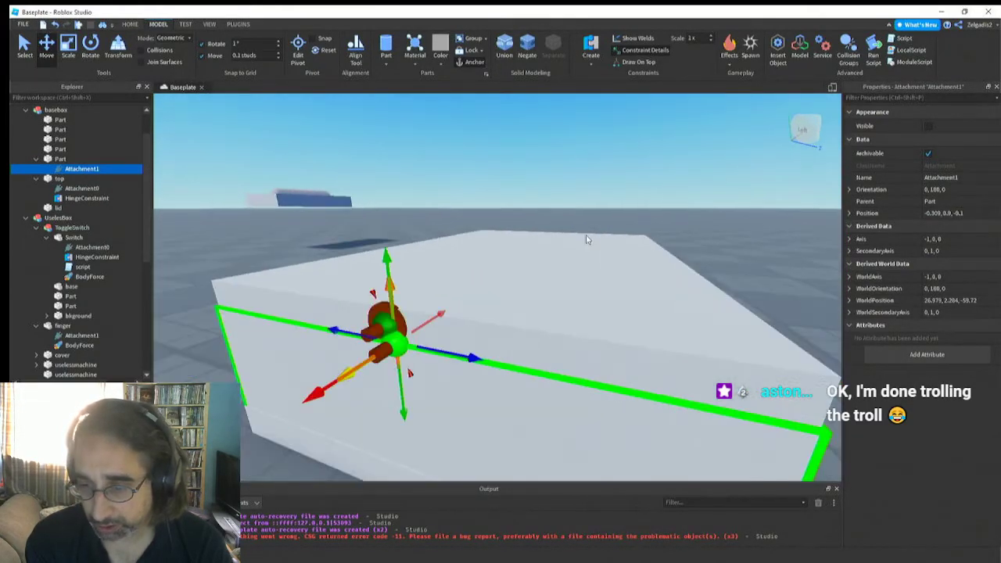
# Move the top part's Attachment0 next to the side wall's Attachment1, to local position -3.795, -0.2, -0.1
pyautogui.click(374, 332)
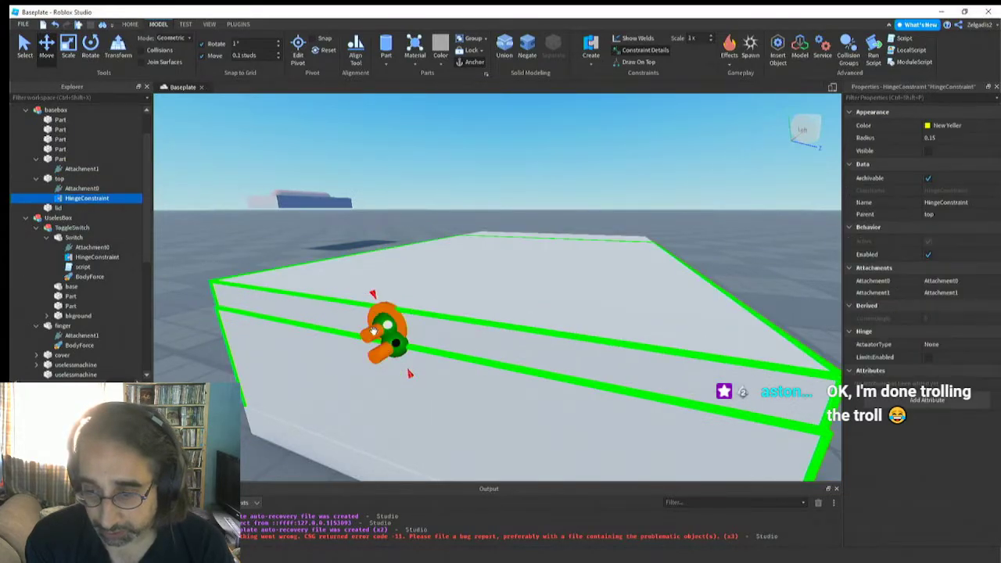
pyautogui.click(381, 325)
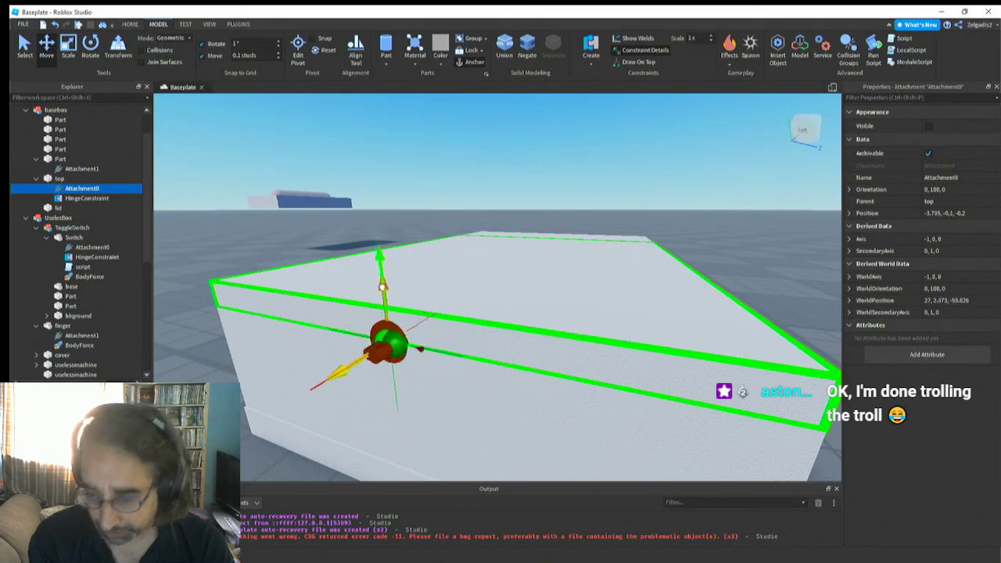
pyautogui.moveTo(428, 351); pyautogui.dragTo(436, 352)
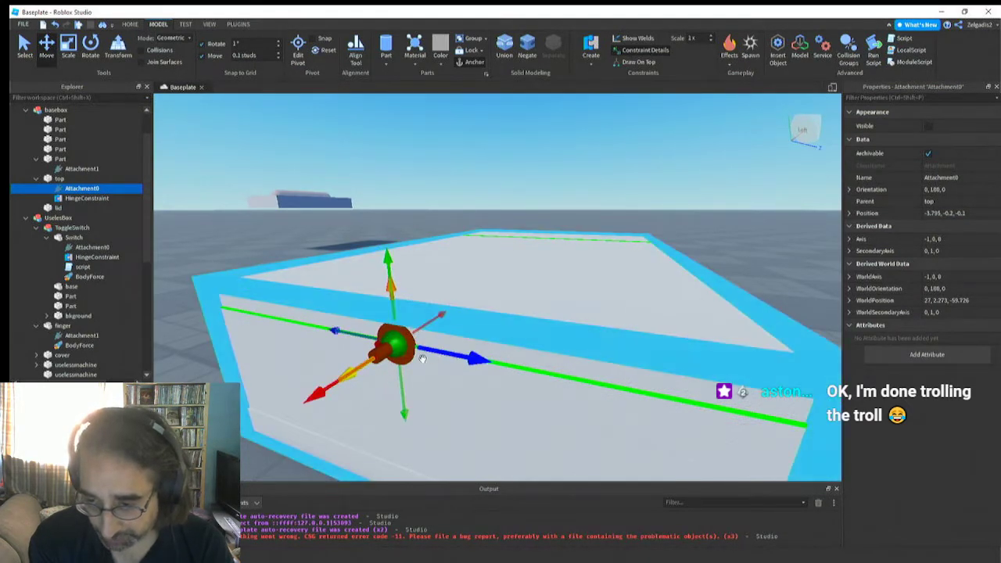
# Rotate both hinge attachments together about the vertical axis to orientation 0, -90, 0, using a 90° rotation snap
pyautogui.moveTo(421, 357); pyautogui.dragTo(349, 346, button='right')
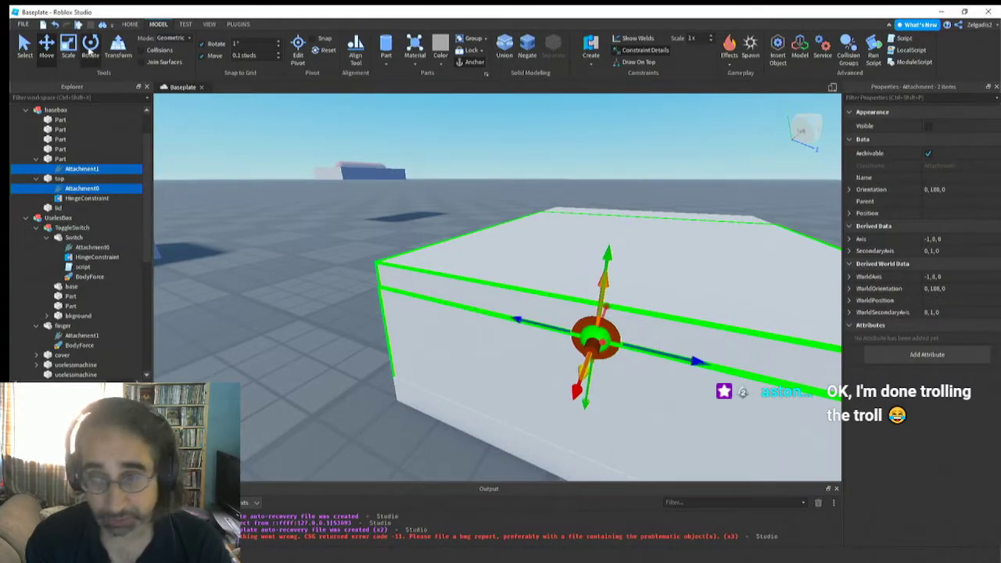
pyautogui.click(91, 48)
pyautogui.moveTo(476, 284); pyautogui.dragTo(475, 284, button='right')
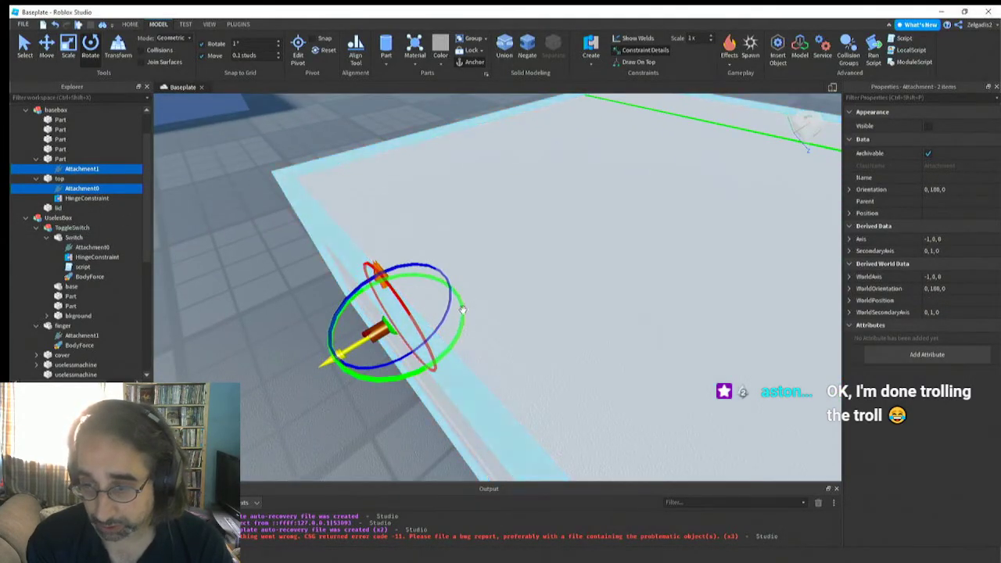
pyautogui.moveTo(463, 310); pyautogui.dragTo(466, 332)
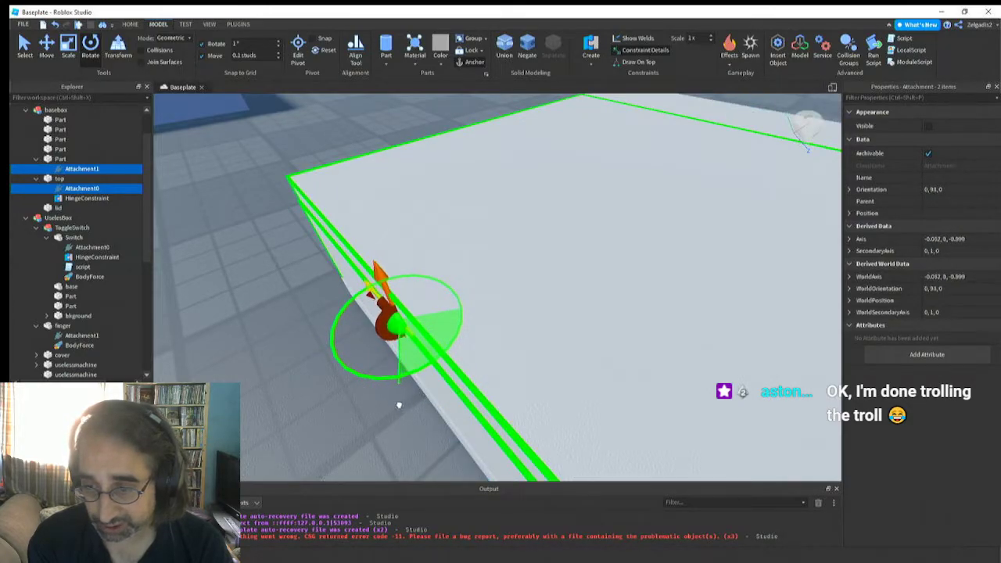
pyautogui.moveTo(355, 371); pyautogui.dragTo(355, 376, button='right')
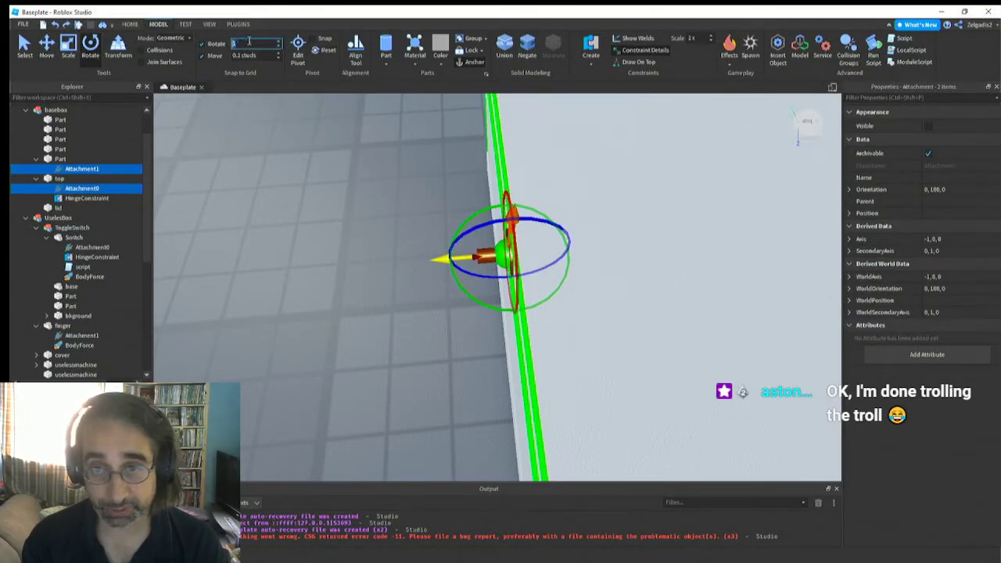
pyautogui.write('30')
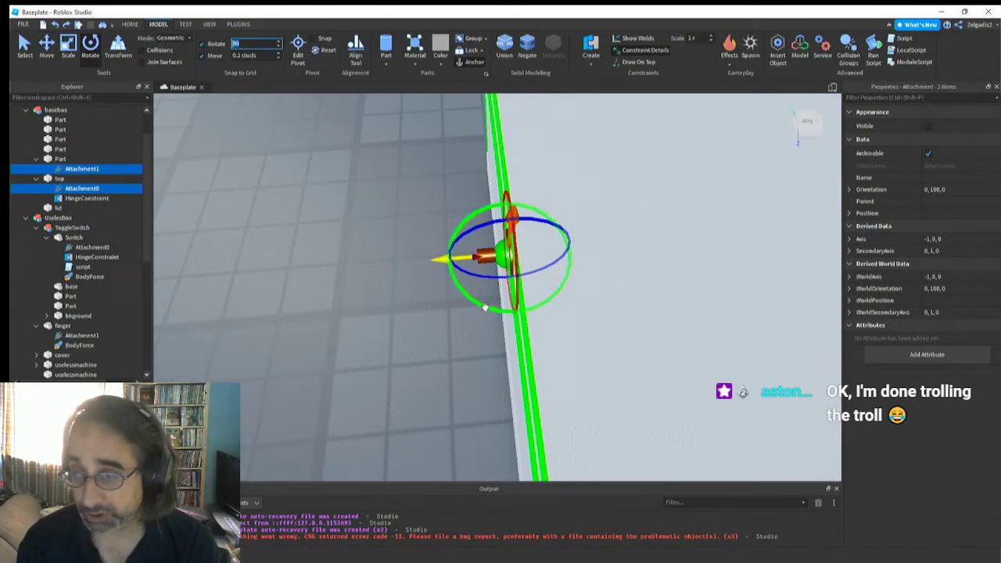
pyautogui.moveTo(401, 275); pyautogui.dragTo(400, 275, button='right')
pyautogui.moveTo(419, 343)
pyautogui.mouseDown(button='right')
pyautogui.moveTo(418, 327)
pyautogui.moveTo(414, 341)
pyautogui.mouseUp(button='right')
pyautogui.moveTo(394, 312); pyautogui.dragTo(399, 330)
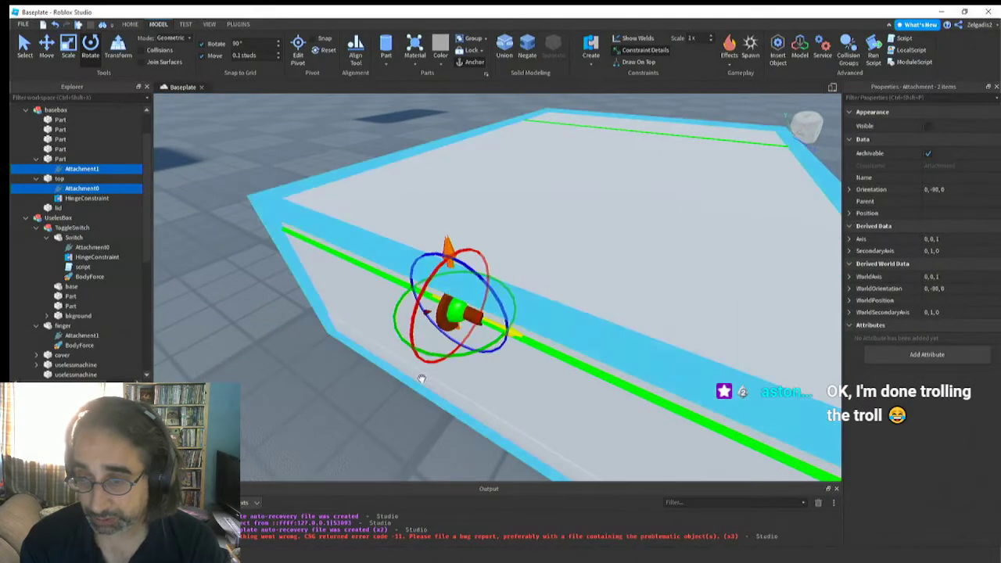
# Set the rotation snap increment back to 1°
pyautogui.moveTo(421, 411); pyautogui.dragTo(418, 411, button='right')
pyautogui.click(244, 43)
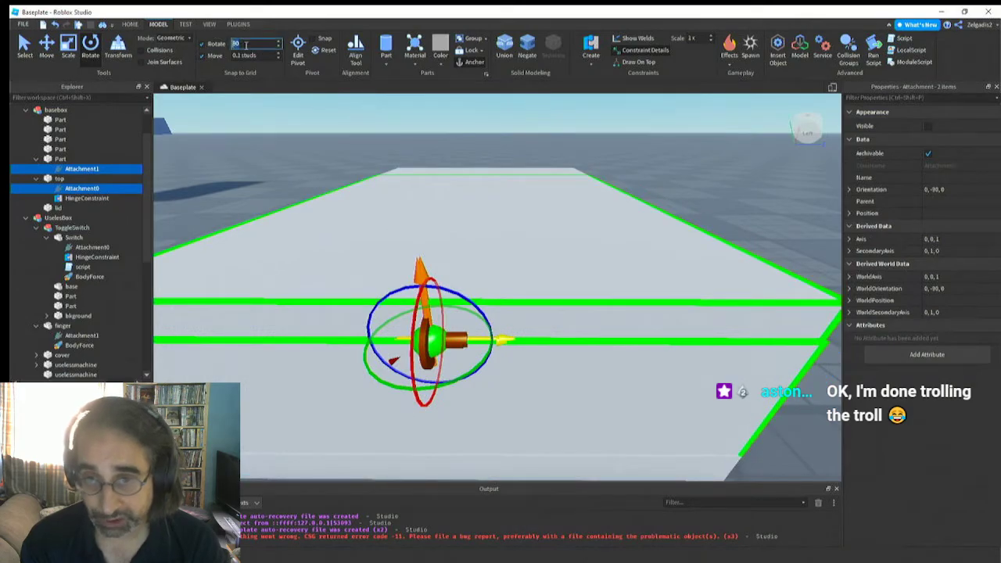
pyautogui.write('1')
pyautogui.press('Return')
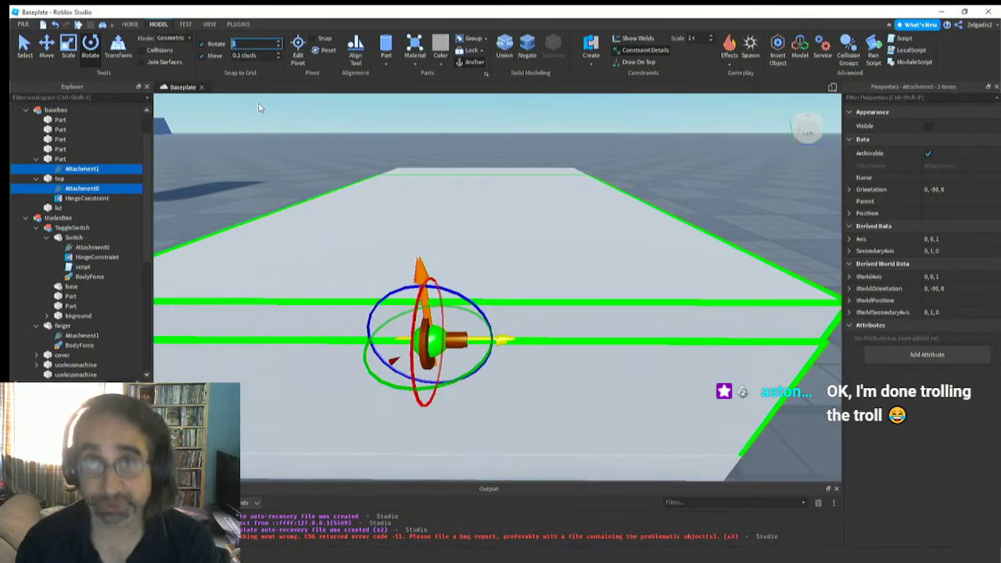
# Inspect basebox's HingeConstraint and the side of the box around it
pyautogui.click(310, 322)
pyautogui.moveTo(400, 406); pyautogui.dragTo(402, 406, button='right')
pyautogui.click(469, 358)
pyautogui.moveTo(481, 431); pyautogui.dragTo(462, 404, button='right')
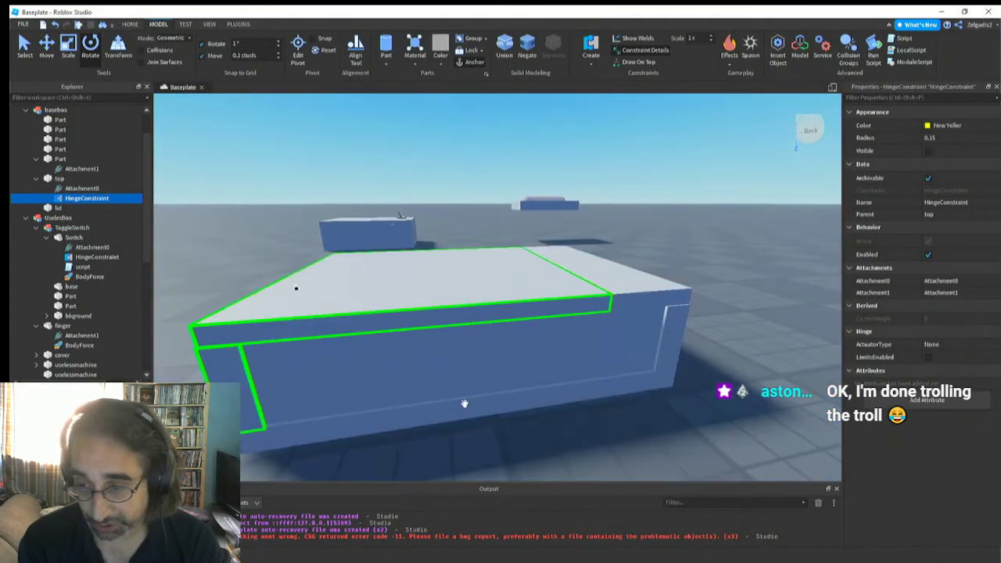
# Browse the objects that can be inserted into basebox's top part, looking through the constraints and effects
pyautogui.click(446, 307)
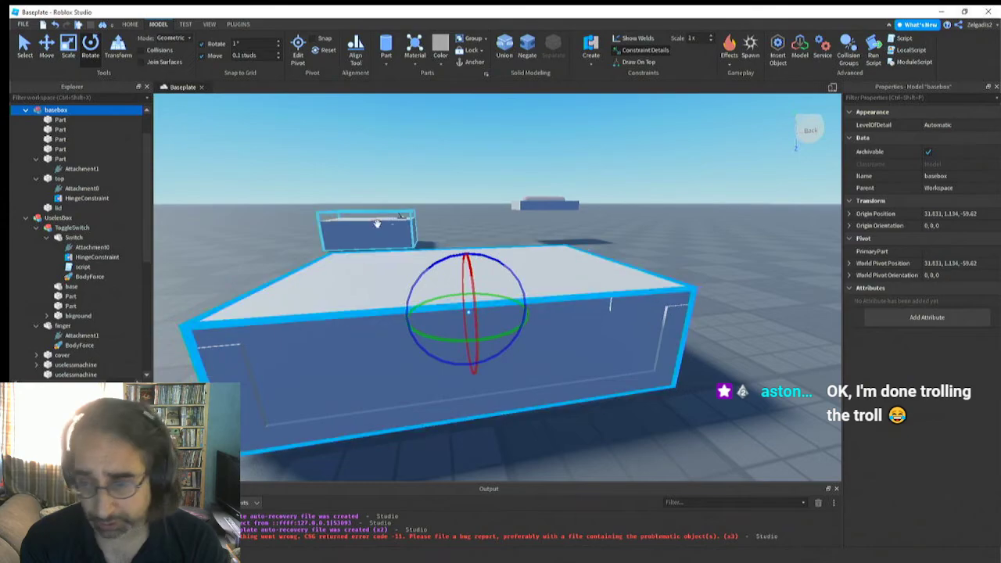
pyautogui.click(388, 283)
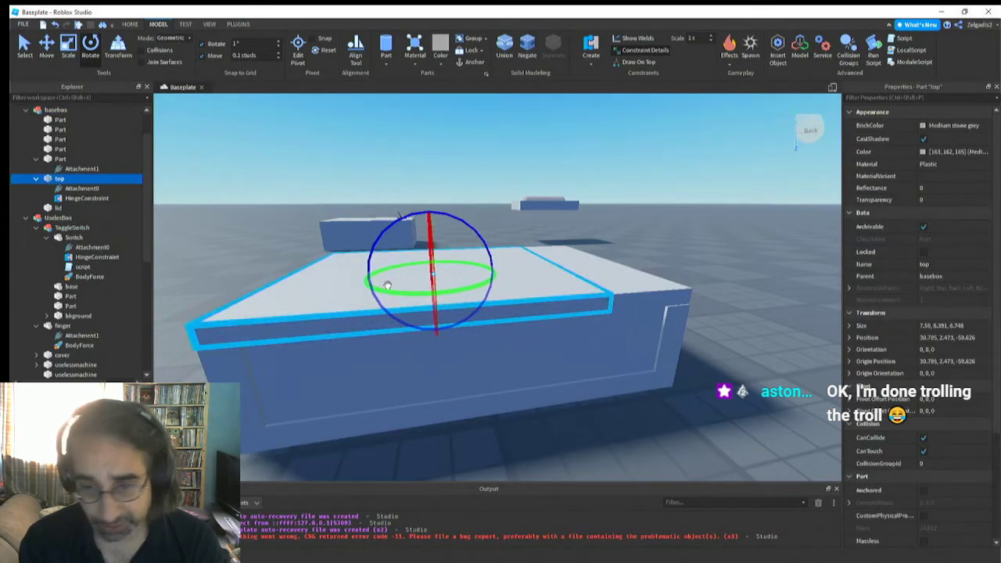
pyautogui.rightClick(47, 179)
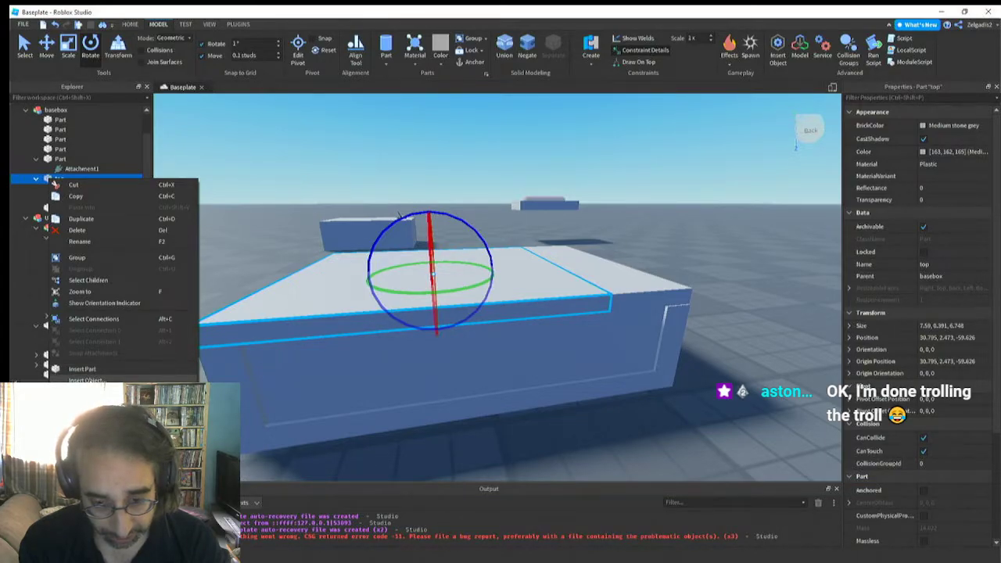
pyautogui.click(86, 381)
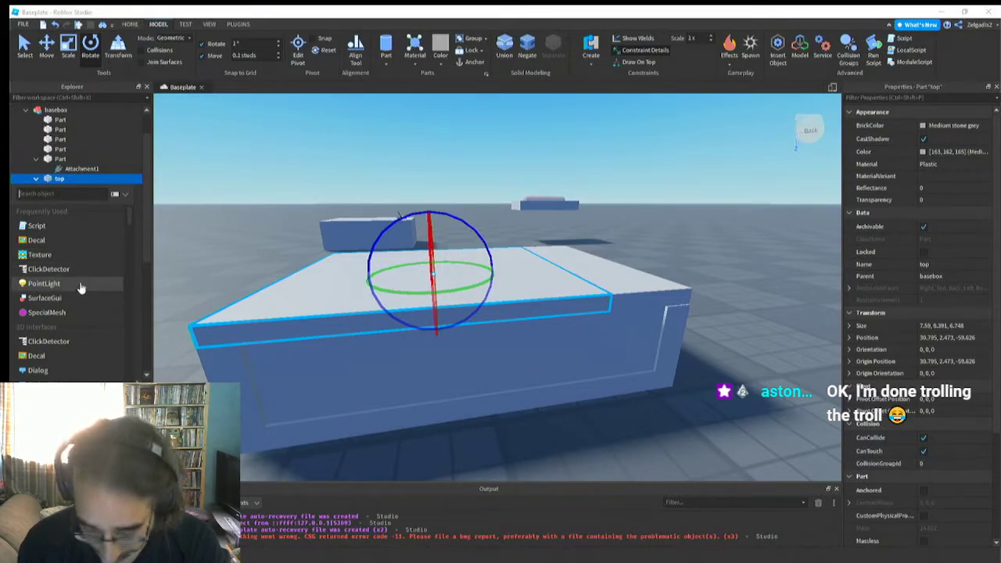
pyautogui.write('f')
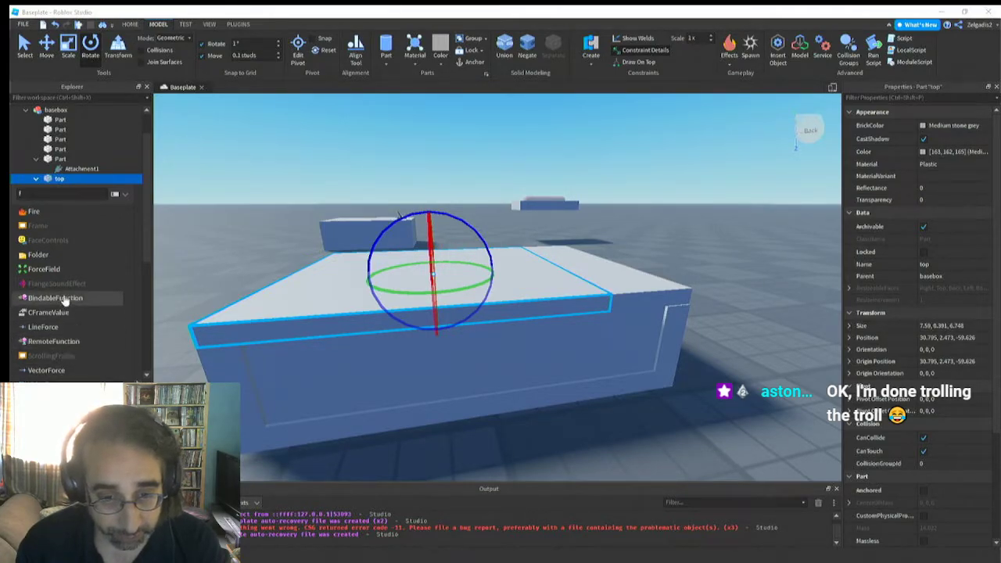
pyautogui.press('BackSpace')
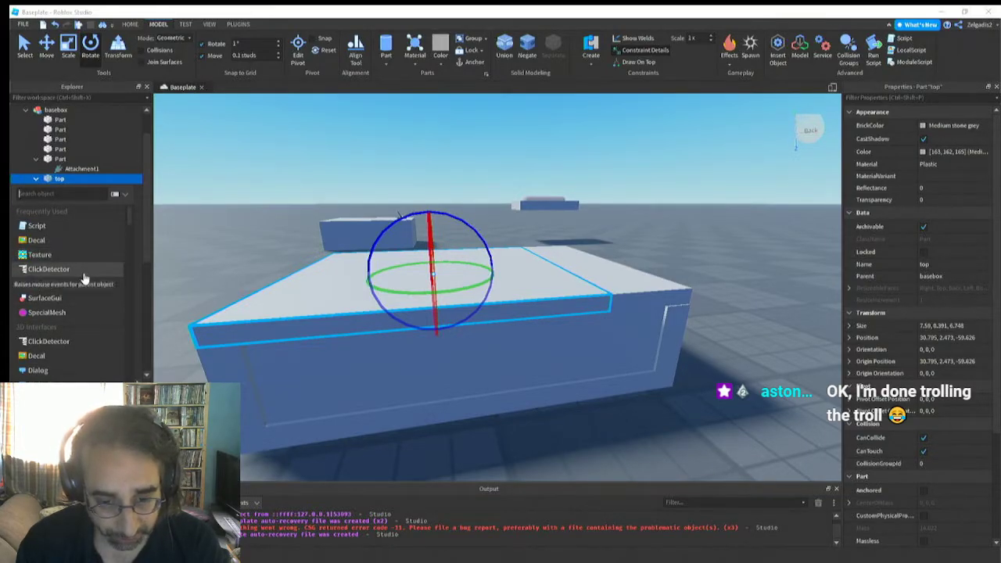
pyautogui.scroll(-3, 86, 312)
pyautogui.scroll(-3, 86, 319)
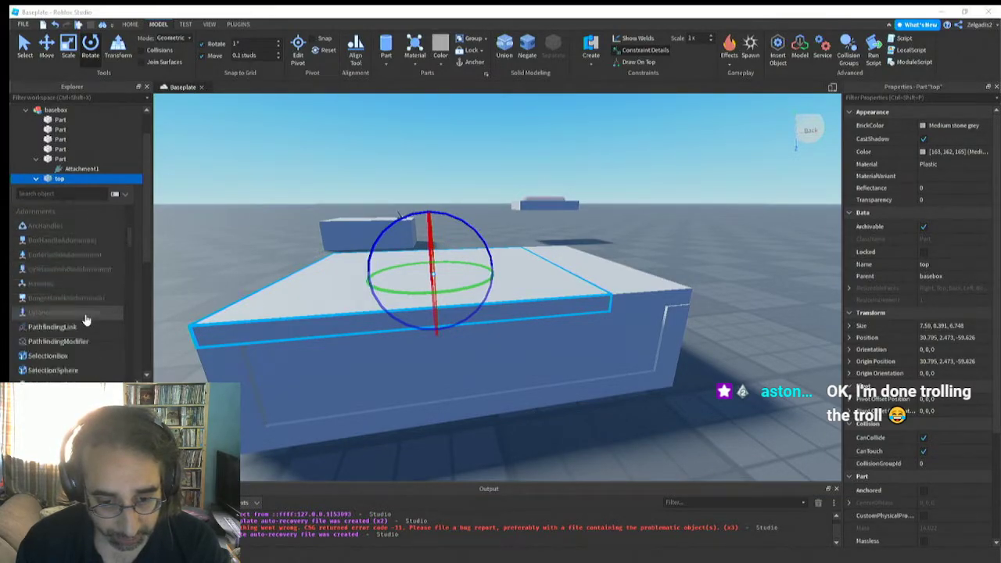
pyautogui.scroll(-3, 86, 318)
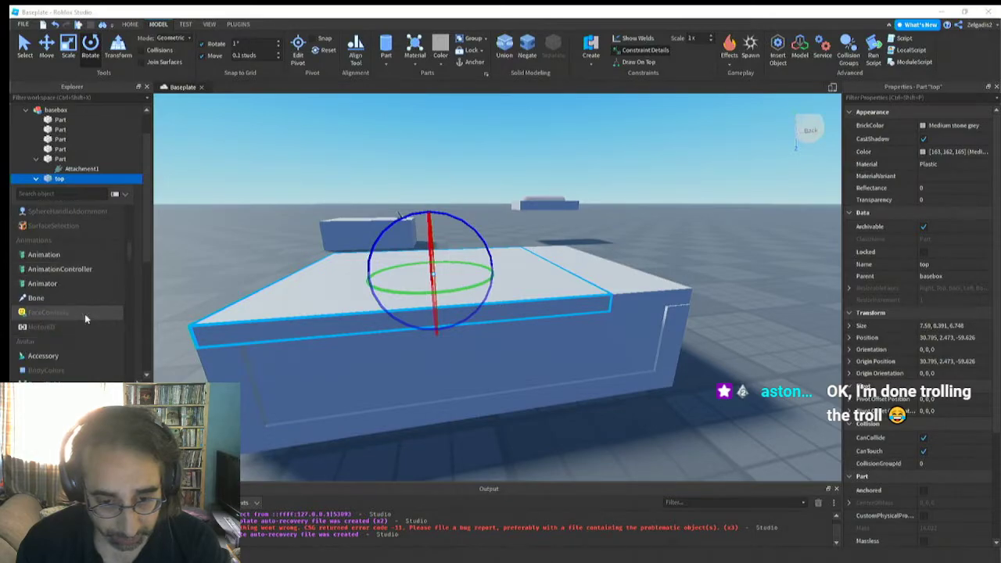
pyautogui.scroll(-3, 84, 314)
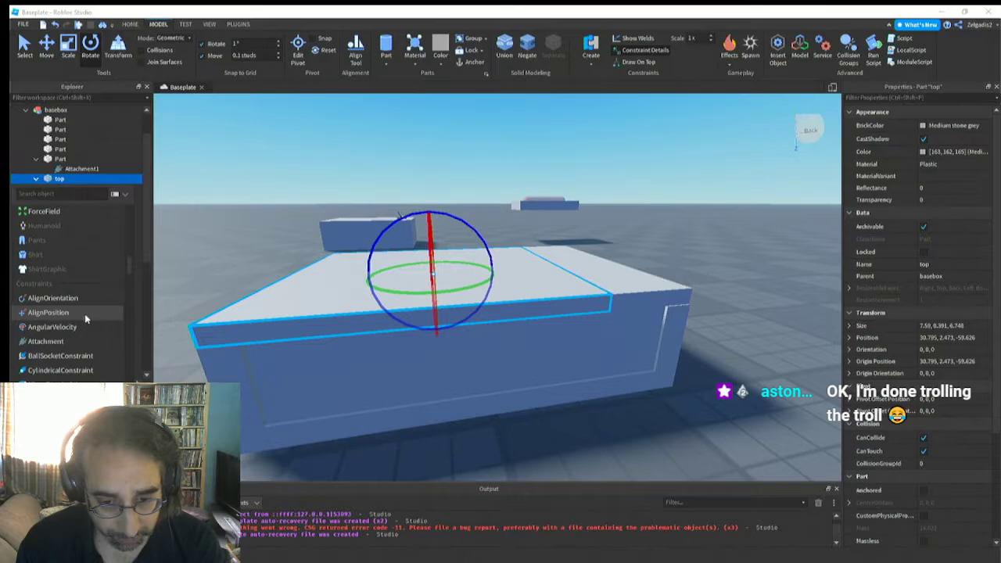
pyautogui.scroll(-3, 85, 313)
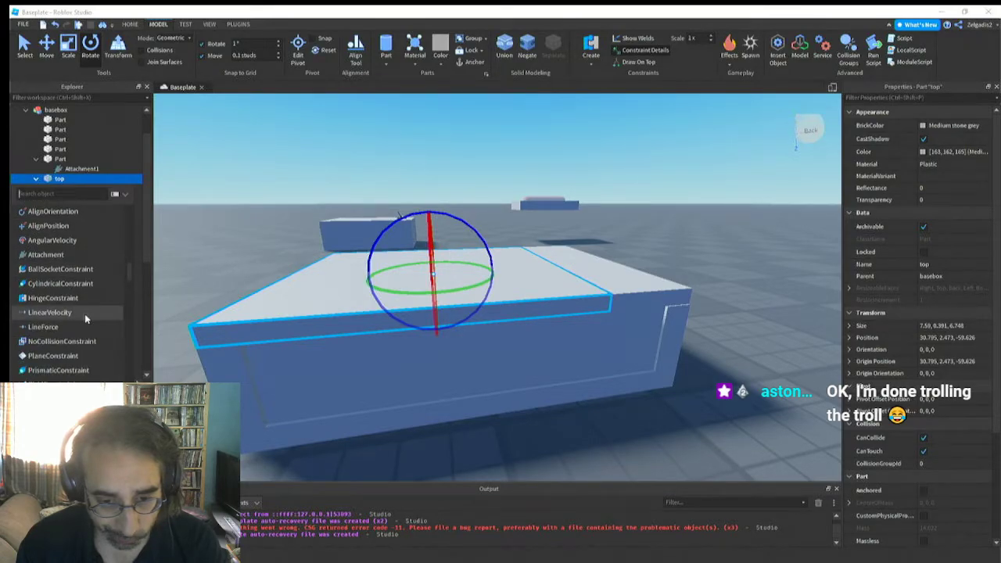
pyautogui.scroll(-3, 85, 314)
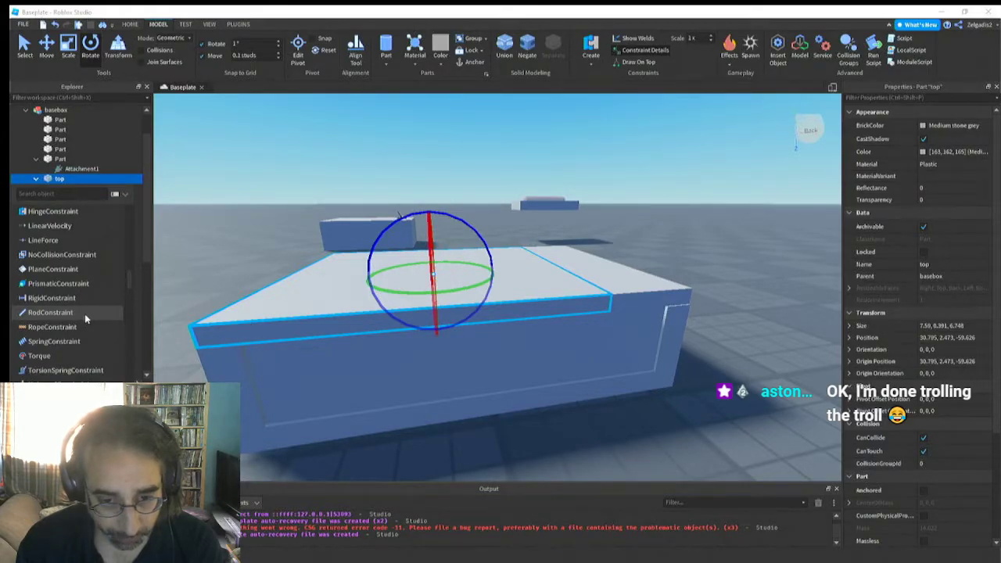
pyautogui.scroll(-5, 85, 314)
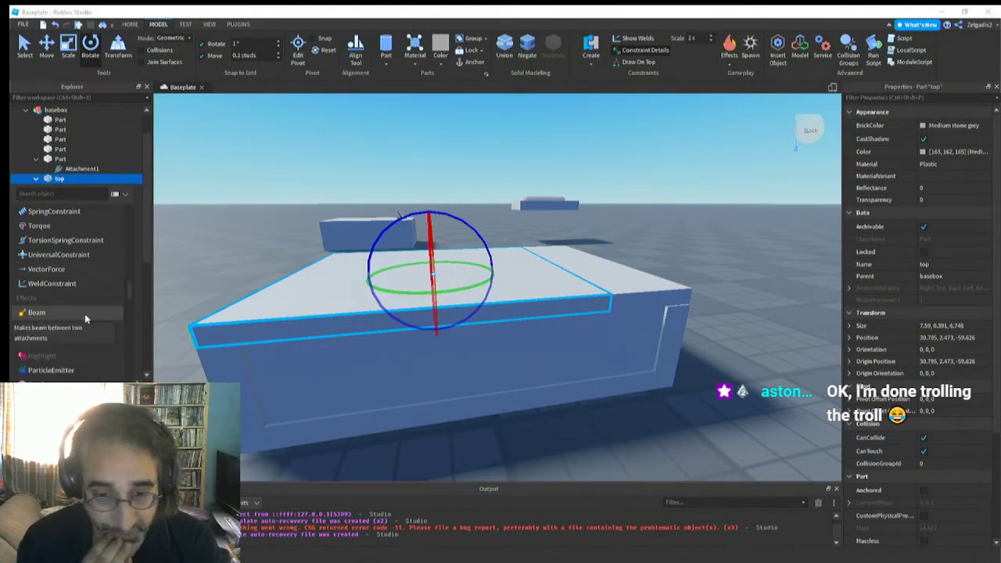
pyautogui.scroll(-8, 84, 313)
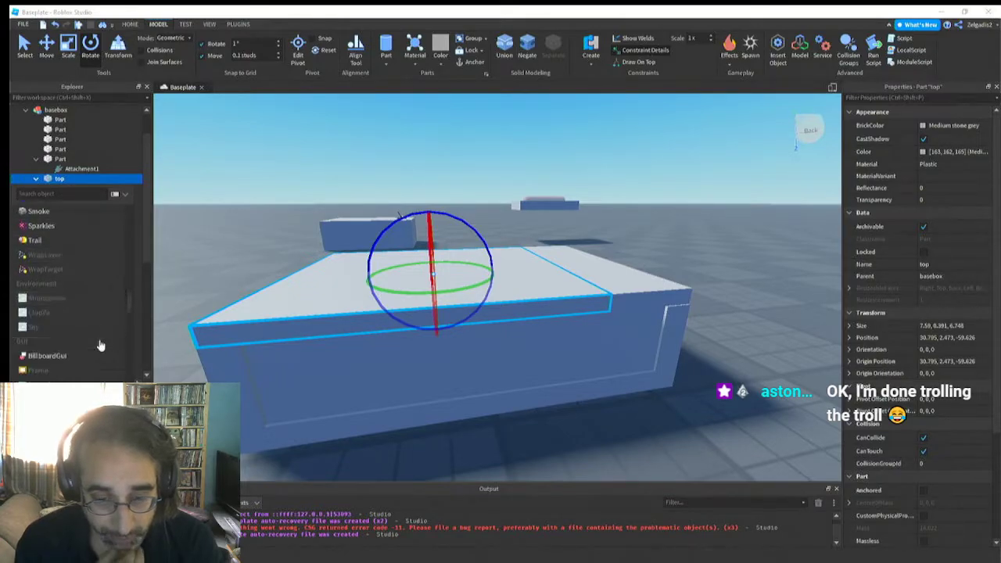
pyautogui.scroll(-3, 100, 345)
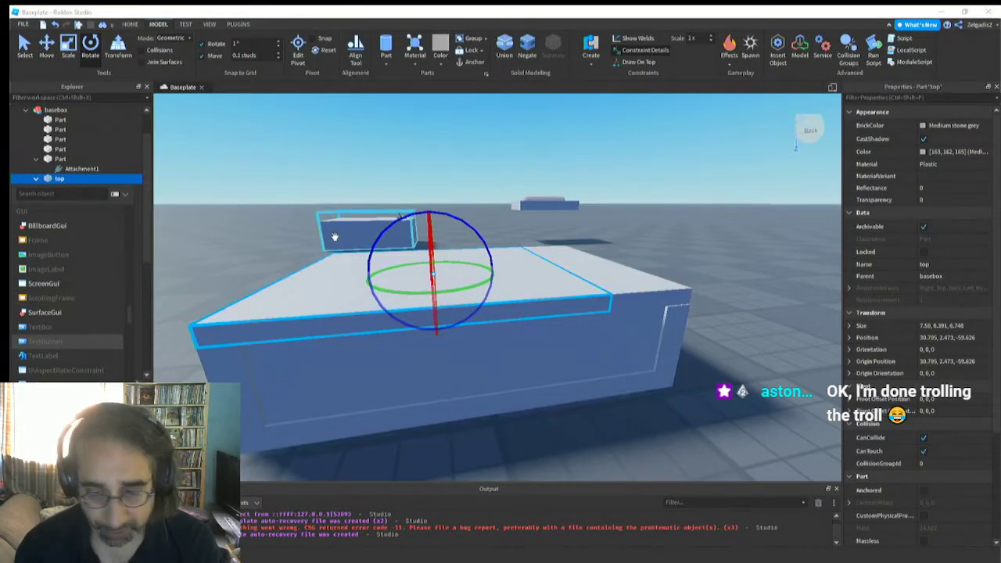
# Examine Attachment1 and the other children of the existing useless box's cover
pyautogui.moveTo(295, 257); pyautogui.dragTo(299, 260, button='right')
pyautogui.click(351, 308)
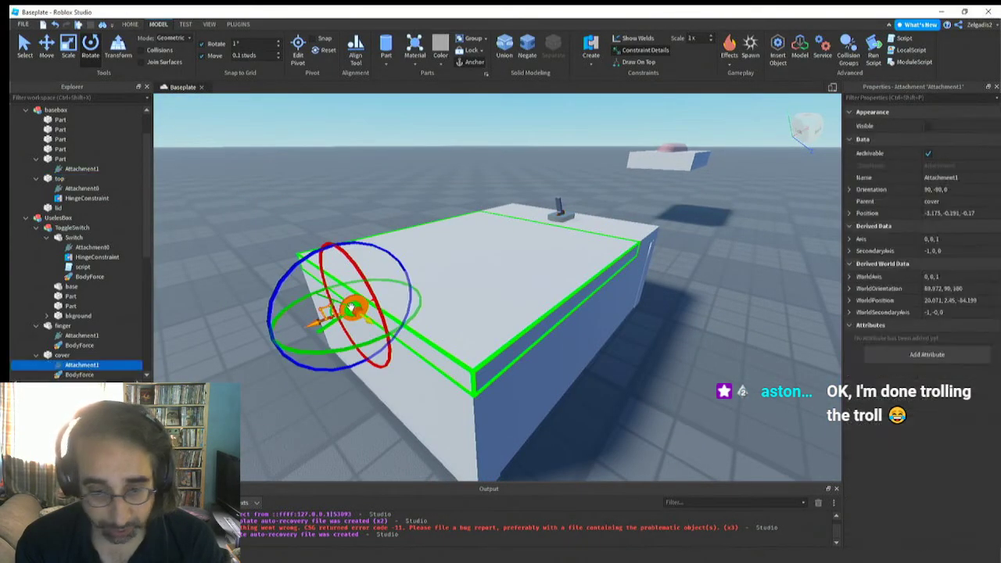
pyautogui.moveTo(295, 331); pyautogui.dragTo(297, 335, button='right')
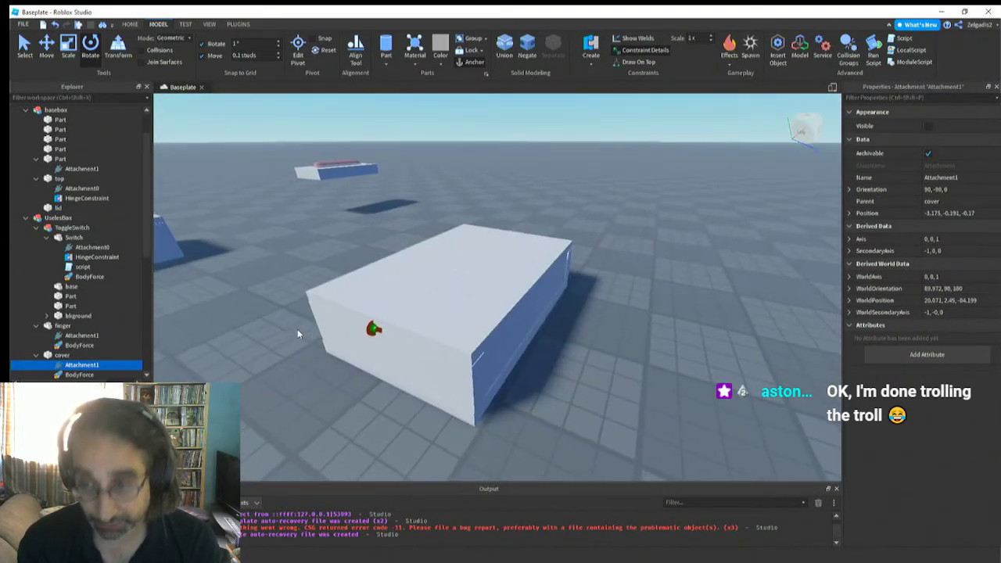
# Search the objects insertable into basebox's top part for "body"
pyautogui.click(395, 280)
pyautogui.moveTo(395, 280); pyautogui.dragTo(374, 283, button='right')
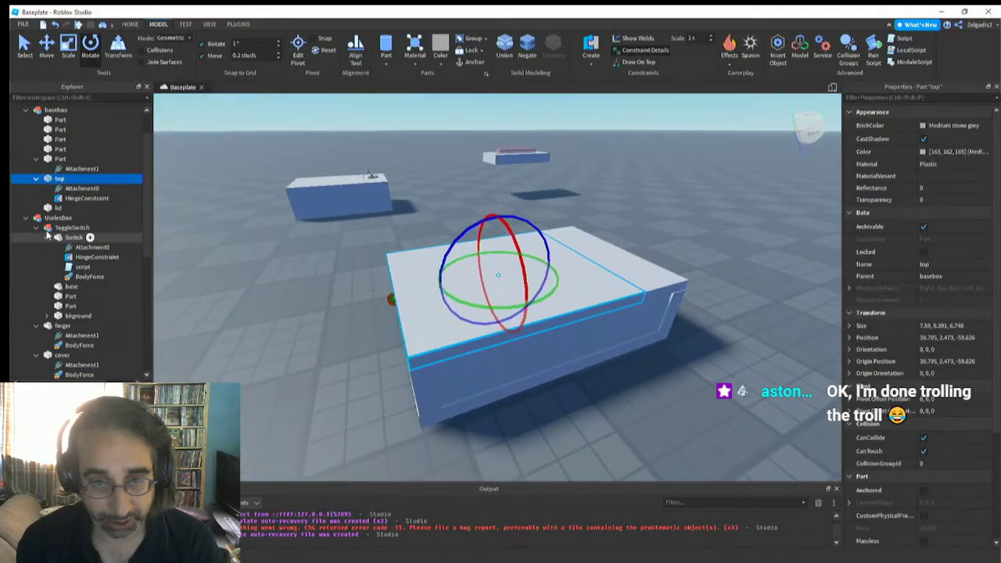
pyautogui.rightClick(47, 184)
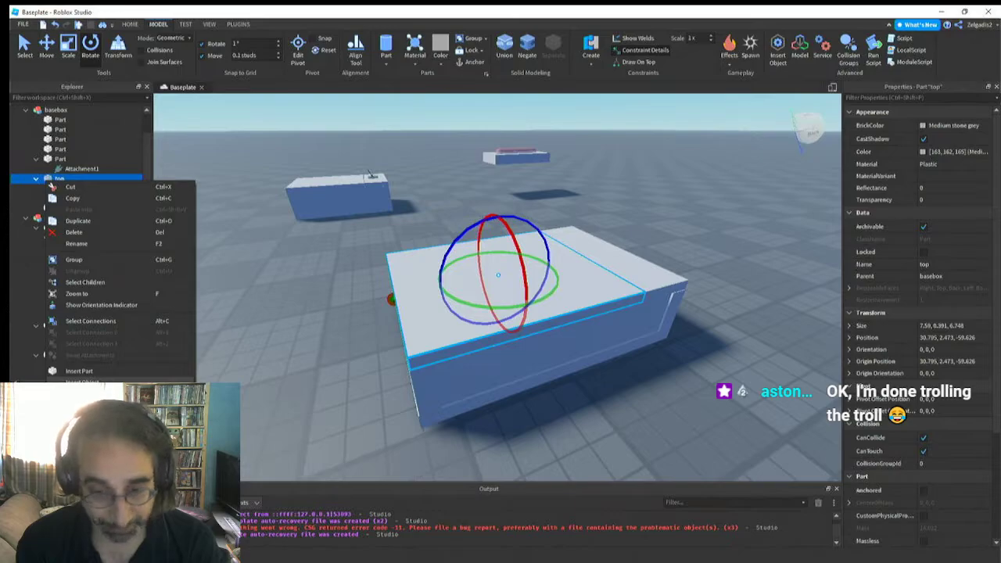
pyautogui.click(78, 382)
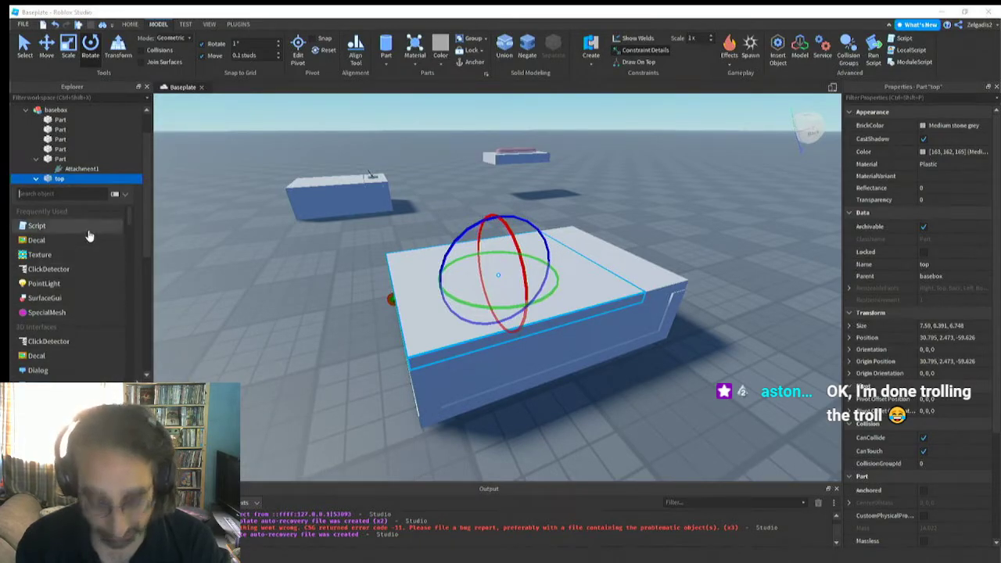
pyautogui.write('bo')
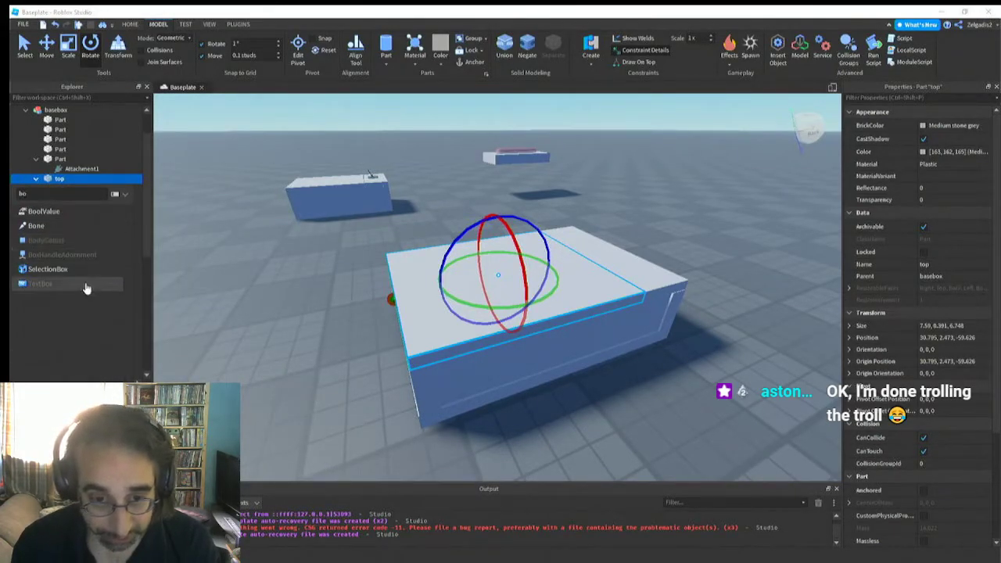
pyautogui.write('dy')
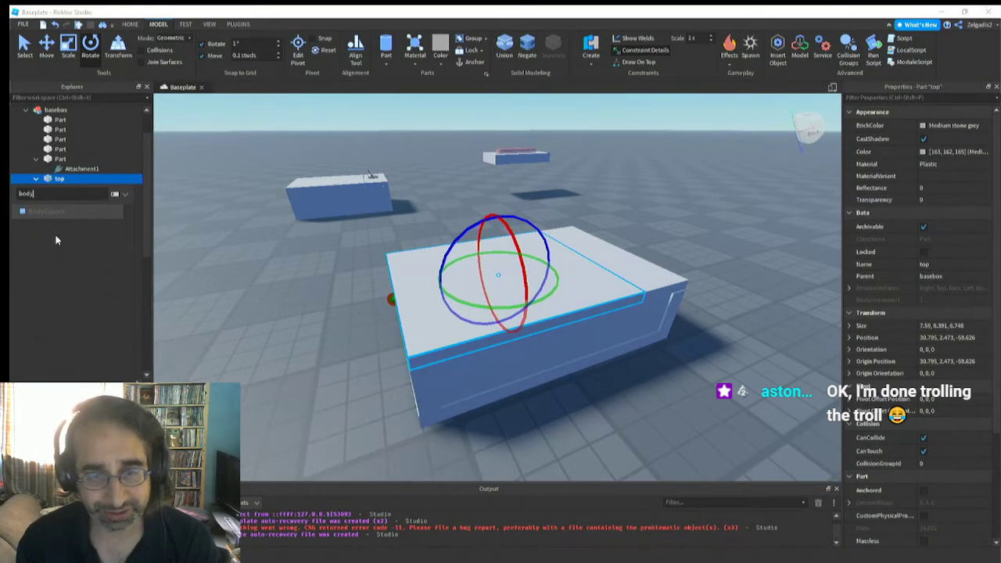
pyautogui.click(239, 251)
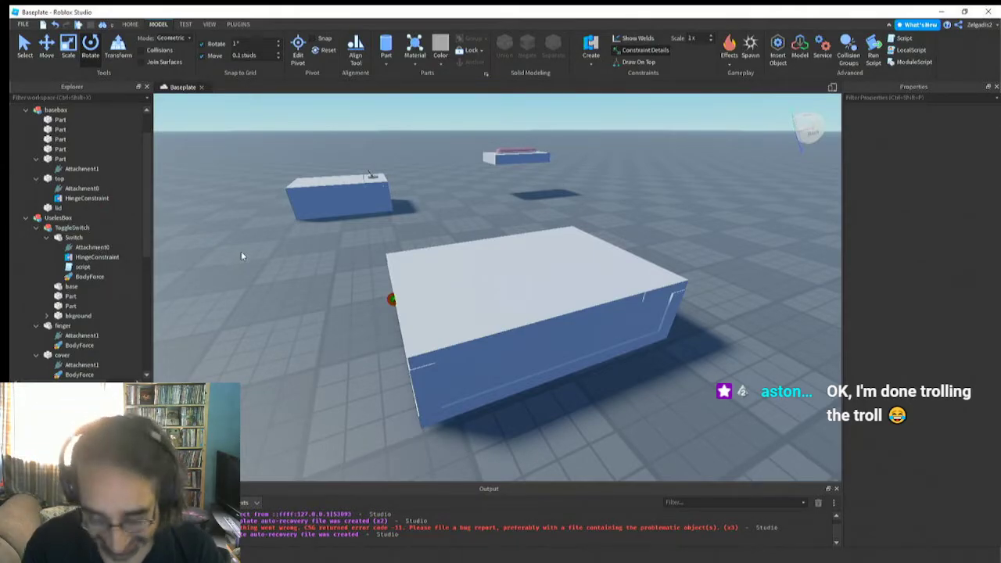
# Search the full Insert Object list for "bo" with basebox's top part selected, and close the list
pyautogui.moveTo(319, 377); pyautogui.dragTo(328, 383, button='right')
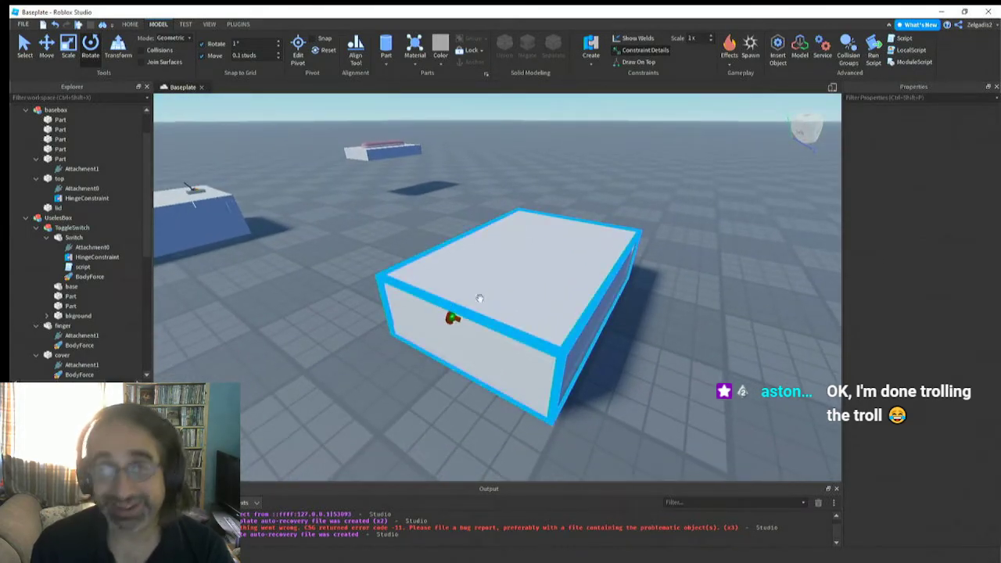
pyautogui.click(506, 290)
pyautogui.moveTo(439, 397); pyautogui.dragTo(439, 395, button='right')
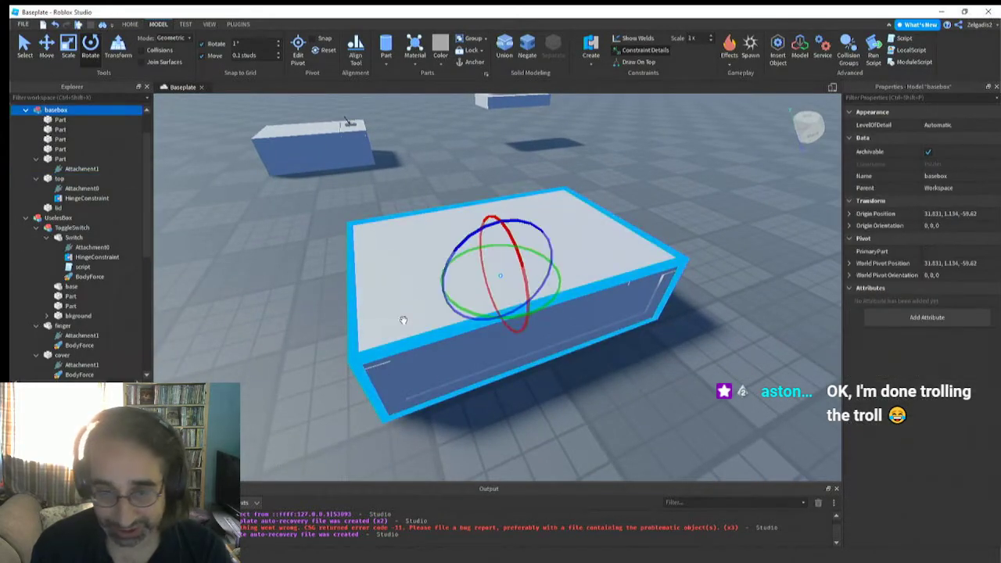
pyautogui.rightClick(52, 179)
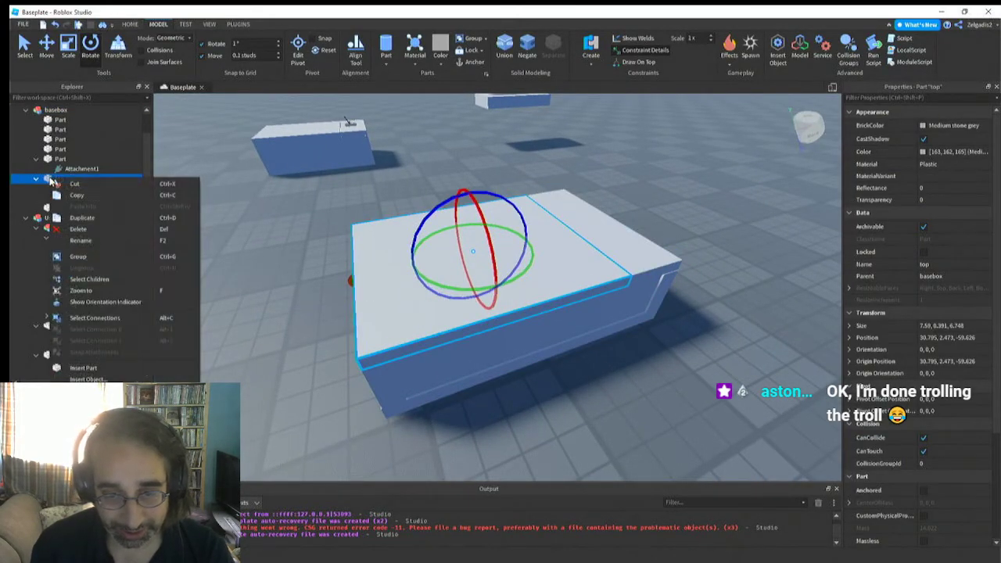
pyautogui.click(52, 181)
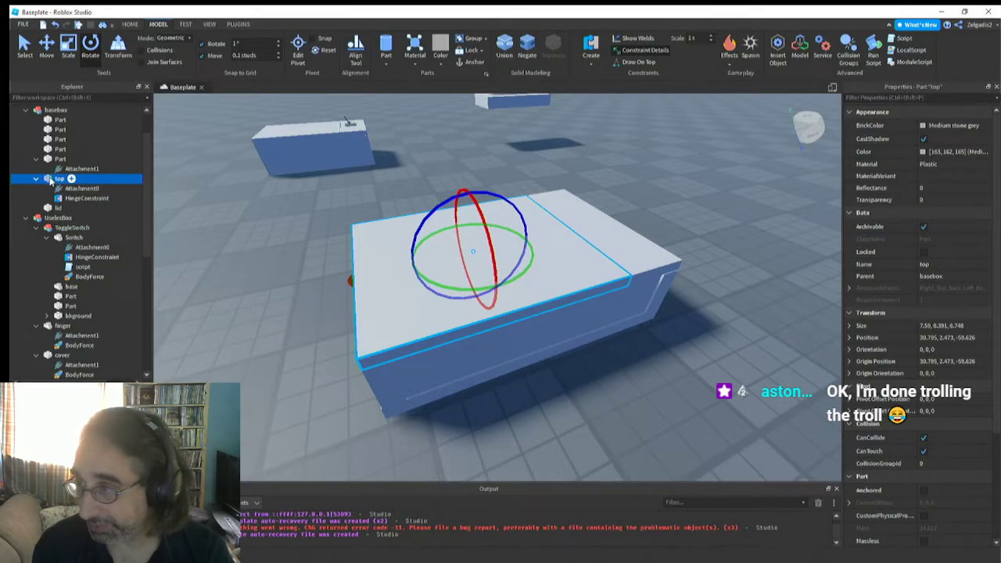
pyautogui.click(779, 53)
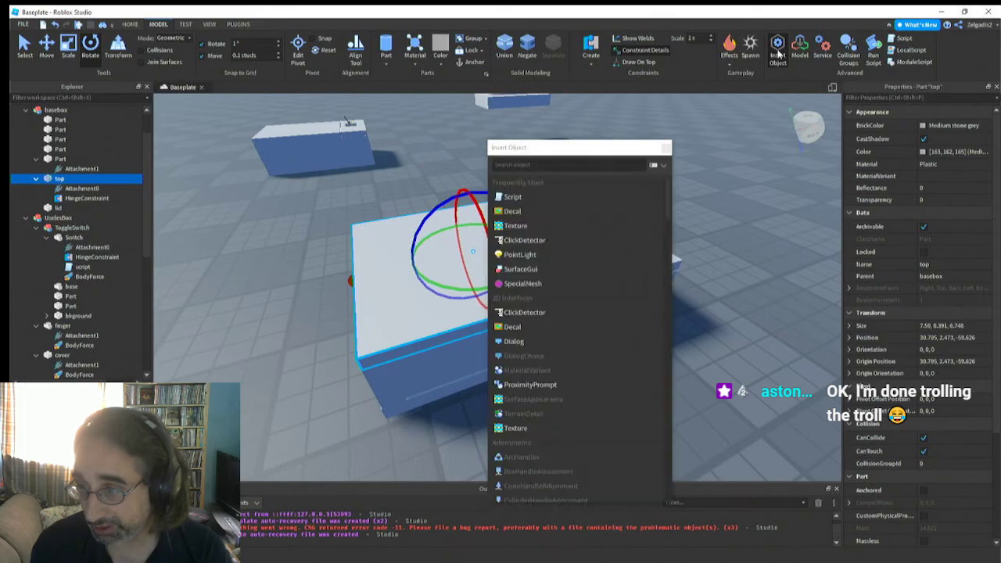
pyautogui.click(528, 163)
pyautogui.write('bo')
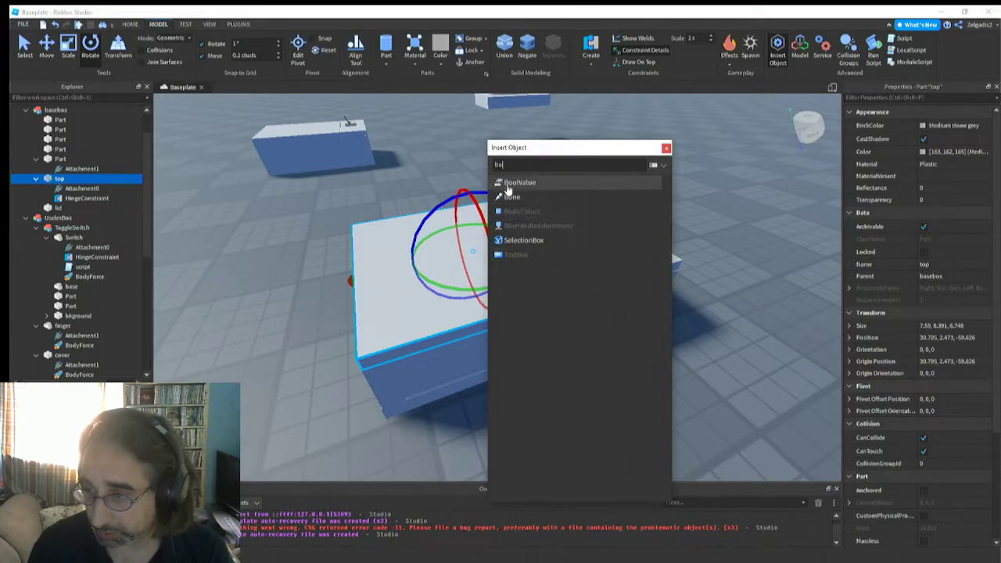
pyautogui.click(666, 148)
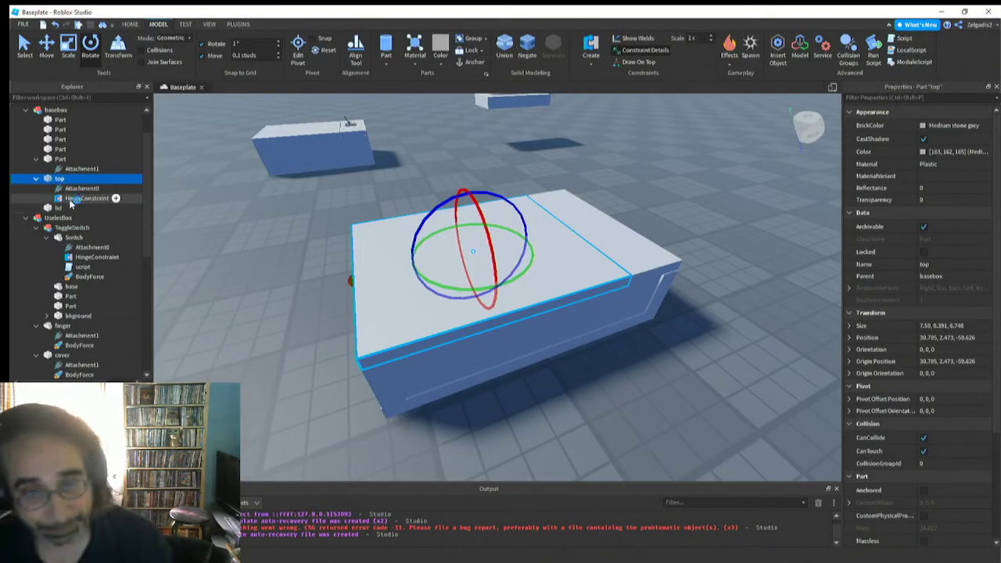
# Inspect the BodyForce of the existing useless box's Switch, and collapse the ToggleSwitch and finger entries in the object tree
pyautogui.click(50, 183)
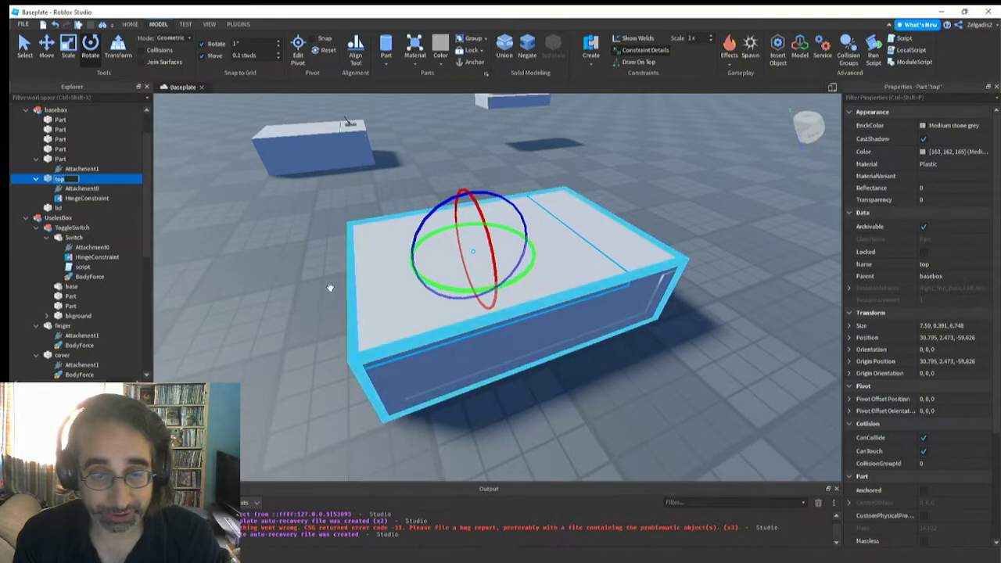
pyautogui.click(84, 277)
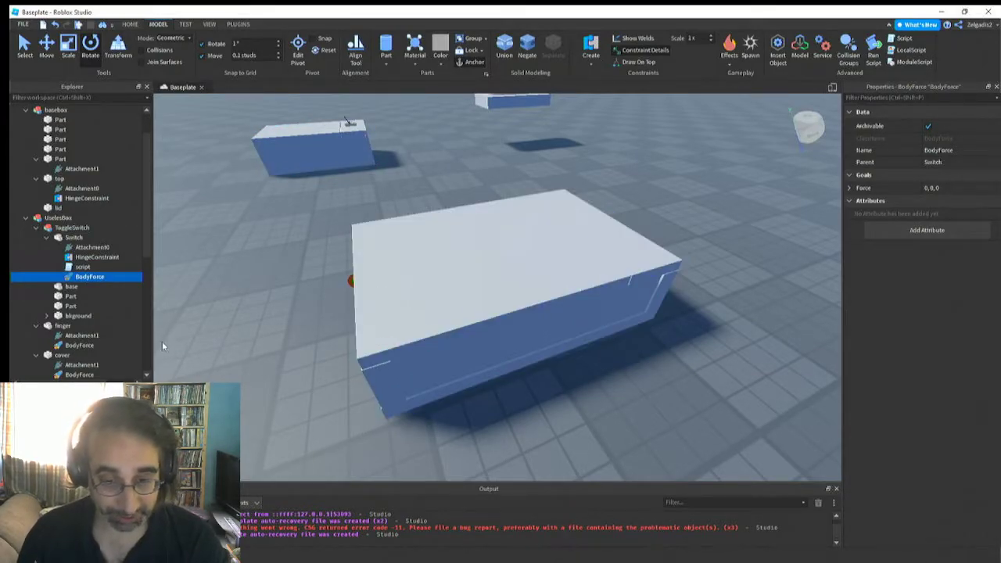
pyautogui.click(37, 228)
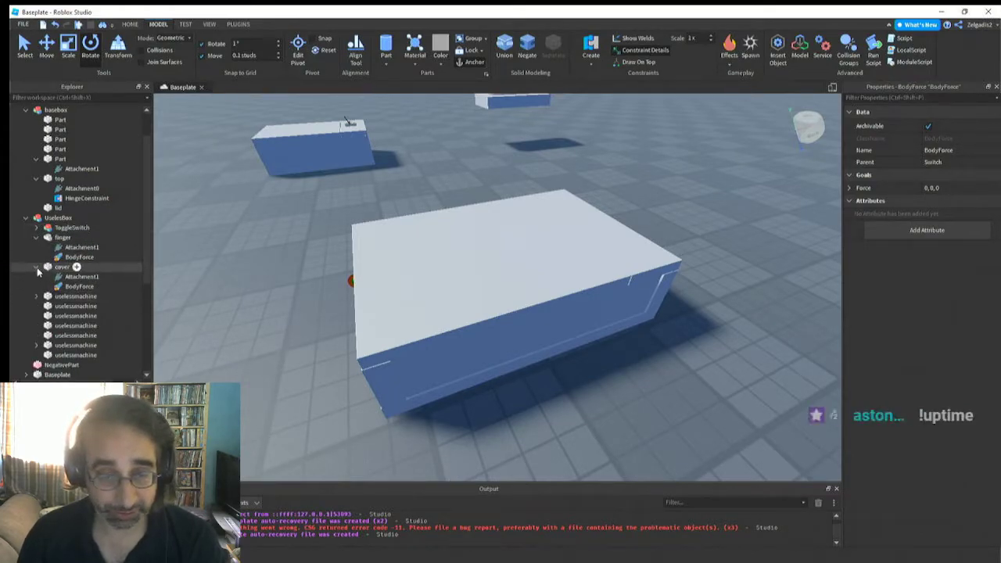
pyautogui.click(36, 237)
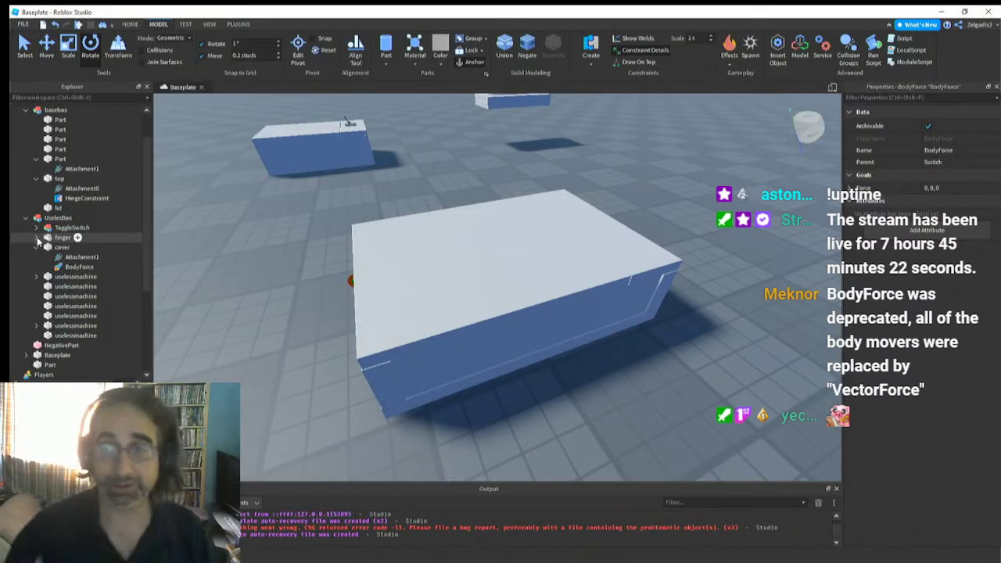
# Start a play test of the place near the existing useless box
pyautogui.moveTo(399, 226); pyautogui.dragTo(399, 226, button='right')
pyautogui.press('w')
pyautogui.press('w')
pyautogui.press('s')
pyautogui.press('s')
pyautogui.press('d')
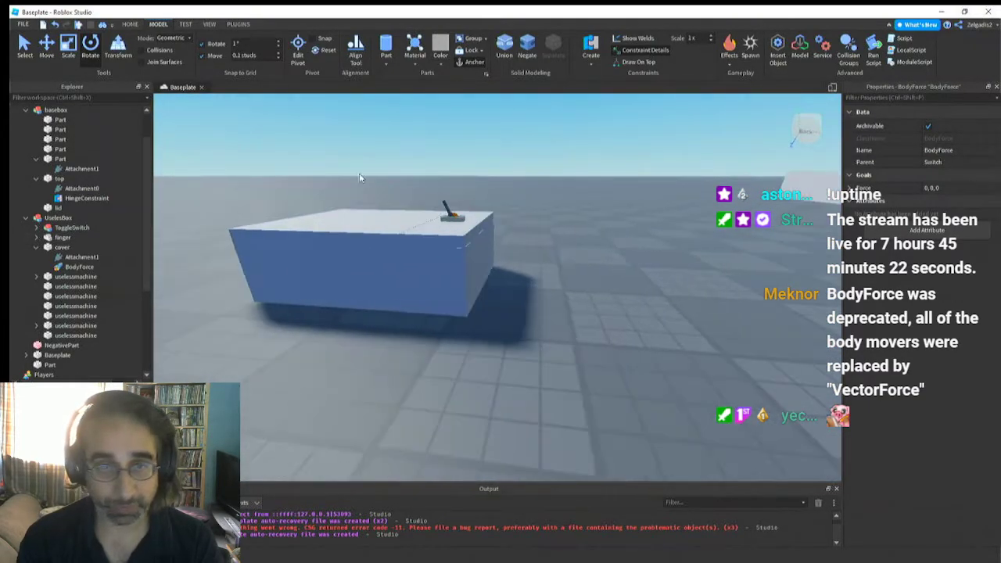
pyautogui.click(186, 24)
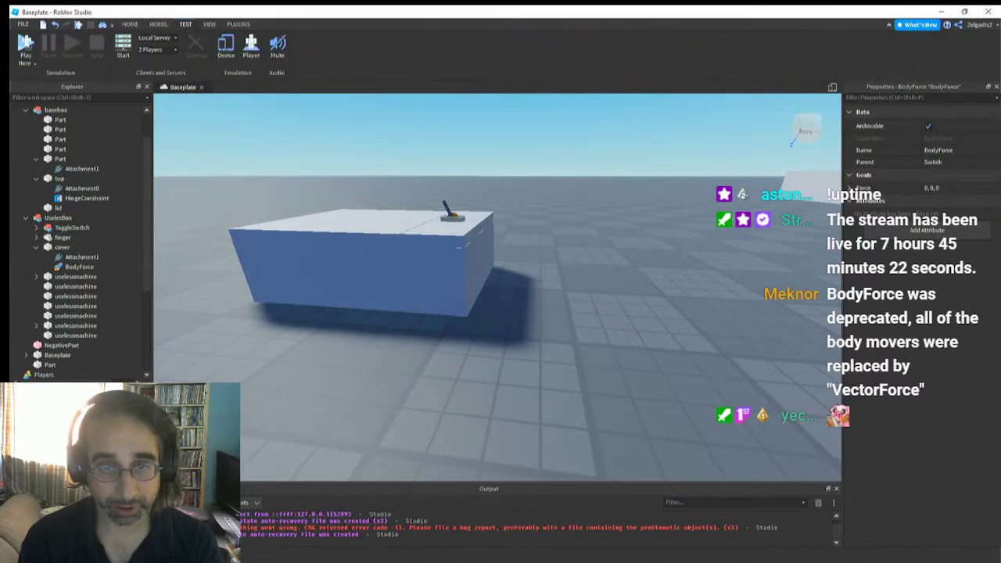
pyautogui.click(25, 56)
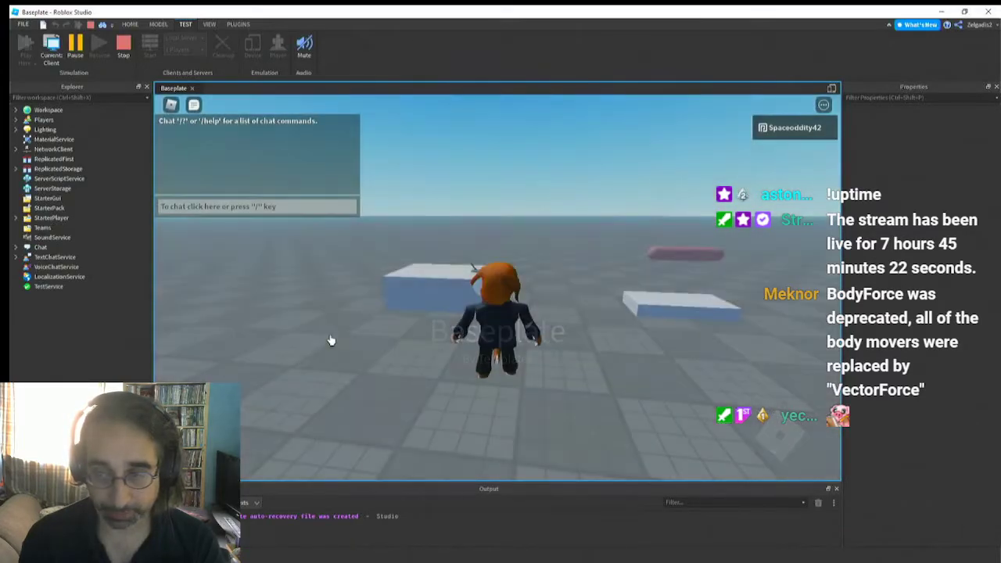
# Move the character beside the existing useless box and flip its toggle switch to test the cover
pyautogui.press('w')
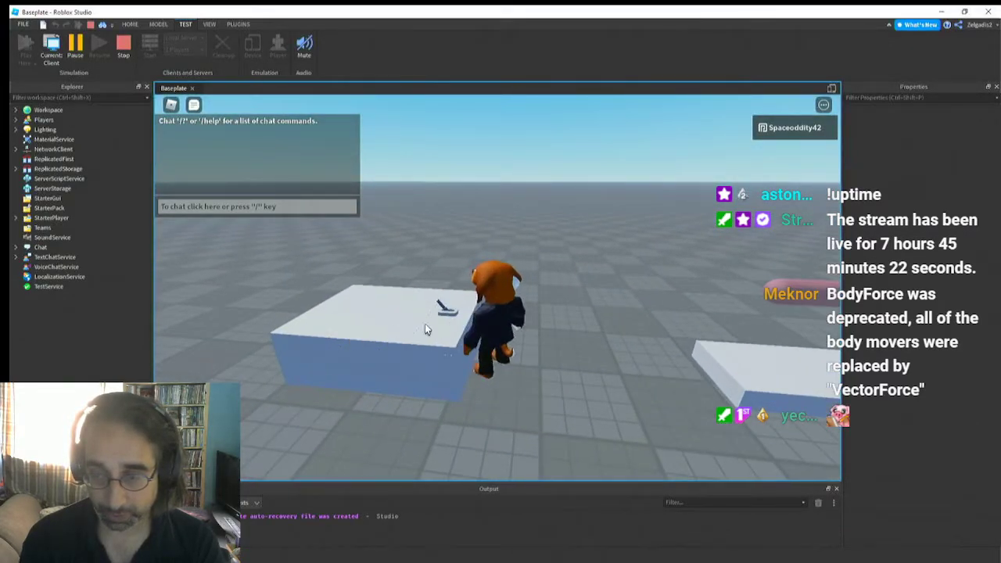
pyautogui.press('a')
pyautogui.press('space')
pyautogui.press('space')
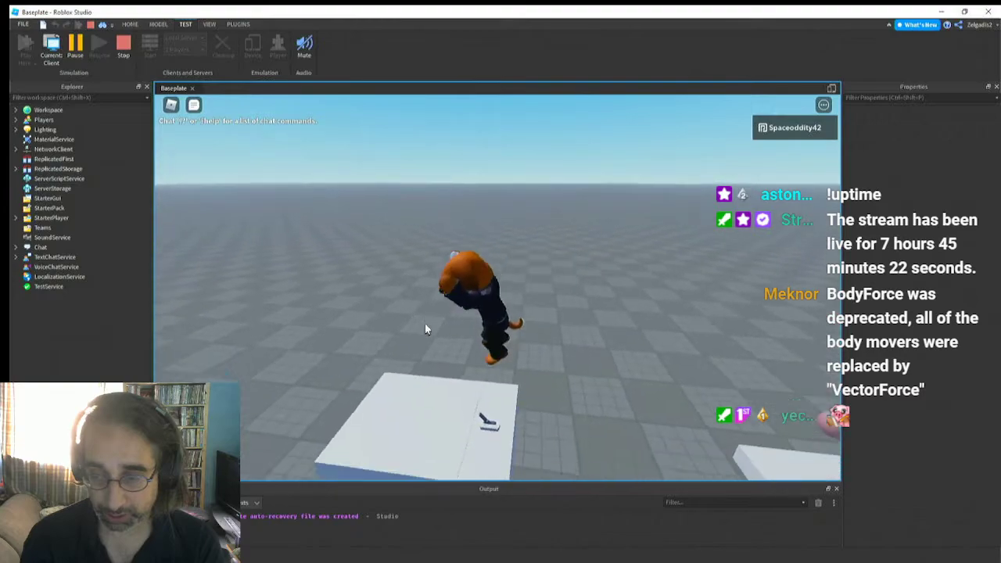
pyautogui.press('d')
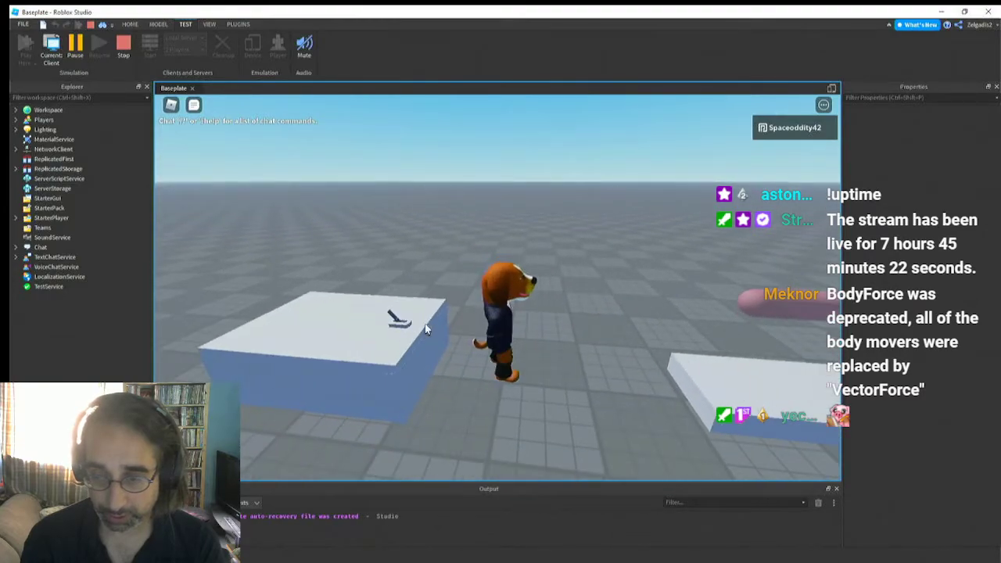
pyautogui.moveTo(425, 324); pyautogui.dragTo(425, 324, button='right')
pyautogui.click(425, 325)
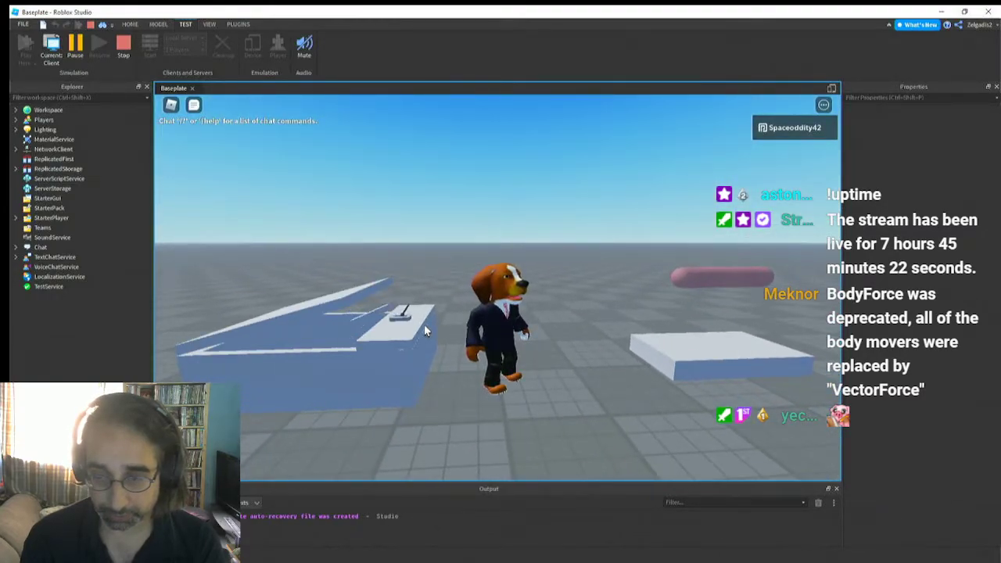
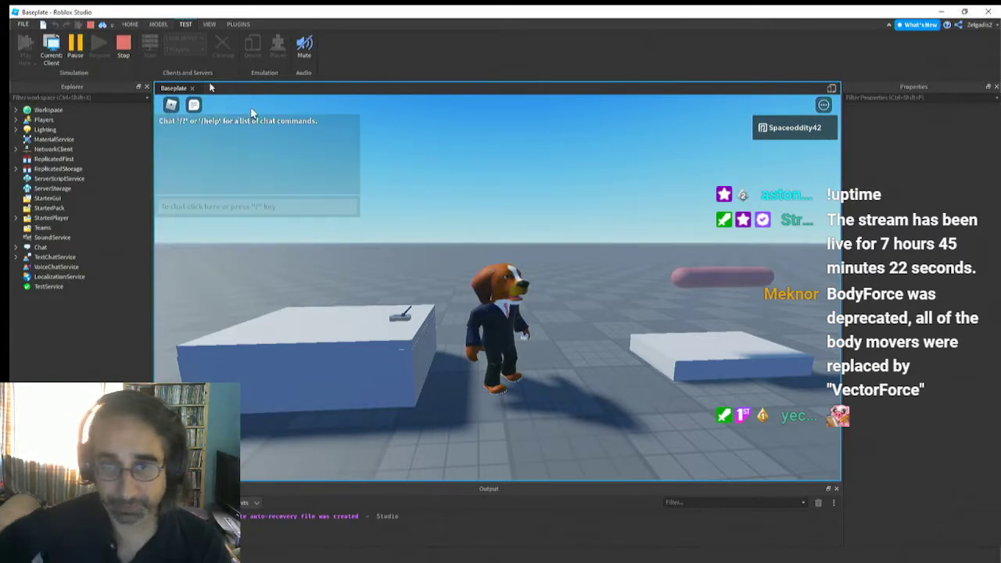
# Stop the play test and select the cover of the existing useless box
pyautogui.click(121, 47)
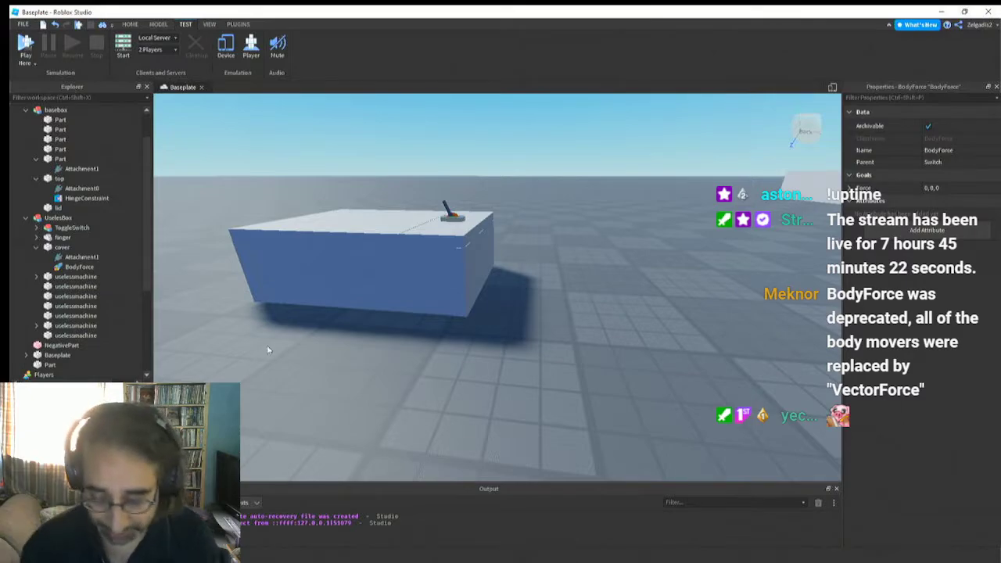
pyautogui.moveTo(338, 341); pyautogui.dragTo(339, 340, button='right')
pyautogui.press('s')
pyautogui.press('w')
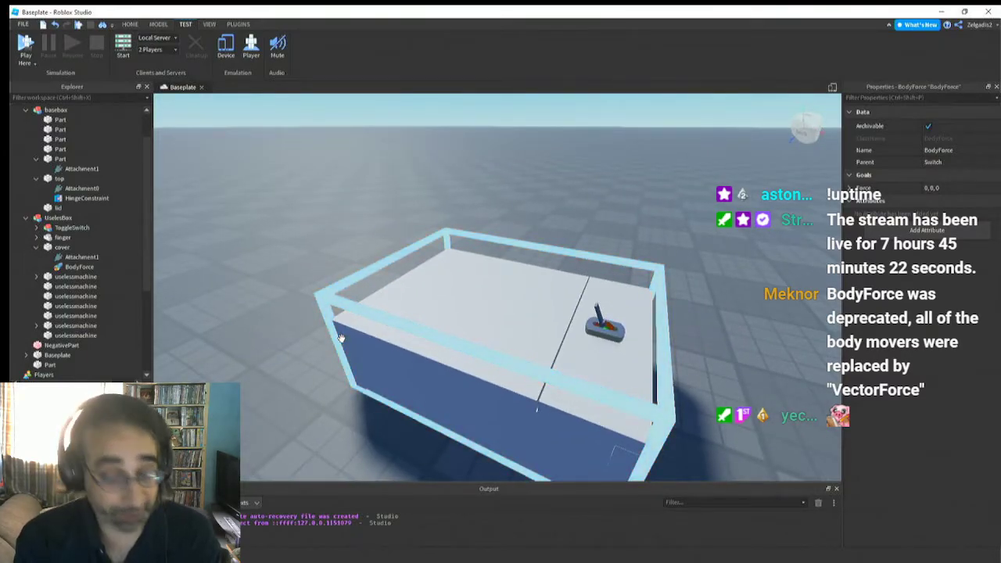
pyautogui.moveTo(340, 338); pyautogui.dragTo(341, 339, button='right')
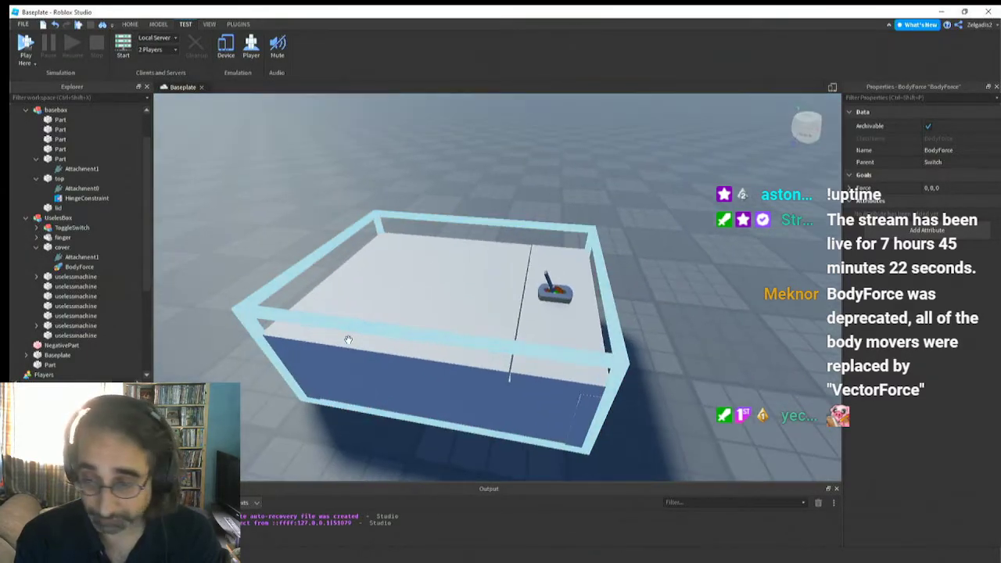
pyautogui.click(431, 306)
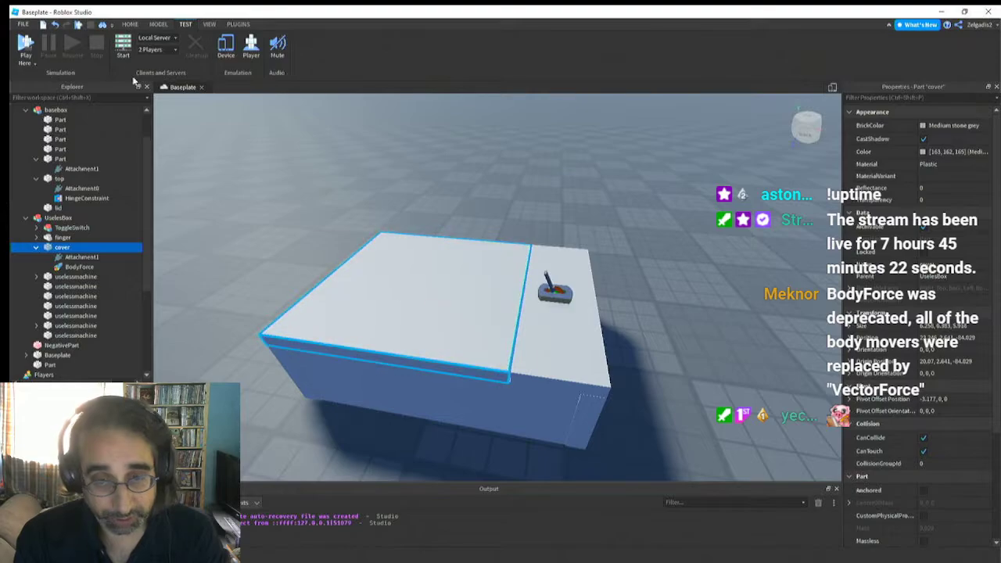
# Insert a VectorForce into the top part of basebox
pyautogui.moveTo(280, 318); pyautogui.dragTo(287, 316, button='right')
pyautogui.scroll(-4, 277, 315)
pyautogui.moveTo(377, 331); pyautogui.dragTo(373, 334, button='right')
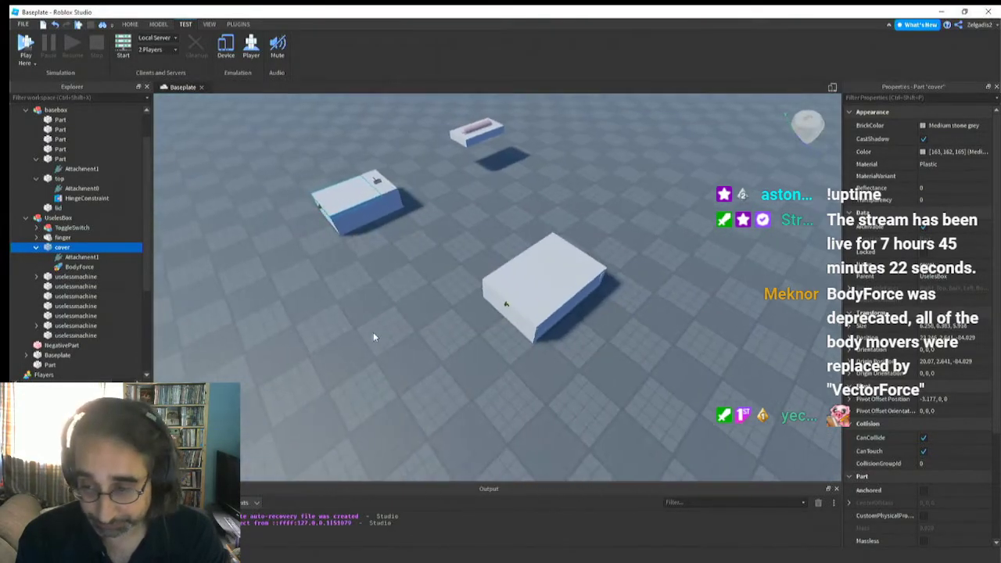
pyautogui.scroll(5, 373, 333)
pyautogui.click(389, 321)
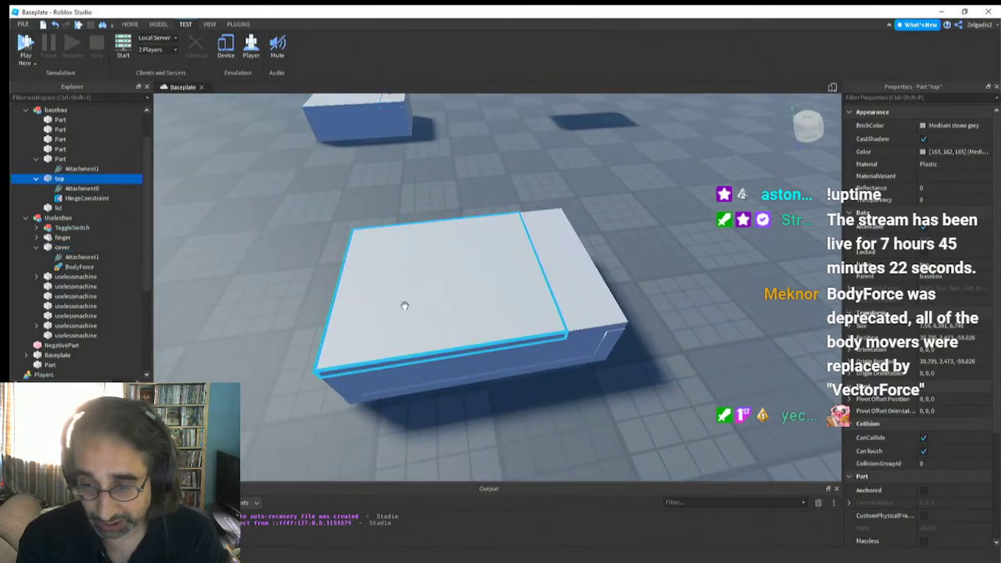
pyautogui.rightClick(39, 179)
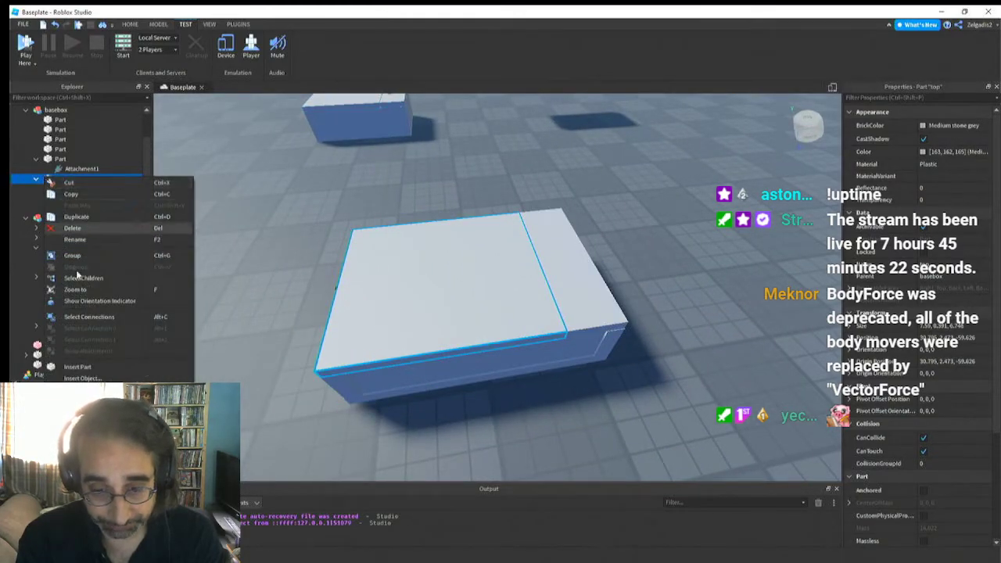
pyautogui.click(82, 377)
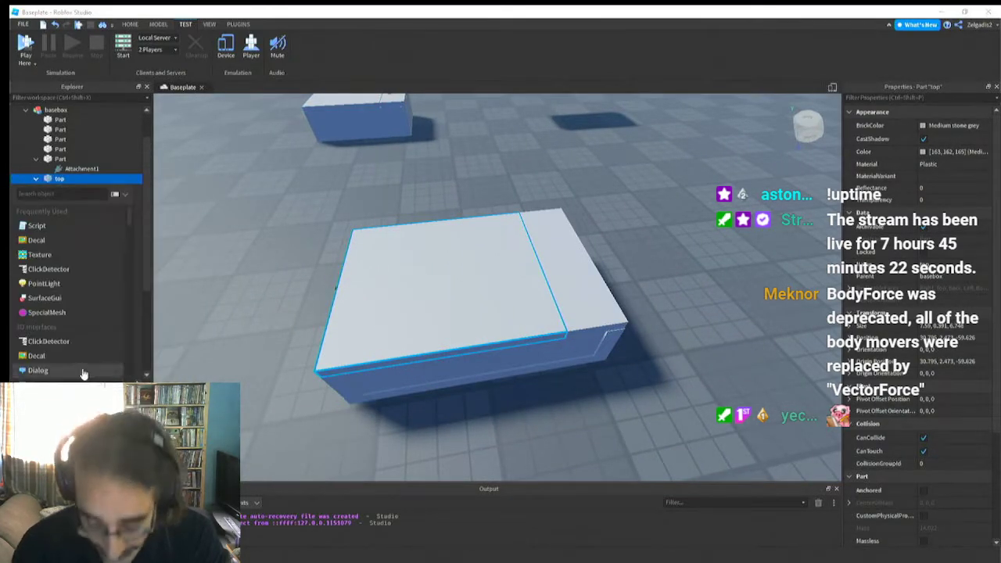
pyautogui.write('ve')
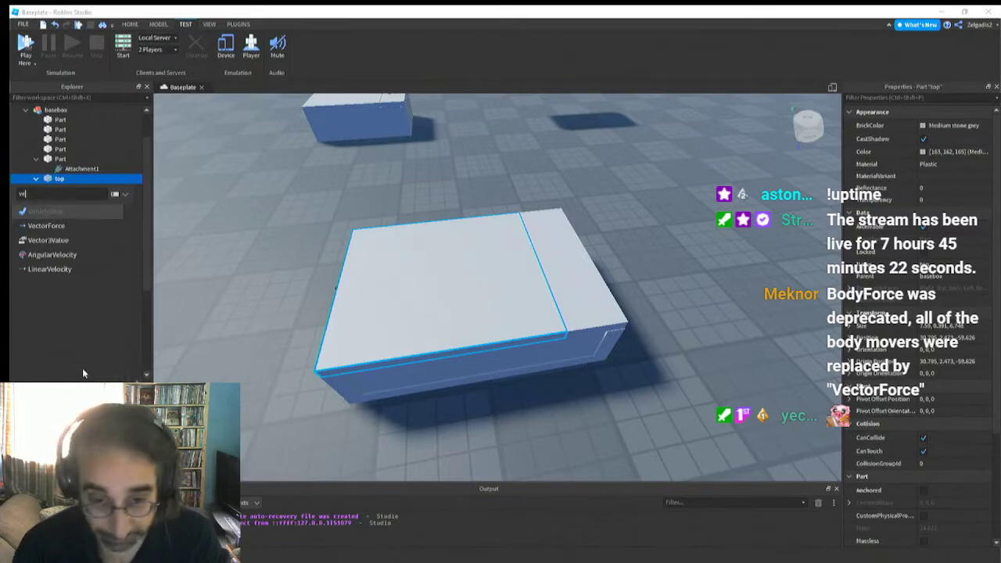
pyautogui.click(57, 226)
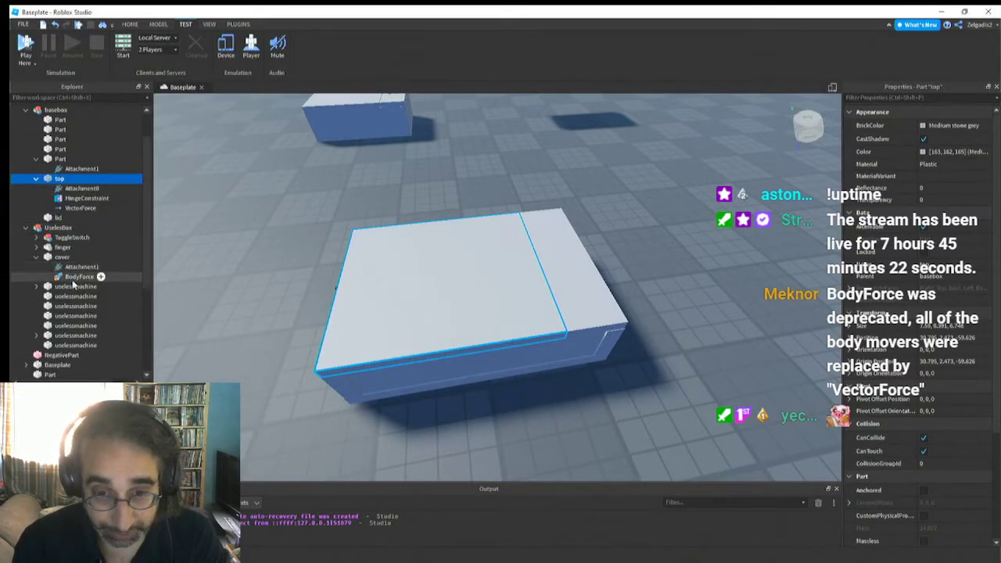
# Try to assign Attachment0 of the top part's VectorForce by picking the new box in the scene
pyautogui.click(77, 208)
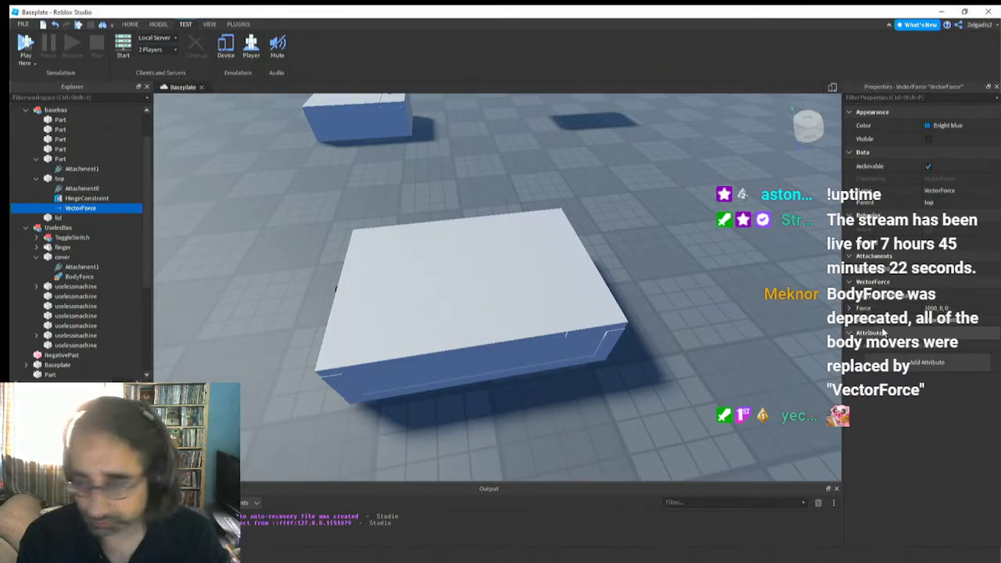
pyautogui.press('a')
pyautogui.moveTo(328, 323); pyautogui.dragTo(328, 323, button='right')
pyautogui.press('w')
pyautogui.click(69, 209)
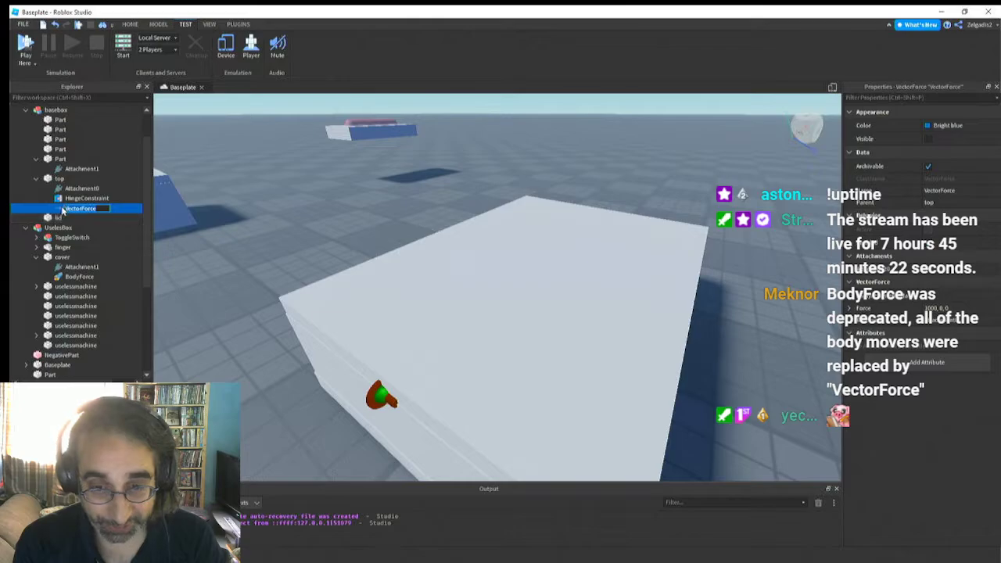
pyautogui.click(955, 270)
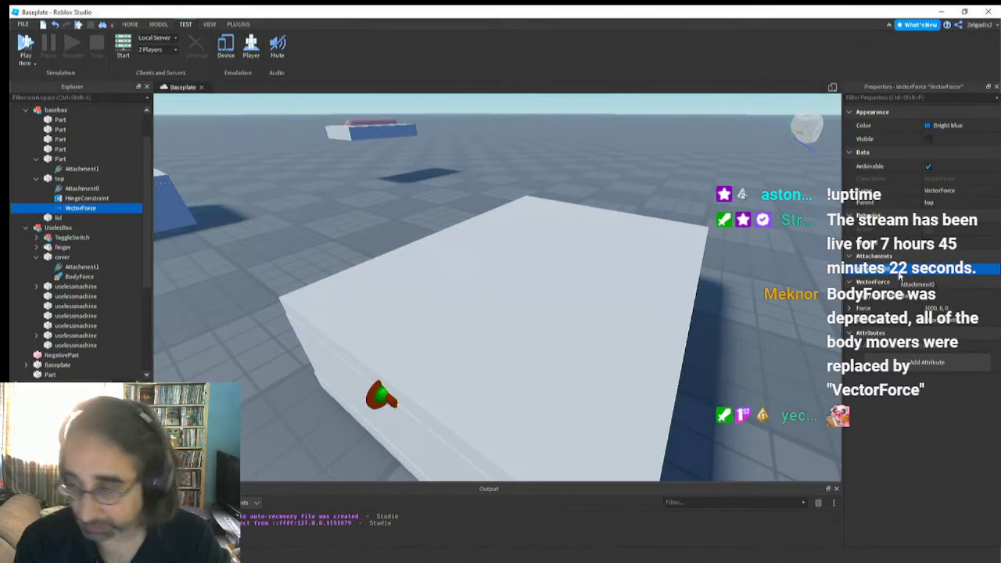
pyautogui.moveTo(524, 257); pyautogui.dragTo(524, 263, button='right')
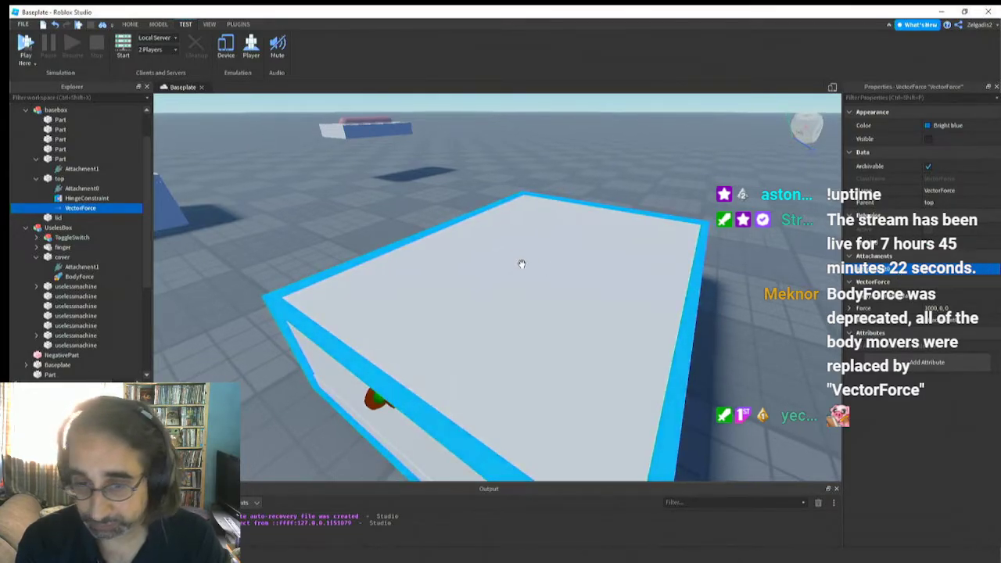
pyautogui.click(506, 289)
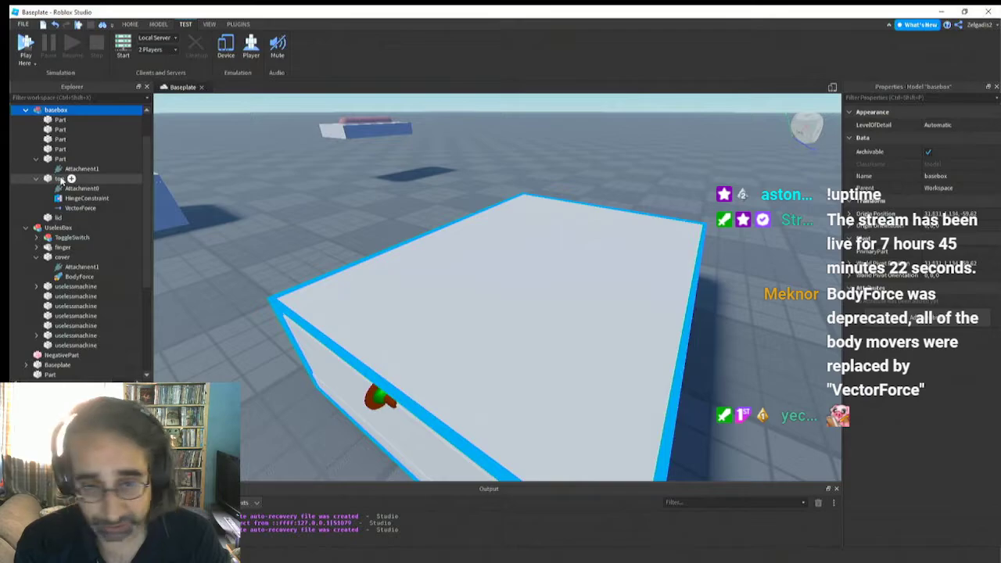
pyautogui.click(61, 180)
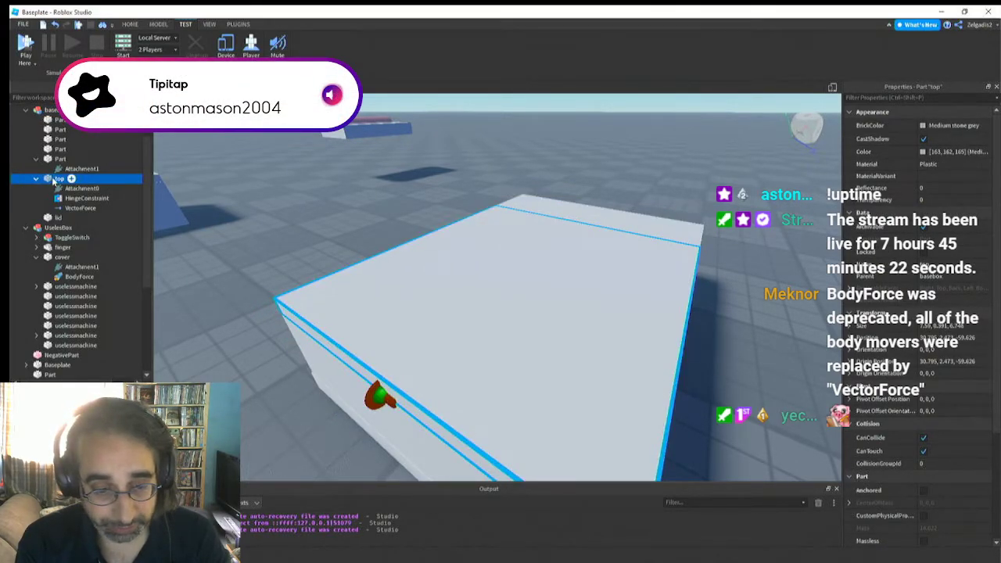
pyautogui.rightClick(53, 180)
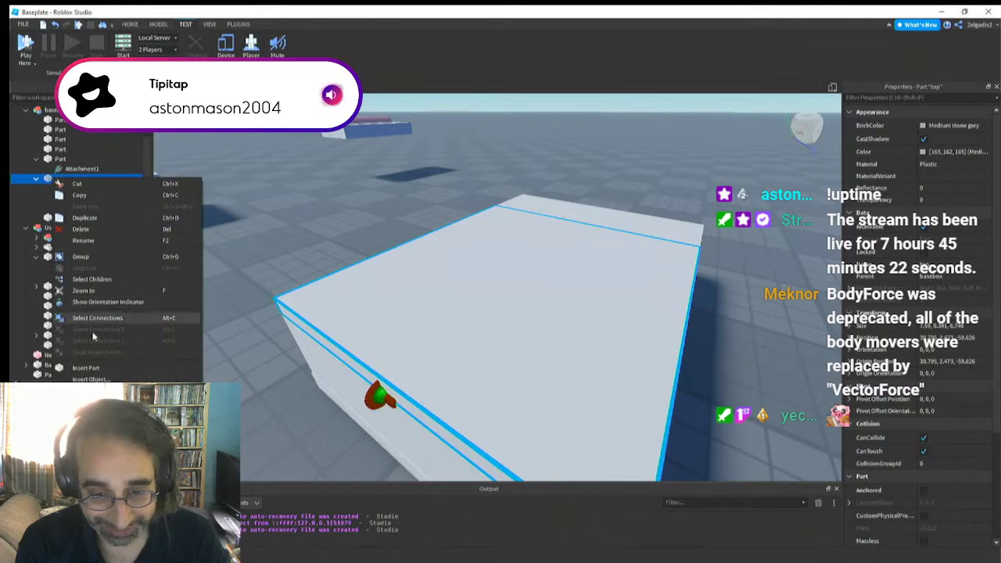
pyautogui.click(92, 370)
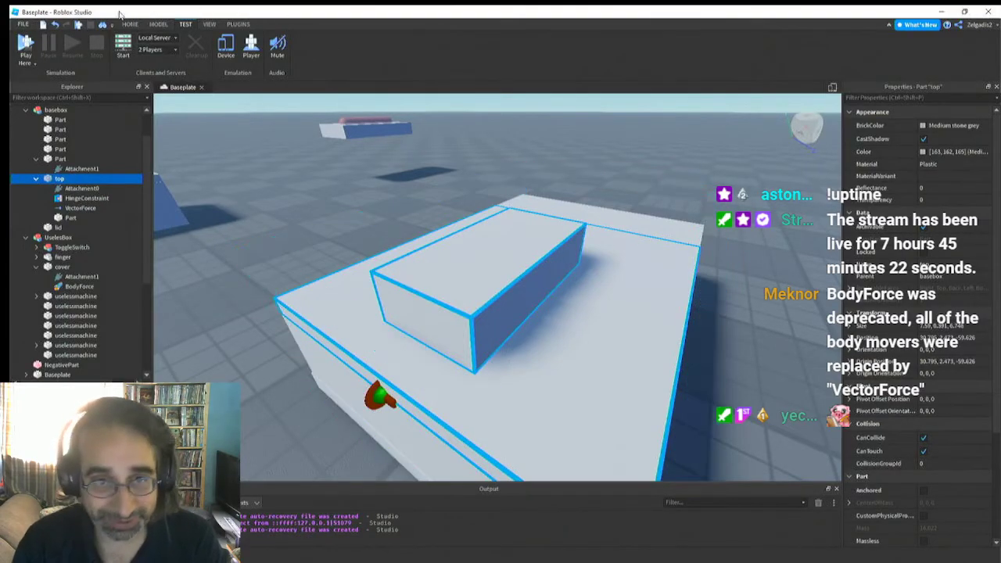
pyautogui.click(59, 24)
# Insert an Attachment into basebox's top part and rename it Attachmentforce
pyautogui.rightClick(60, 179)
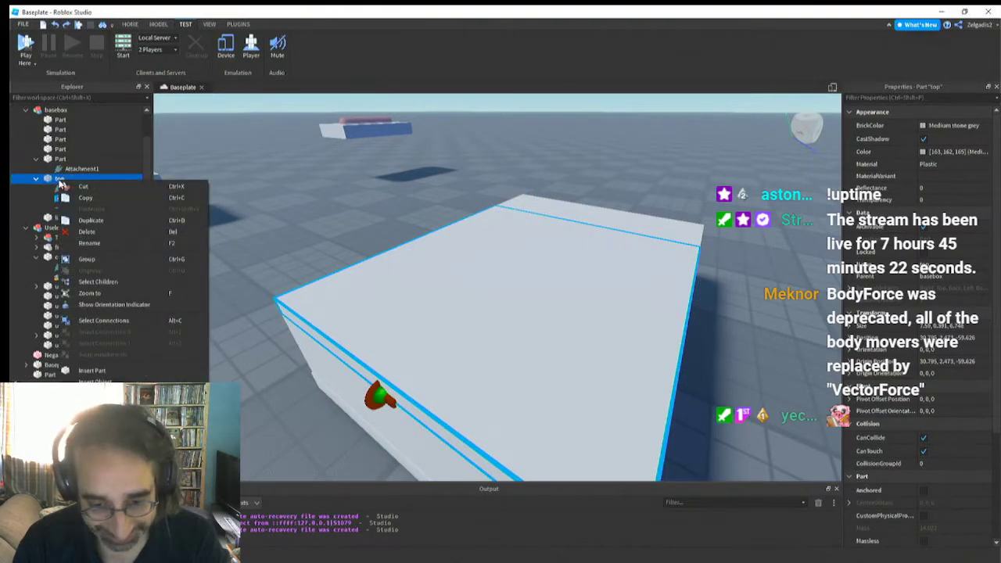
pyautogui.click(92, 381)
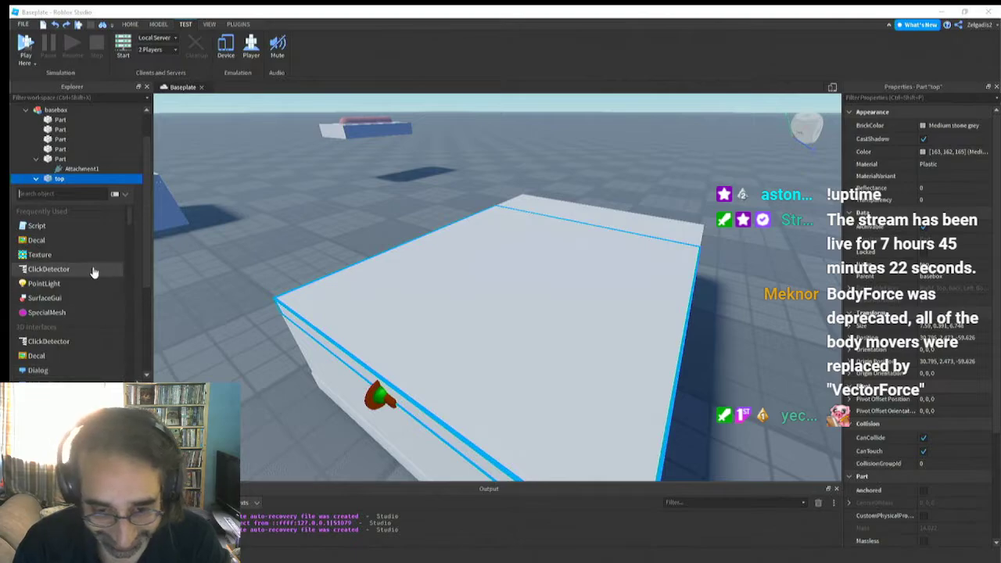
pyautogui.write('a')
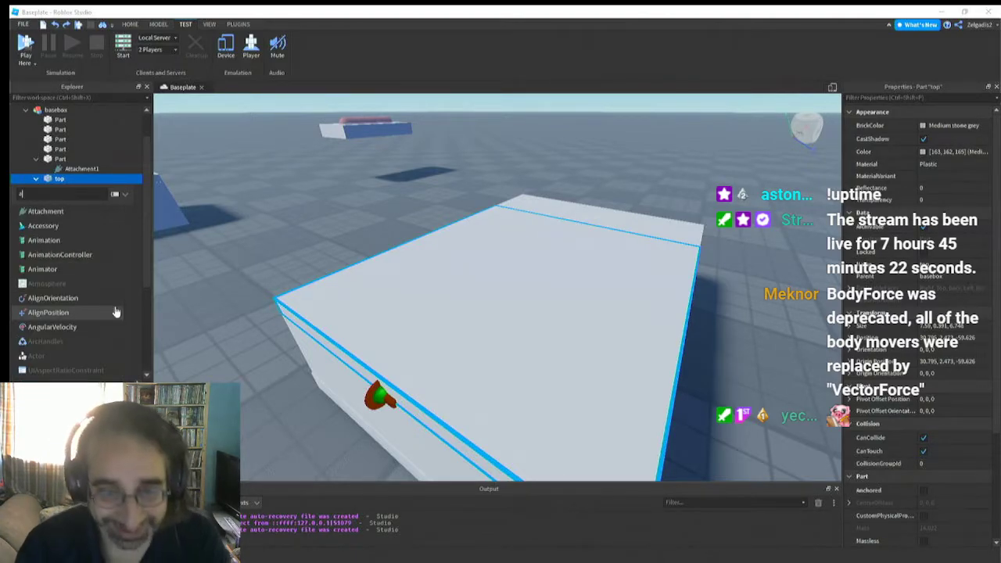
pyautogui.click(39, 210)
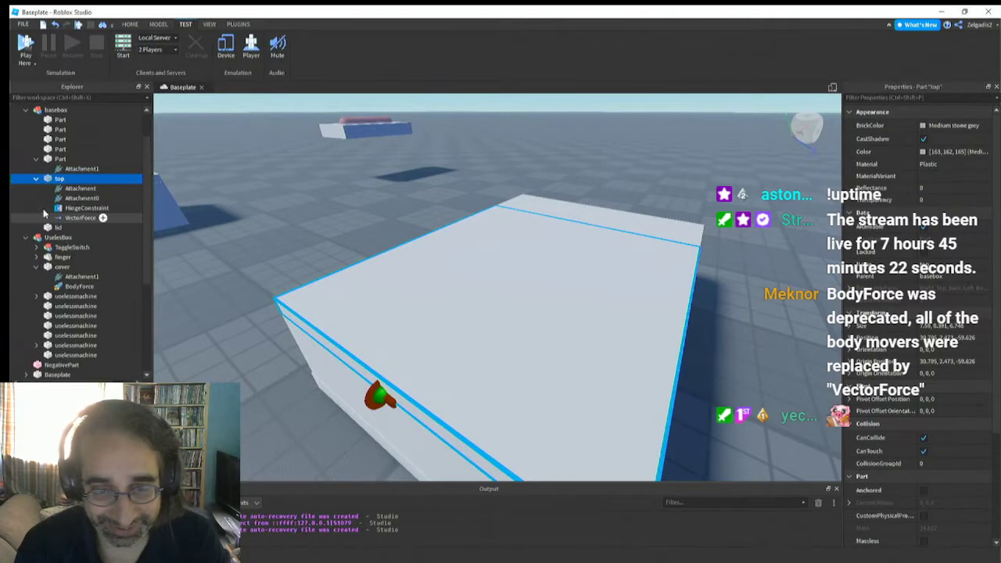
pyautogui.click(85, 189)
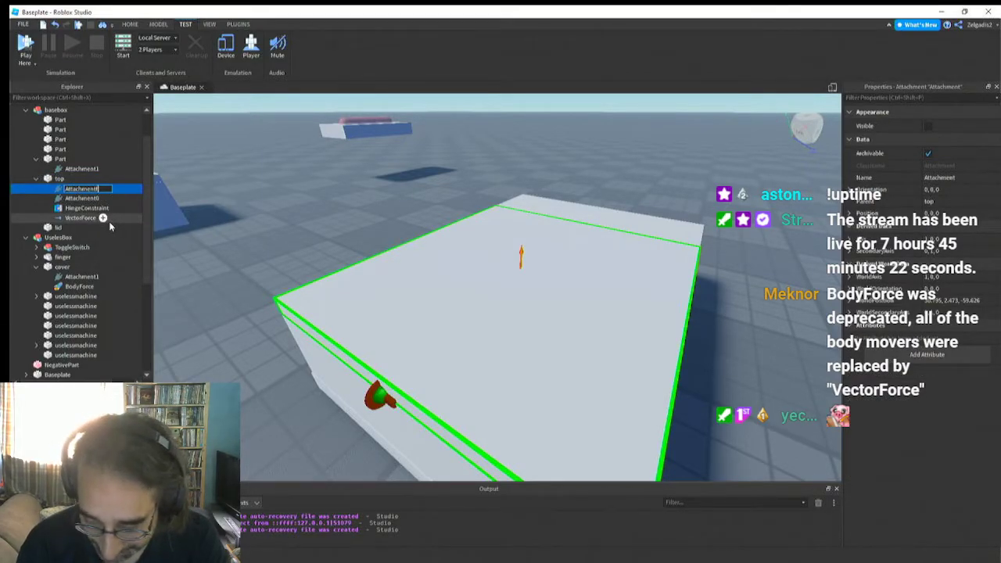
pyautogui.write('force')
pyautogui.press('Return')
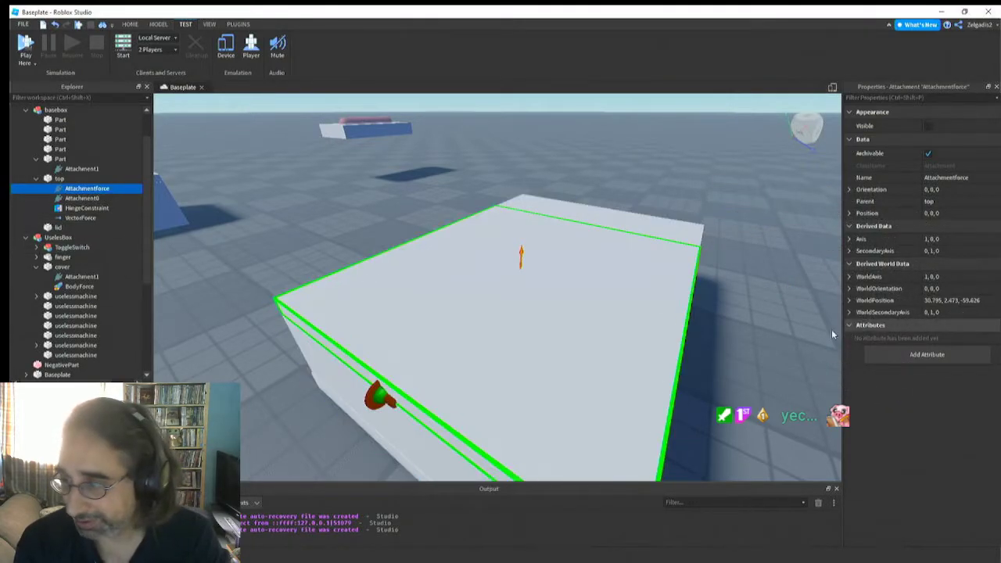
# Assign Attachmentforce as Attachment0 of the top part's VectorForce
pyautogui.click(79, 218)
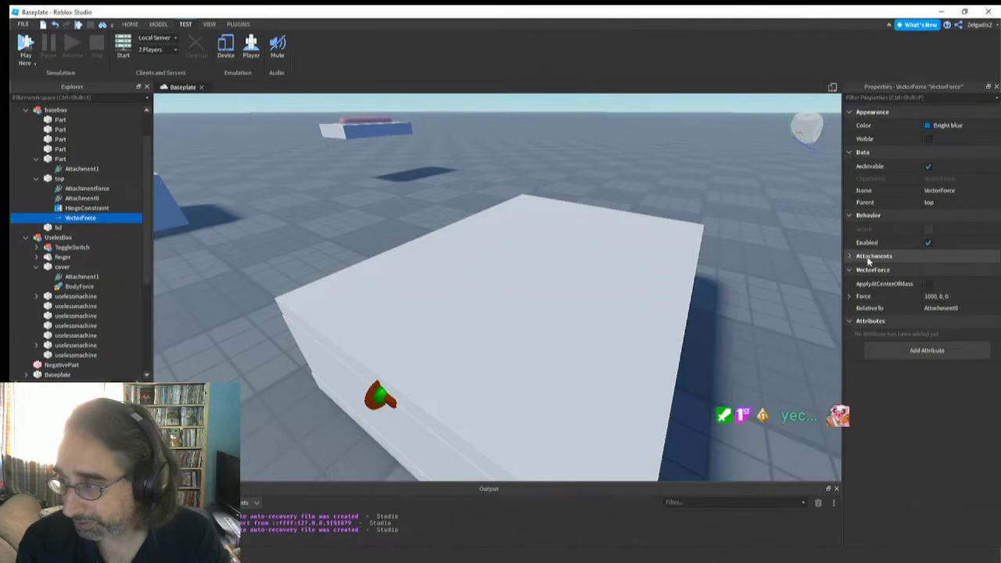
pyautogui.click(931, 270)
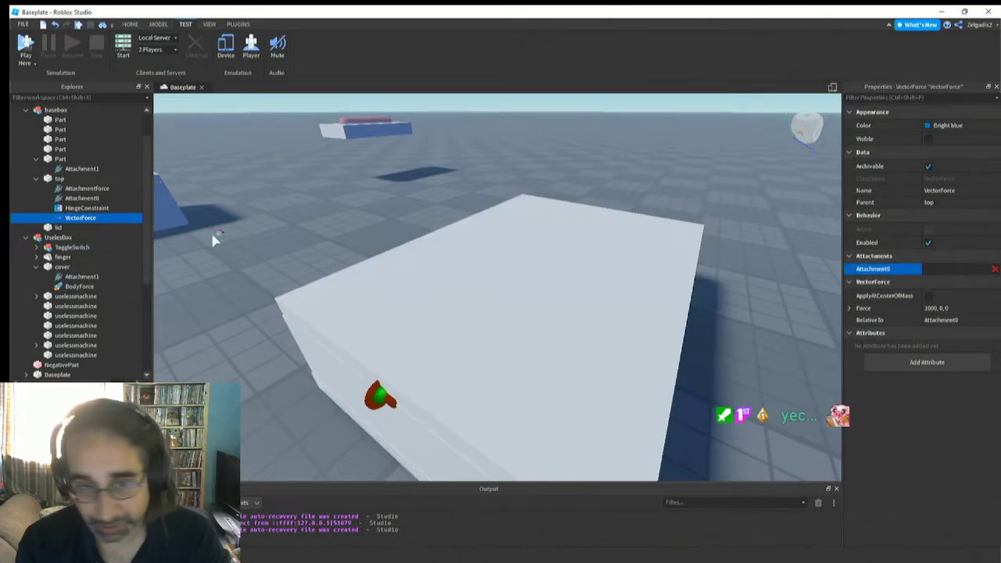
pyautogui.click(86, 189)
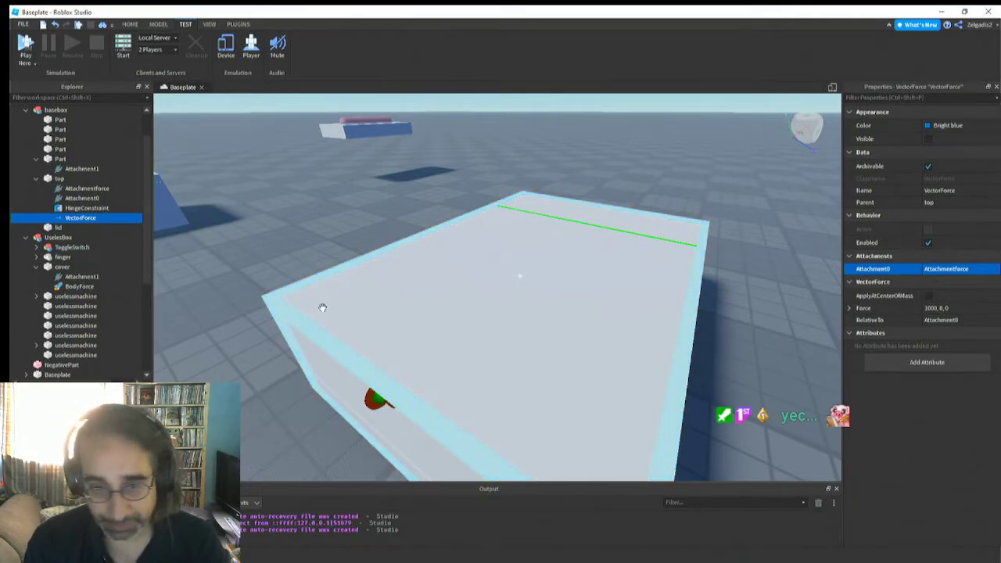
# Examine the new box's top from several distances and angles, and select the top part
pyautogui.moveTo(402, 277); pyautogui.dragTo(402, 277, button='right')
pyautogui.scroll(-3, 402, 278)
pyautogui.scroll(3, 402, 278)
pyautogui.scroll(-3, 402, 278)
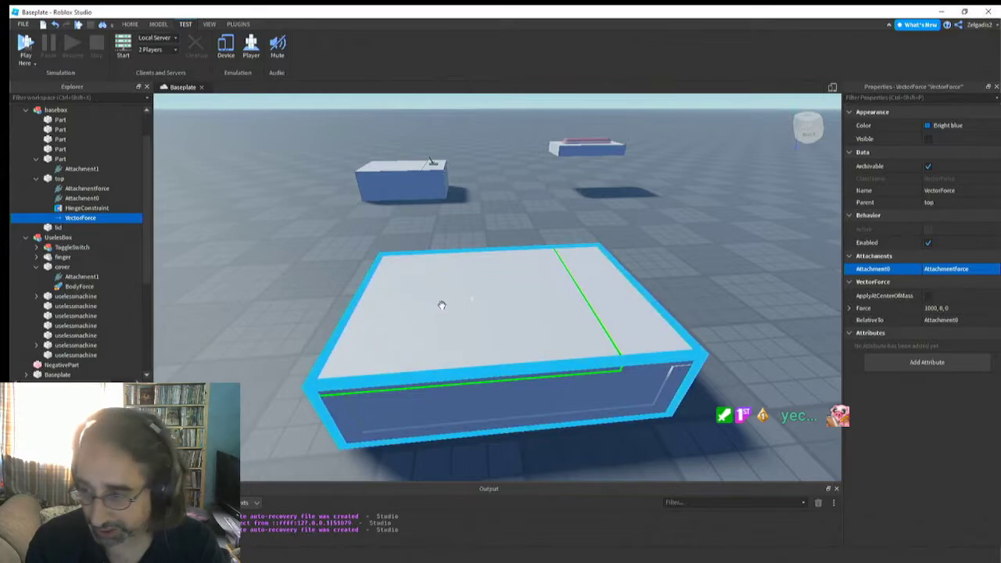
pyautogui.scroll(3, 442, 305)
pyautogui.scroll(-3, 442, 305)
pyautogui.moveTo(442, 305); pyautogui.dragTo(442, 305, button='right')
pyautogui.scroll(3, 442, 305)
pyautogui.click(366, 219)
pyautogui.moveTo(362, 220); pyautogui.dragTo(368, 239, button='right')
pyautogui.click(368, 242)
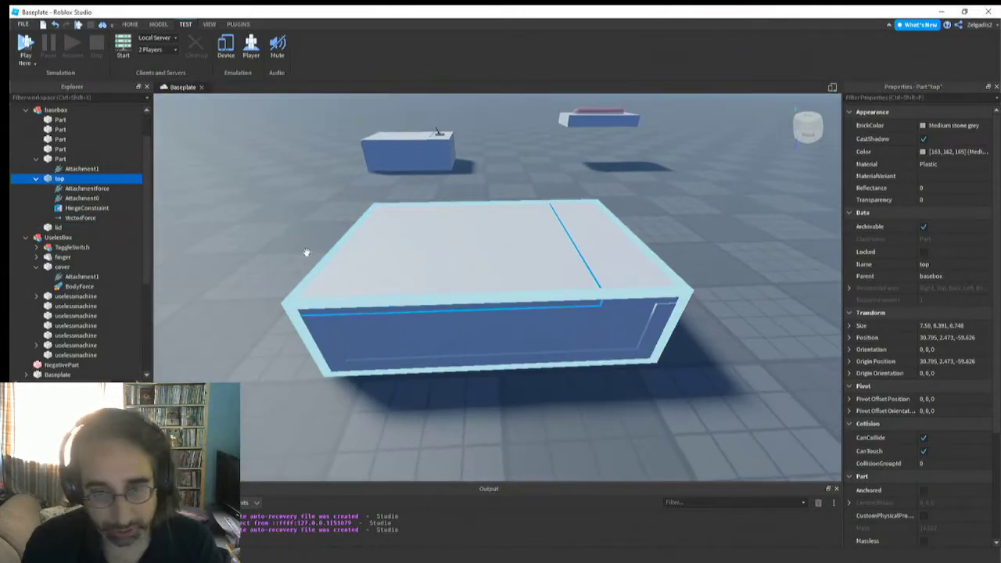
# Set the Force of the top part's VectorForce to 0, 111, 0
pyautogui.click(82, 218)
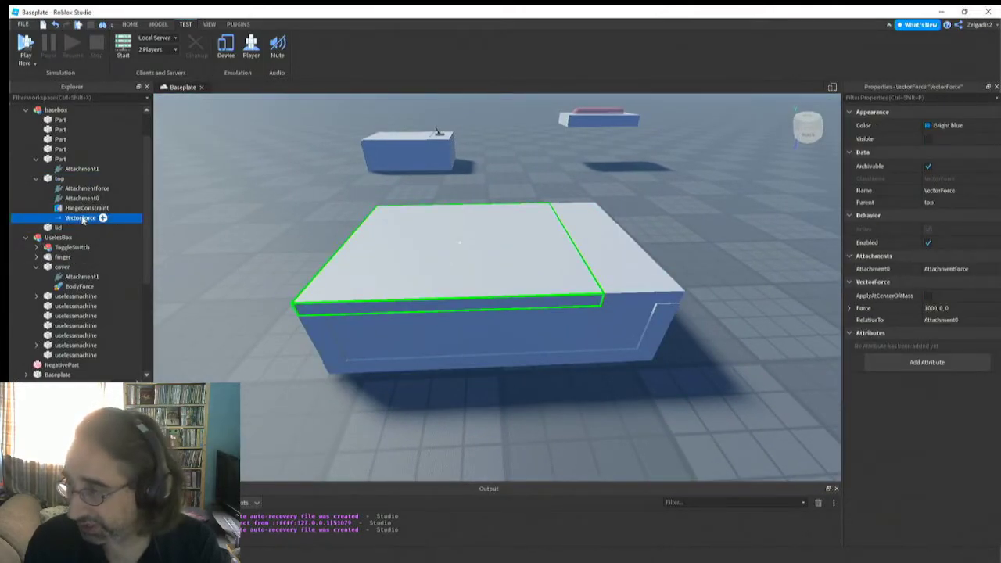
pyautogui.click(956, 307)
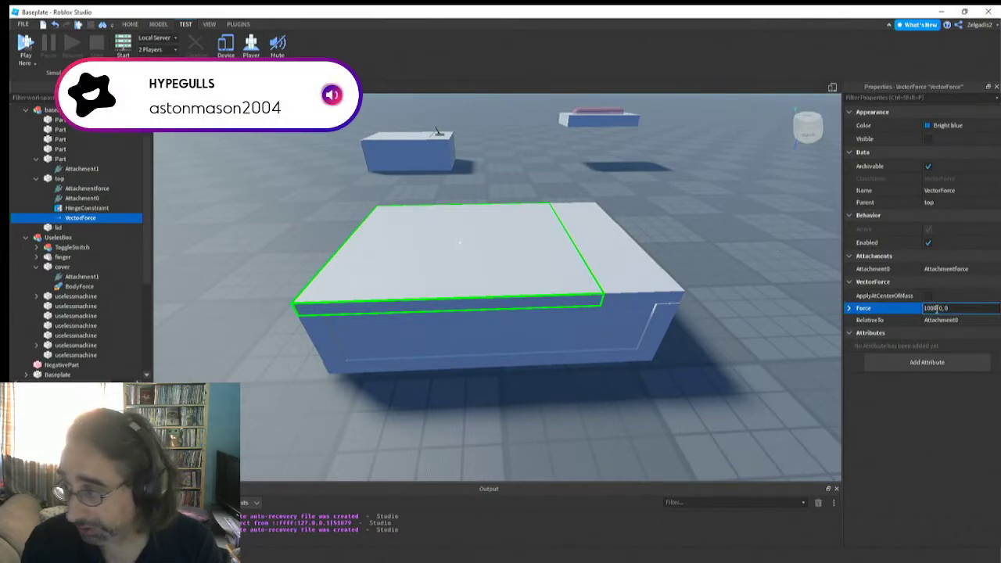
pyautogui.moveTo(938, 309); pyautogui.dragTo(908, 311)
pyautogui.write('0')
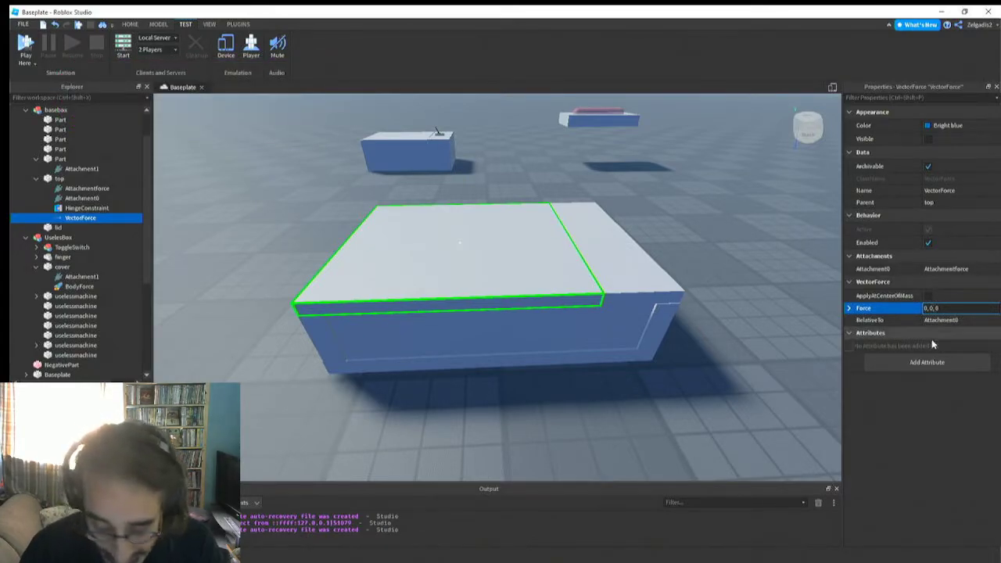
pyautogui.click(930, 309)
pyautogui.write('11')
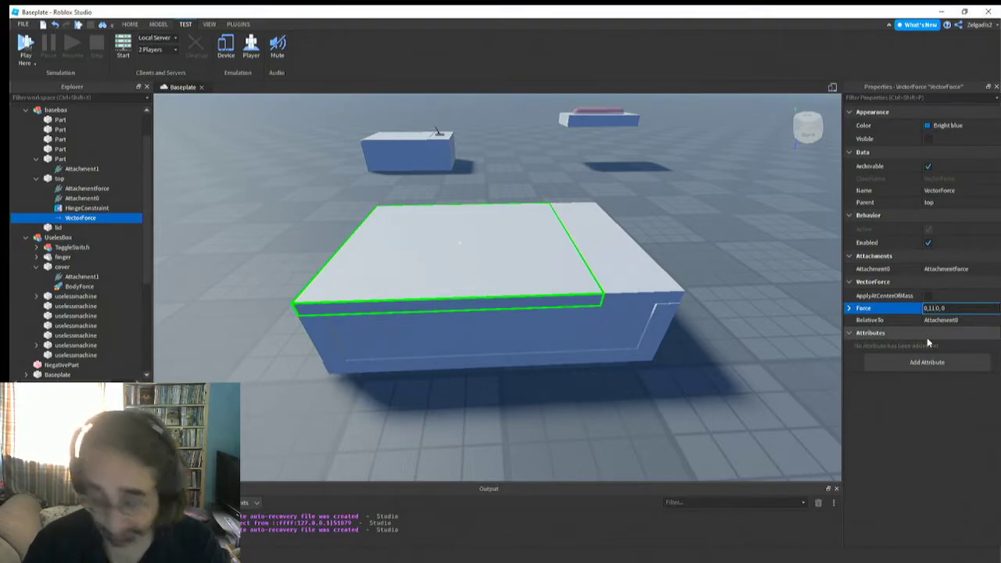
pyautogui.write('1')
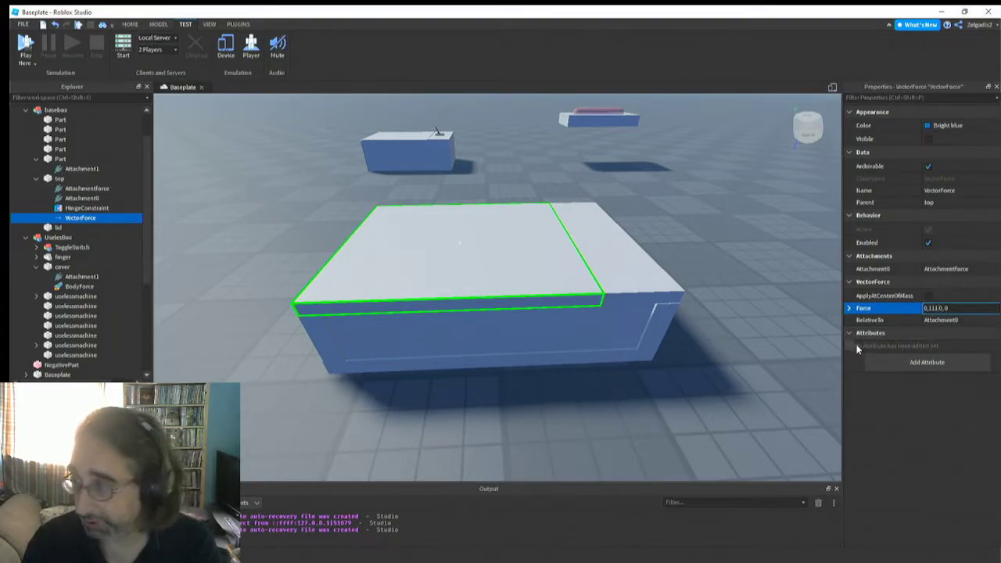
pyautogui.press('Return')
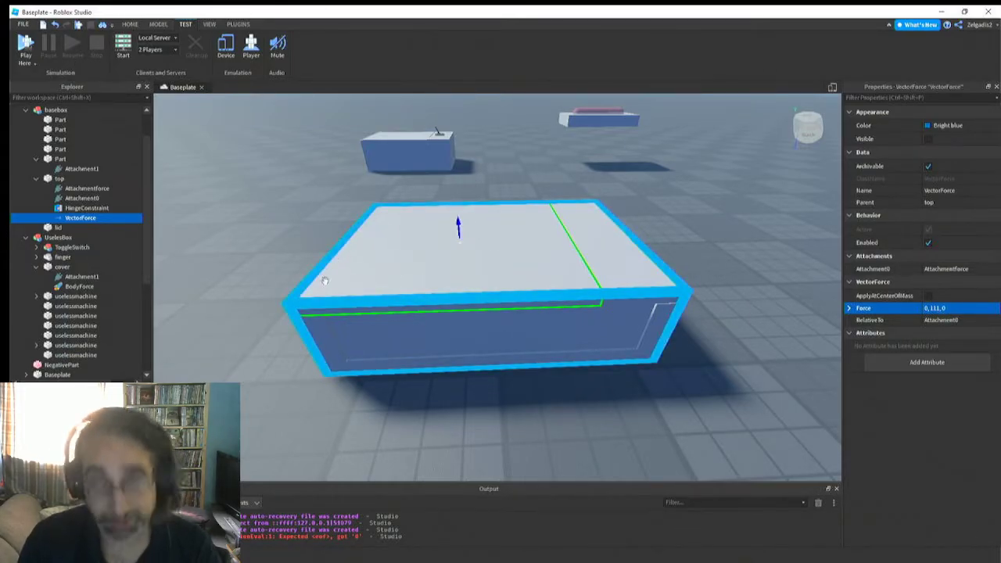
# Run the simulation without a player to test the box's hinged top, and stop it
pyautogui.click(33, 63)
pyautogui.click(32, 99)
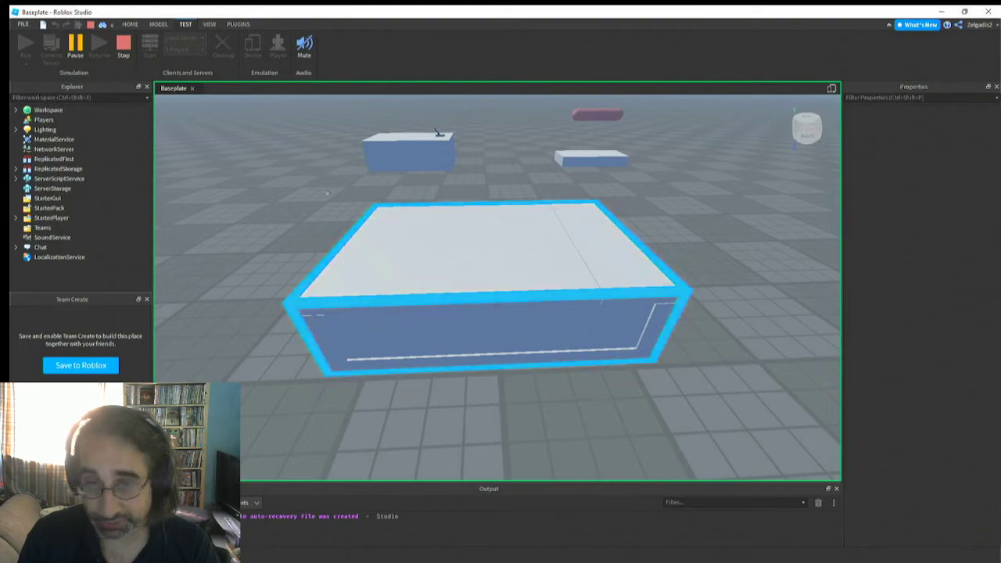
pyautogui.click(123, 48)
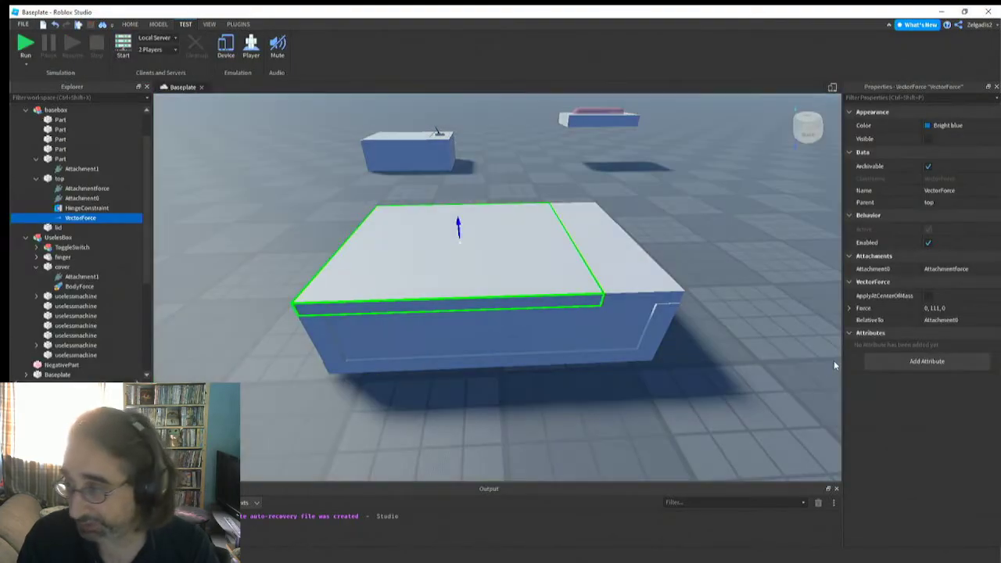
# Set the Force of the top part's VectorForce to 0, 11111, 0 and test it in a simulation run
pyautogui.click(939, 309)
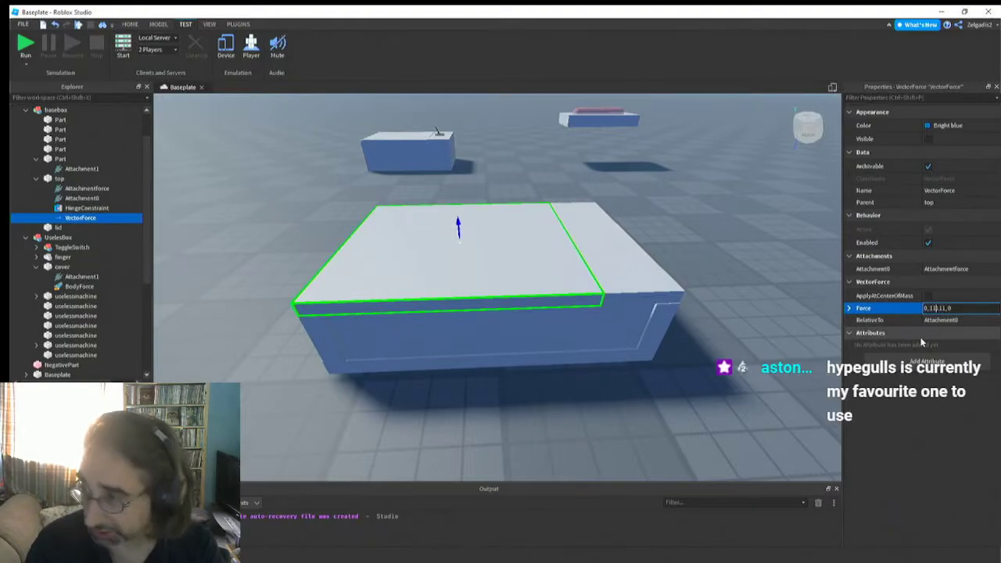
pyautogui.write('11')
pyautogui.press('Return')
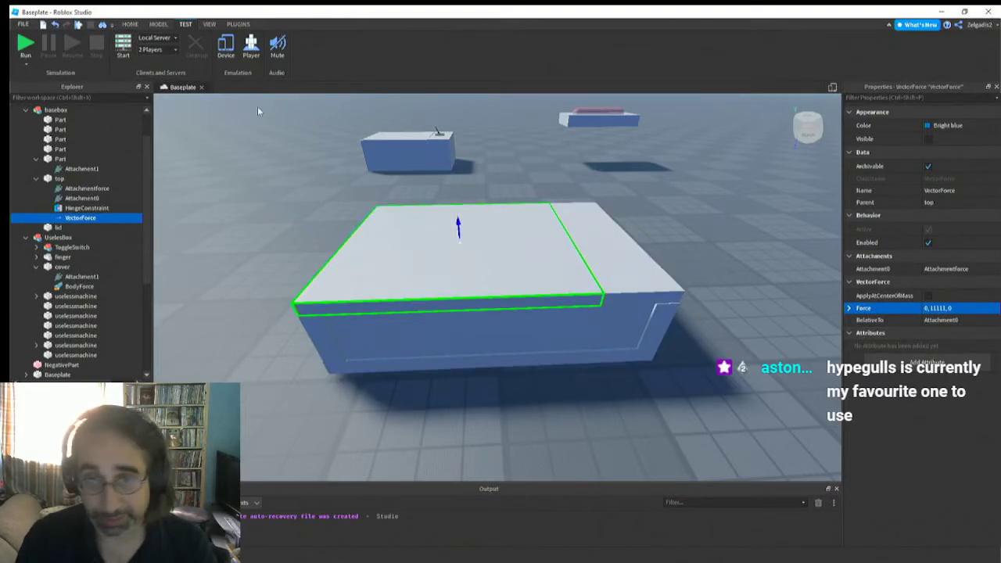
pyautogui.press('F8')
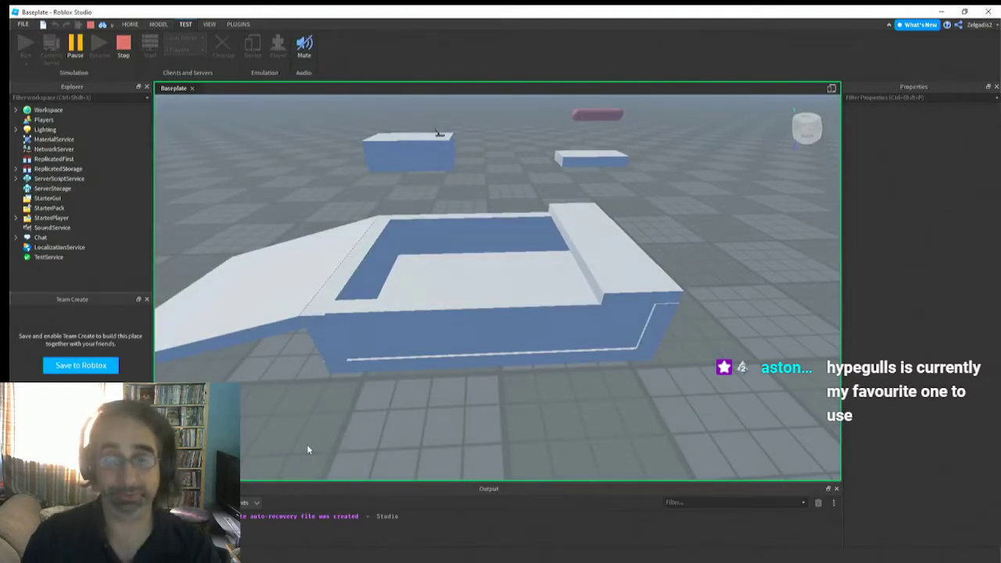
pyautogui.click(123, 49)
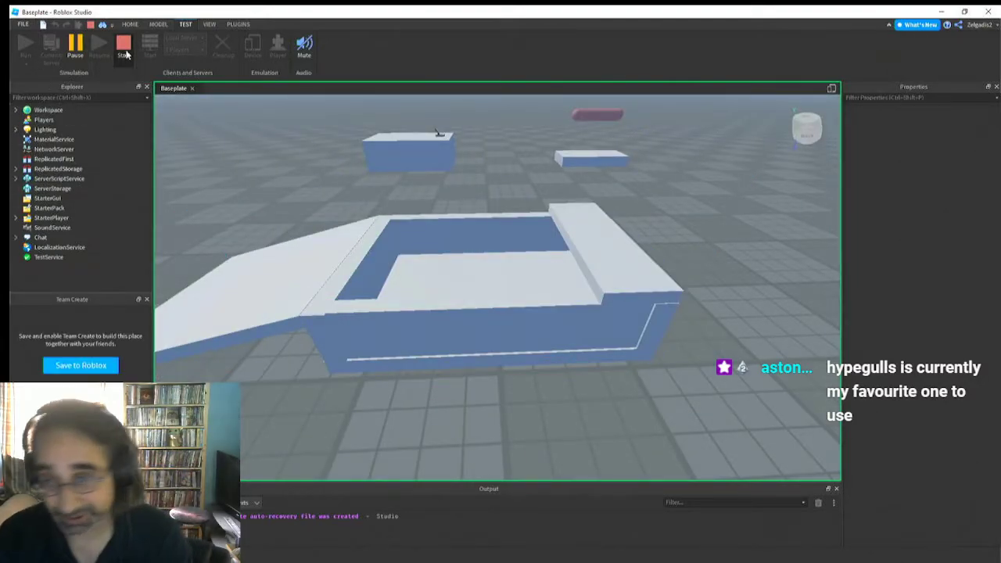
# Reduce the VectorForce's Force to 0, 1111, 0 and test the top in a simulation run
pyautogui.click(937, 308)
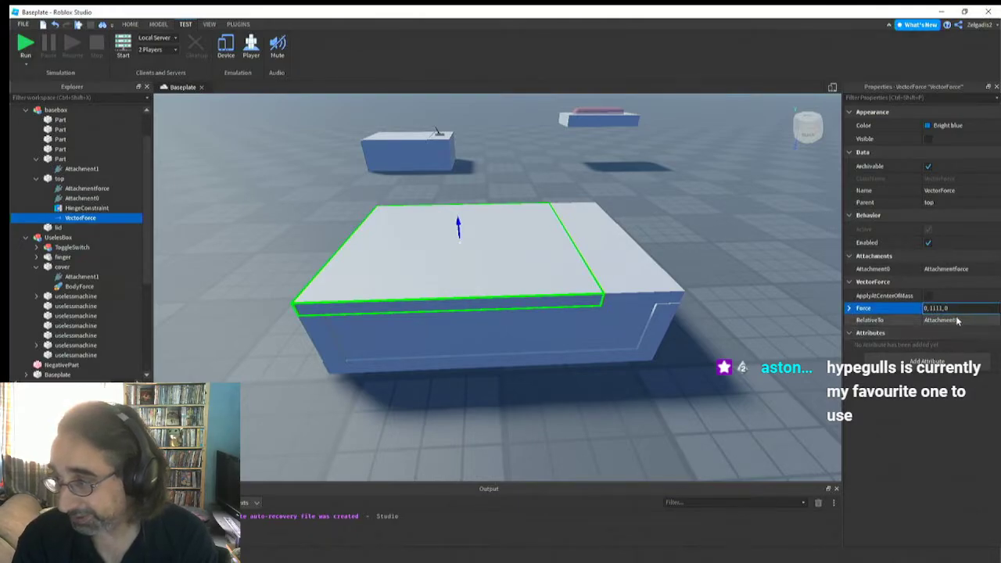
pyautogui.click(23, 47)
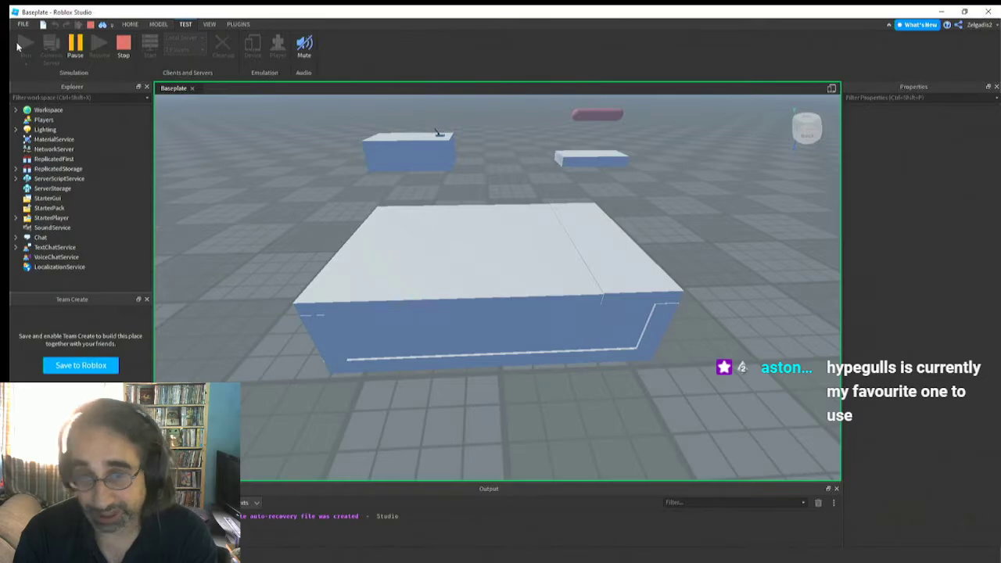
pyautogui.click(123, 49)
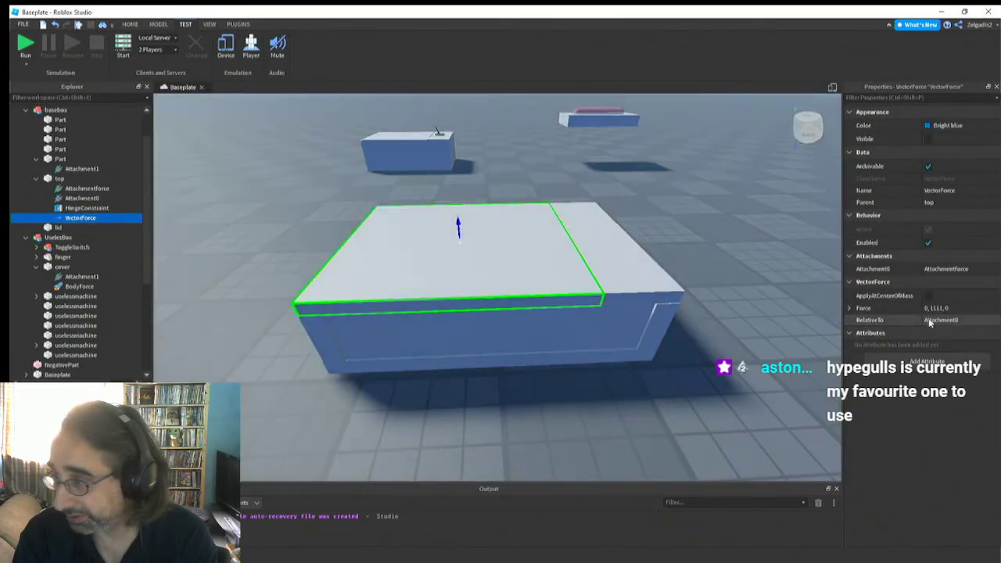
# Raise the VectorForce's Force to 0, 6111, 0 and test the top in a simulation run
pyautogui.click(937, 309)
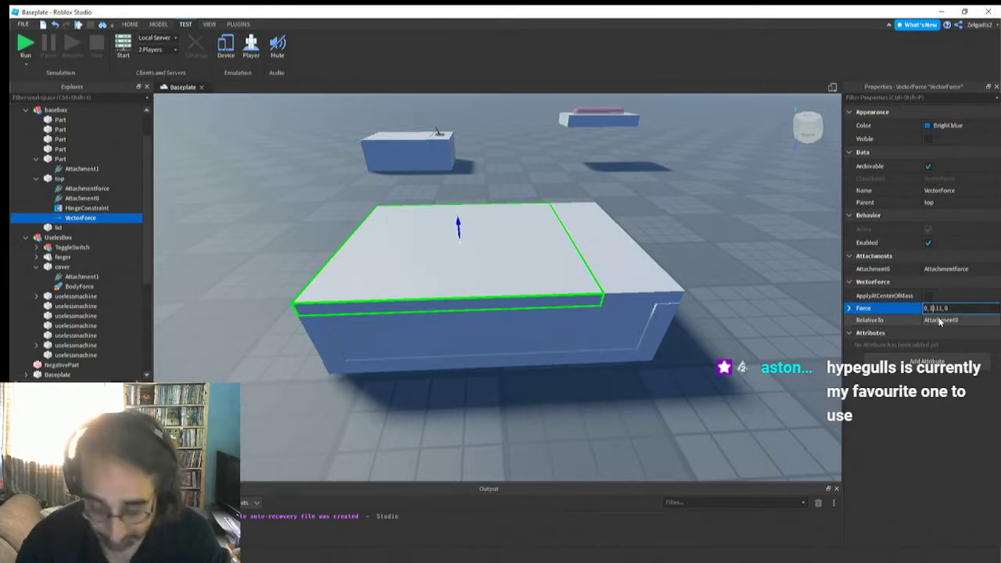
pyautogui.press('BackSpace')
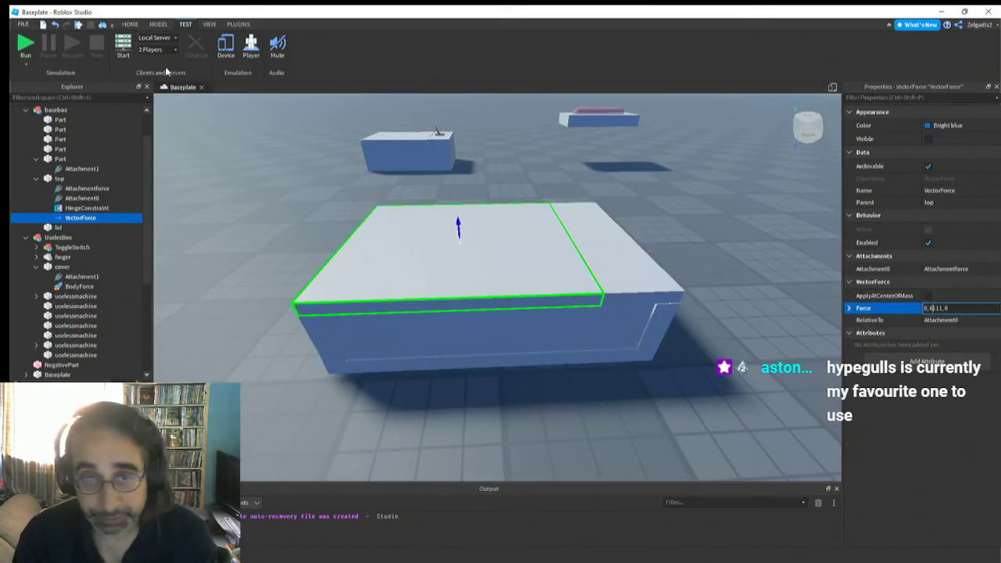
pyautogui.click(24, 47)
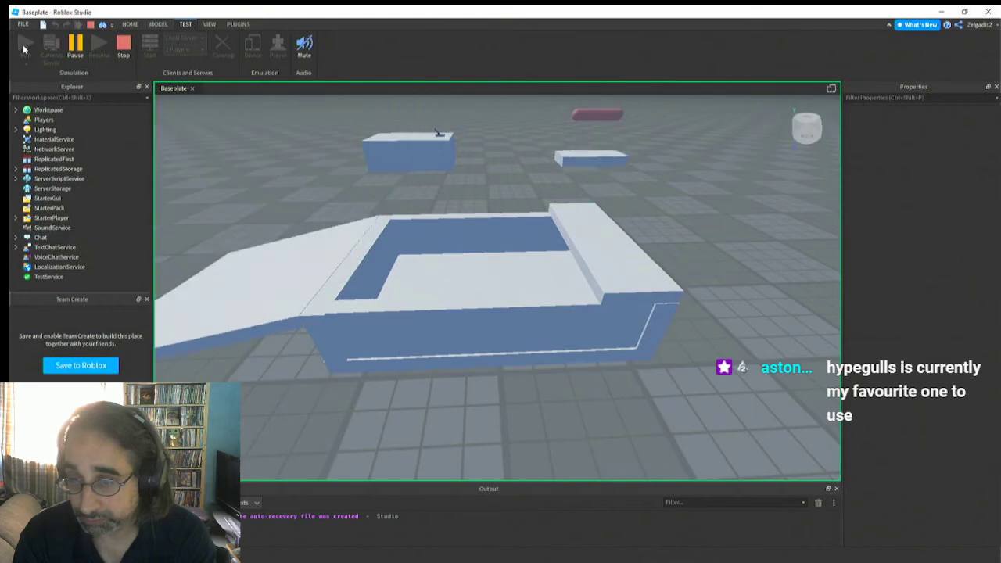
pyautogui.click(124, 50)
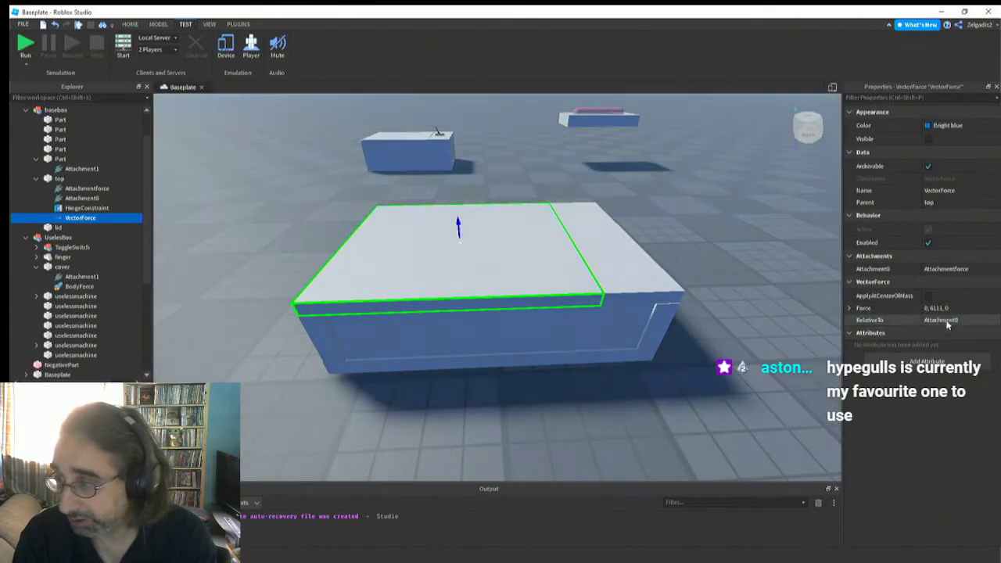
# Set the VectorForce's Force to 0, 4111, 0 and test the top in a simulation run
pyautogui.click(936, 309)
pyautogui.click(937, 308)
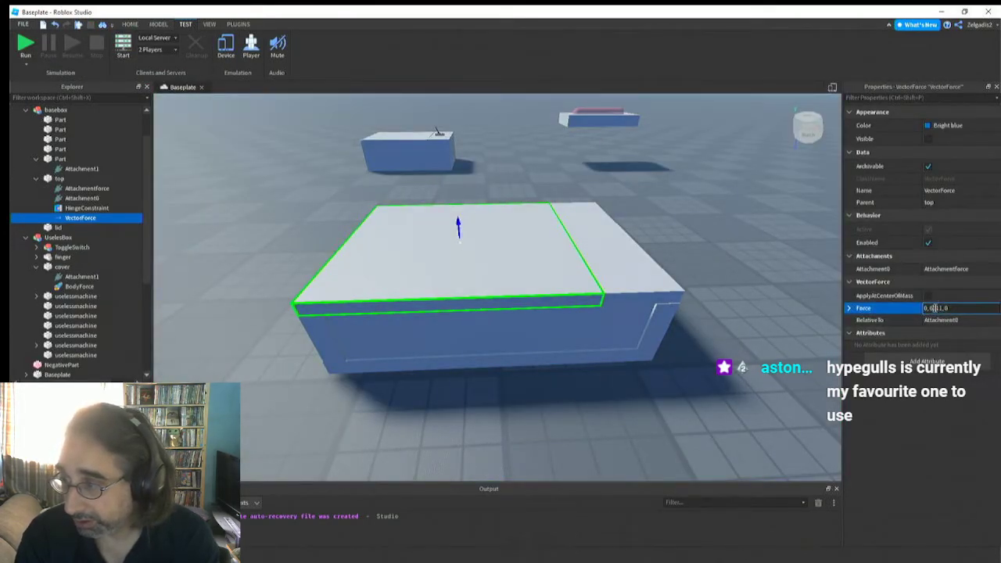
pyautogui.write('4')
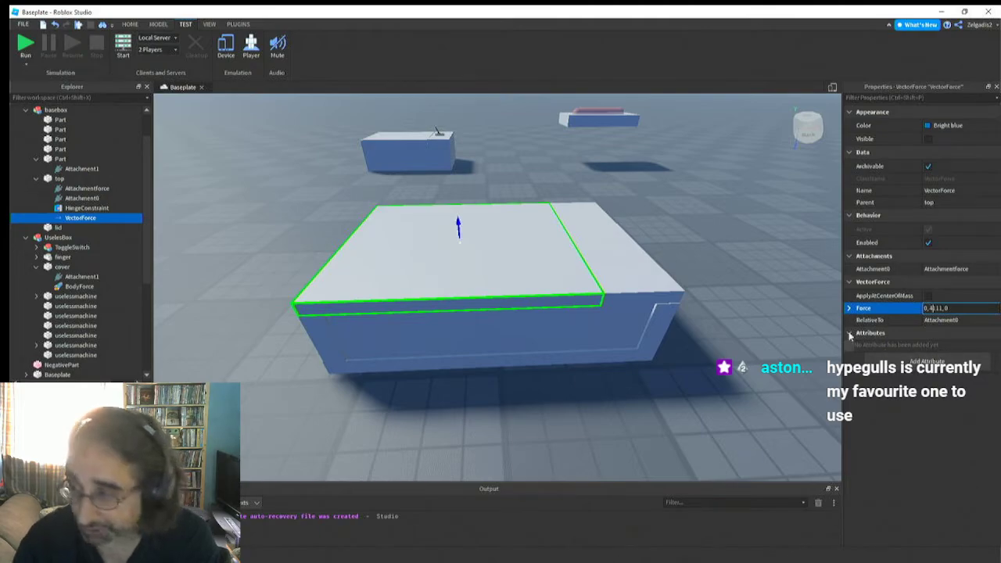
pyautogui.press('Return')
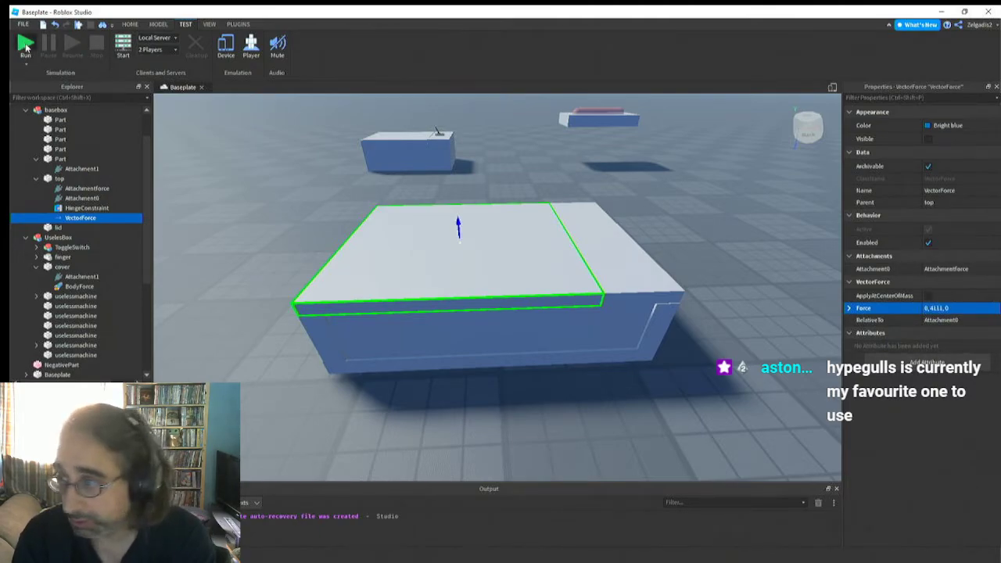
pyautogui.click(25, 45)
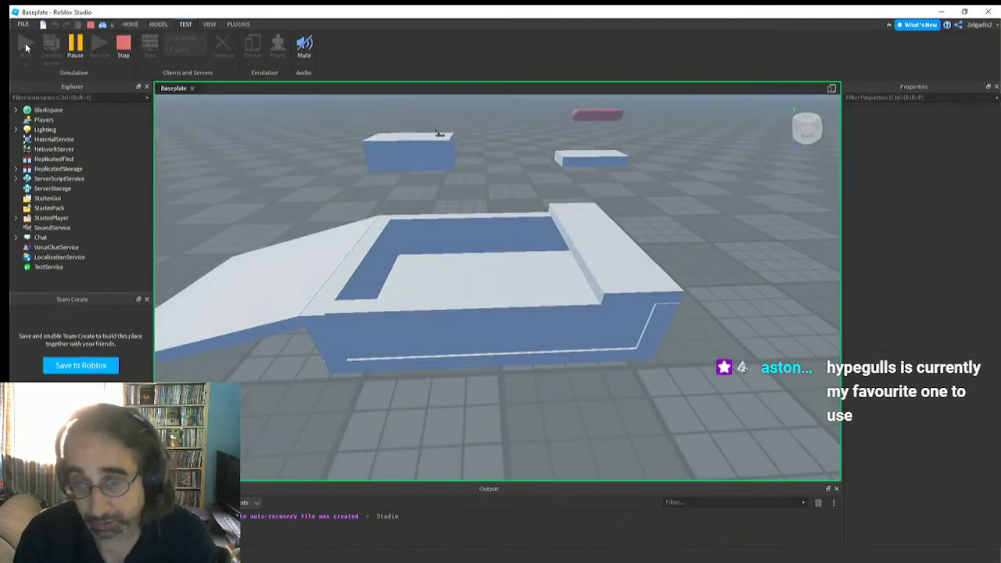
pyautogui.click(123, 47)
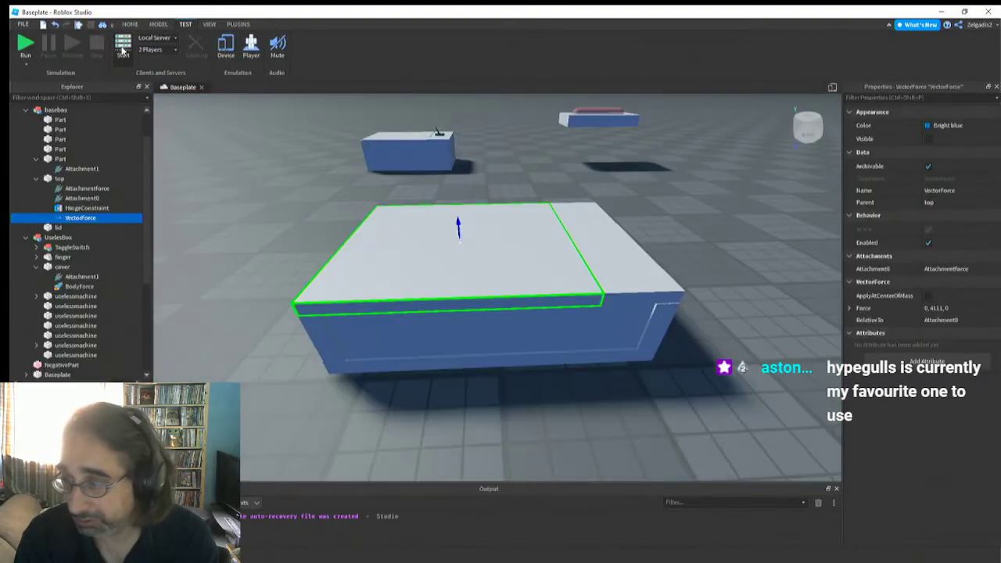
# Lower the VectorForce's Force to 0, 3111, 0 and test the top in a simulation run
pyautogui.click(941, 308)
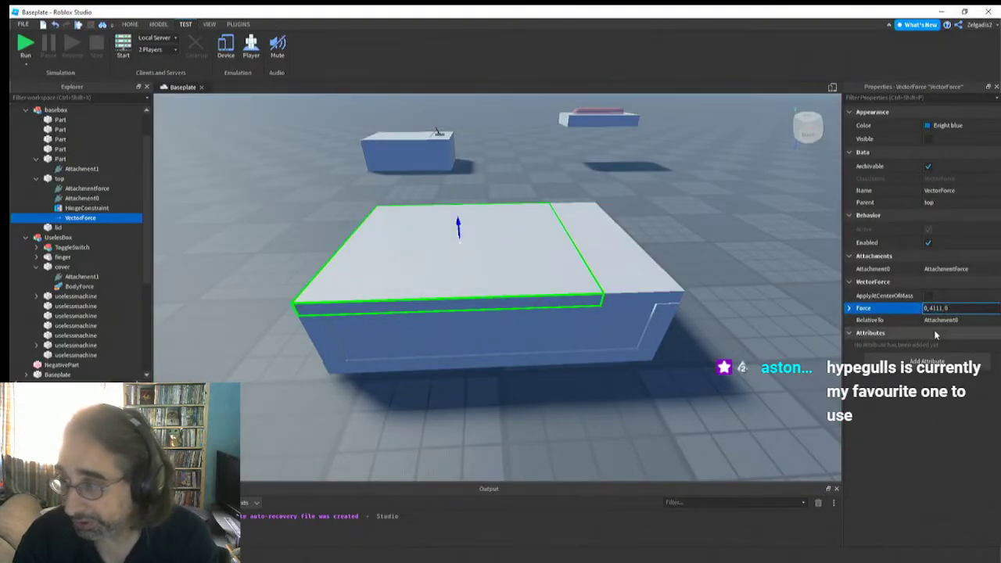
pyautogui.write('3')
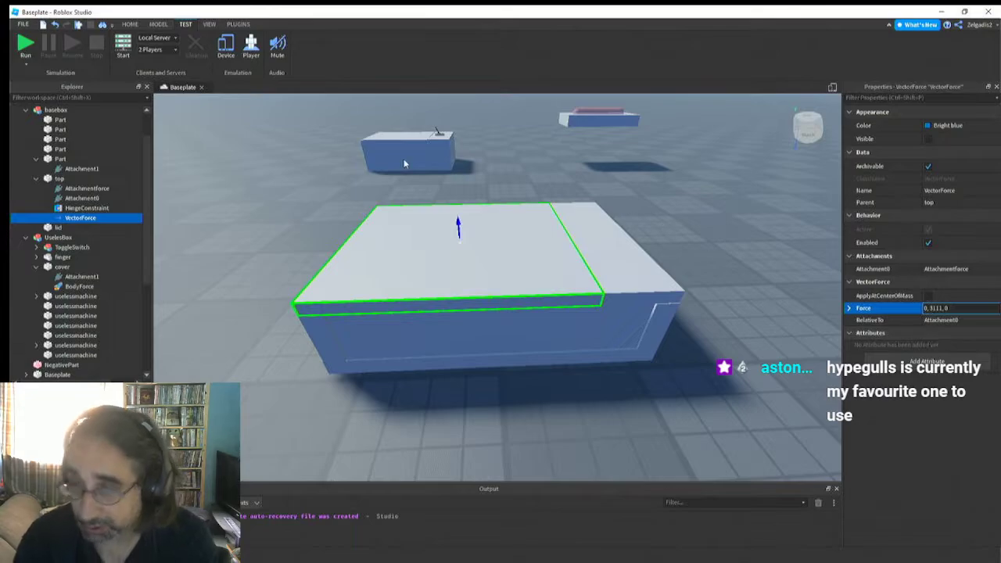
pyautogui.click(26, 45)
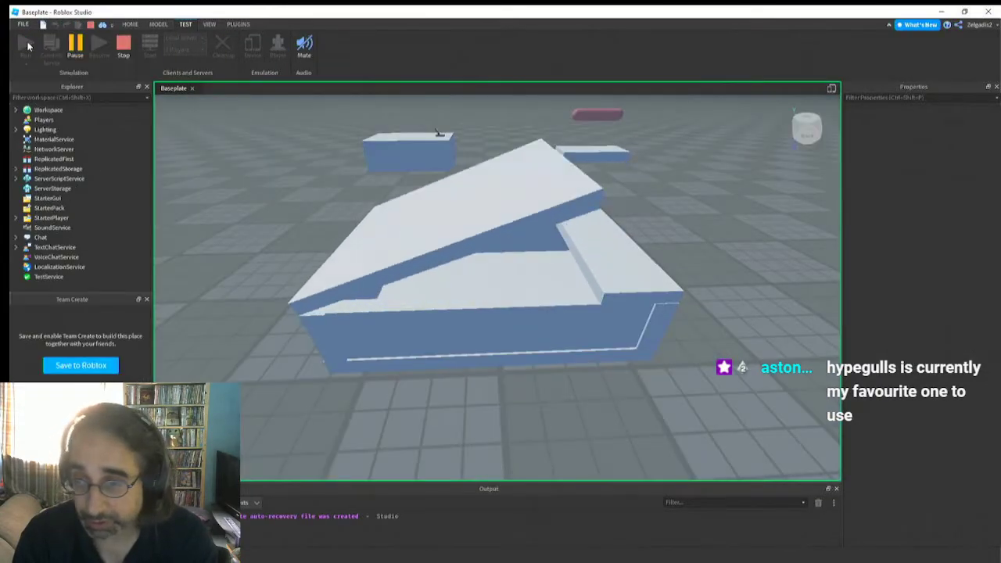
pyautogui.click(122, 47)
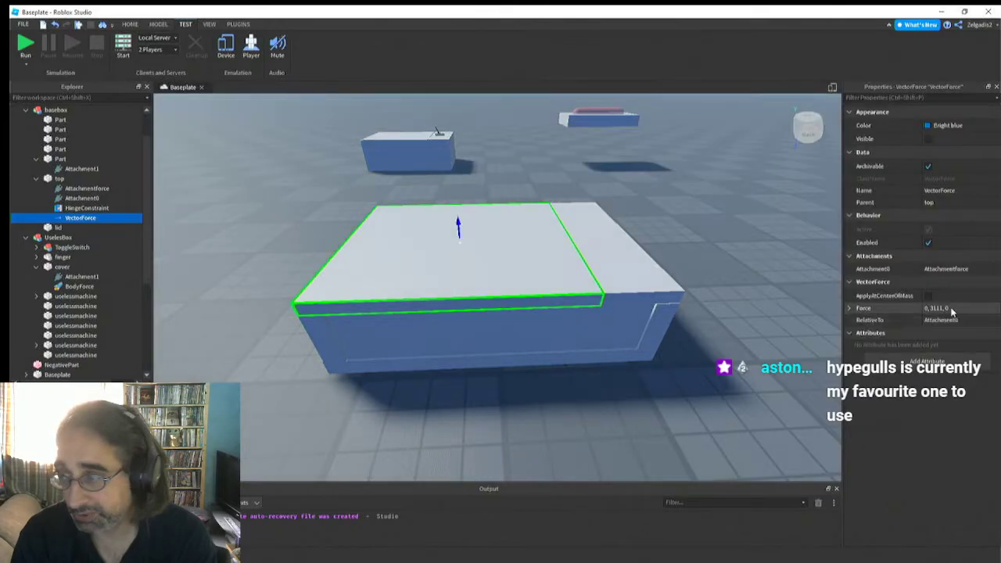
# Set the VectorForce's Force to 0, 3000, 0 and test the top in a simulation run
pyautogui.click(937, 310)
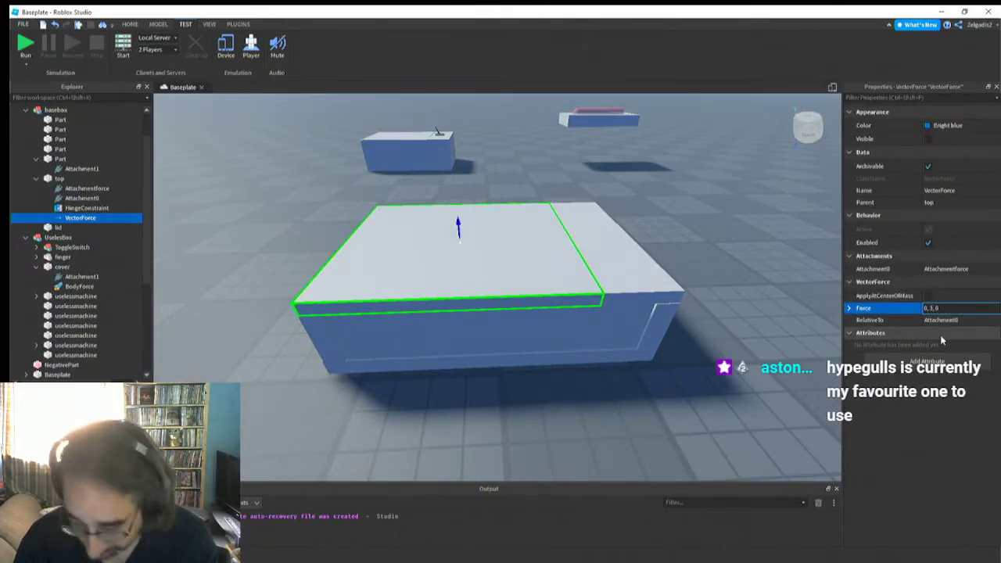
pyautogui.write('000')
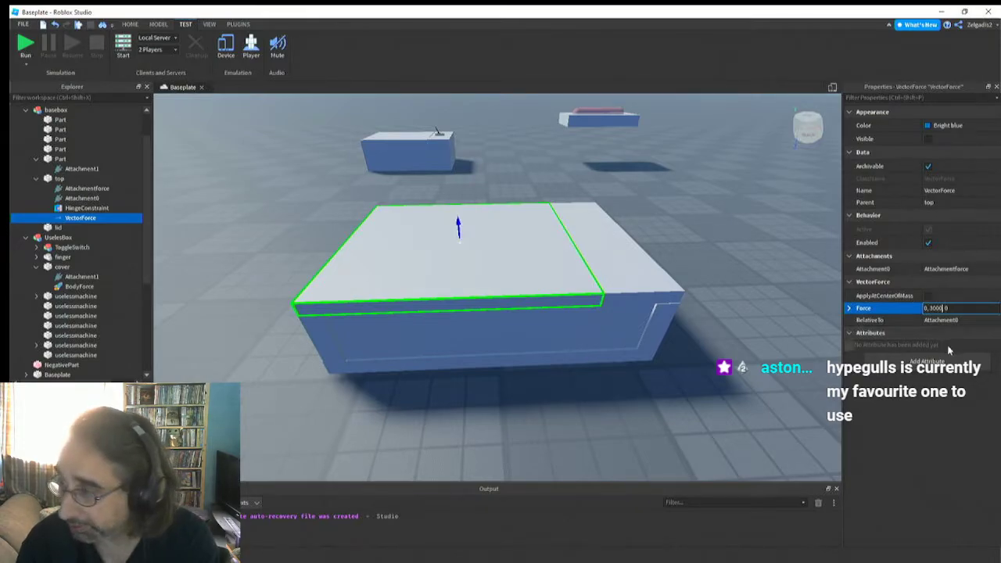
pyautogui.press('Return')
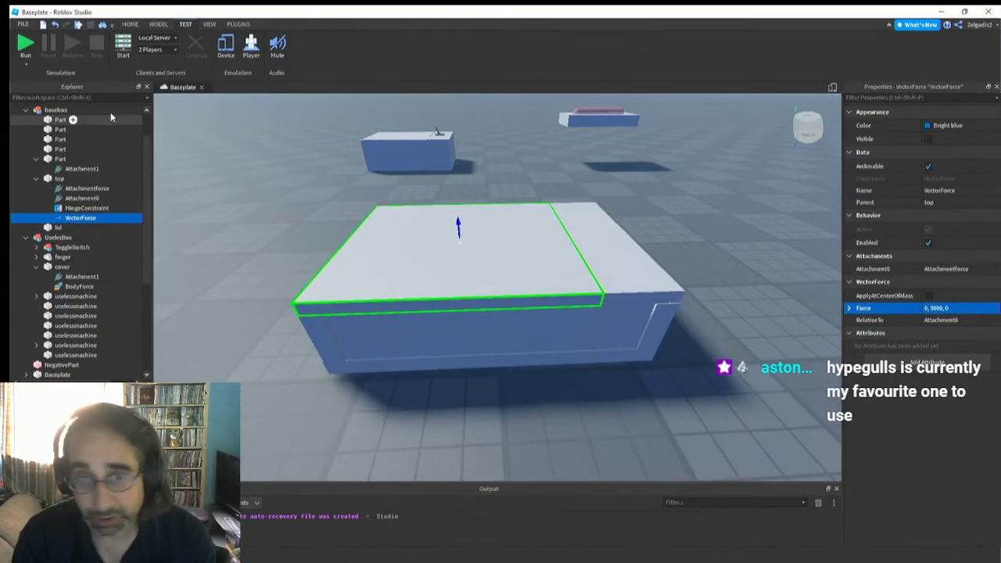
pyautogui.click(22, 47)
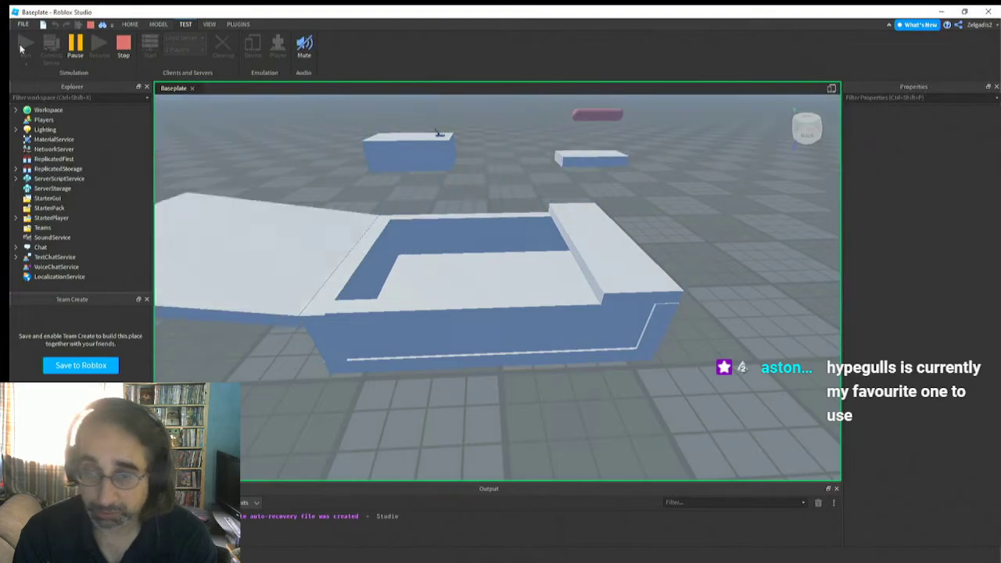
pyautogui.click(122, 44)
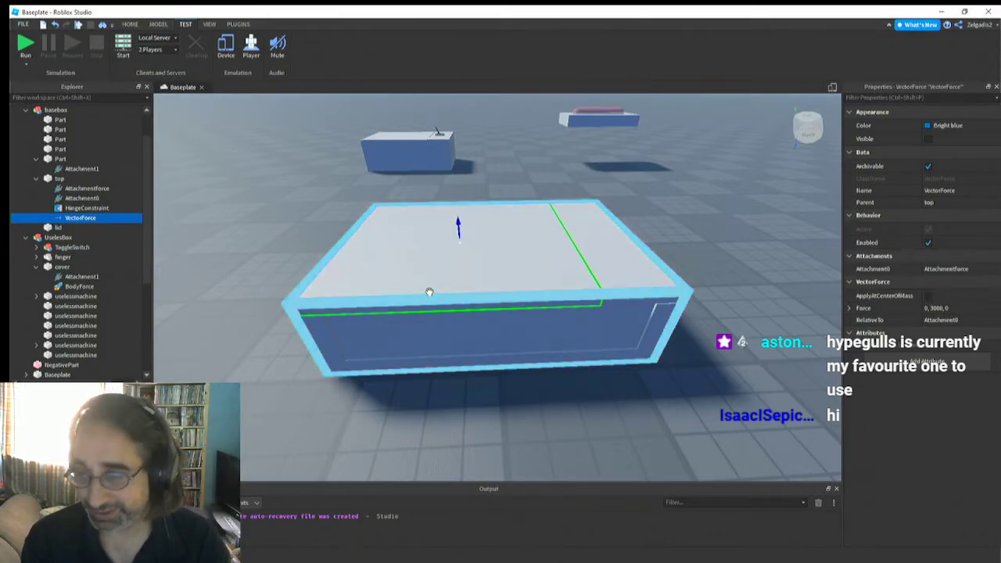
# Insert a Script into basebox's top part
pyautogui.moveTo(430, 293); pyautogui.dragTo(429, 292, button='right')
pyautogui.press('s')
pyautogui.press('w')
pyautogui.press('d')
pyautogui.press('d')
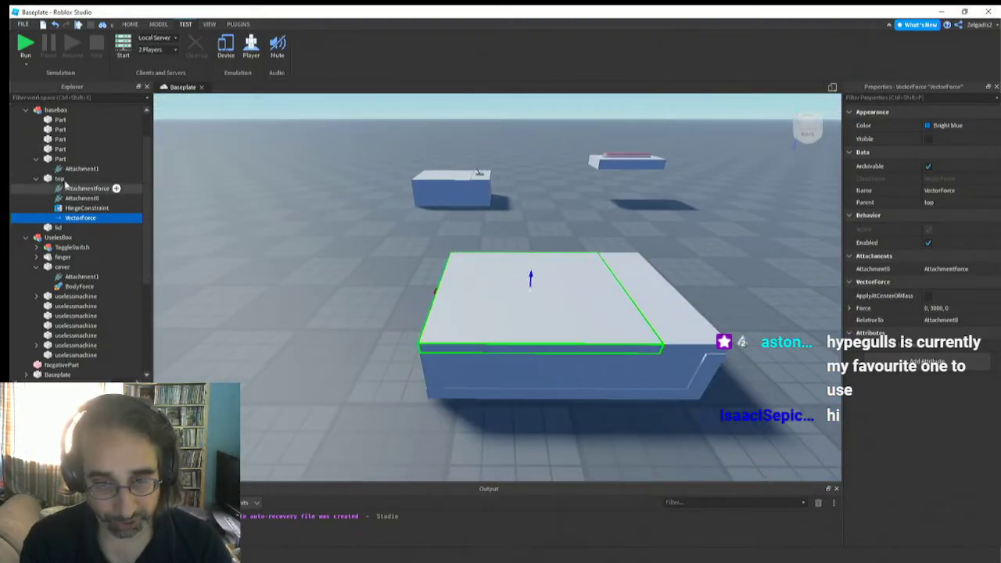
pyautogui.click(57, 179)
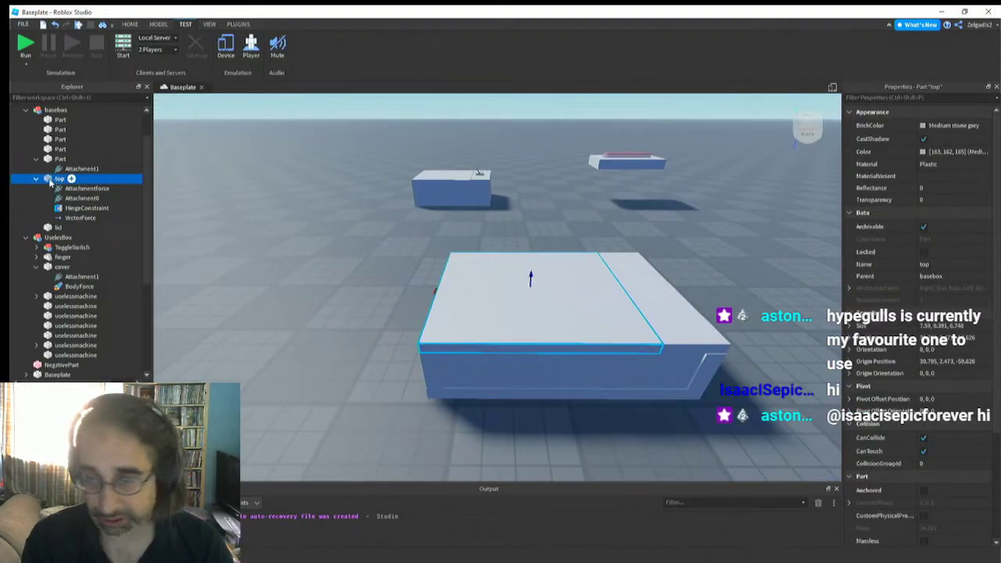
pyautogui.scroll(2, 49, 182)
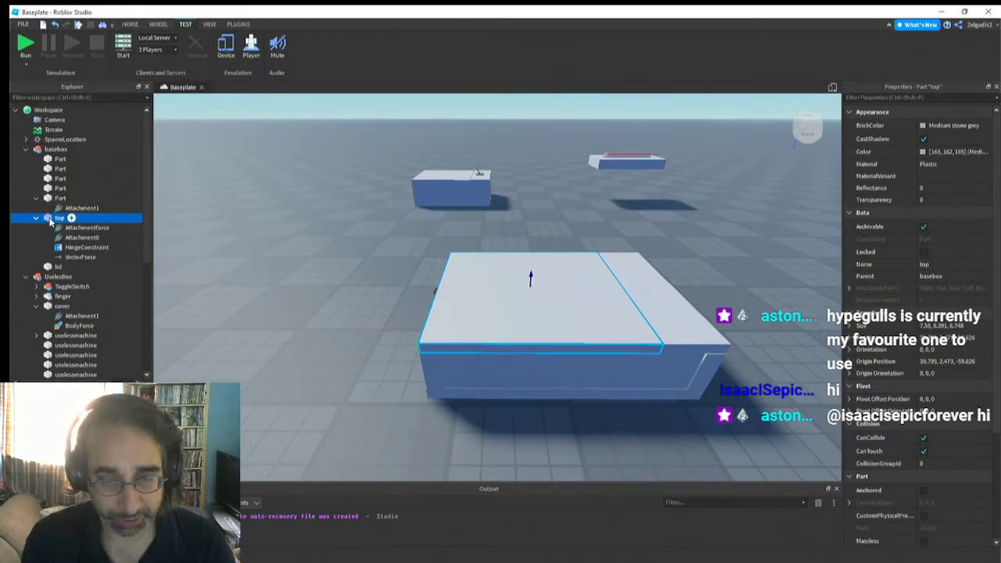
pyautogui.rightClick(50, 221)
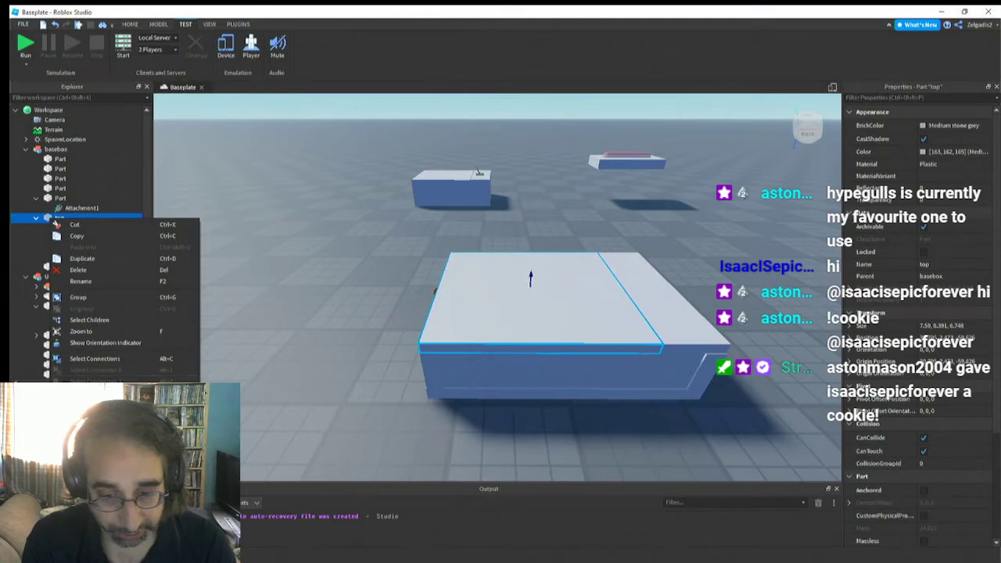
pyautogui.click(82, 409)
pyautogui.click(65, 268)
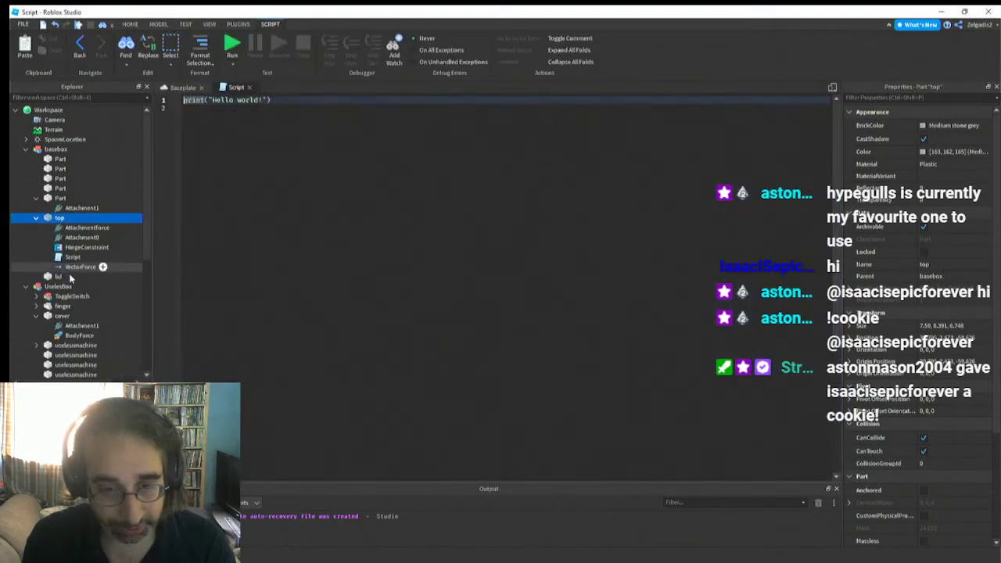
# Delete all the default code from the top part's new script
pyautogui.click(73, 258)
pyautogui.click(316, 106)
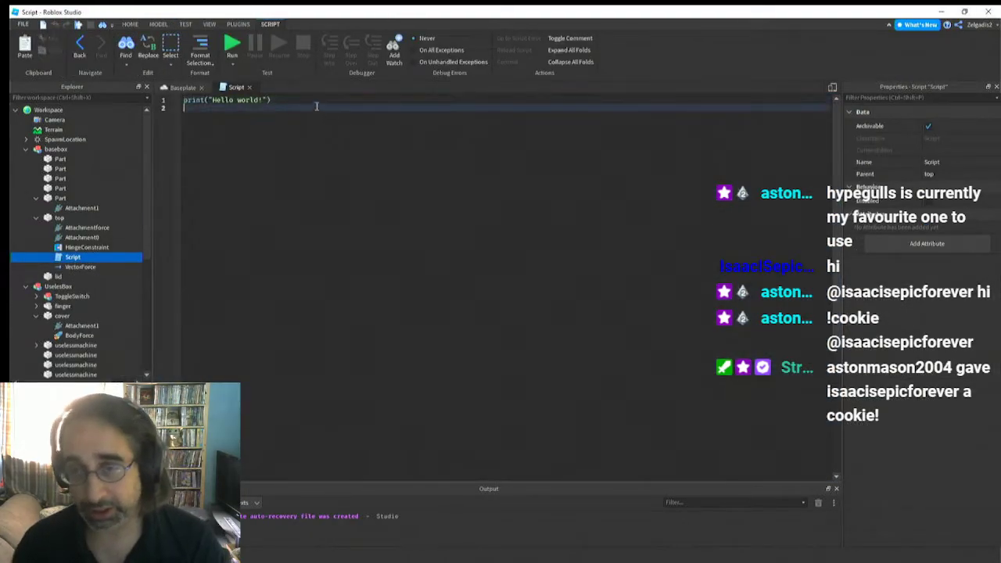
pyautogui.hotkey('ctrl', 'a')
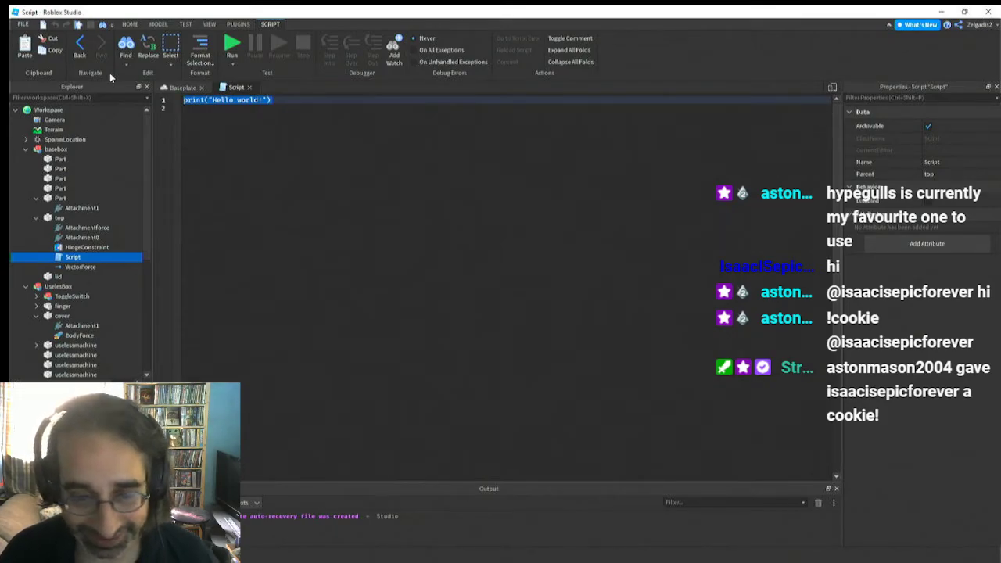
pyautogui.press('BackSpace')
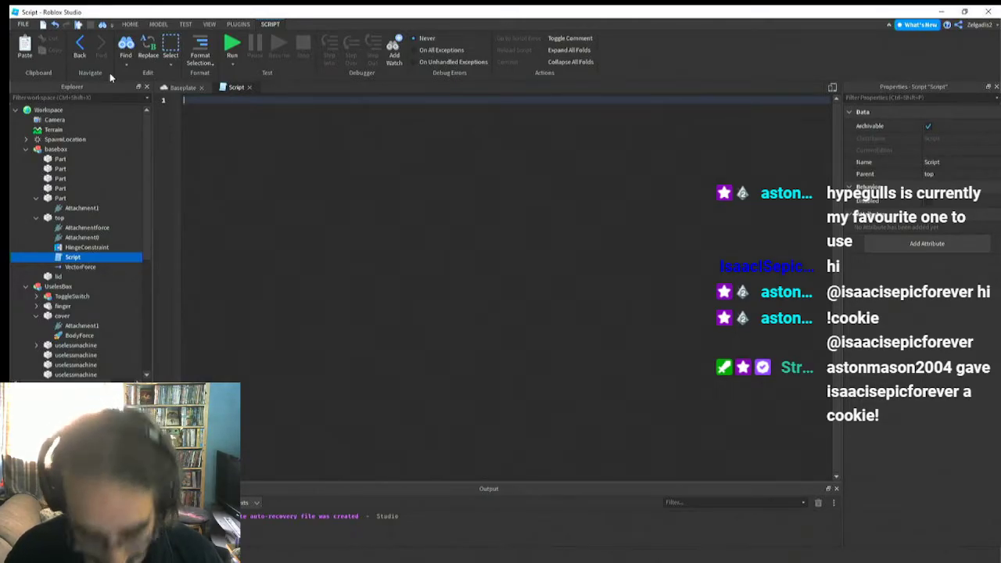
# Start the script's first line with the reference script.Parent.VectorForce
pyautogui.write('sc')
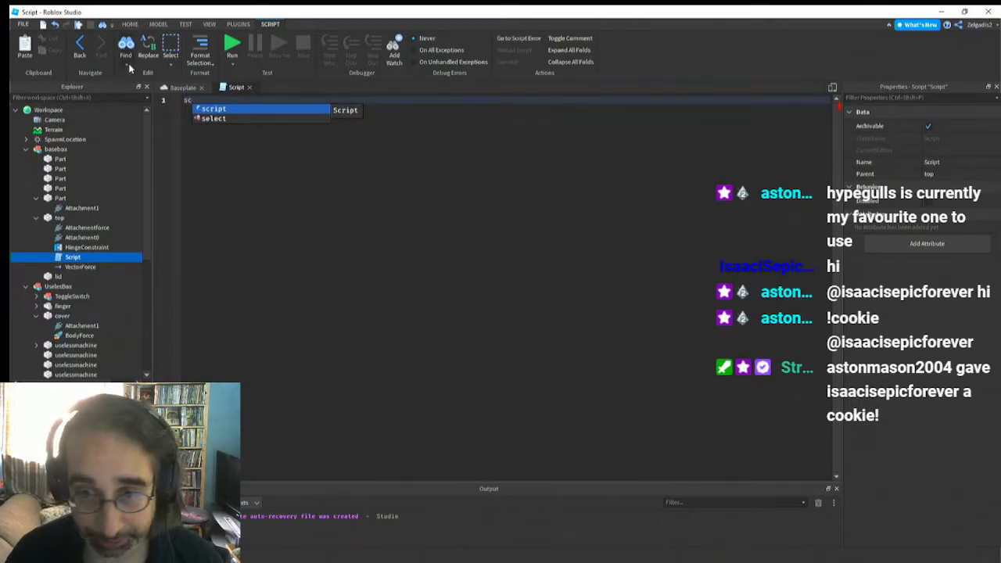
pyautogui.press('Tab')
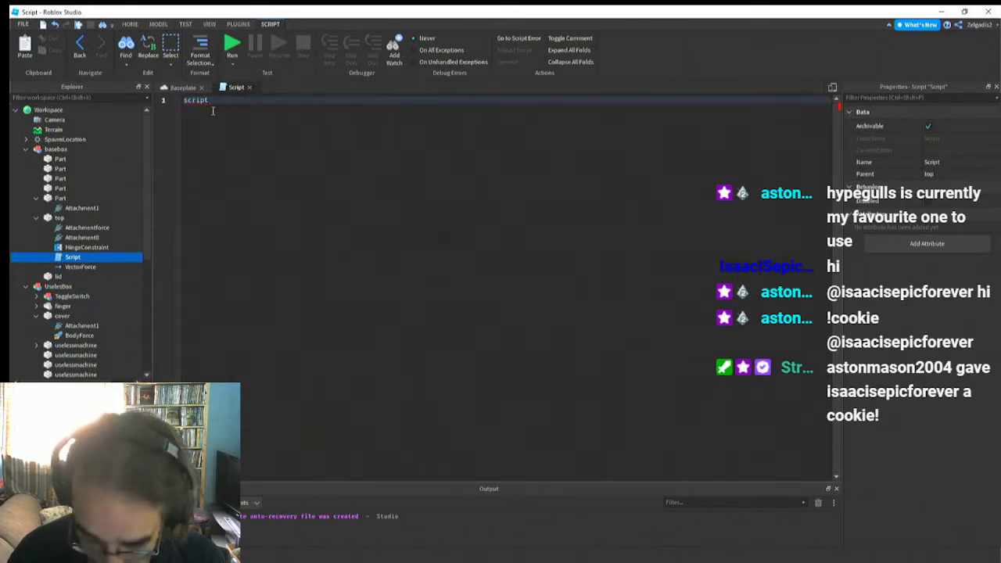
pyautogui.write('.Pa')
pyautogui.press('Tab')
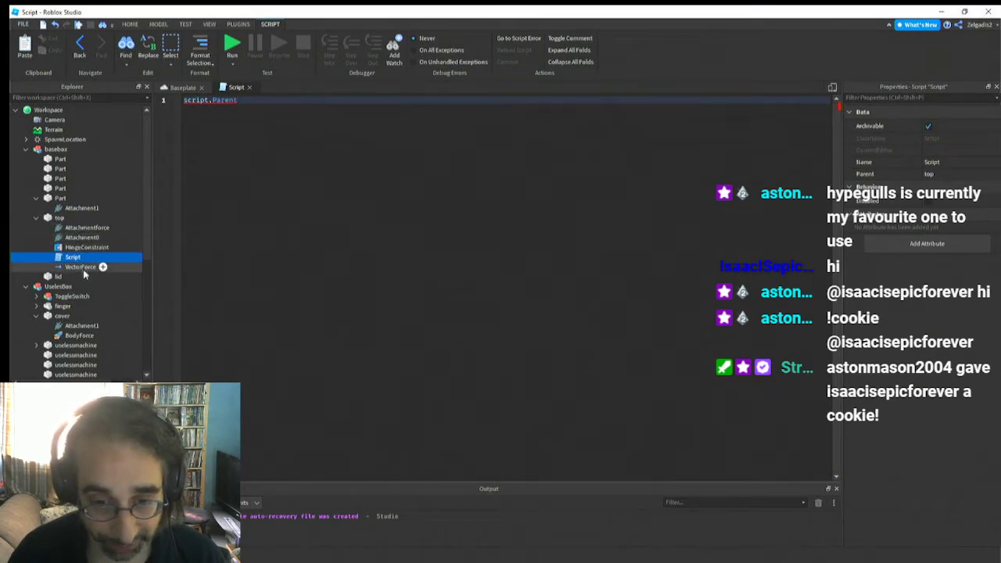
pyautogui.write('.V')
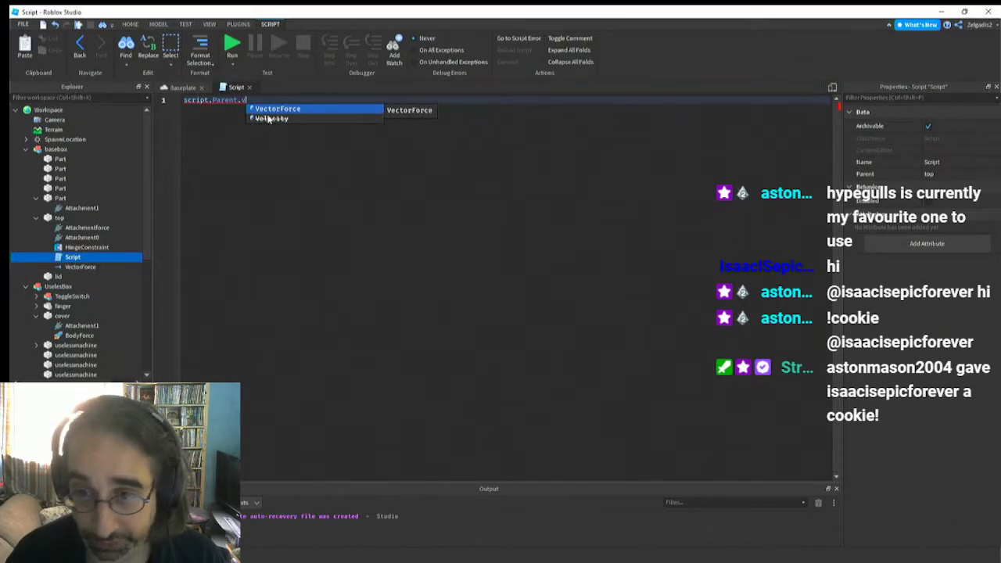
pyautogui.press('Tab')
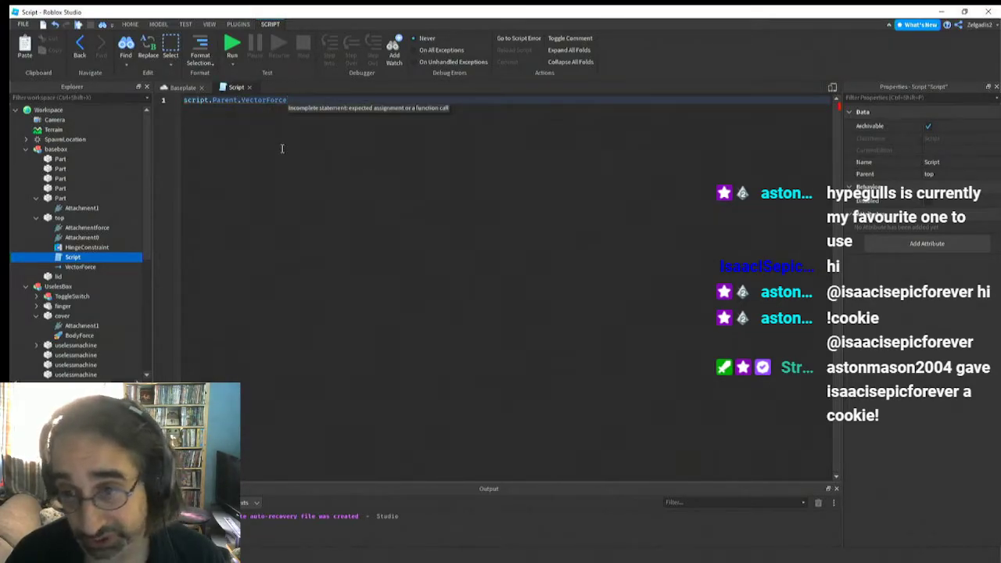
# Assign Vector3.new(0,3000,) to the VectorForce reference, leaving the Z value empty
pyautogui.write('= ')
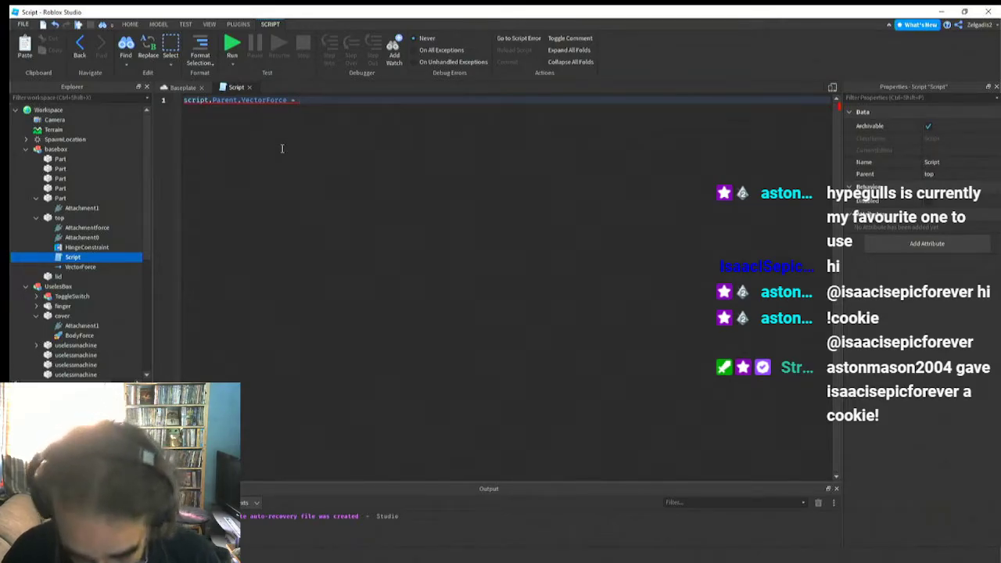
pyautogui.write('V')
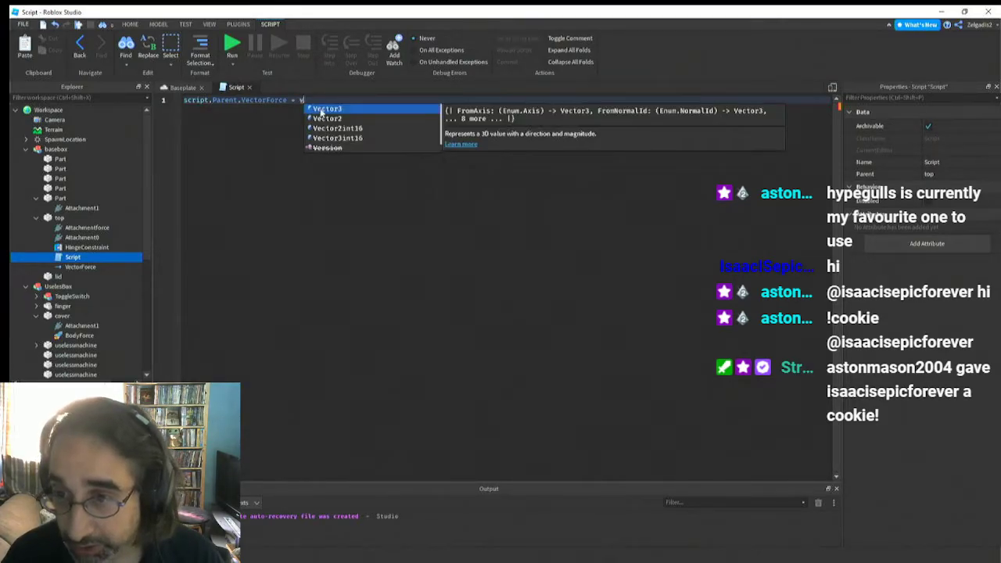
pyautogui.click(325, 109)
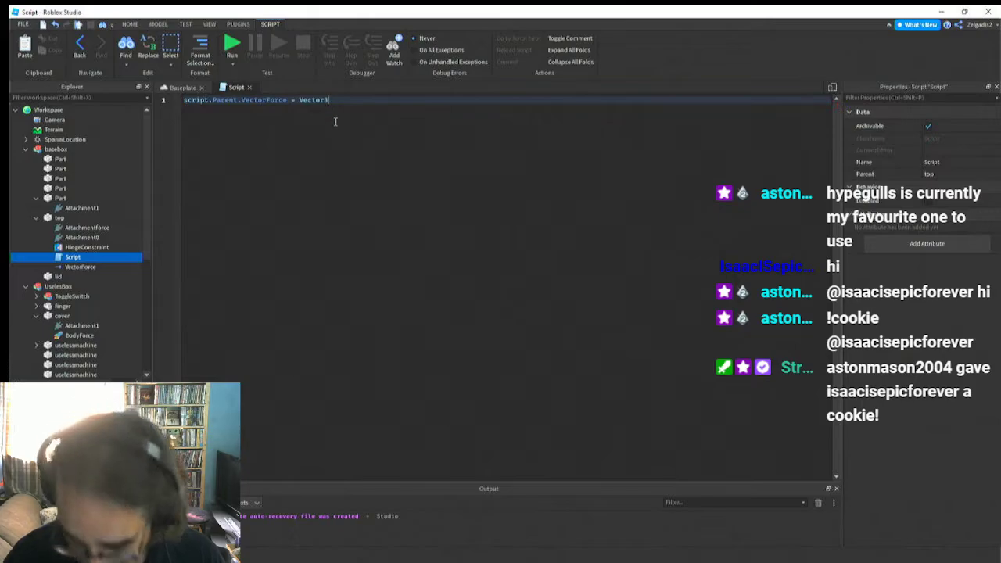
pyautogui.write('.n')
pyautogui.click(349, 110)
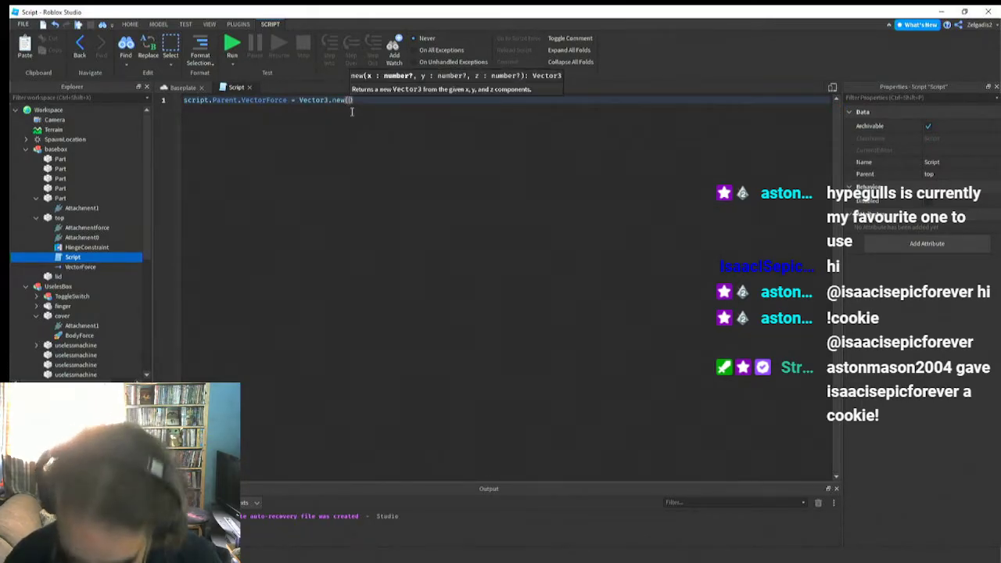
pyautogui.write('0,30')
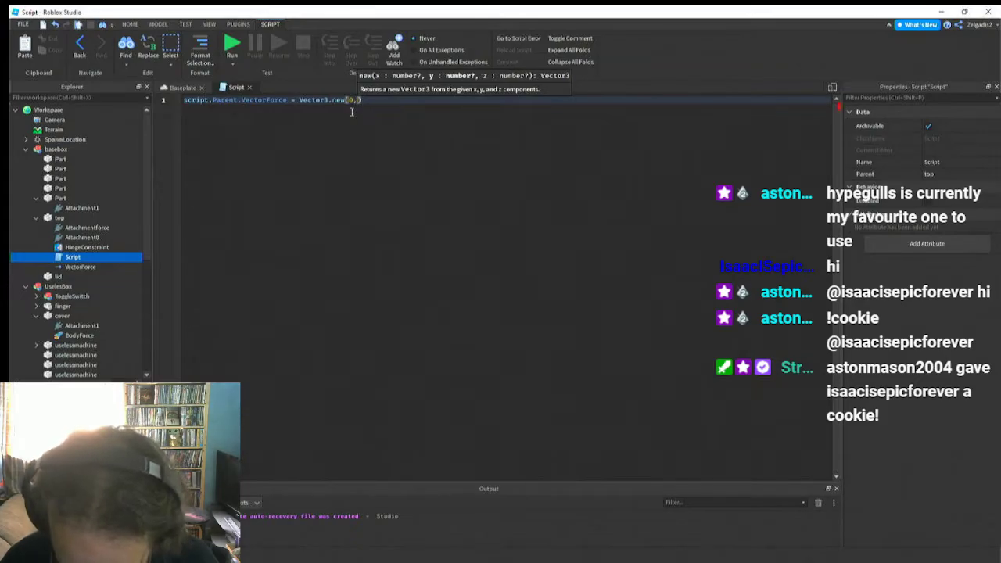
pyautogui.write('00')
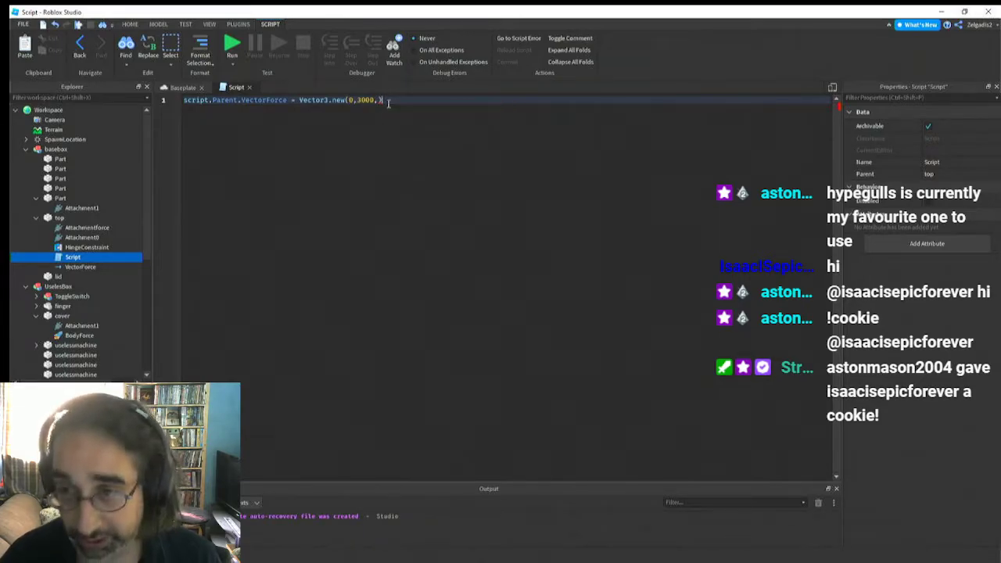
# Add a wait(1) call two lines below the VectorForce assignment
pyautogui.press('Return')
pyautogui.press('Return')
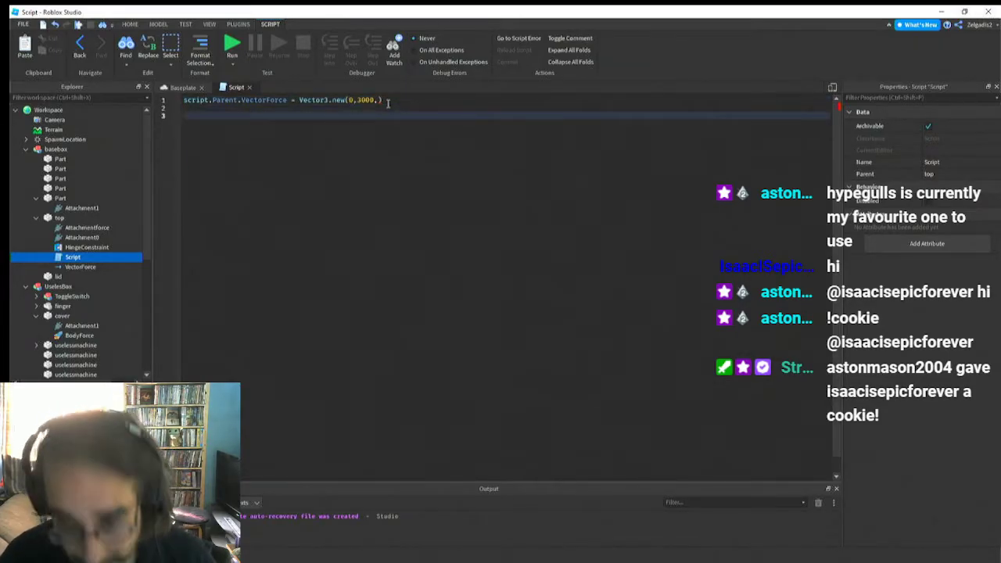
pyautogui.write('wa')
pyautogui.click(234, 125)
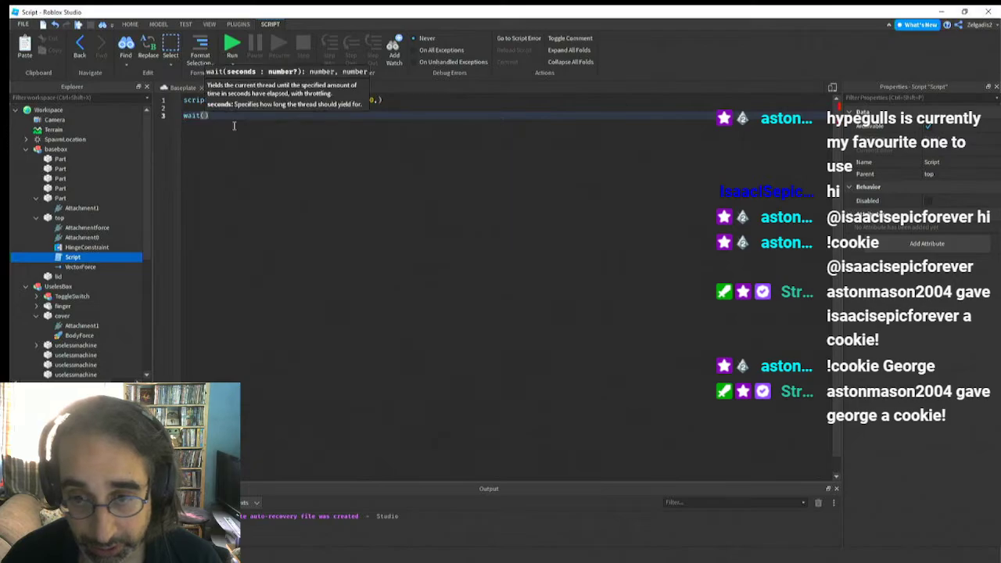
pyautogui.write('1)')
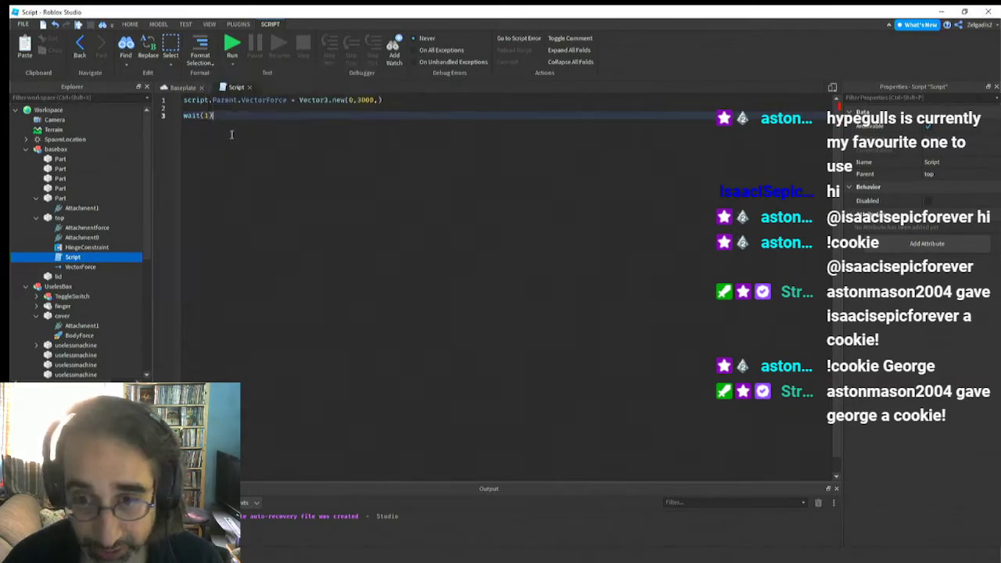
pyautogui.press('Return')
# Copy the VectorForce assignment line and paste it directly below wait(1)
pyautogui.moveTo(401, 104); pyautogui.dragTo(222, 88)
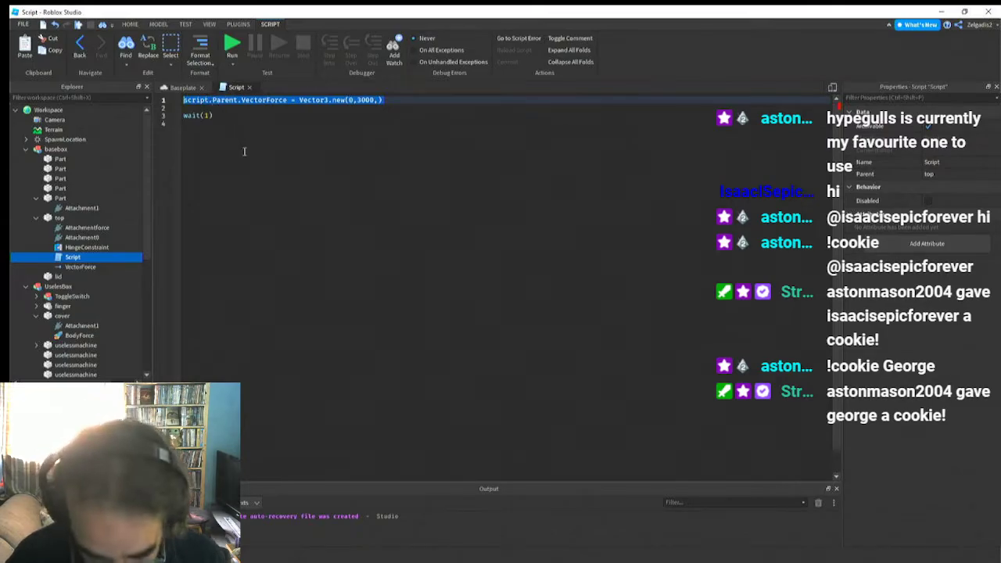
pyautogui.hotkey('ctrl', 'c')
pyautogui.click(216, 149)
pyautogui.hotkey('ctrl', 'v')
pyautogui.press('Return')
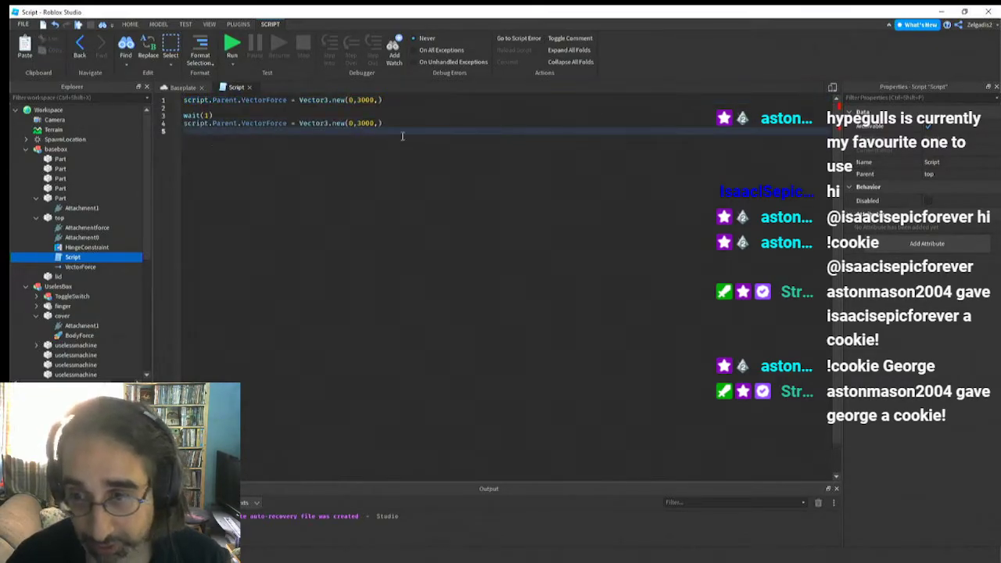
# Set the Y value of the pasted assignment's Vector3 to 0
pyautogui.click(376, 124)
pyautogui.press('BackSpace')
pyautogui.press('BackSpace')
pyautogui.press('BackSpace')
pyautogui.press('BackSpace')
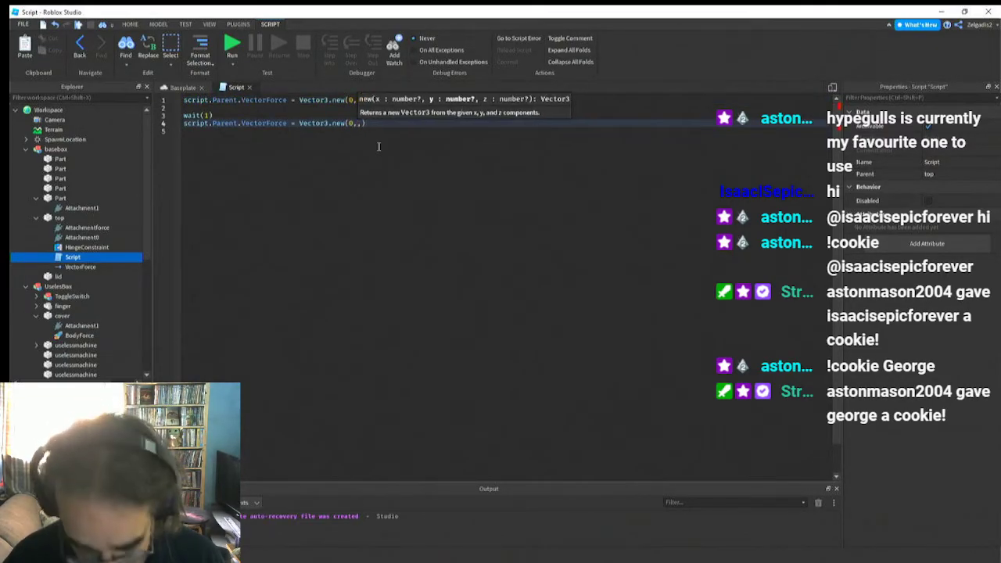
pyautogui.write('0')
pyautogui.press('Return')
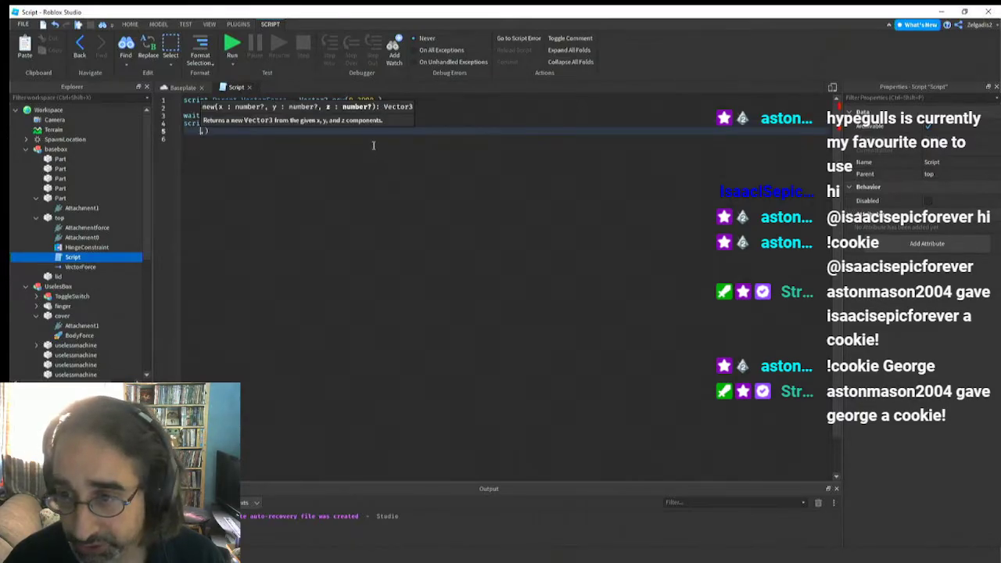
pyautogui.click(373, 148)
# Enter 0 as the Z value in the first line so it ends with Vector3.new(0,3000,0)
pyautogui.click(377, 100)
pyautogui.write(',')
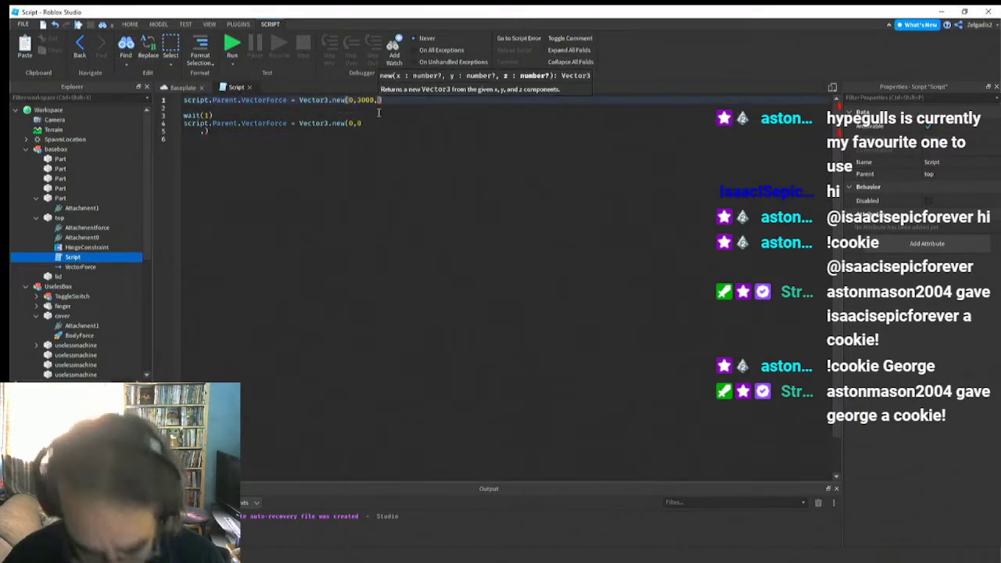
pyautogui.write('0')
# Complete the second VectorForce assignment as Vector3.new(0,0,0), with its closing bracket on the same line
pyautogui.click(363, 122)
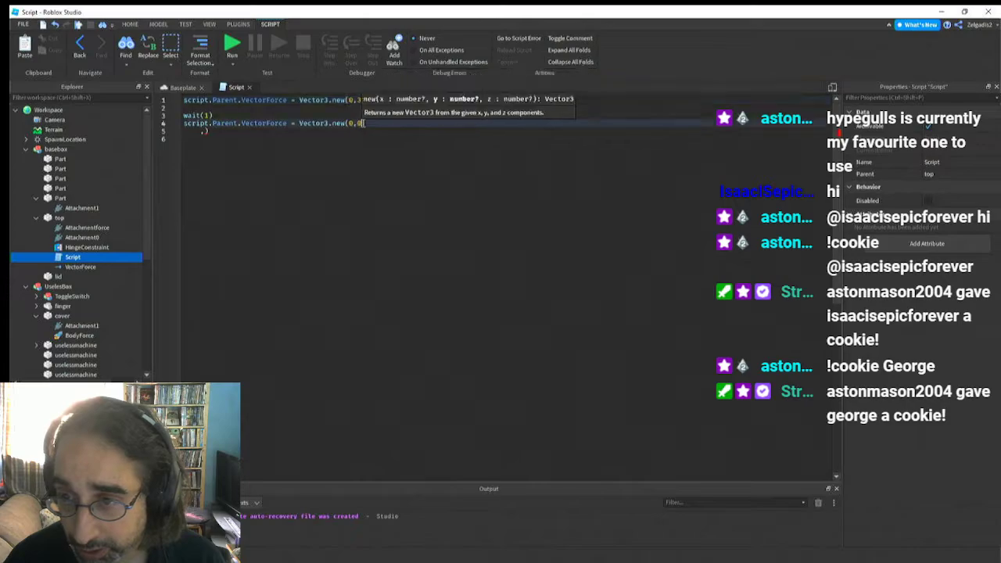
pyautogui.press('Delete')
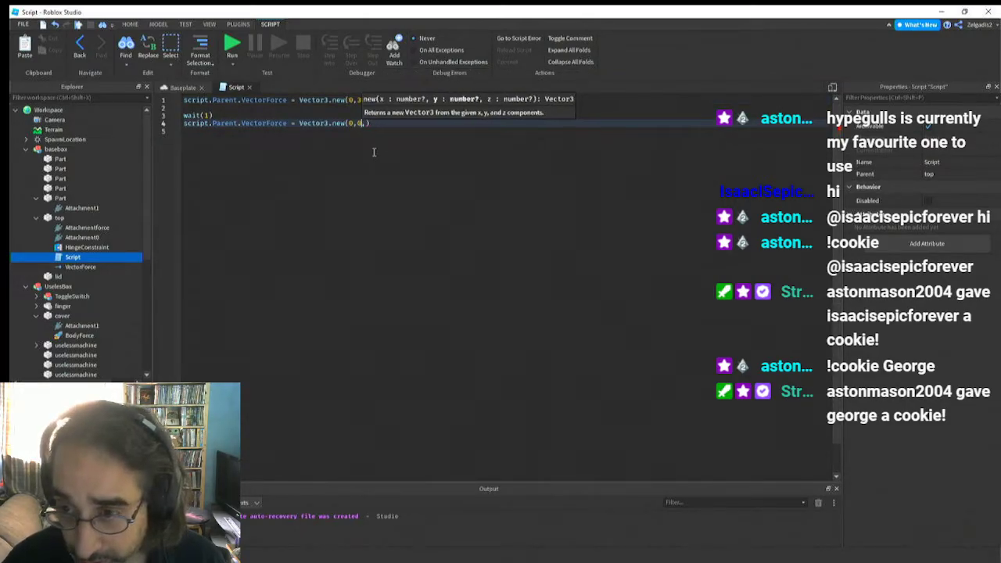
pyautogui.press('BackSpace')
pyautogui.write('0')
pyautogui.press('Return')
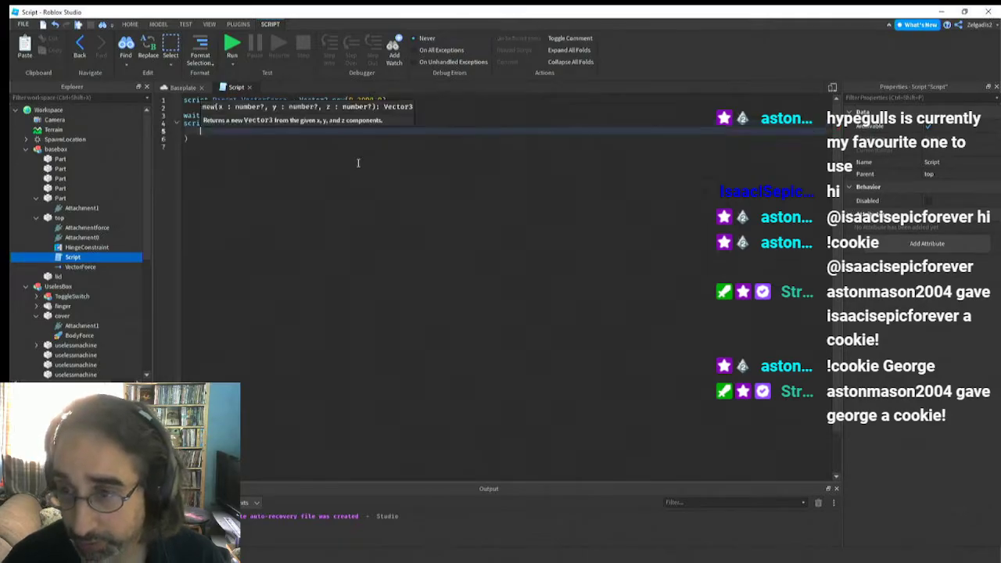
pyautogui.click(358, 164)
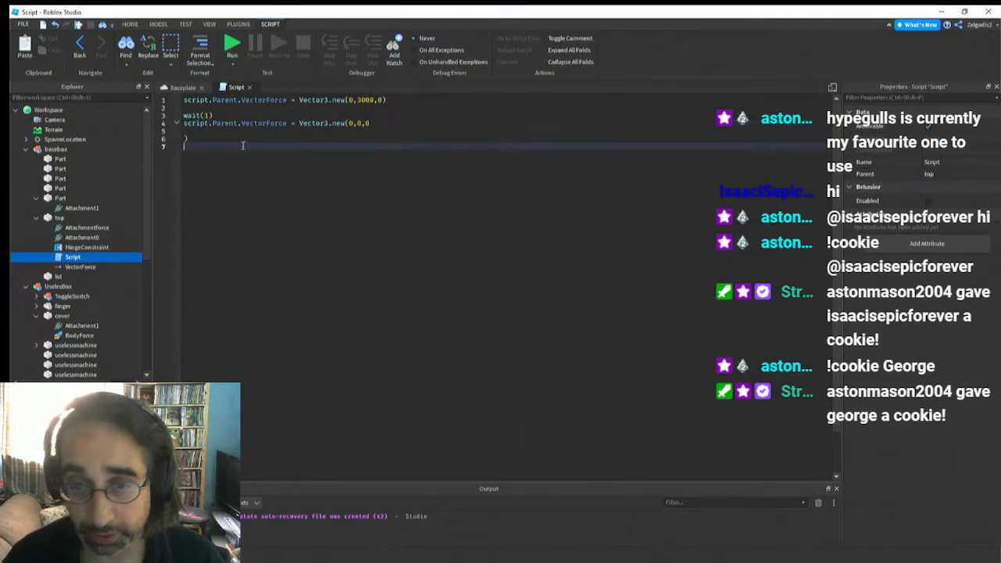
pyautogui.press('Up')
pyautogui.press('BackSpace')
pyautogui.press('BackSpace')
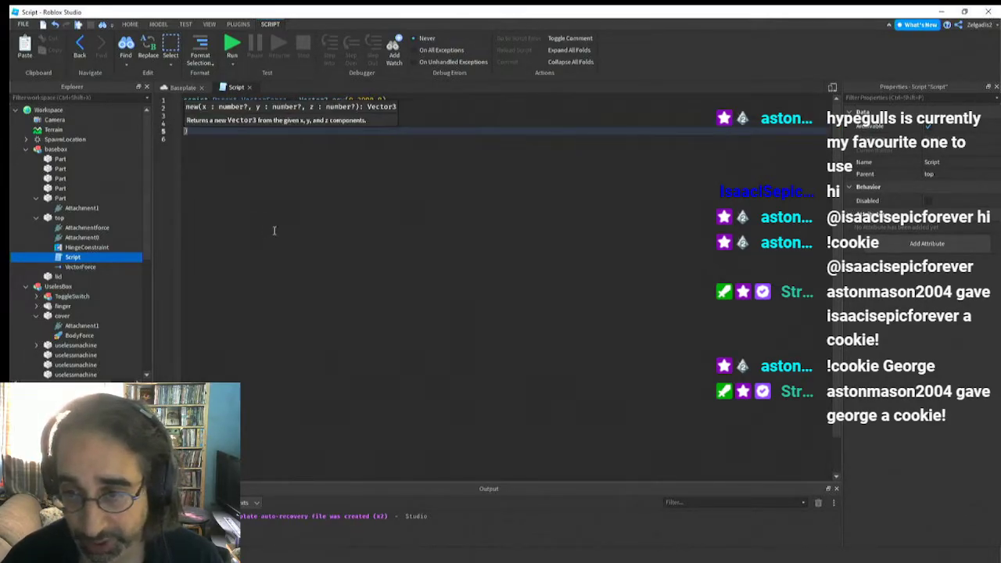
pyautogui.press('BackSpace')
pyautogui.click(314, 201)
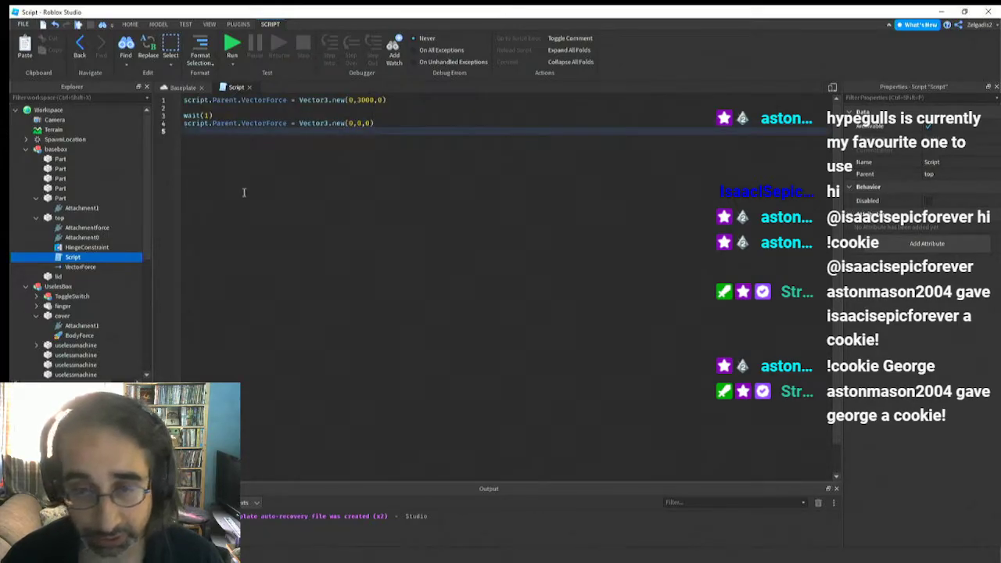
# Add a wait(5) call after the second VectorForce assignment, followed by blank lines
pyautogui.press('Return')
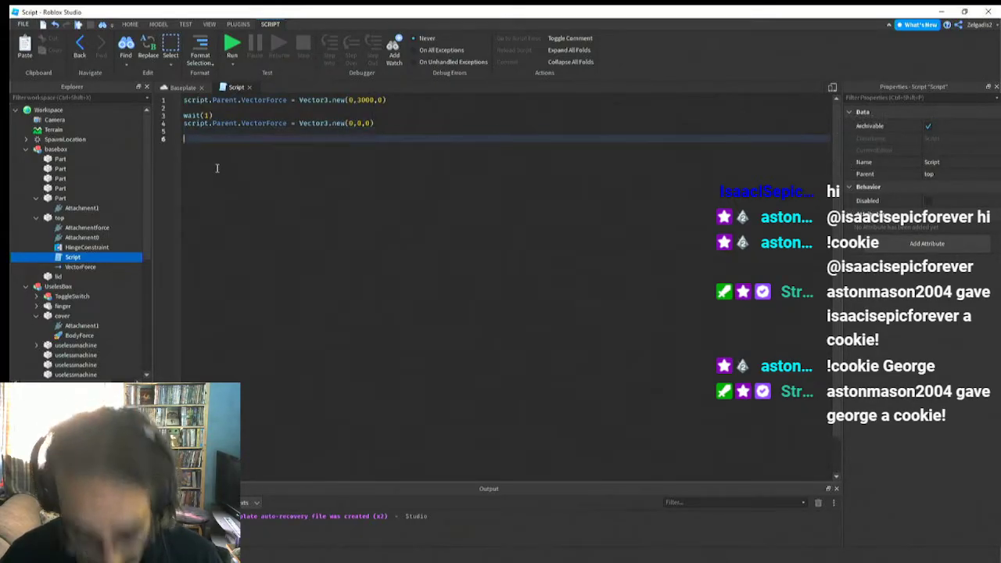
pyautogui.write('wa')
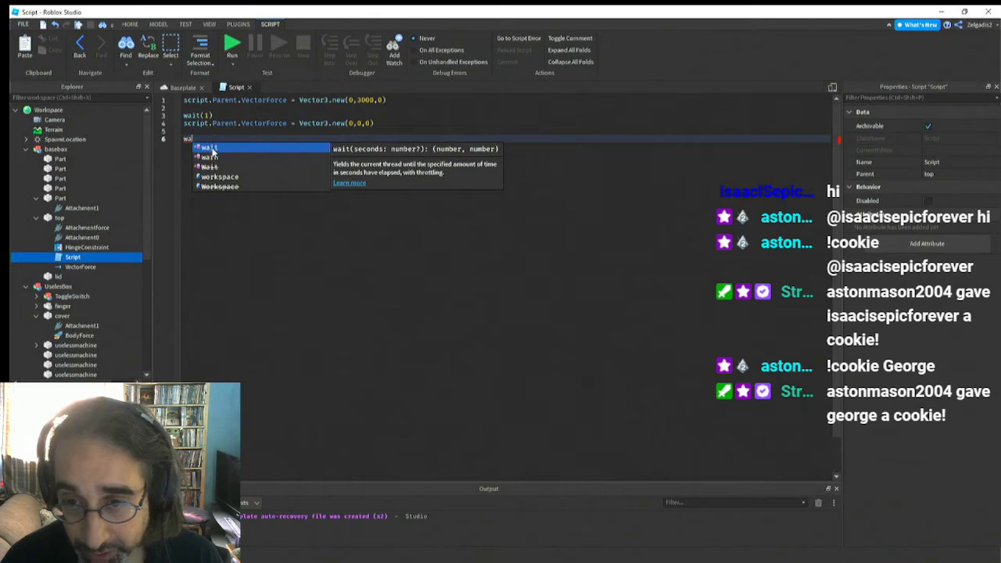
pyautogui.click(209, 148)
pyautogui.write('5')
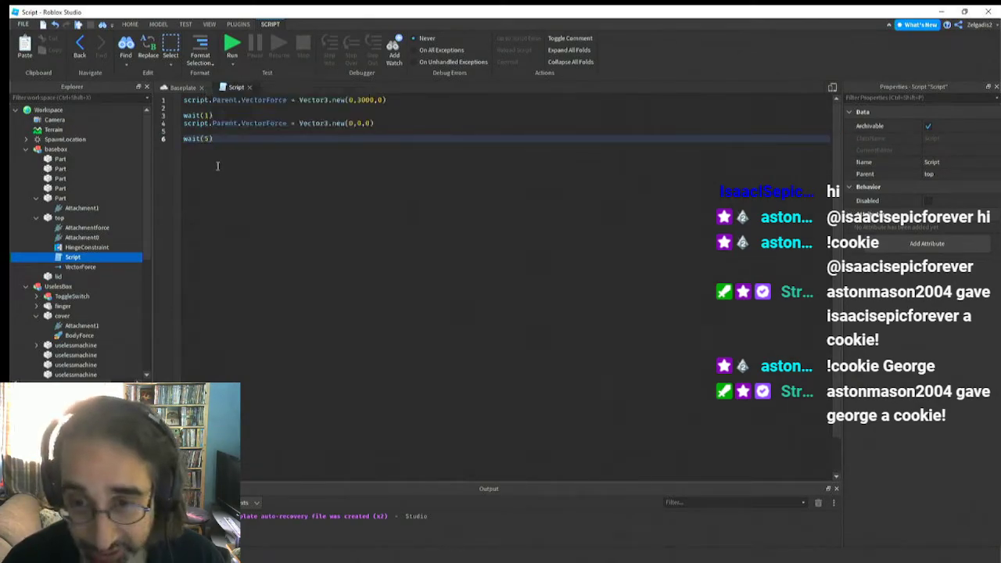
pyautogui.press('Return')
pyautogui.press('Return')
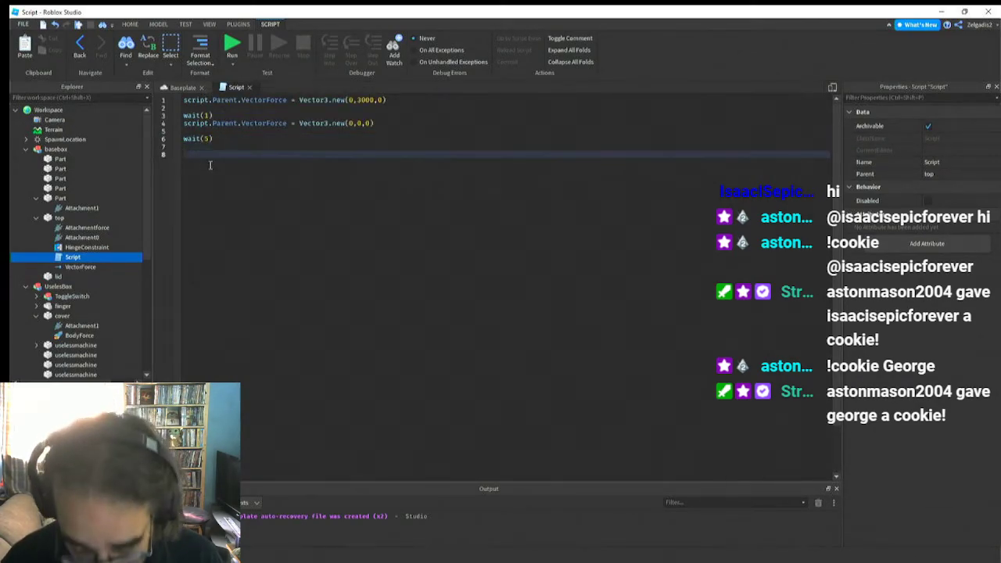
# Insert three blank lines at the beginning of the script and write while true do on the first one
pyautogui.click(185, 99)
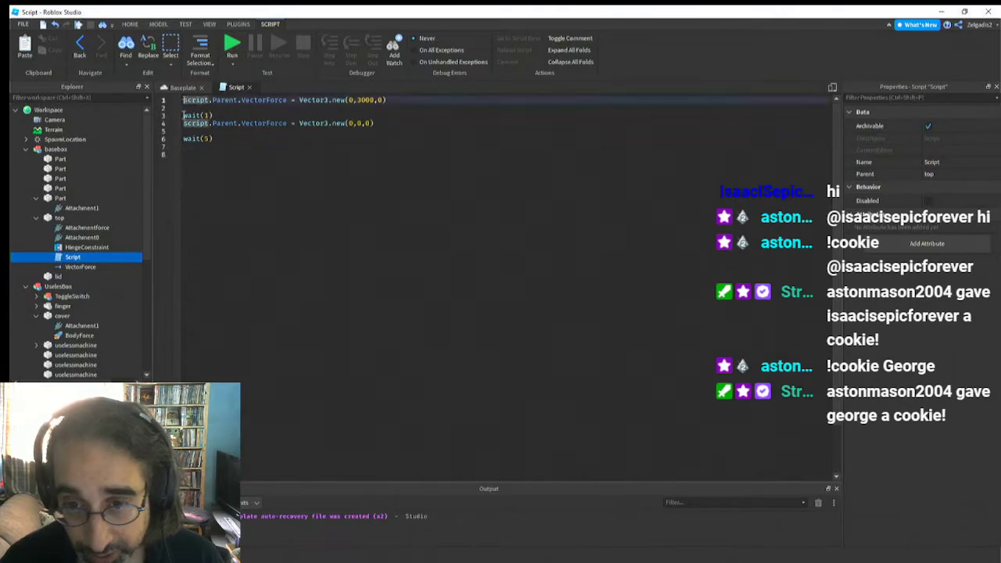
pyautogui.press('Return')
pyautogui.press('Return')
pyautogui.press('Return')
pyautogui.click(189, 107)
pyautogui.press('Up')
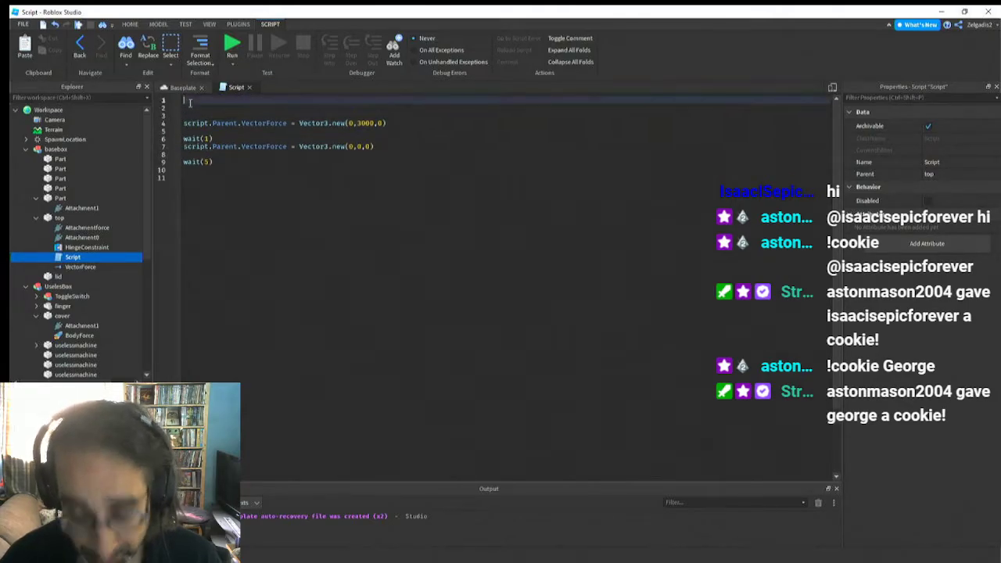
pyautogui.write('wile')
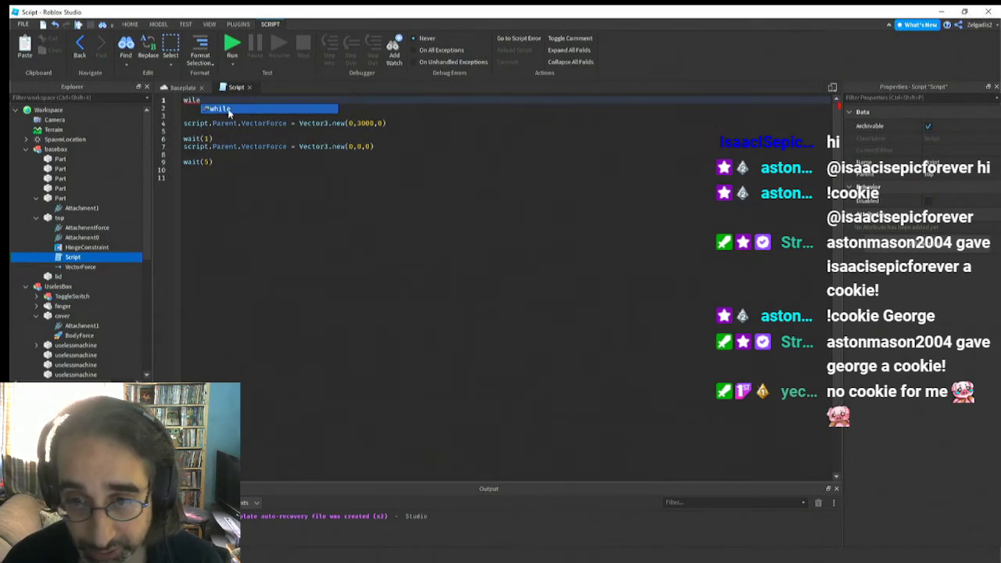
pyautogui.click(229, 110)
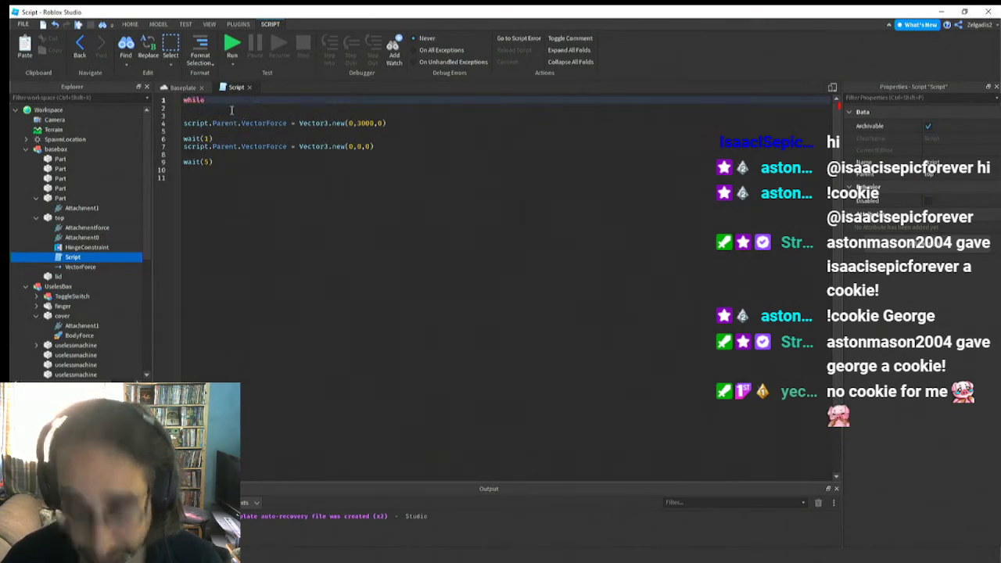
pyautogui.write('true')
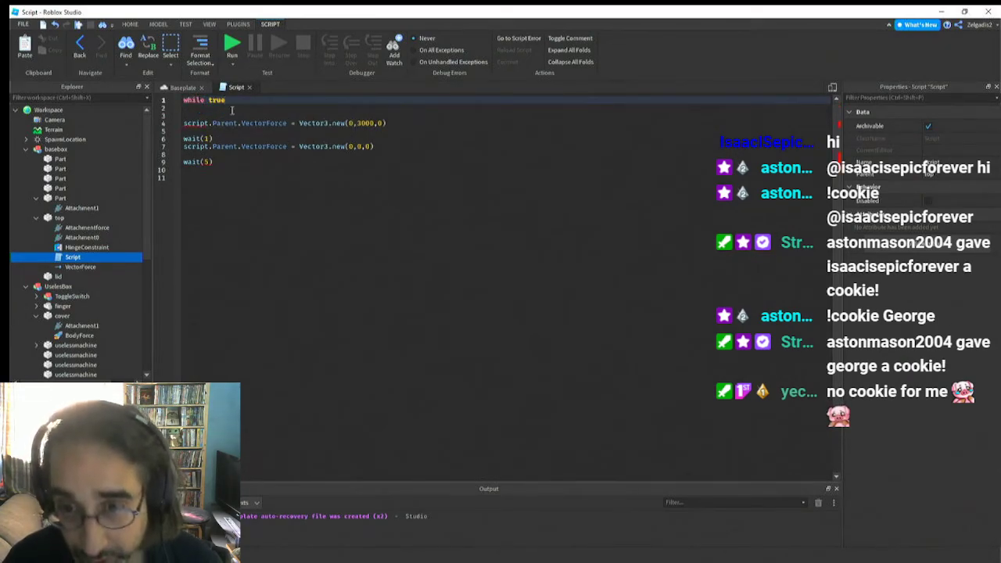
pyautogui.write(' do')
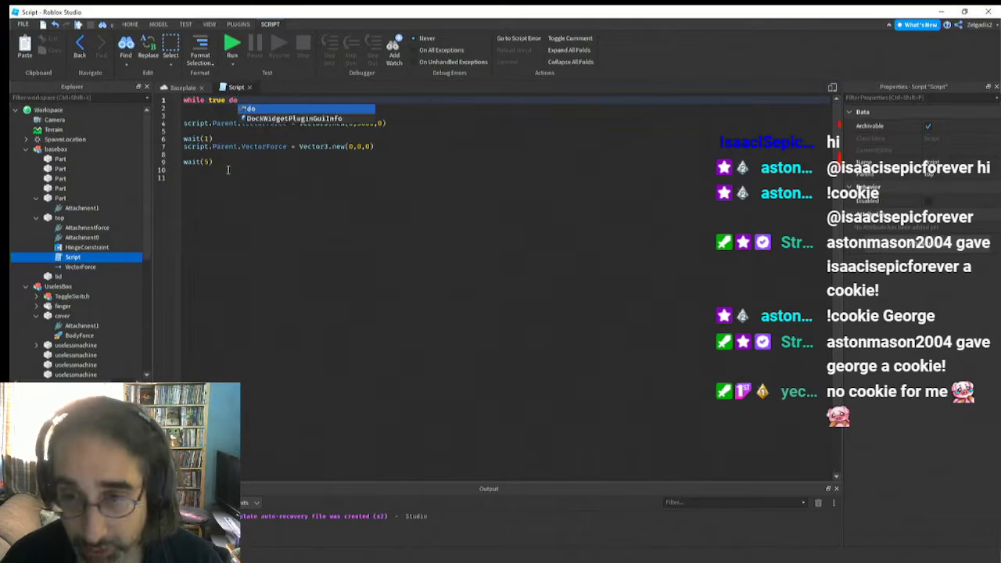
# Close the while loop with end on the script's last line and close the script
pyautogui.click(223, 200)
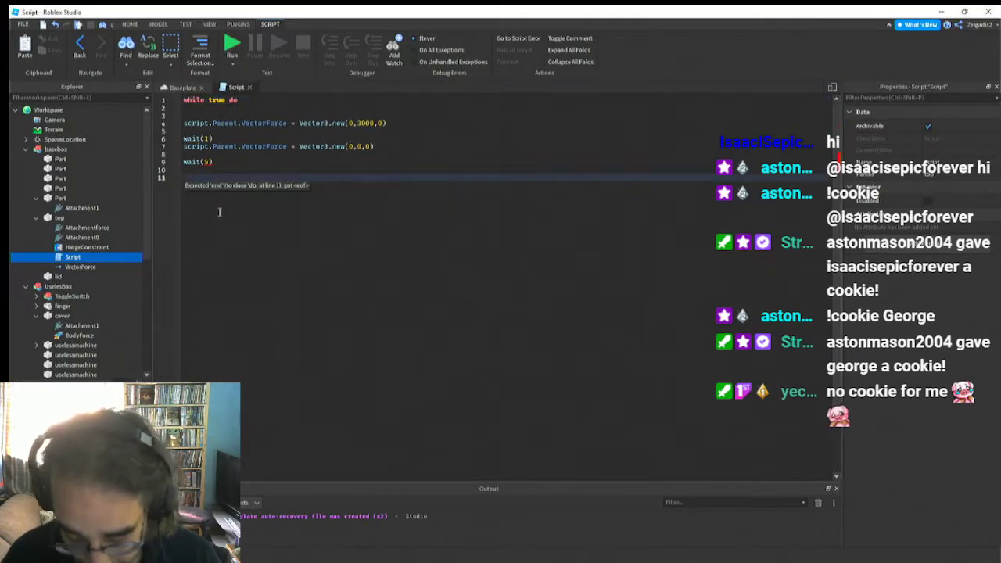
pyautogui.write('end')
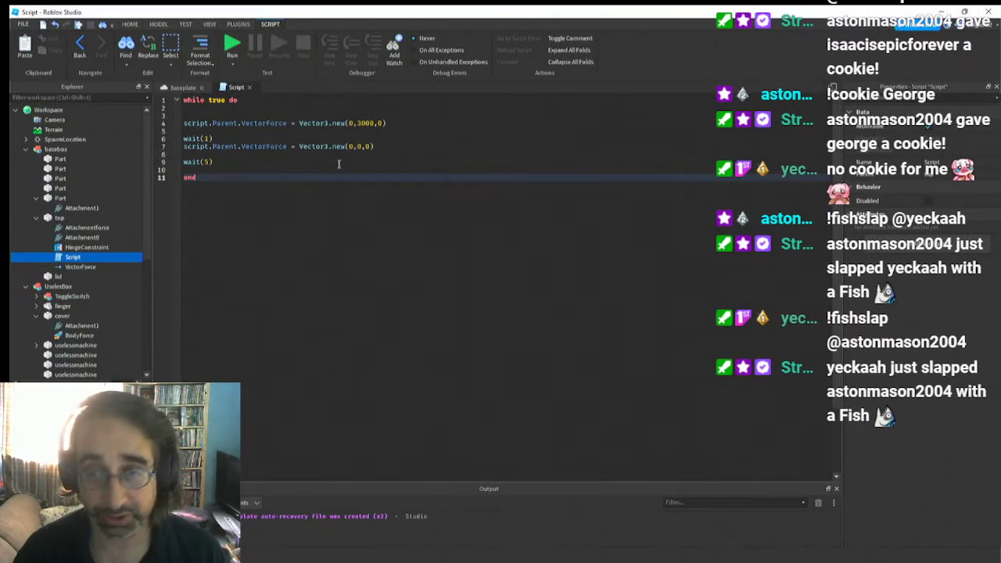
pyautogui.click(250, 87)
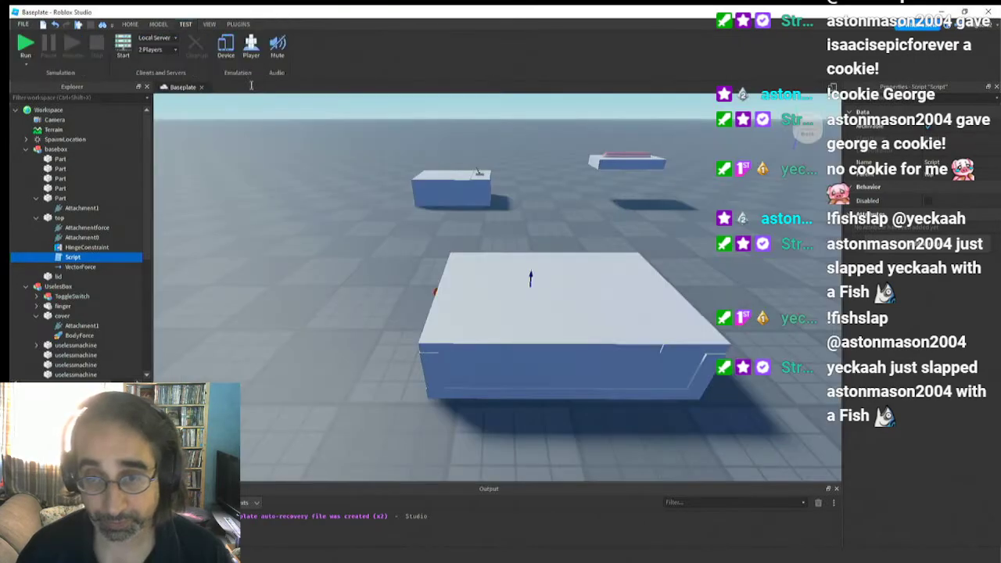
# Run the simulation to watch the new box's hinged top, and stop it after checking the motion from another angle
pyautogui.moveTo(338, 381); pyautogui.dragTo(339, 376, button='right')
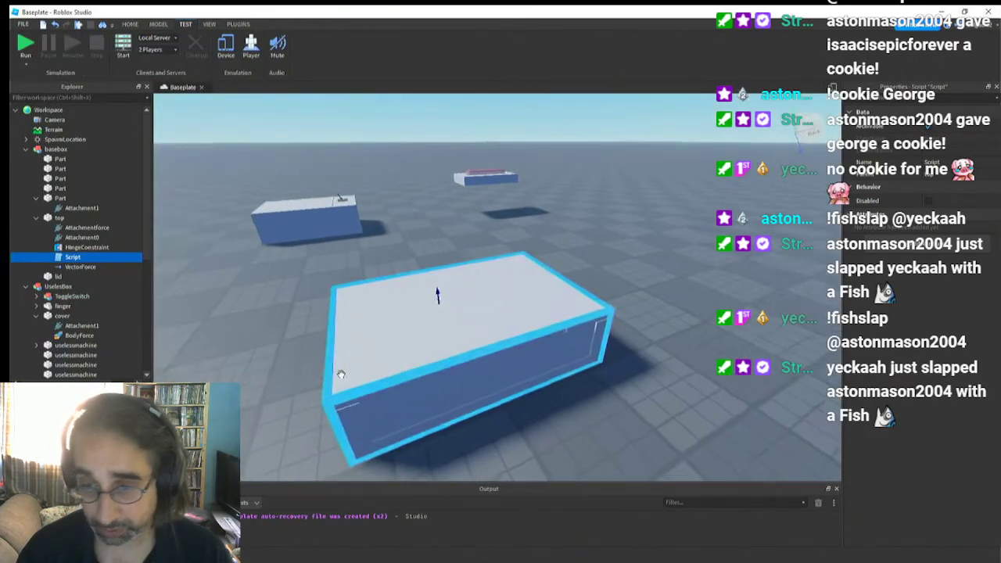
pyautogui.click(20, 42)
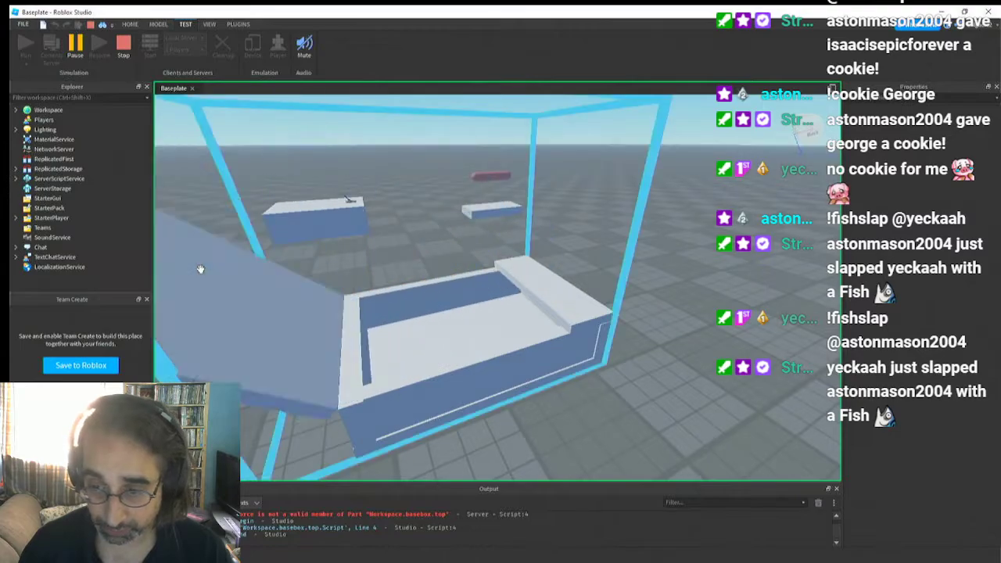
pyautogui.moveTo(247, 270); pyautogui.dragTo(247, 270, button='right')
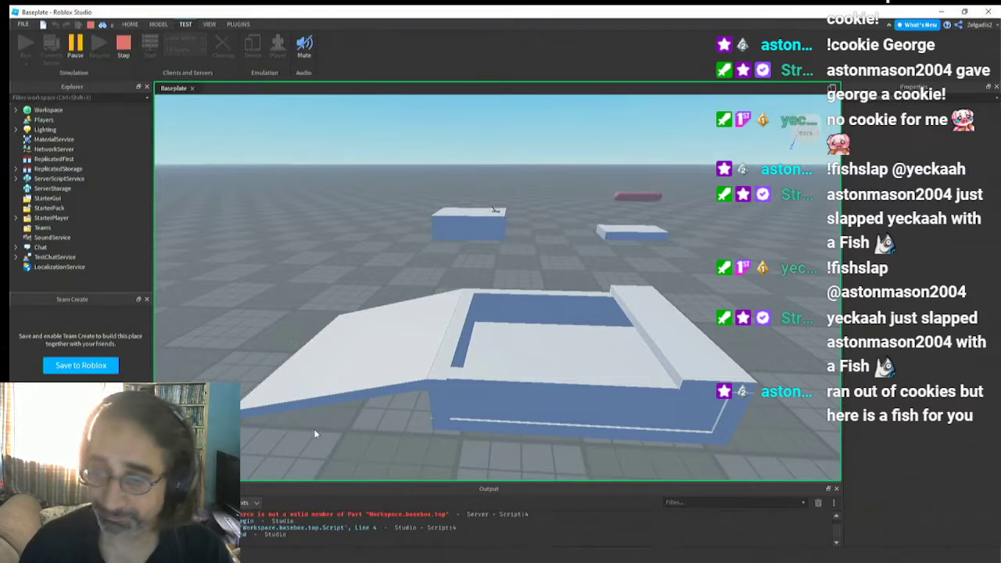
pyautogui.click(124, 47)
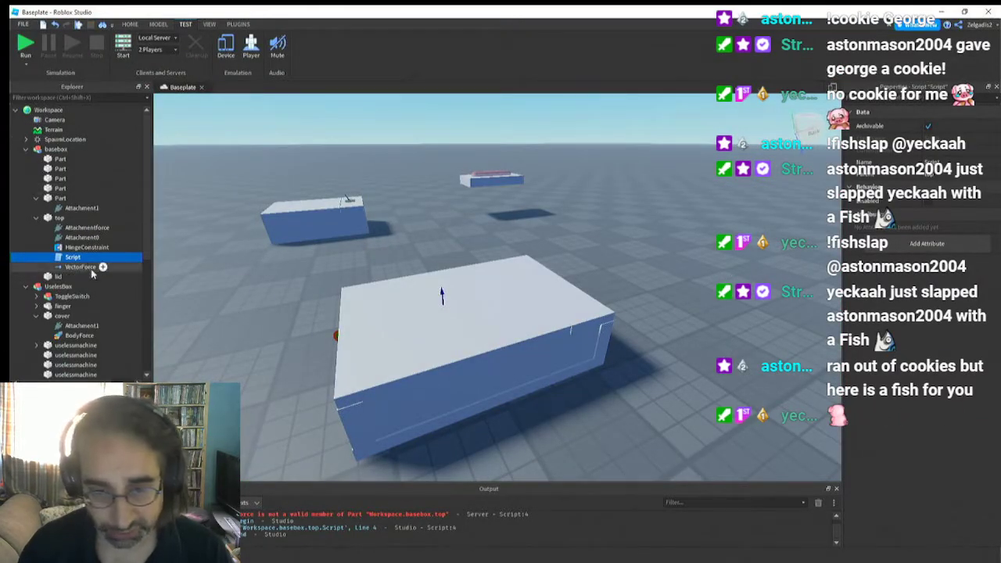
# Set the Force of the top's VectorForce to 0, 0, 0
pyautogui.click(90, 269)
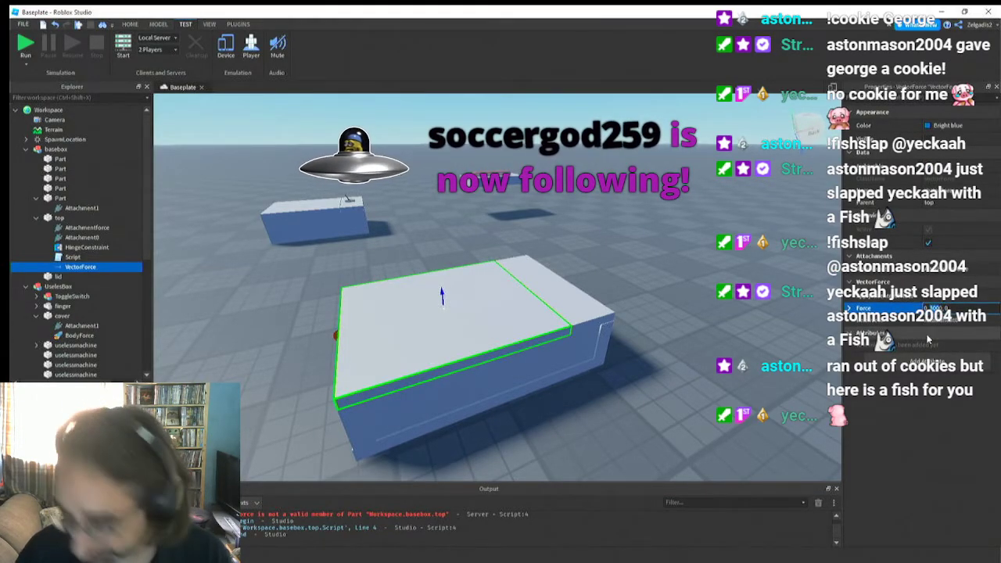
pyautogui.write('0')
pyautogui.press('Return')
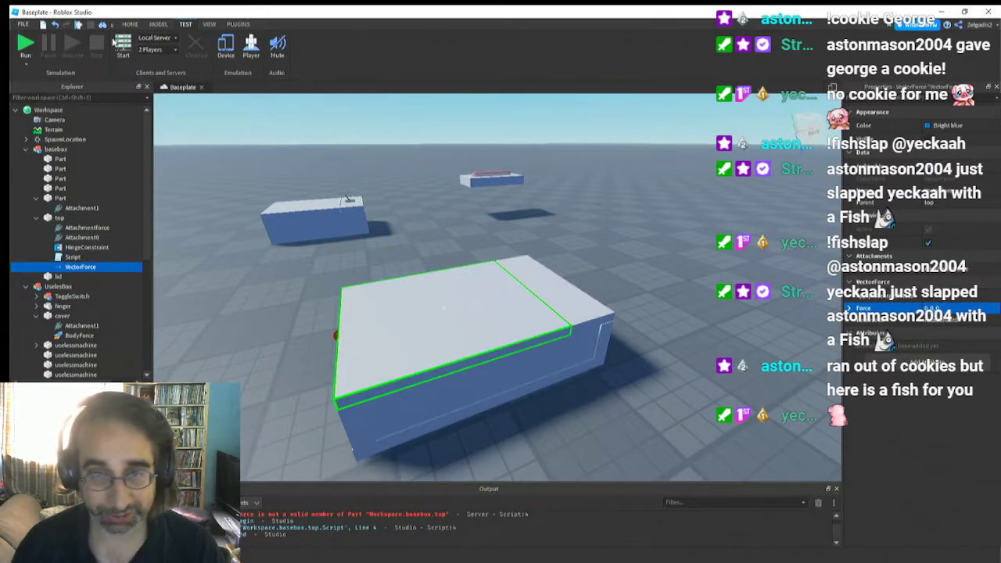
# Test the box in the simulation again with the VectorForce zeroed, and stop the run
pyautogui.click(25, 43)
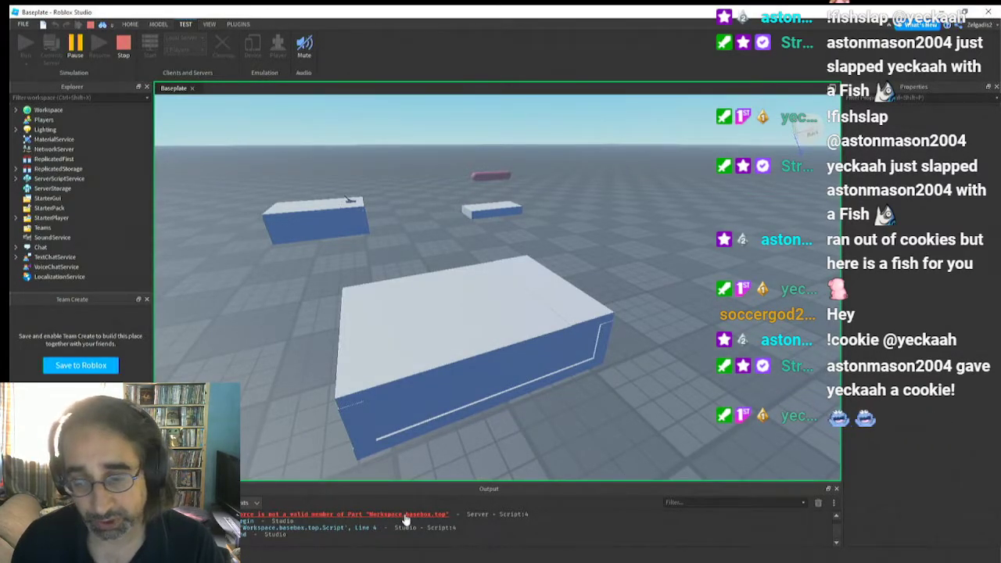
pyautogui.click(403, 326)
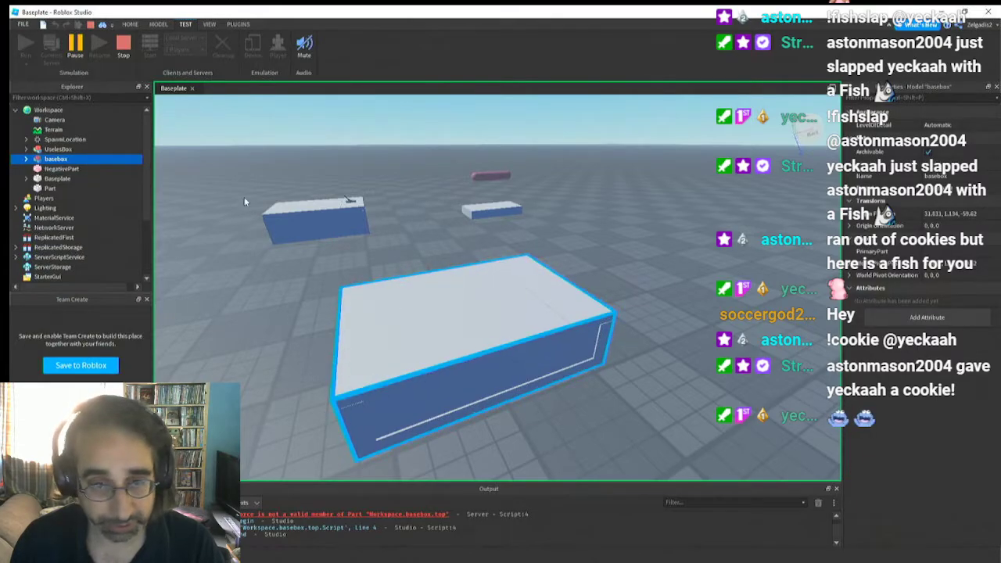
pyautogui.click(122, 47)
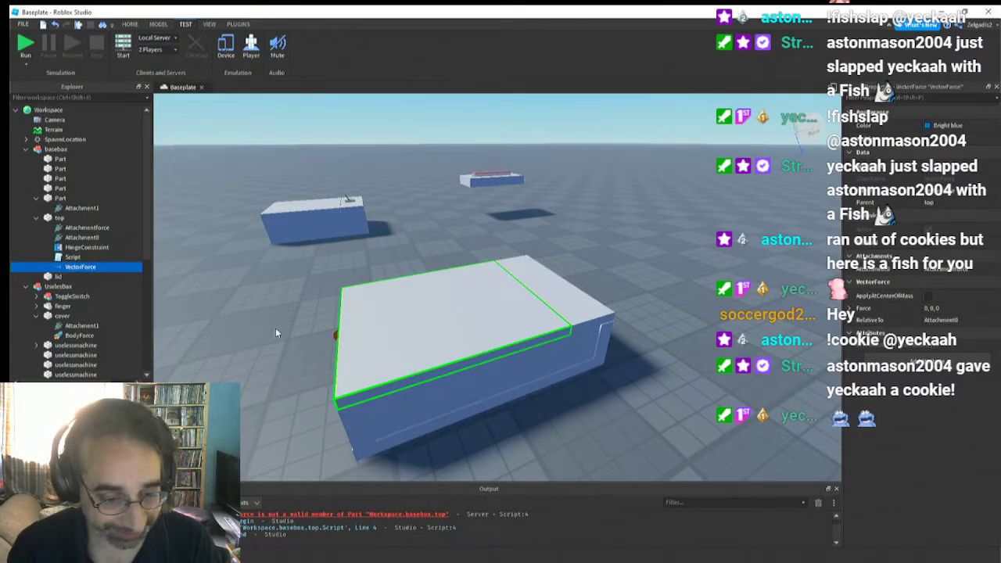
# Go to the original UselesBox and select its cover part for comparison
pyautogui.press('a')
pyautogui.moveTo(280, 324); pyautogui.dragTo(280, 325, button='right')
pyautogui.press('w')
pyautogui.press('w')
pyautogui.press('s')
pyautogui.press('s')
pyautogui.press('a')
pyautogui.click(418, 244)
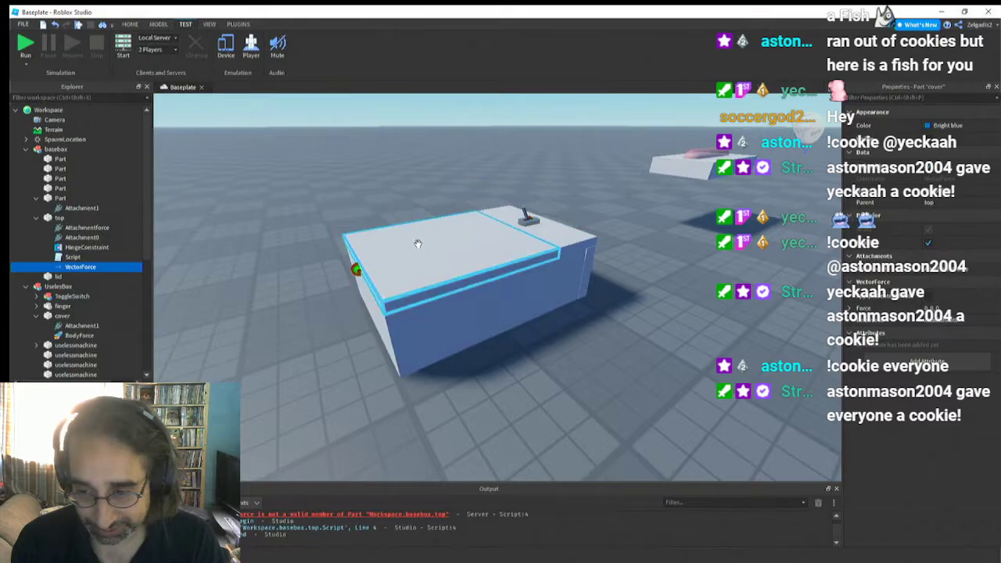
pyautogui.click(56, 315)
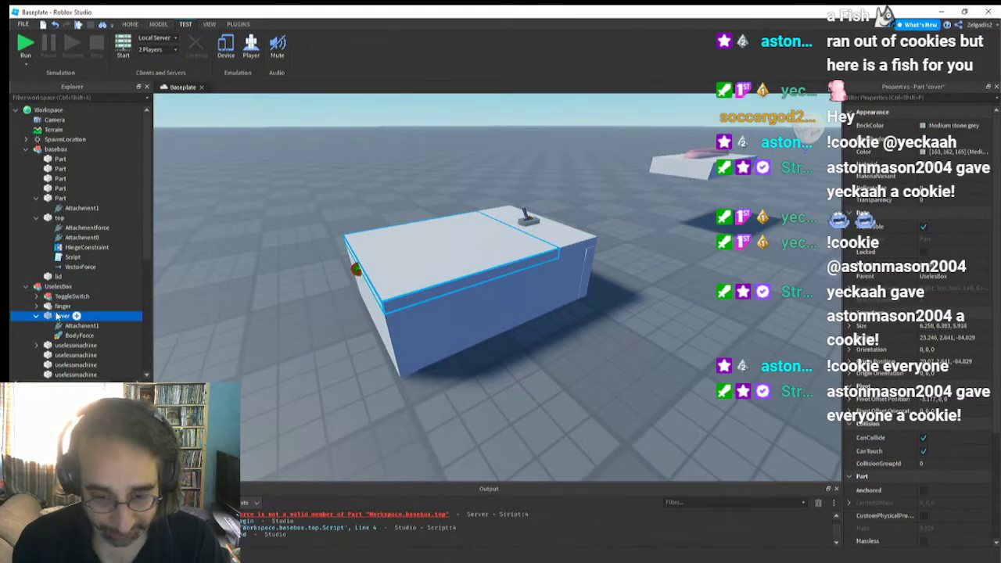
# Open the script inside UselesBox's ToggleSwitch Switch and examine the line that sets the cover's BodyForce.Force
pyautogui.scroll(-2, 51, 329)
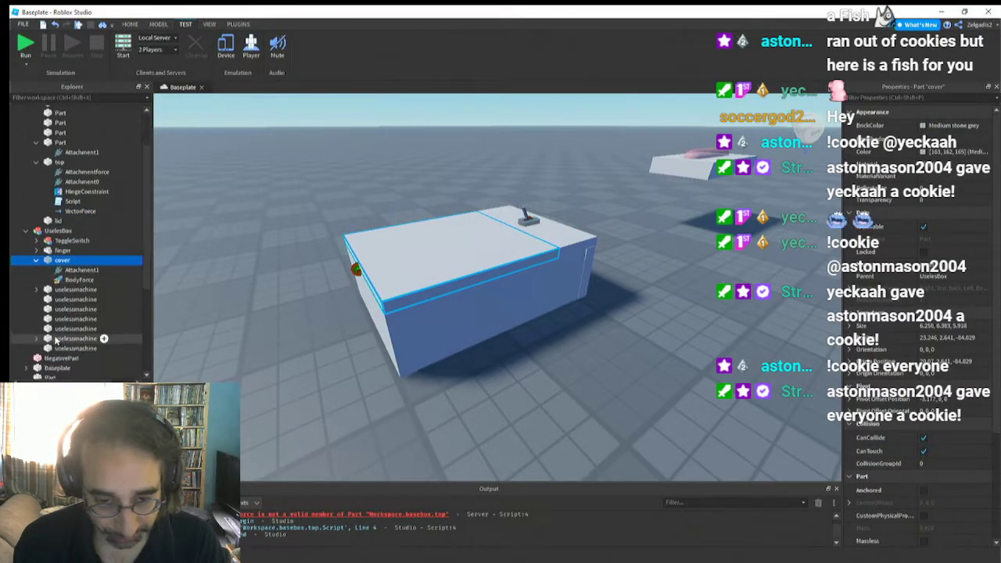
pyautogui.click(35, 241)
pyautogui.click(78, 281)
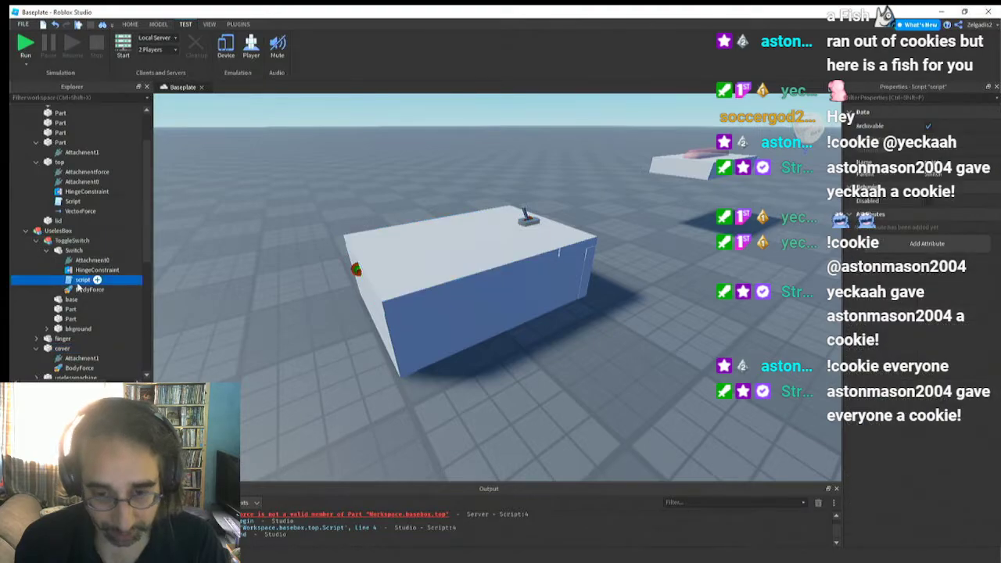
pyautogui.doubleClick(78, 282)
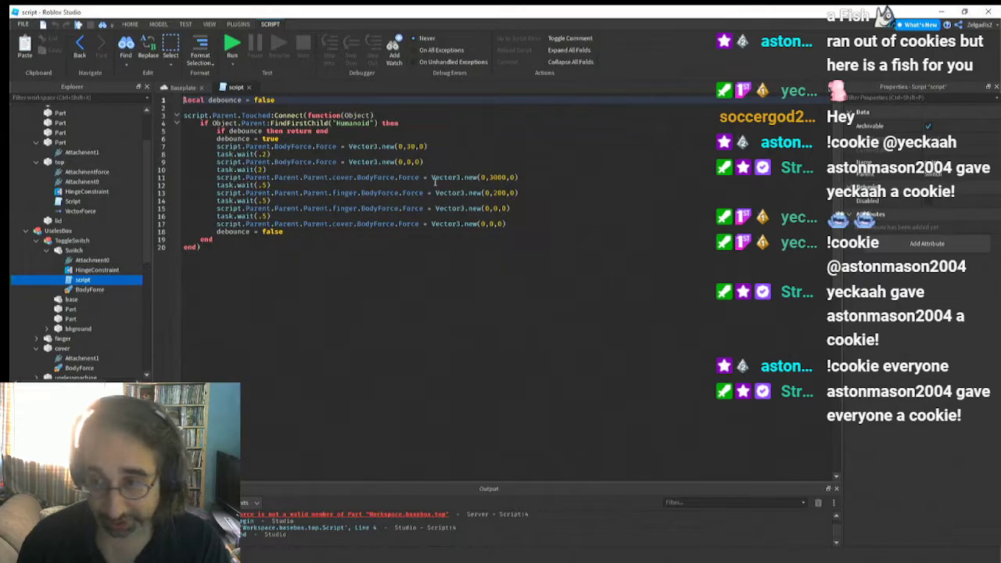
pyautogui.moveTo(518, 177); pyautogui.dragTo(214, 177)
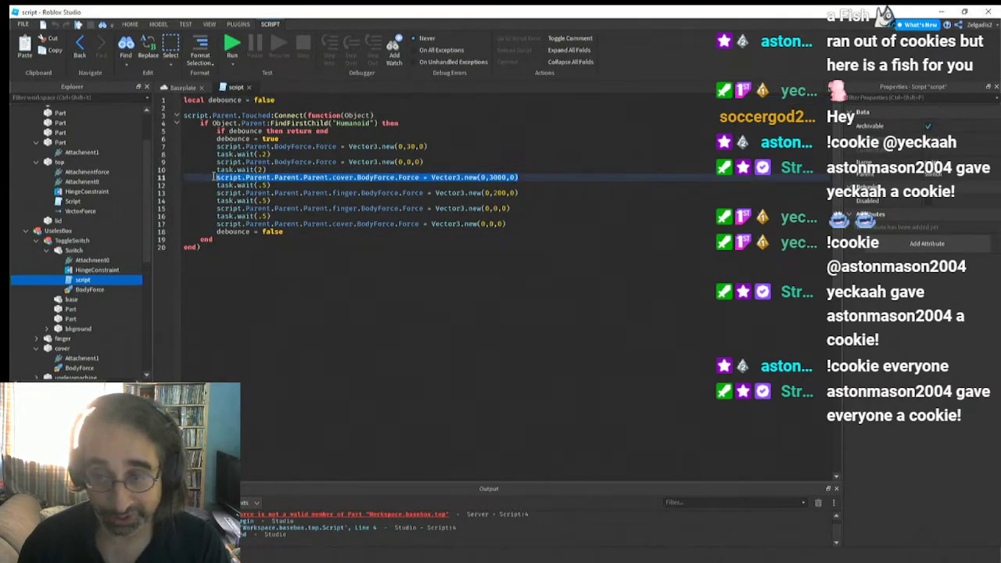
pyautogui.click(275, 185)
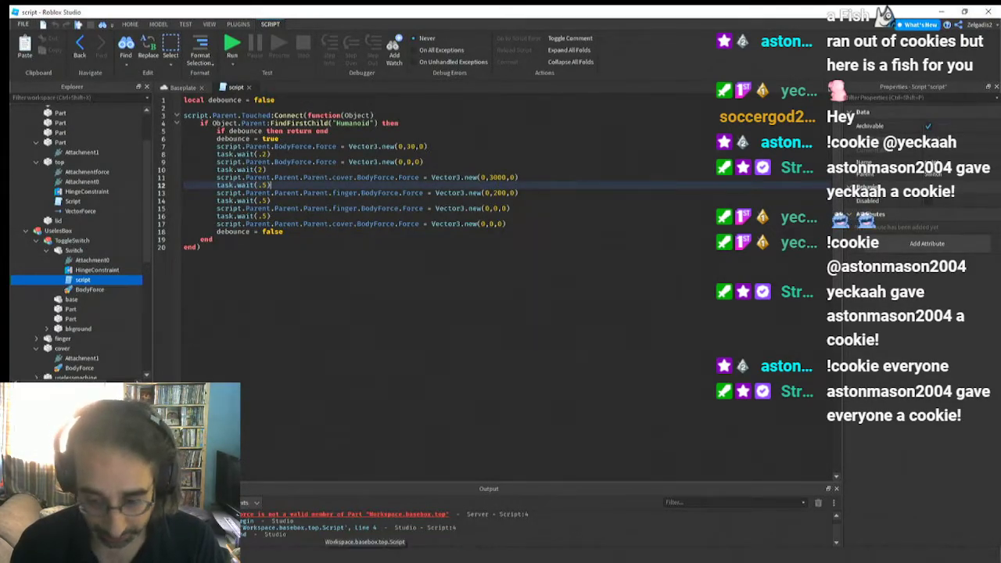
# Open the top's script from the line 4 error and remove the while true do line and its closing end
pyautogui.click(321, 520)
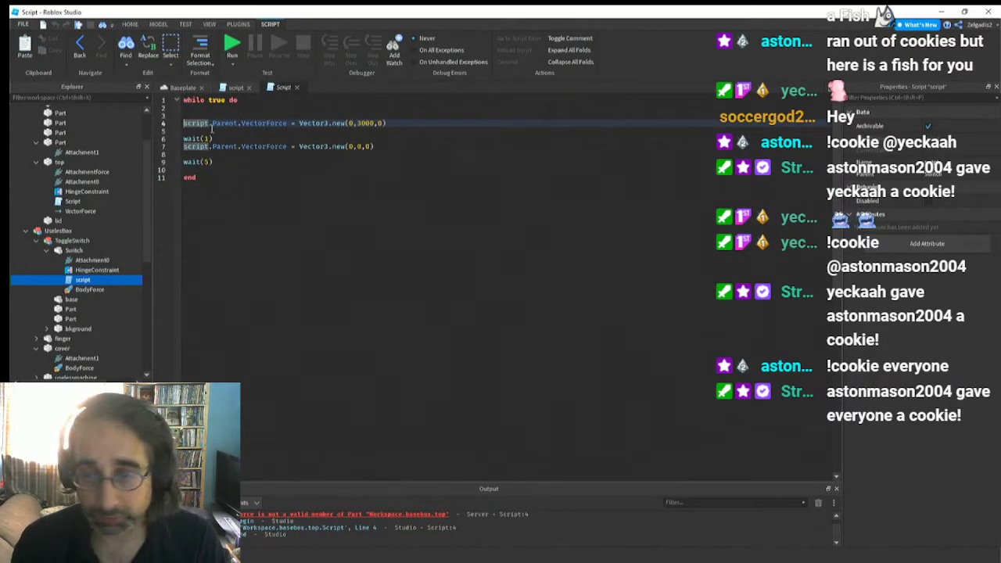
pyautogui.click(220, 185)
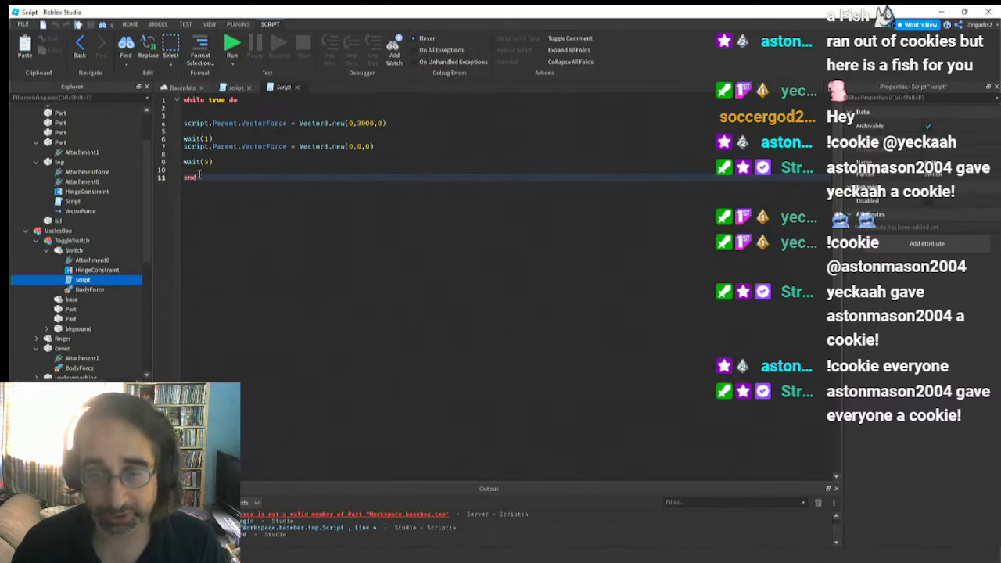
pyautogui.moveTo(200, 176); pyautogui.dragTo(183, 178)
pyautogui.press('BackSpace')
pyautogui.moveTo(245, 100); pyautogui.dragTo(182, 102)
pyautogui.press('BackSpace')
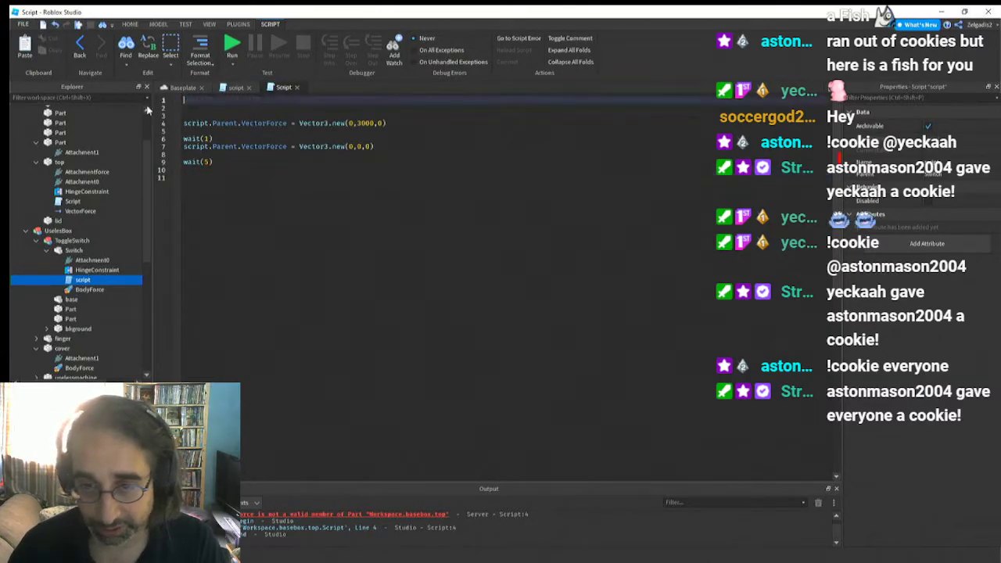
# Add a wait(5) call on the first line of the top's script
pyautogui.write('wa')
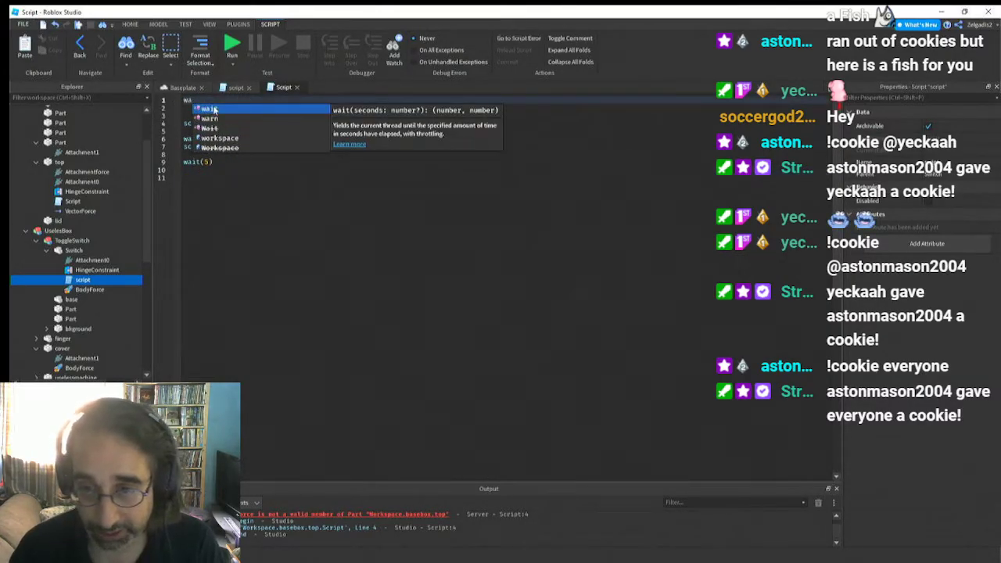
pyautogui.write('it(5')
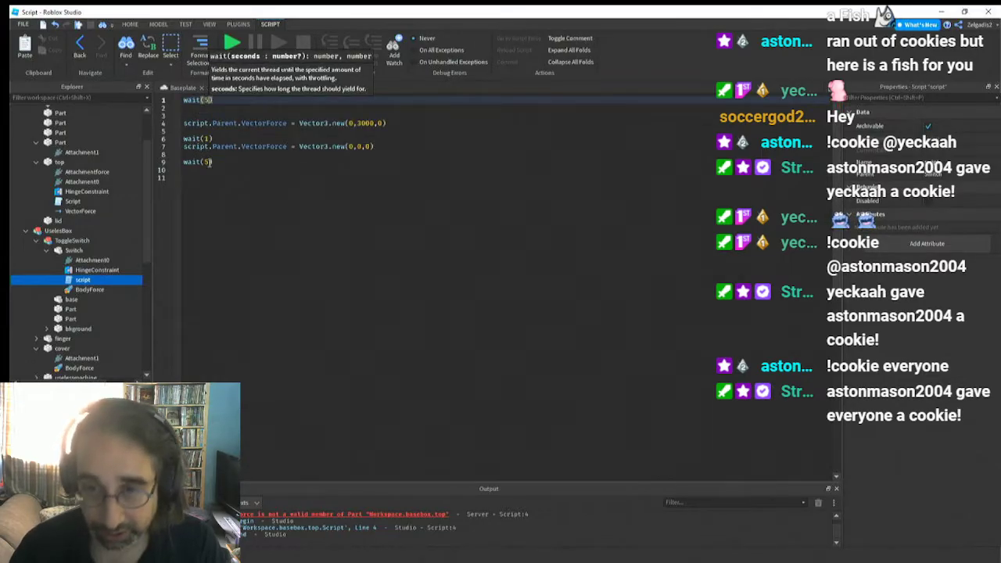
pyautogui.click(243, 205)
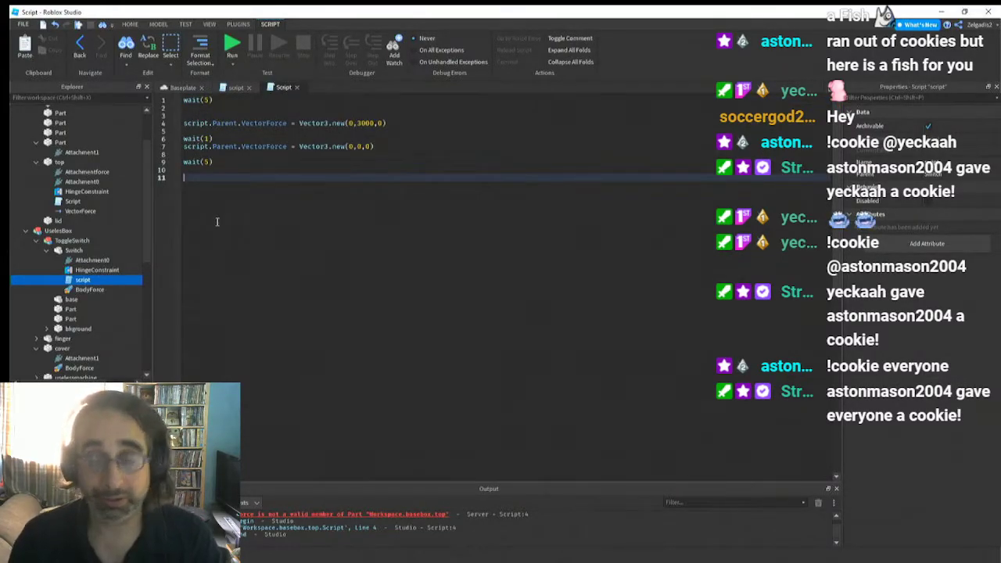
# Change the wait between the two VectorForce assignments to wait(.5)
pyautogui.click(206, 139)
pyautogui.press('BackSpace')
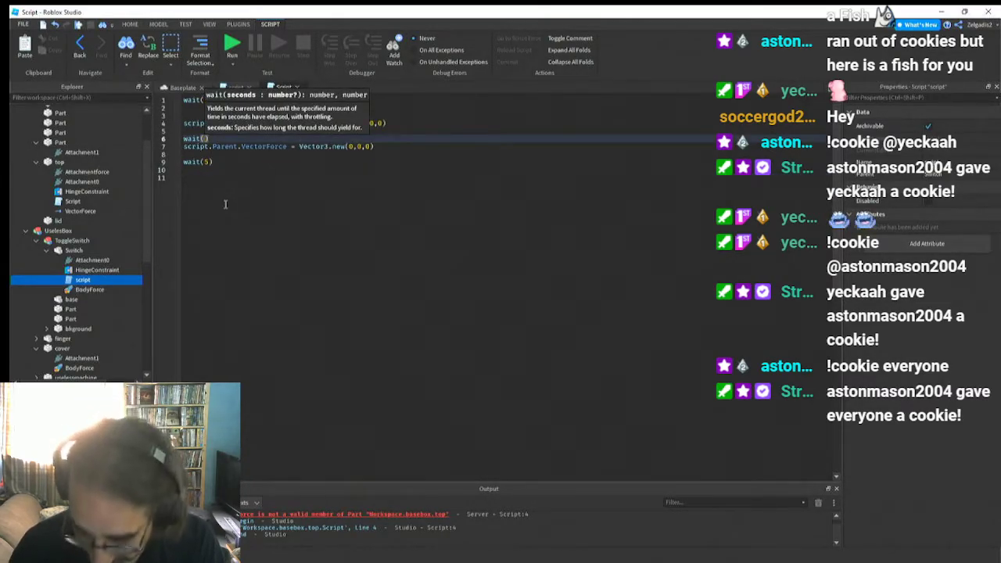
pyautogui.write('.5')
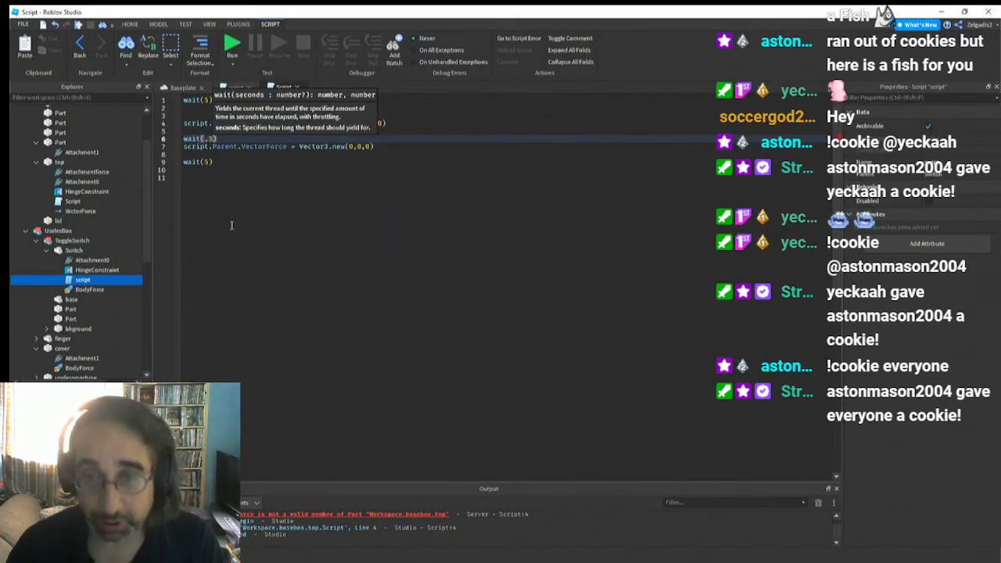
pyautogui.click(231, 225)
pyautogui.click(206, 139)
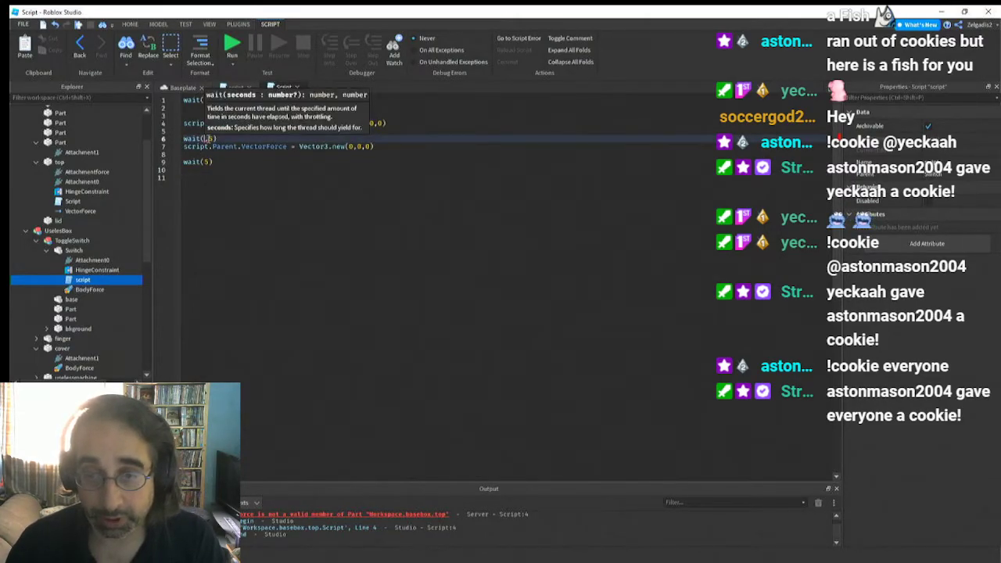
pyautogui.click(225, 198)
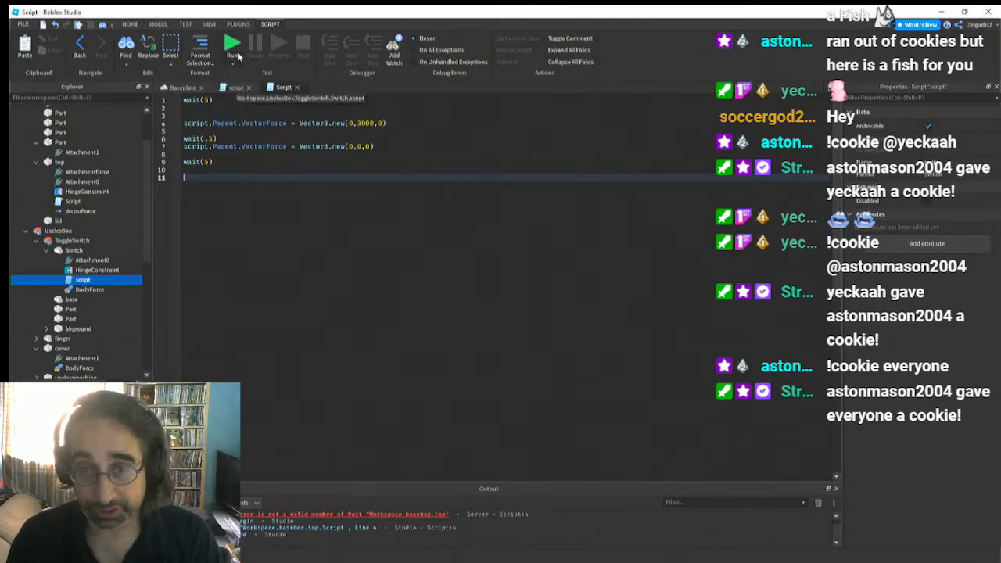
# Close both scripts and run the simulation with the new box in view
pyautogui.click(296, 88)
pyautogui.click(248, 87)
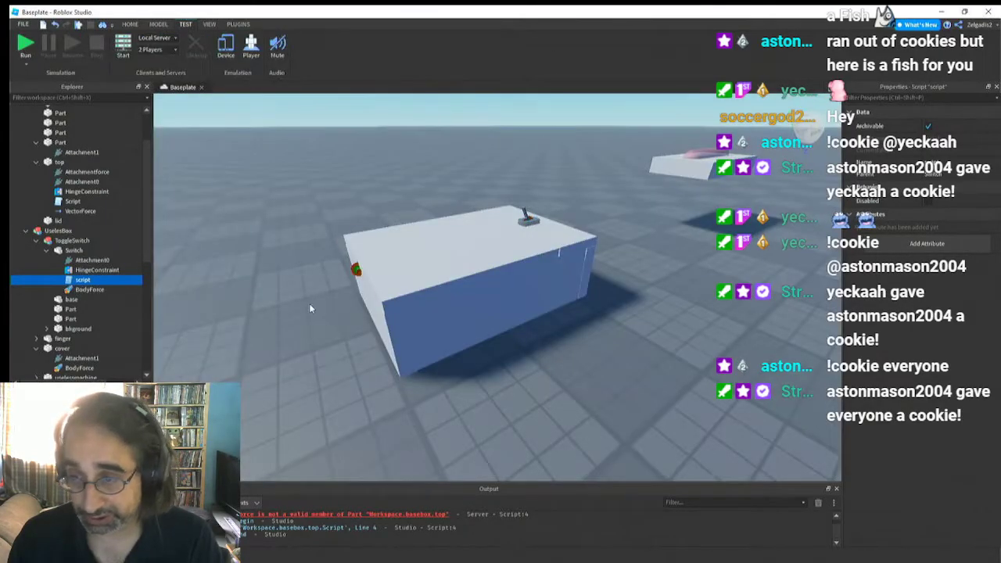
pyautogui.press('a')
pyautogui.moveTo(309, 304); pyautogui.dragTo(310, 305, button='right')
pyautogui.press('w')
pyautogui.press('s')
pyautogui.press('w')
pyautogui.click(24, 44)
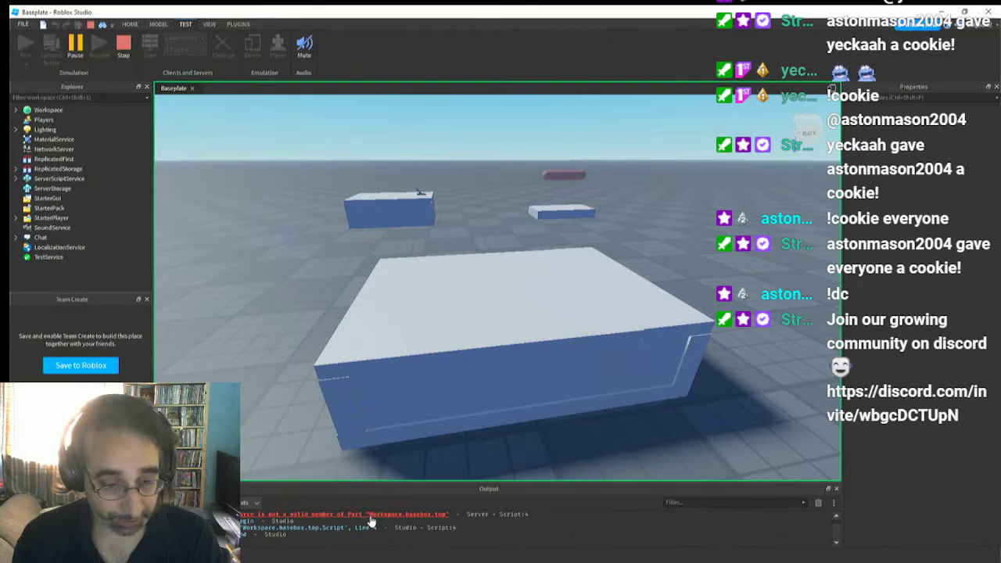
# Open the top's script from the output error and examine the VectorForce assignment on line 4
pyautogui.click(371, 524)
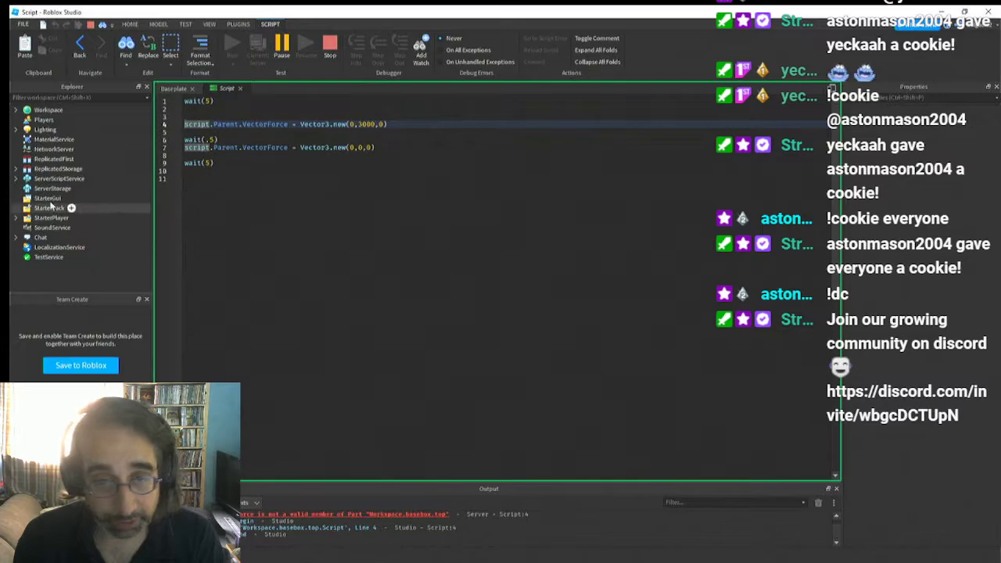
pyautogui.click(277, 126)
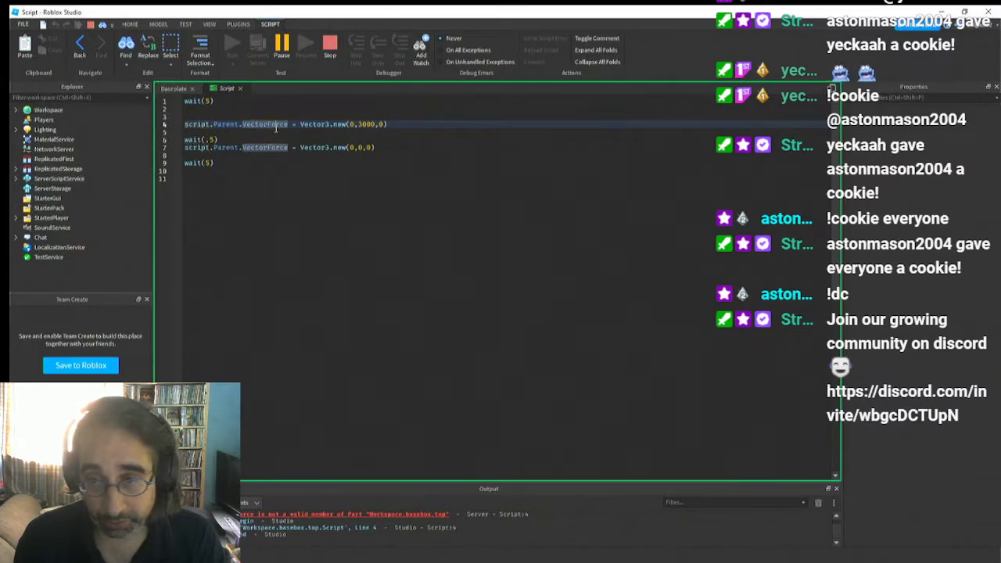
pyautogui.click(307, 180)
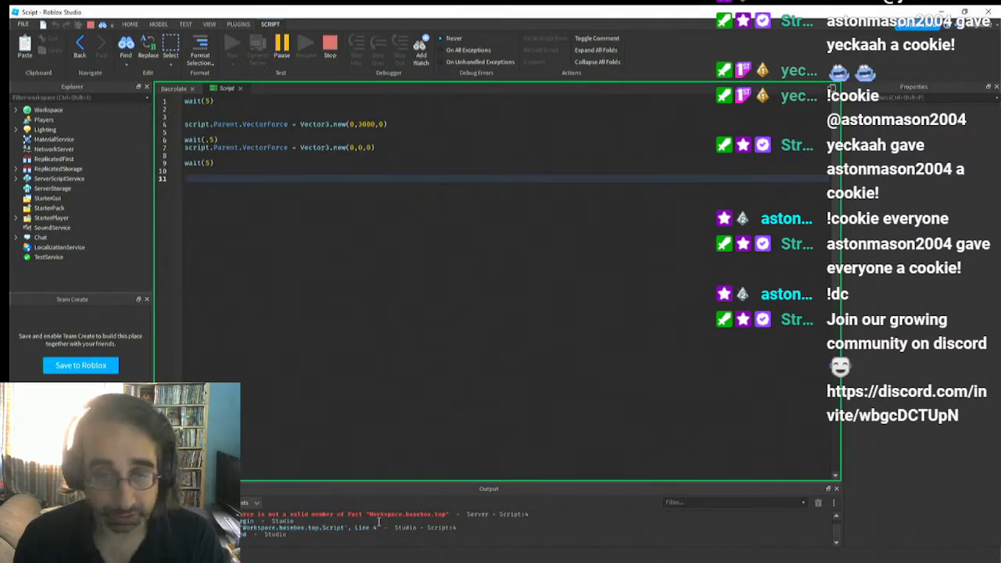
pyautogui.click(187, 98)
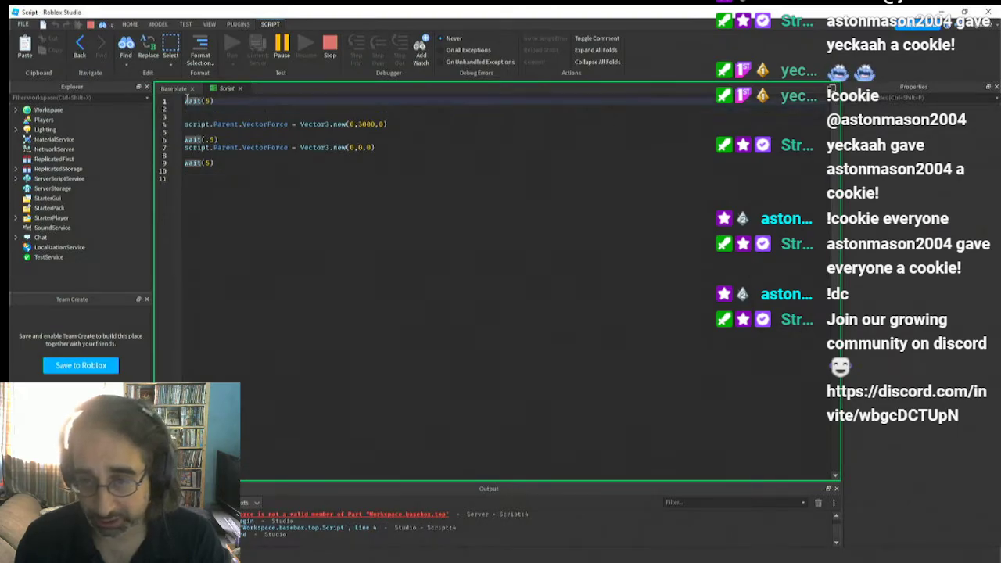
pyautogui.click(253, 228)
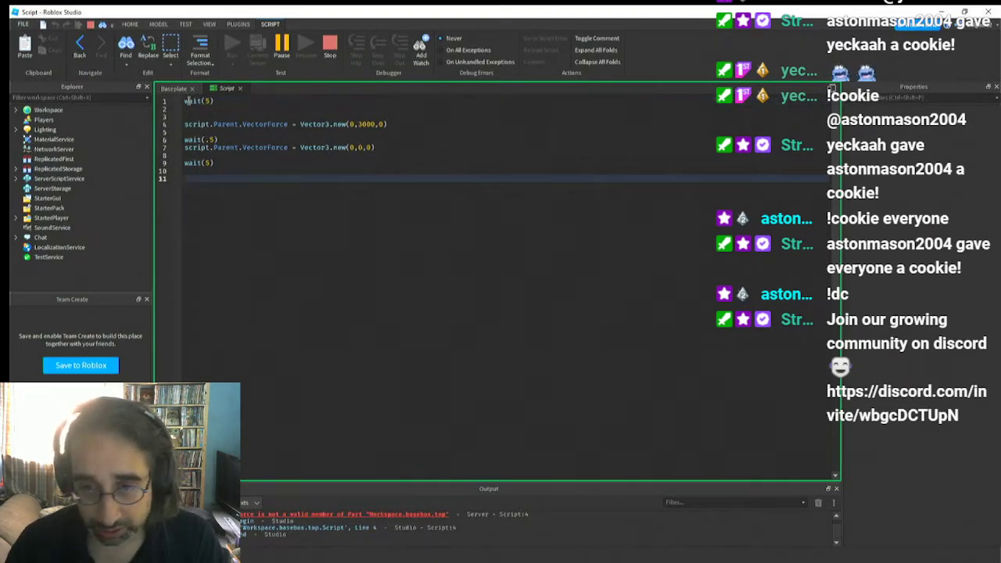
pyautogui.click(187, 101)
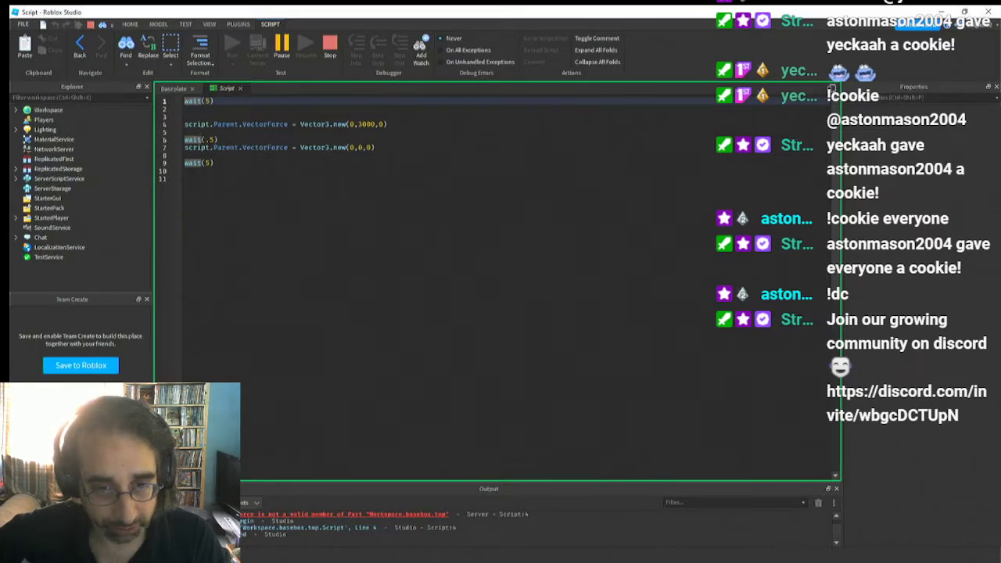
# Open the script inside the UselesBox model's ToggleSwitch Switch and examine how it sets the BodyForce values
pyautogui.click(16, 111)
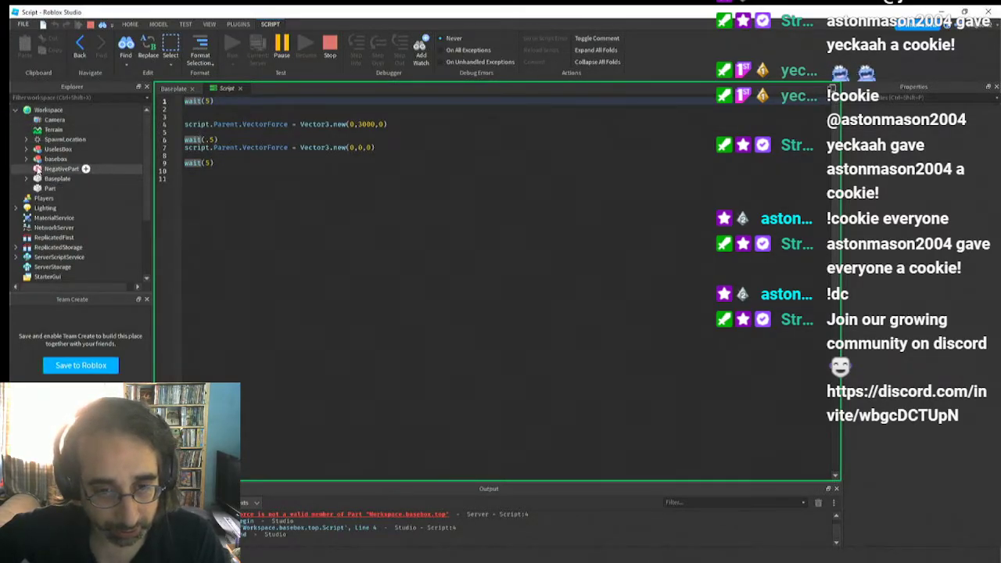
pyautogui.click(26, 148)
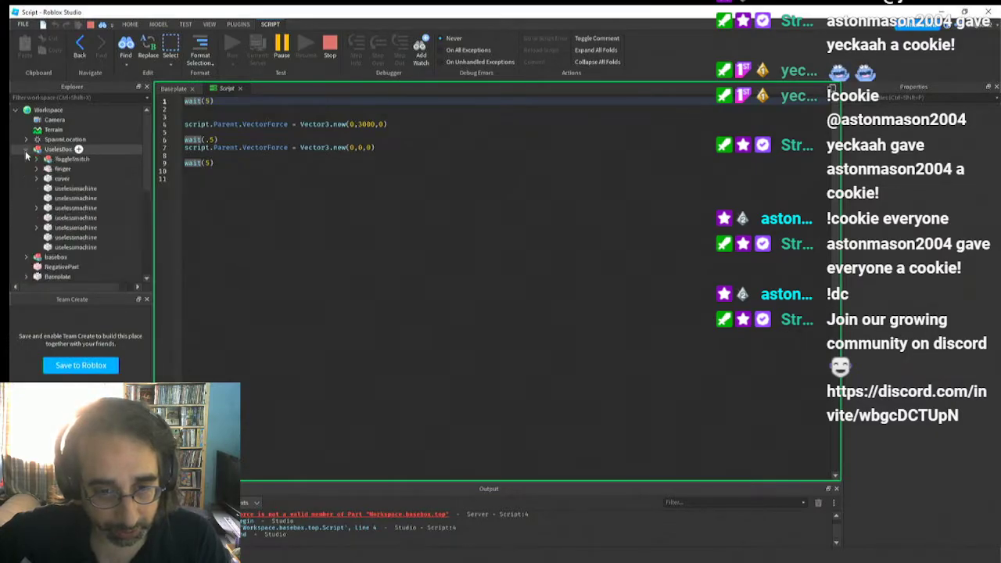
pyautogui.click(36, 168)
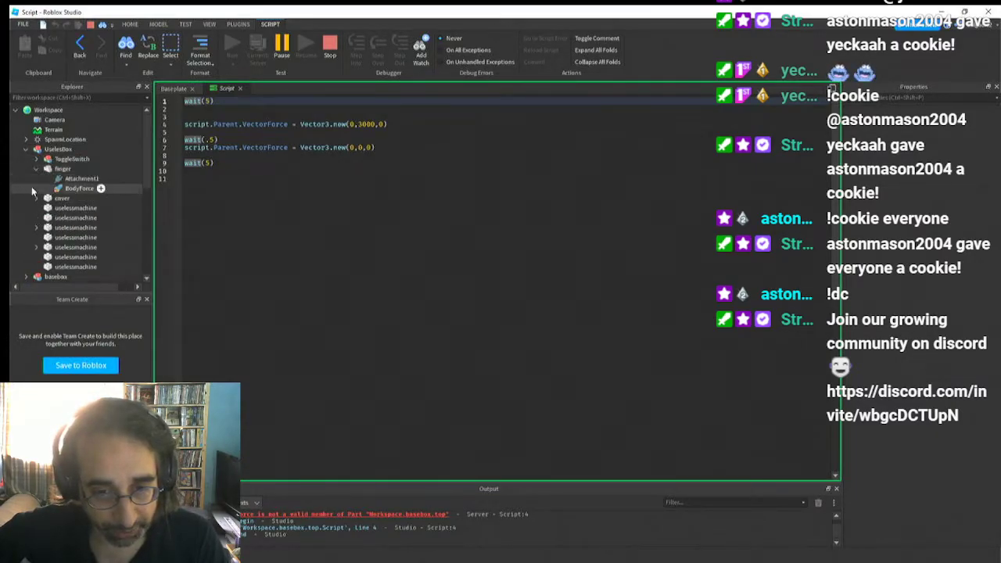
pyautogui.click(36, 198)
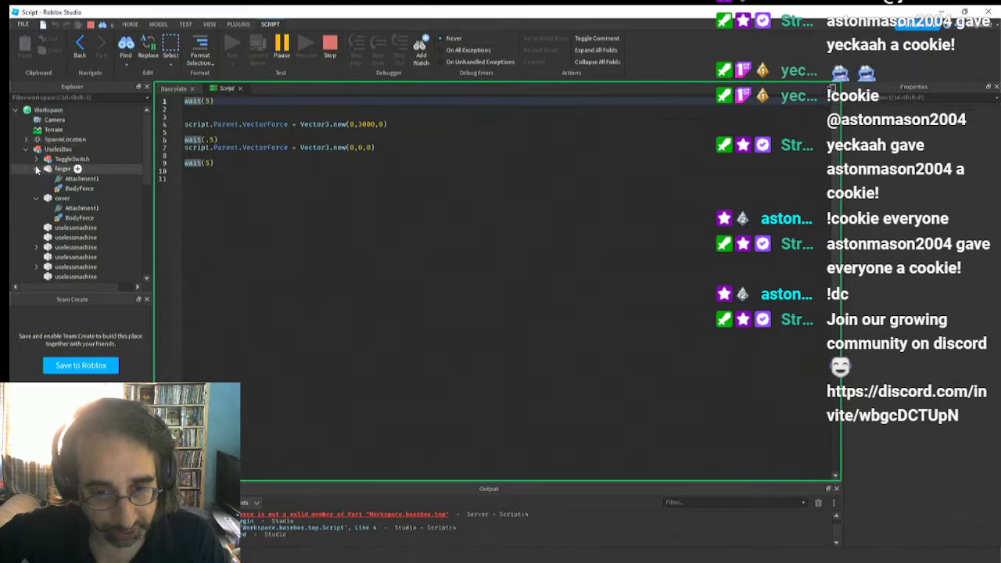
pyautogui.click(36, 159)
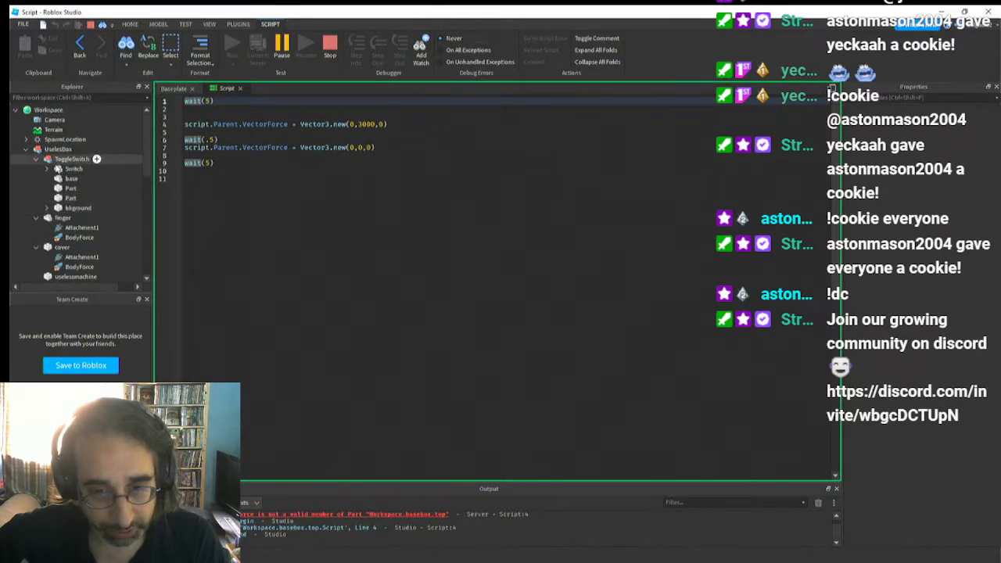
pyautogui.click(54, 169)
pyautogui.click(47, 169)
pyautogui.doubleClick(83, 208)
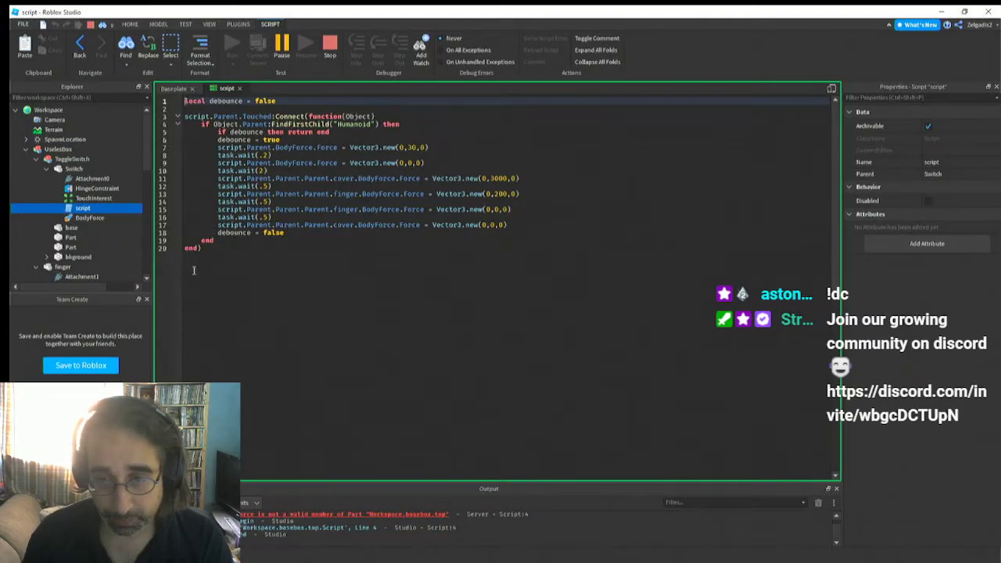
pyautogui.moveTo(185, 101); pyautogui.dragTo(240, 101)
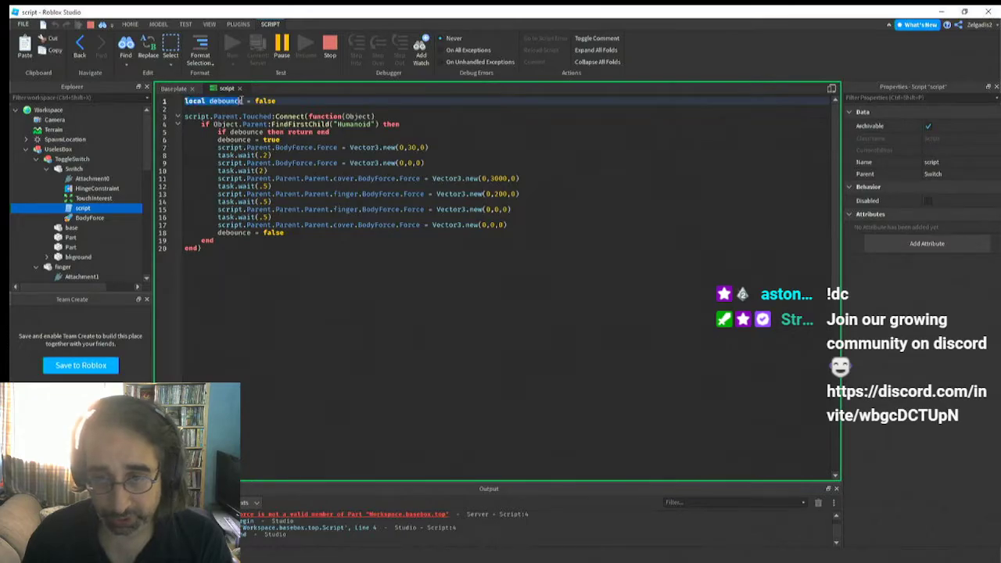
# Stop the simulation, close the Switch script and reopen the script of the new box's top
pyautogui.click(333, 44)
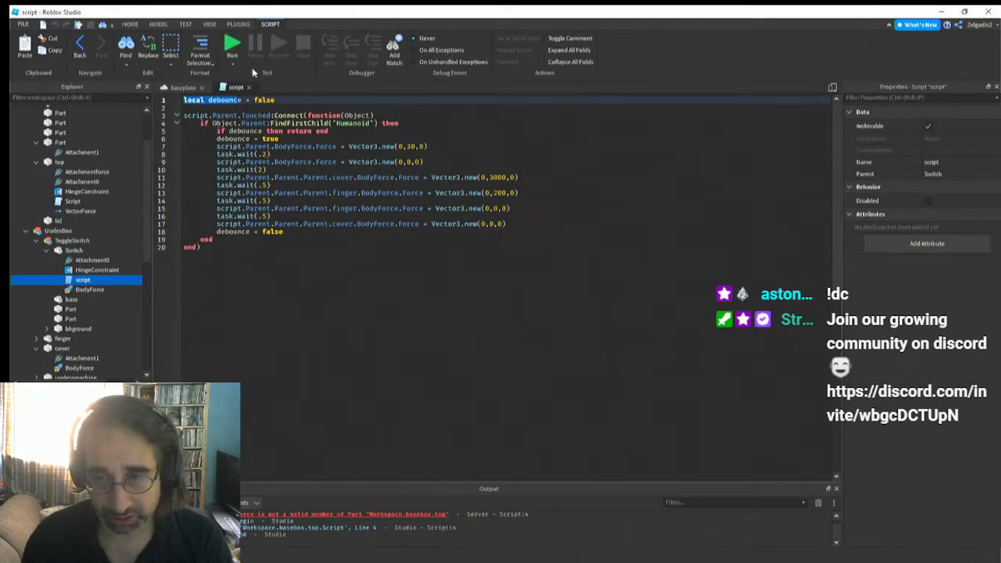
pyautogui.click(249, 87)
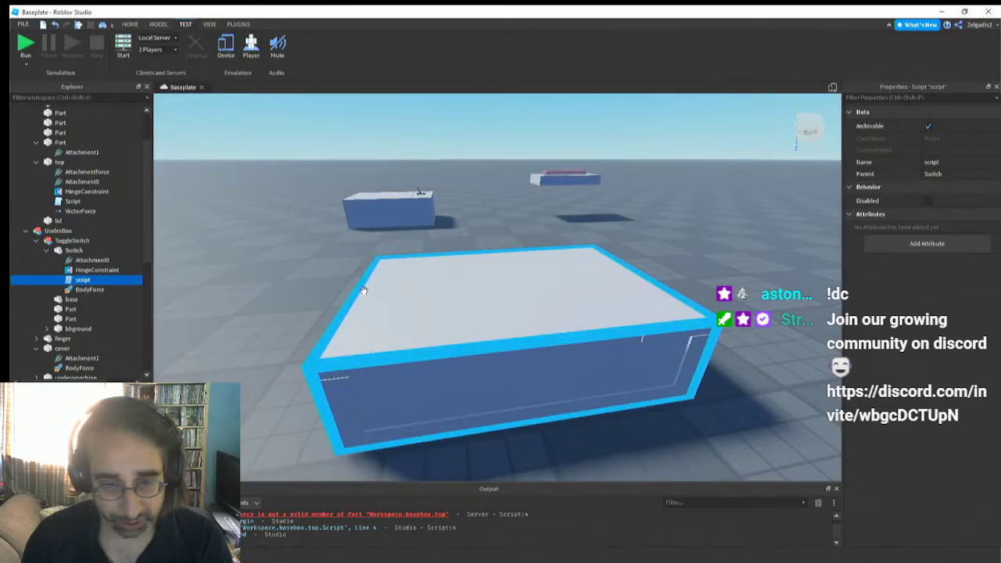
pyautogui.click(450, 302)
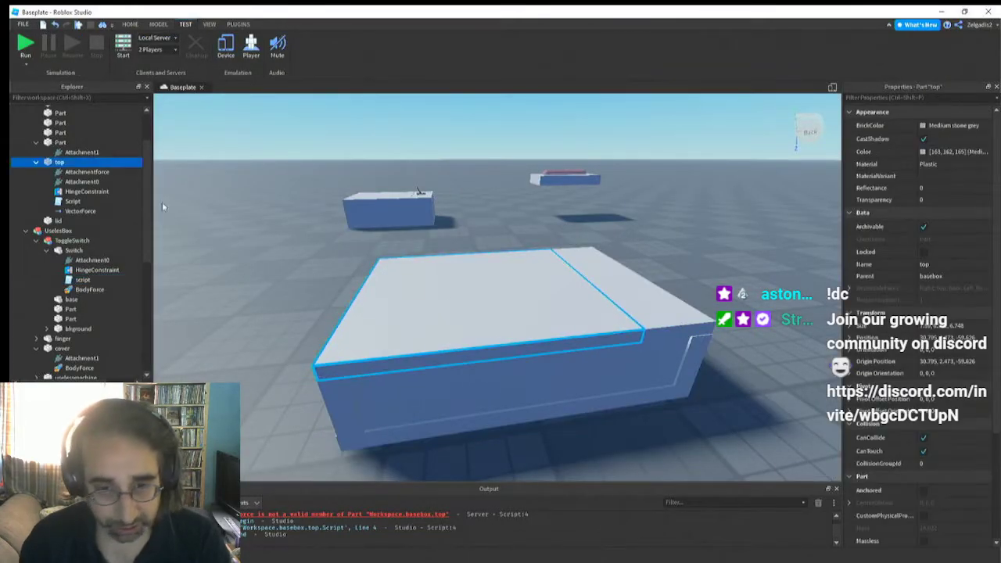
pyautogui.doubleClick(87, 202)
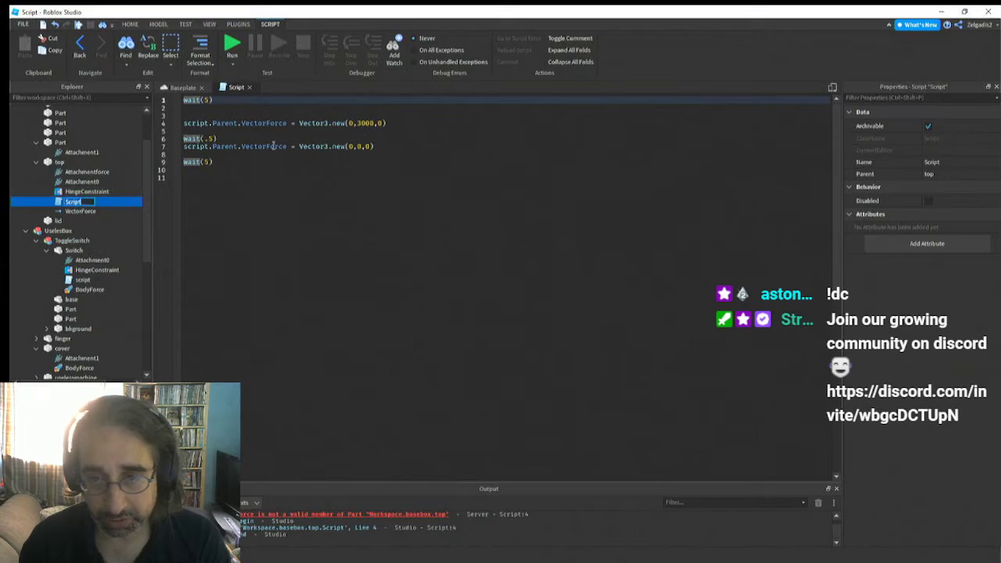
pyautogui.click(224, 100)
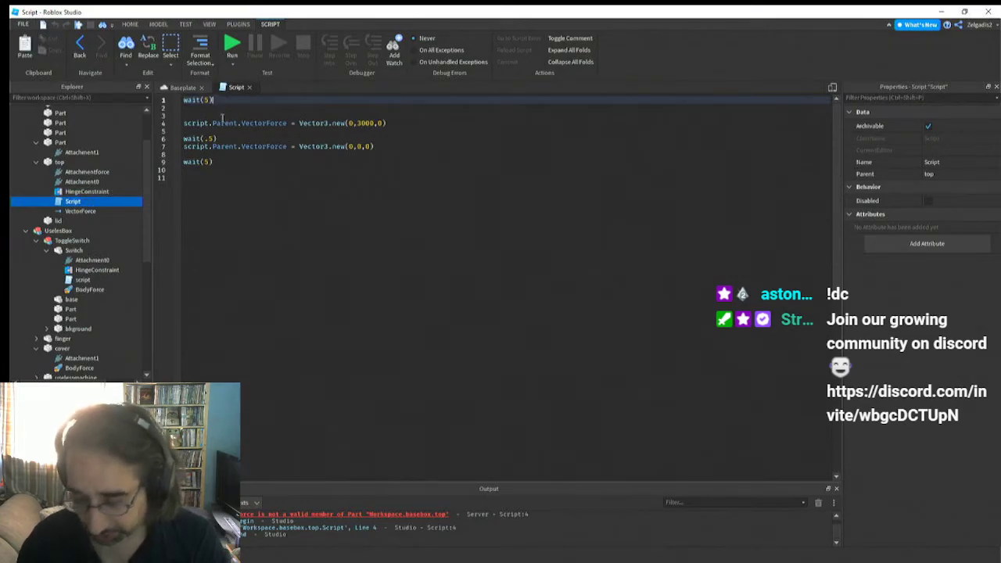
# Insert two blank lines at the start of the script and begin a local variable declaration named Vforce on line 1
pyautogui.click(185, 100)
pyautogui.press('Return')
pyautogui.press('Return')
pyautogui.click(187, 99)
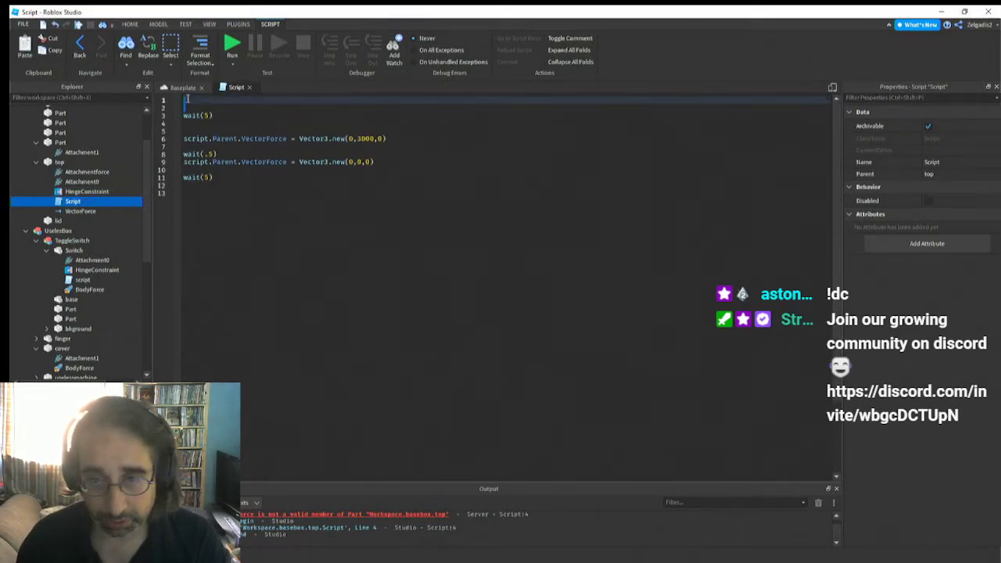
pyautogui.click(193, 100)
pyautogui.write('local V')
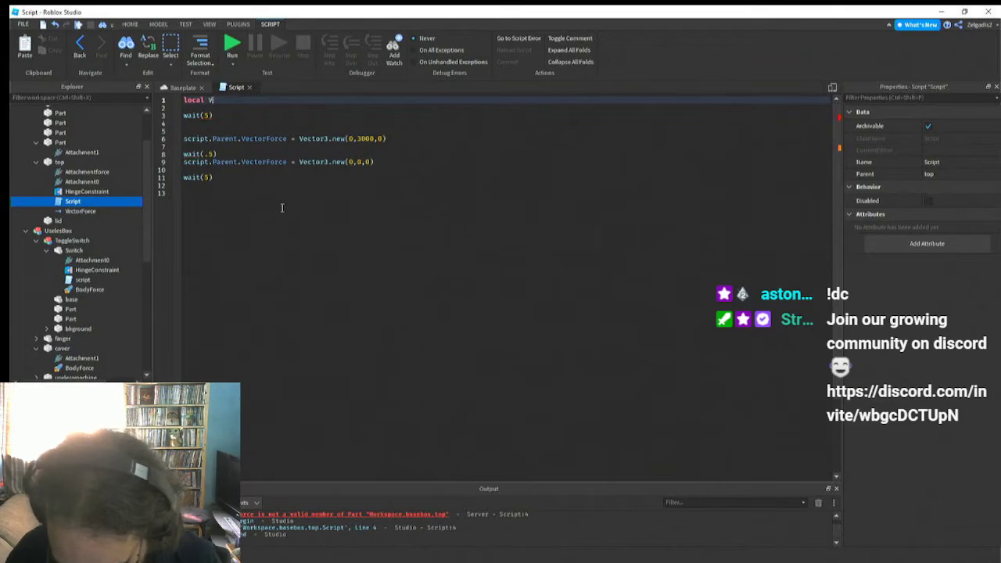
pyautogui.write('rce =')
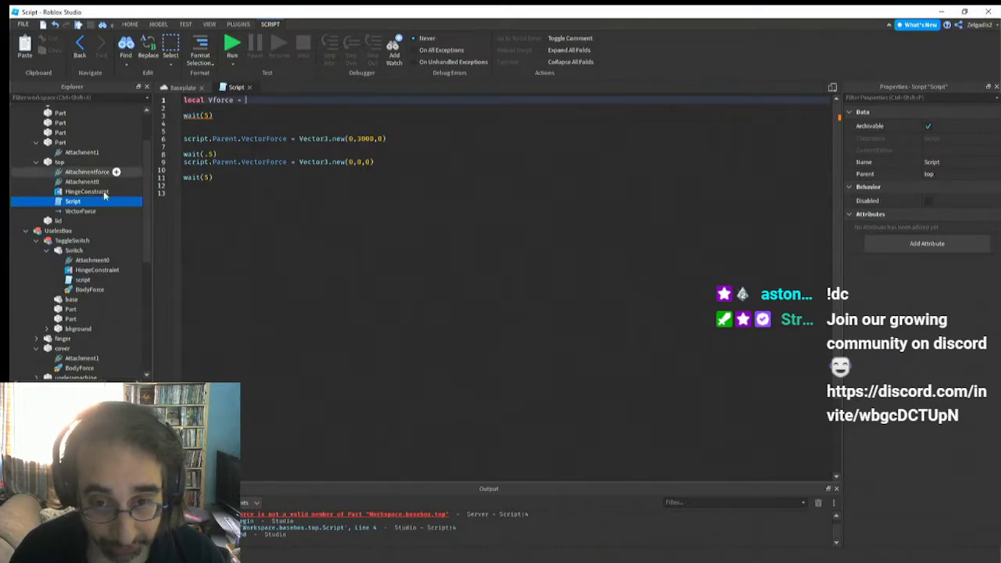
pyautogui.scroll(2, 104, 194)
pyautogui.scroll(3, 63, 227)
pyautogui.write('=')
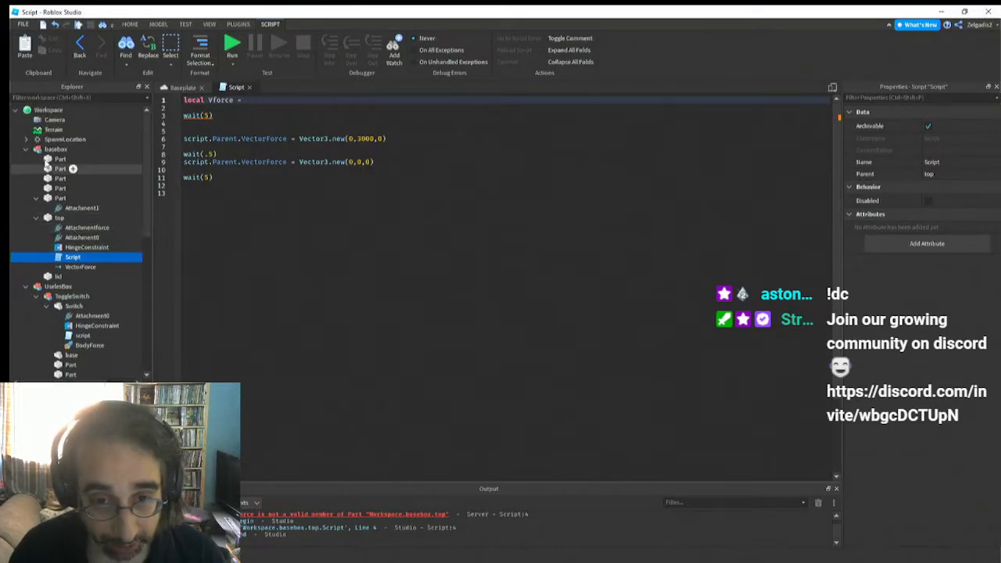
pyautogui.write(' w')
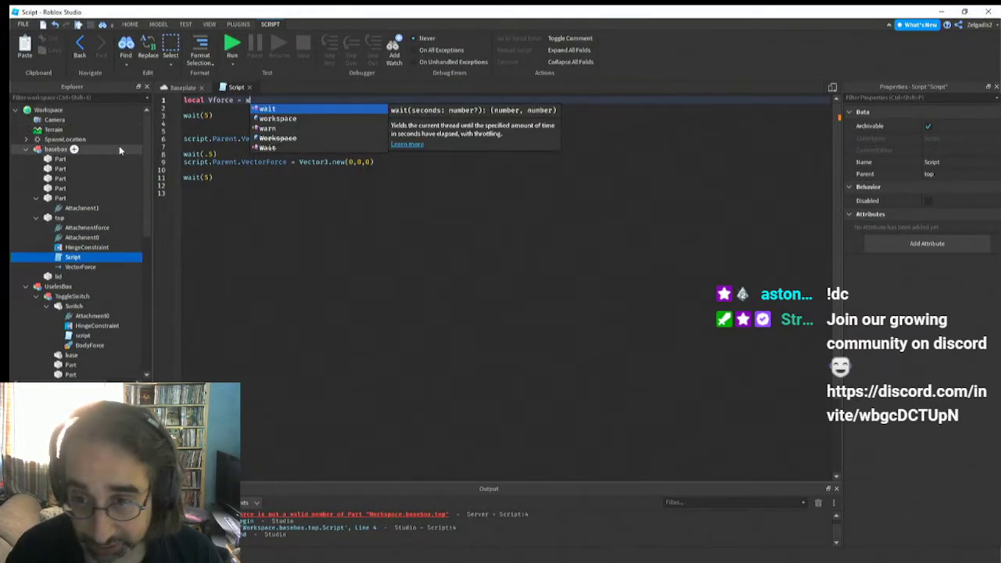
# Assign workspace.basebox.top.VectorForce to the Vforce variable
pyautogui.click(294, 119)
pyautogui.write('.')
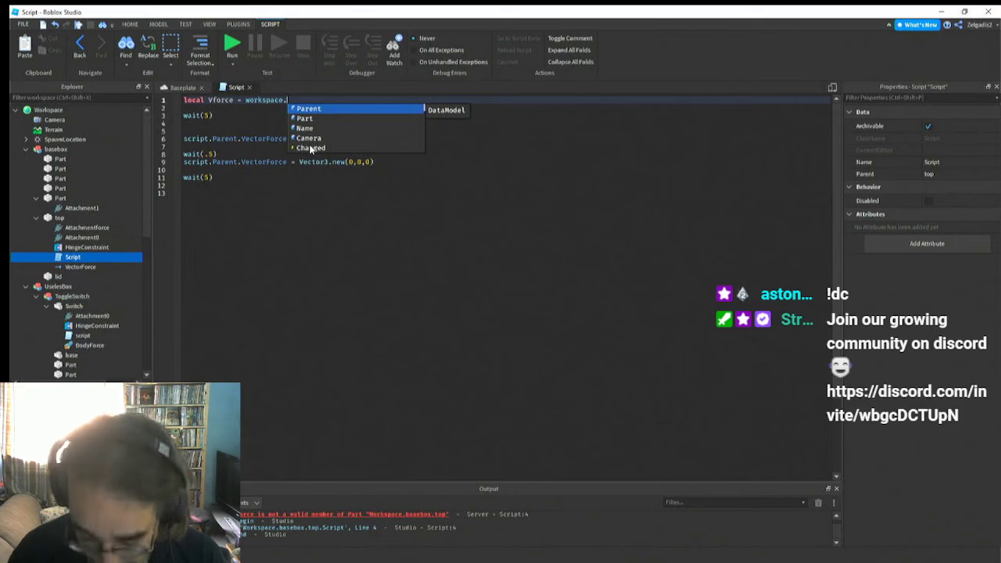
pyautogui.write('b')
pyautogui.click(307, 110)
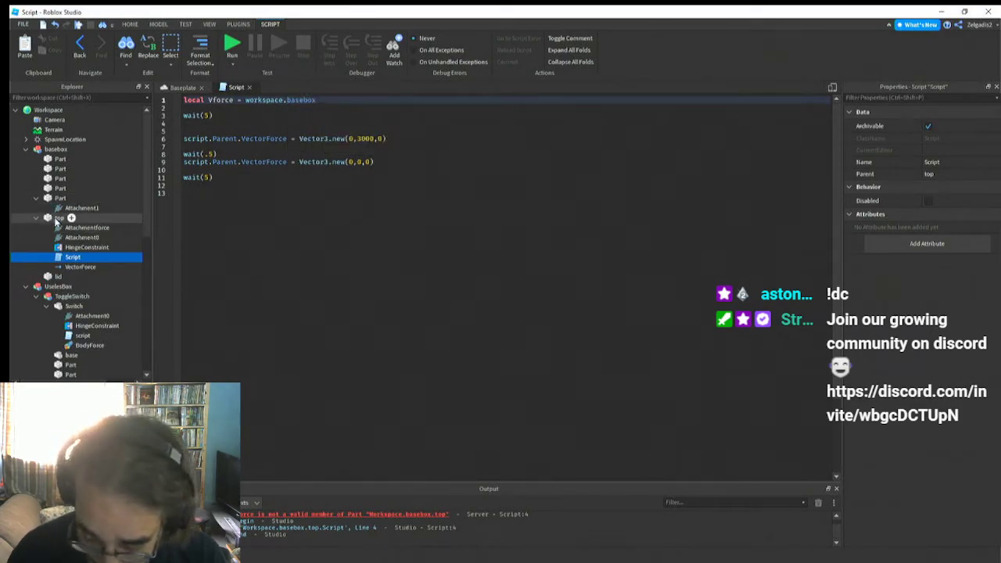
pyautogui.write('.t')
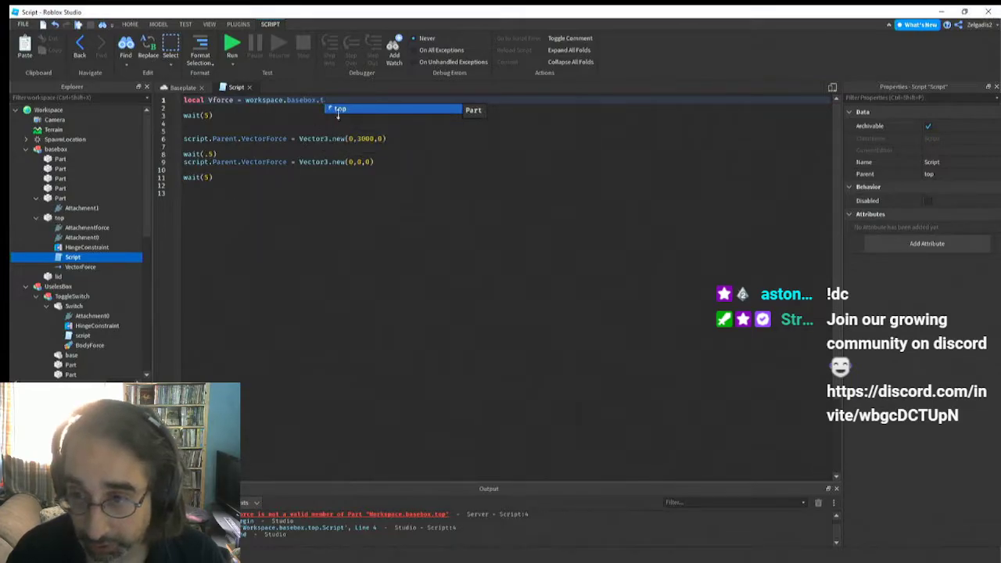
pyautogui.click(339, 111)
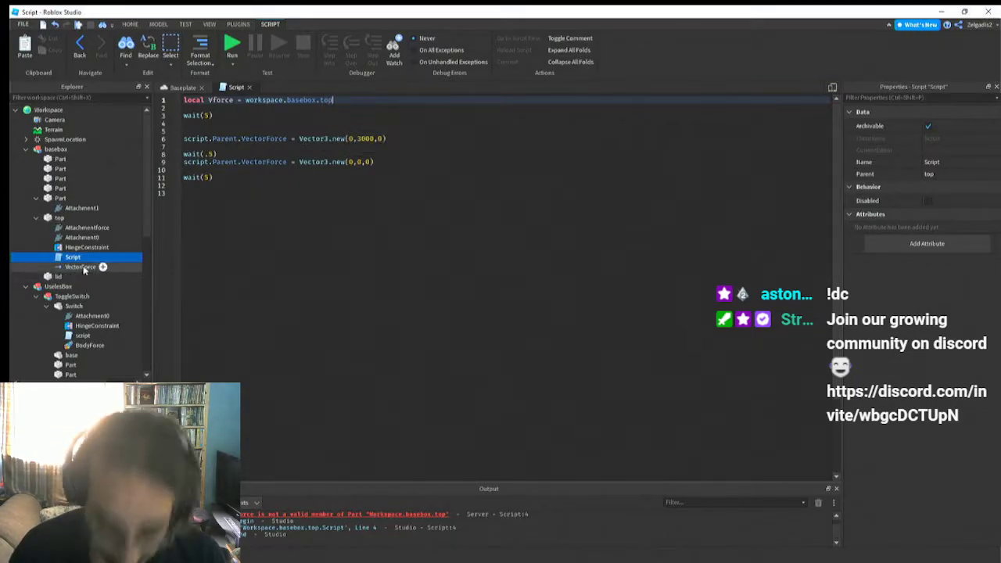
pyautogui.write('.')
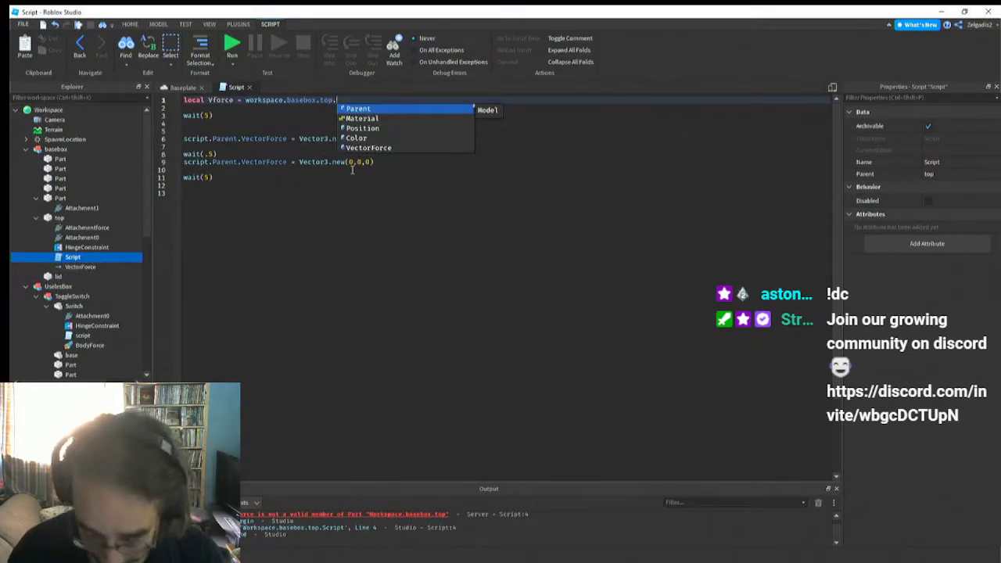
pyautogui.click(368, 148)
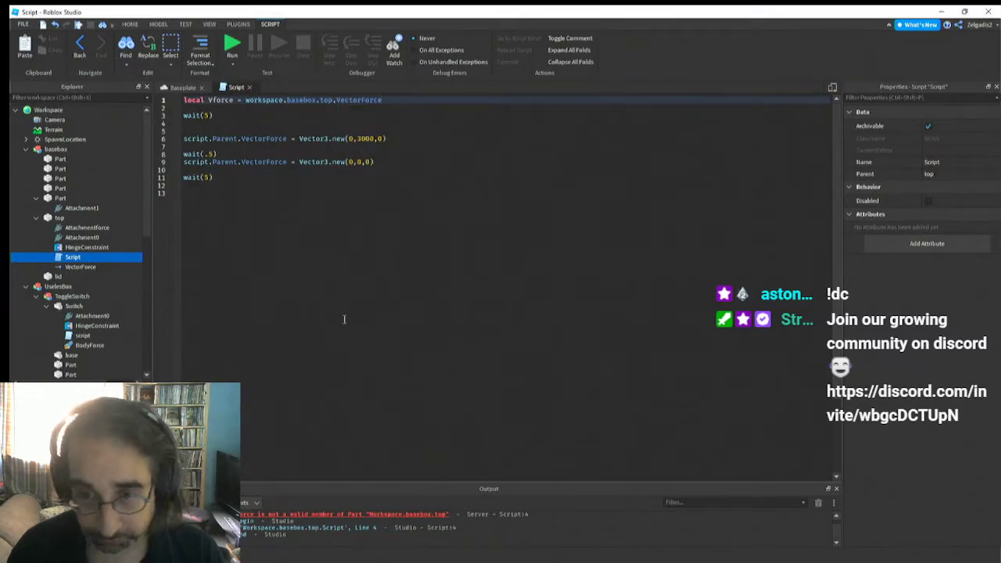
pyautogui.click(345, 299)
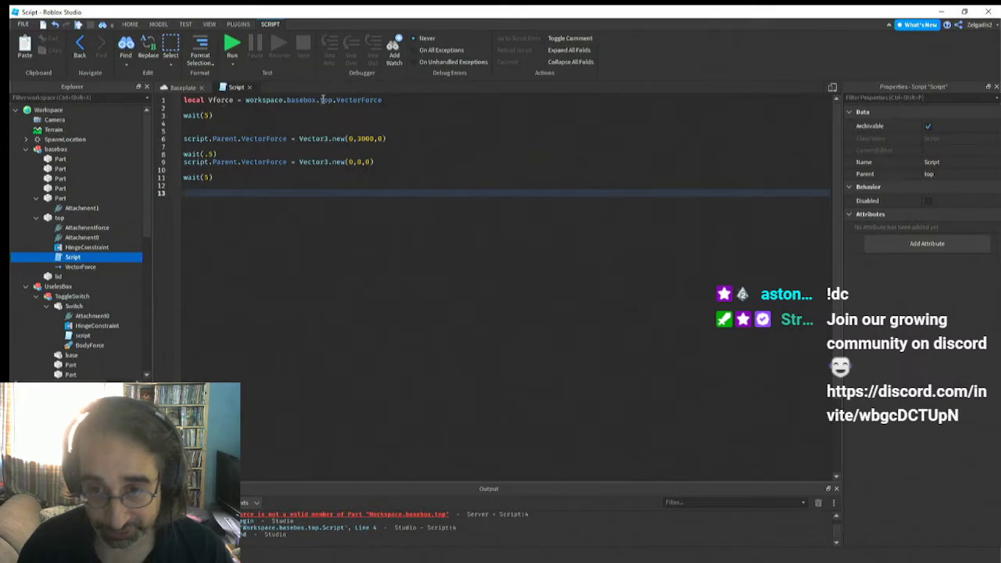
# Replace script.Parent with Vforce in the line 6 assignment that uses Vector3.new(0,3000,0)
pyautogui.click(237, 161)
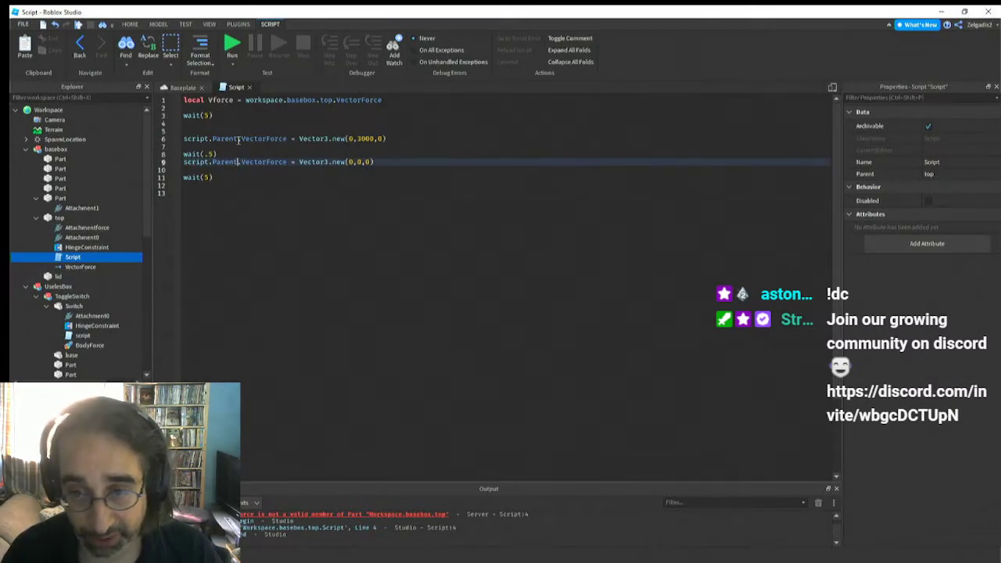
pyautogui.moveTo(238, 138); pyautogui.dragTo(186, 138)
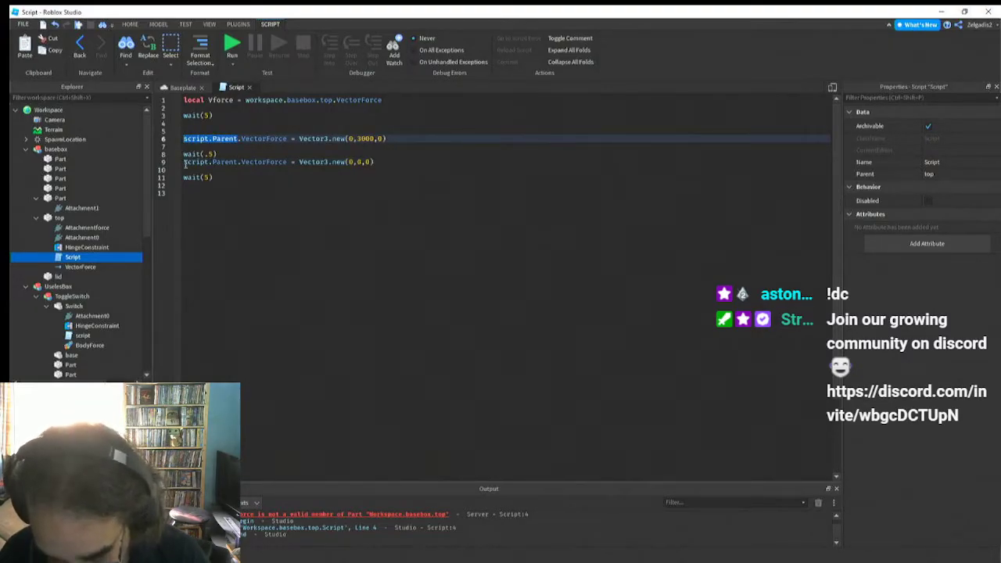
pyautogui.write('vforce')
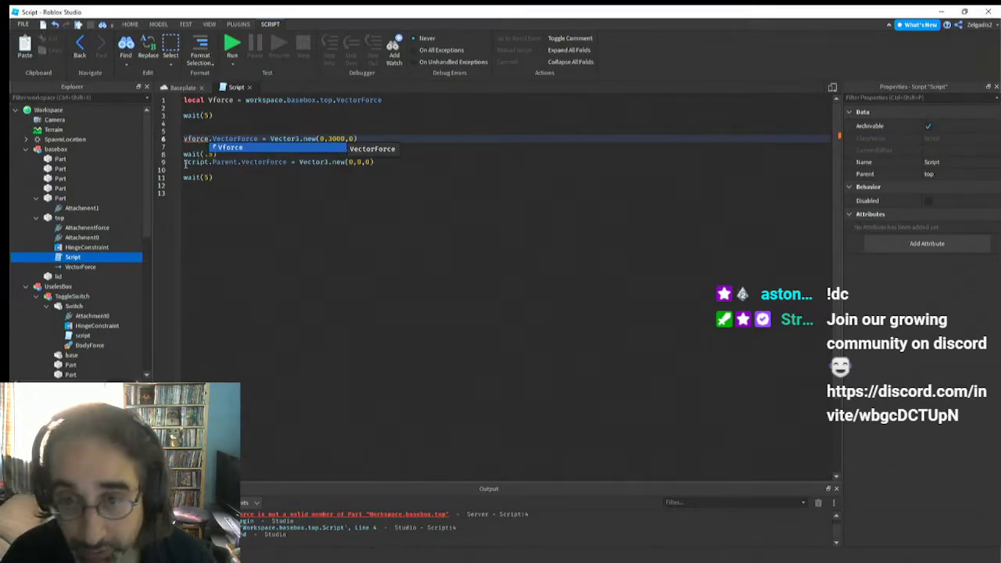
pyautogui.press('Escape')
pyautogui.press('BackSpace')
pyautogui.write('V')
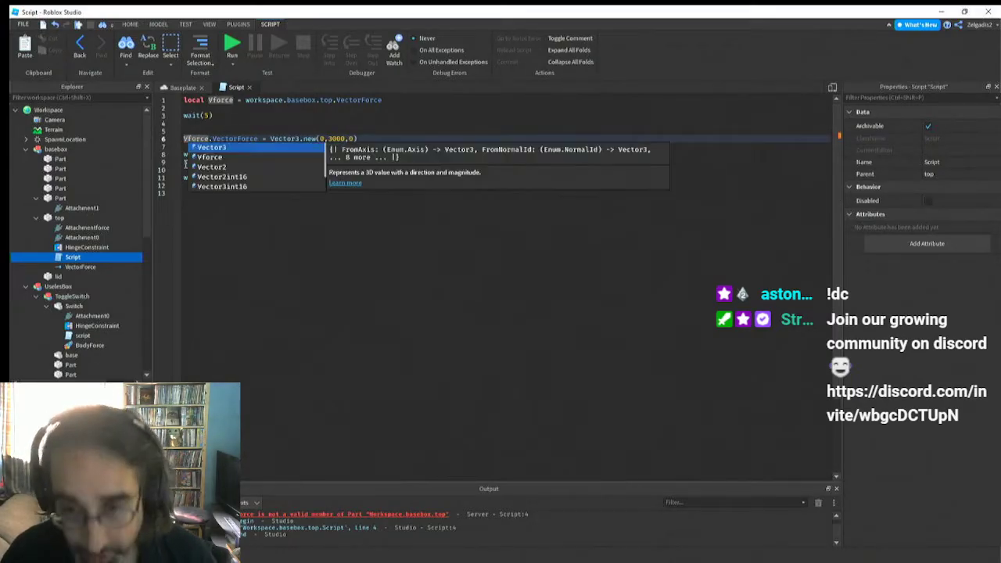
pyautogui.click(255, 277)
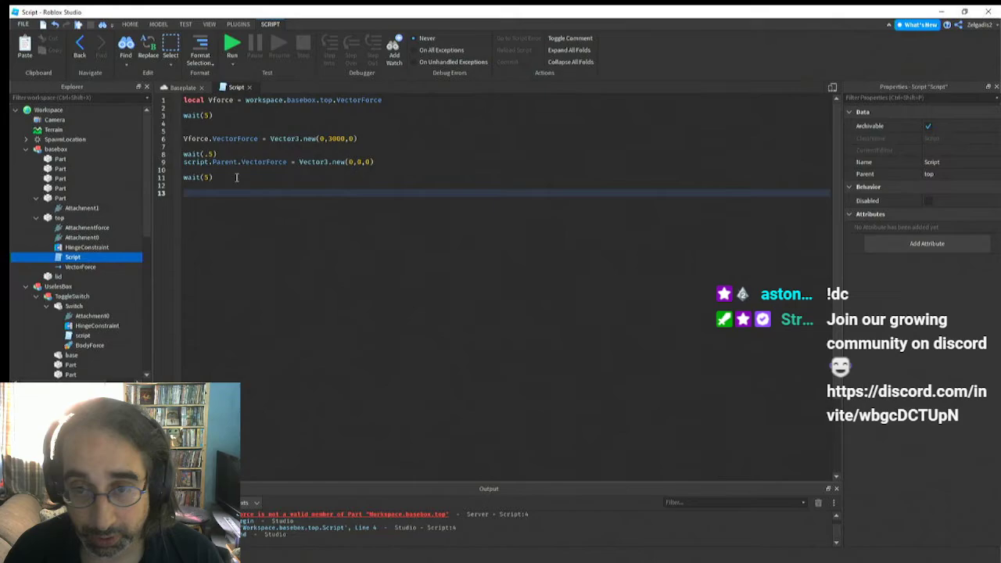
# Check the property names of the top's VectorForce and change the line 6 assignment to target Vforce.Force
pyautogui.click(212, 139)
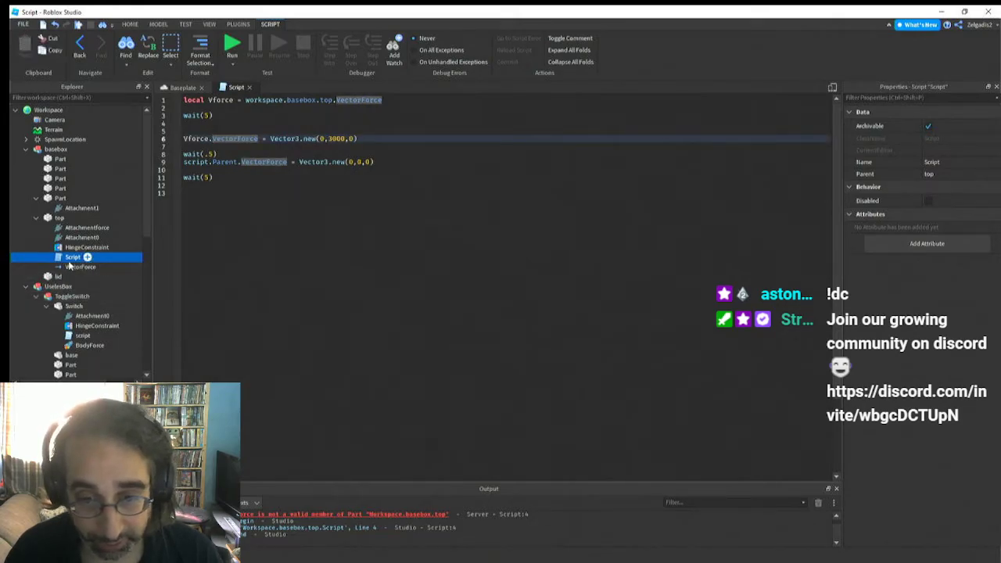
pyautogui.click(78, 266)
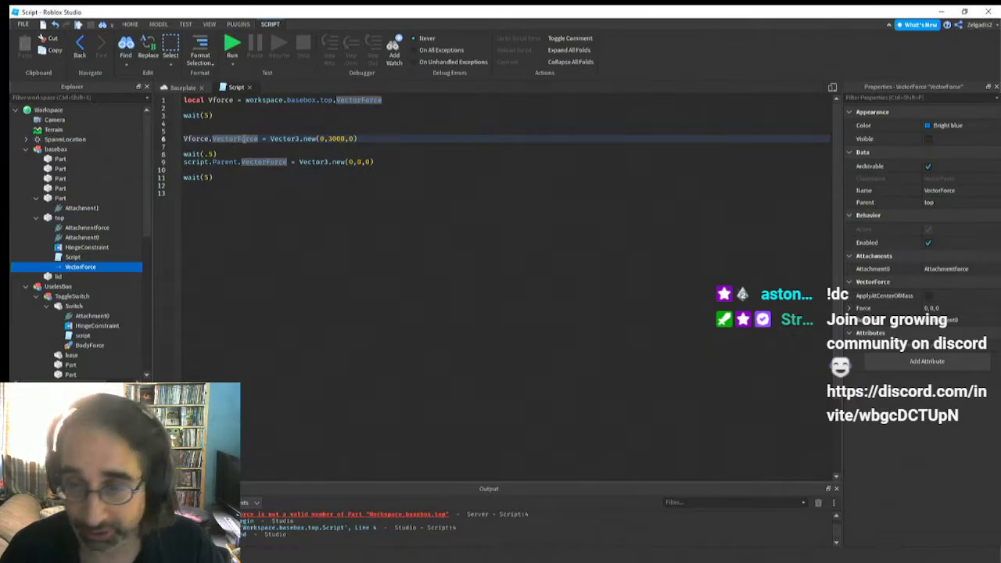
pyautogui.click(238, 140)
pyautogui.press('BackSpace')
pyautogui.press('BackSpace')
pyautogui.press('BackSpace')
pyautogui.press('BackSpace')
pyautogui.press('BackSpace')
pyautogui.press('BackSpace')
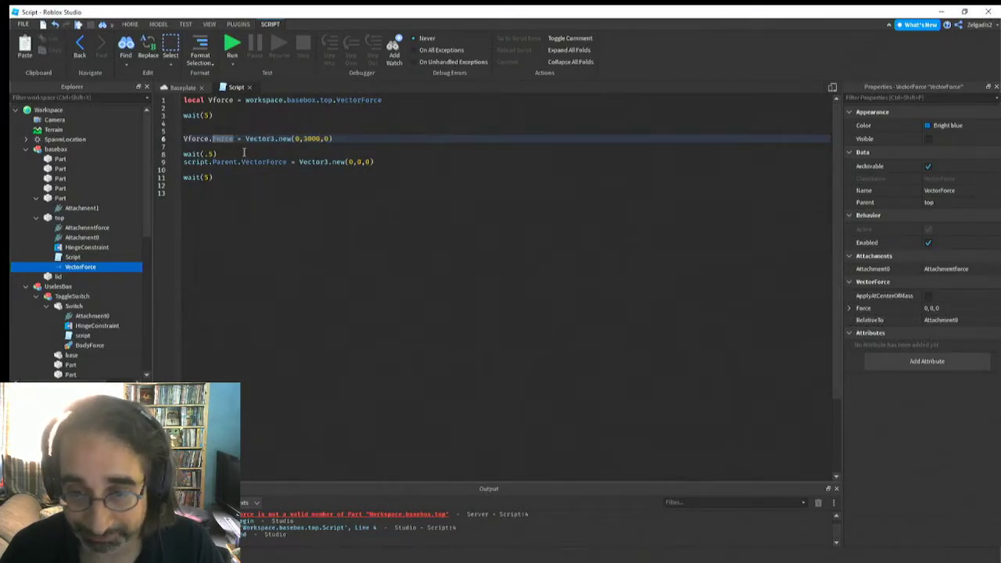
pyautogui.click(245, 153)
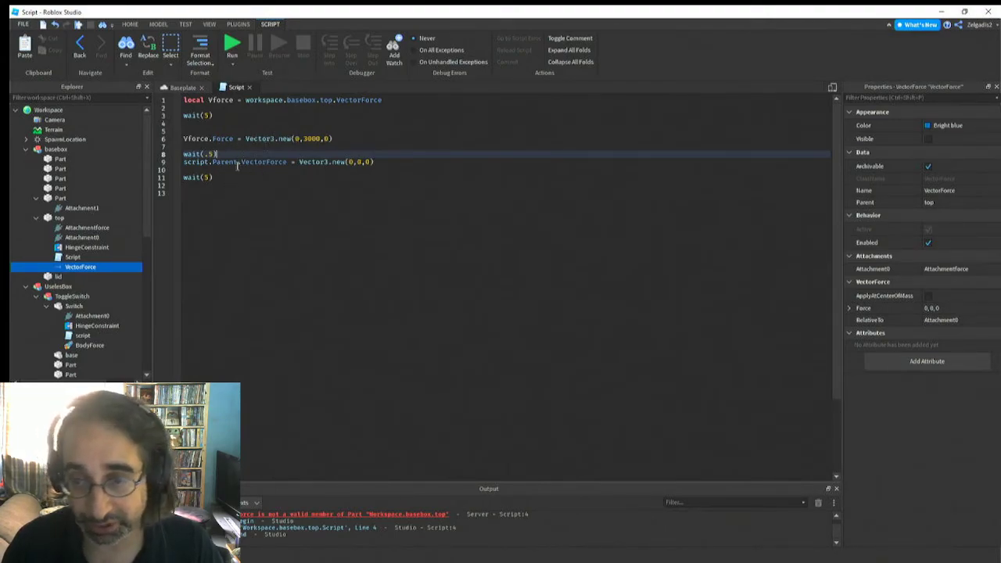
# Replace script.Parent.VectorForce with VForce in the line 9 assignment that uses Vector3.new(0,0,0)
pyautogui.doubleClick(263, 162)
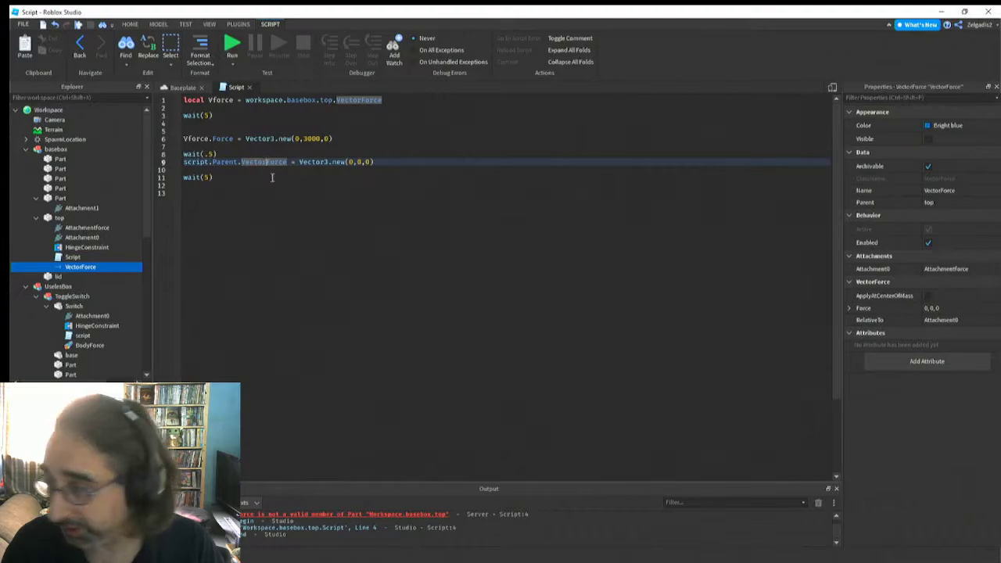
pyautogui.press('BackSpace')
pyautogui.press('BackSpace')
pyautogui.press('BackSpace')
pyautogui.press('BackSpace')
pyautogui.press('BackSpace')
pyautogui.press('BackSpace')
pyautogui.press('BackSpace')
pyautogui.press('BackSpace')
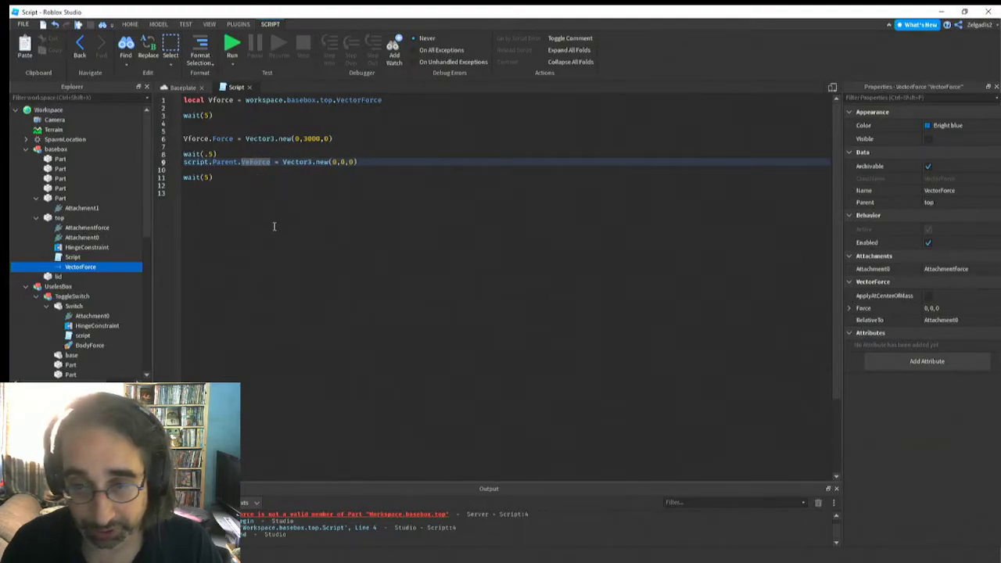
pyautogui.press('BackSpace')
pyautogui.press('BackSpace')
pyautogui.press('BackSpace')
pyautogui.press('BackSpace')
pyautogui.press('BackSpace')
pyautogui.press('BackSpace')
pyautogui.press('BackSpace')
pyautogui.press('BackSpace')
pyautogui.press('BackSpace')
pyautogui.press('BackSpace')
pyautogui.press('BackSpace')
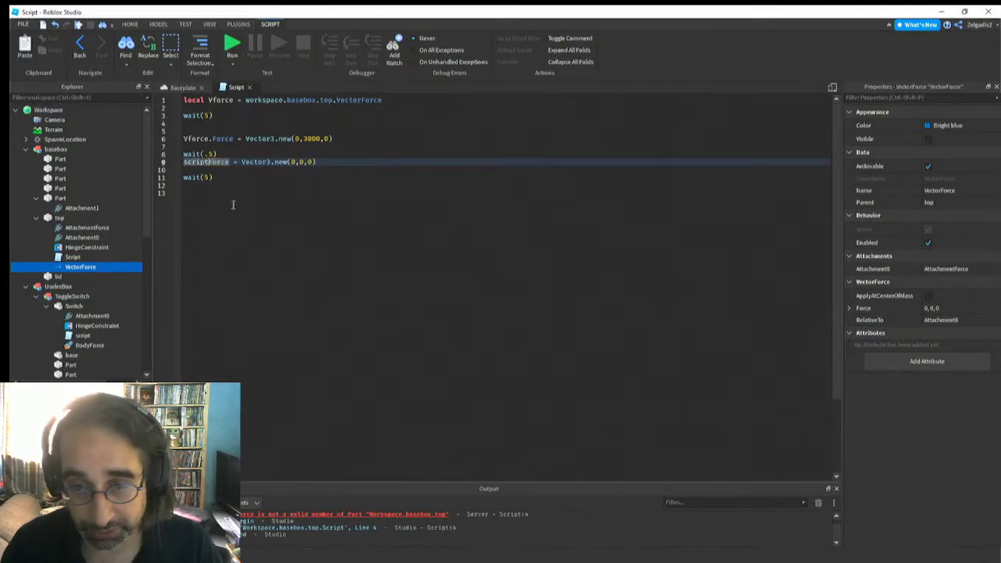
pyautogui.press('BackSpace')
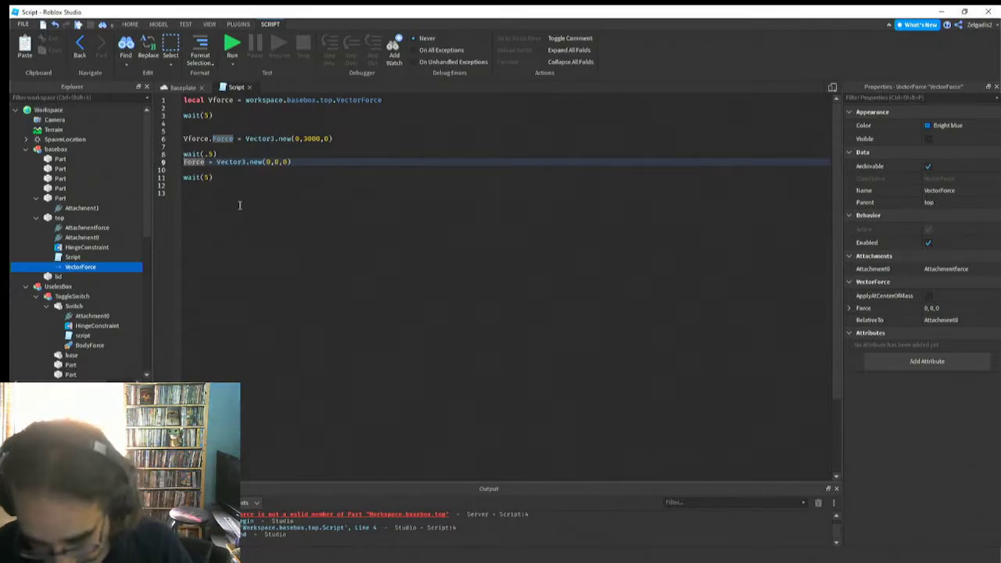
pyautogui.write('V')
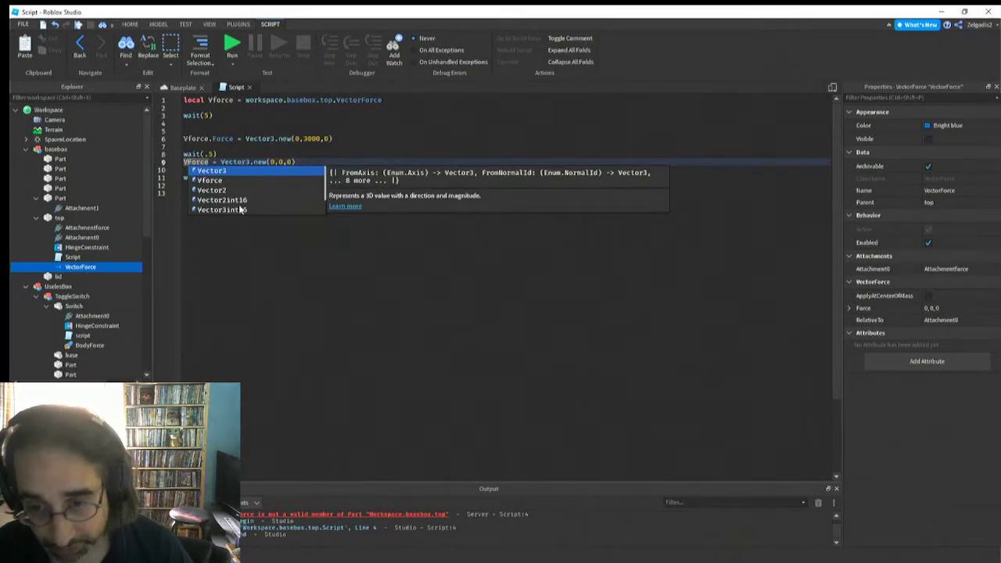
pyautogui.click(211, 181)
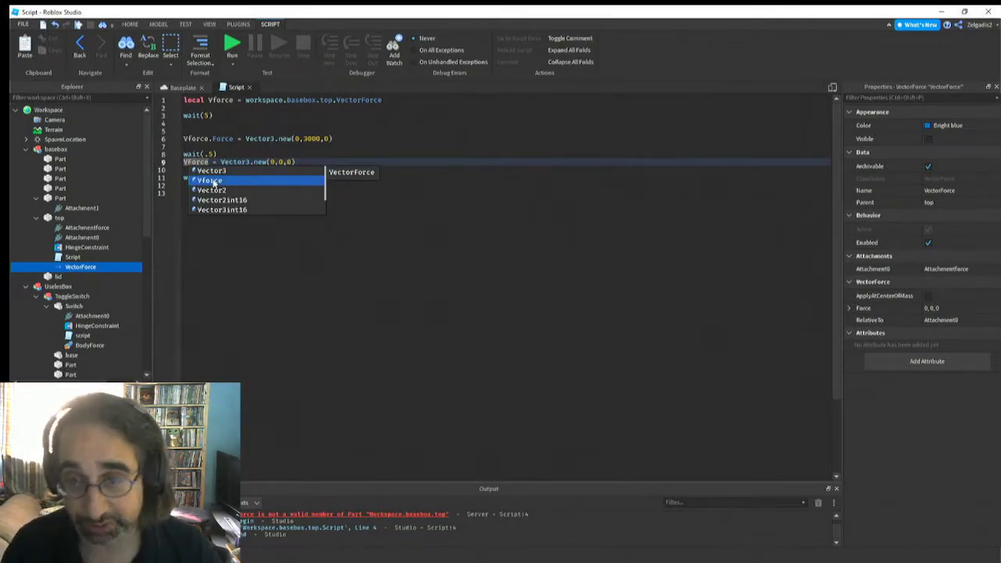
pyautogui.click(256, 253)
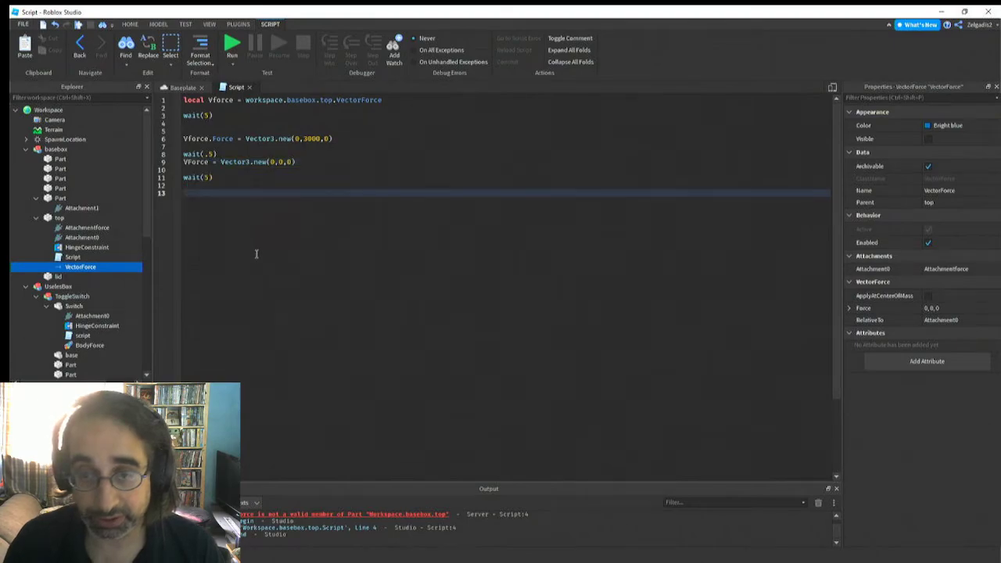
# Append the .Force property to the line 9 target and correct the variable's capitalisation to Vforce
pyautogui.click(210, 161)
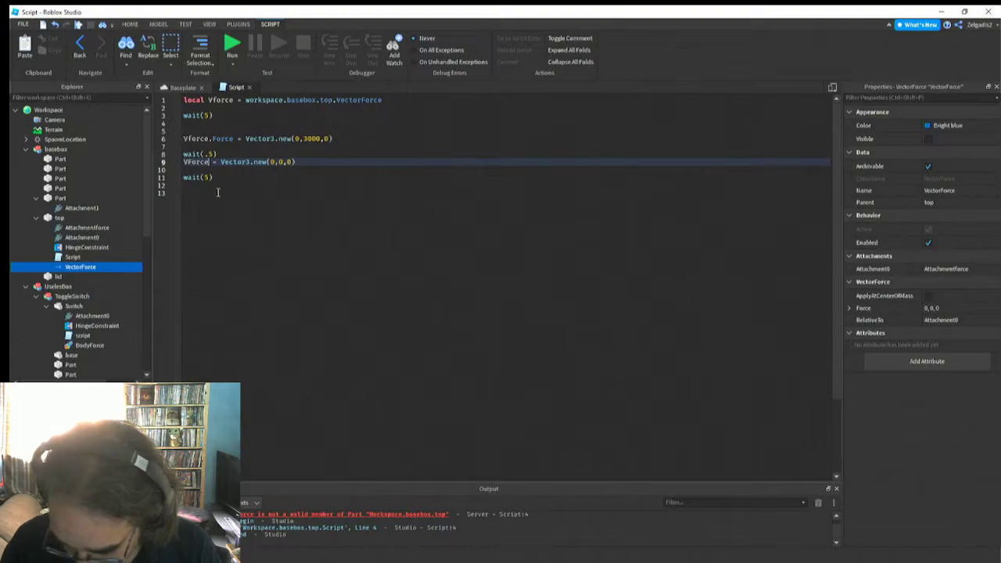
pyautogui.write('.')
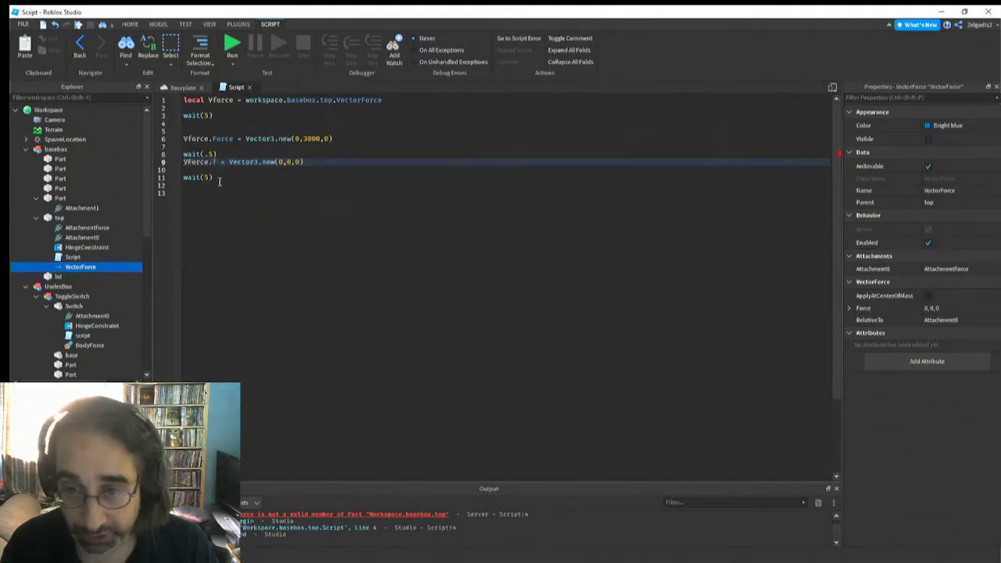
pyautogui.write('For')
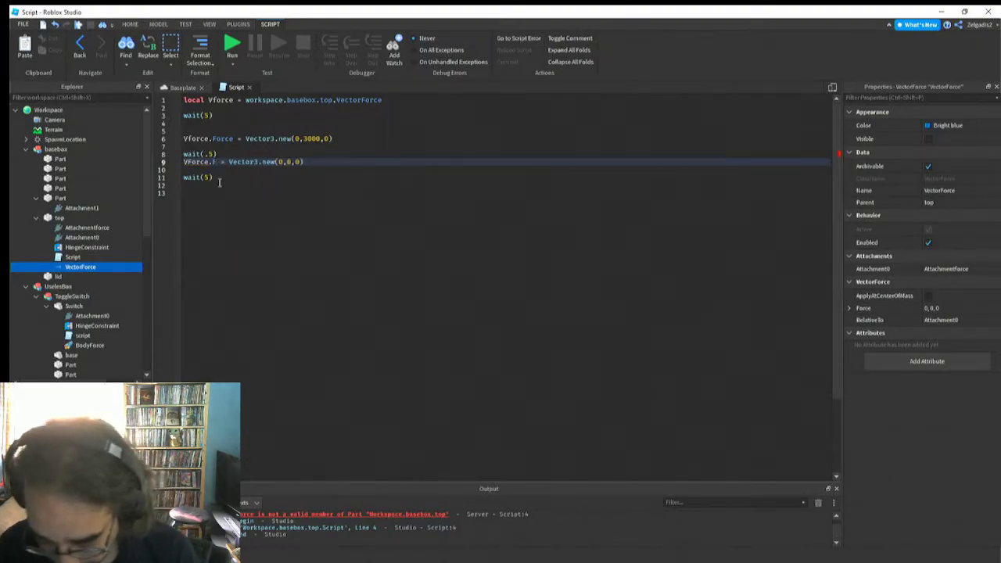
pyautogui.write('ce')
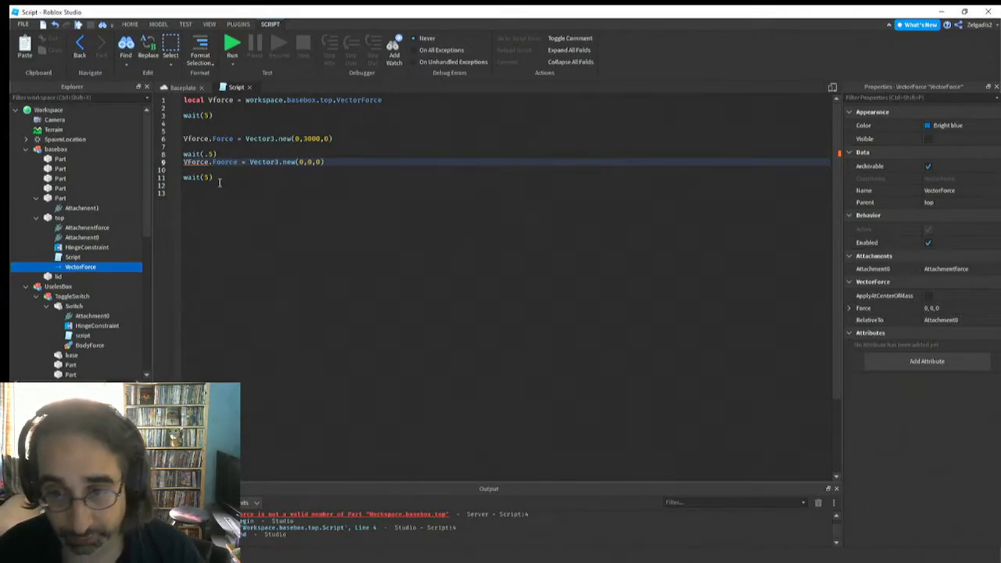
pyautogui.click(288, 207)
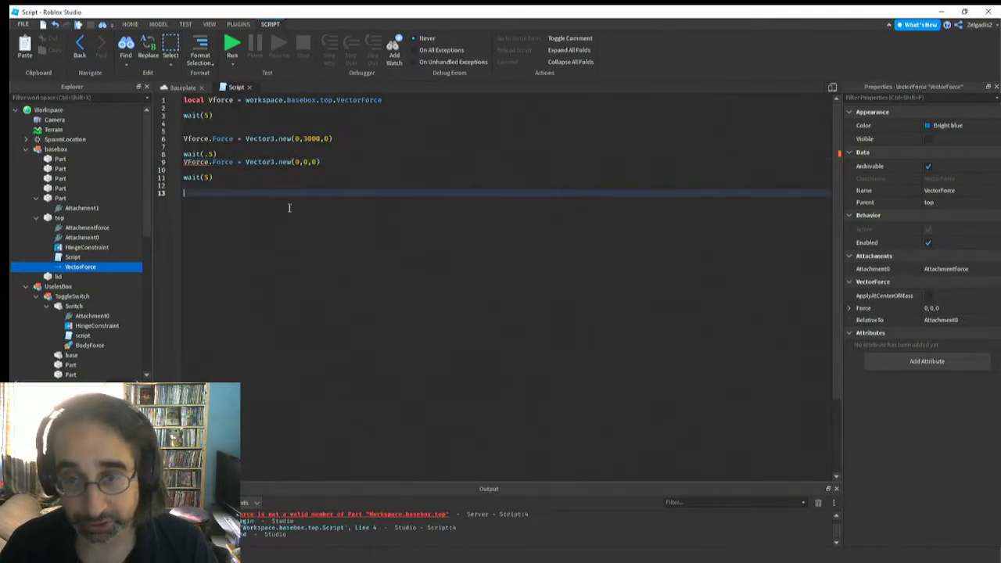
pyautogui.click(191, 162)
pyautogui.press('BackSpace')
pyautogui.write('f')
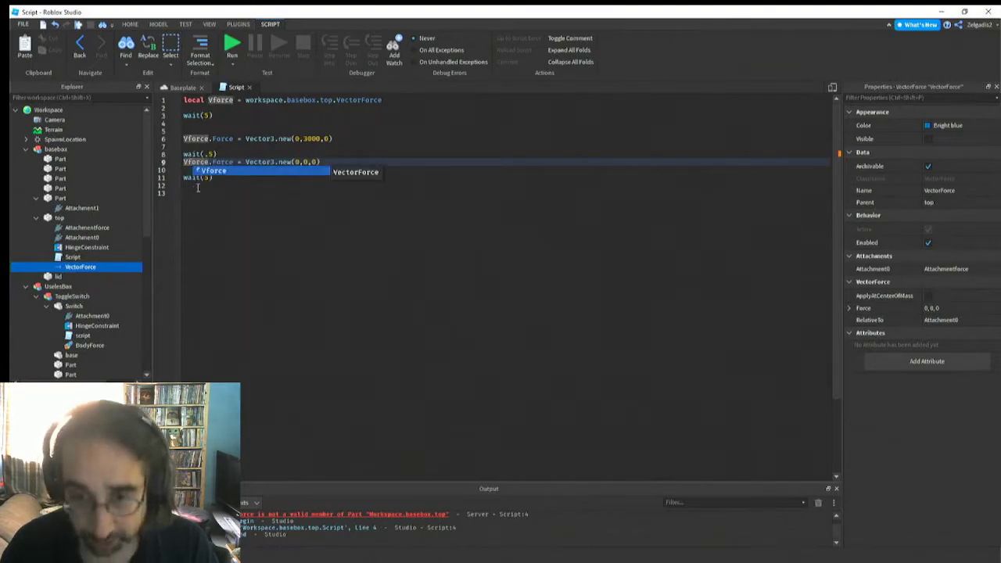
pyautogui.click(204, 186)
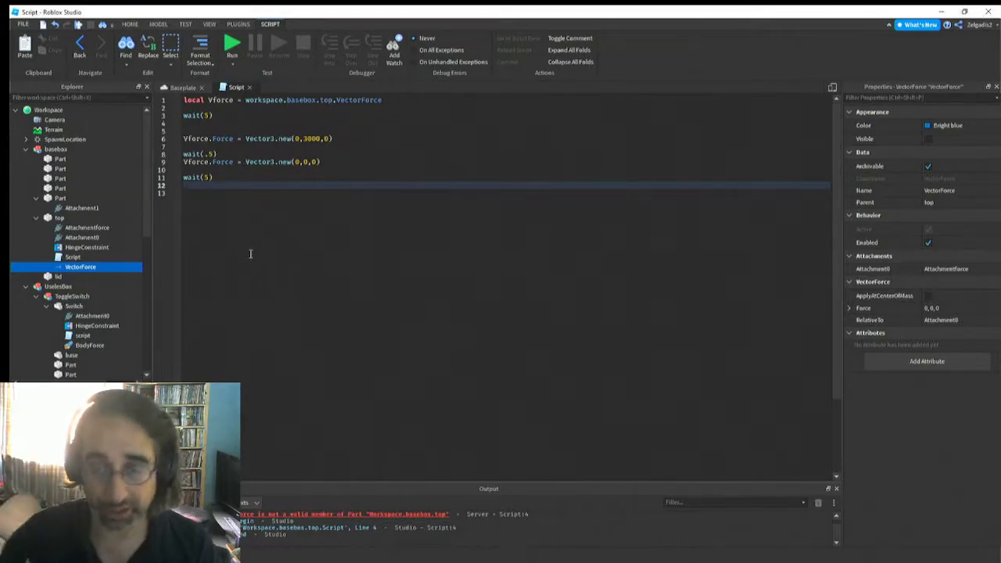
# Close the script and run the simulation to test the timed force on the box's top
pyautogui.click(249, 87)
pyautogui.scroll(-5, 335, 295)
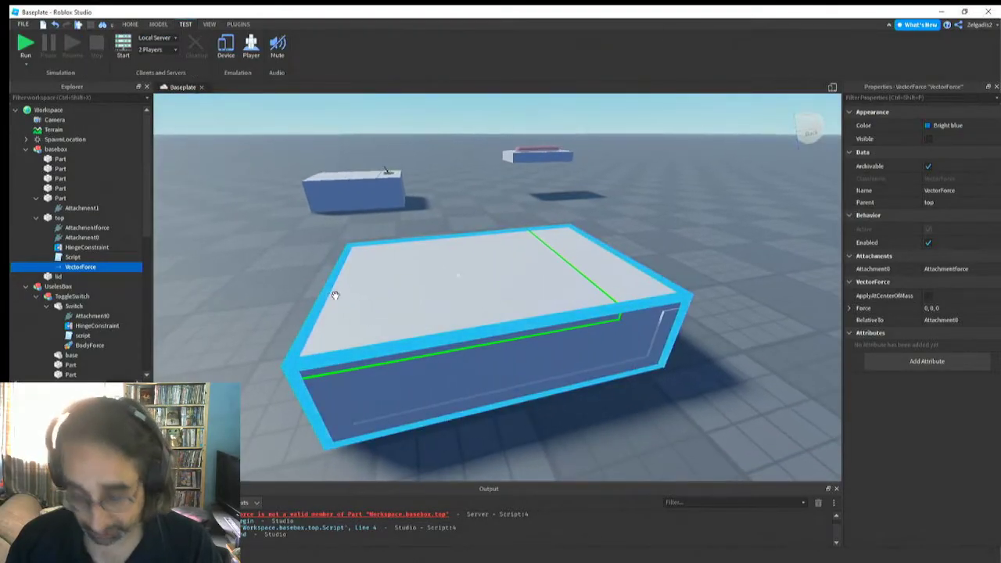
pyautogui.click(24, 46)
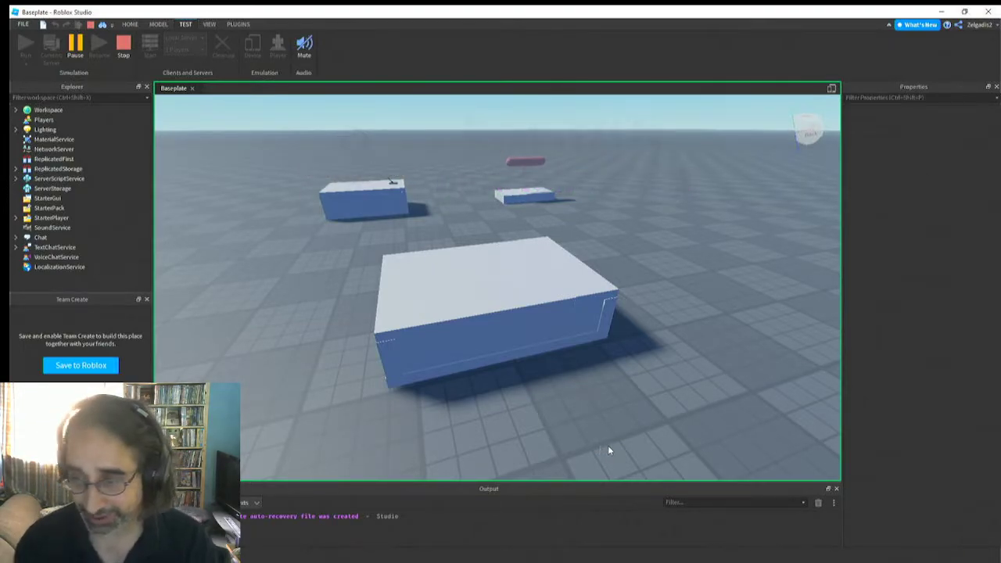
# Examine the new box and its top part from several distances and angles in the running simulation
pyautogui.moveTo(424, 396)
pyautogui.mouseDown(button='right')
pyautogui.moveTo(425, 368)
pyautogui.moveTo(423, 382)
pyautogui.mouseUp(button='right')
pyautogui.scroll(3, 424, 366)
pyautogui.scroll(-2, 424, 367)
pyautogui.scroll(3, 424, 368)
pyautogui.scroll(3, 425, 381)
pyautogui.scroll(-5, 425, 382)
pyautogui.scroll(-3, 423, 382)
pyautogui.scroll(3, 423, 382)
pyautogui.click(434, 340)
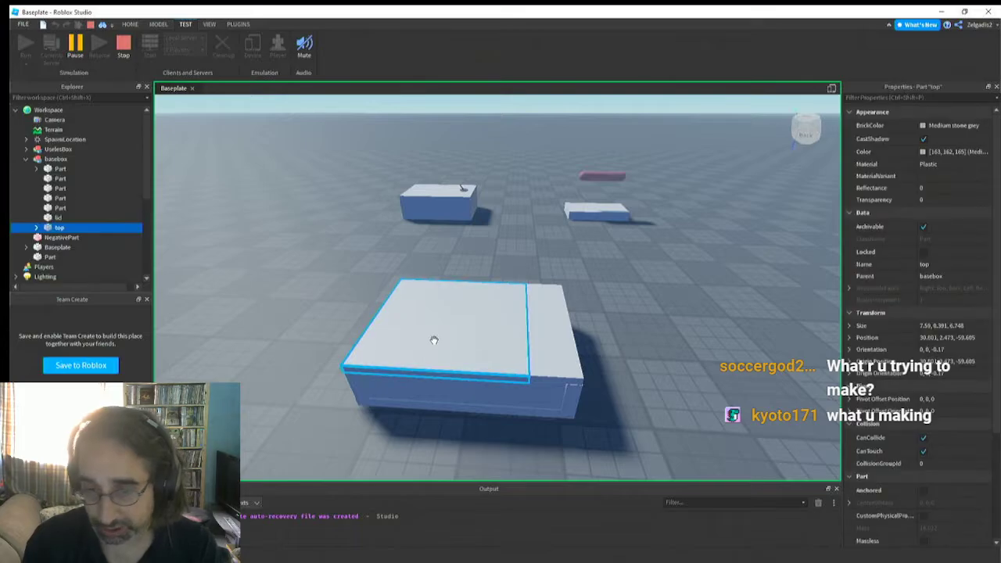
pyautogui.moveTo(462, 352); pyautogui.dragTo(463, 353, button='right')
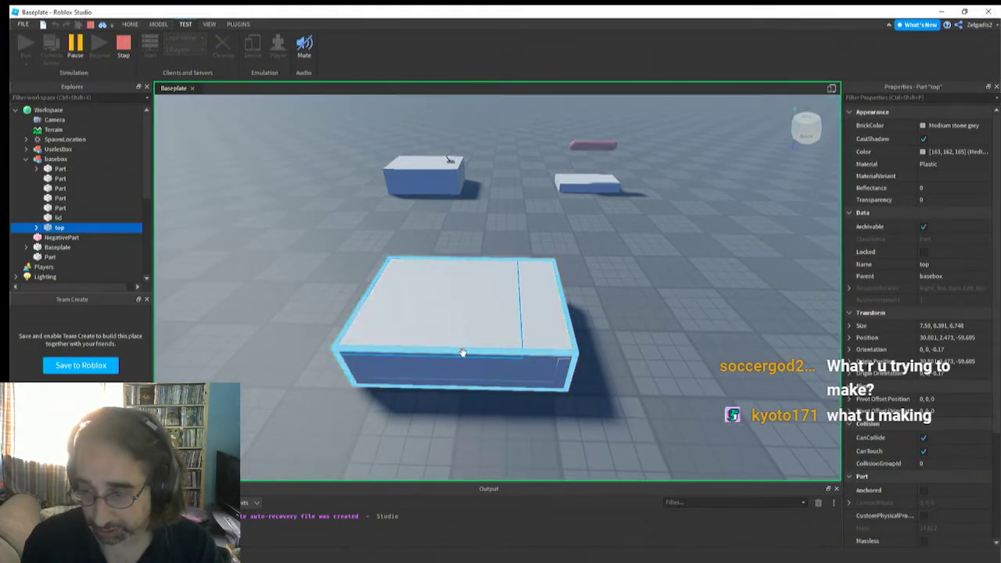
pyautogui.press('a')
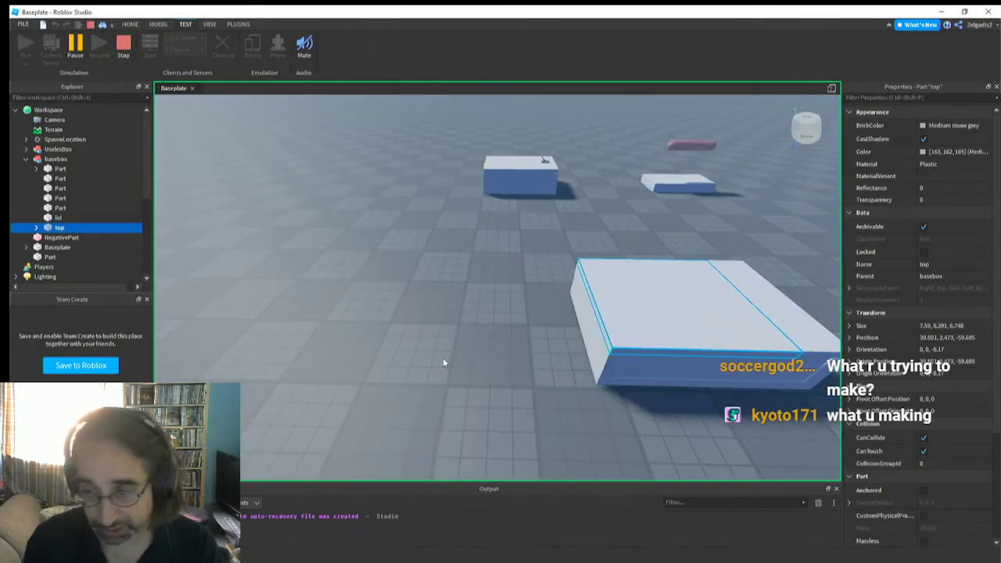
pyautogui.click(362, 276)
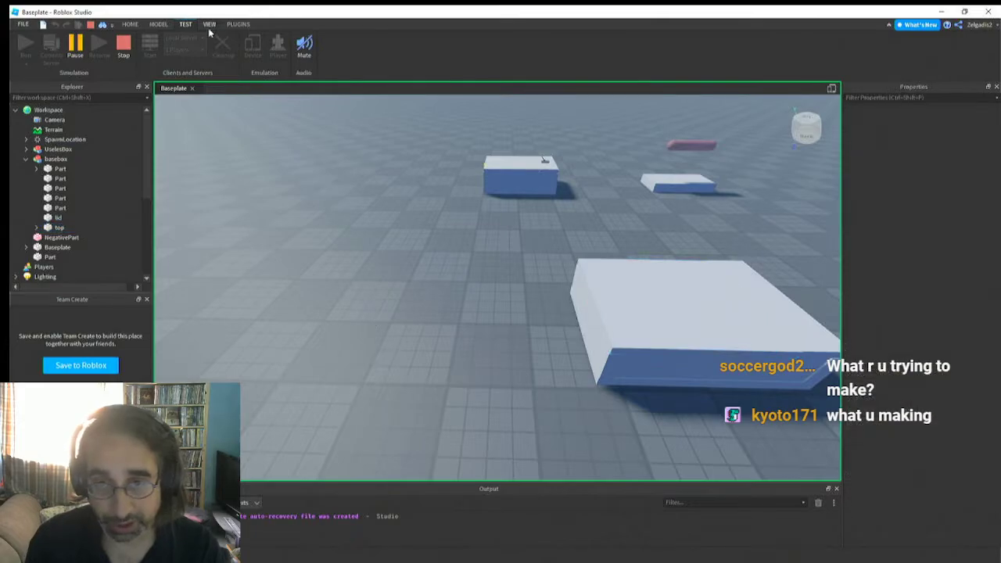
# Insert a block part beside the new box and scale it to about 5.8 × 1 × 0.9 studs
pyautogui.click(159, 24)
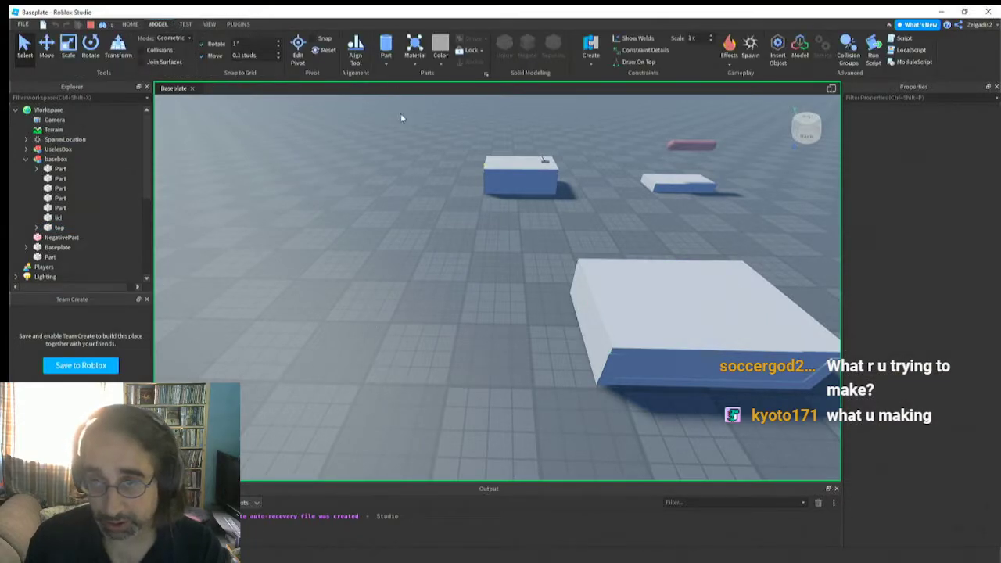
pyautogui.click(386, 65)
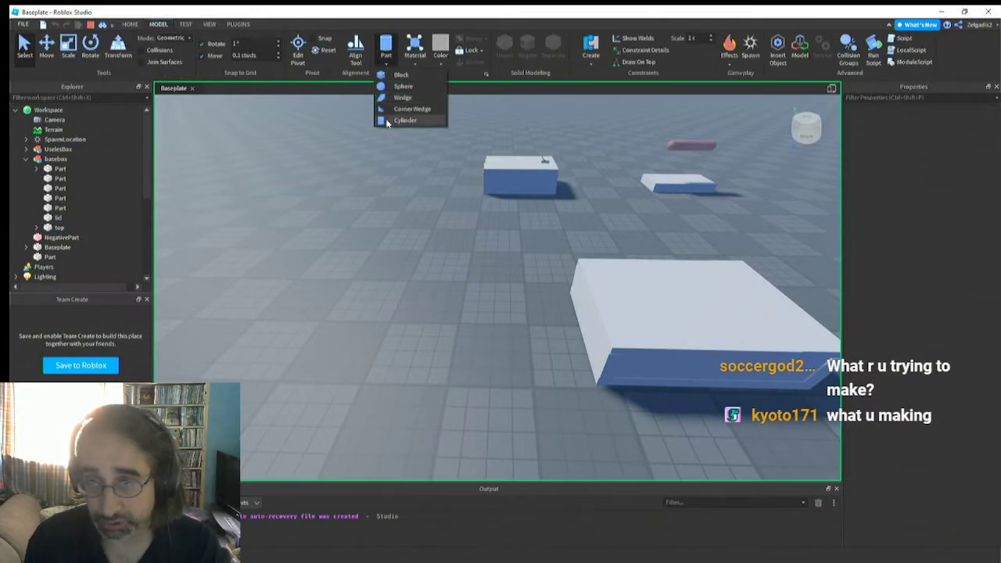
pyautogui.click(401, 74)
pyautogui.press('w')
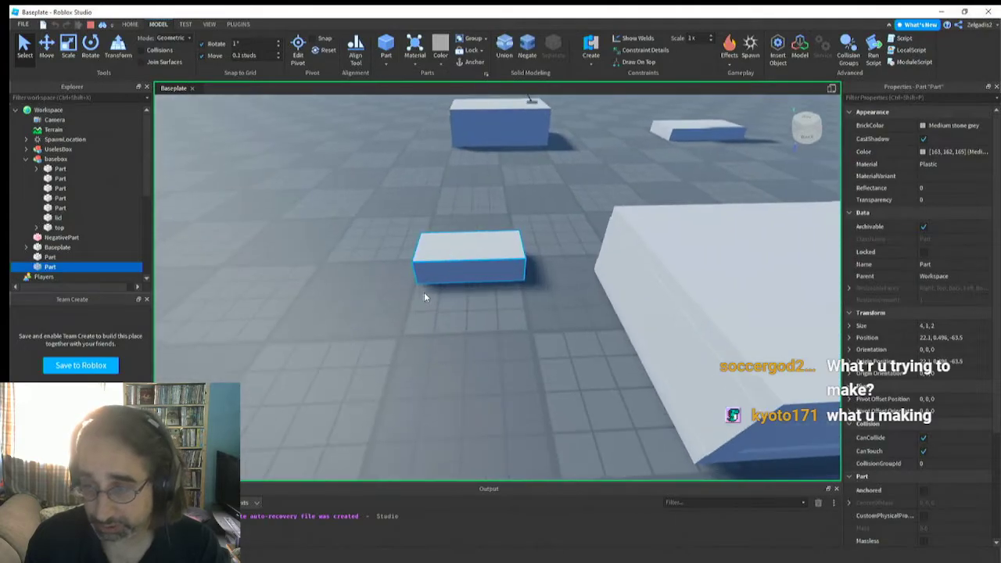
pyautogui.click(69, 50)
pyautogui.moveTo(312, 196); pyautogui.dragTo(400, 246, button='right')
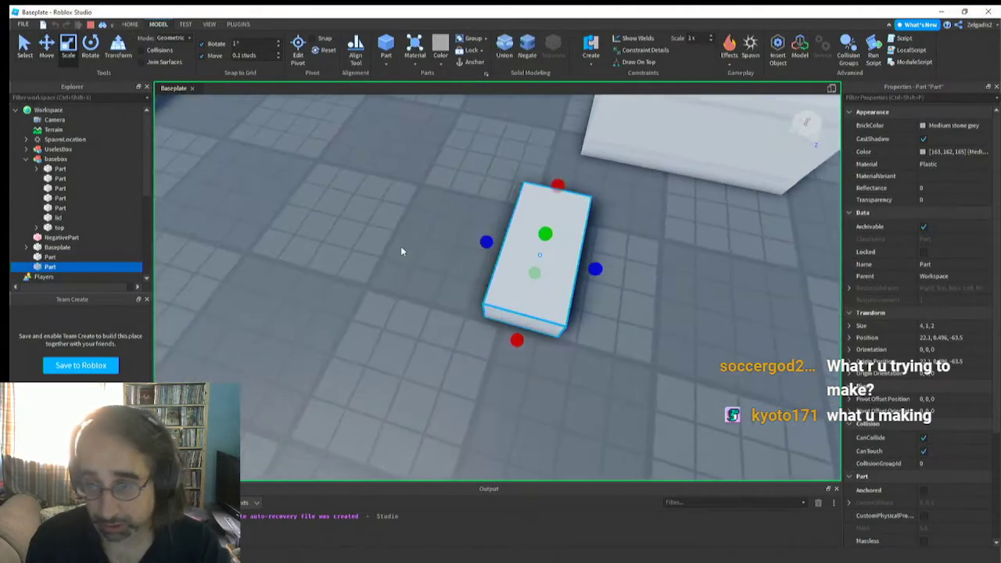
pyautogui.moveTo(485, 234); pyautogui.dragTo(524, 253)
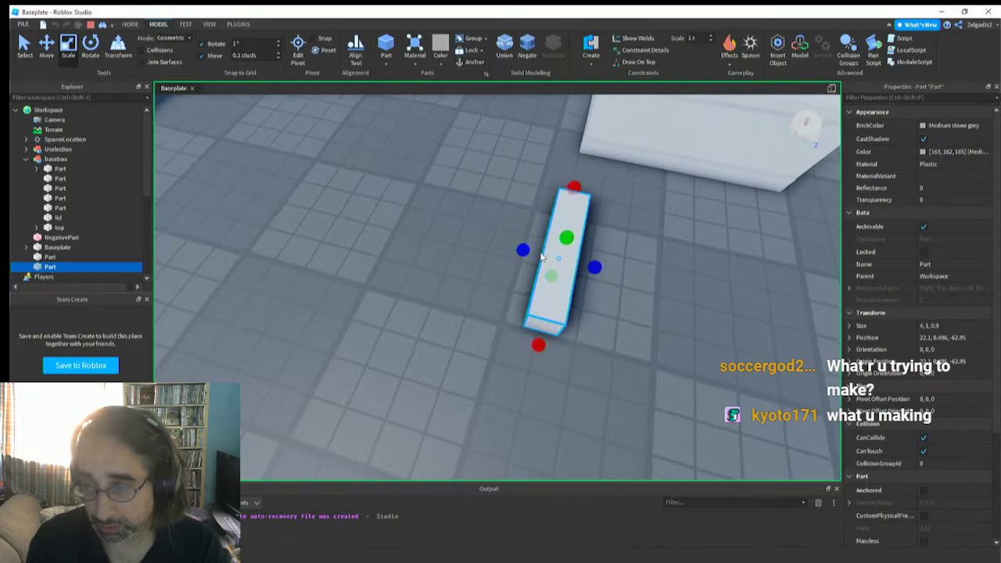
pyautogui.moveTo(523, 253); pyautogui.dragTo(458, 273, button='right')
pyautogui.moveTo(453, 273); pyautogui.dragTo(401, 277)
pyautogui.moveTo(426, 276); pyautogui.dragTo(431, 280, button='right')
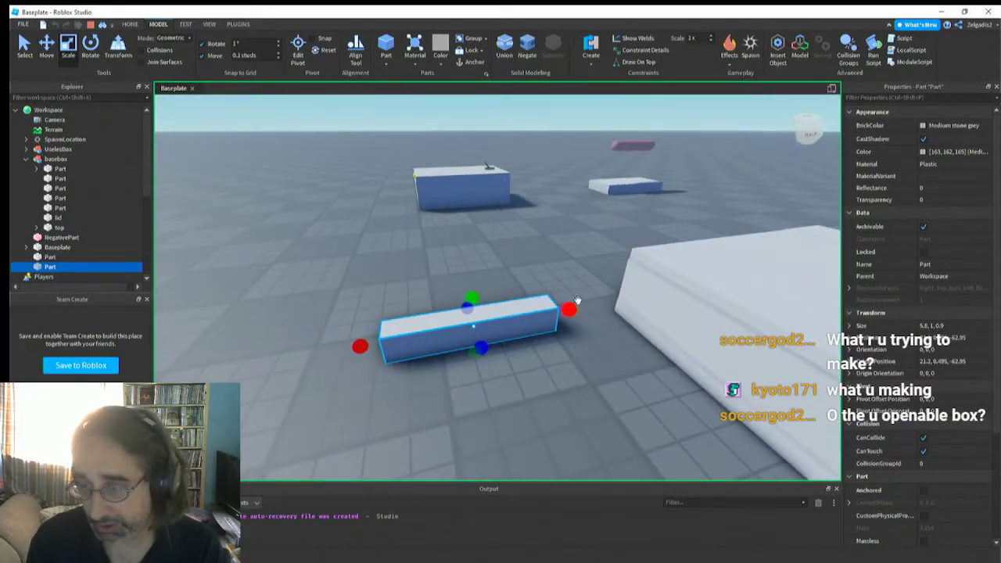
# Duplicate the block and resize the copy into a shorter, wider piece about 1.5 studs long, then stop the simulation
pyautogui.moveTo(568, 313); pyautogui.dragTo(450, 313)
pyautogui.hotkey('ctrl', 'd')
pyautogui.moveTo(386, 307); pyautogui.dragTo(383, 303, button='right')
pyautogui.scroll(-2, 385, 307)
pyautogui.moveTo(411, 372); pyautogui.dragTo(435, 377)
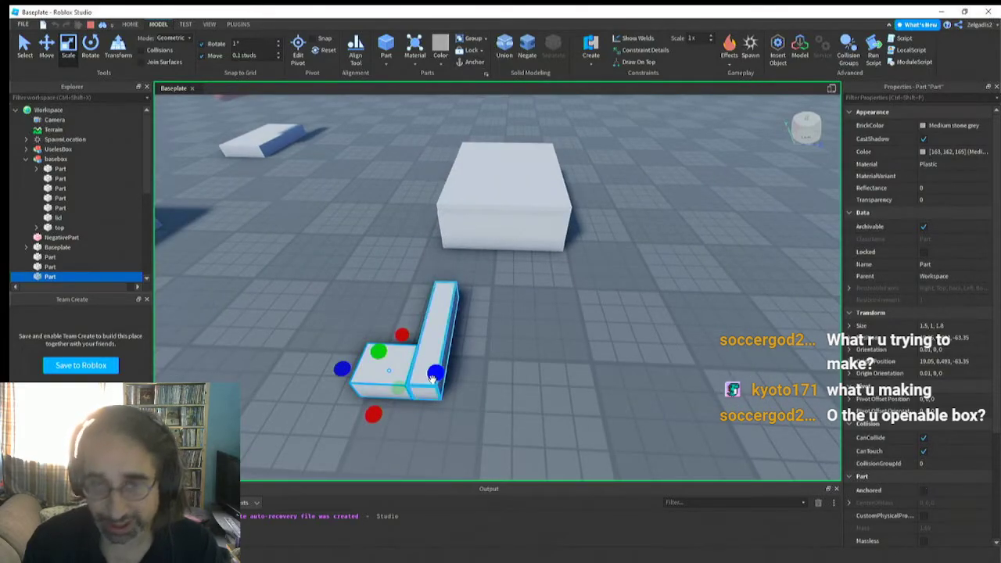
pyautogui.click(187, 39)
pyautogui.click(187, 44)
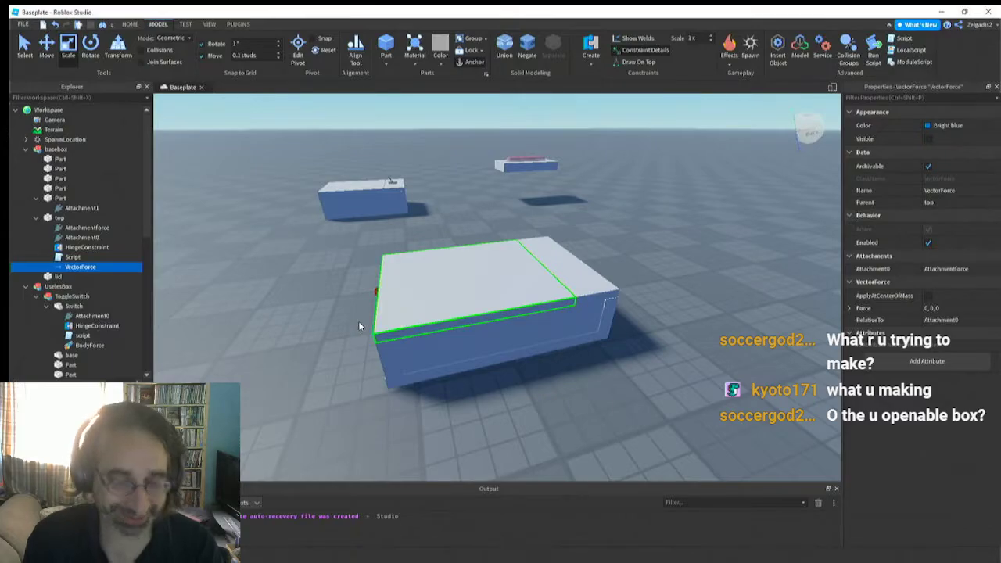
# Insert a block part in edit mode beside the new box and scale it to 4 × 1 × 1.1 studs
pyautogui.moveTo(330, 314); pyautogui.dragTo(336, 311, button='right')
pyautogui.press('a')
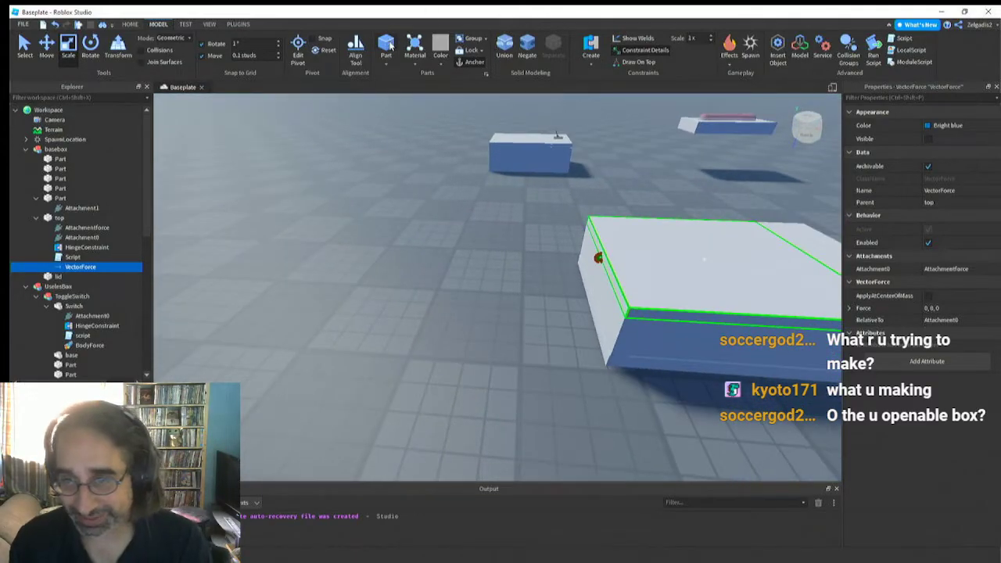
pyautogui.click(387, 46)
pyautogui.moveTo(464, 298); pyautogui.dragTo(465, 298, button='right')
pyautogui.press('a')
pyautogui.moveTo(529, 299); pyautogui.dragTo(529, 294)
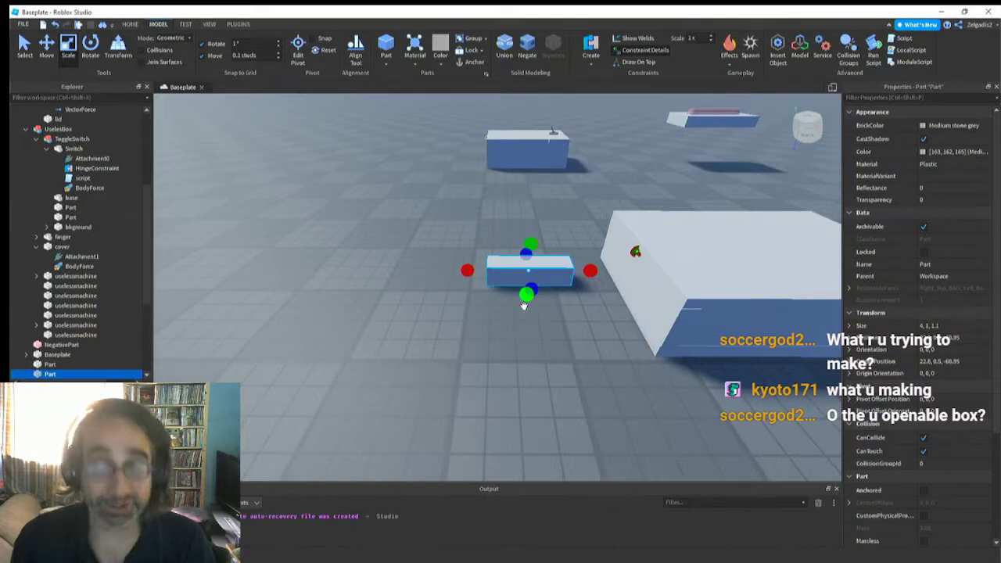
pyautogui.moveTo(504, 280); pyautogui.dragTo(522, 306, button='right')
# Play-test the place and jump the character onto the original useless box's toggle switch, then step back to watch it
pyautogui.press('w')
pyautogui.scroll(-5, 503, 280)
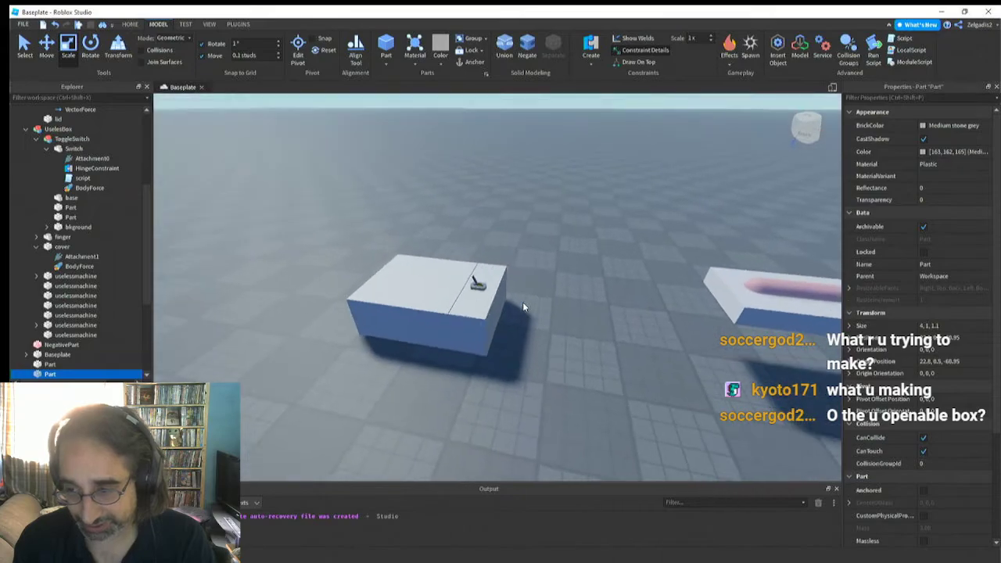
pyautogui.scroll(5, 521, 300)
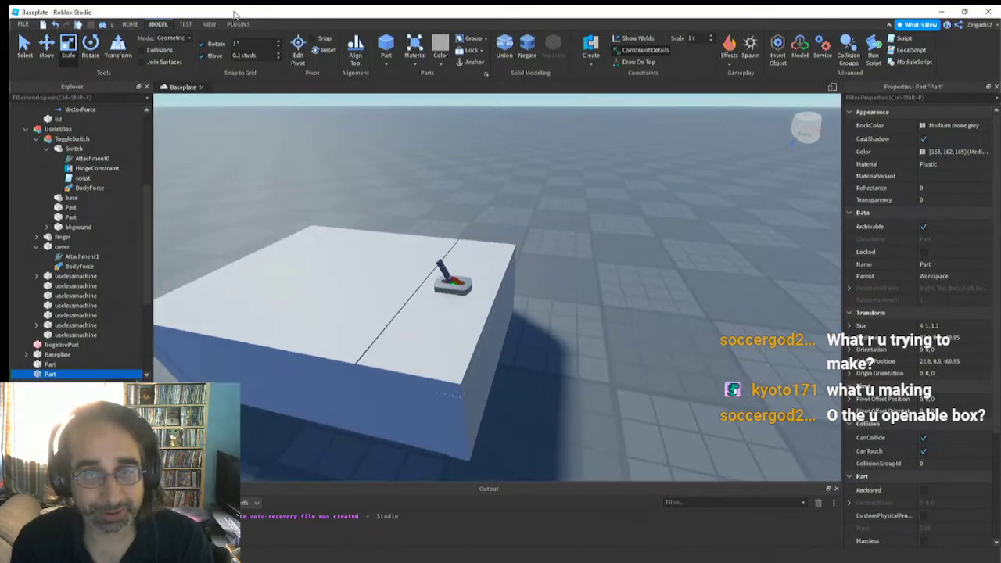
pyautogui.click(181, 25)
pyautogui.click(25, 45)
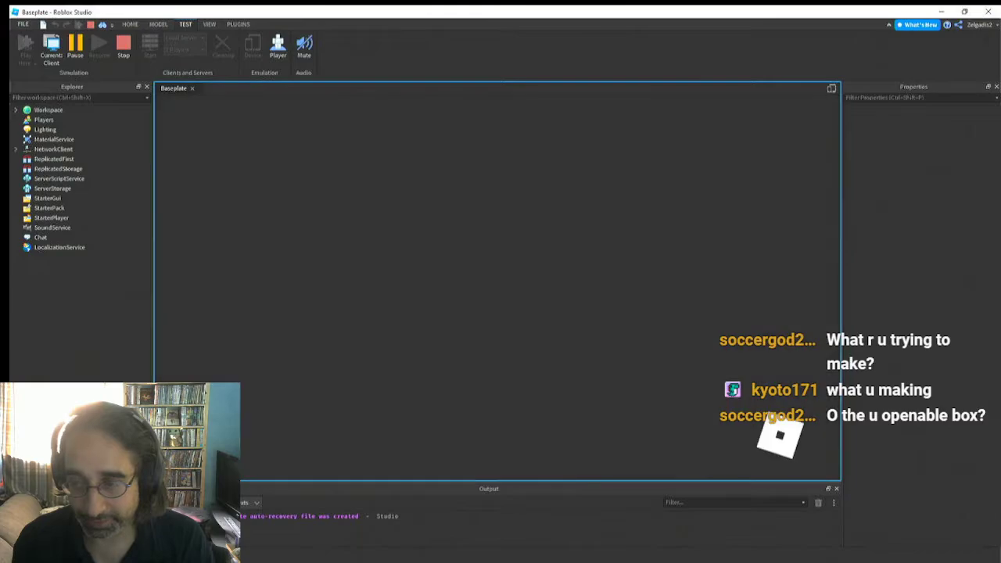
pyautogui.press('w')
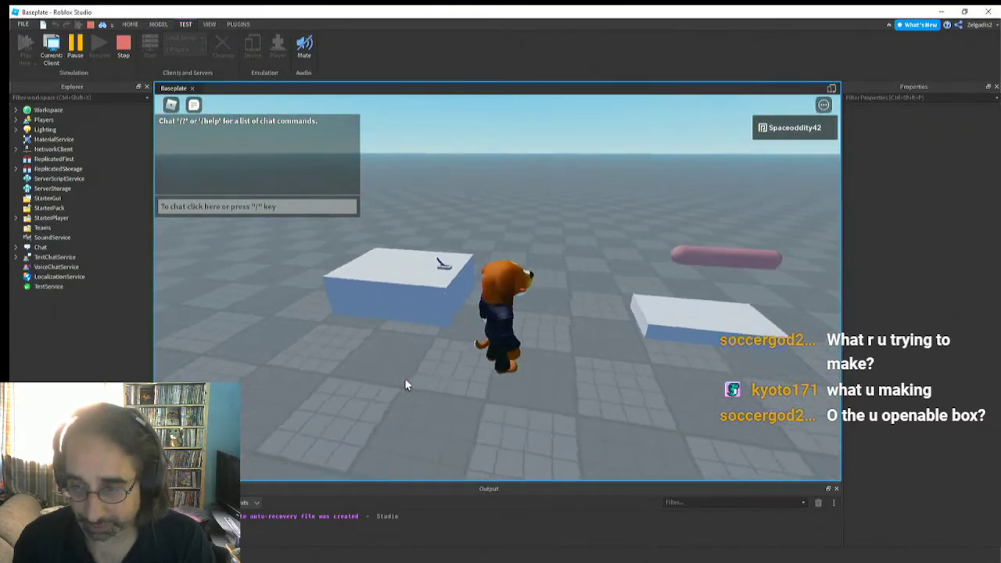
pyautogui.press('space')
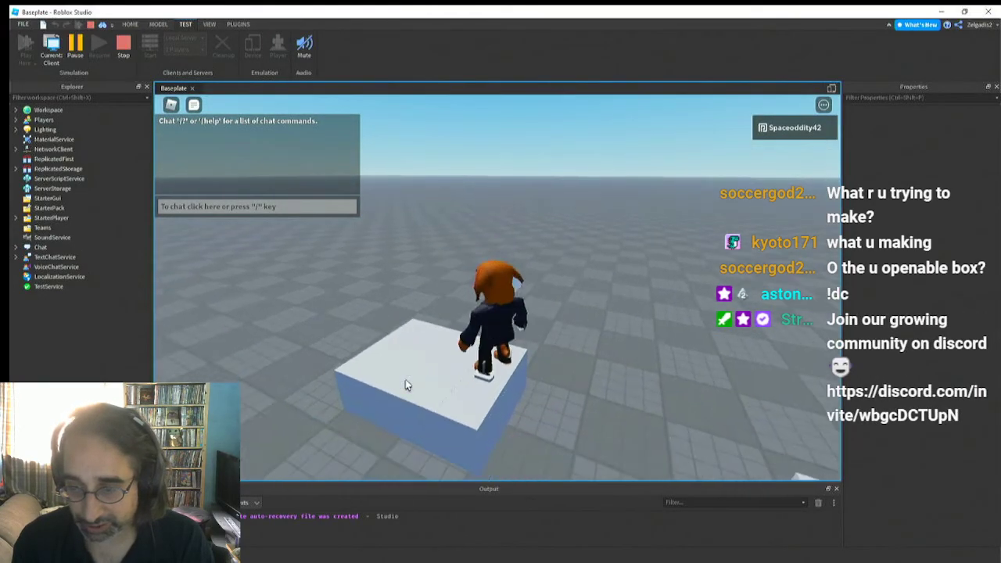
pyautogui.press('s')
pyautogui.moveTo(405, 379); pyautogui.dragTo(406, 379, button='right')
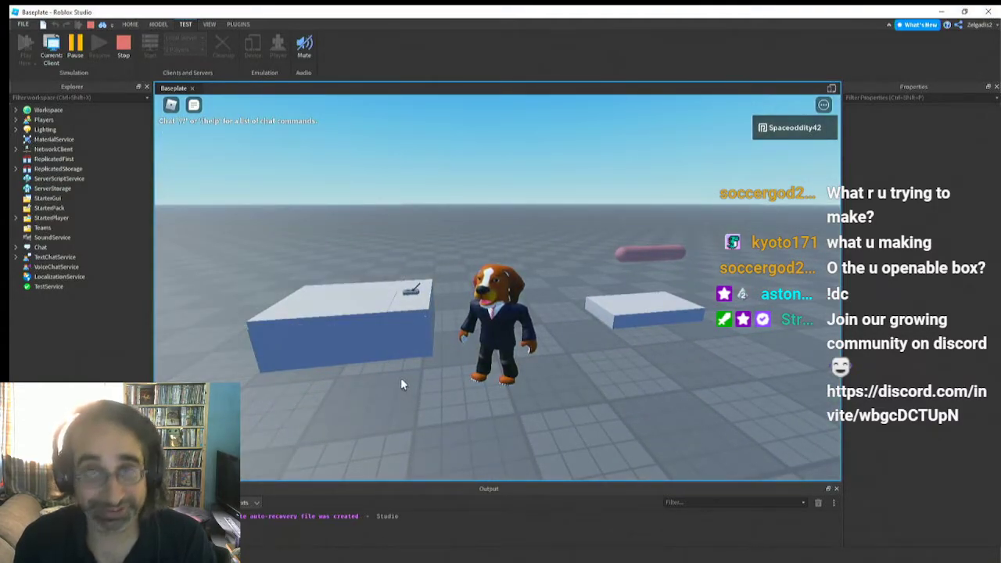
# Stop the play-test and scale the selected block beside the new box to about 4 × 0.9 × 0.6 studs
pyautogui.moveTo(402, 379); pyautogui.dragTo(401, 379, button='right')
pyautogui.click(124, 49)
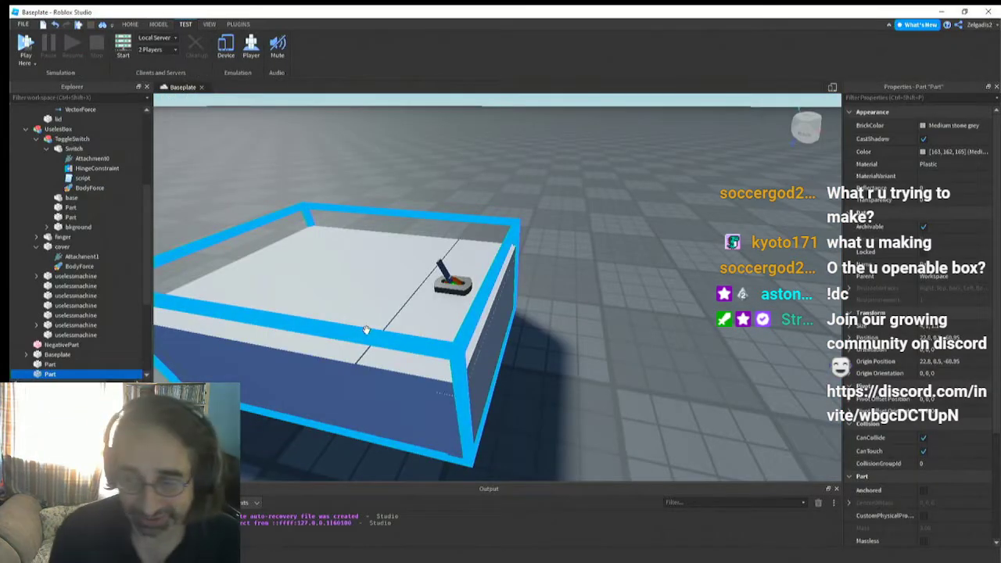
pyautogui.moveTo(366, 331); pyautogui.dragTo(366, 331, button='right')
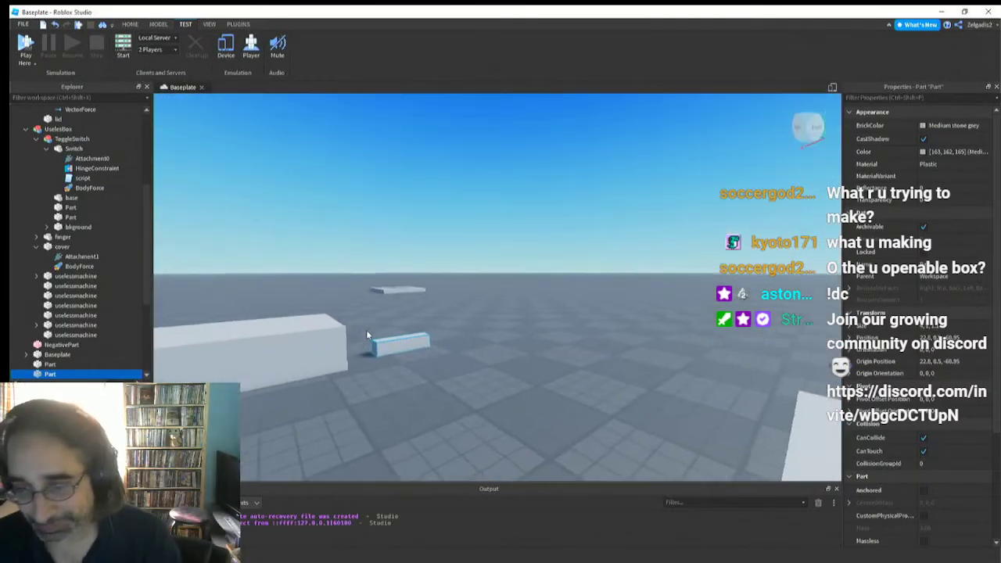
pyautogui.scroll(5, 366, 329)
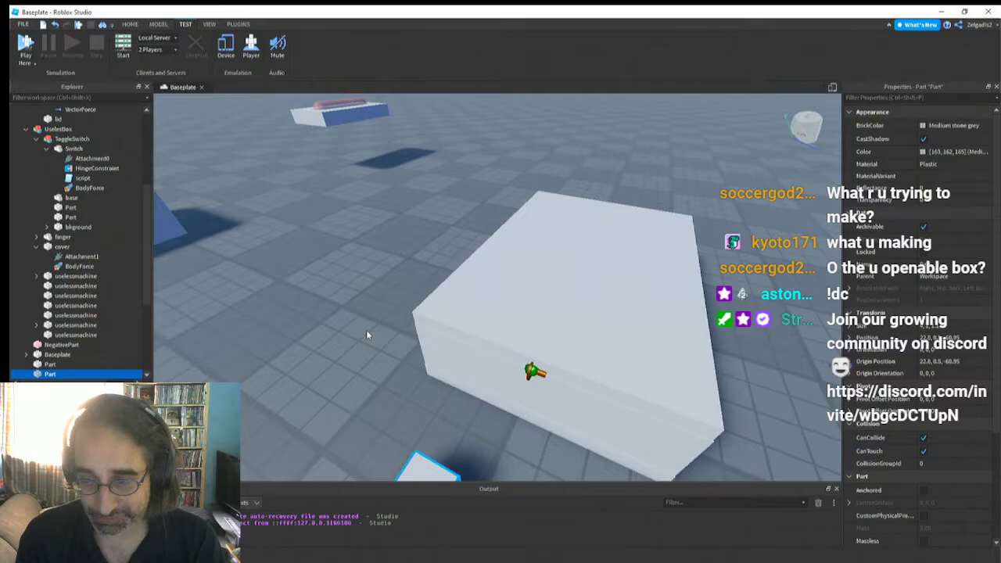
pyautogui.press('f')
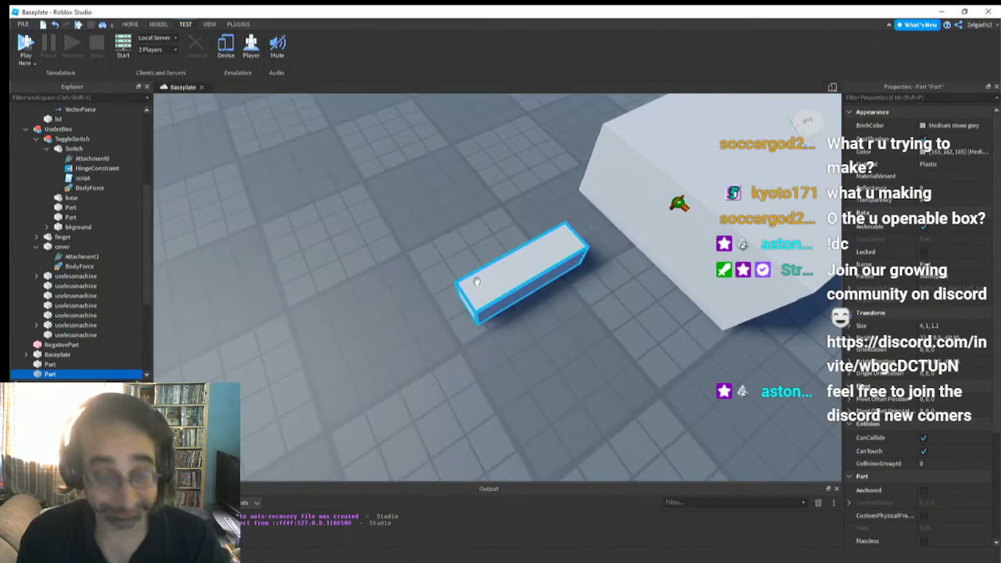
pyautogui.moveTo(477, 282); pyautogui.dragTo(492, 278, button='right')
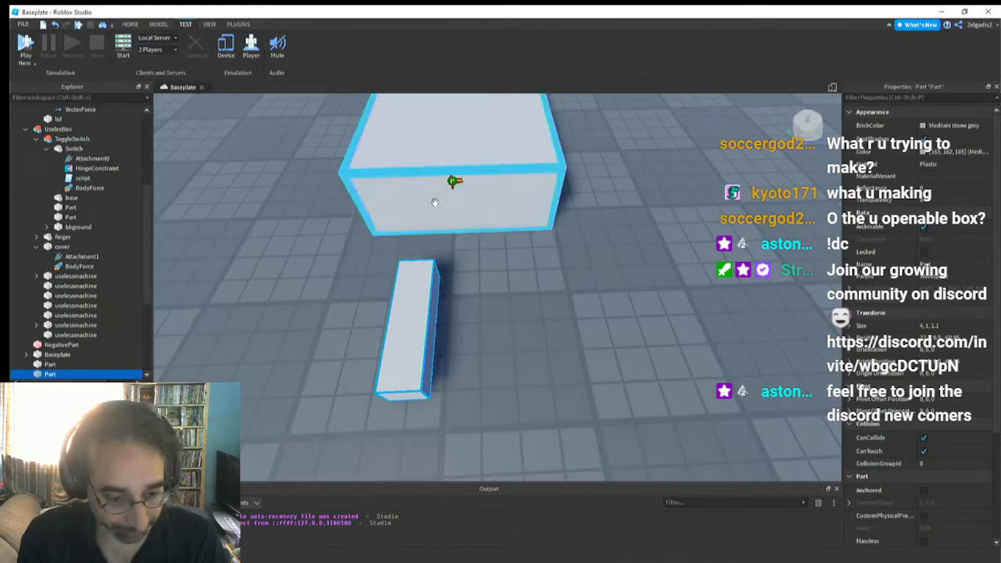
pyautogui.click(159, 24)
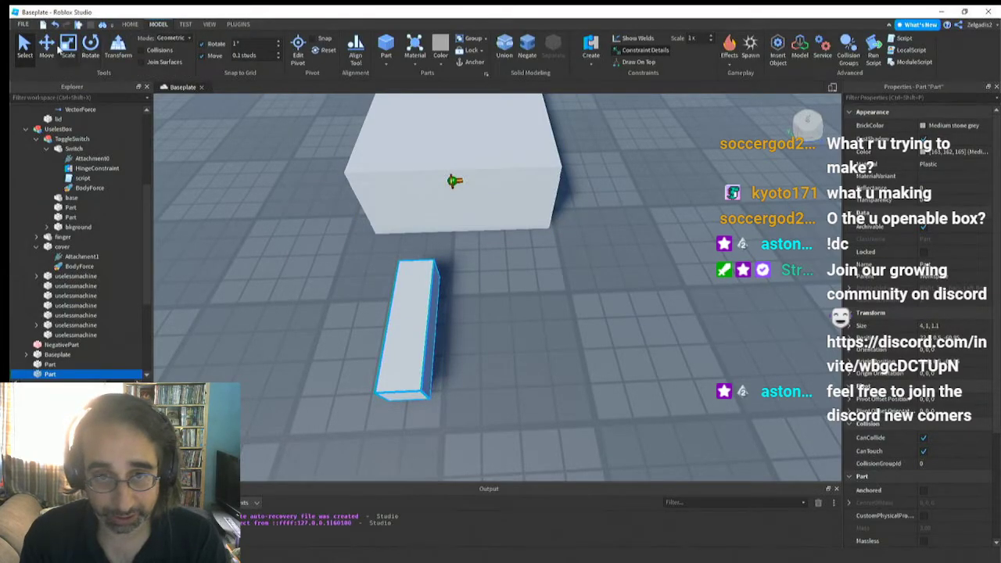
pyautogui.click(68, 44)
pyautogui.moveTo(373, 329); pyautogui.dragTo(388, 332)
pyautogui.moveTo(388, 340); pyautogui.dragTo(389, 341, button='right')
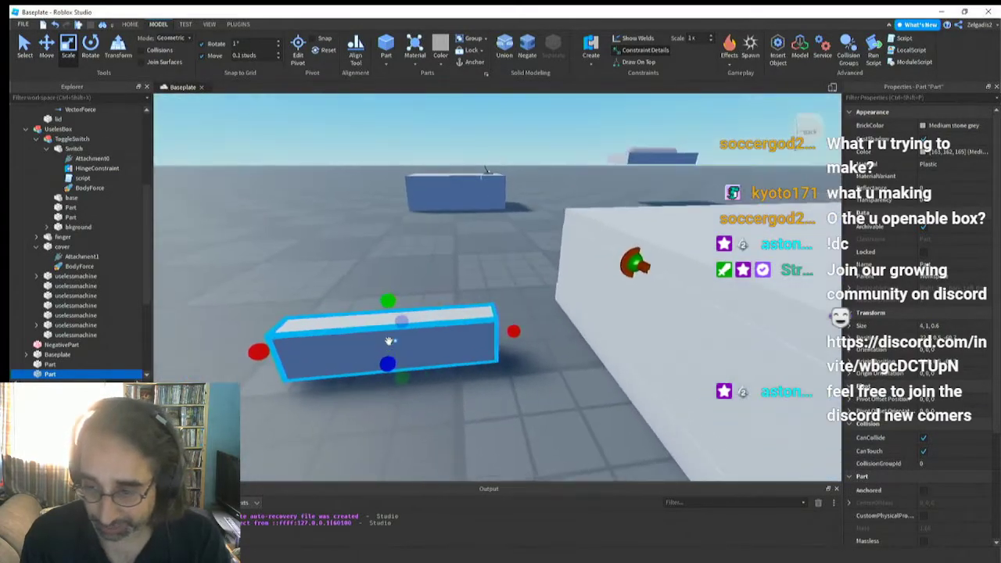
pyautogui.moveTo(391, 295); pyautogui.dragTo(393, 301)
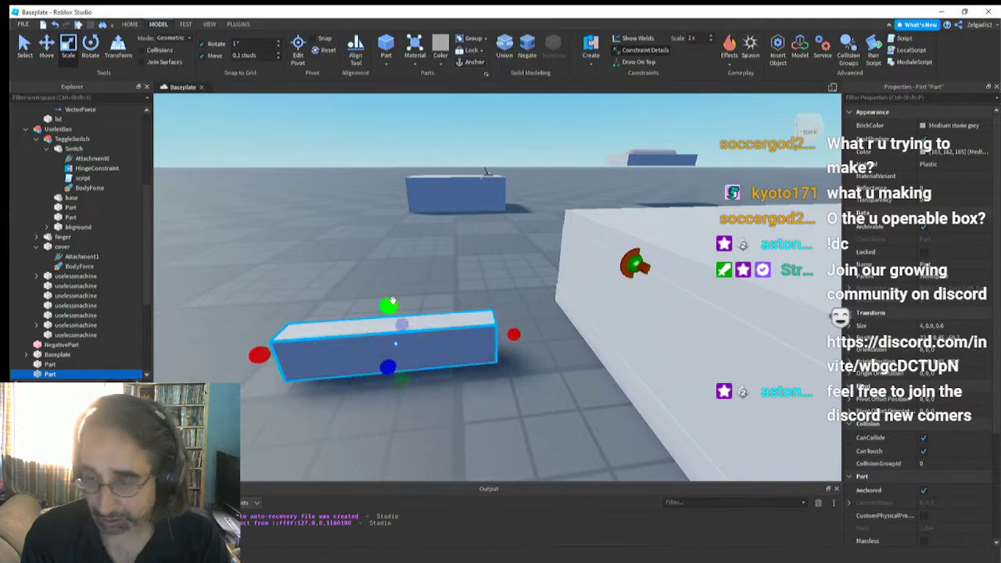
# Duplicate the block and resize the copy into an upright piece of about 0.8 × 2.2 × 0.6 studs at the block's far end
pyautogui.press('a')
pyautogui.hotkey('ctrl', 'd')
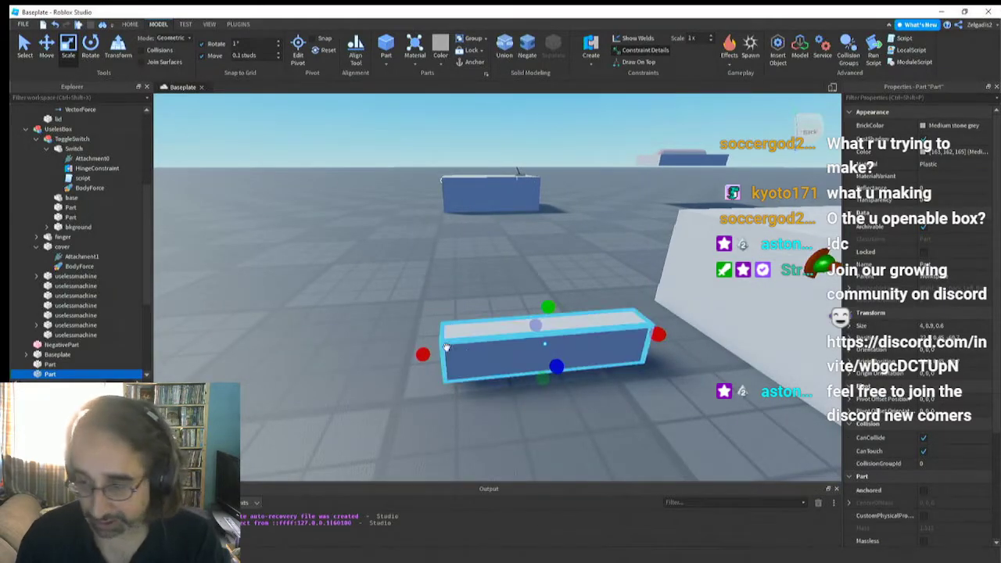
pyautogui.moveTo(658, 334); pyautogui.dragTo(471, 249)
pyautogui.moveTo(472, 318); pyautogui.dragTo(476, 316, button='right')
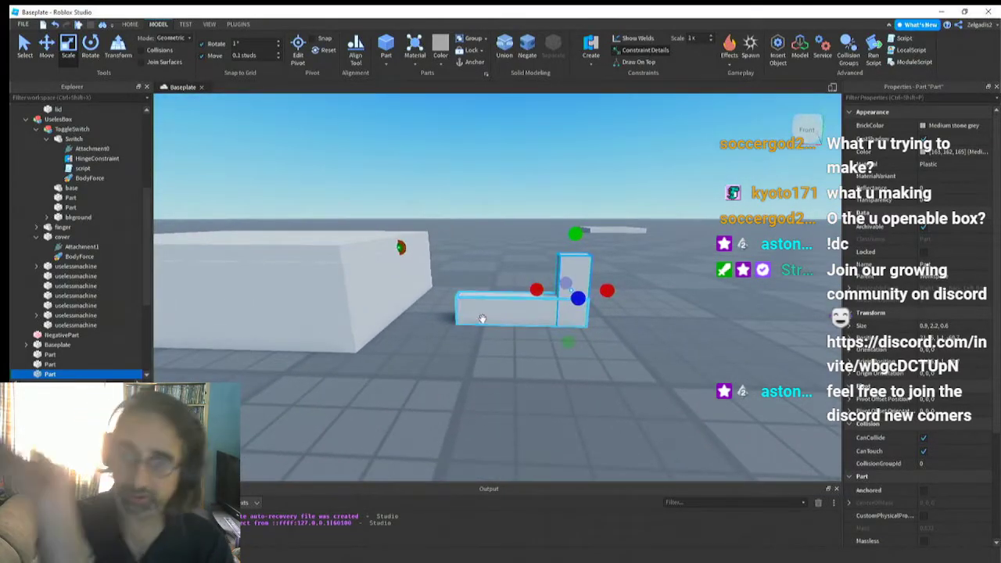
# Union the long block and the upright piece into one L-shaped part and start editing its pivot
pyautogui.keyDown('ctrl'); pyautogui.click(509, 311); pyautogui.keyUp('ctrl')
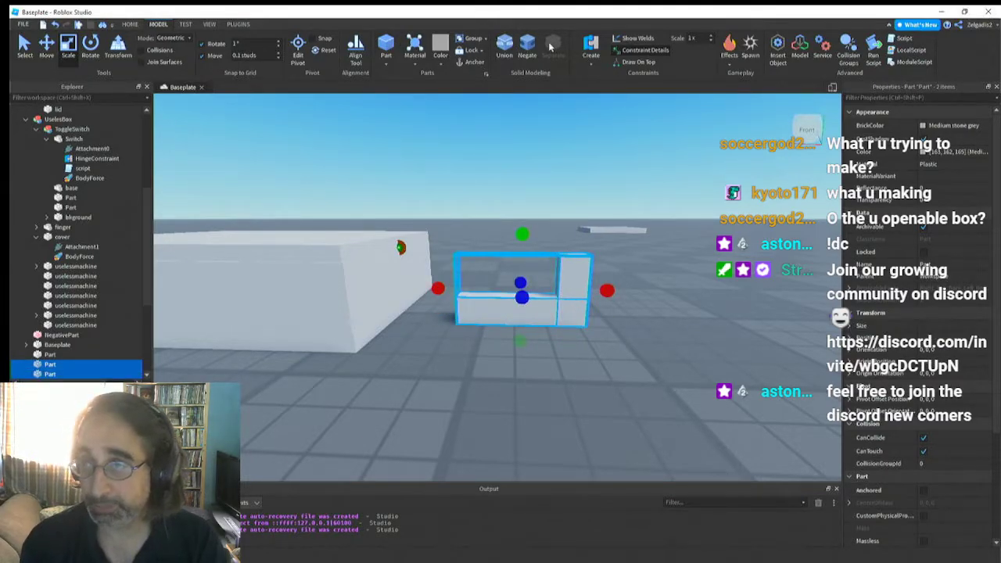
pyautogui.click(502, 47)
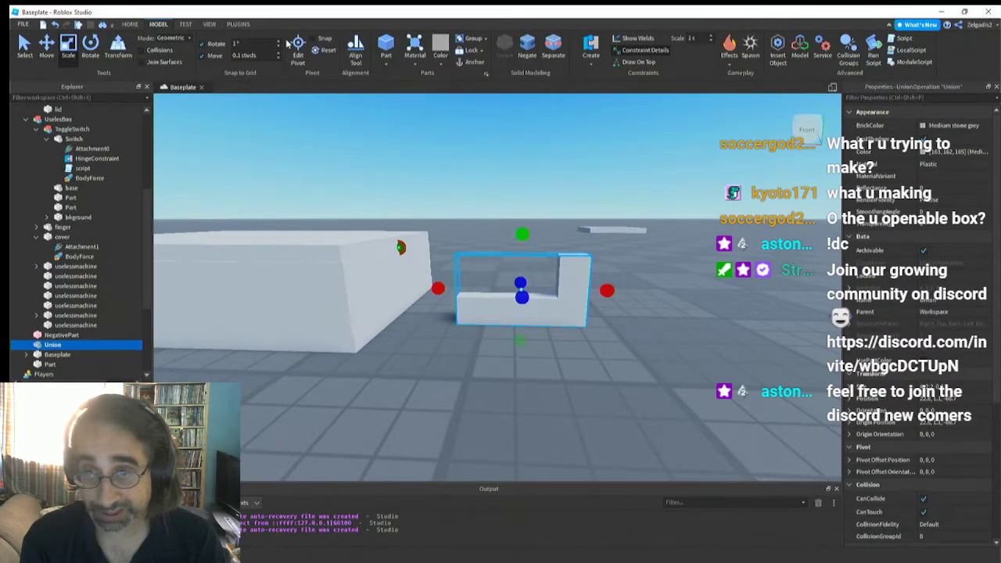
pyautogui.click(298, 48)
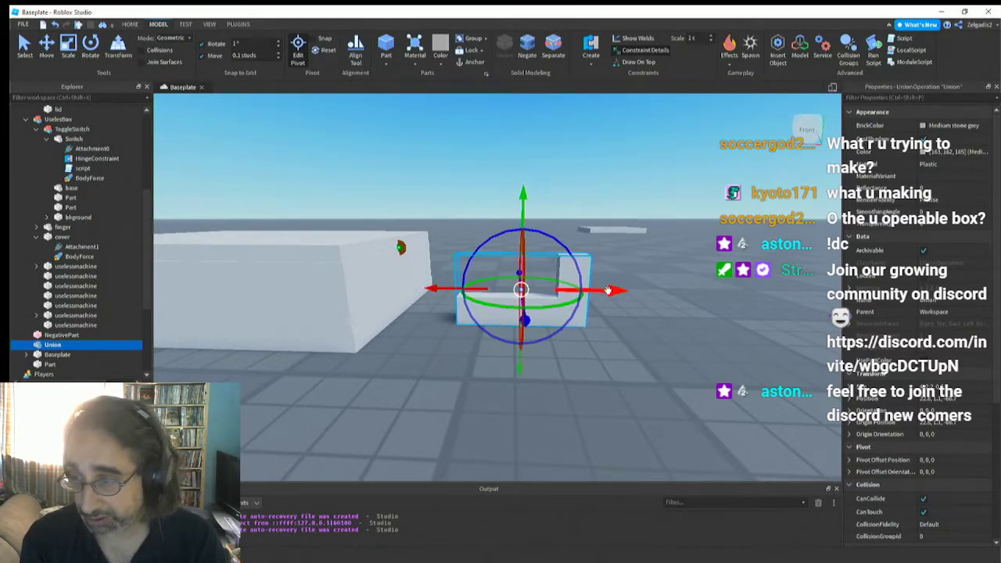
pyautogui.moveTo(609, 290); pyautogui.dragTo(664, 292)
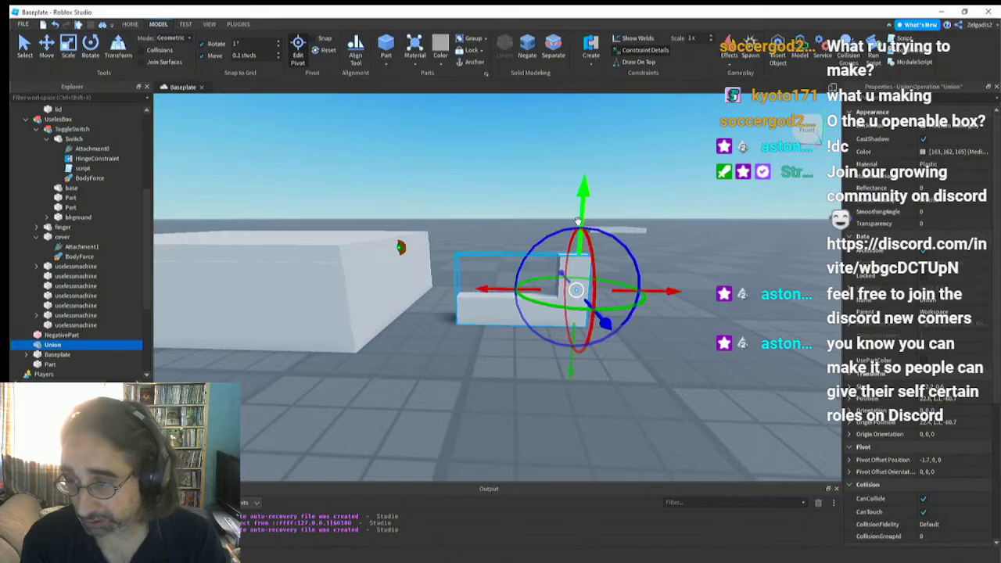
pyautogui.moveTo(581, 220); pyautogui.dragTo(579, 243)
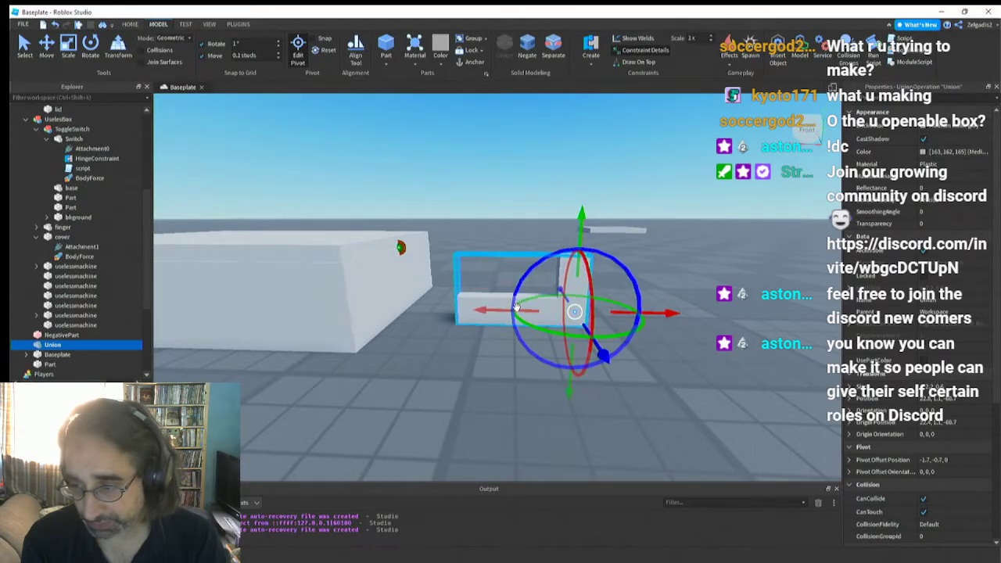
pyautogui.moveTo(517, 311); pyautogui.dragTo(472, 303)
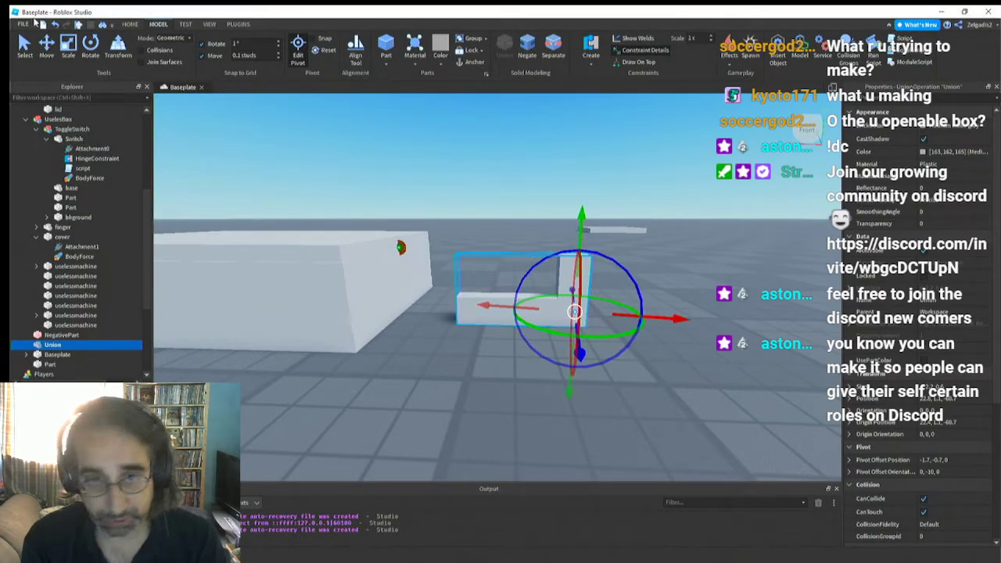
pyautogui.click(55, 24)
pyautogui.click(55, 25)
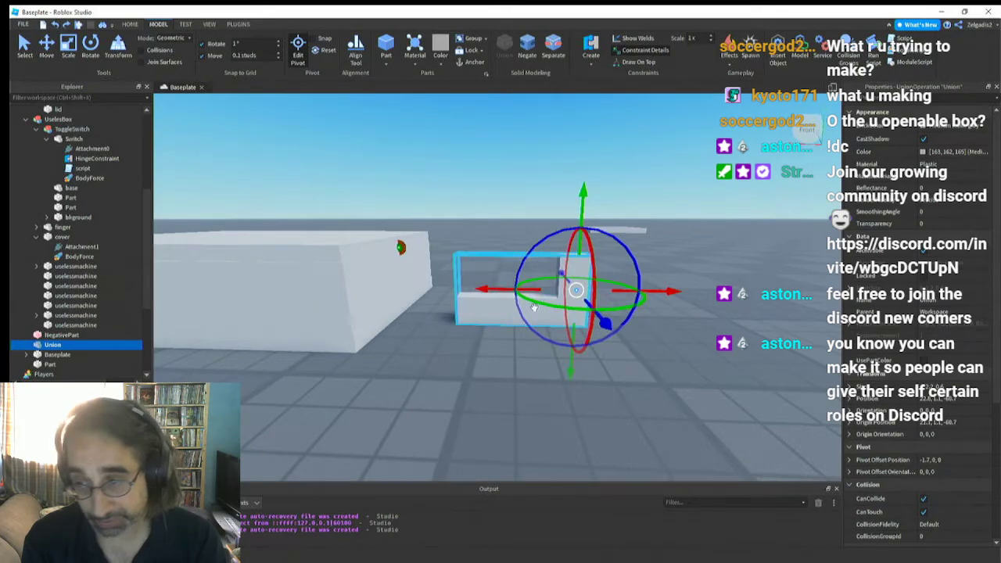
# Move the L-shaped union's pivot just beyond the low end nearest the box, at offset 2.3, -0.7, 0
pyautogui.moveTo(500, 291); pyautogui.dragTo(391, 301)
pyautogui.moveTo(461, 213); pyautogui.dragTo(463, 238)
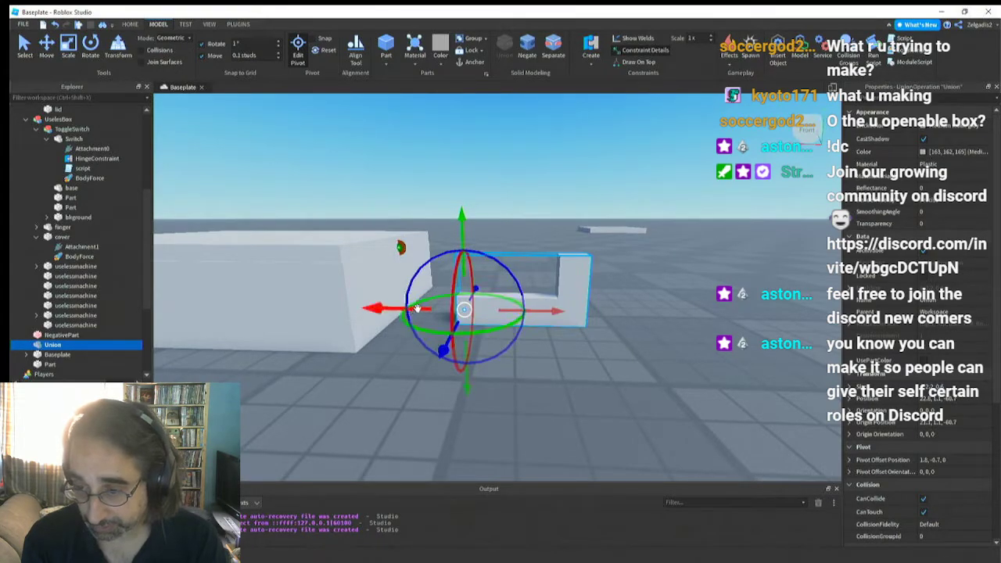
pyautogui.moveTo(416, 308)
pyautogui.mouseDown()
pyautogui.moveTo(404, 309)
pyautogui.moveTo(416, 321)
pyautogui.mouseUp()
pyautogui.scroll(8, 415, 321)
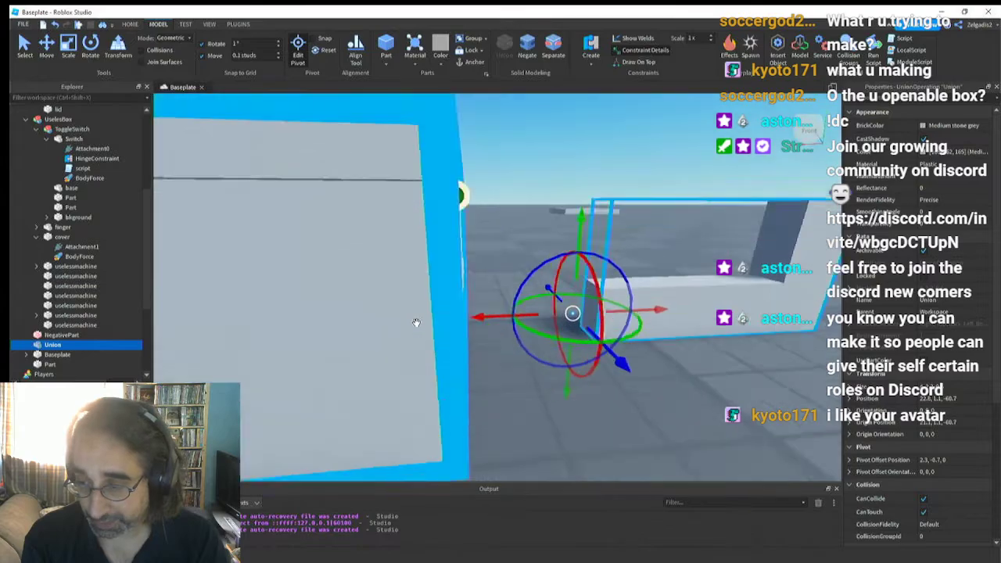
pyautogui.press('d')
pyautogui.press('s')
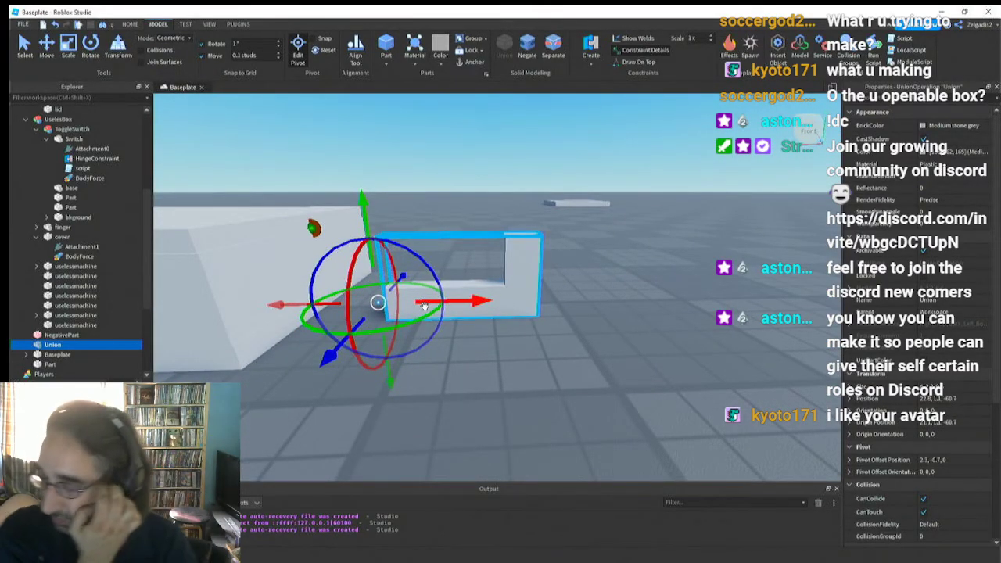
pyautogui.moveTo(426, 309); pyautogui.dragTo(426, 310, button='right')
pyautogui.press('a')
pyautogui.press('d')
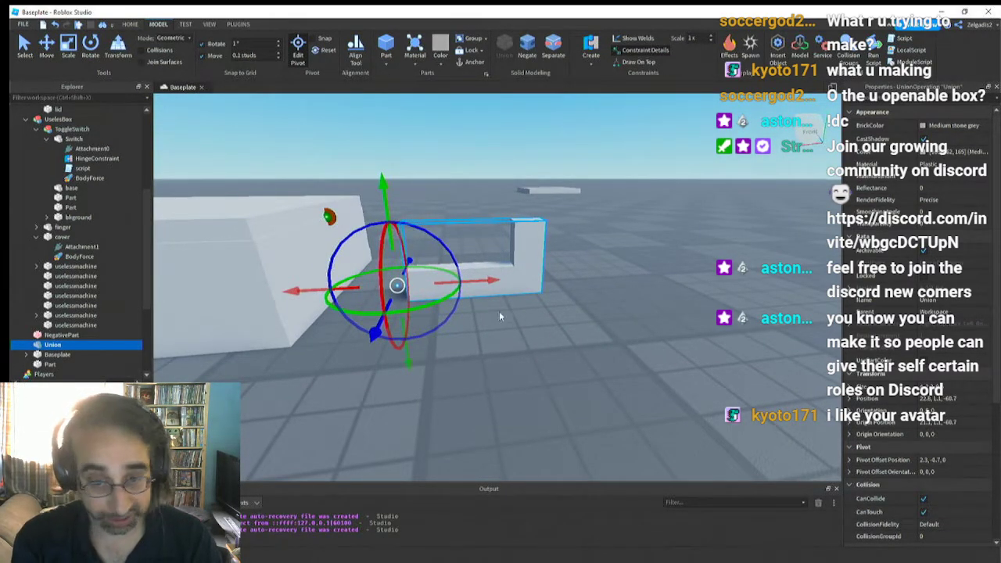
pyautogui.press('d')
pyautogui.moveTo(497, 333); pyautogui.dragTo(497, 331, button='right')
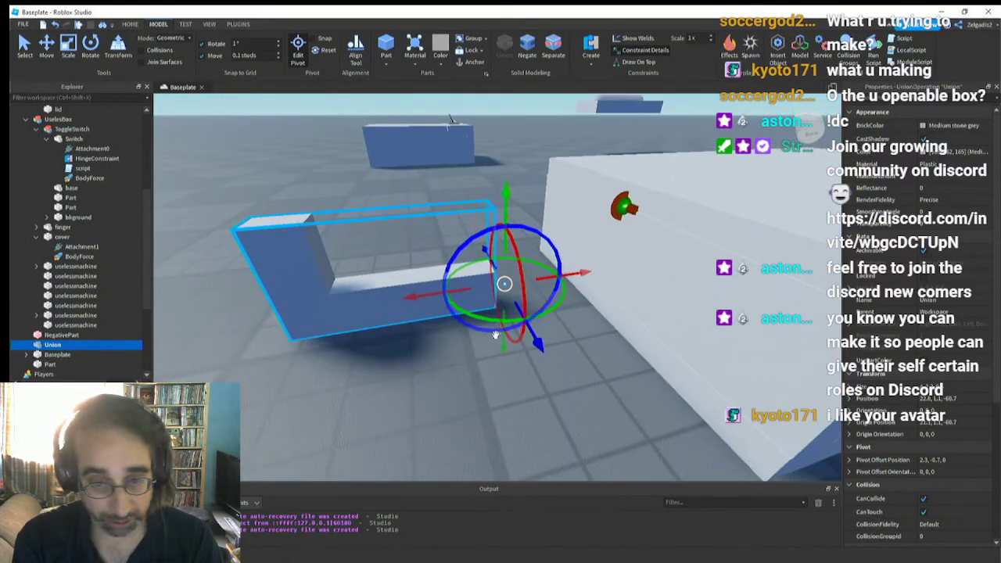
# Rename the union as finger and place it inside the basebox model
pyautogui.scroll(-3, 497, 343)
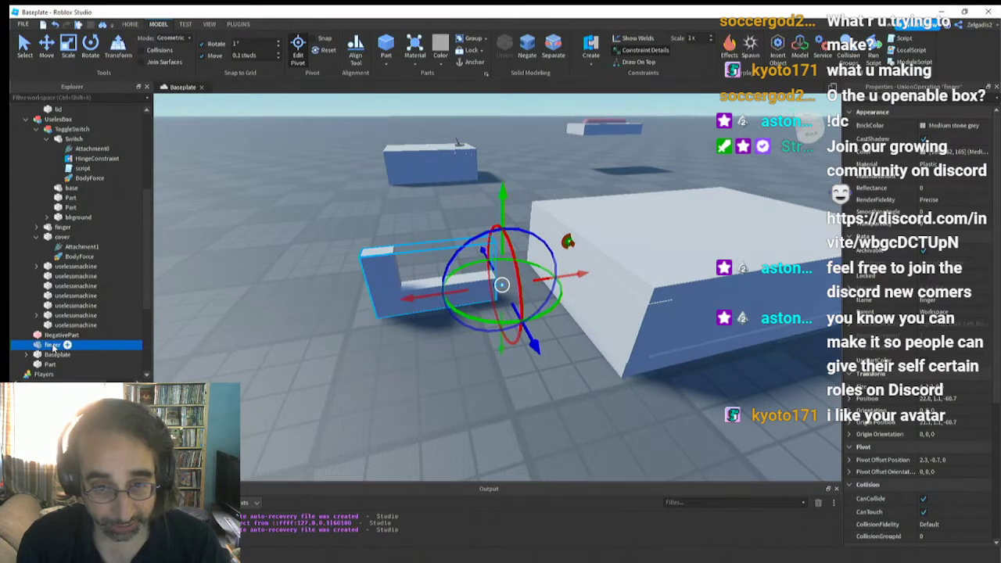
pyautogui.click(27, 119)
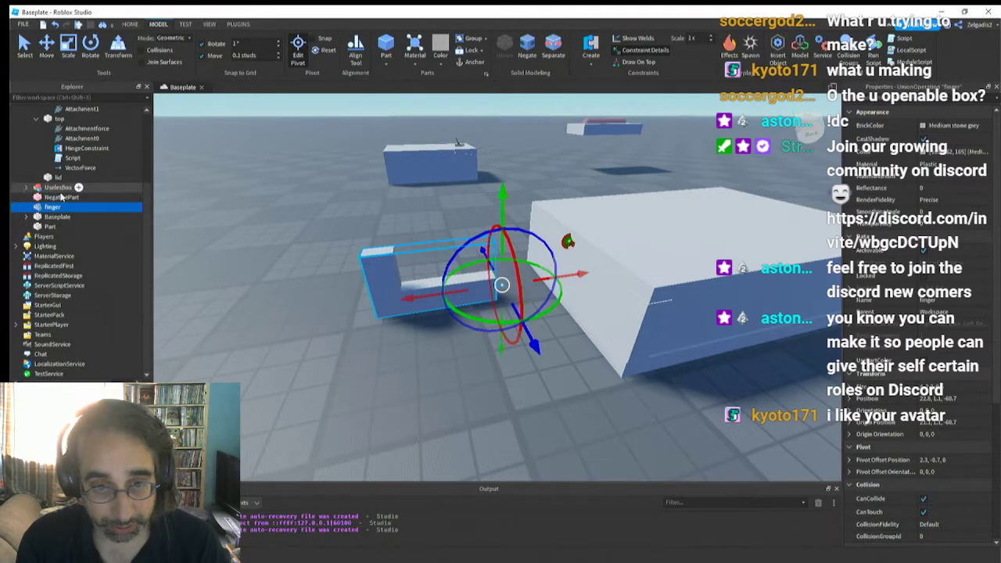
pyautogui.scroll(3, 61, 197)
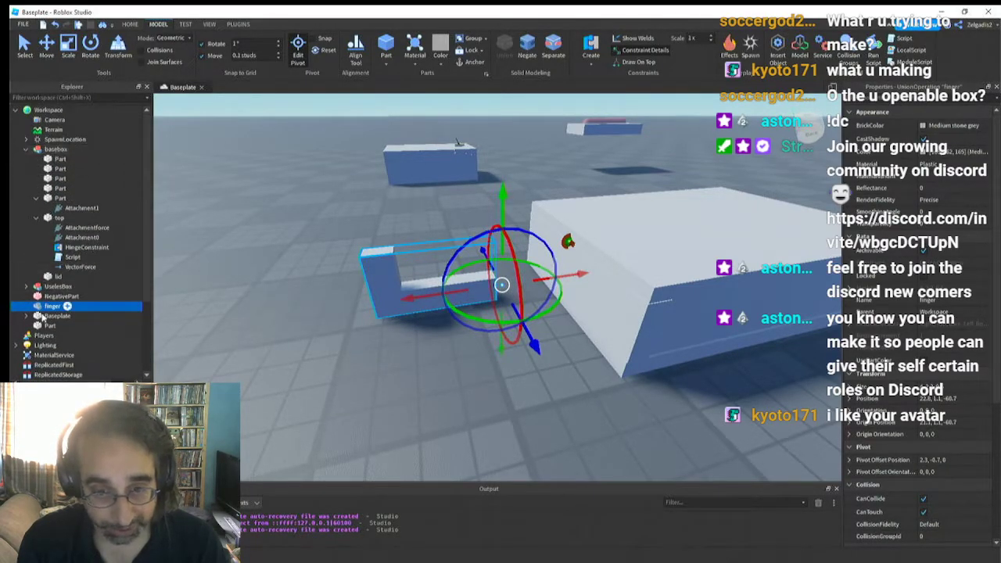
pyautogui.moveTo(45, 308); pyautogui.dragTo(67, 150)
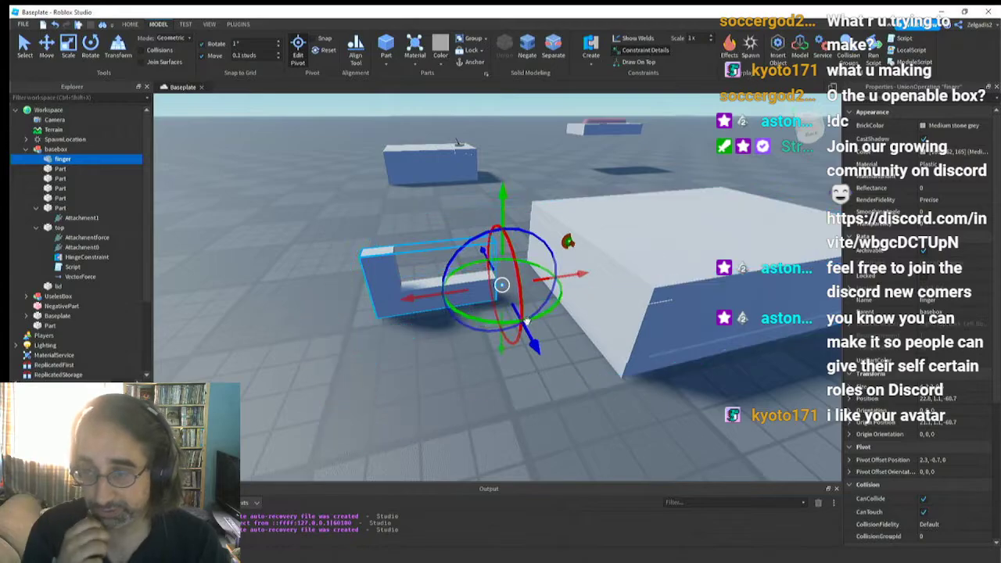
# Shift the finger's pivot to offset 2, -0.7, 0 at its low end and leave pivot editing
pyautogui.click(52, 150)
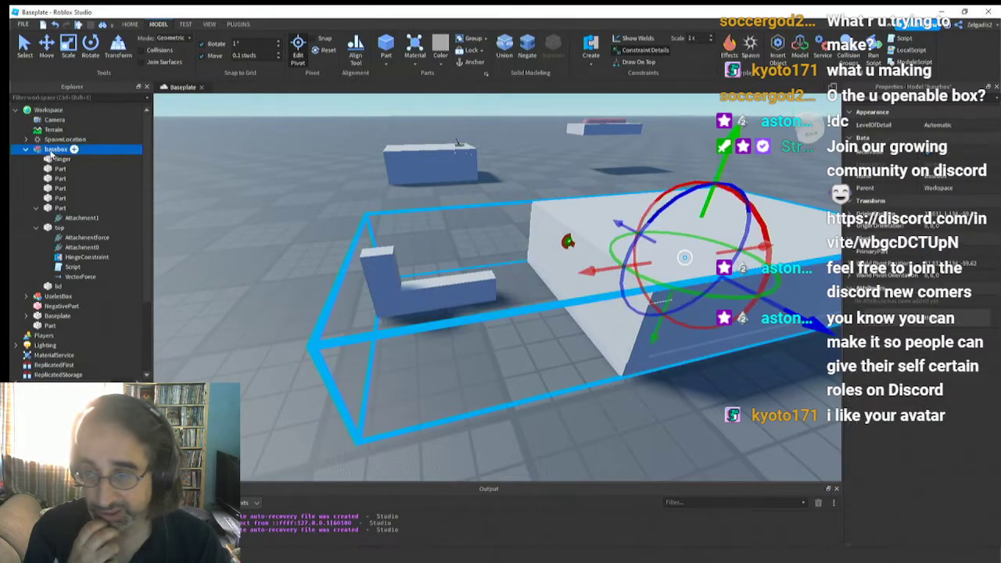
pyautogui.moveTo(398, 333); pyautogui.dragTo(411, 330, button='right')
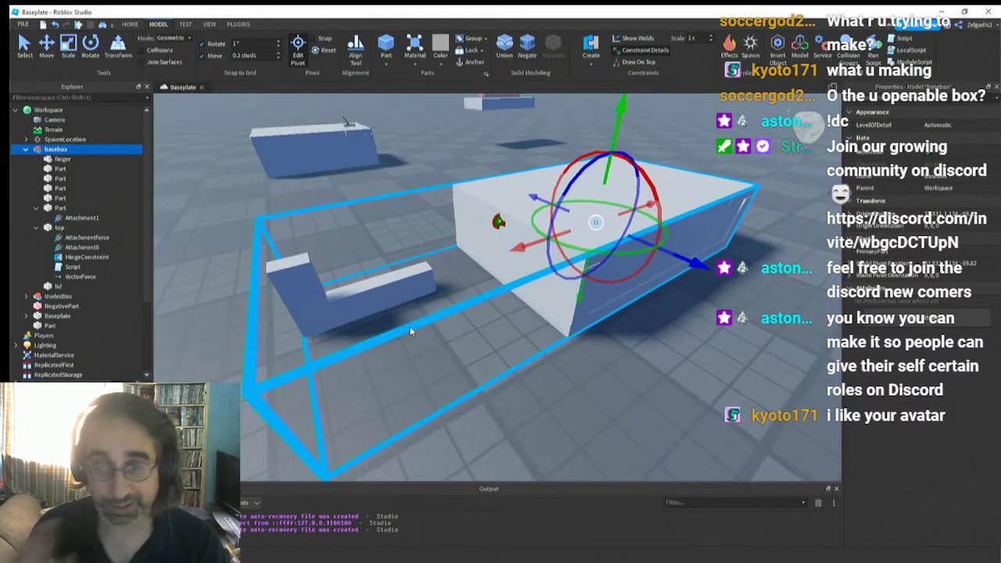
pyautogui.click(384, 306)
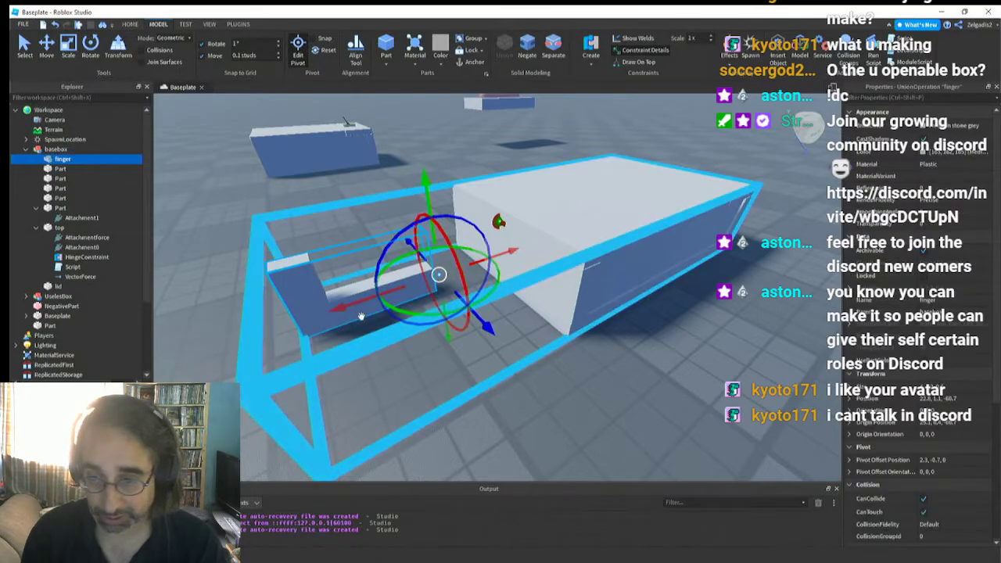
pyautogui.moveTo(354, 307)
pyautogui.mouseDown()
pyautogui.moveTo(253, 308)
pyautogui.moveTo(344, 306)
pyautogui.mouseUp()
pyautogui.click(299, 47)
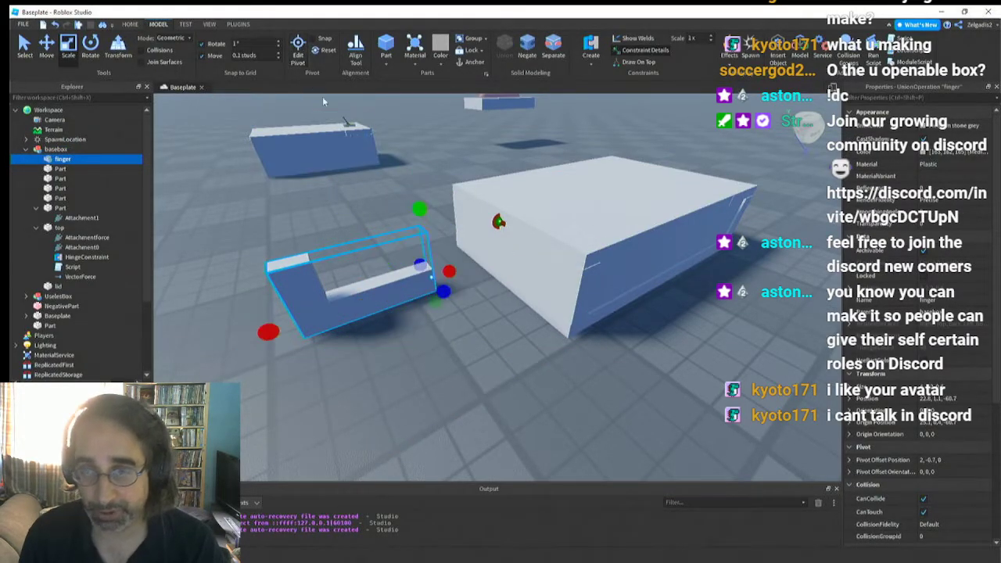
# Move the finger about 6 studs farther away from the box, to X position 16.7, then select the basebox model
pyautogui.click(46, 47)
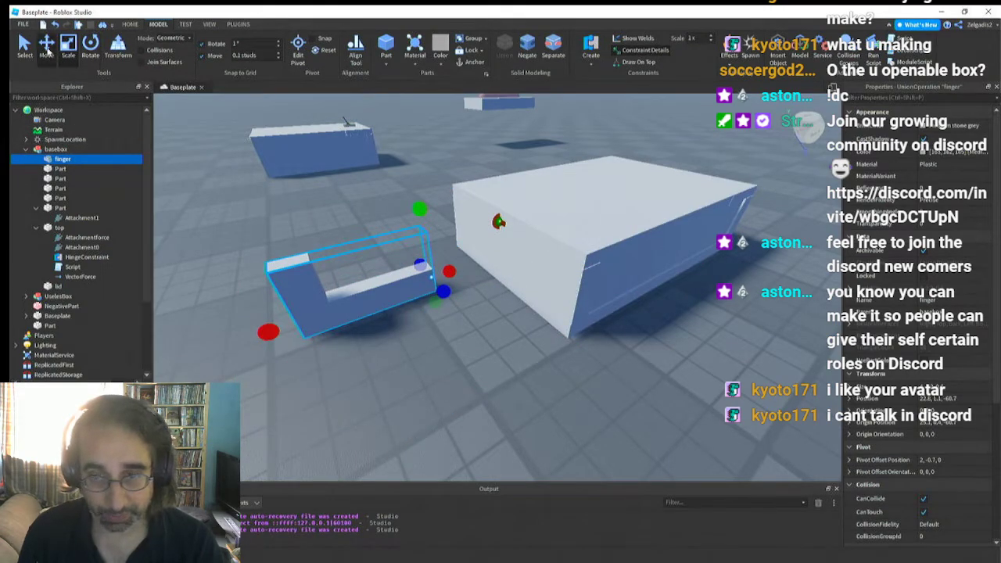
pyautogui.moveTo(351, 305); pyautogui.dragTo(186, 350)
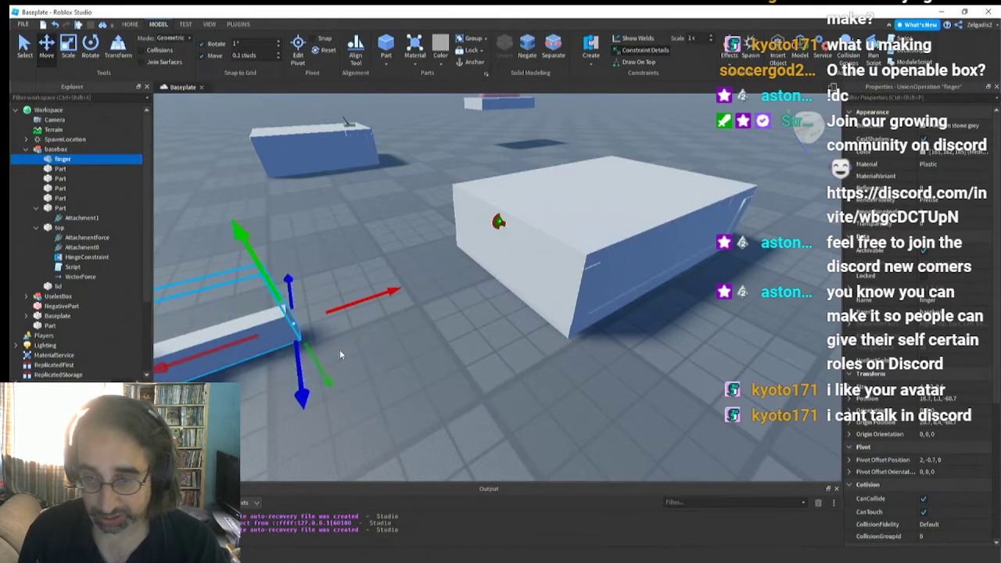
pyautogui.moveTo(339, 350); pyautogui.dragTo(340, 349, button='right')
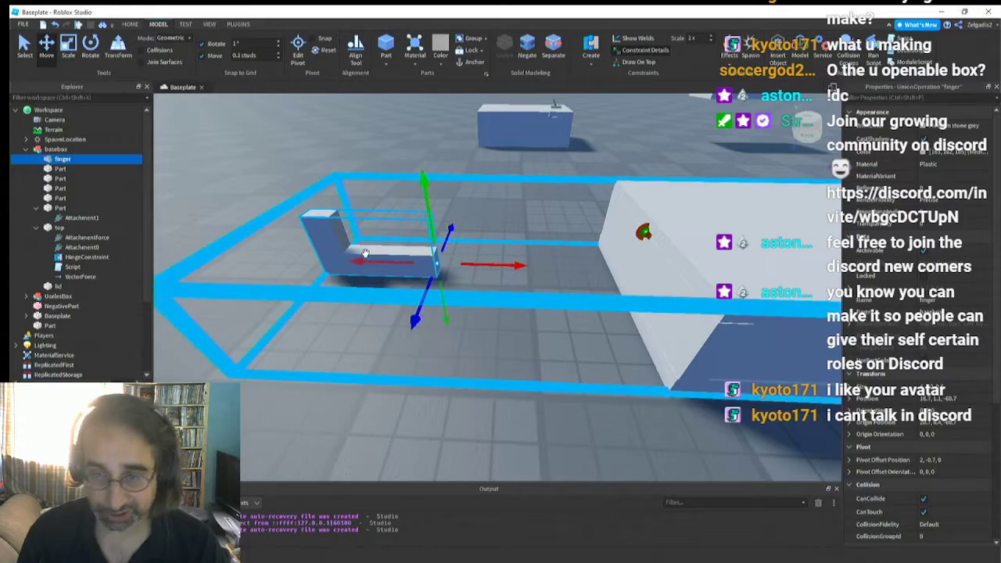
pyautogui.moveTo(516, 383); pyautogui.dragTo(516, 383, button='right')
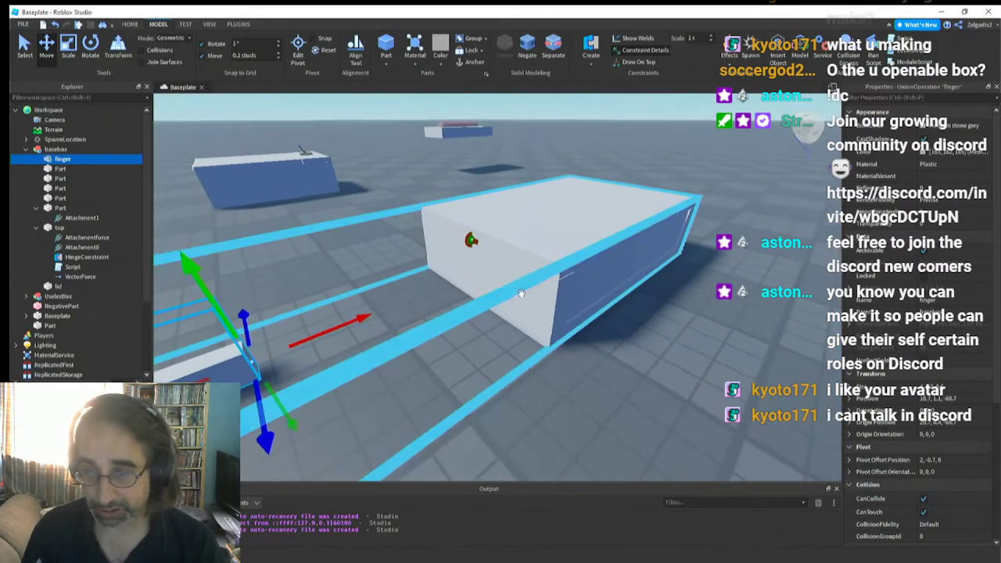
pyautogui.moveTo(502, 290); pyautogui.dragTo(502, 290, button='right')
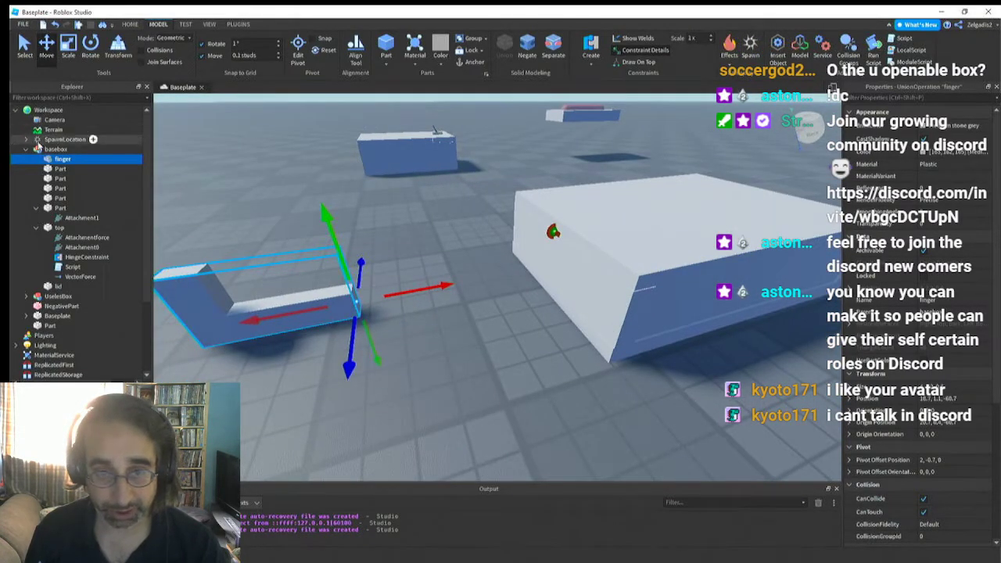
pyautogui.click(47, 150)
pyautogui.moveTo(417, 363); pyautogui.dragTo(416, 363, button='right')
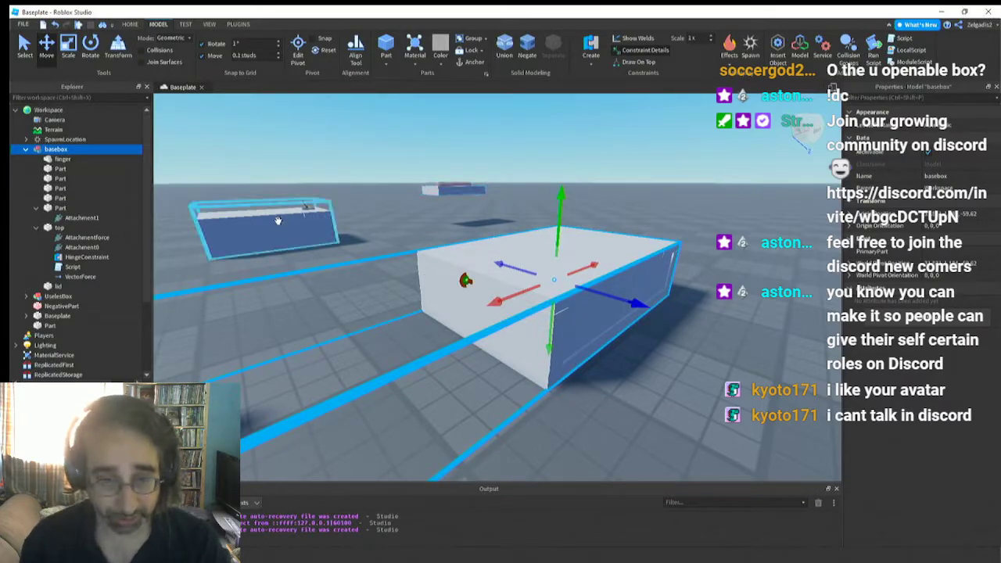
# Select the loose workspace Part alongside basebox, examine where it sits among the boxes in the scene, then clear the selection
pyautogui.keyDown('ctrl'); pyautogui.click(60, 189); pyautogui.keyUp('ctrl')
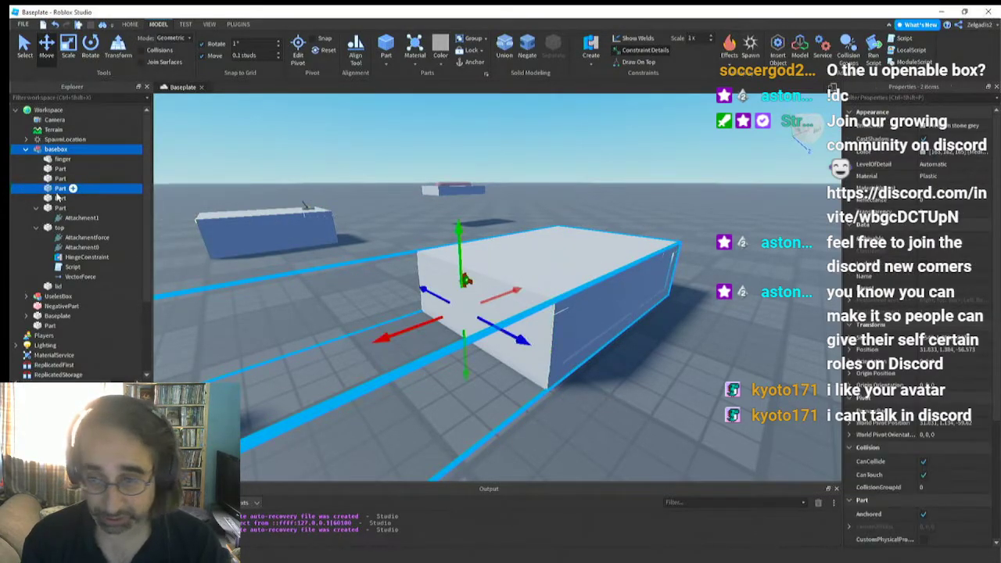
pyautogui.click(27, 149)
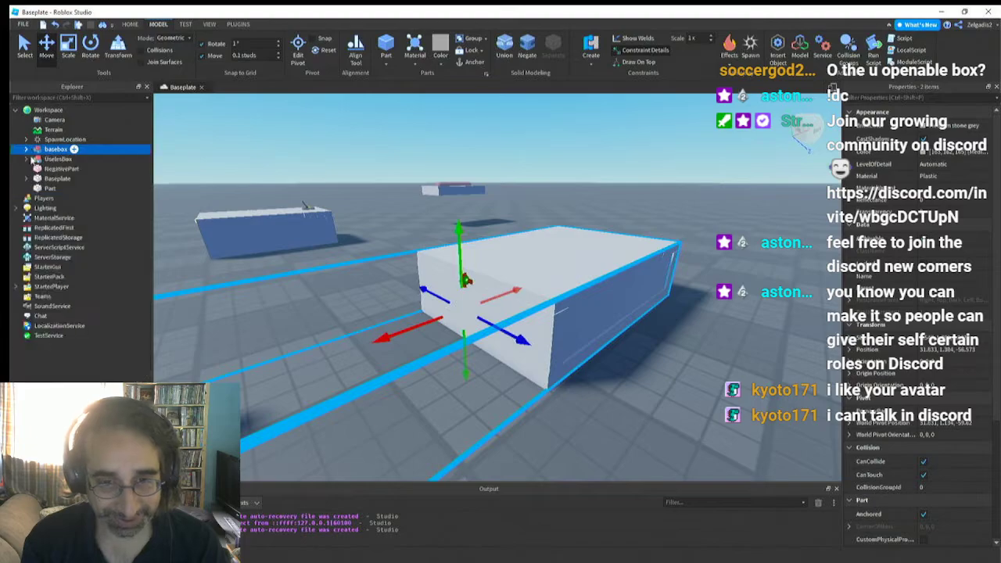
pyautogui.keyDown('ctrl'); pyautogui.click(49, 189); pyautogui.keyUp('ctrl')
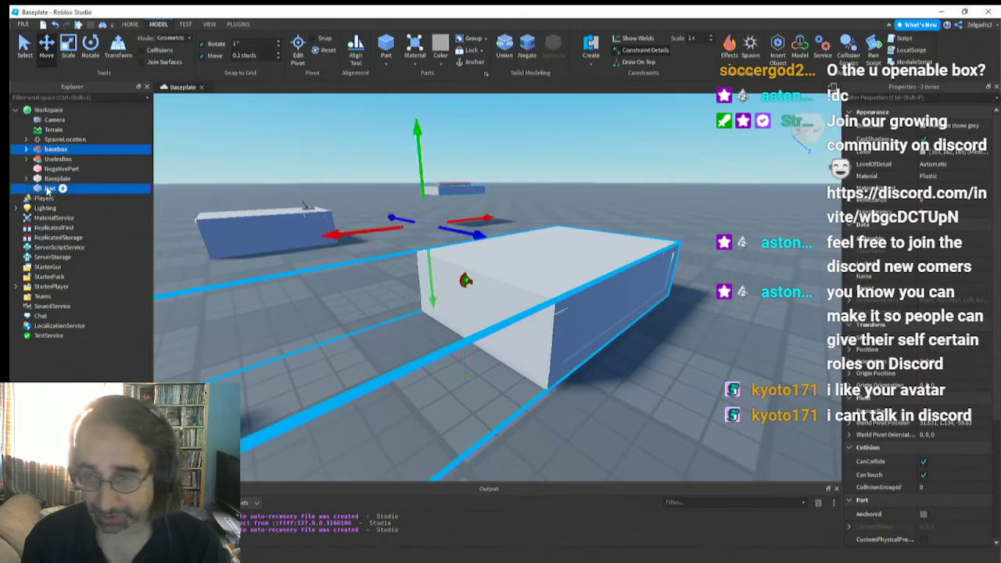
pyautogui.scroll(-10, 423, 263)
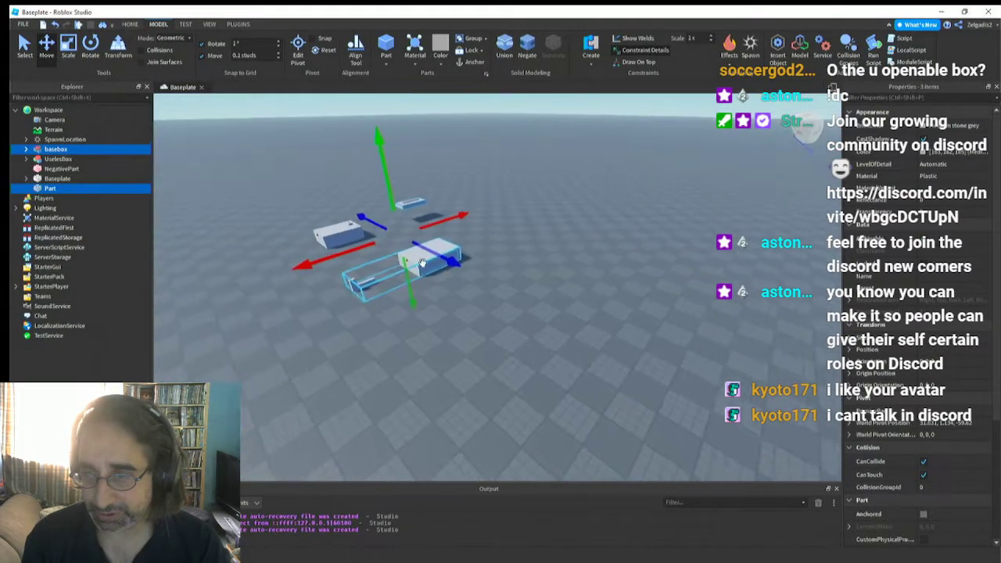
pyautogui.moveTo(423, 263); pyautogui.dragTo(422, 263, button='right')
pyautogui.scroll(8, 422, 263)
pyautogui.press('a')
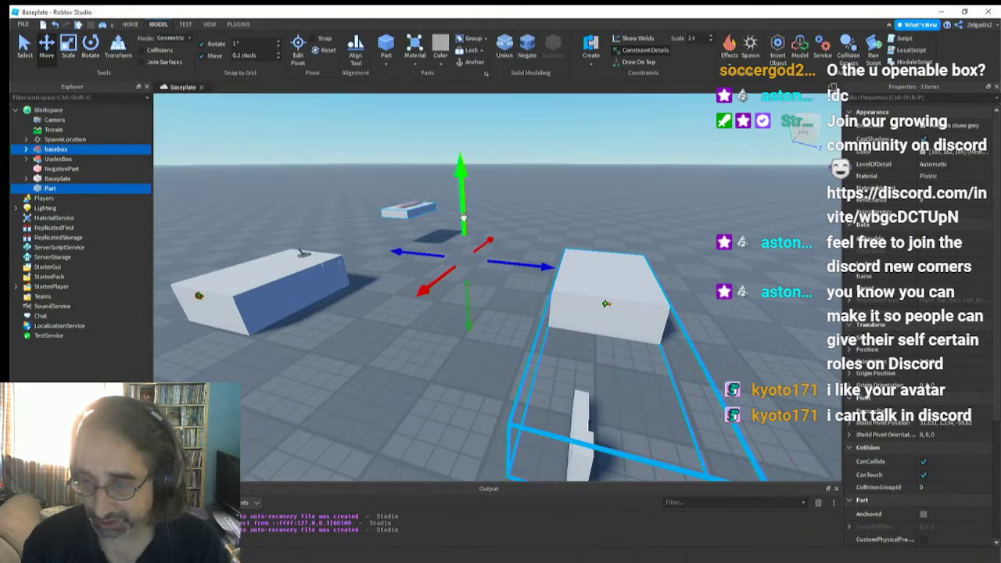
pyautogui.moveTo(476, 306); pyautogui.dragTo(476, 305, button='right')
pyautogui.press('a')
pyautogui.press('w')
pyautogui.press('a')
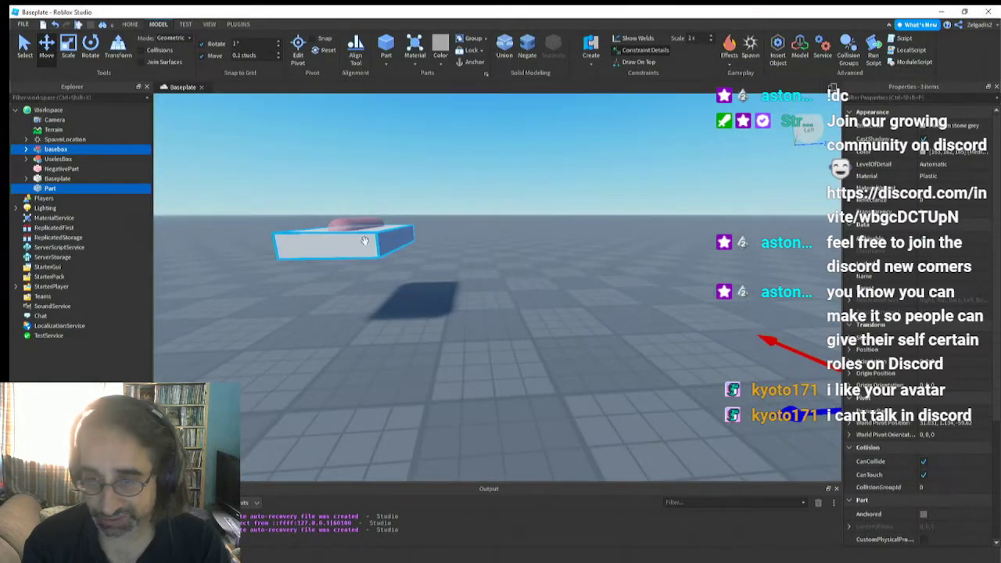
pyautogui.press('f')
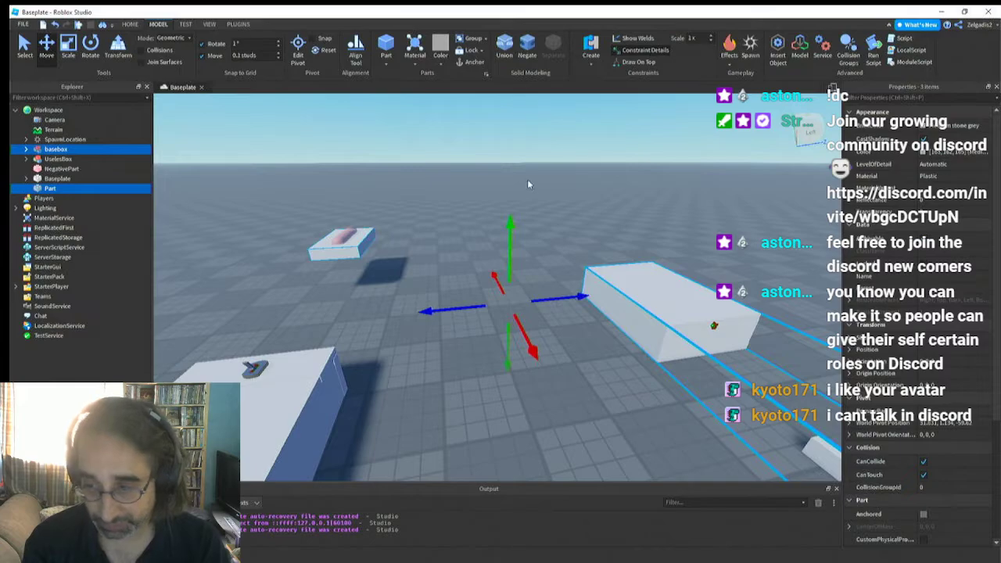
pyautogui.moveTo(494, 307); pyautogui.dragTo(494, 306, button='right')
pyautogui.press('d')
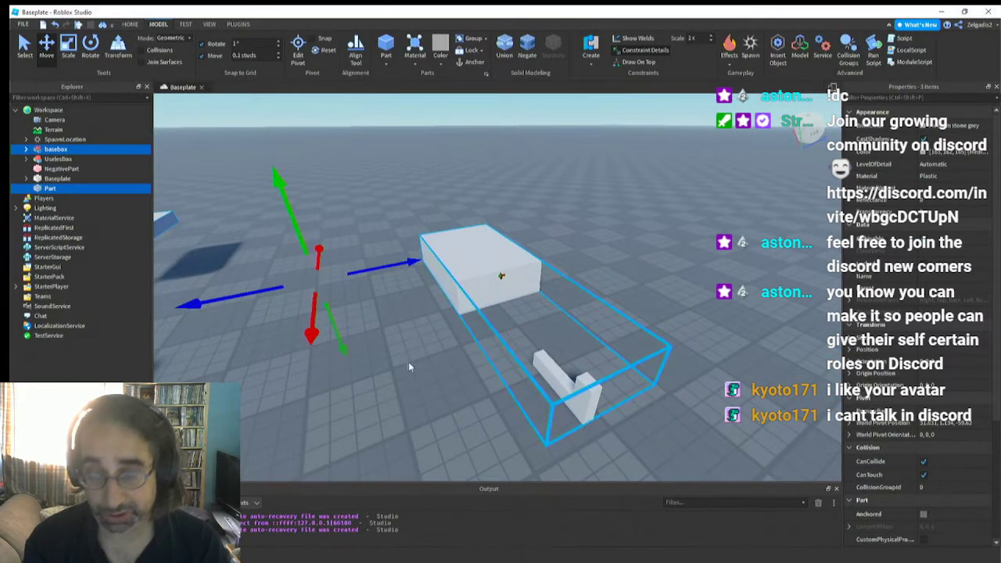
pyautogui.click(399, 380)
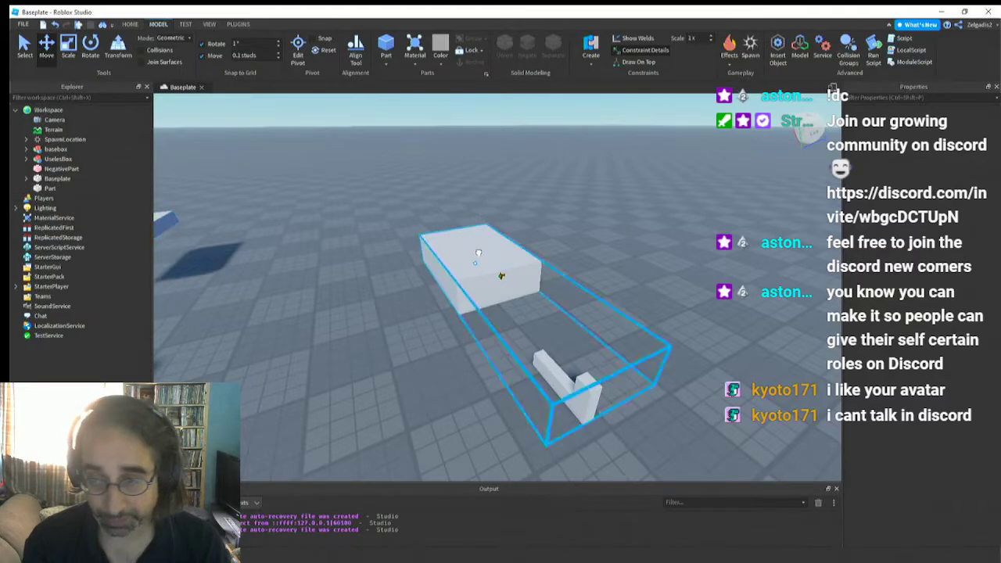
# Select the finger union inside the basebox model and examine its placement relative to the box
pyautogui.click(56, 149)
pyautogui.moveTo(343, 349)
pyautogui.mouseDown(button='right')
pyautogui.moveTo(310, 330)
pyautogui.moveTo(332, 334)
pyautogui.mouseUp(button='right')
pyautogui.press('d')
pyautogui.click(333, 332)
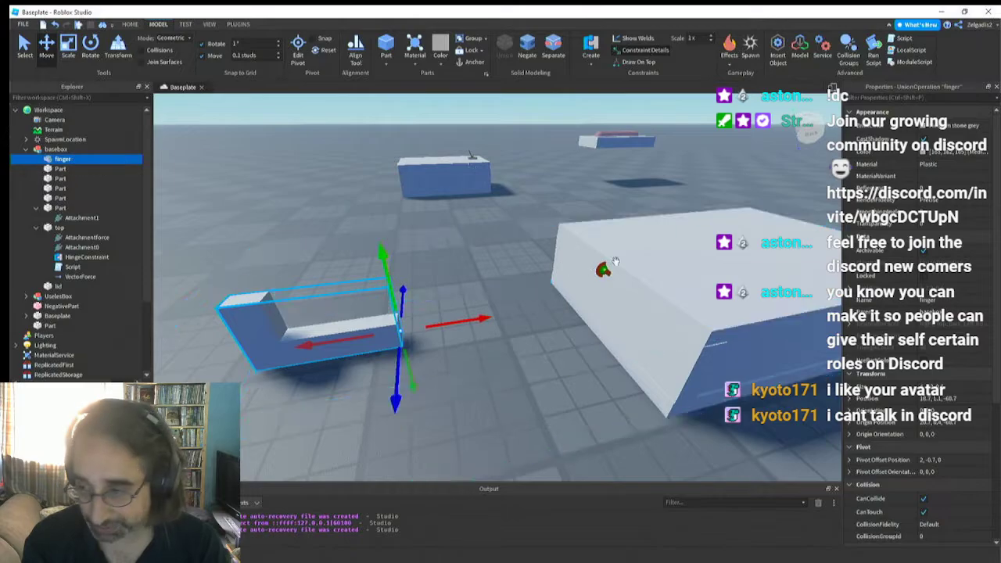
pyautogui.press('d')
pyautogui.moveTo(480, 329); pyautogui.dragTo(481, 330, button='right')
pyautogui.press('s')
pyautogui.press('a')
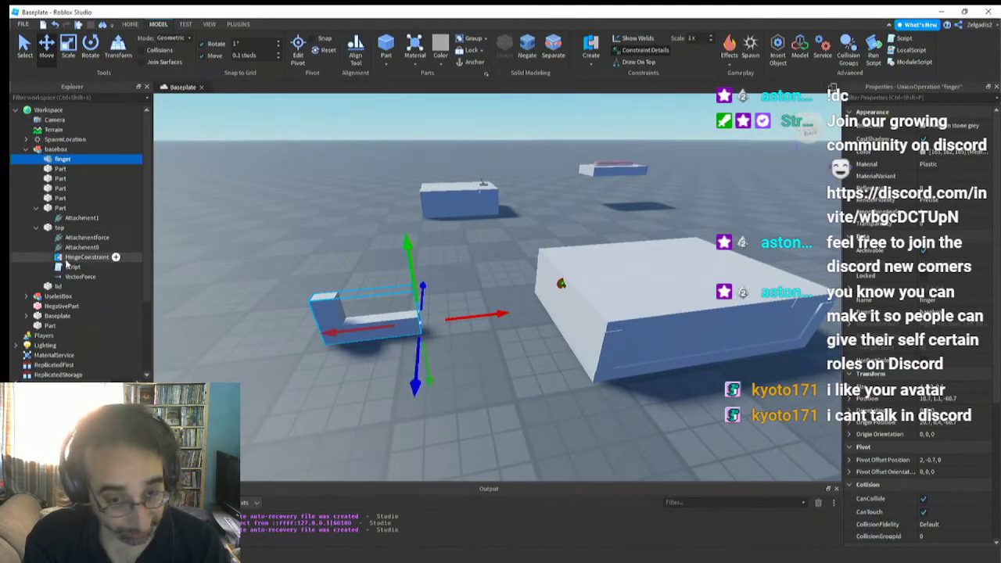
# Open the script inside the top part and insert two blank lines above the Vforce declaration, placing the cursor on line 1
pyautogui.doubleClick(67, 267)
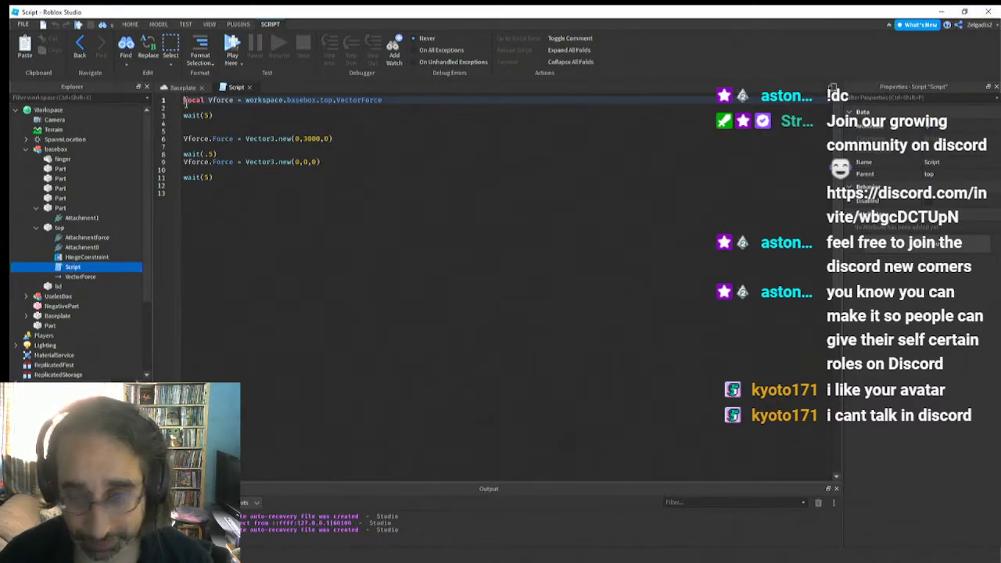
pyautogui.press('Return')
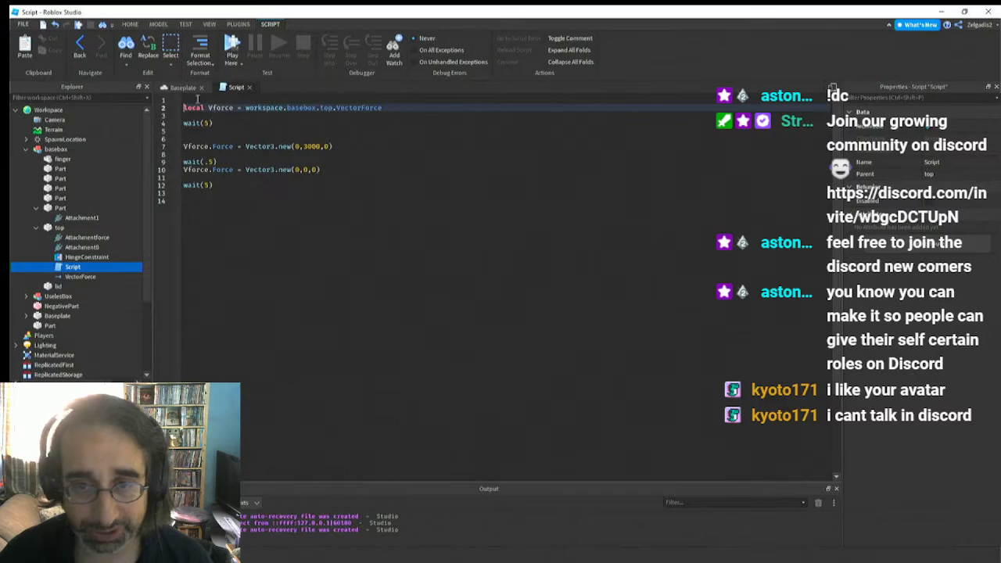
pyautogui.press('Return')
pyautogui.click(193, 103)
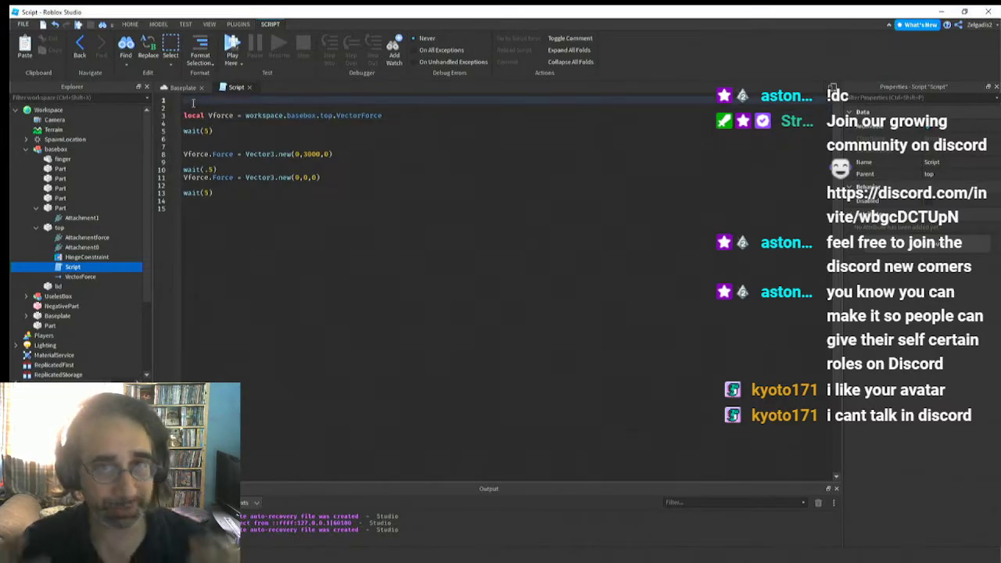
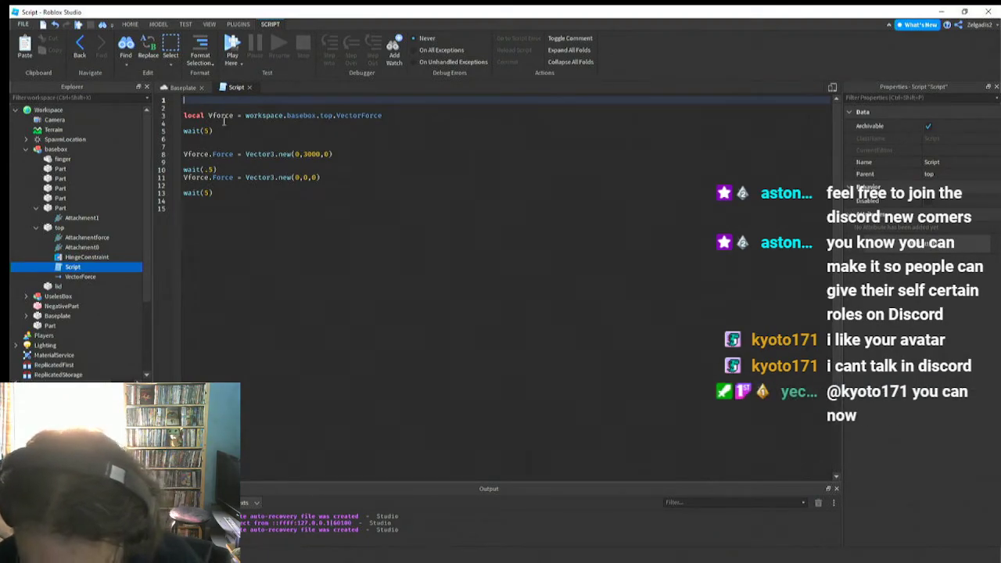
# Declare the variable on line 1 as local finger = workspace.basebox.finger
pyautogui.write('finger')
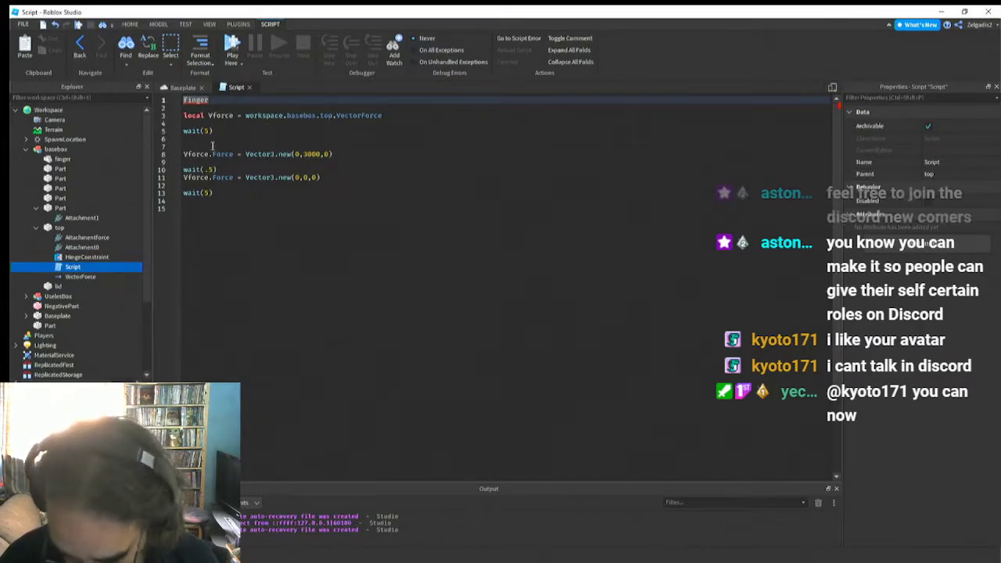
pyautogui.write('local finger = ')
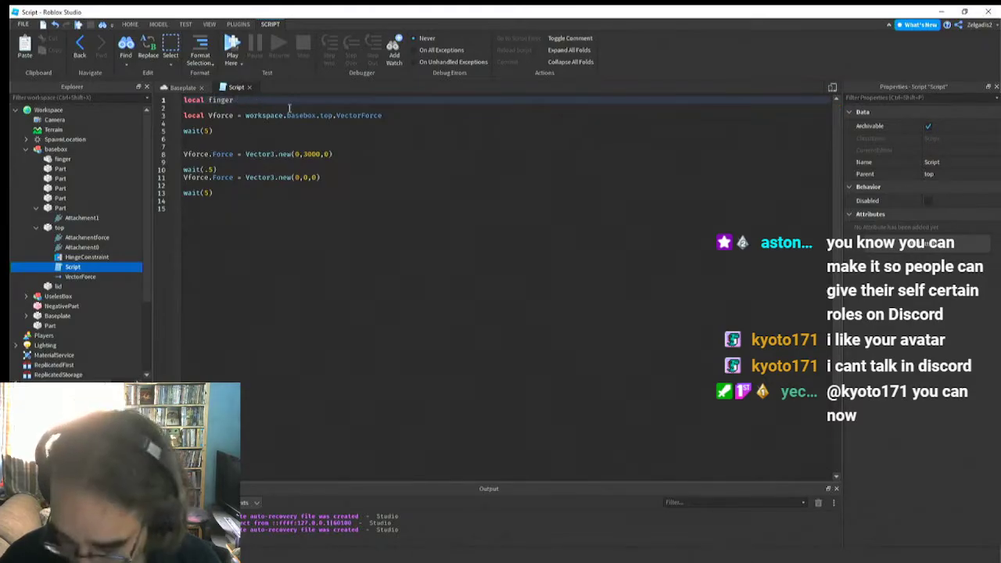
pyautogui.write('workspace')
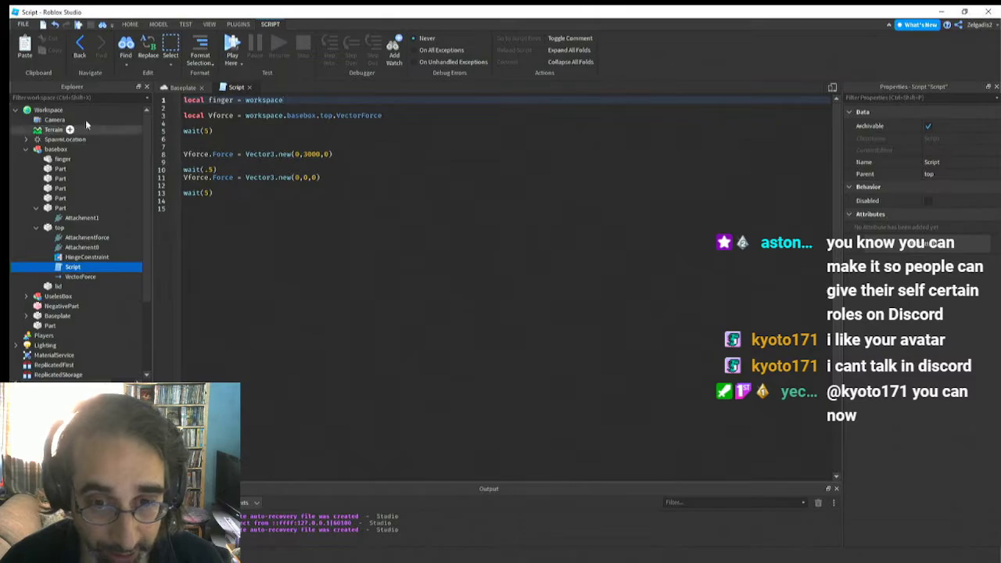
pyautogui.write('.b')
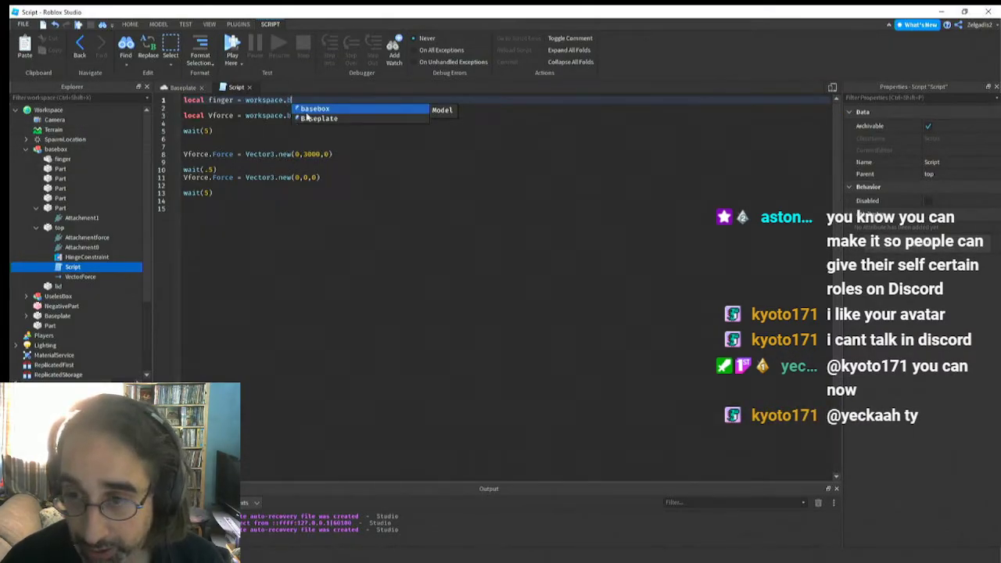
pyautogui.click(309, 110)
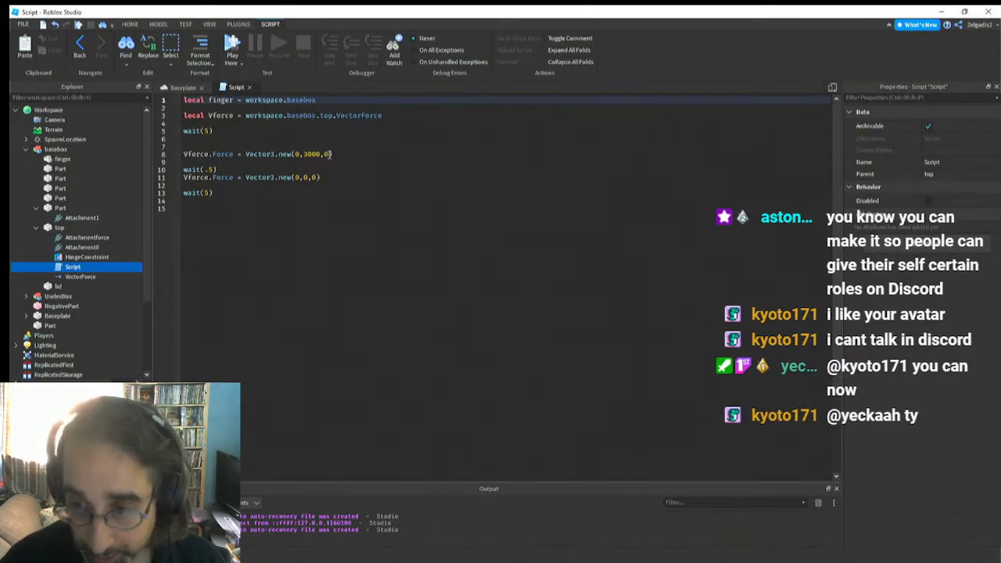
pyautogui.write('.')
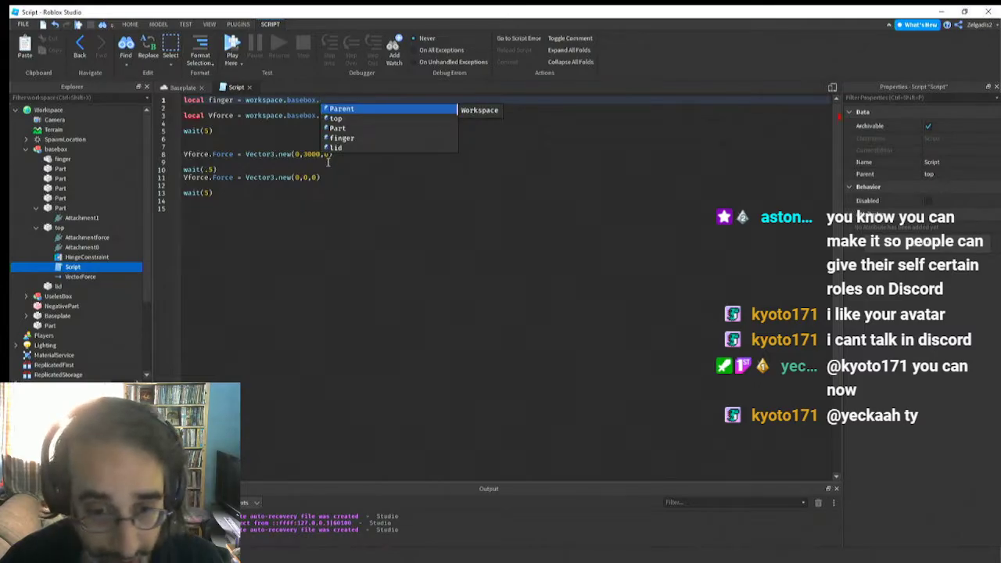
pyautogui.write('f')
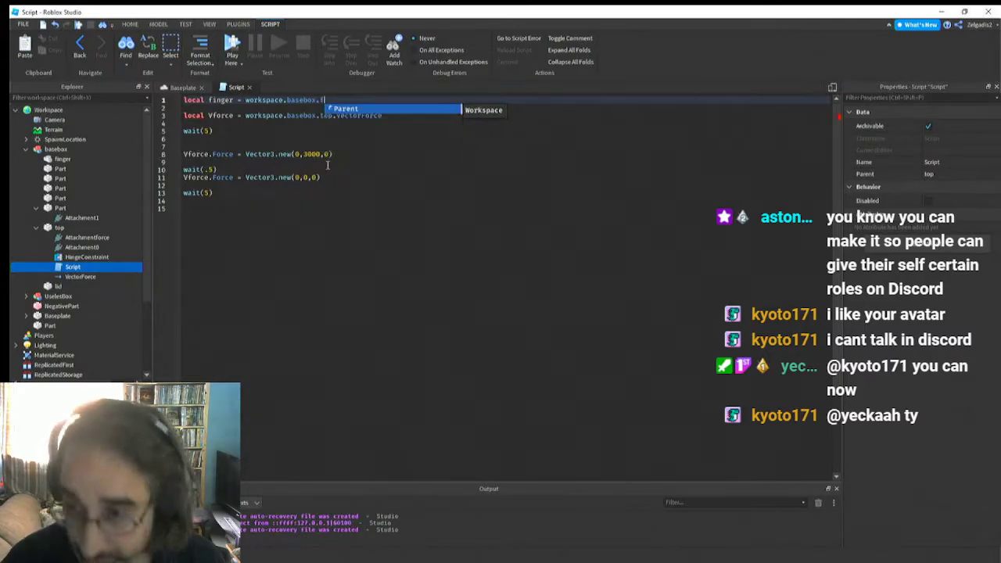
pyautogui.click(340, 109)
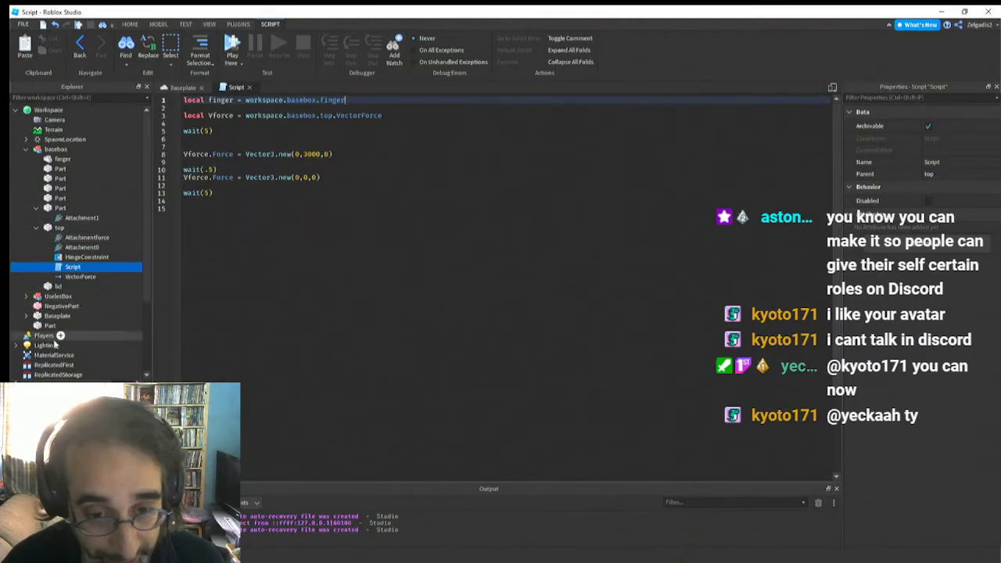
# Insert a VectorForce object into the finger union inside basebox and select it
pyautogui.click(63, 159)
pyautogui.rightClick(63, 160)
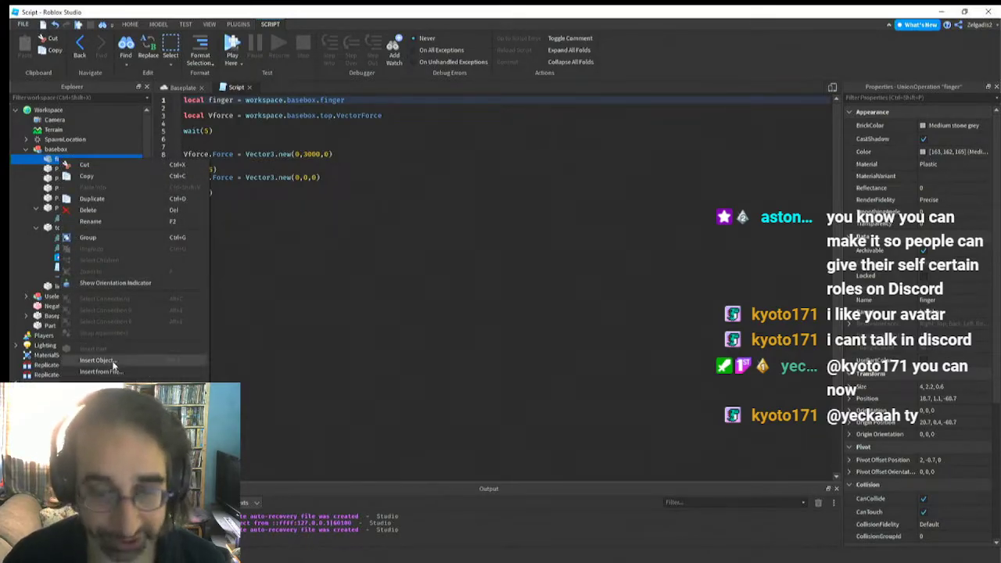
pyautogui.click(96, 361)
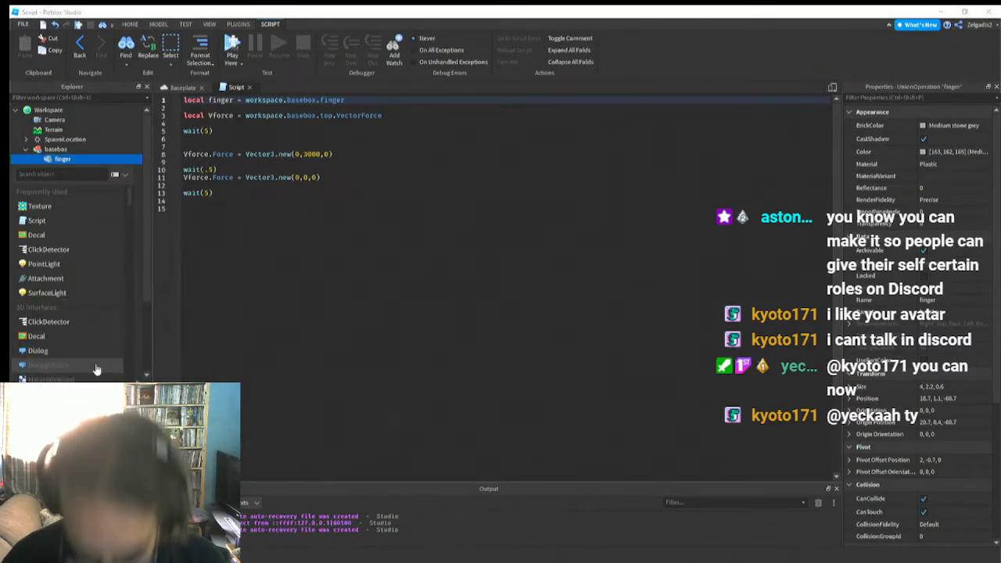
pyautogui.write('ve')
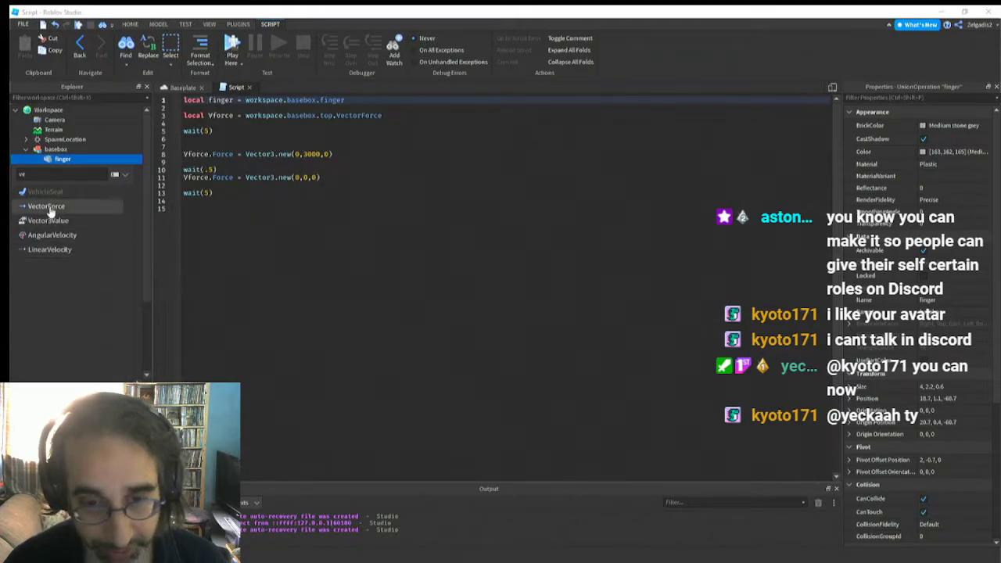
pyautogui.click(49, 207)
pyautogui.click(78, 170)
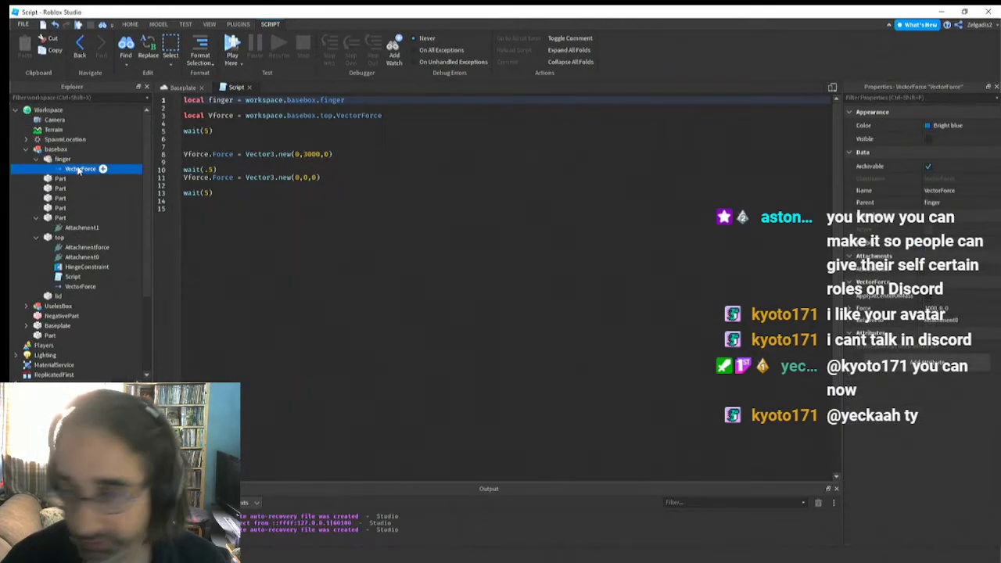
# Set the Force property of the finger's VectorForce to 0, 3330, 0
pyautogui.click(939, 309)
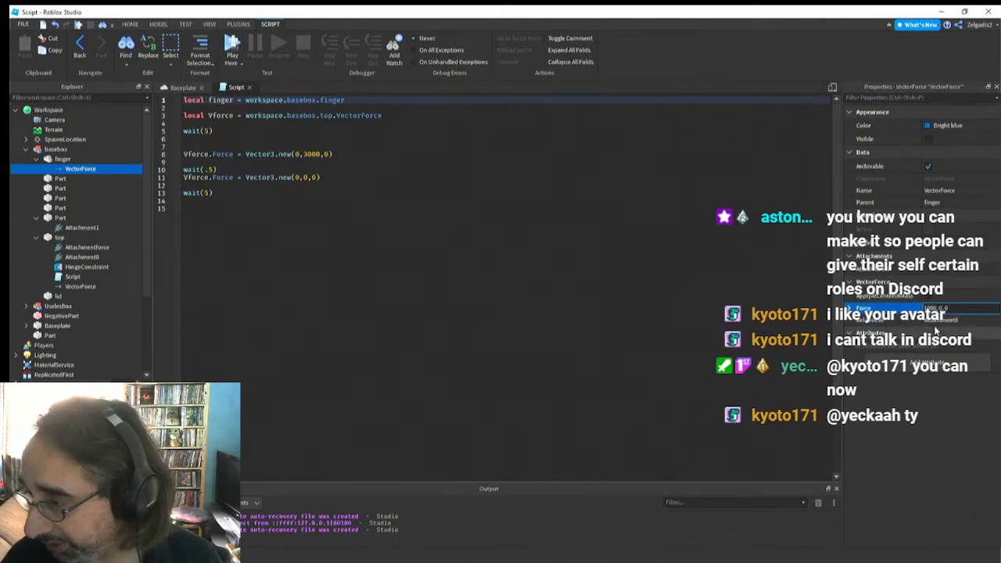
pyautogui.press('BackSpace')
pyautogui.press('BackSpace')
pyautogui.press('BackSpace')
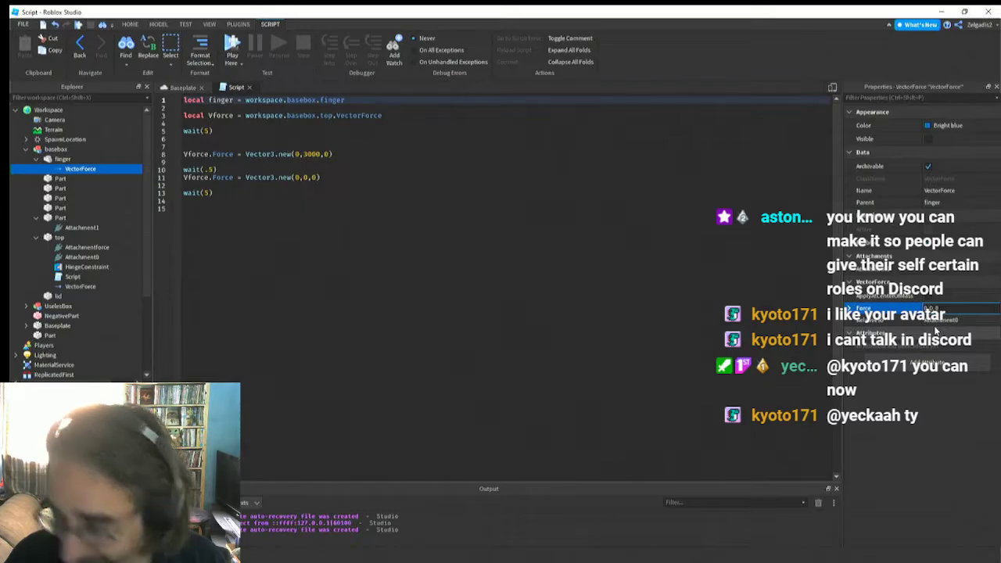
pyautogui.write('300')
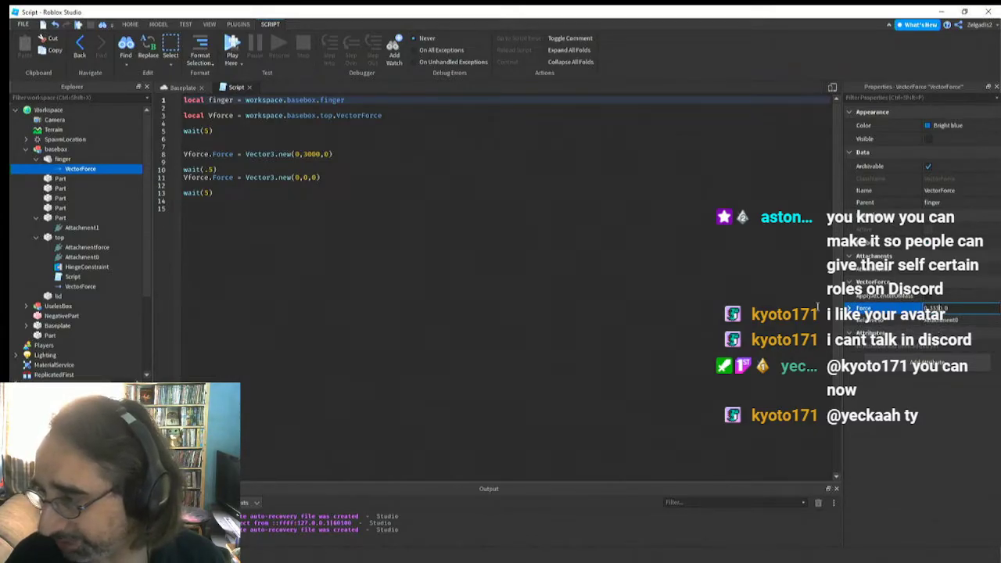
pyautogui.click(812, 299)
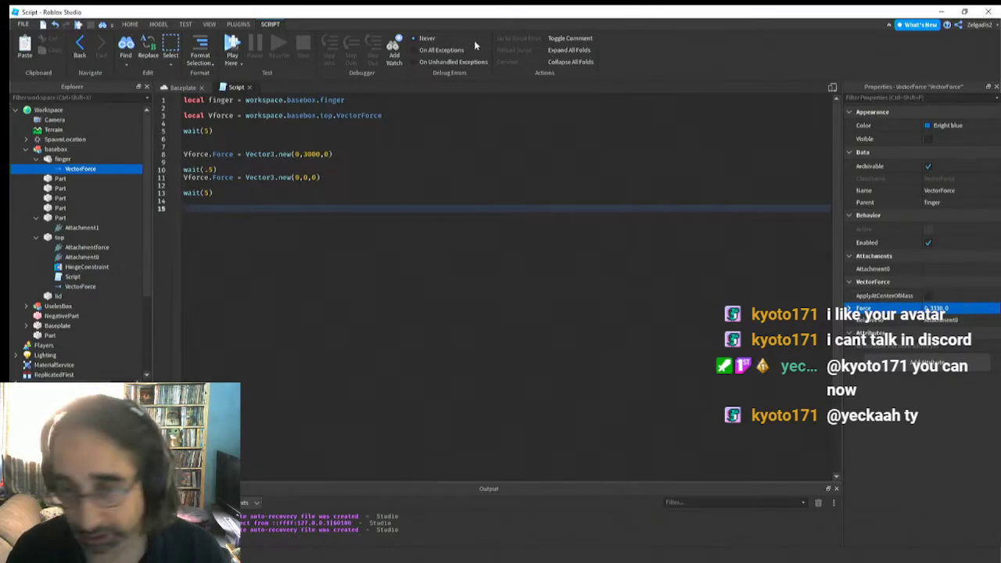
# Insert two blank lines in the script between wait(.5) and the line setting Vforce.Force to Vector3.new(0,0,0)
pyautogui.click(234, 184)
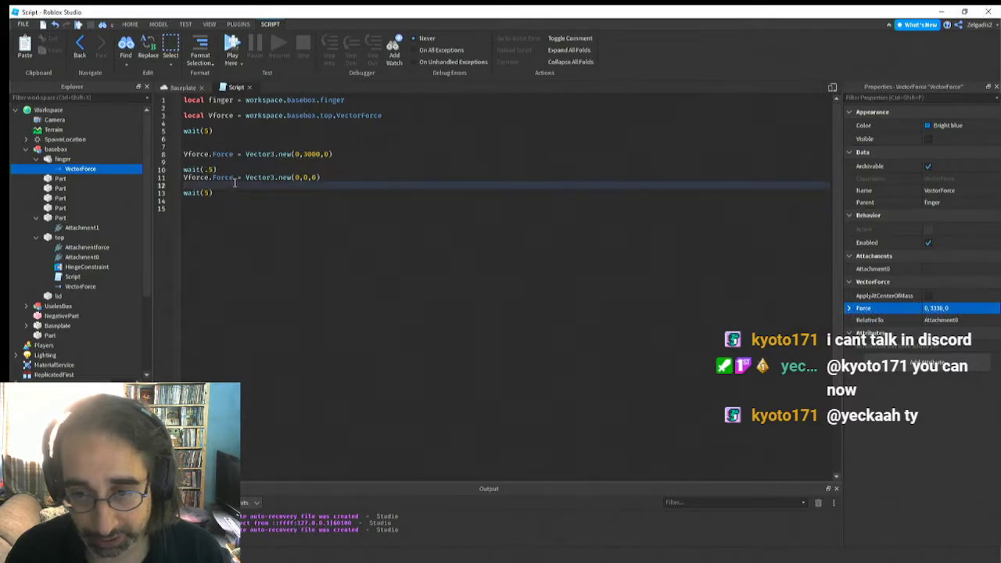
pyautogui.click(337, 154)
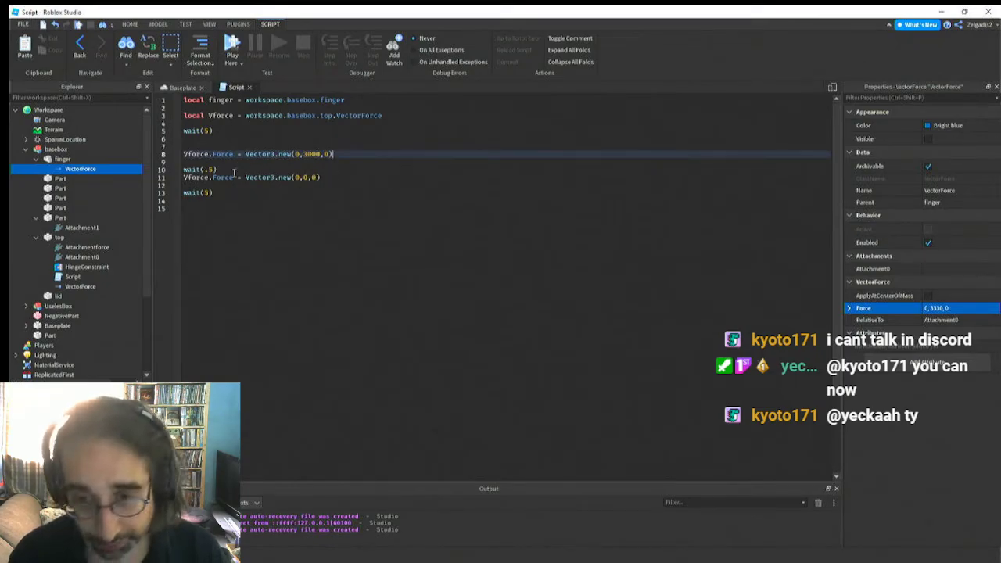
pyautogui.click(195, 162)
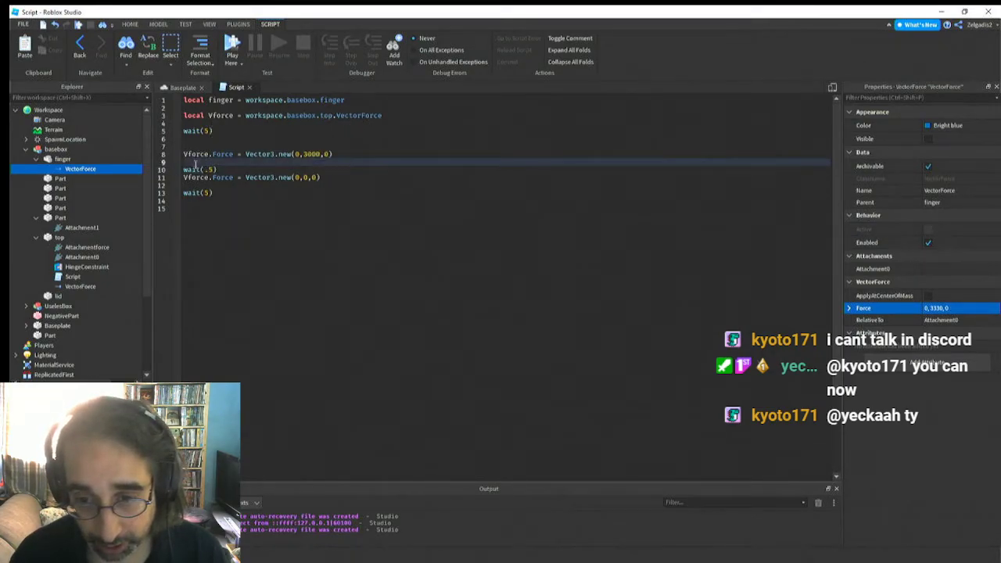
pyautogui.click(313, 170)
pyautogui.press('Return')
pyautogui.press('Return')
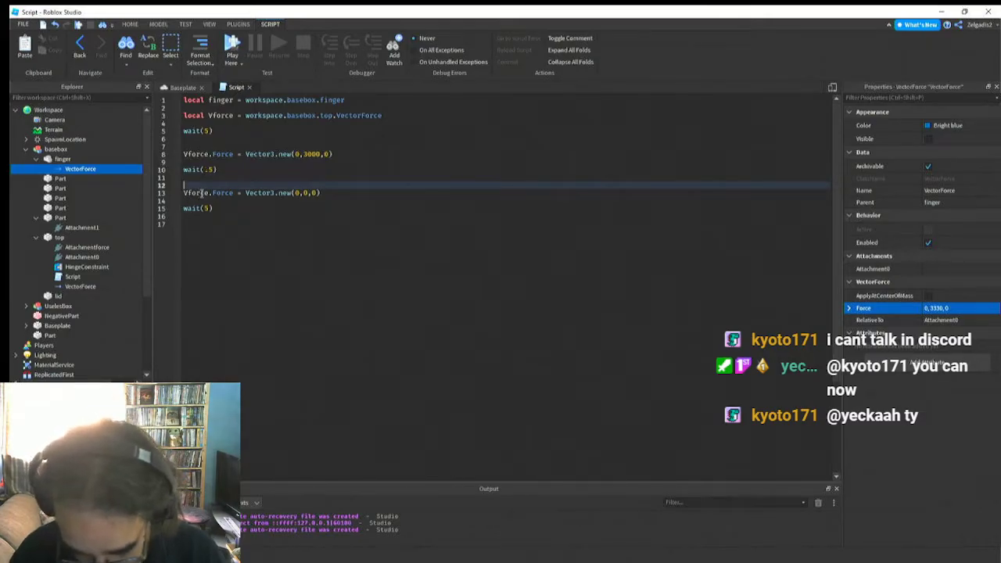
# Begin a statement on line 12 that references finger.VectorForce.Force
pyautogui.write('f')
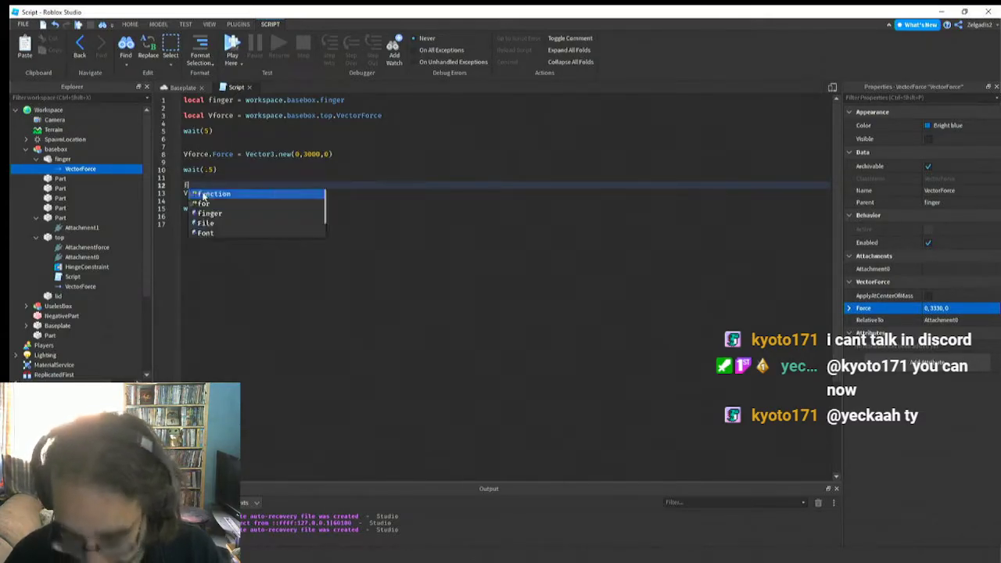
pyautogui.click(206, 214)
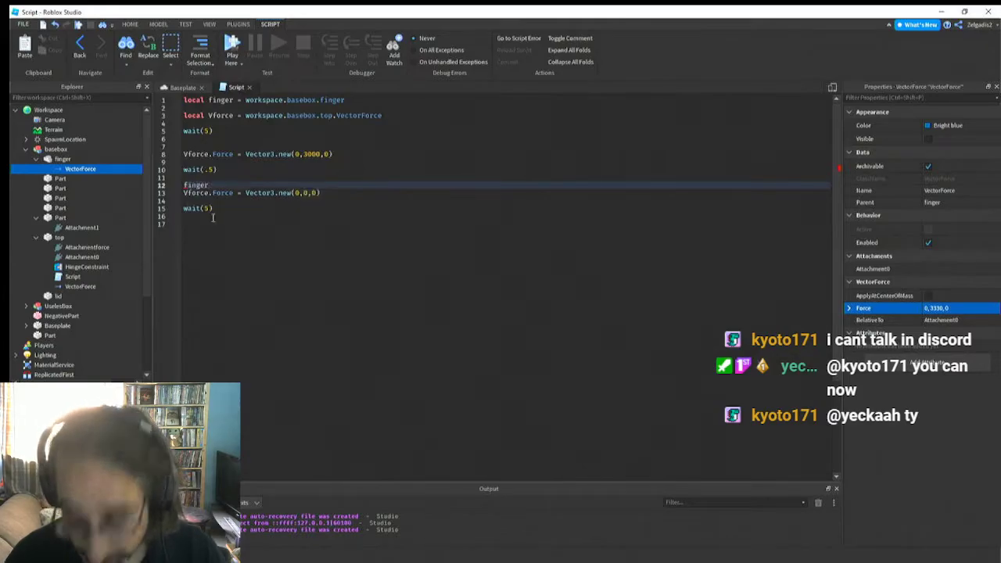
pyautogui.write('.')
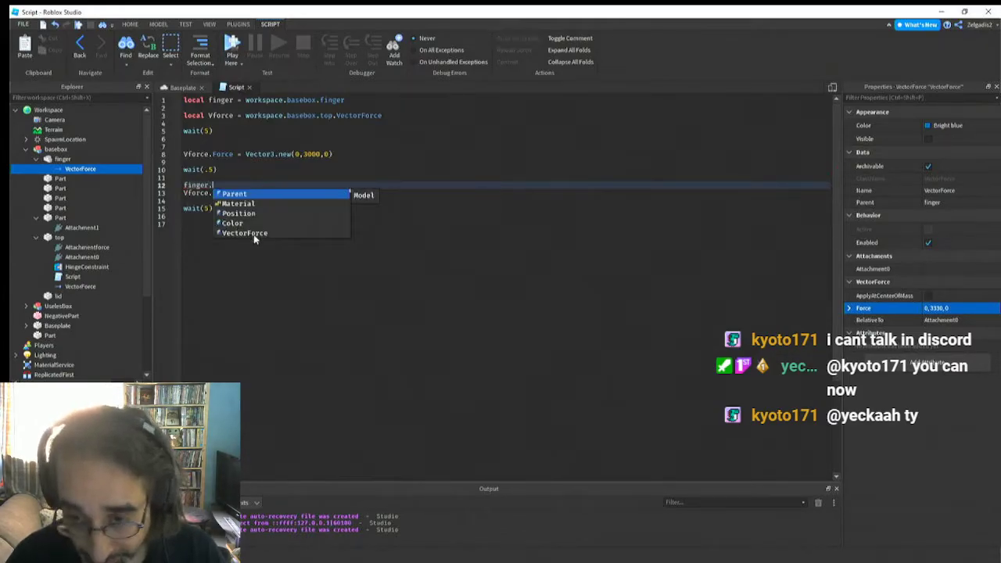
pyautogui.click(251, 235)
pyautogui.write('.')
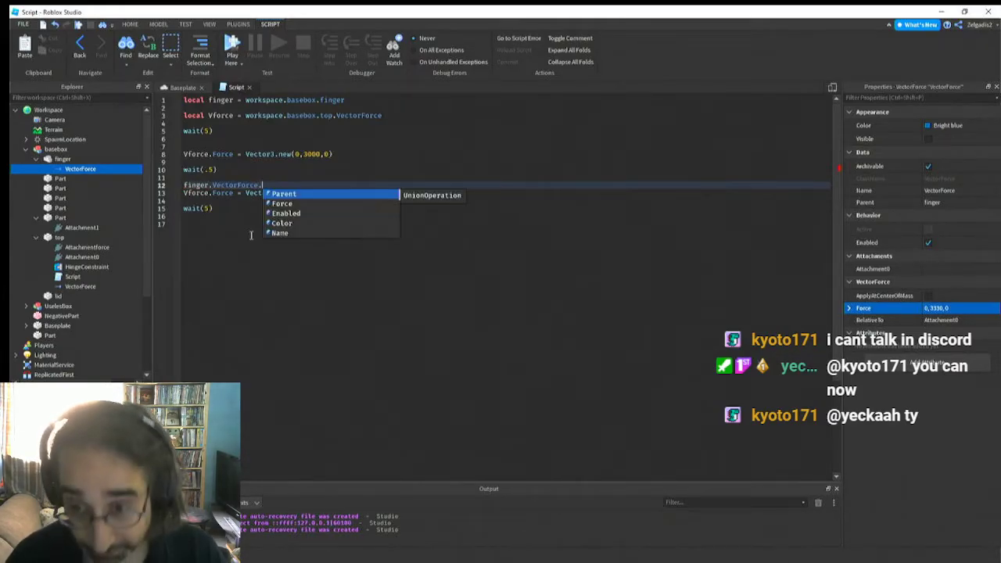
pyautogui.write('F')
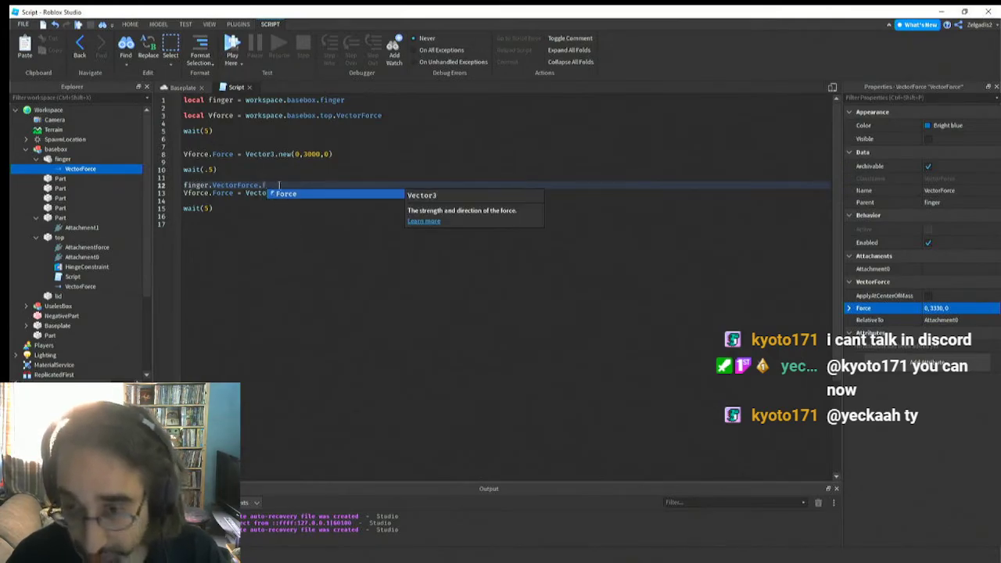
pyautogui.click(284, 194)
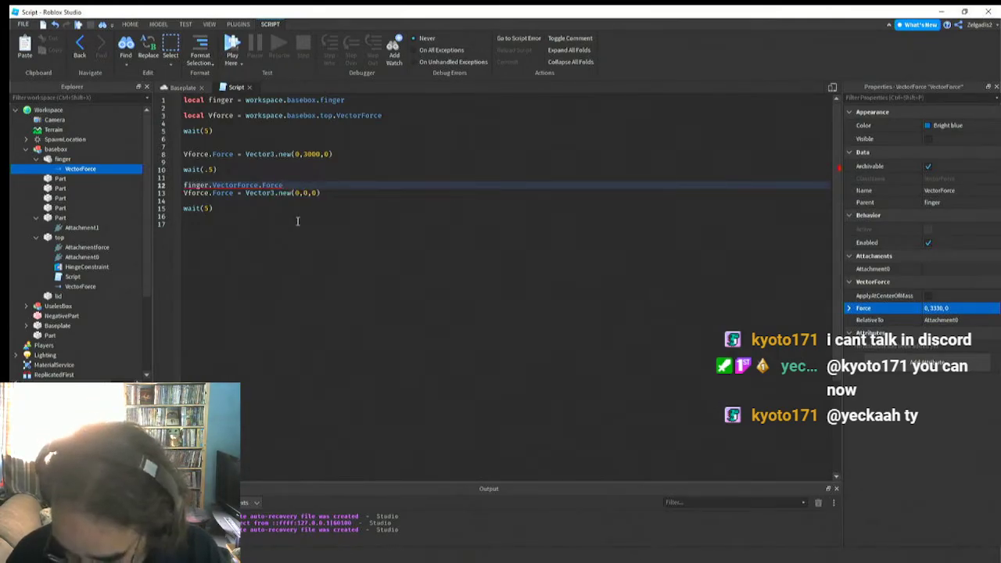
# Complete line 12 so finger.VectorForce.Force is assigned Vector3.new(0,3000,0)
pyautogui.write('= ')
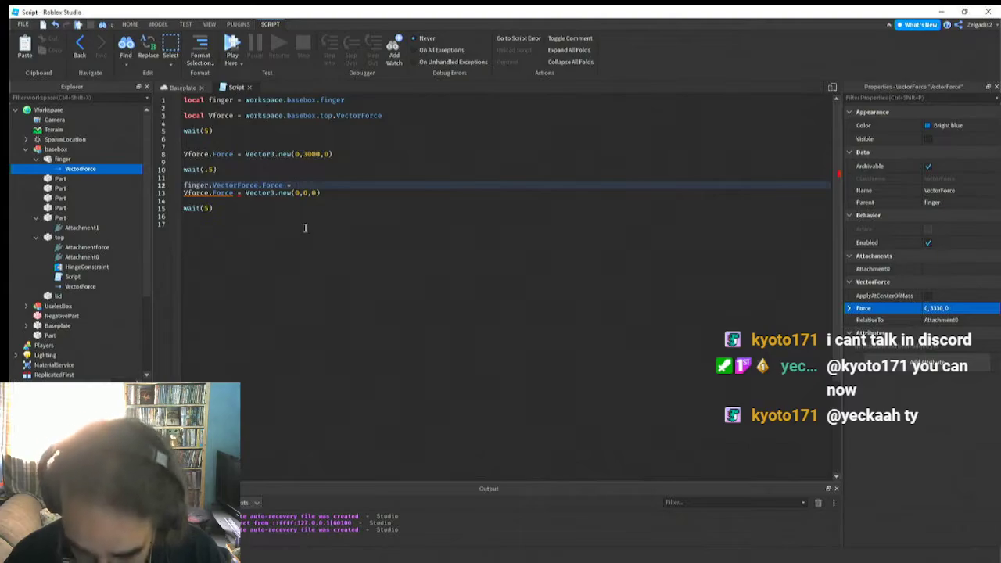
pyautogui.write('V')
pyautogui.click(331, 197)
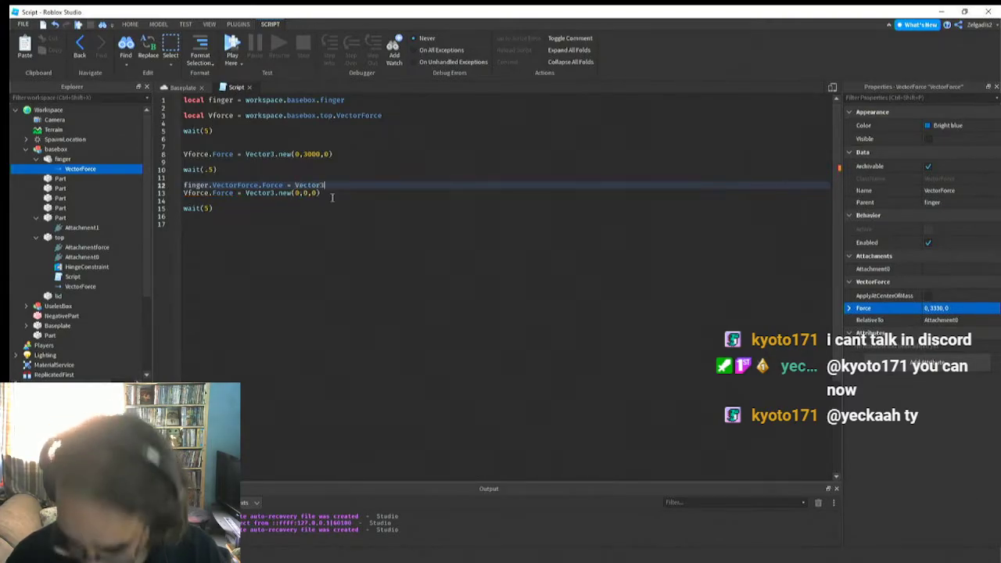
pyautogui.write('.ne')
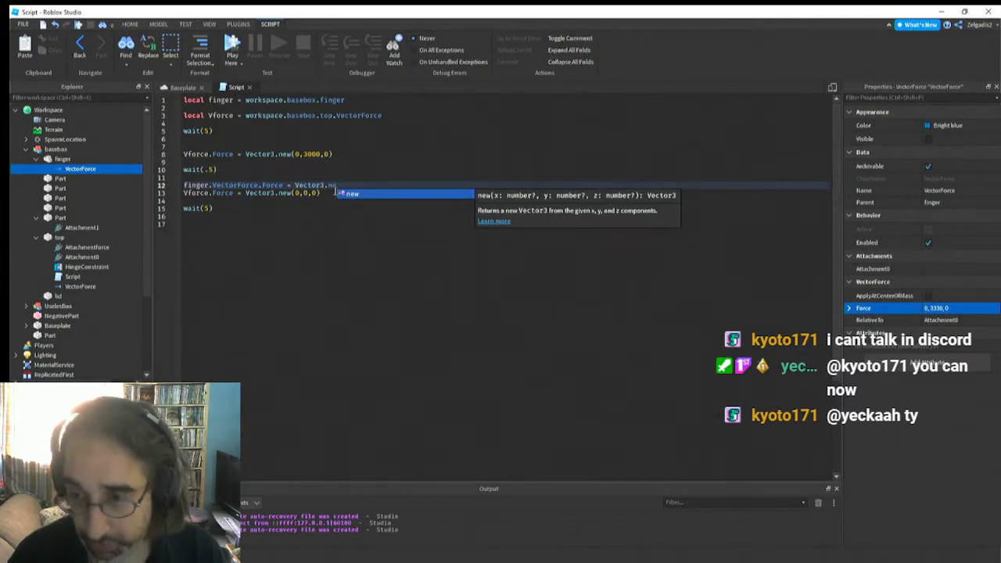
pyautogui.click(349, 194)
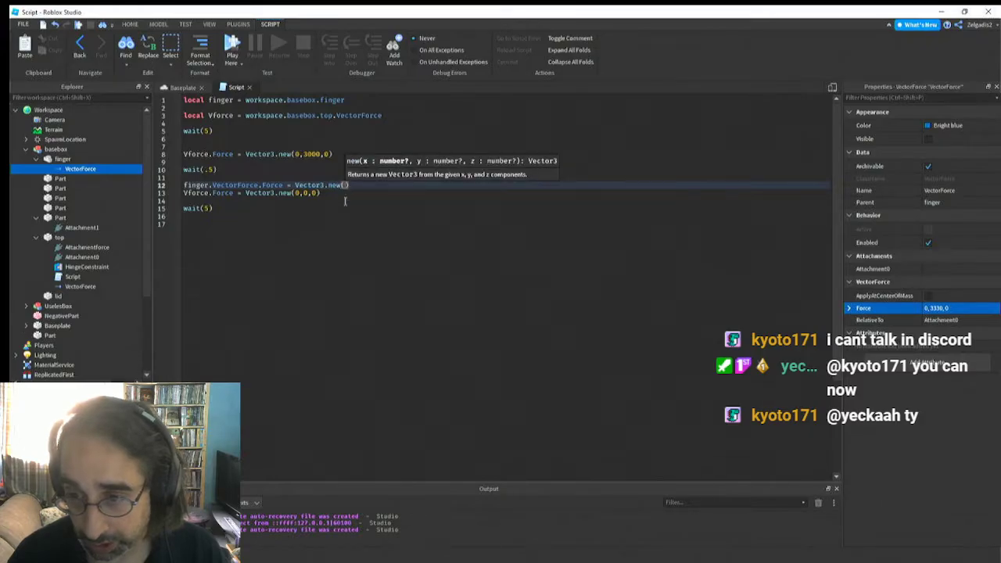
pyautogui.write('0')
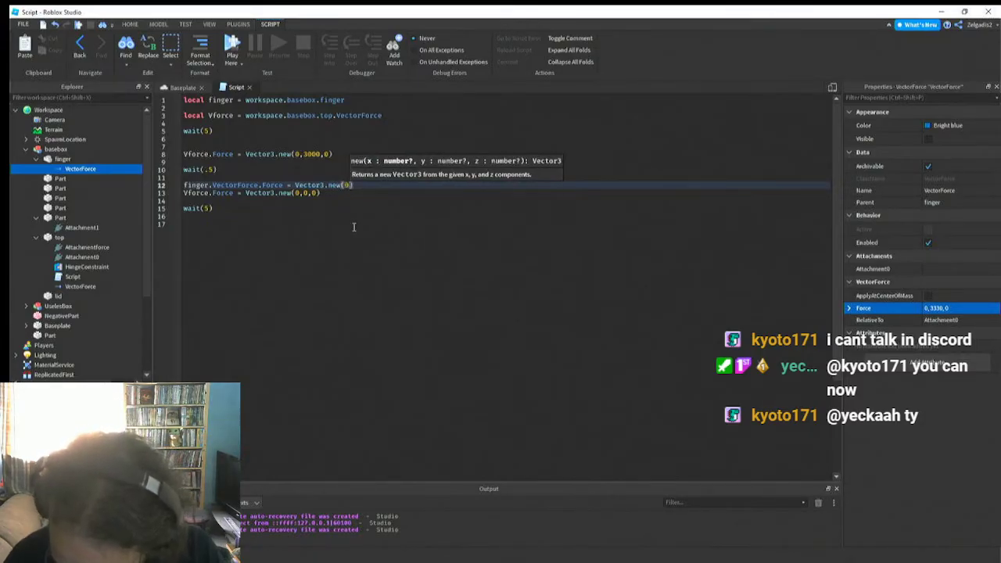
pyautogui.write(',3000')
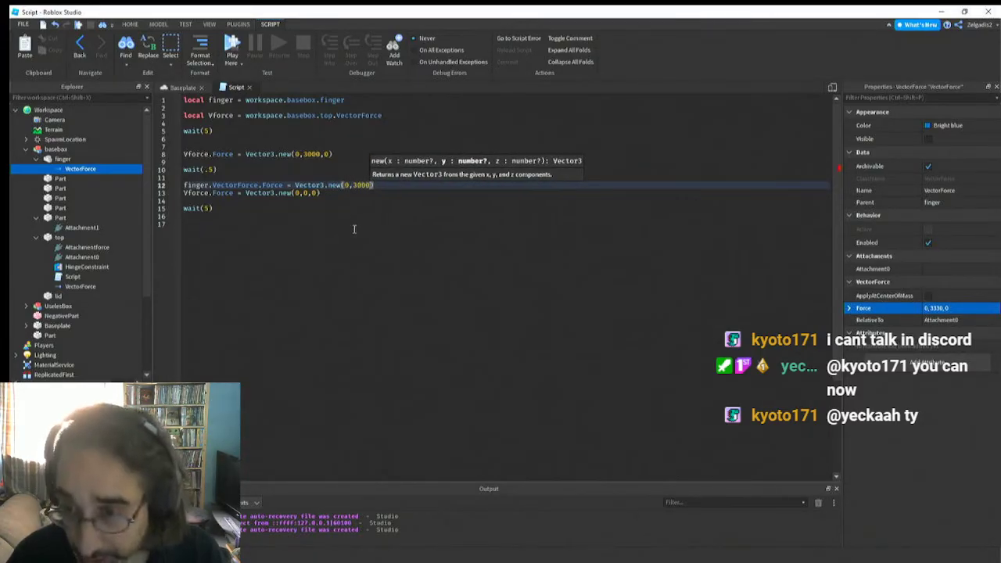
pyautogui.write(',0')
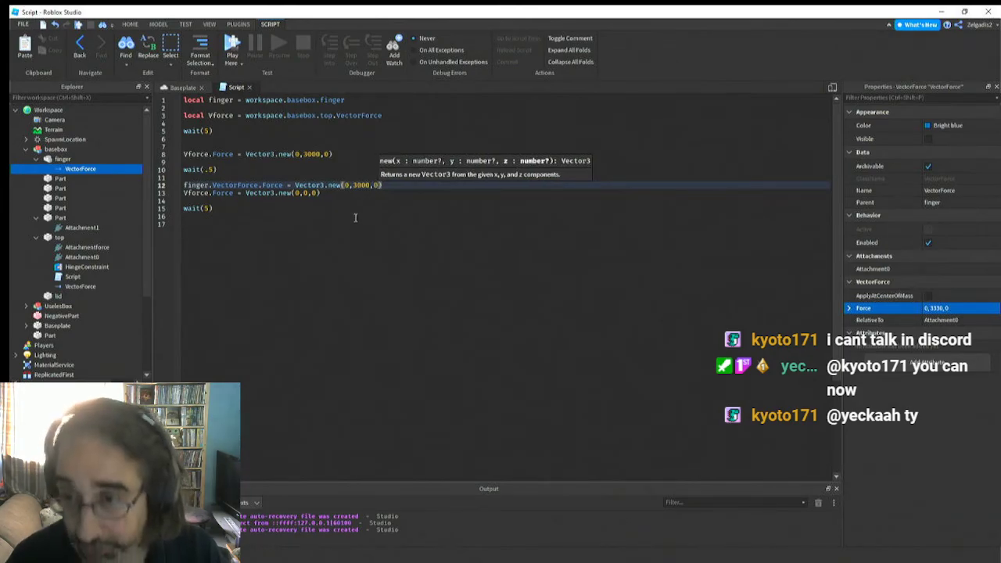
pyautogui.press('Return')
pyautogui.click(350, 216)
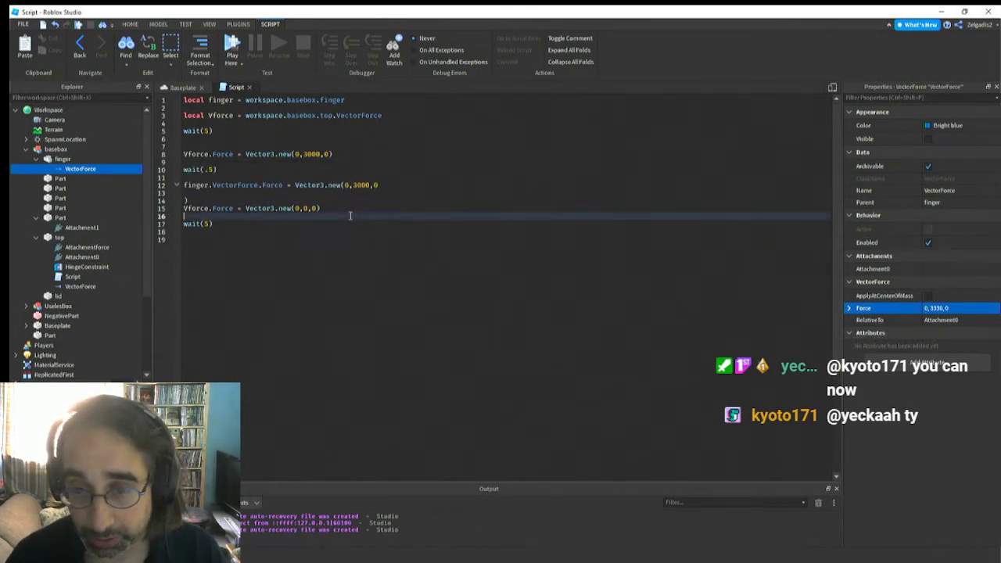
pyautogui.click(186, 193)
pyautogui.press('BackSpace')
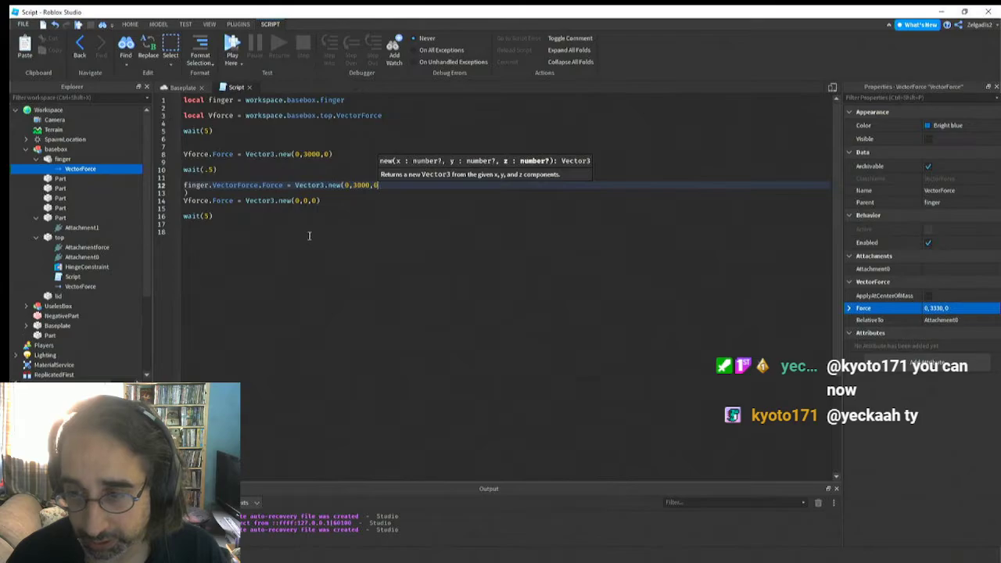
pyautogui.press('BackSpace')
pyautogui.click(354, 236)
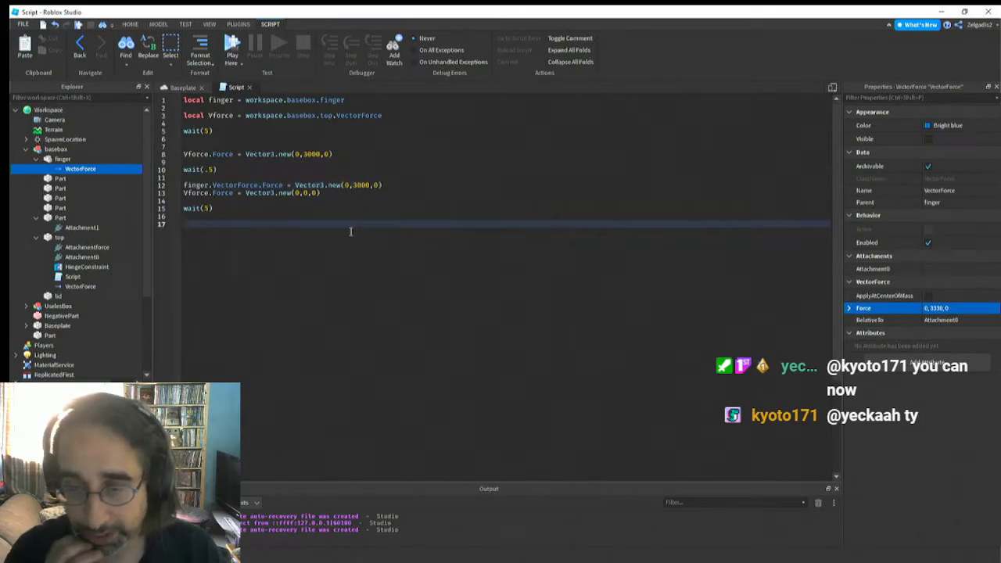
# Set the Force property of the finger's VectorForce to 0,0,0
pyautogui.click(941, 309)
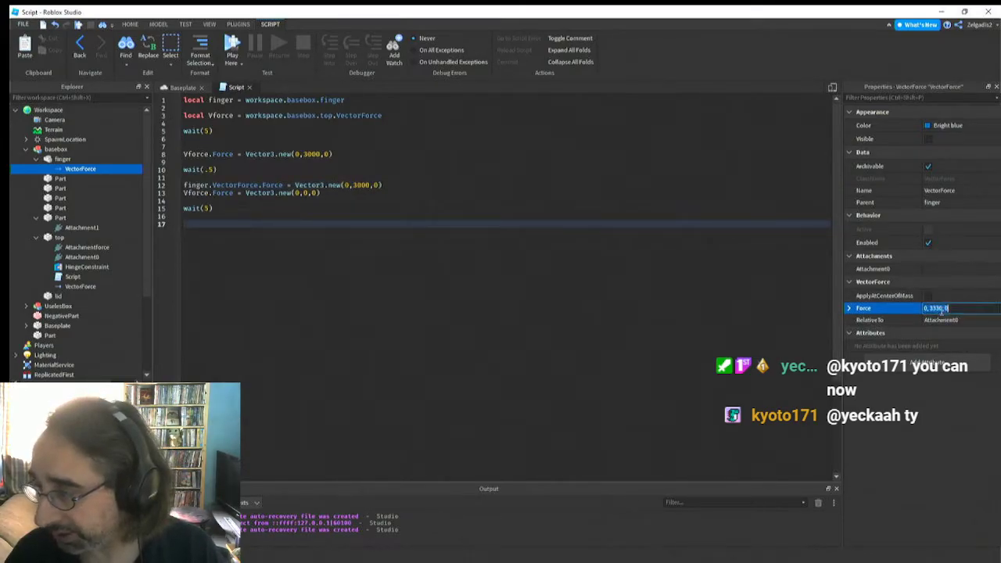
pyautogui.write('0,0,0')
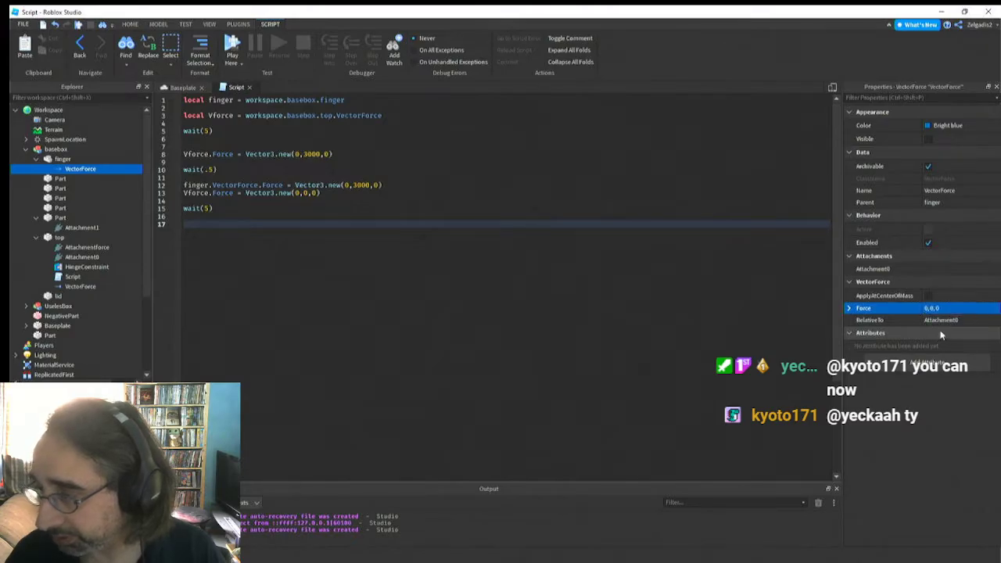
pyautogui.press('Return')
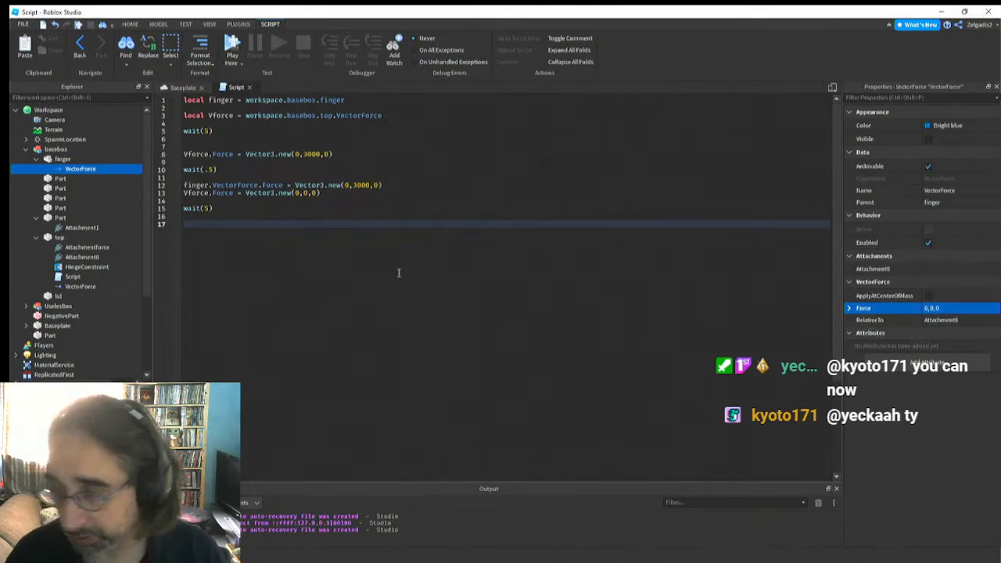
# Insert two blank lines in the script after the finger.VectorForce.Force assignment and close the script
pyautogui.click(382, 185)
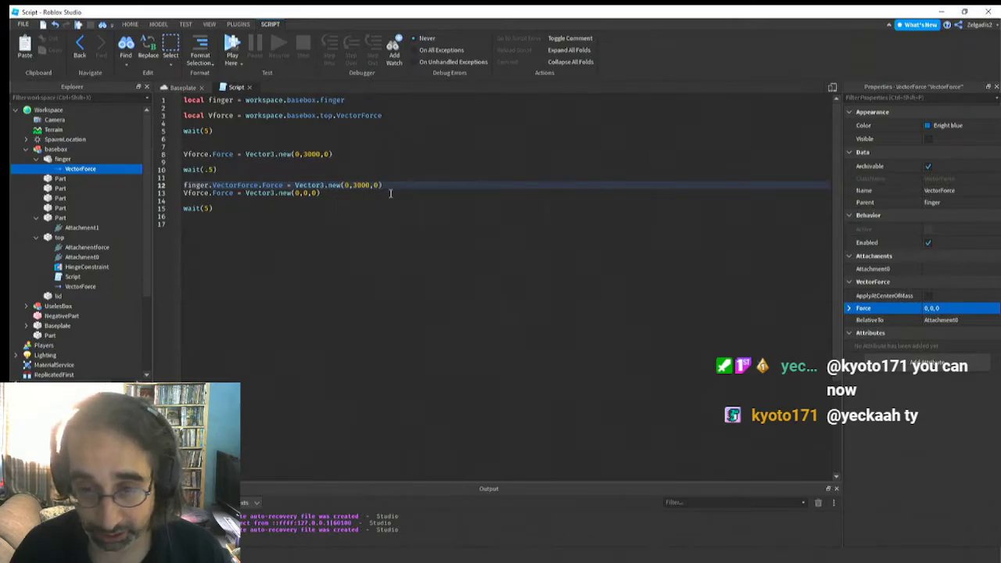
pyautogui.press('Return')
pyautogui.press('Return')
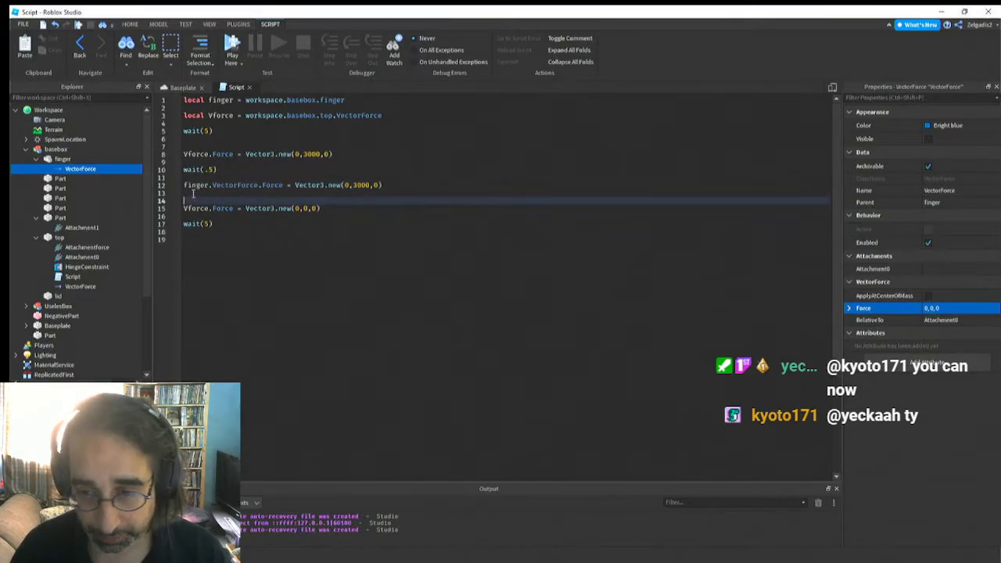
pyautogui.click(250, 87)
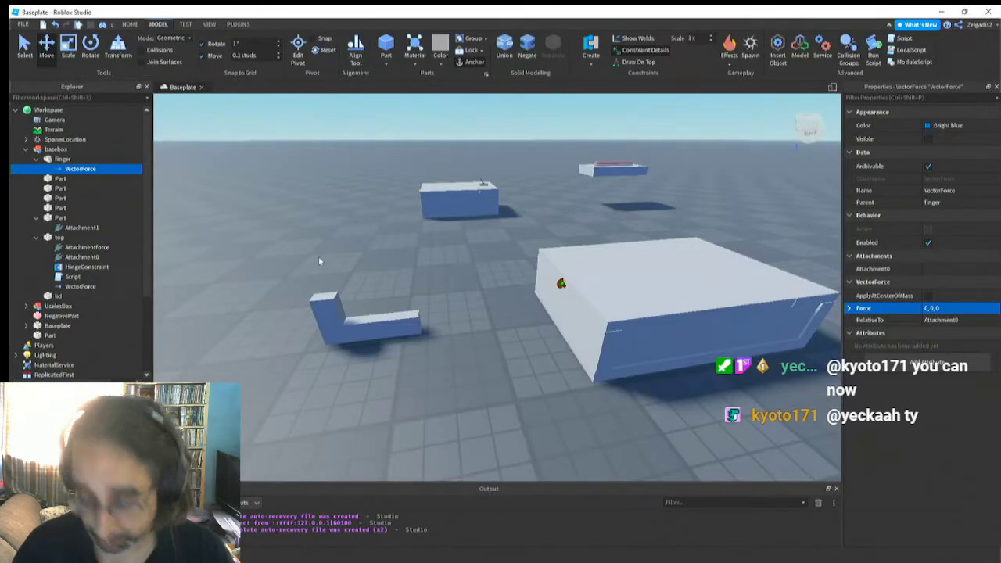
# Run the simulation without a player to watch the box and finger, and stop it
pyautogui.moveTo(324, 244); pyautogui.dragTo(324, 244, button='right')
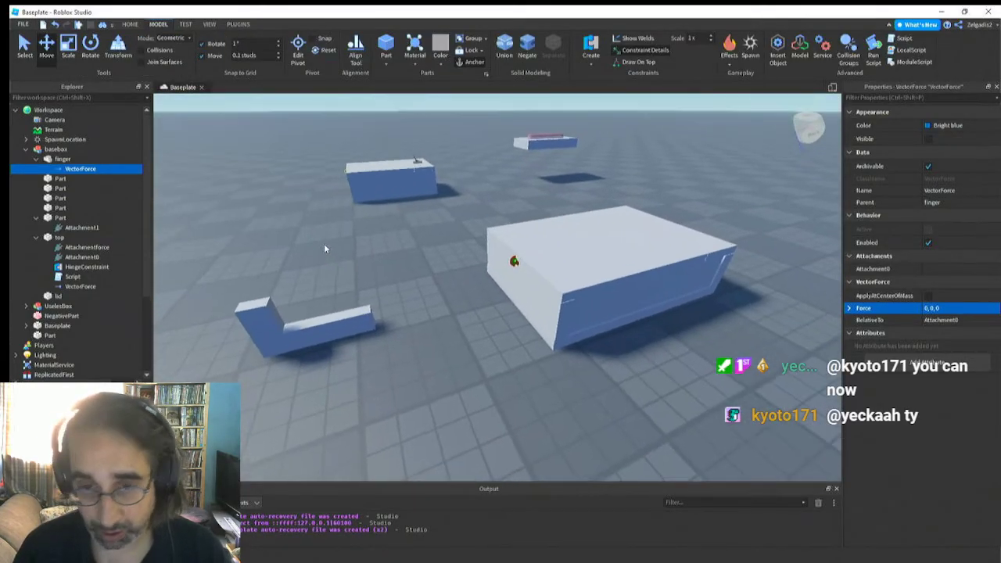
pyautogui.click(185, 24)
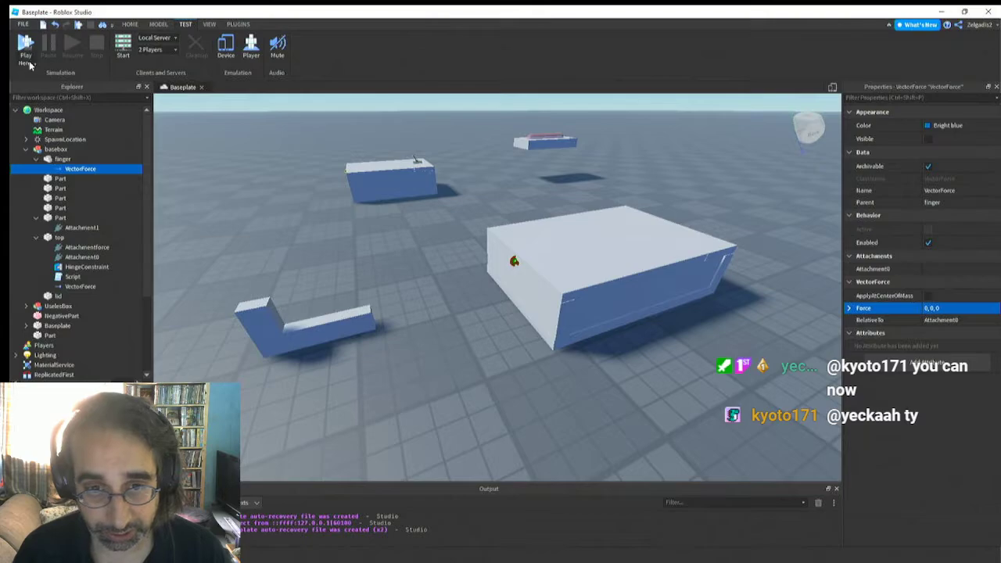
pyautogui.click(30, 66)
pyautogui.click(40, 97)
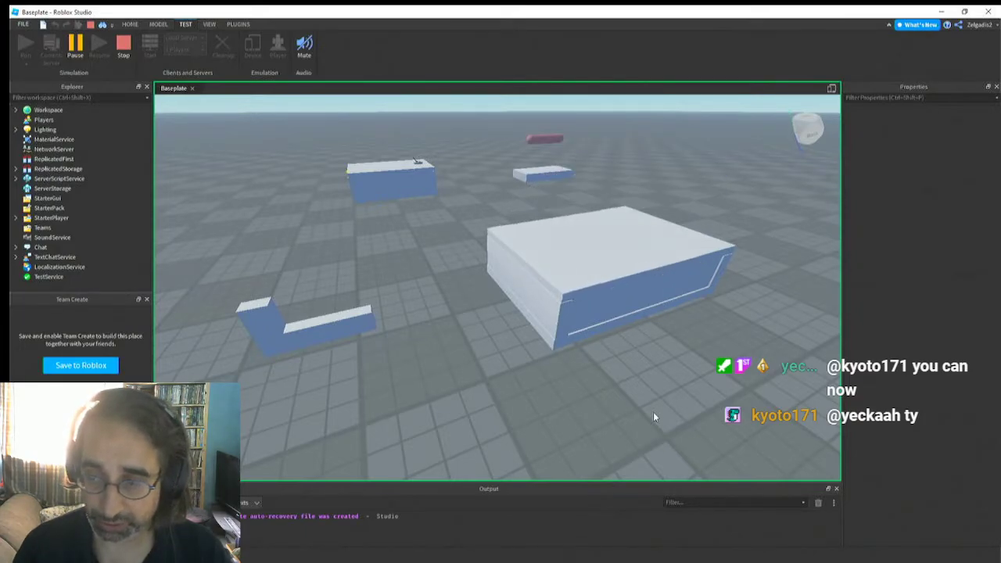
pyautogui.click(124, 50)
# Examine the L-shaped finger up close and select the finger union inside the basebox model
pyautogui.click(318, 332)
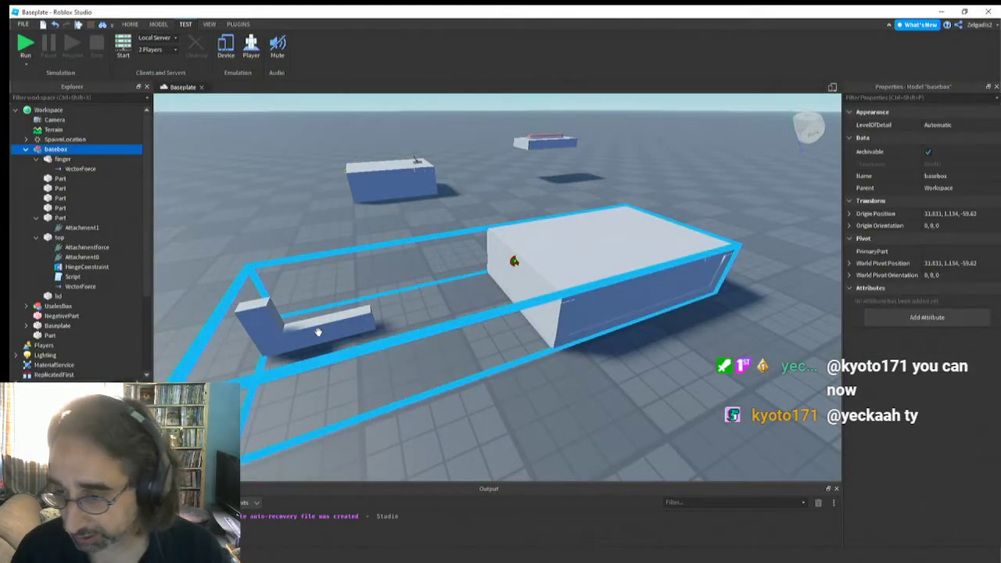
pyautogui.moveTo(322, 334); pyautogui.dragTo(336, 334, button='right')
pyautogui.click(294, 299)
pyautogui.moveTo(300, 299); pyautogui.dragTo(290, 291, button='right')
pyautogui.press('a')
pyautogui.click(495, 285)
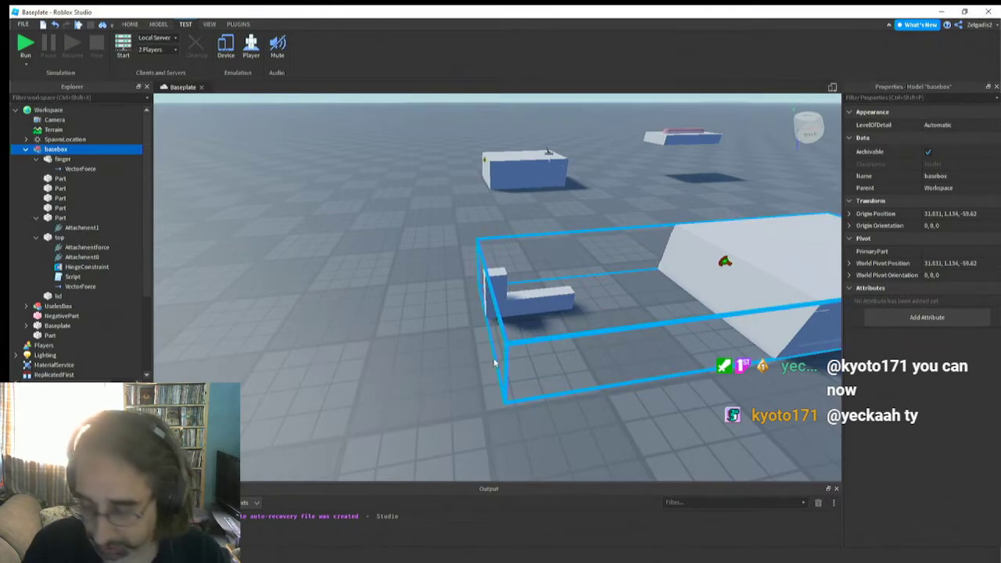
pyautogui.click(467, 319)
pyautogui.press('d')
pyautogui.press('a')
pyautogui.moveTo(325, 308); pyautogui.dragTo(325, 309, button='right')
pyautogui.press('w')
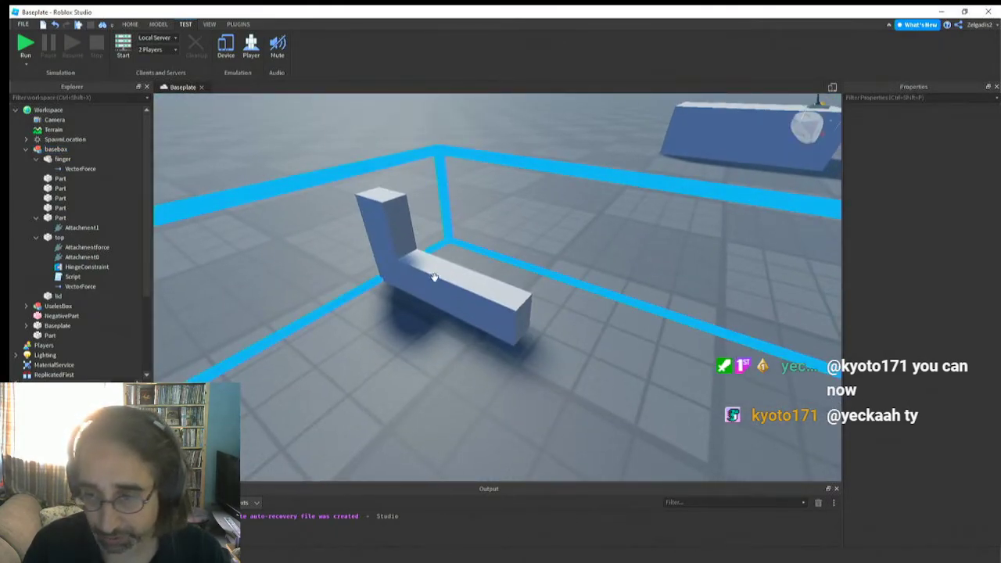
pyautogui.click(405, 226)
pyautogui.keyDown('alt'); pyautogui.click(402, 232); pyautogui.keyUp('alt')
pyautogui.moveTo(399, 308); pyautogui.dragTo(398, 308, button='right')
pyautogui.scroll(-2, 399, 308)
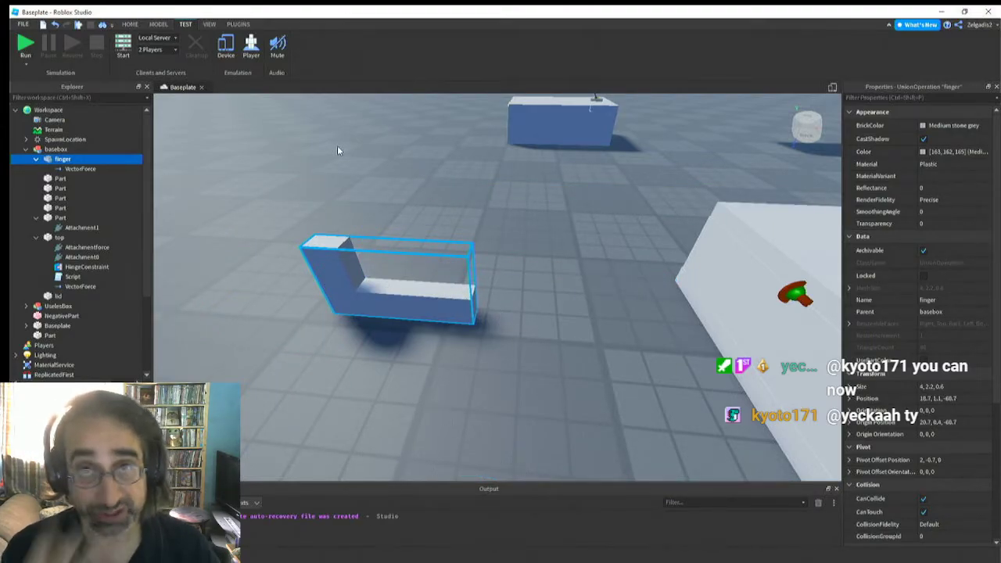
# Insert a block part beside the finger's long end and shorten it to about 2.1 studs along X
pyautogui.click(158, 24)
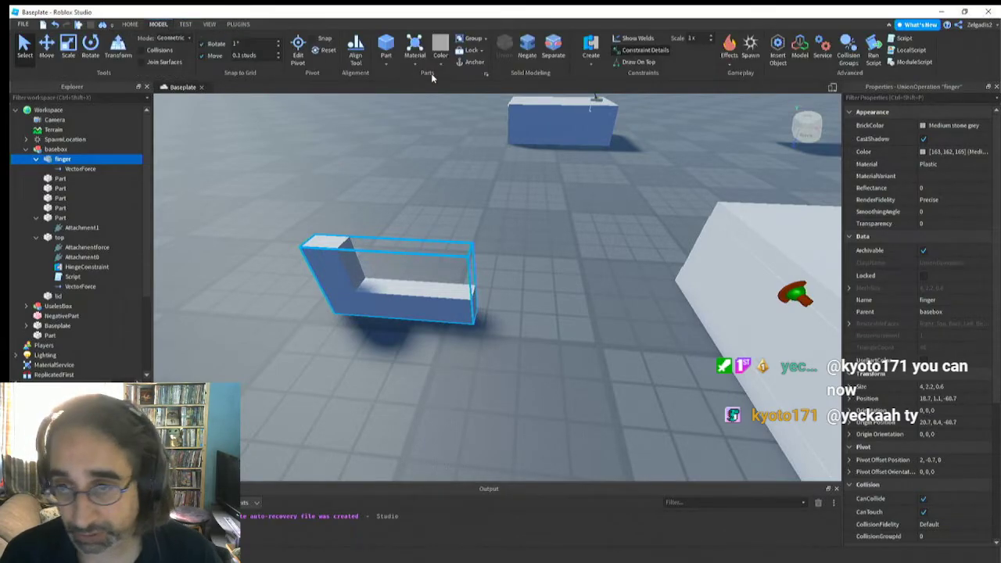
pyautogui.click(385, 46)
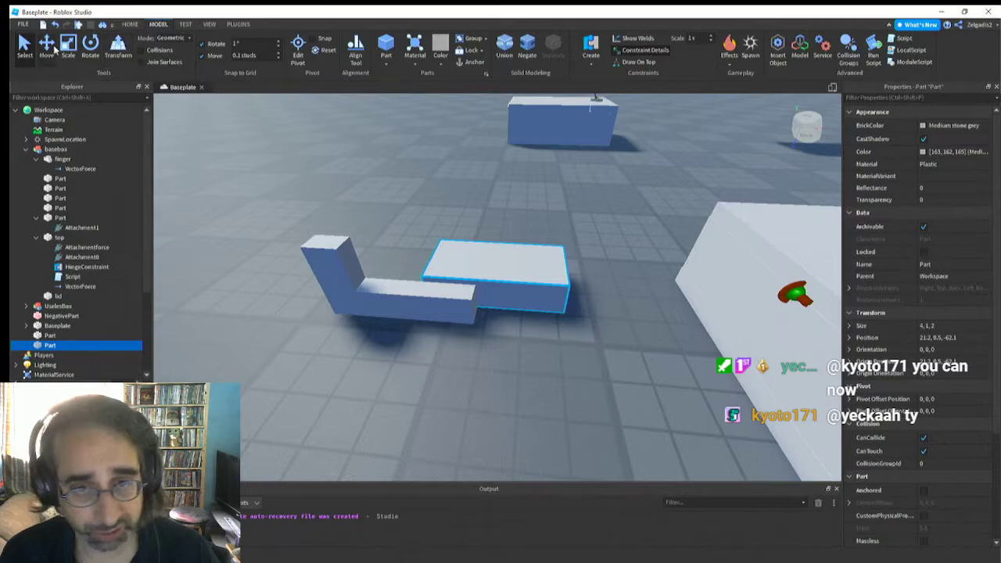
pyautogui.click(48, 47)
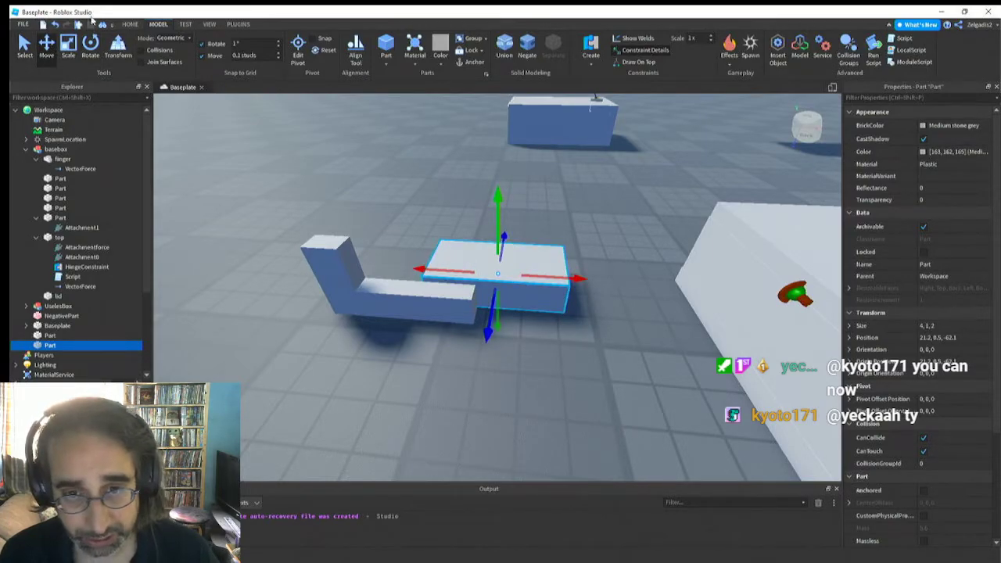
pyautogui.click(68, 47)
pyautogui.moveTo(414, 271); pyautogui.dragTo(471, 272)
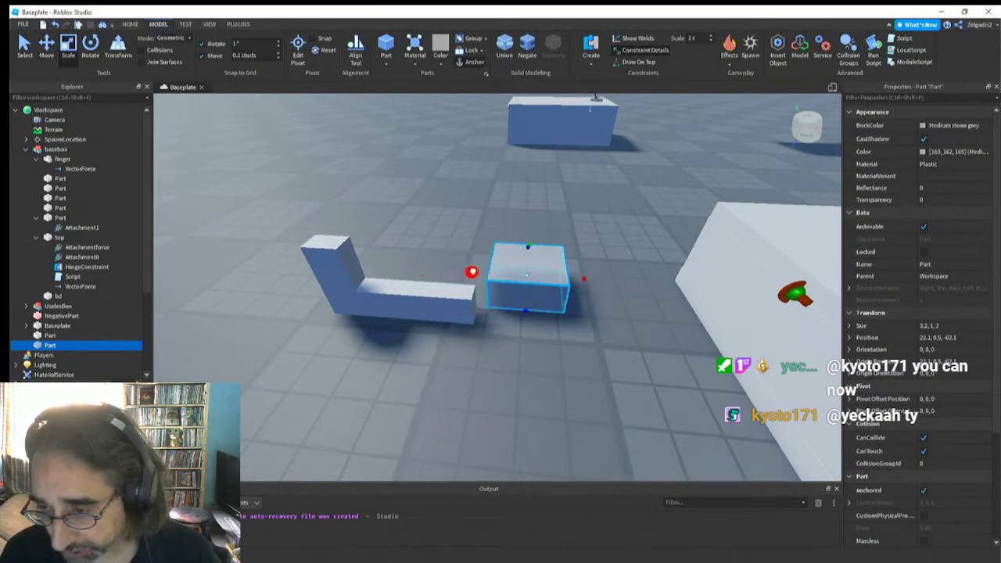
# Scale the new block to 1.8 x 1 x 1.4 studs so it sits in line with the finger's long end
pyautogui.moveTo(526, 312); pyautogui.dragTo(539, 371)
pyautogui.moveTo(503, 298); pyautogui.dragTo(503, 299, button='right')
pyautogui.moveTo(393, 252); pyautogui.dragTo(435, 259)
pyautogui.moveTo(431, 262); pyautogui.dragTo(432, 264, button='right')
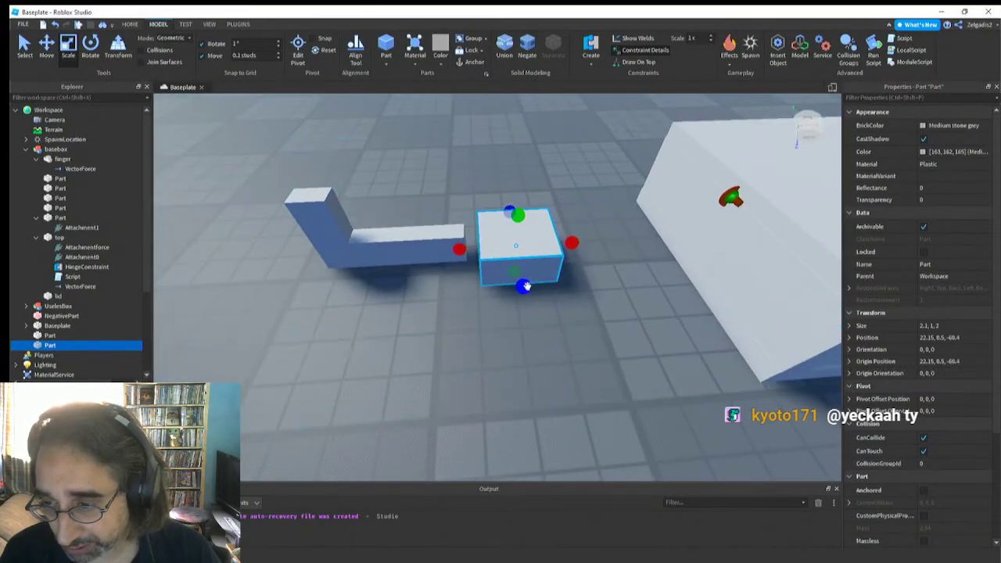
pyautogui.moveTo(526, 286); pyautogui.dragTo(522, 273)
pyautogui.moveTo(502, 270); pyautogui.dragTo(502, 271, button='right')
pyautogui.moveTo(479, 327); pyautogui.dragTo(487, 331)
pyautogui.moveTo(435, 355); pyautogui.dragTo(431, 350, button='right')
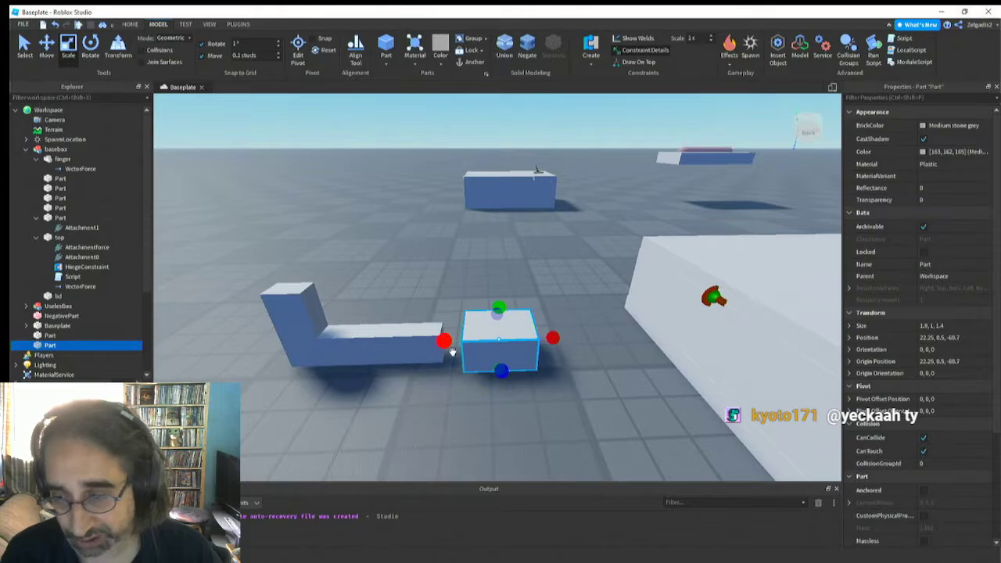
pyautogui.moveTo(449, 366); pyautogui.dragTo(449, 360, button='right')
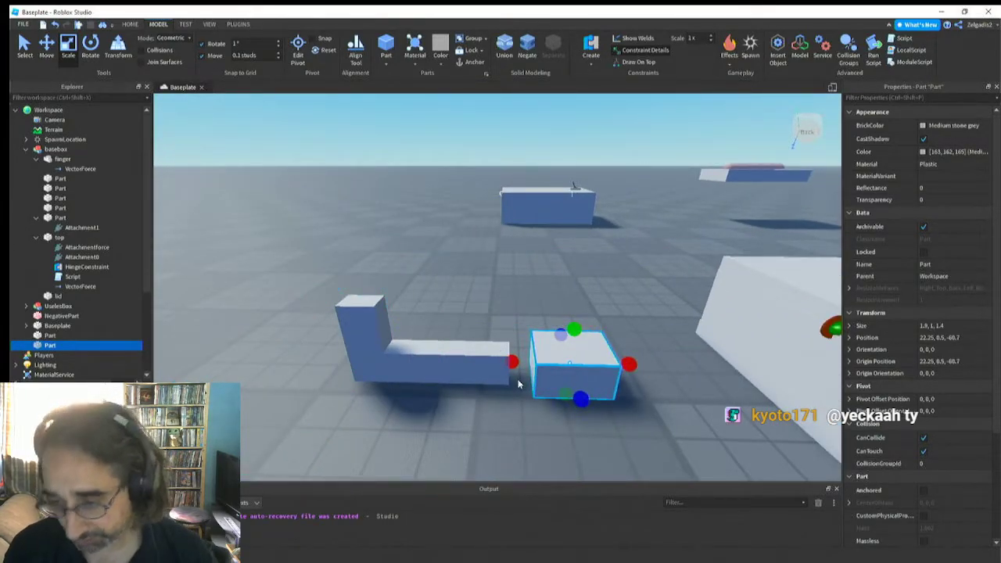
pyautogui.moveTo(518, 382); pyautogui.dragTo(518, 380, button='right')
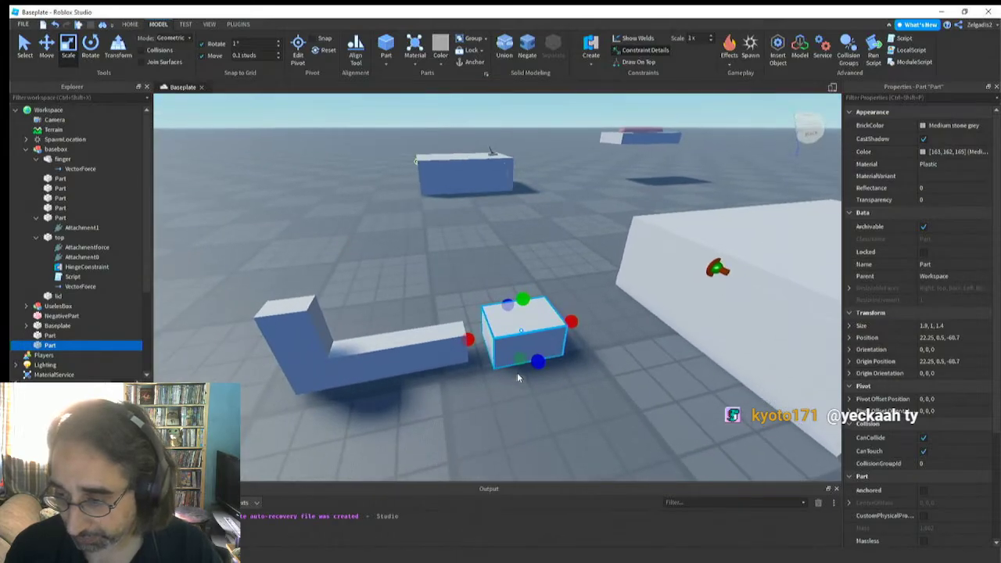
# Anchor the new block, select the finger union and check its Anchored property
pyautogui.click(921, 492)
pyautogui.click(380, 350)
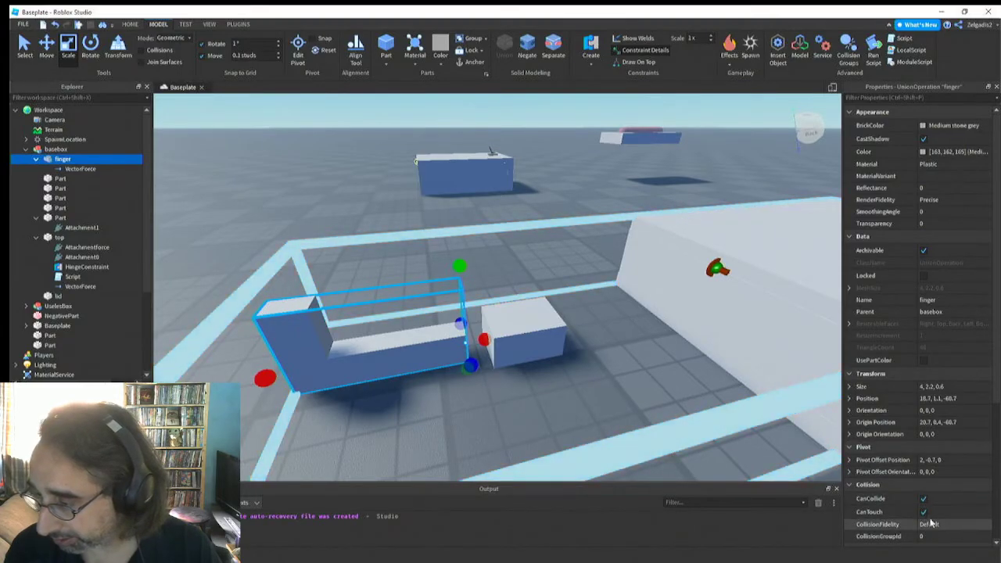
pyautogui.scroll(-2, 912, 408)
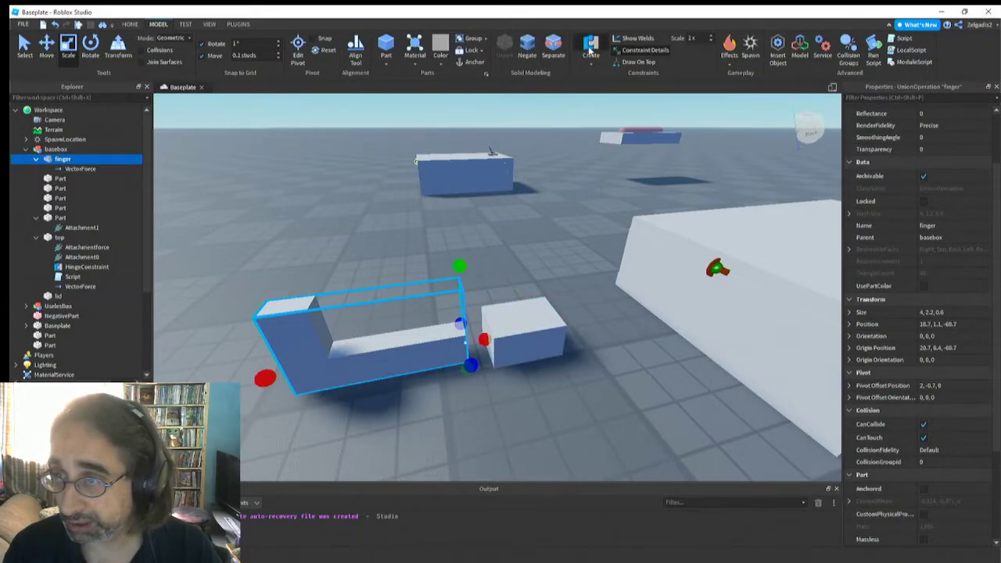
# Create a hinge constraint from the side of the finger's long end to the matching side of the new block
pyautogui.click(454, 349)
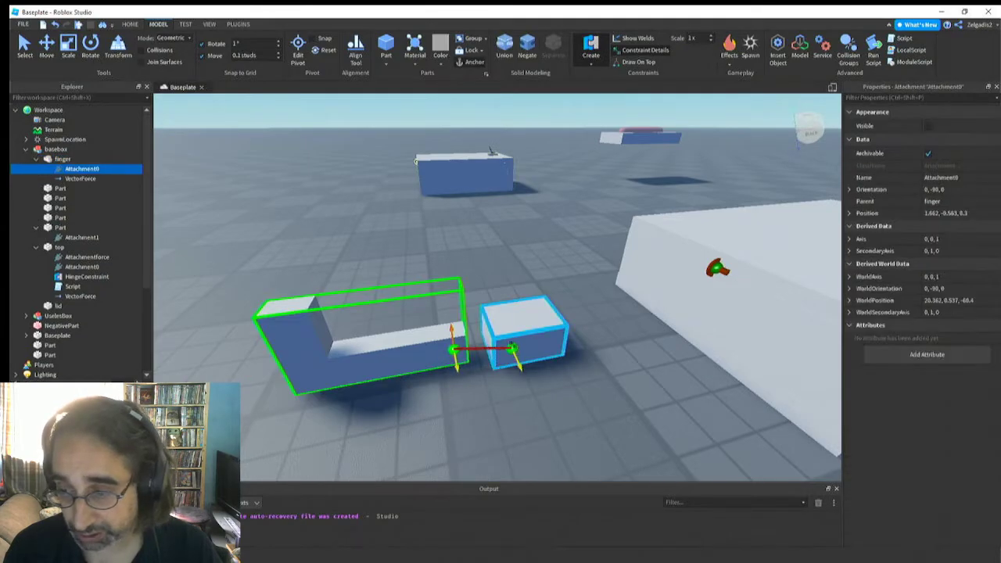
pyautogui.click(512, 338)
pyautogui.press('a')
pyautogui.moveTo(473, 388); pyautogui.dragTo(473, 389, button='right')
pyautogui.press('s')
pyautogui.press('w')
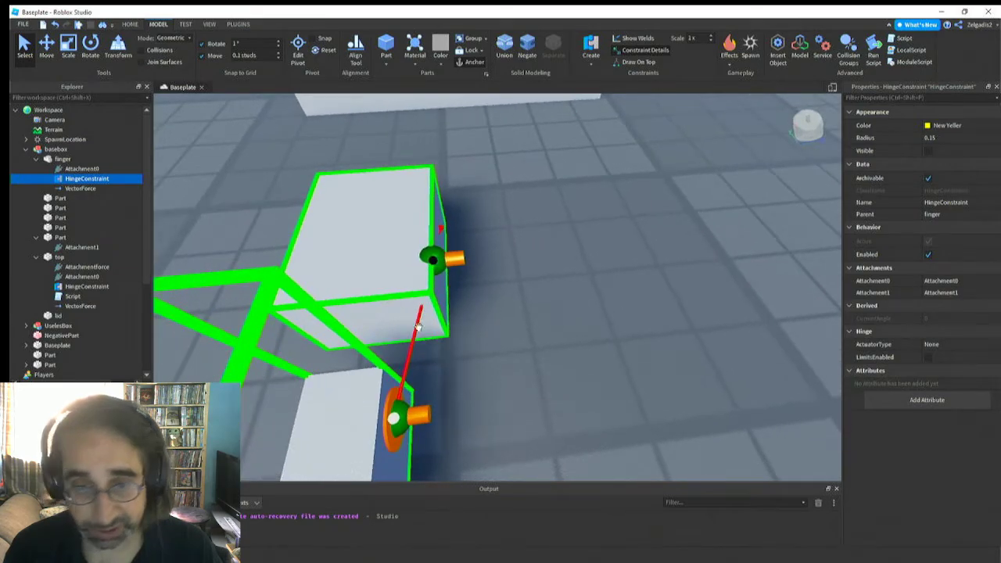
# Move the finger's hinge attachment past its long end to the middle of the block, at position 3.6, -0.7, 0
pyautogui.click(81, 169)
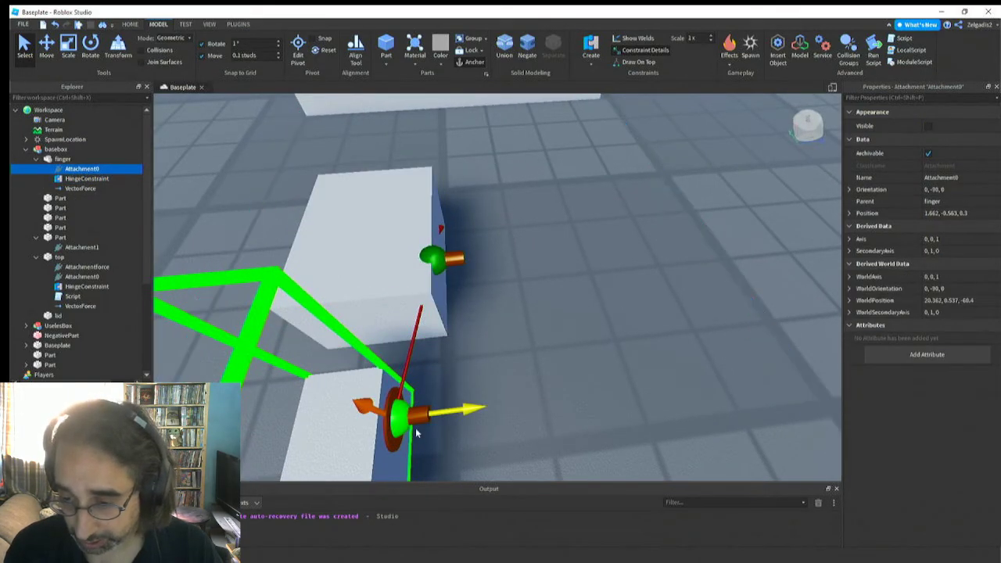
pyautogui.moveTo(414, 421); pyautogui.dragTo(413, 410, button='right')
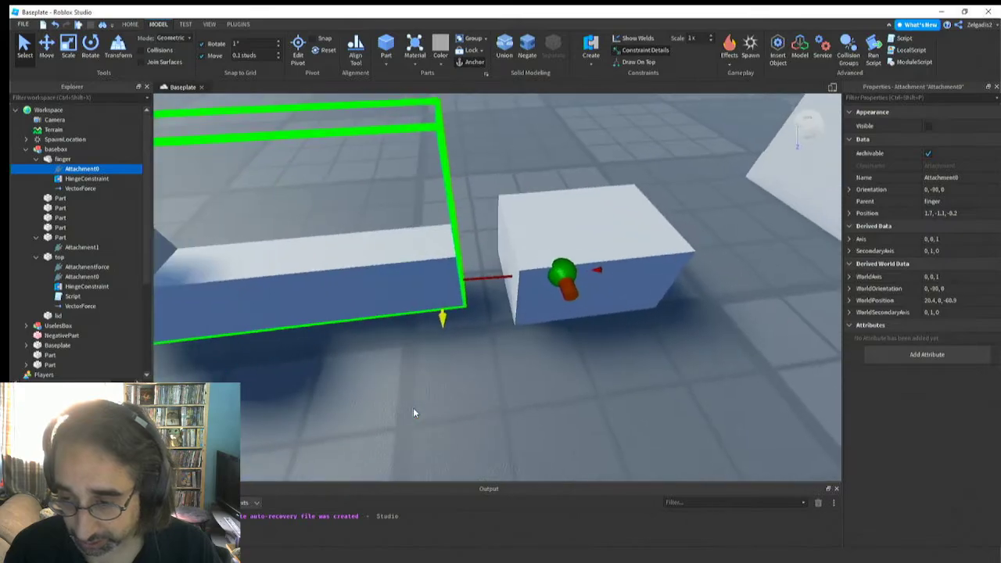
pyautogui.click(44, 45)
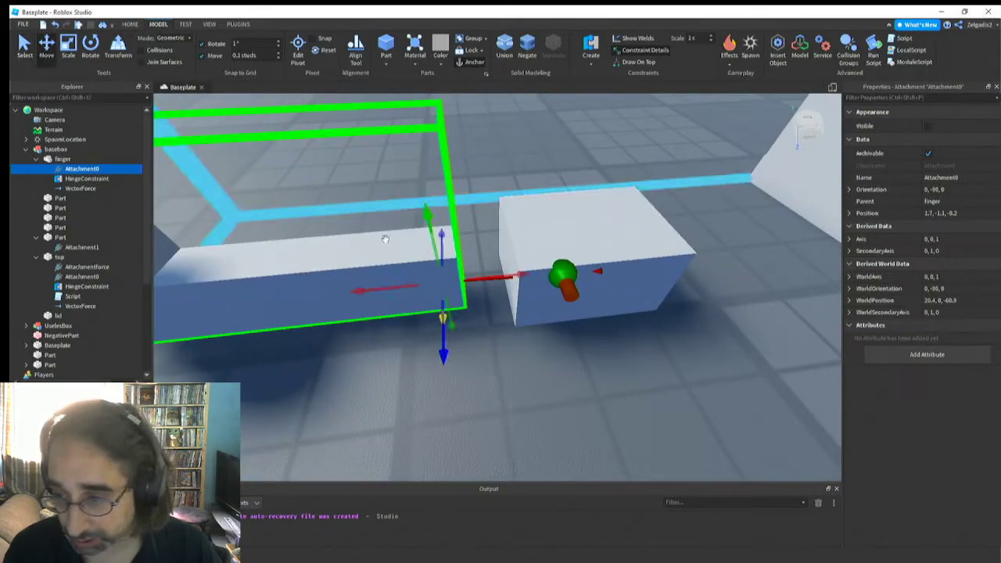
pyautogui.moveTo(384, 287); pyautogui.dragTo(404, 287)
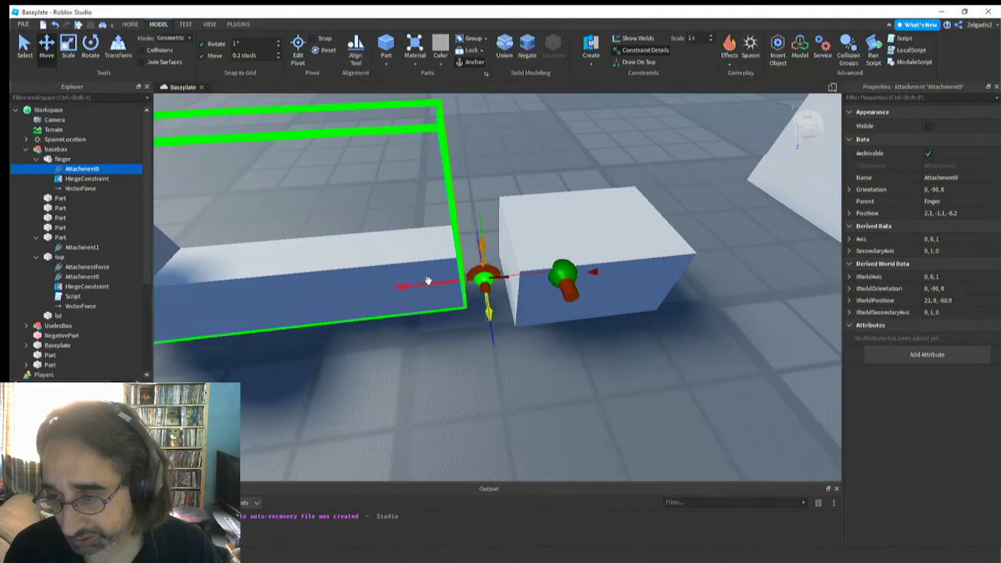
pyautogui.moveTo(428, 280); pyautogui.dragTo(427, 280, button='right')
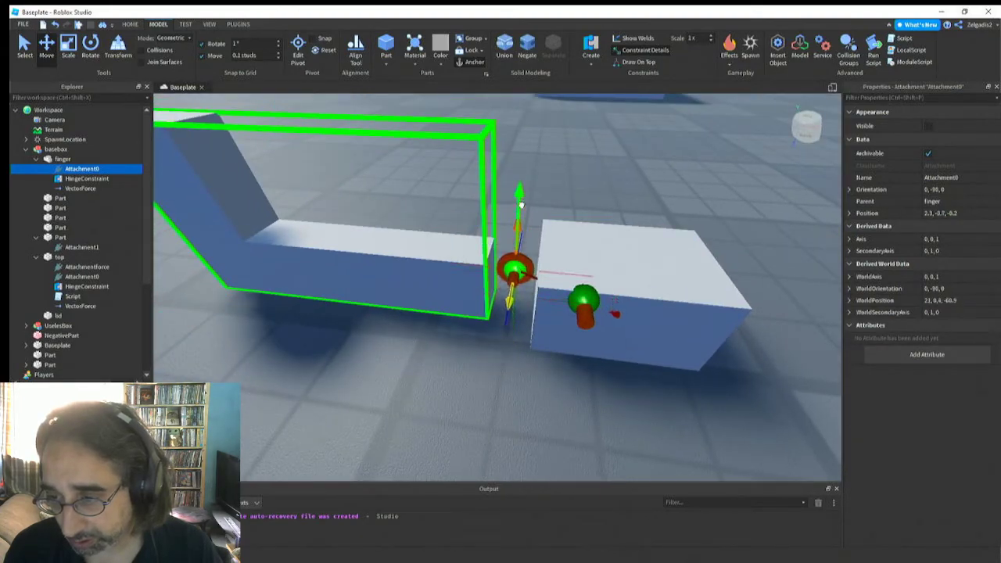
pyautogui.moveTo(482, 319); pyautogui.dragTo(481, 313, button='right')
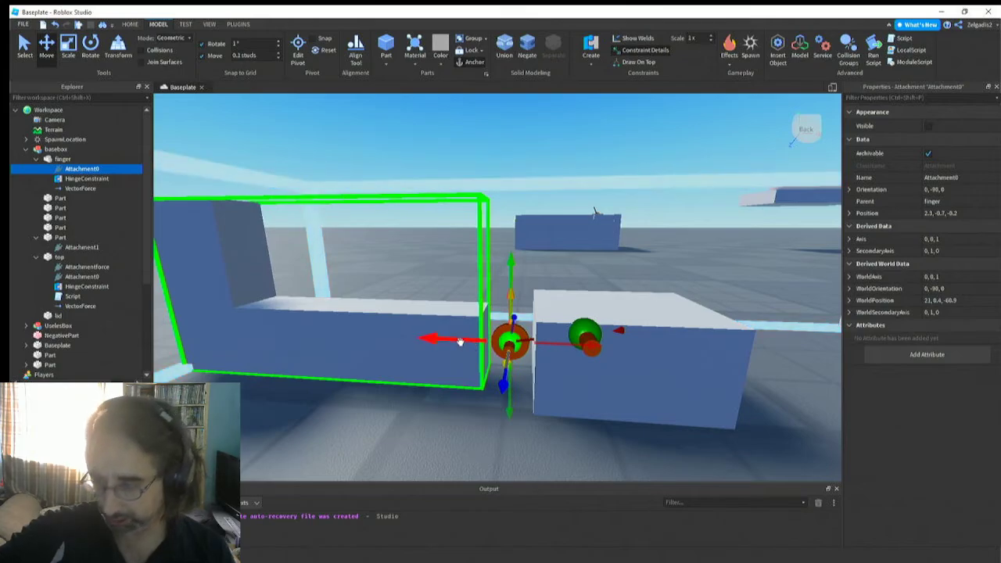
pyautogui.moveTo(459, 341); pyautogui.dragTo(506, 342)
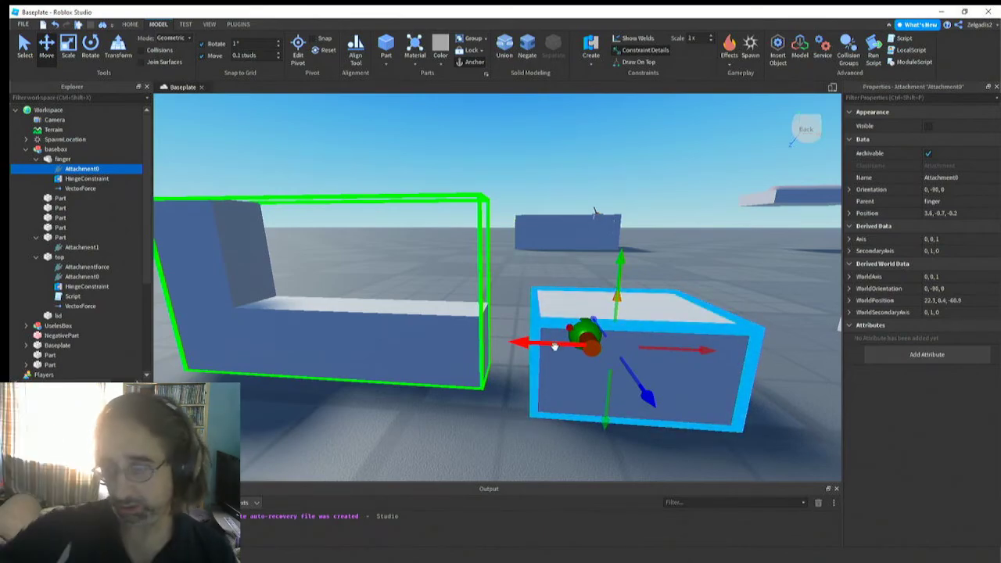
pyautogui.moveTo(541, 334); pyautogui.dragTo(532, 277, button='right')
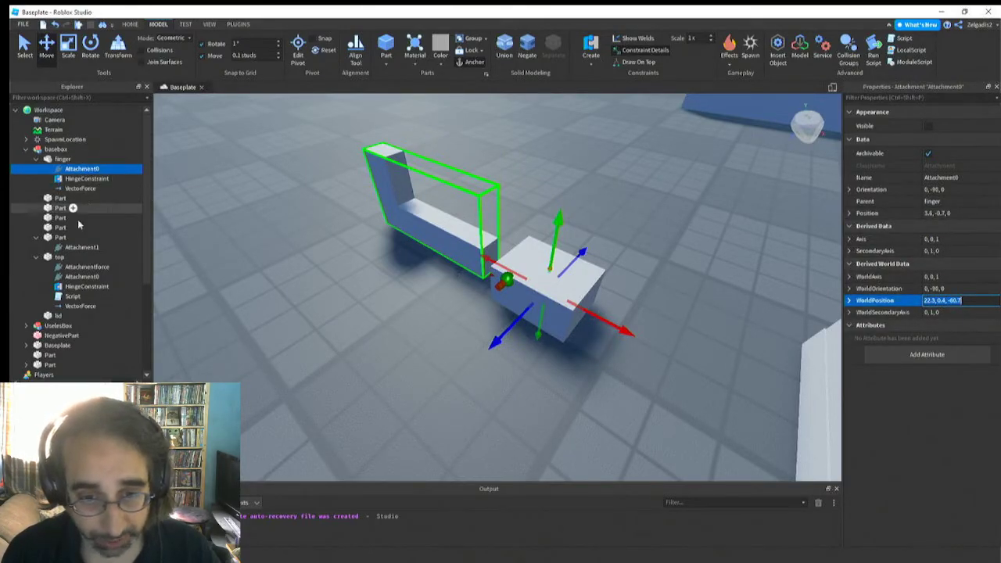
# Set the world position of the block's hinge attachment to 22.3, 0.4, -60.7, matching the finger's attachment
pyautogui.click(507, 280)
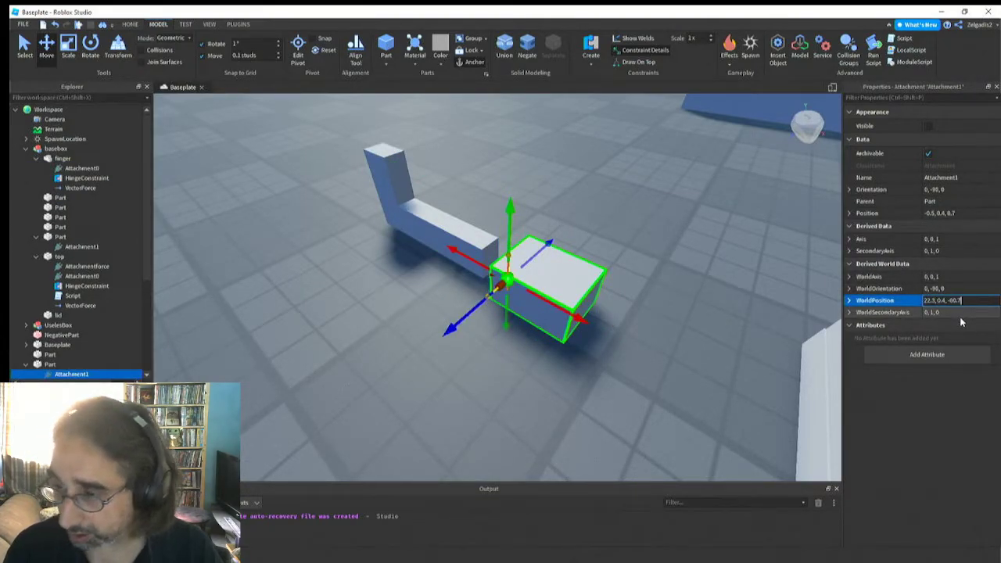
pyautogui.press('Return')
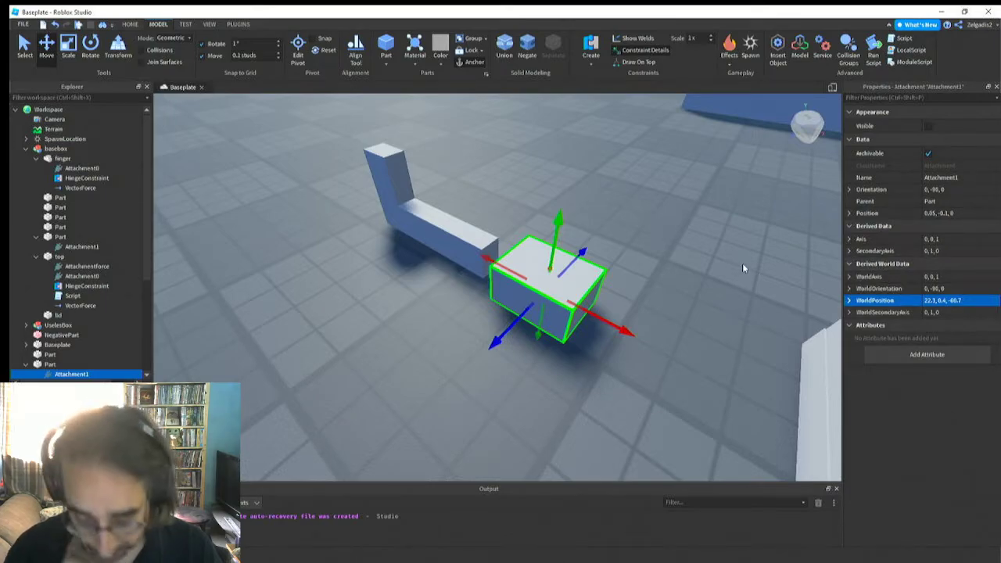
pyautogui.moveTo(495, 332); pyautogui.dragTo(500, 329, button='right')
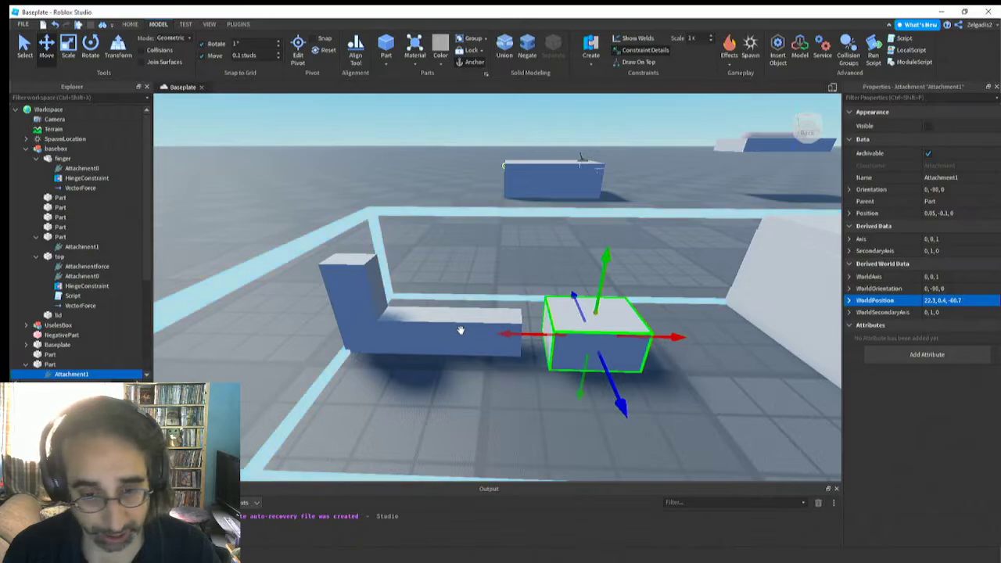
# Select the finger, run the simulation briefly to test its hinge on the block, and stop it
pyautogui.click(464, 329)
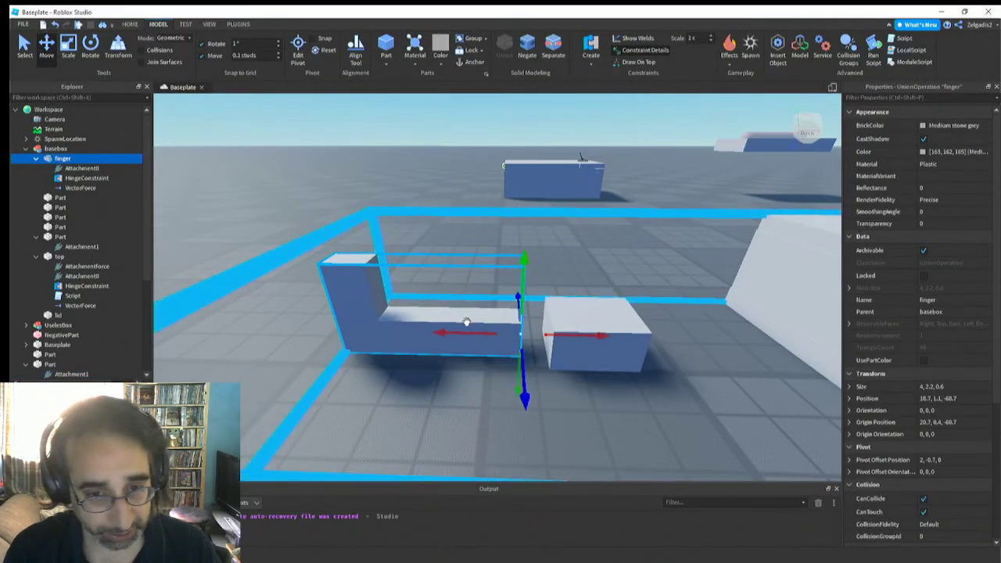
pyautogui.moveTo(476, 400); pyautogui.dragTo(475, 400, button='right')
pyautogui.press('s')
pyautogui.press('d')
pyautogui.click(185, 23)
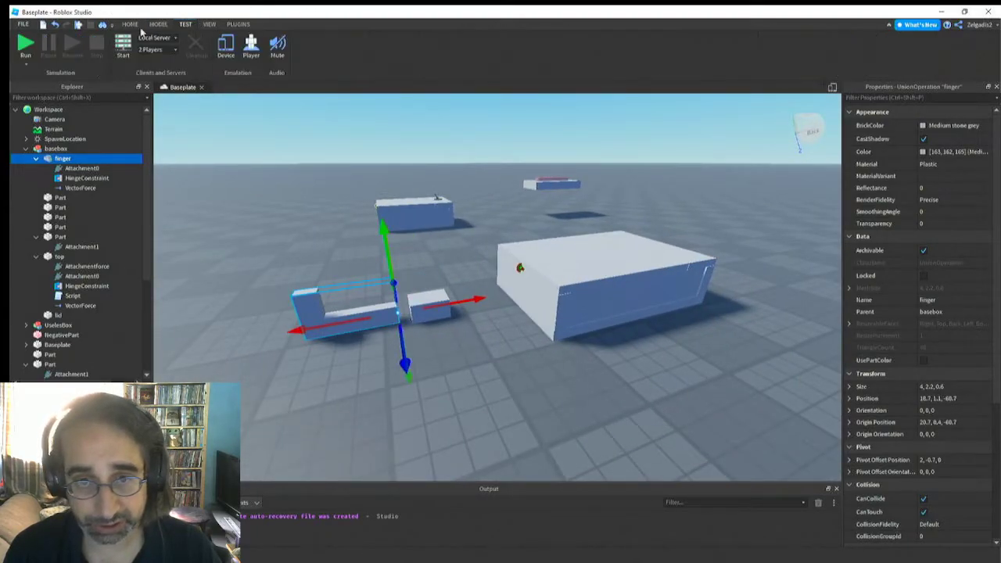
pyautogui.click(32, 48)
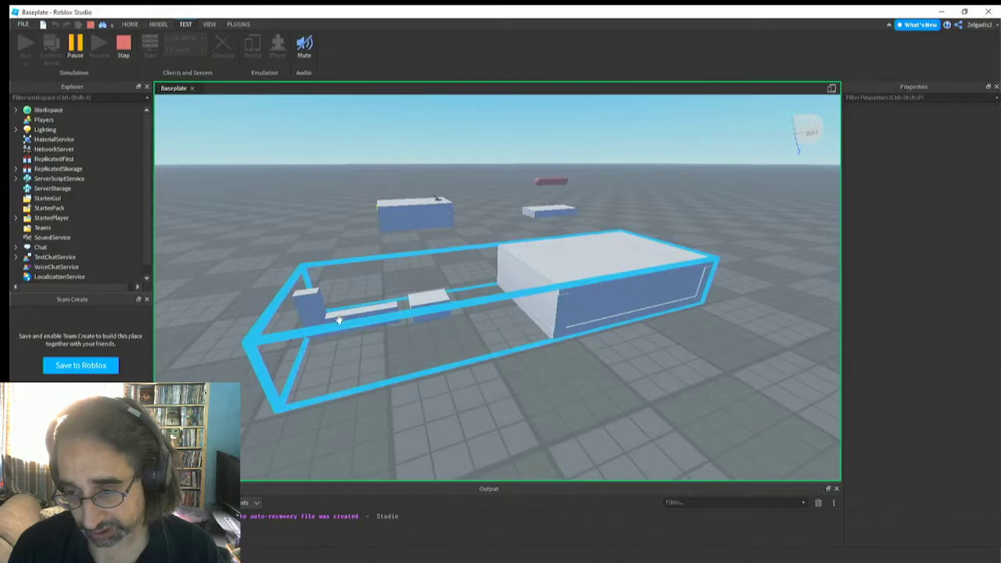
pyautogui.click(130, 49)
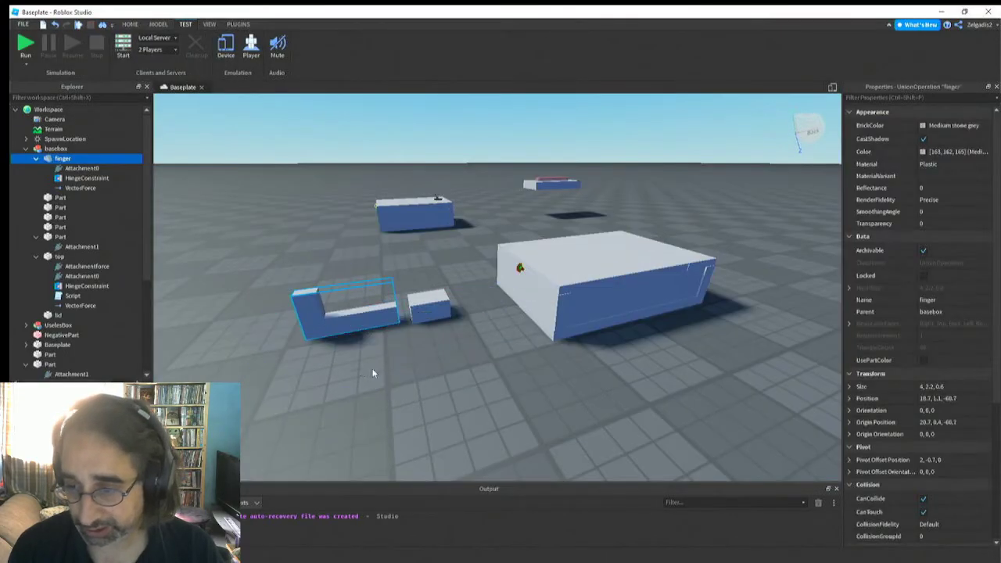
# Examine the properties of the finger's vector force and reselect the finger
pyautogui.press('f')
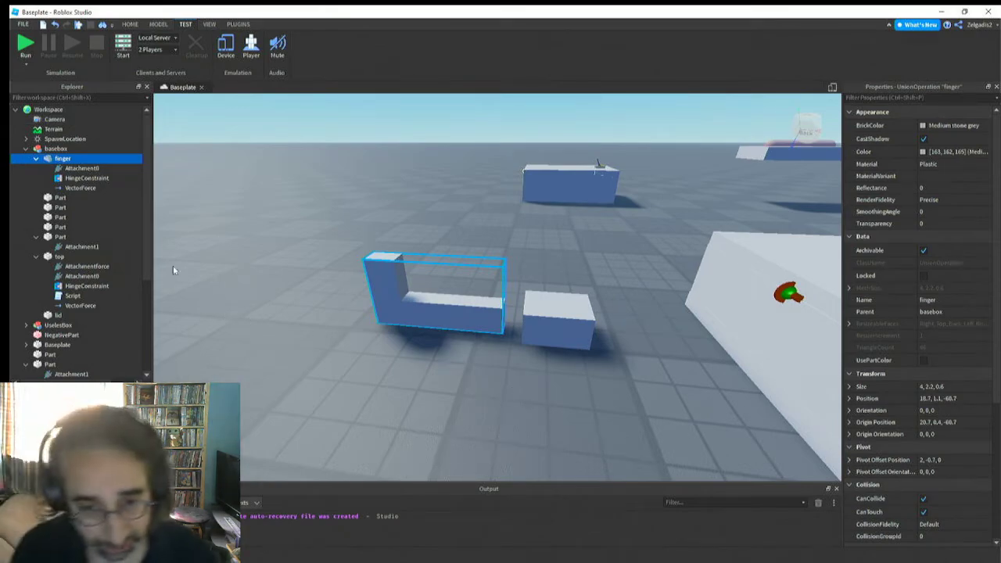
pyautogui.click(78, 189)
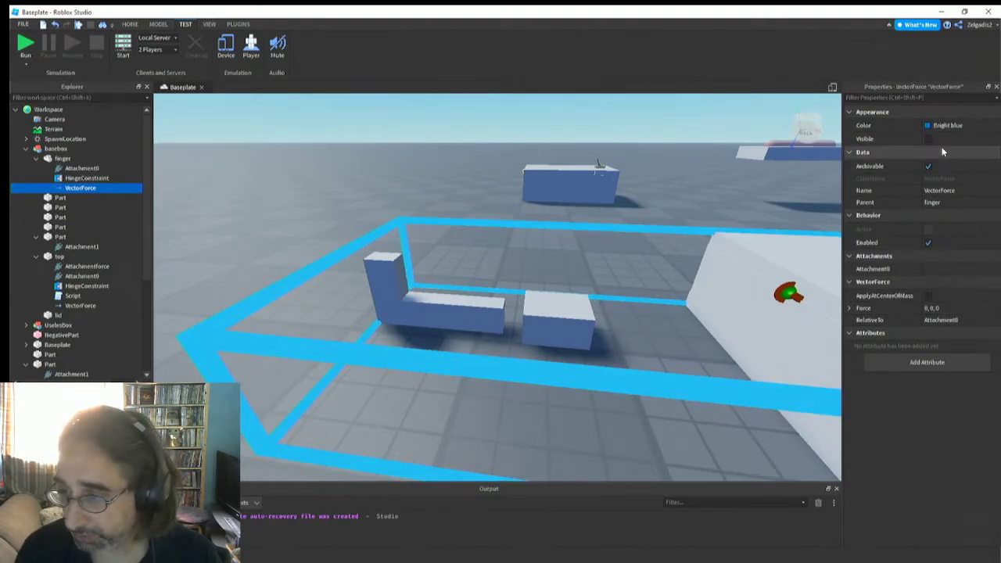
pyautogui.click(385, 295)
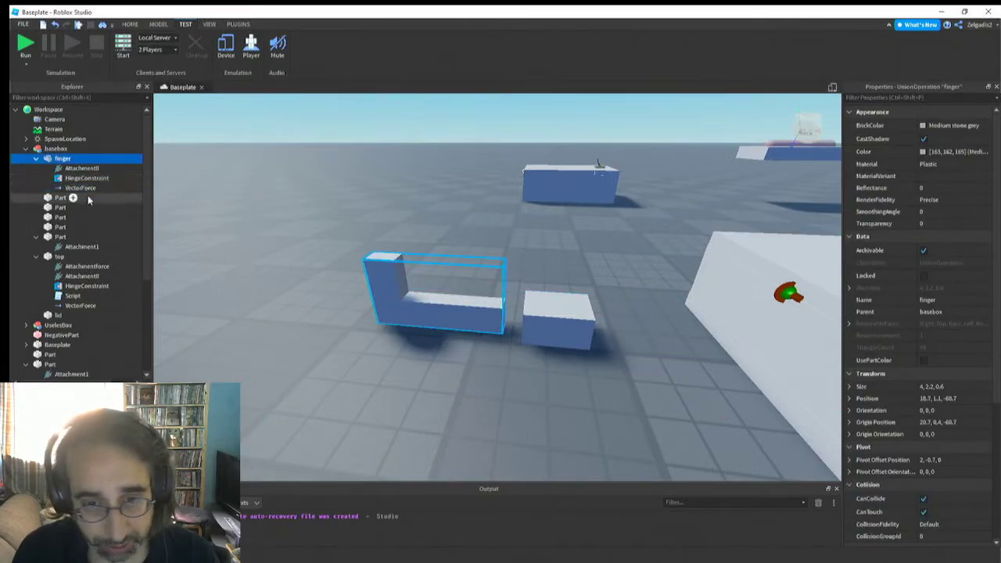
# Run the simulation and set the finger's vector force to 0, 99000, 0
pyautogui.click(24, 45)
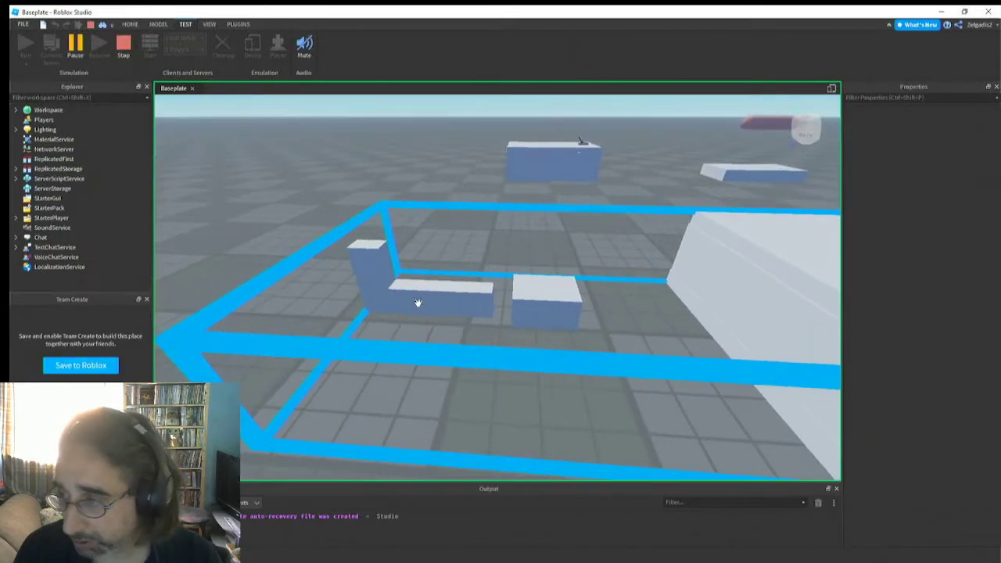
pyautogui.click(389, 287)
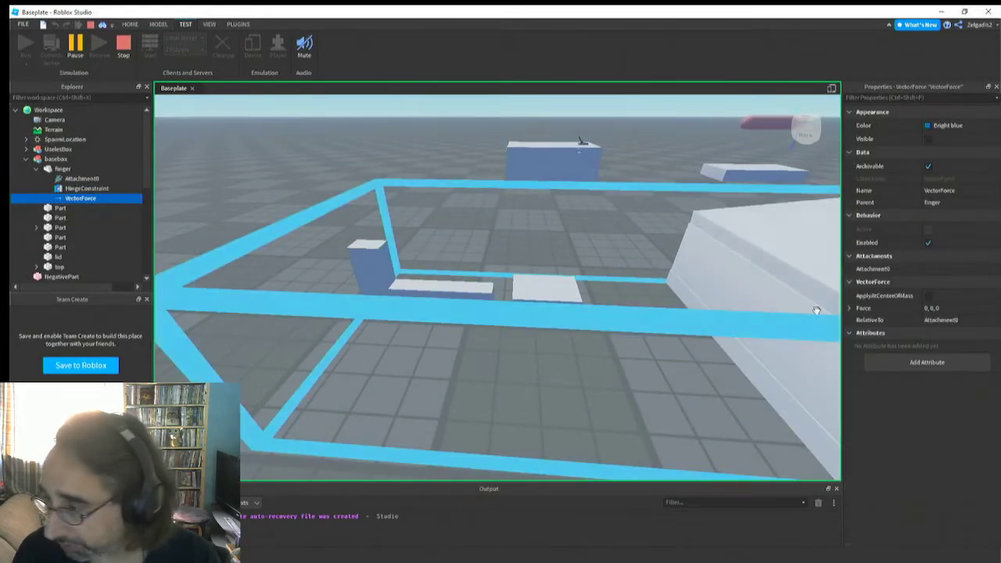
pyautogui.click(941, 311)
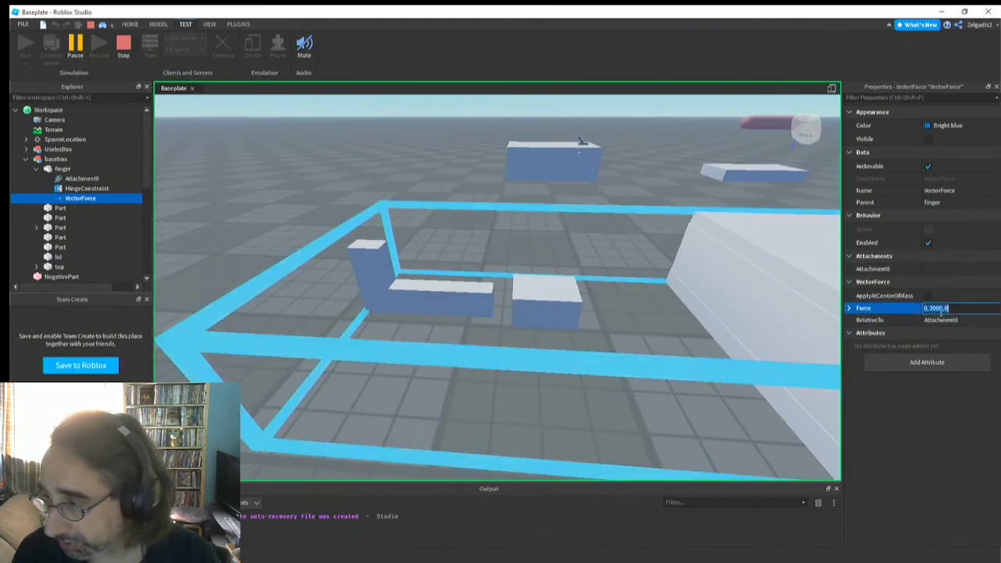
pyautogui.press('BackSpace')
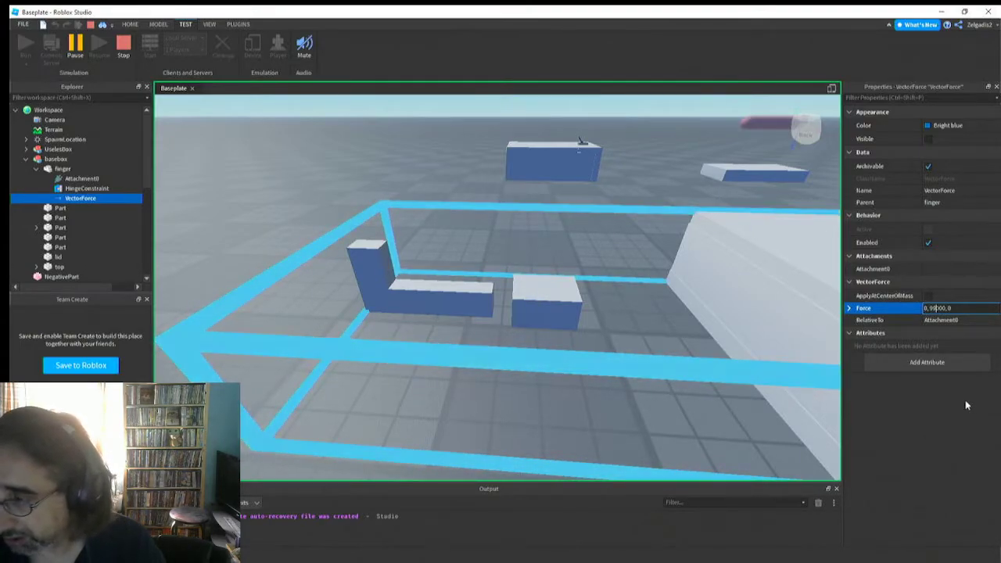
pyautogui.write('99')
pyautogui.press('Return')
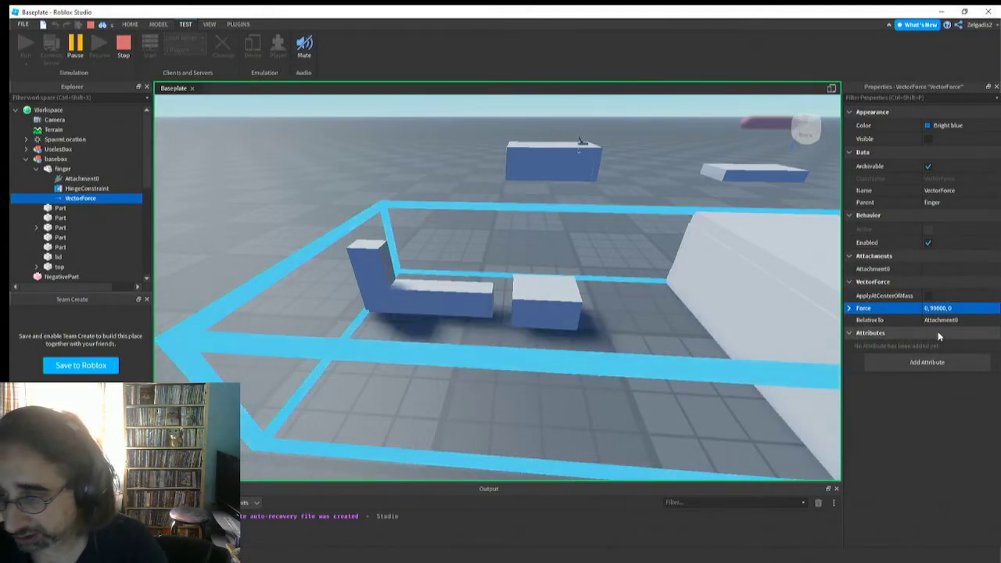
# Check the finger's Anchored property and pull the finger and its block around in the running simulation to test the hinge
pyautogui.click(402, 292)
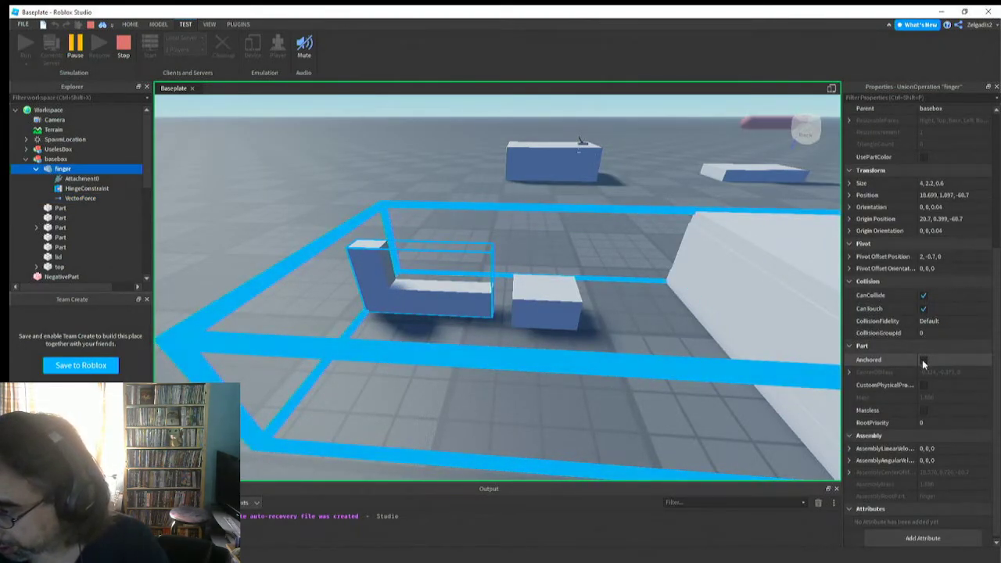
pyautogui.click(923, 362)
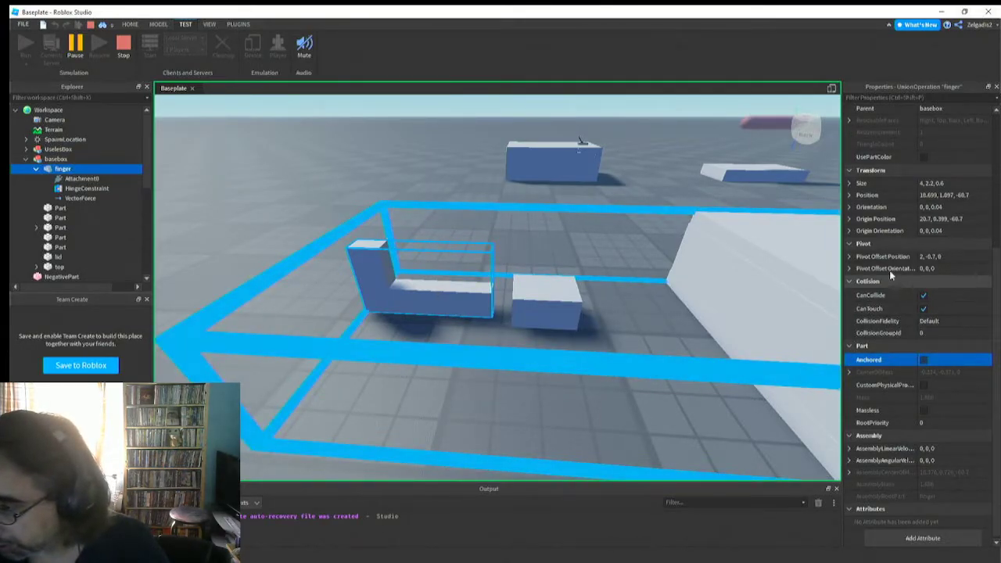
pyautogui.click(388, 292)
pyautogui.moveTo(389, 281); pyautogui.dragTo(354, 321)
pyautogui.moveTo(353, 324); pyautogui.dragTo(454, 317, button='right')
pyautogui.moveTo(423, 317); pyautogui.dragTo(388, 272)
pyautogui.moveTo(391, 353); pyautogui.dragTo(391, 353, button='right')
pyautogui.moveTo(460, 294); pyautogui.dragTo(481, 387)
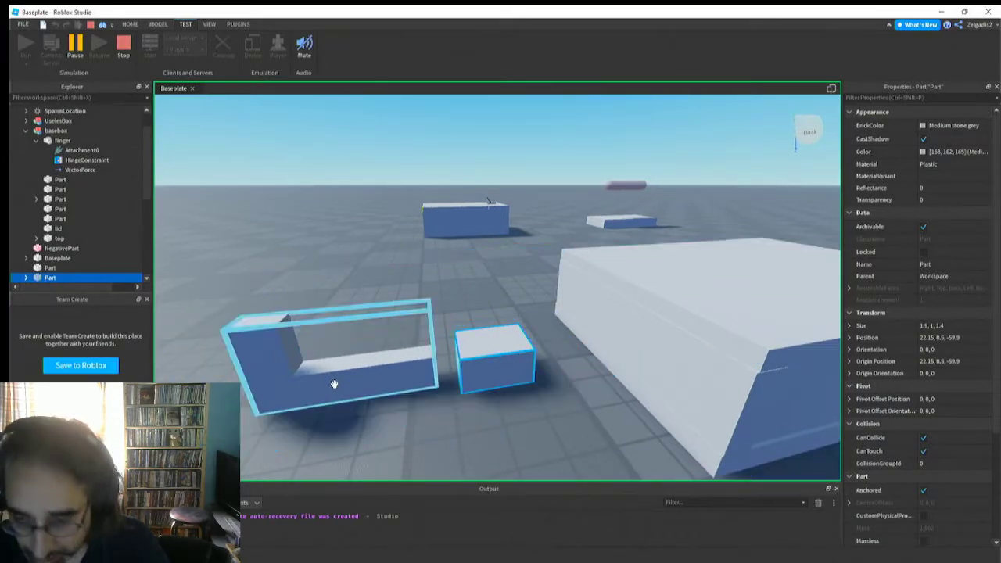
# Set the finger's vector force to 0, 99000, 111111 in the running simulation
pyautogui.click(327, 379)
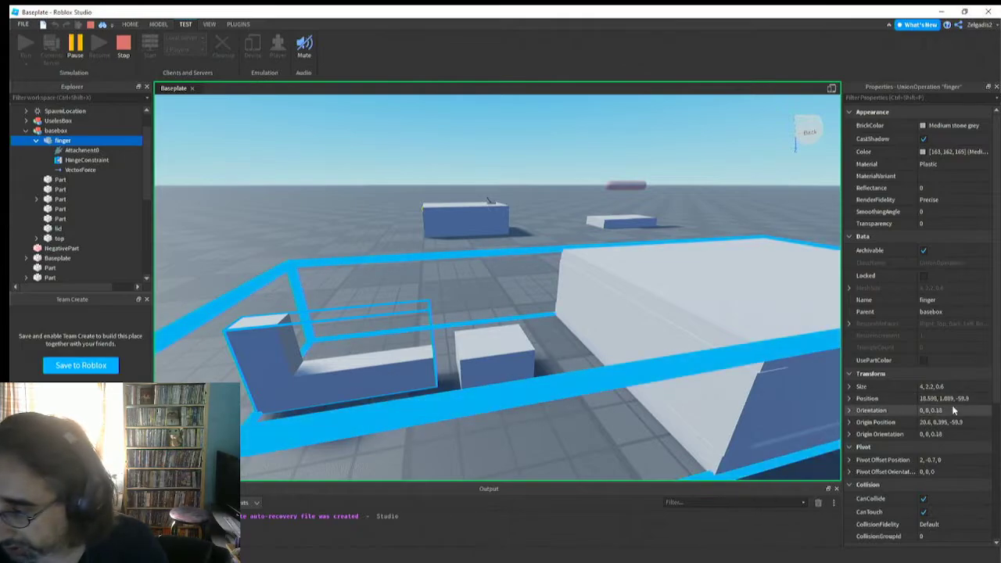
pyautogui.click(78, 170)
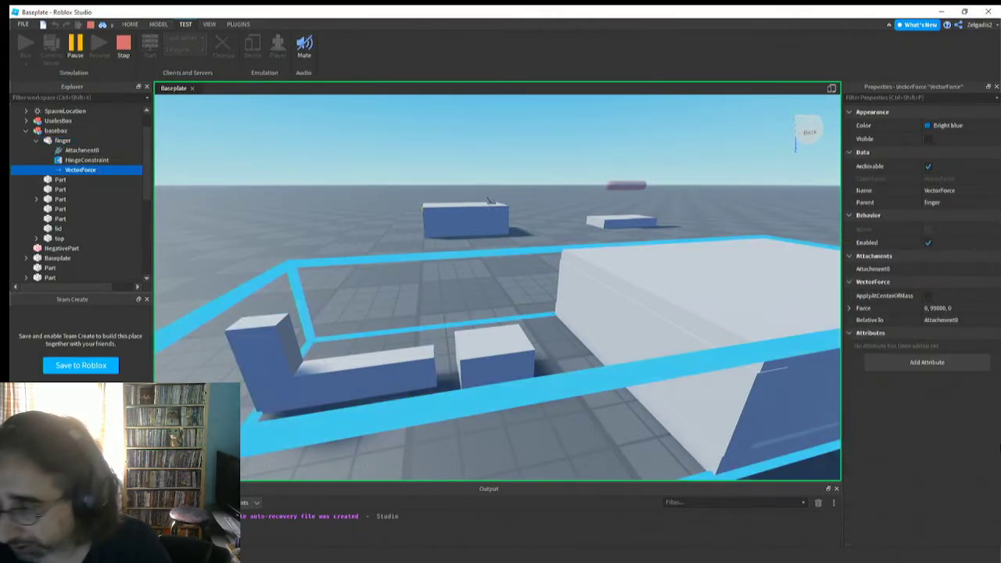
pyautogui.click(949, 311)
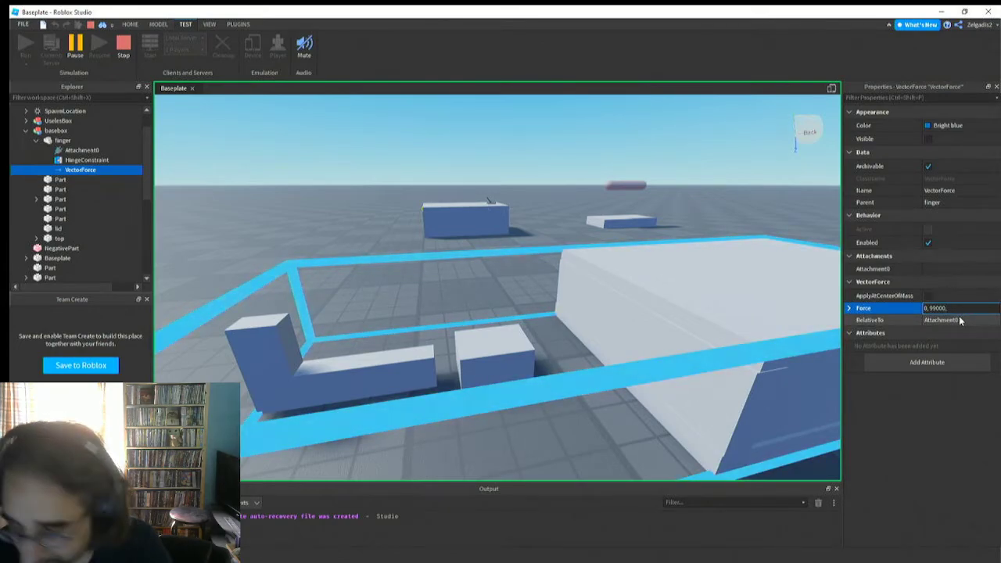
pyautogui.write('111111')
pyautogui.press('Return')
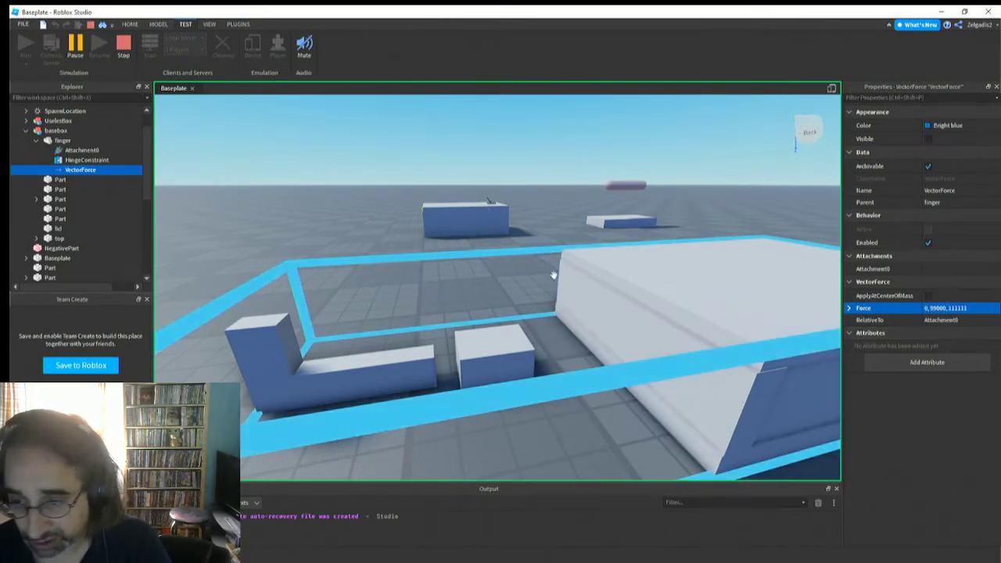
# Carry the hinge block across the scene to the old useless box and onto the large new box to test how the finger swings
pyautogui.click(406, 325)
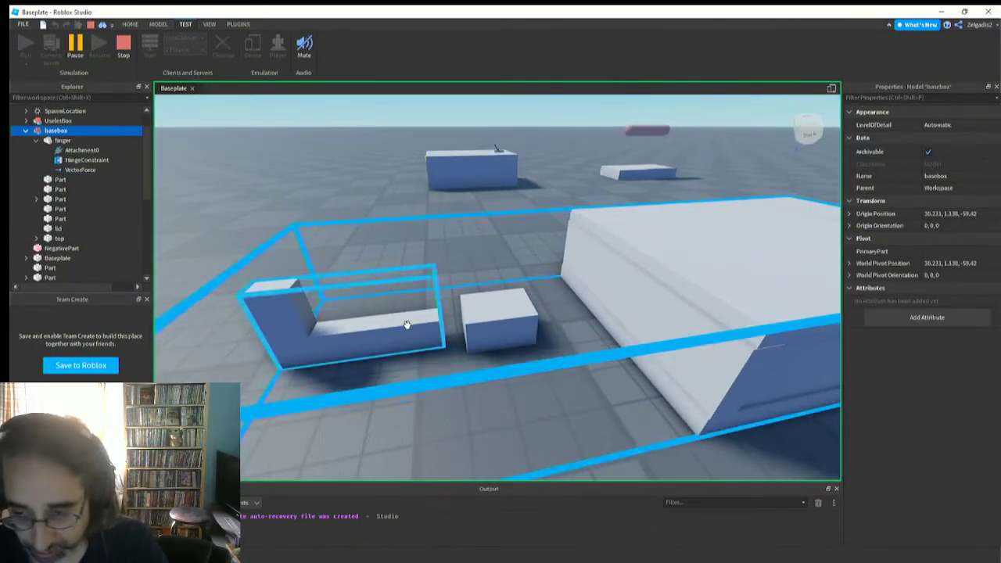
pyautogui.click(406, 325)
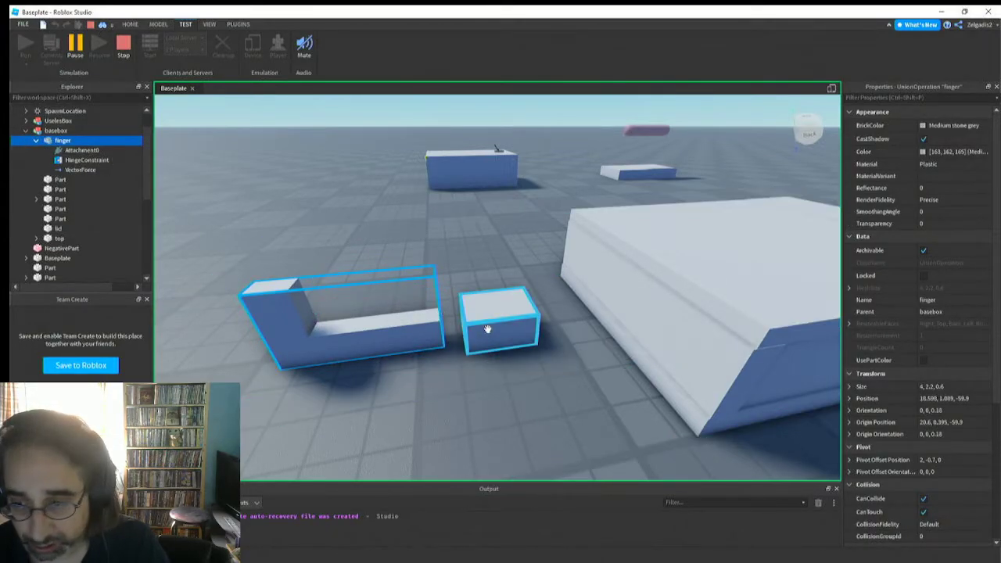
pyautogui.moveTo(487, 329); pyautogui.dragTo(468, 188)
pyautogui.moveTo(527, 197); pyautogui.dragTo(441, 152)
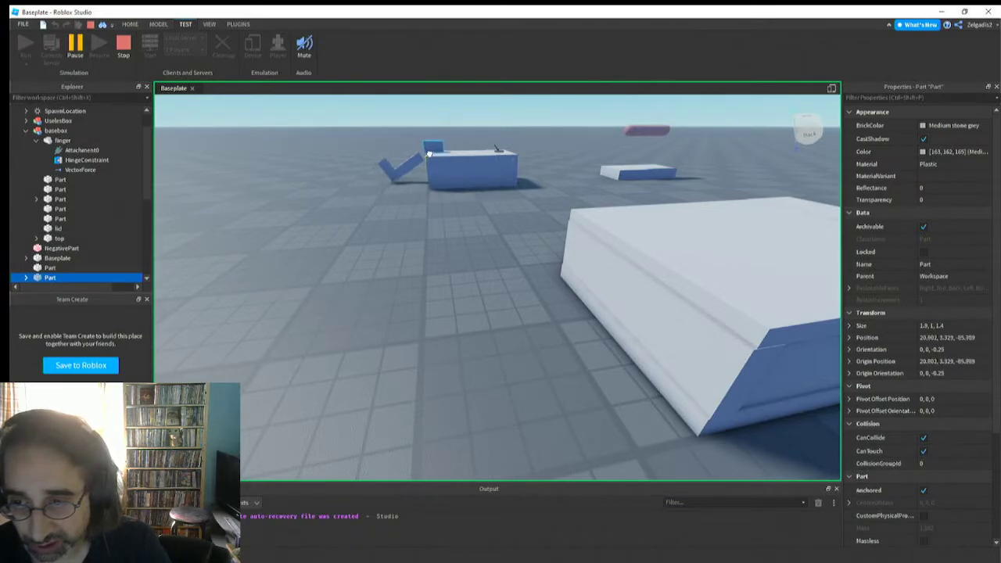
pyautogui.moveTo(412, 205); pyautogui.dragTo(405, 195, button='right')
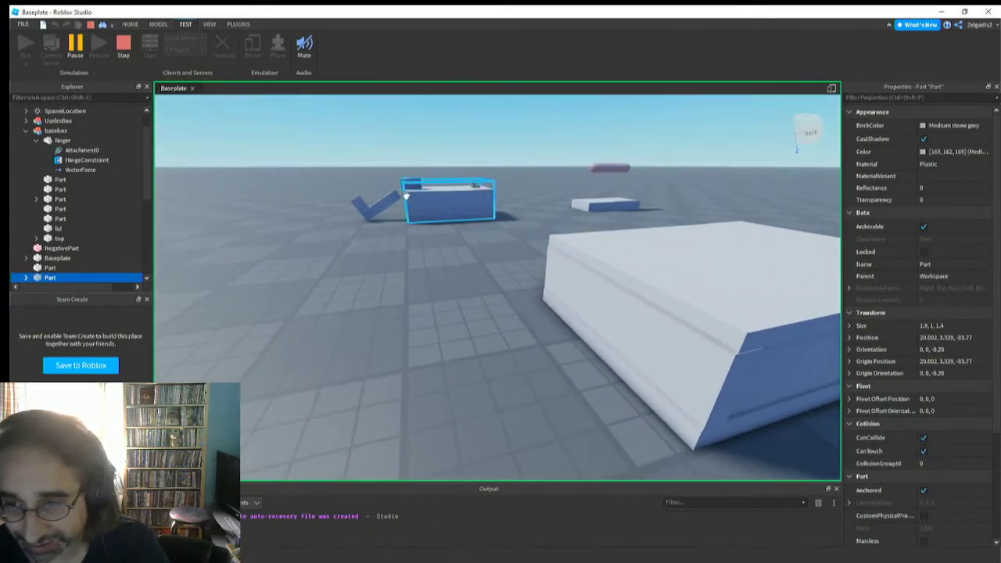
pyautogui.moveTo(405, 185); pyautogui.dragTo(599, 250)
pyautogui.moveTo(552, 349); pyautogui.dragTo(553, 349, button='right')
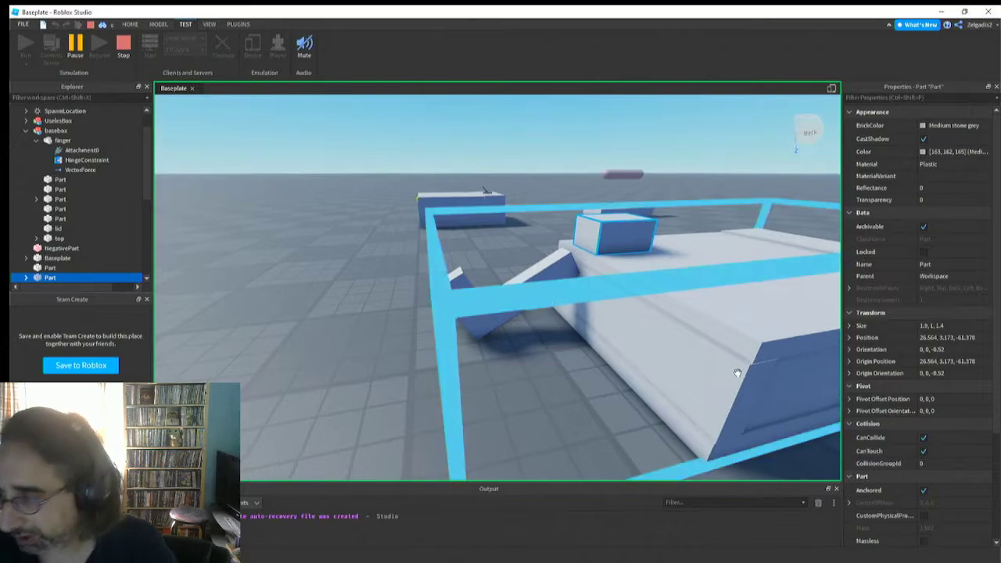
# Set the finger's vector force to 0, 0, 0 in the running simulation
pyautogui.click(88, 172)
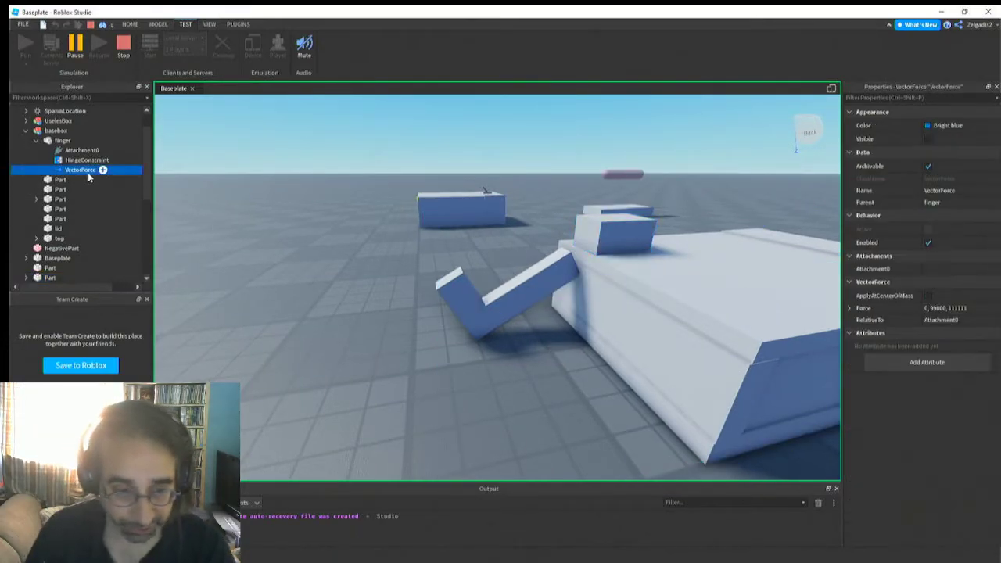
pyautogui.click(976, 308)
pyautogui.moveTo(966, 308); pyautogui.dragTo(931, 307)
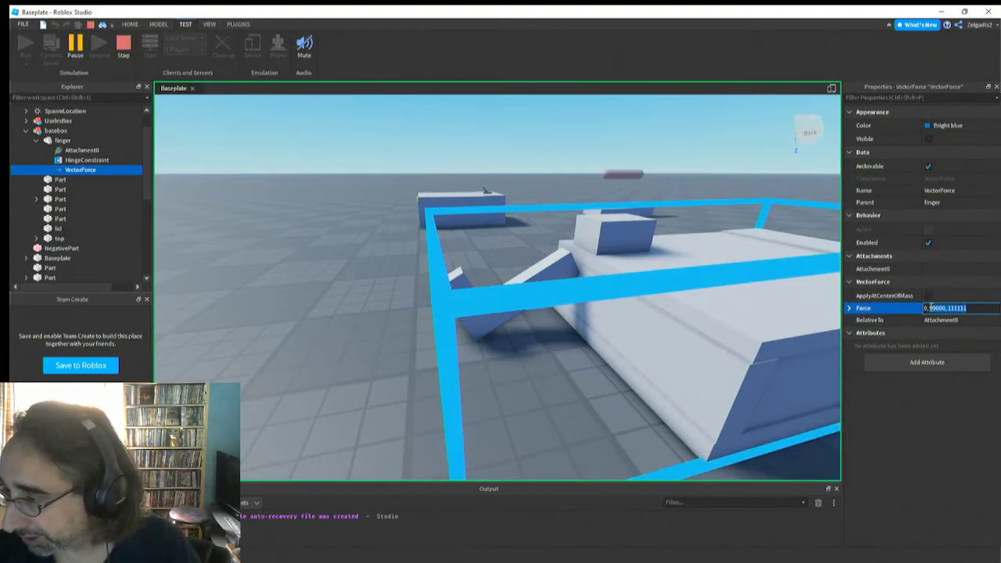
pyautogui.write('0')
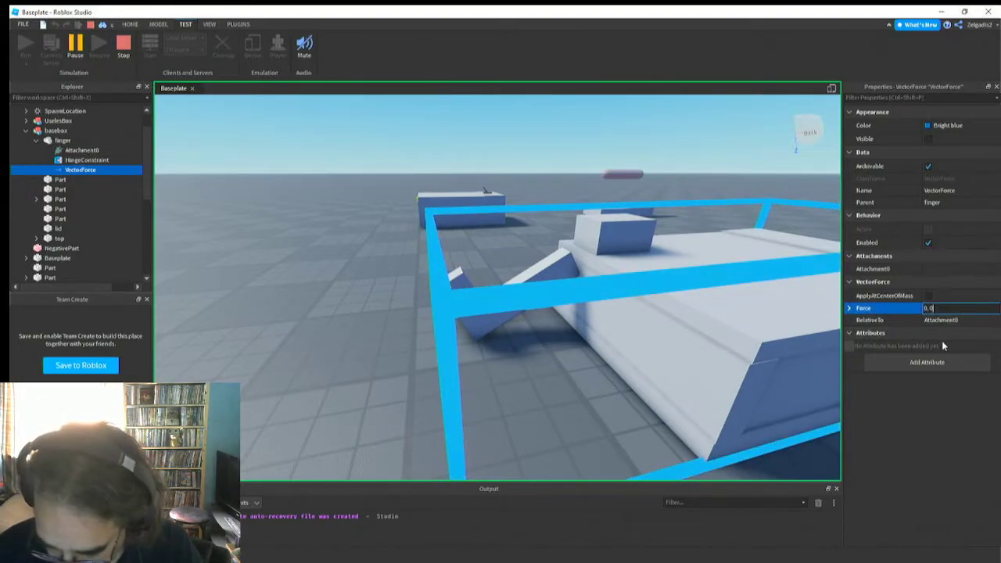
pyautogui.write(',0')
pyautogui.press('Return')
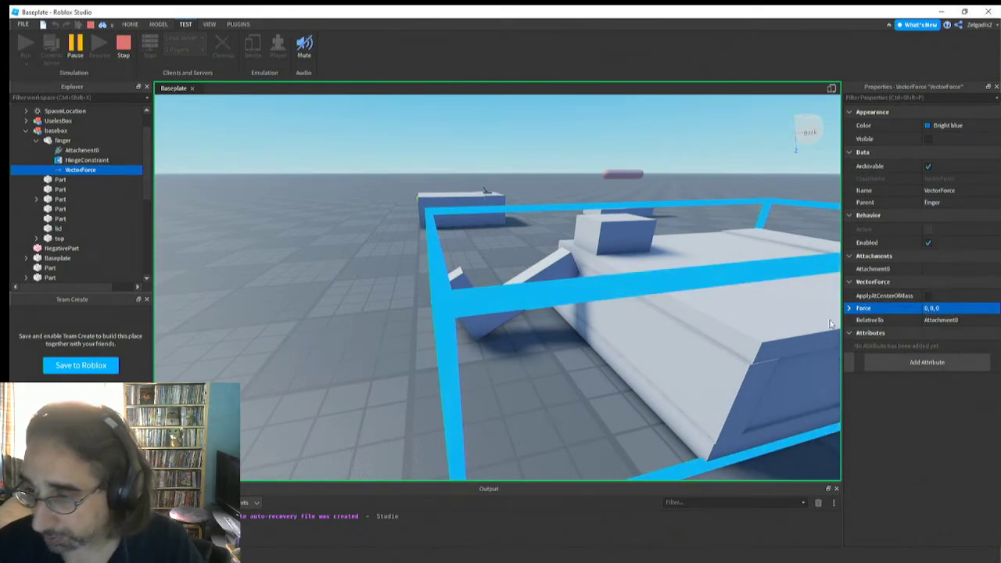
# Pull the hinge block off the large box onto the ground between the box and the finger
pyautogui.moveTo(604, 306); pyautogui.dragTo(604, 306, button='right')
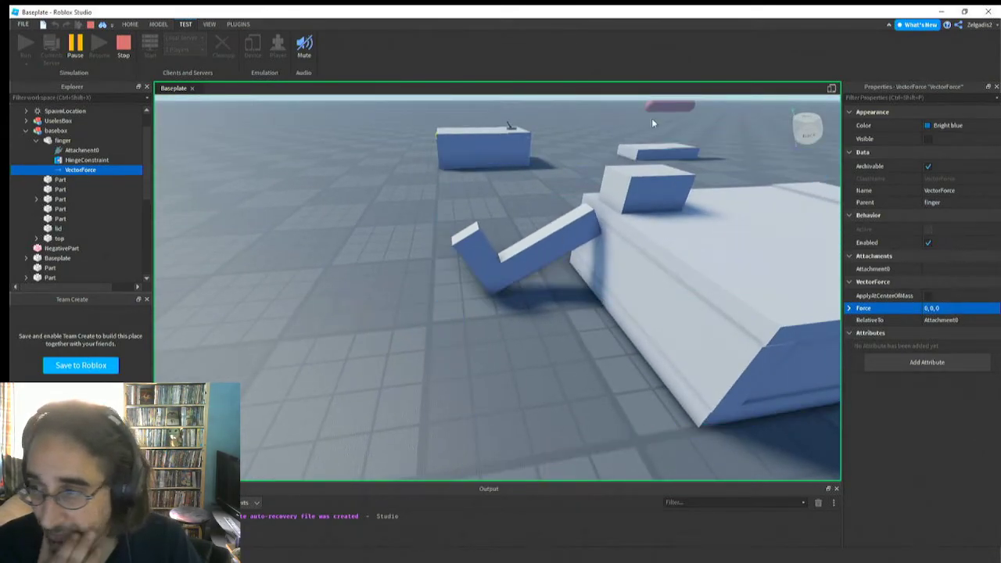
pyautogui.moveTo(638, 180); pyautogui.dragTo(467, 314)
pyautogui.click(373, 298)
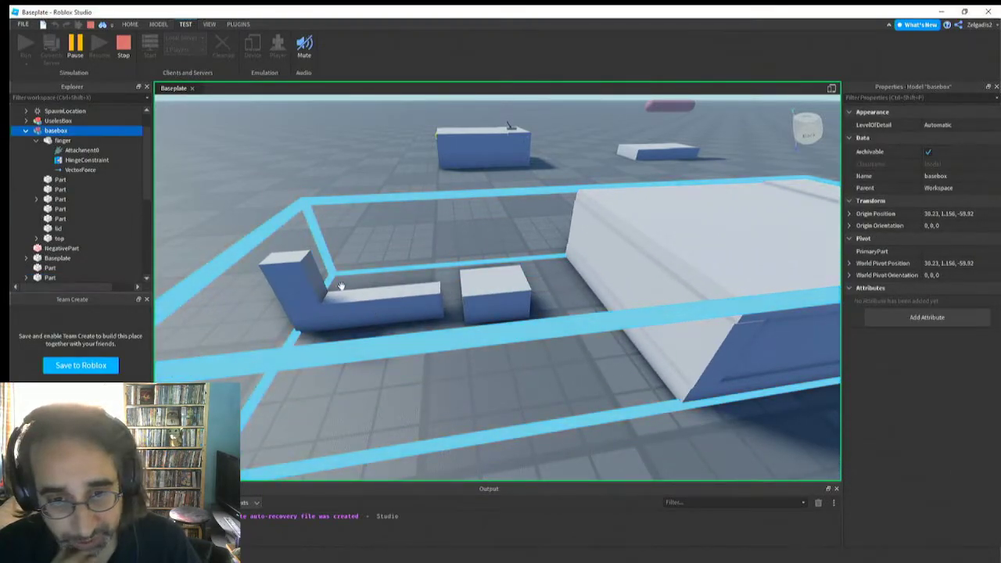
# Examine the basebox model's parts, the side wall's Attachment1, the top and the finger's pivot, collision and physics properties
pyautogui.click(61, 140)
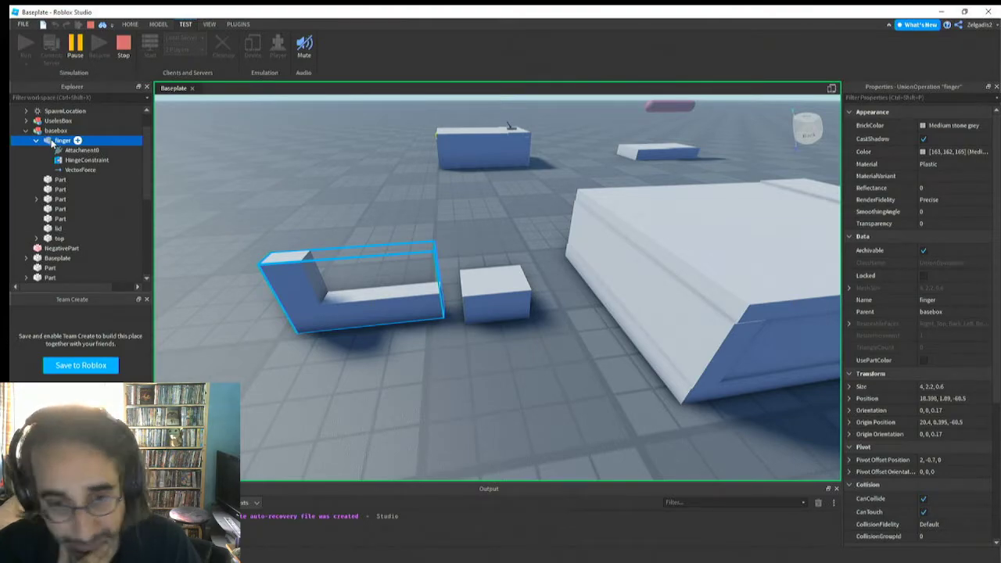
pyautogui.click(61, 180)
pyautogui.click(58, 189)
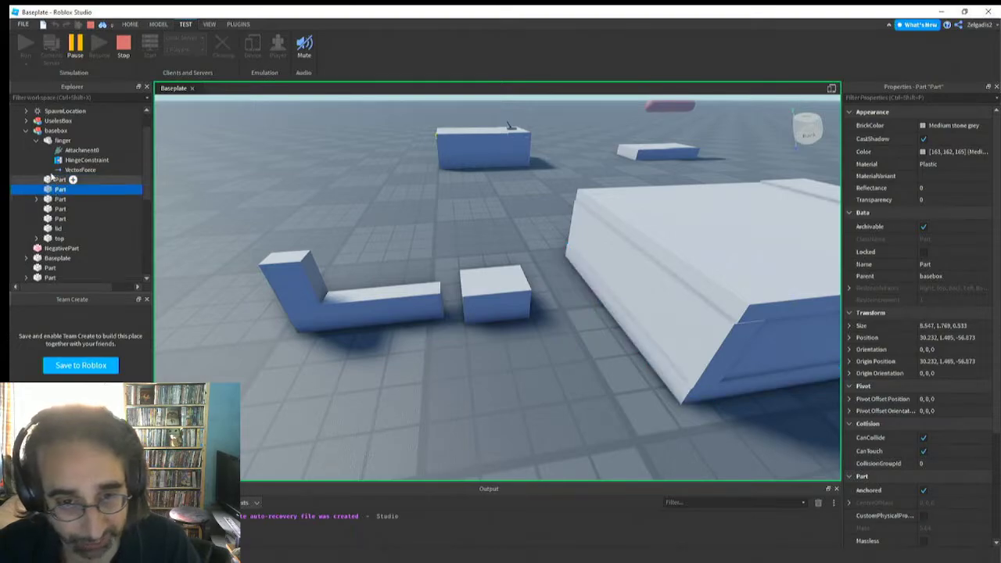
pyautogui.click(40, 200)
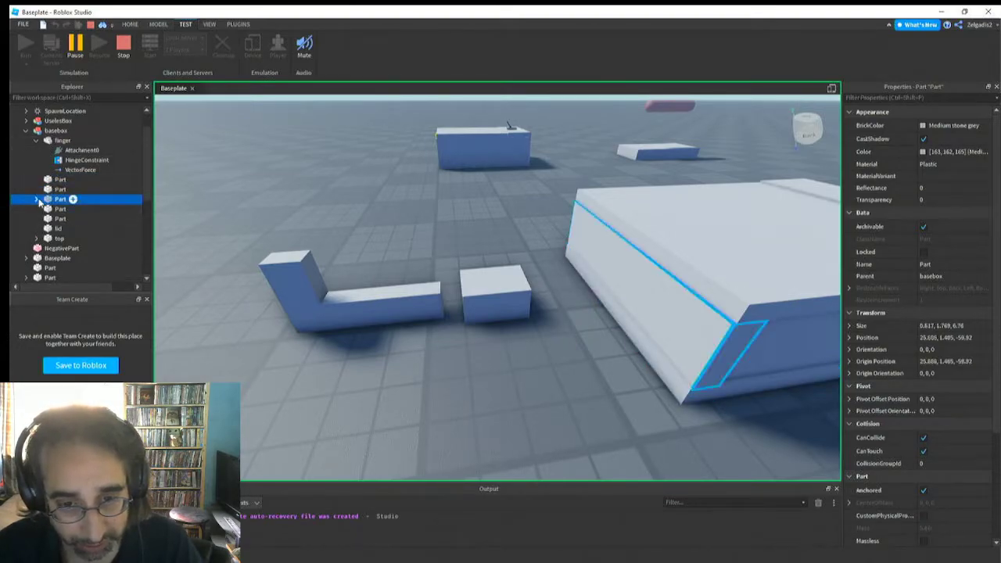
pyautogui.click(71, 210)
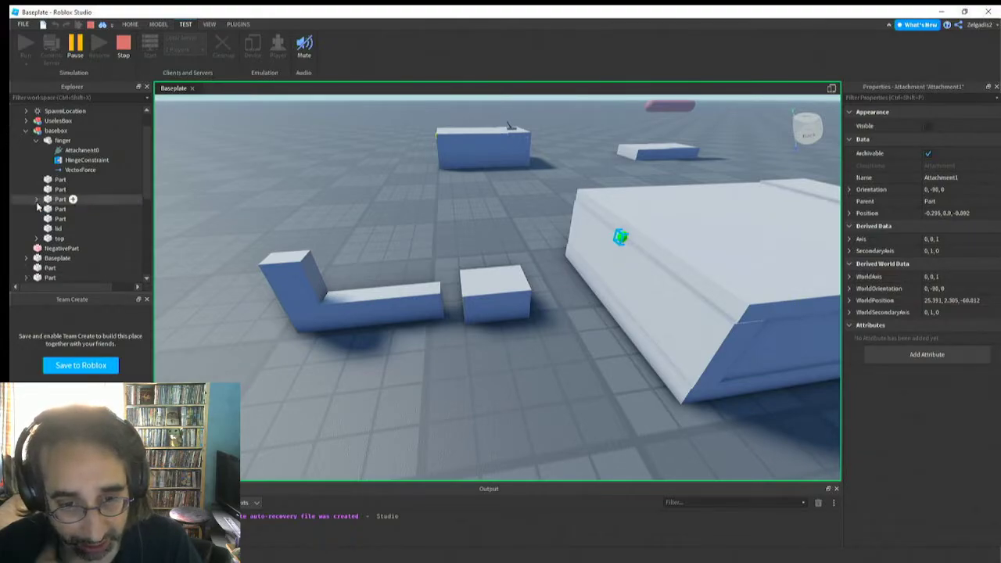
pyautogui.scroll(-1, 47, 238)
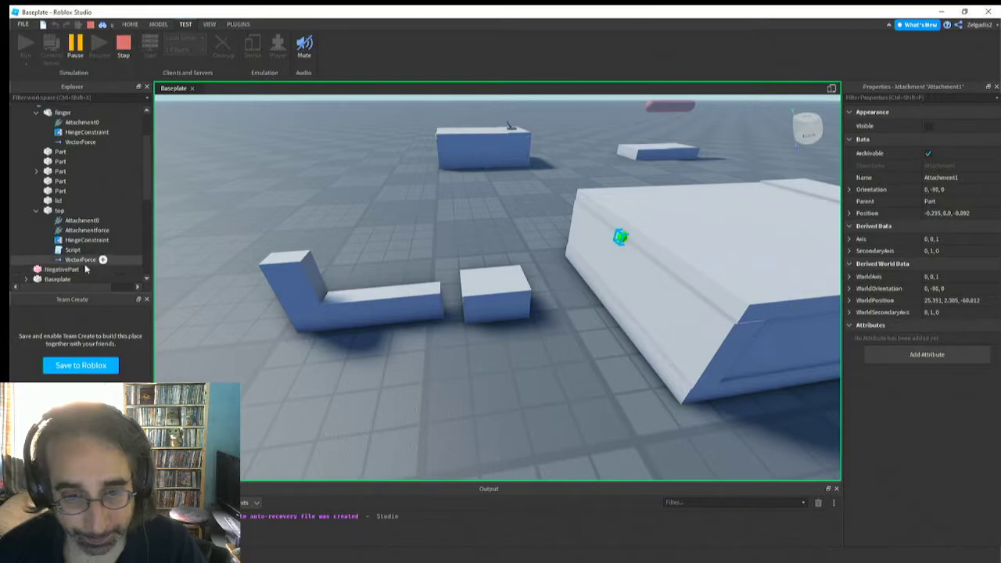
pyautogui.click(55, 212)
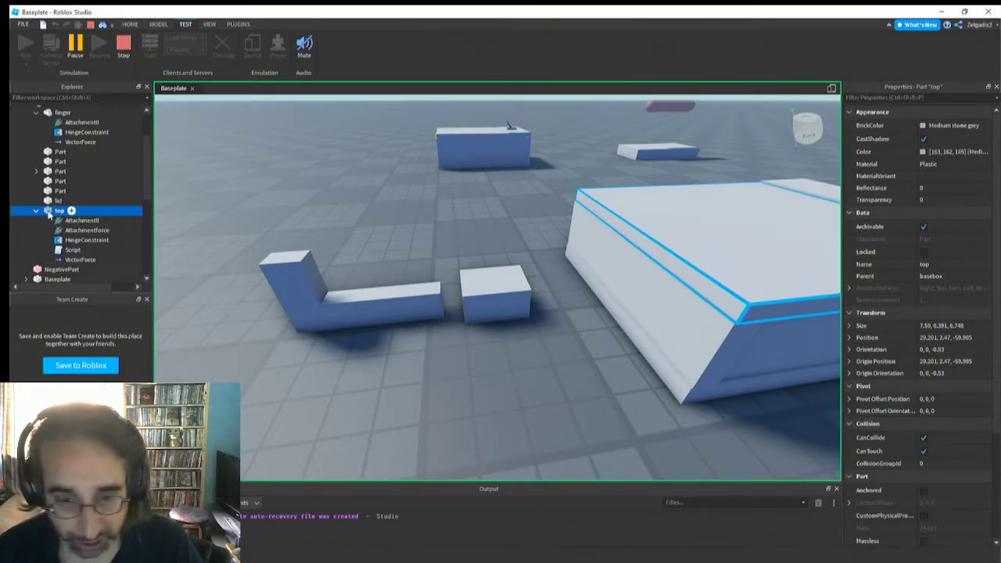
pyautogui.scroll(2, 49, 215)
pyautogui.click(50, 171)
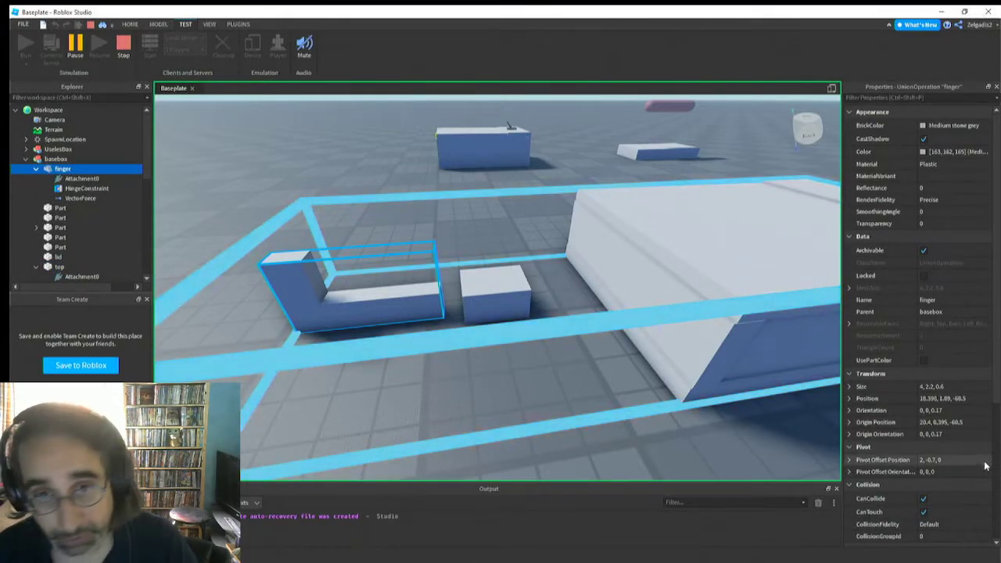
pyautogui.scroll(-2, 970, 457)
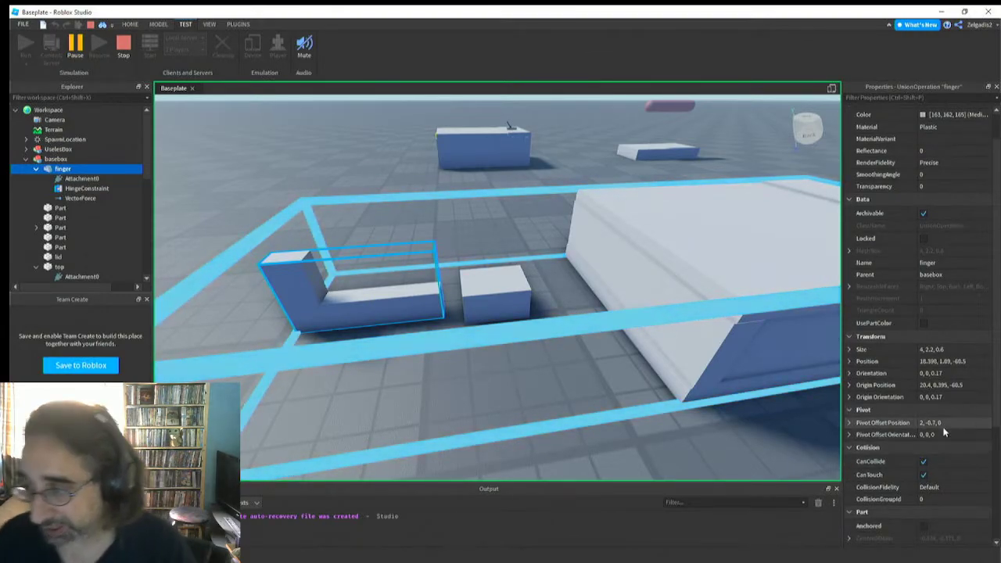
pyautogui.scroll(-3, 947, 435)
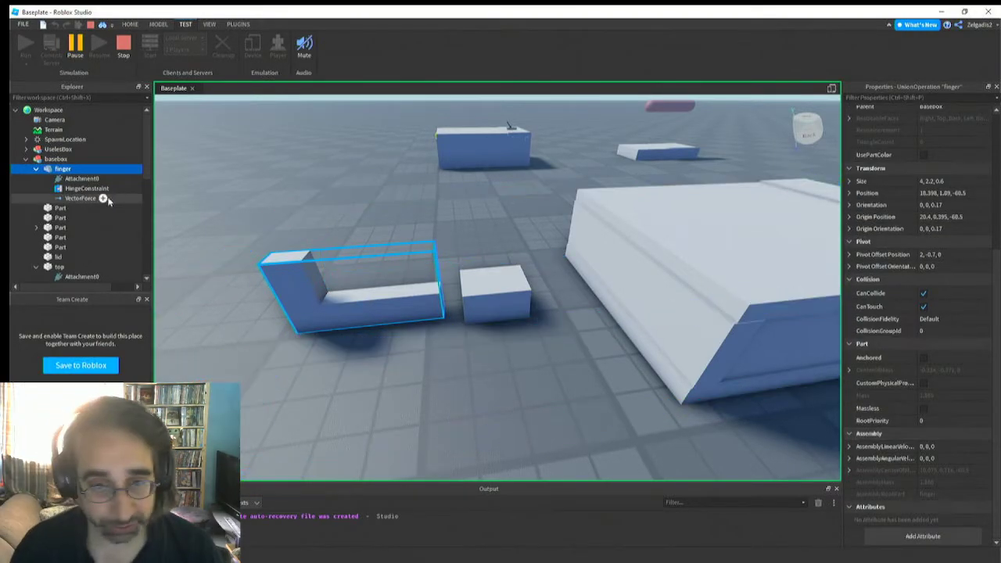
pyautogui.click(90, 199)
pyautogui.click(934, 308)
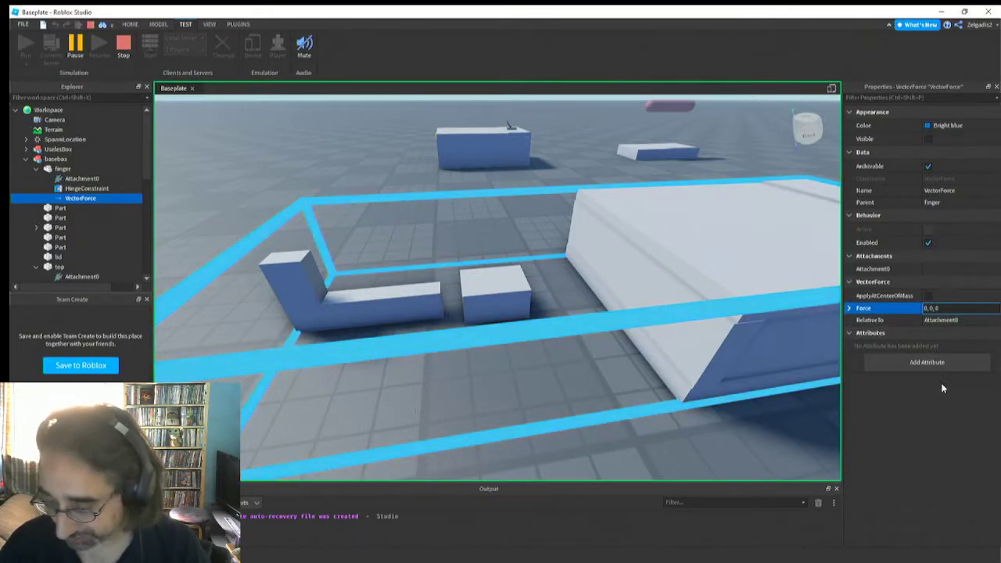
pyautogui.write('1111')
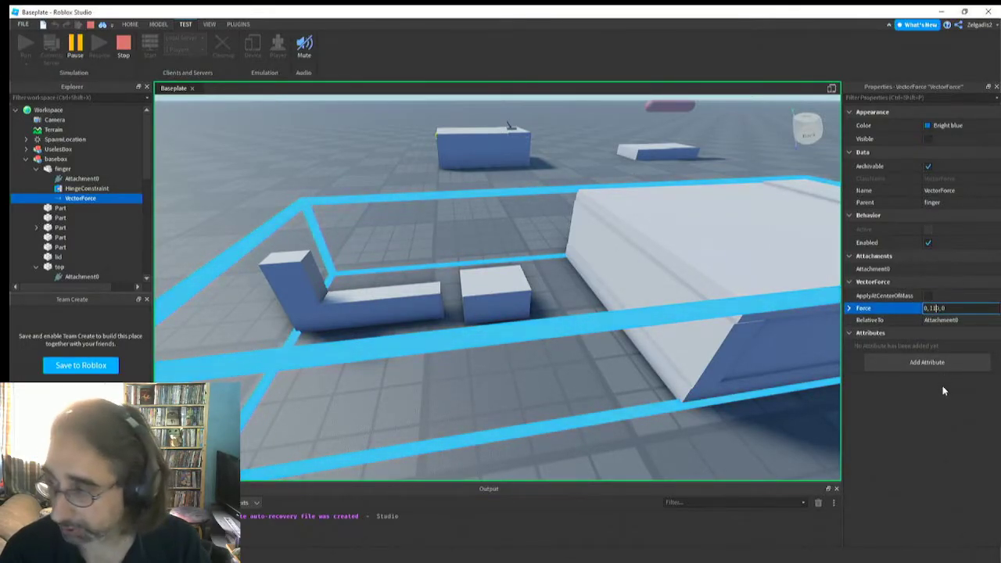
pyautogui.write('1111111111')
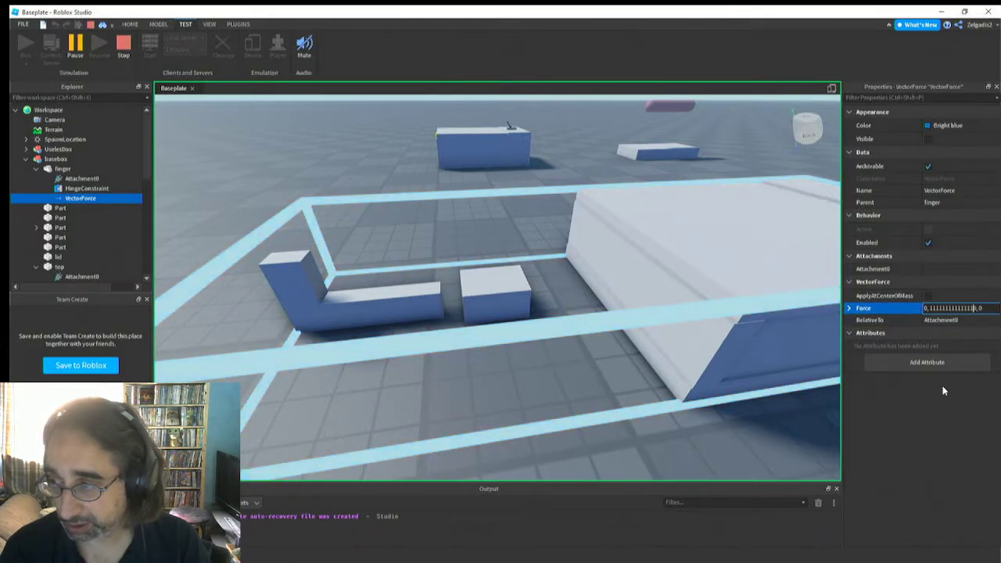
pyautogui.press('Return')
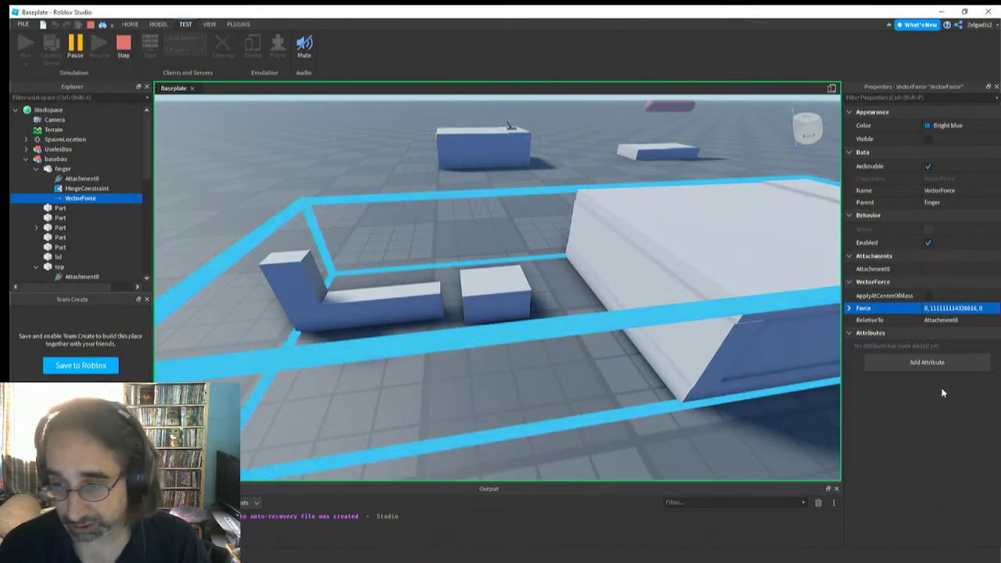
# Reset the Y component of the finger's vector force to 0
pyautogui.click(967, 310)
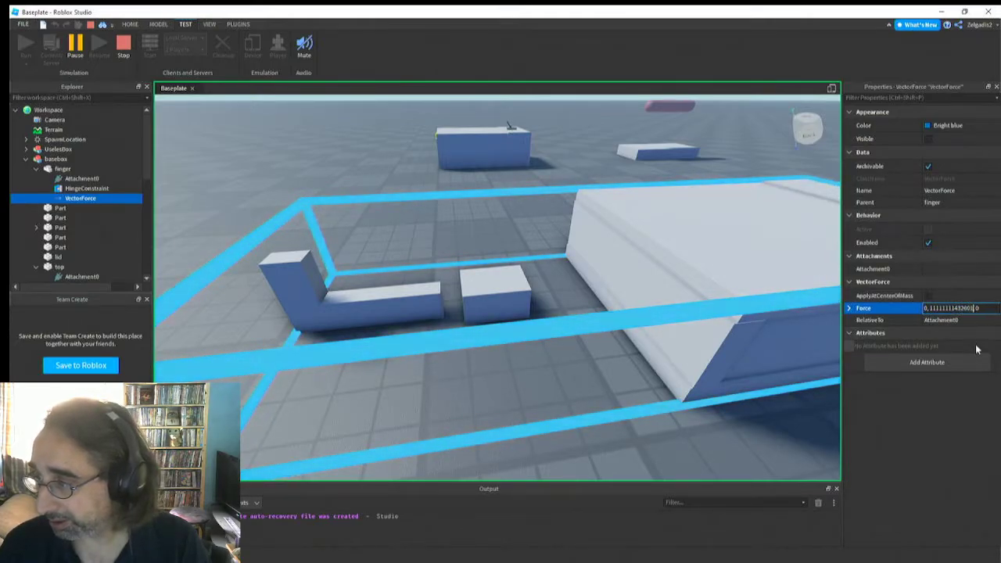
pyautogui.press('BackSpace')
pyautogui.press('BackSpace')
pyautogui.press('BackSpace')
pyautogui.press('BackSpace')
pyautogui.press('BackSpace')
pyautogui.press('BackSpace')
pyautogui.press('BackSpace')
pyautogui.press('BackSpace')
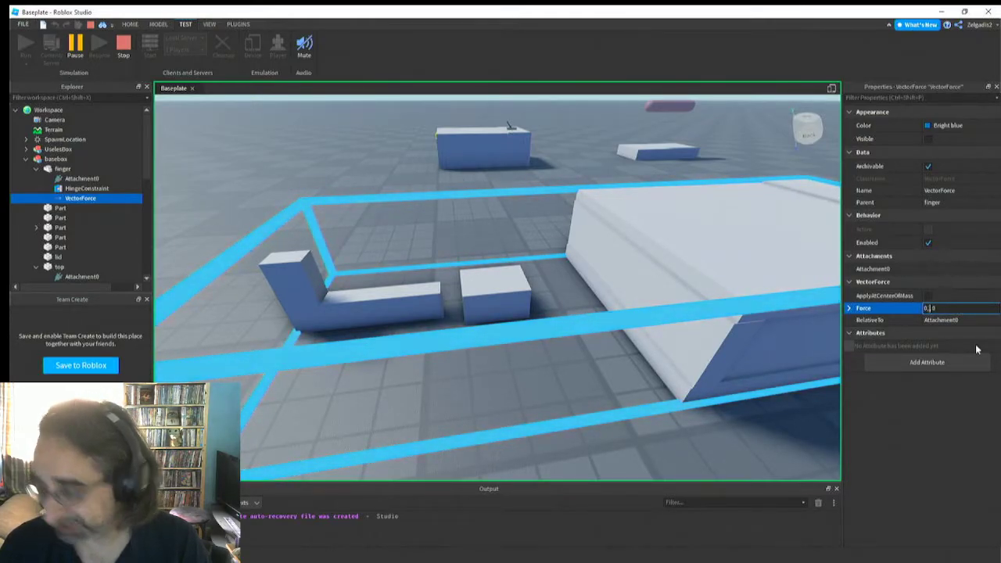
pyautogui.write('0')
pyautogui.press('Return')
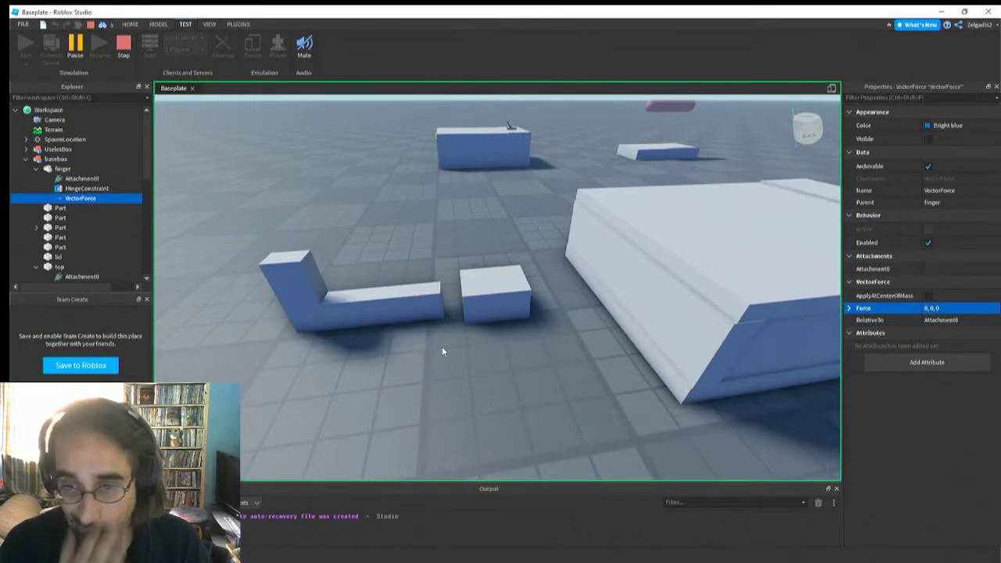
# Edit the finger's pivot and move it along the X axis into the hinge block, to a pivot offset of 3.5, -0.7, 0
pyautogui.click(343, 302)
pyautogui.keyDown('alt'); pyautogui.click(344, 305); pyautogui.keyUp('alt')
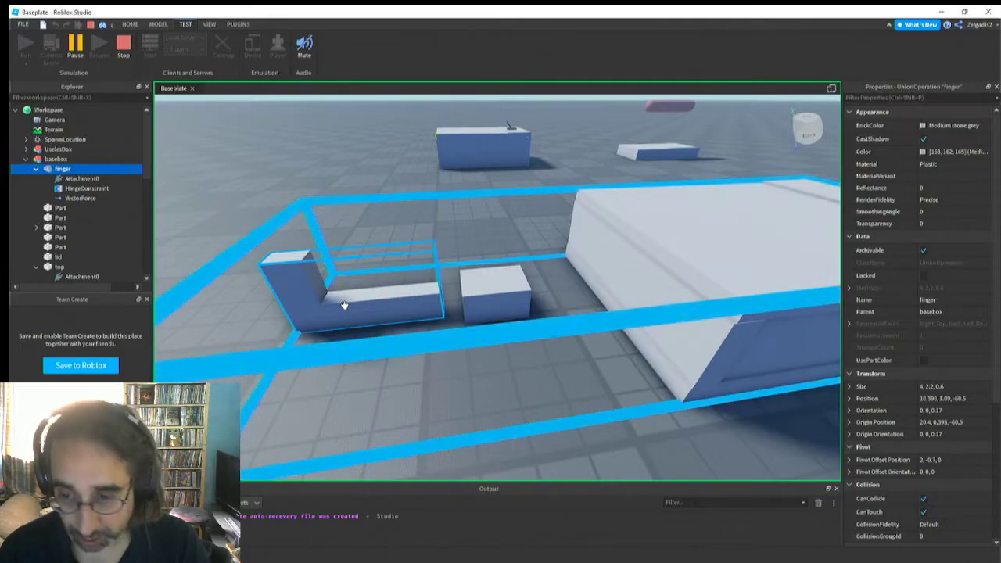
pyautogui.moveTo(356, 321); pyautogui.dragTo(357, 328, button='right')
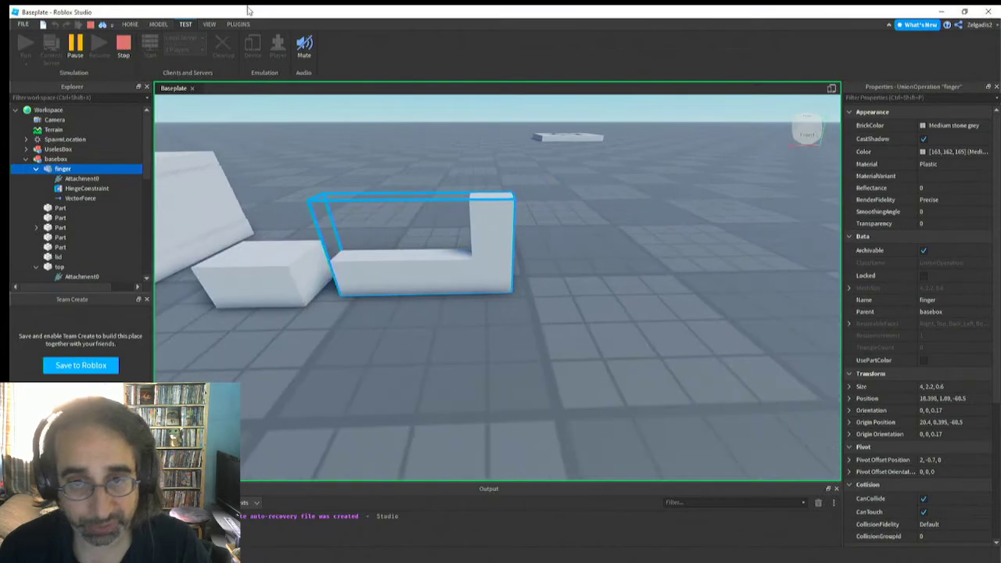
pyautogui.click(158, 24)
pyautogui.click(298, 49)
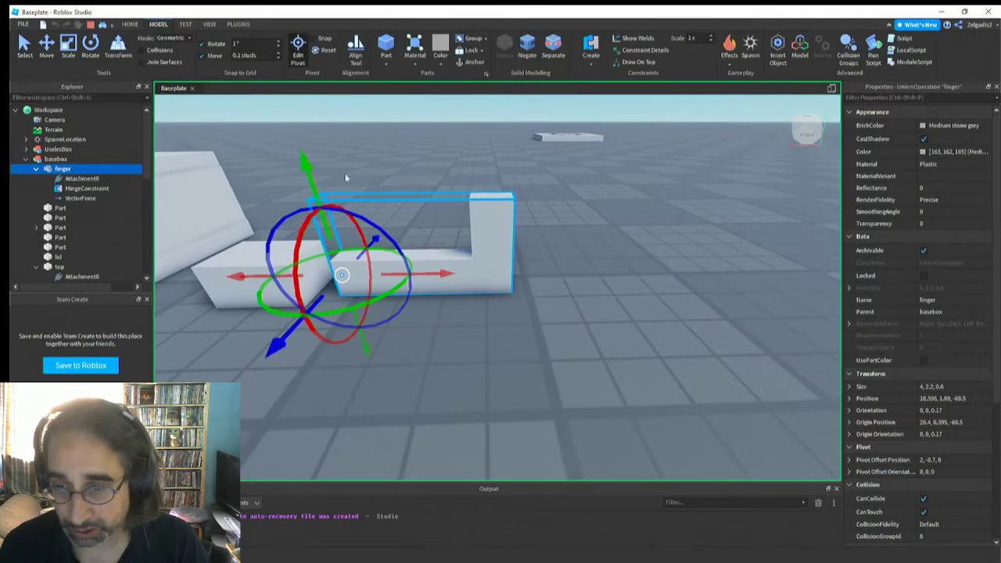
pyautogui.scroll(3, 347, 175)
pyautogui.moveTo(368, 235); pyautogui.dragTo(367, 236, button='right')
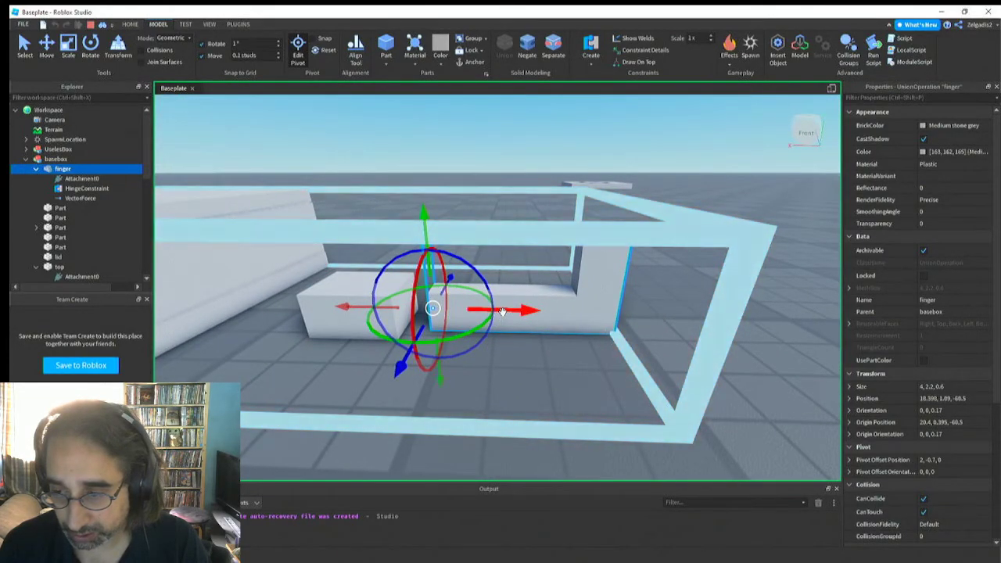
pyautogui.moveTo(502, 312); pyautogui.dragTo(441, 312)
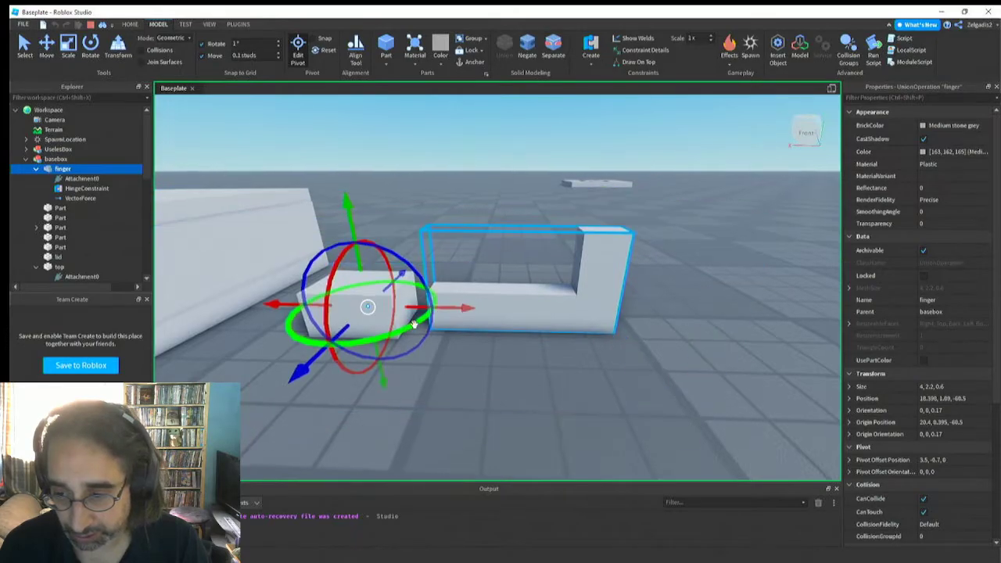
pyautogui.press('a')
pyautogui.moveTo(414, 323); pyautogui.dragTo(413, 324, button='right')
pyautogui.press('d')
pyautogui.press('s')
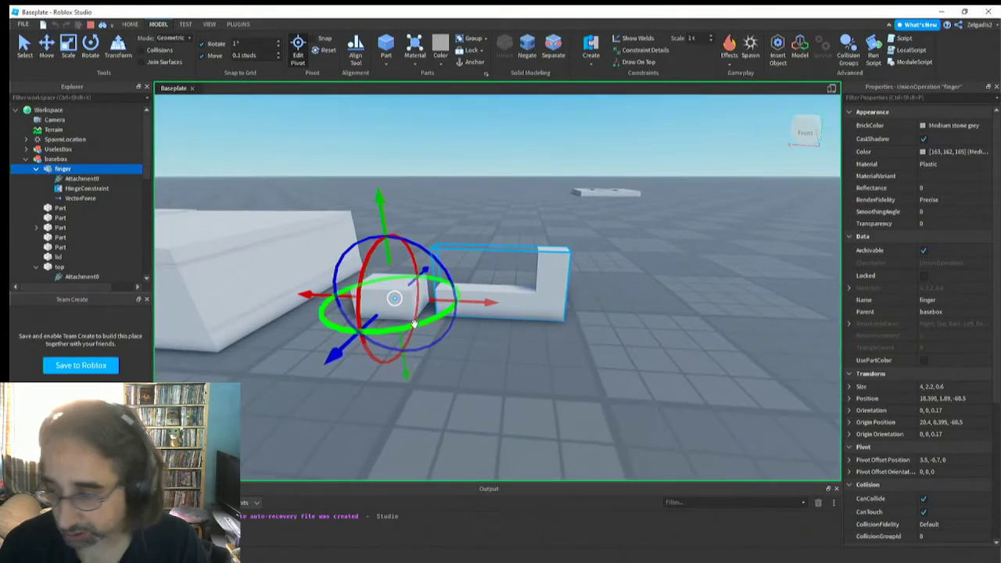
pyautogui.click(79, 199)
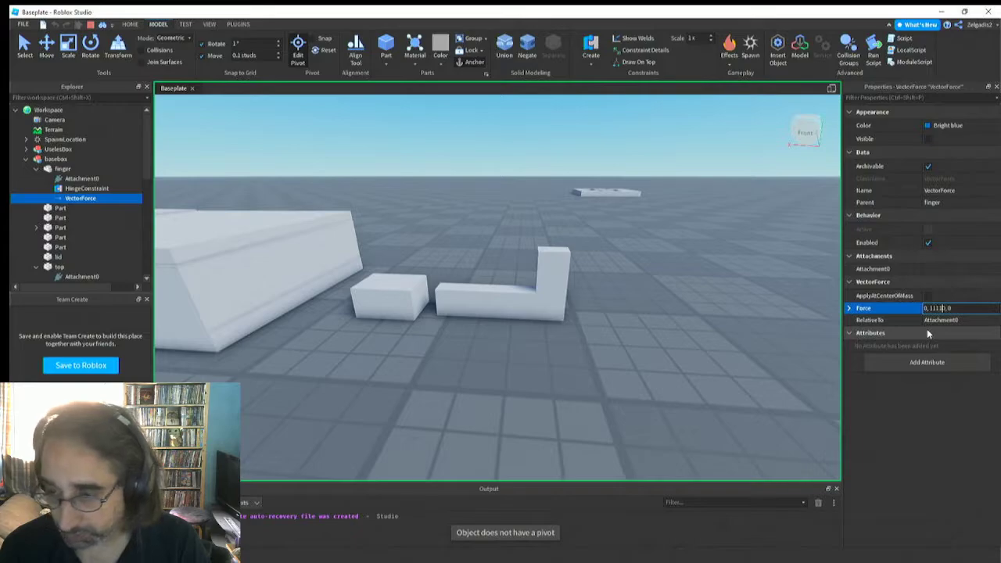
pyautogui.write('1111111111110')
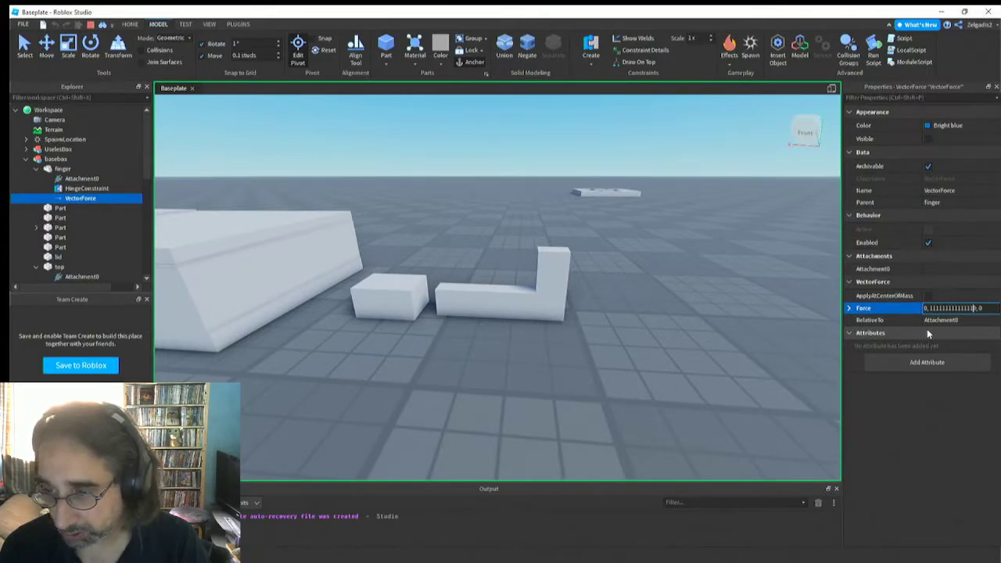
pyautogui.press('Return')
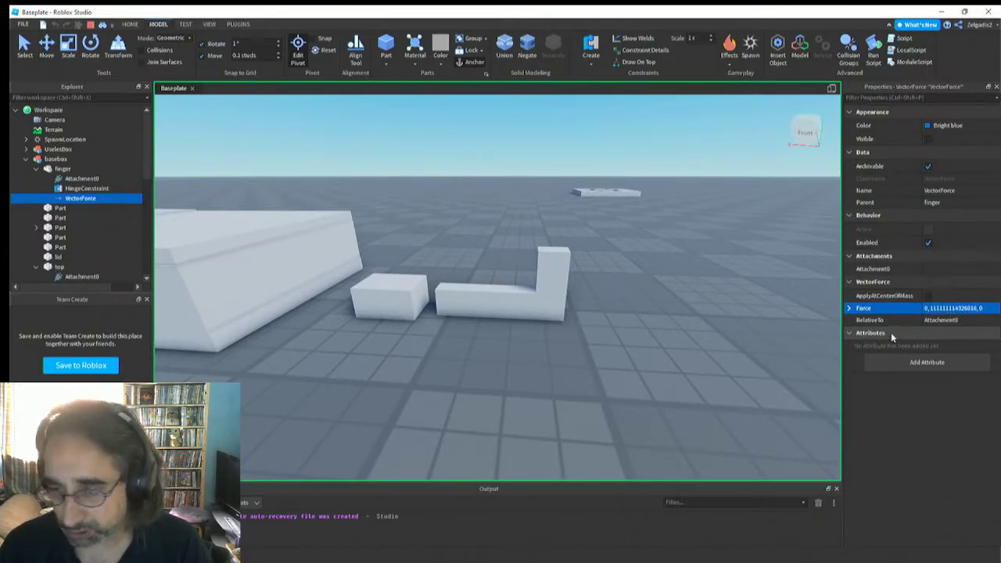
# Stop the simulation and select the finger's HingeConstraint to inspect its attachments and connected parts
pyautogui.click(90, 25)
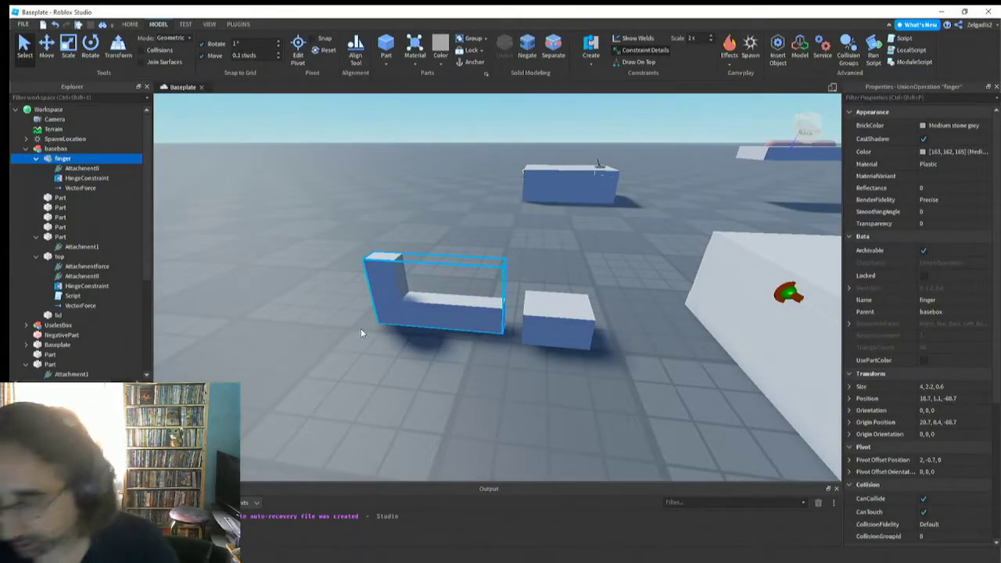
pyautogui.moveTo(371, 327); pyautogui.dragTo(369, 321, button='right')
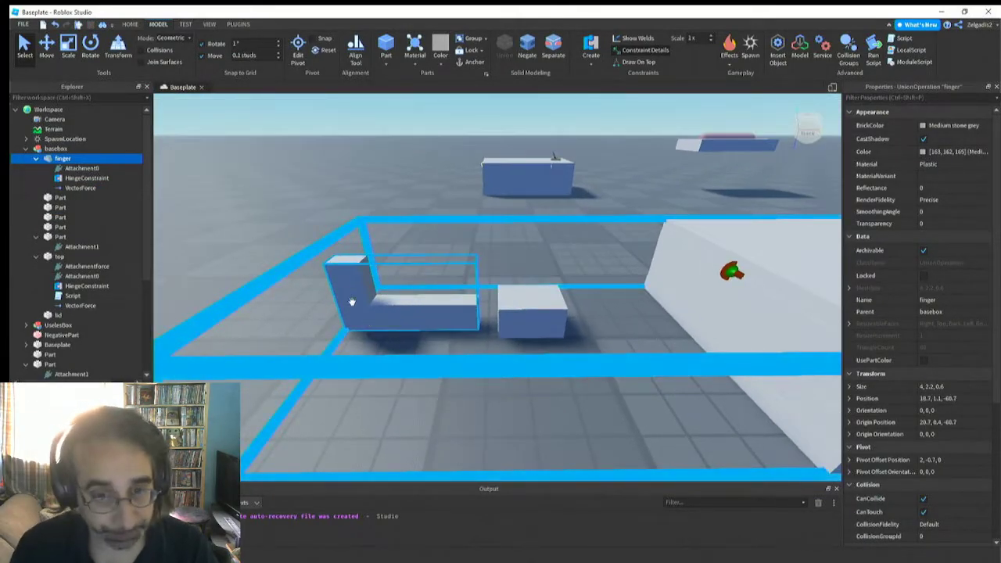
pyautogui.click(367, 297)
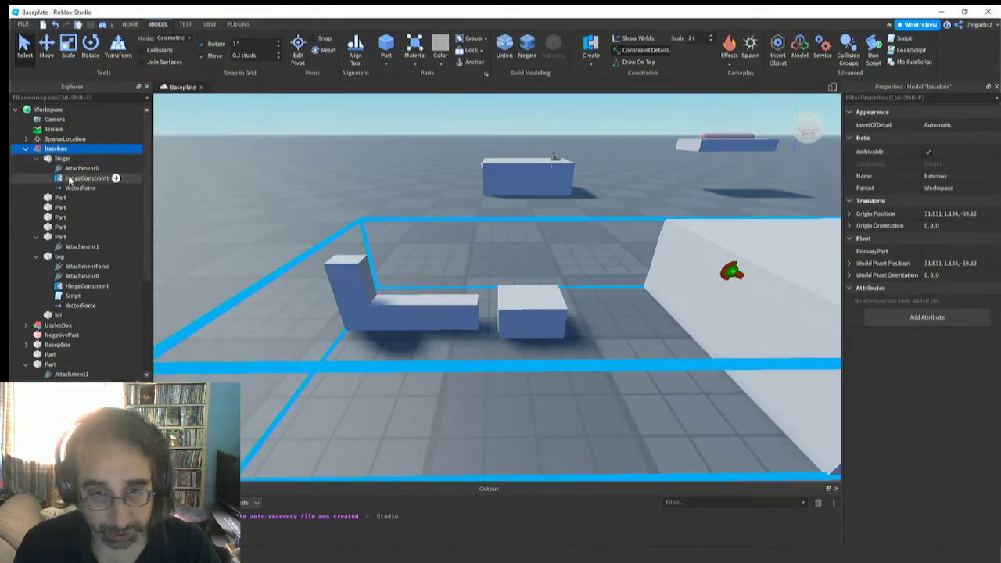
pyautogui.click(86, 178)
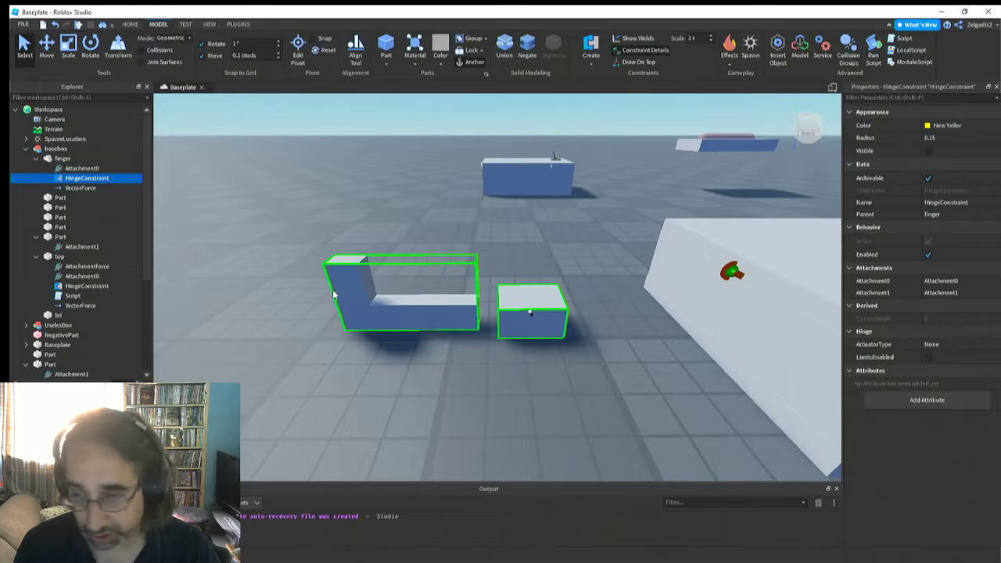
# Inspect the hinge block and its Attachment1 up close, including the attachment's axes
pyautogui.moveTo(506, 359); pyautogui.dragTo(505, 354, button='right')
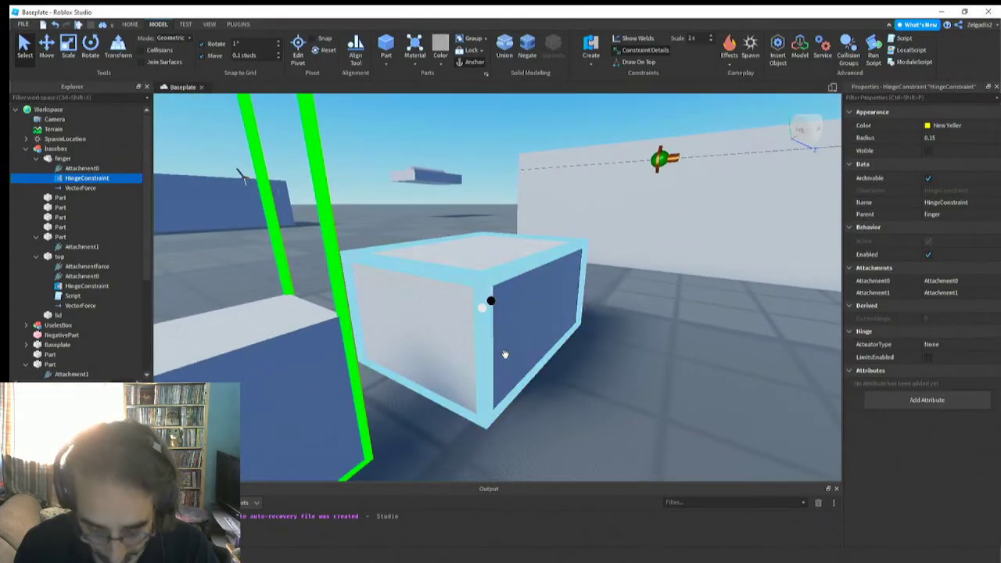
pyautogui.moveTo(505, 354); pyautogui.dragTo(510, 355, button='right')
pyautogui.click(671, 364)
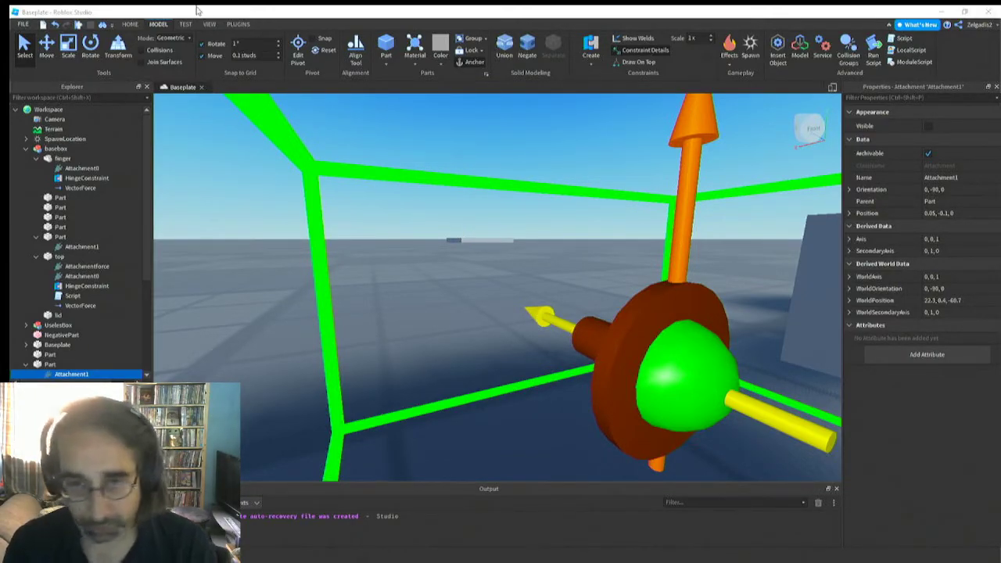
pyautogui.press('s')
pyautogui.moveTo(439, 350); pyautogui.dragTo(438, 347, button='right')
pyautogui.press('w')
pyautogui.press('a')
pyautogui.click(438, 346)
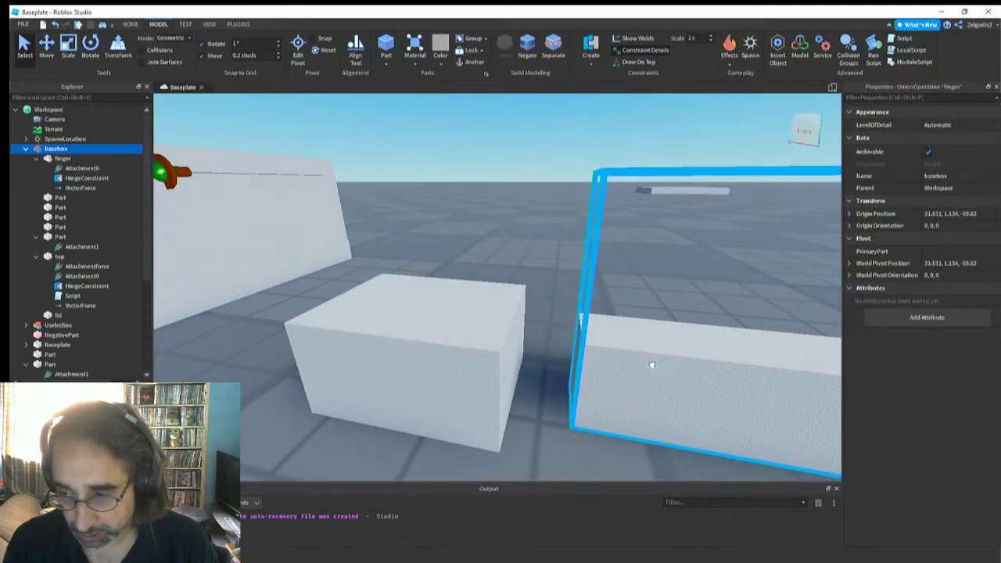
# Edit the finger's pivot and move it along the X axis to a pivot offset of 0.1, -0.7, 0
pyautogui.click(599, 340)
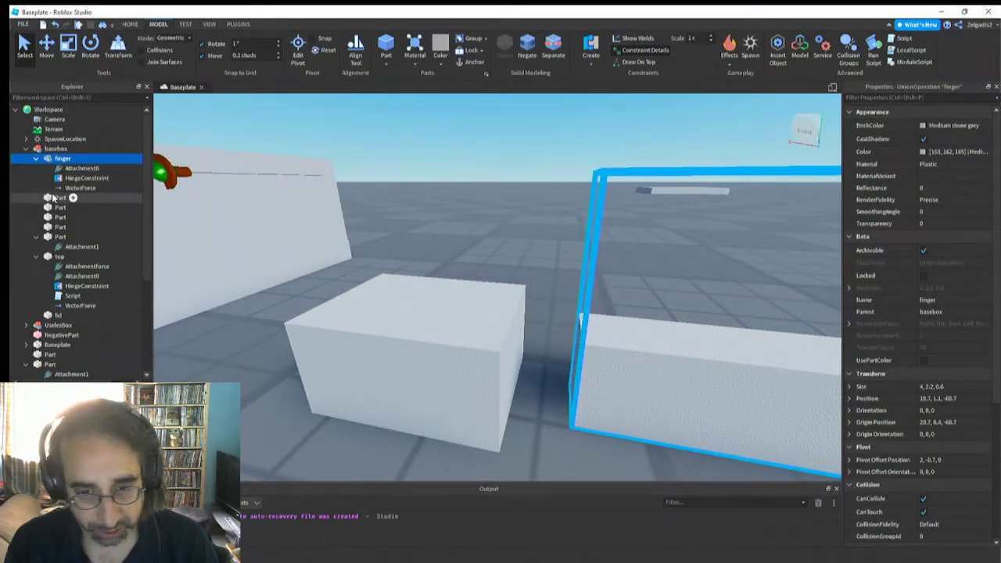
pyautogui.click(302, 48)
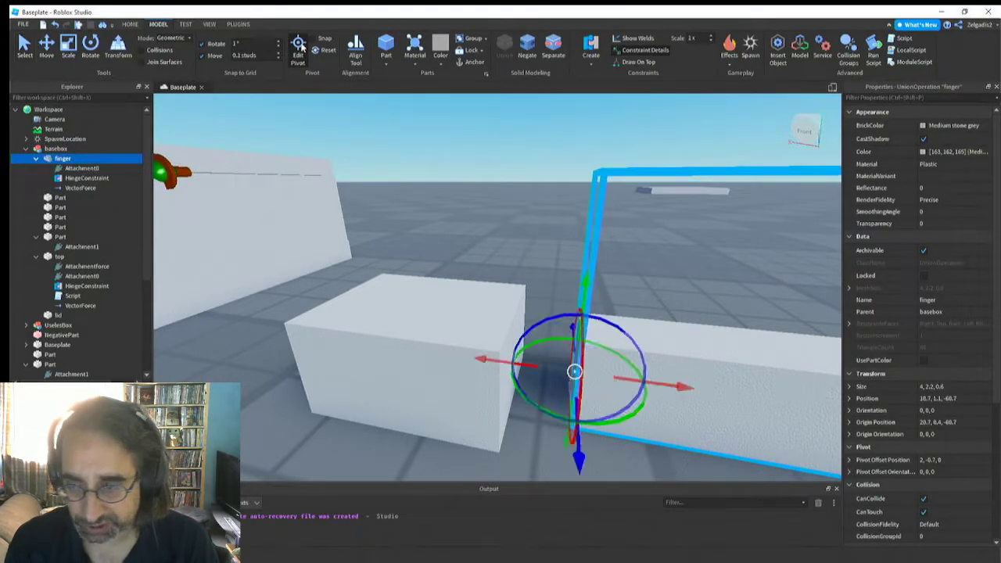
pyautogui.moveTo(445, 324); pyautogui.dragTo(445, 324, button='right')
pyautogui.press('s')
pyautogui.press('d')
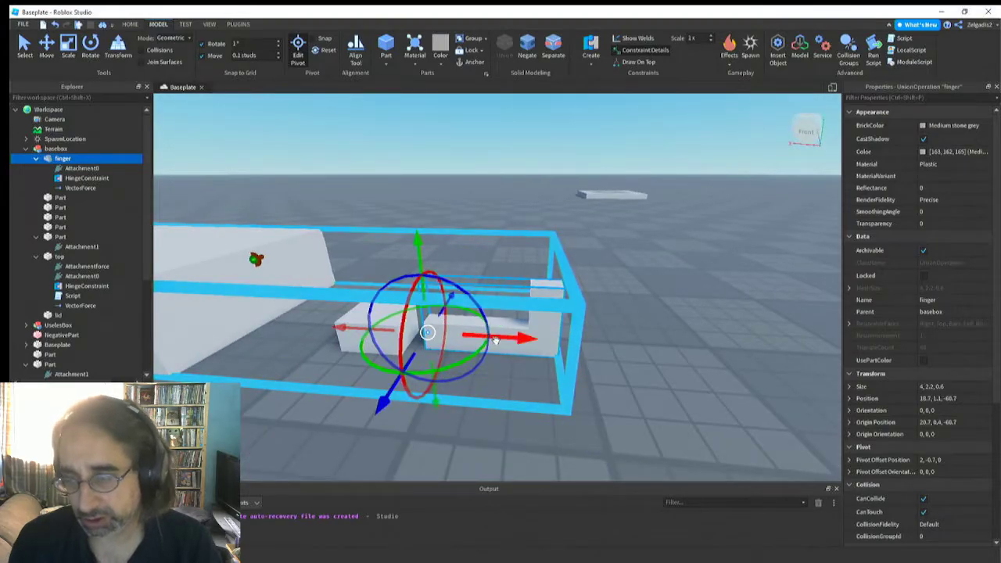
pyautogui.moveTo(501, 337); pyautogui.dragTo(557, 339)
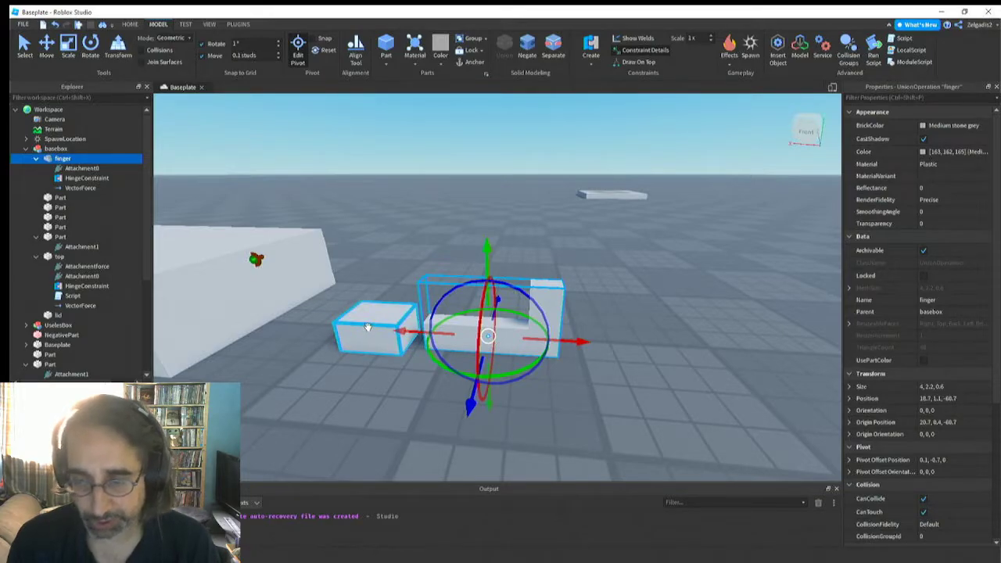
# Rotate the finger's pivot about the Z axis to a pivot offset orientation of 0, 0, -17
pyautogui.moveTo(369, 329); pyautogui.dragTo(369, 328, button='right')
pyautogui.moveTo(515, 323); pyautogui.dragTo(485, 329)
pyautogui.moveTo(485, 328); pyautogui.dragTo(496, 380, button='right')
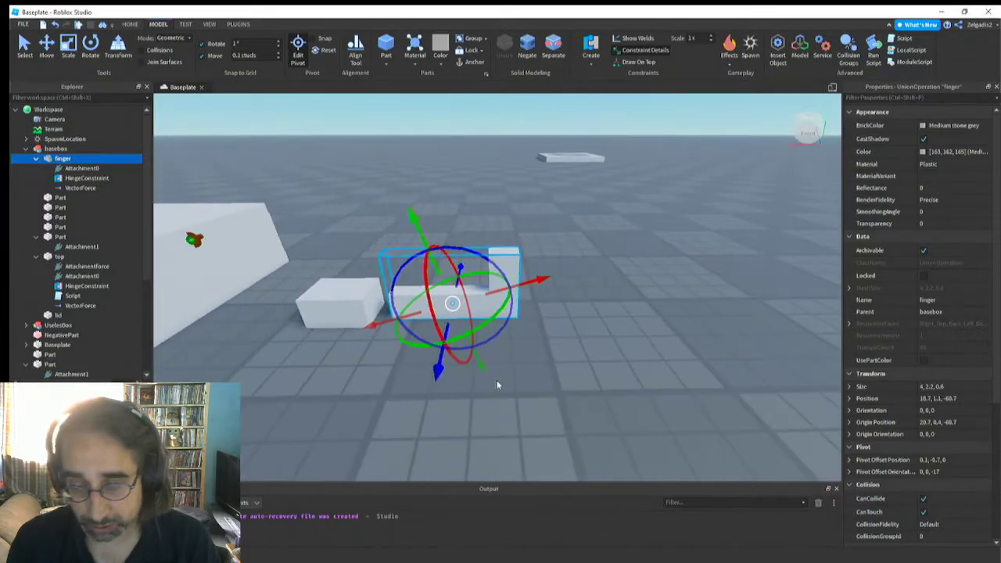
pyautogui.press('a')
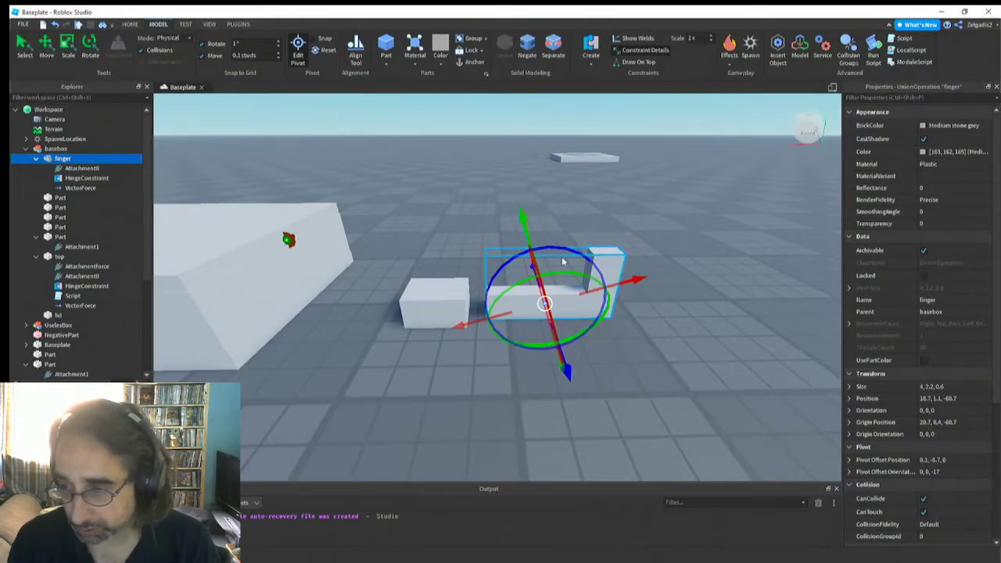
# Move the finger in Physical mode to swing it up over the hinge block, and bring it back down level
pyautogui.click(46, 45)
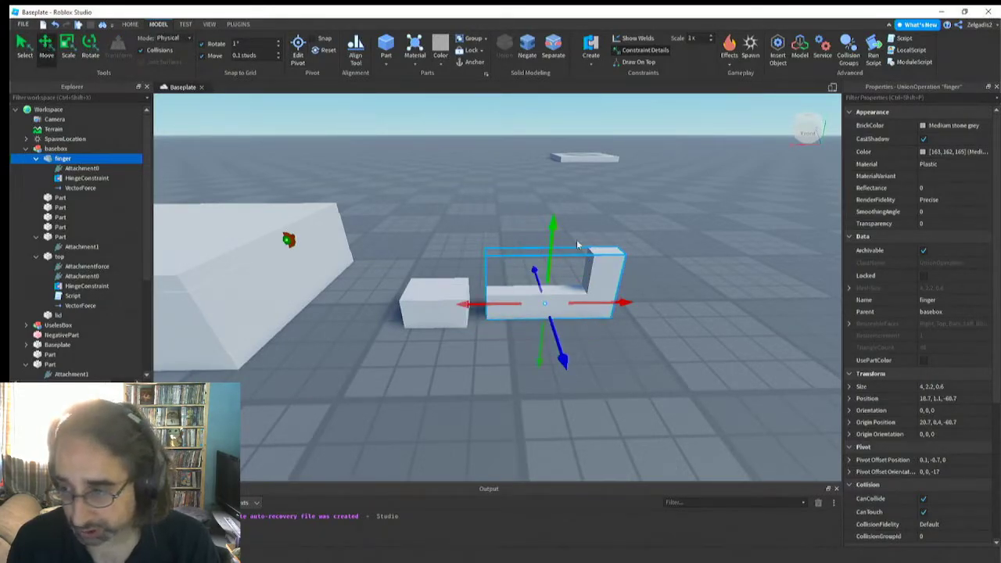
pyautogui.moveTo(550, 232); pyautogui.dragTo(385, 270)
pyautogui.moveTo(385, 270); pyautogui.dragTo(381, 271, button='right')
pyautogui.press('d')
pyautogui.press('a')
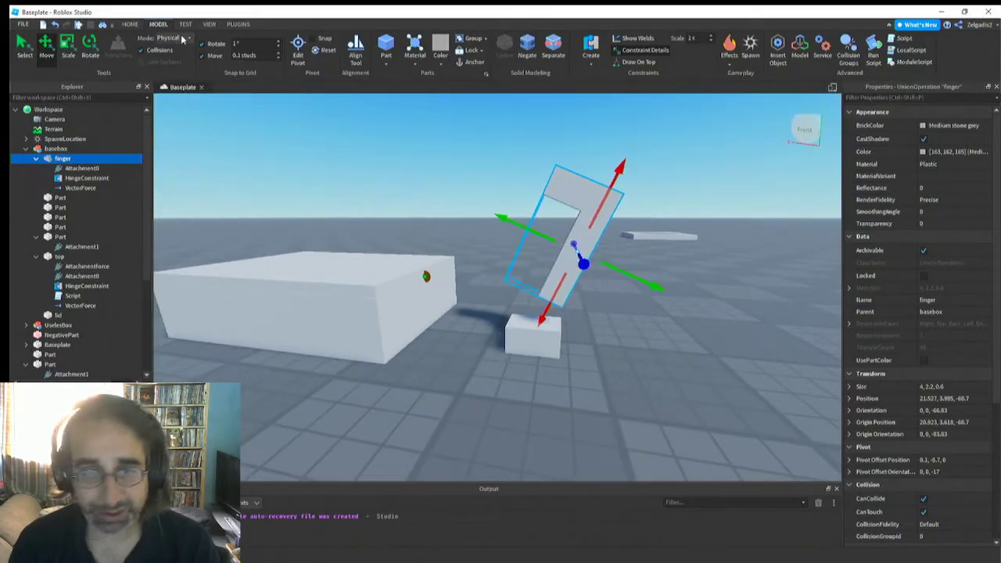
pyautogui.moveTo(616, 279); pyautogui.dragTo(646, 316)
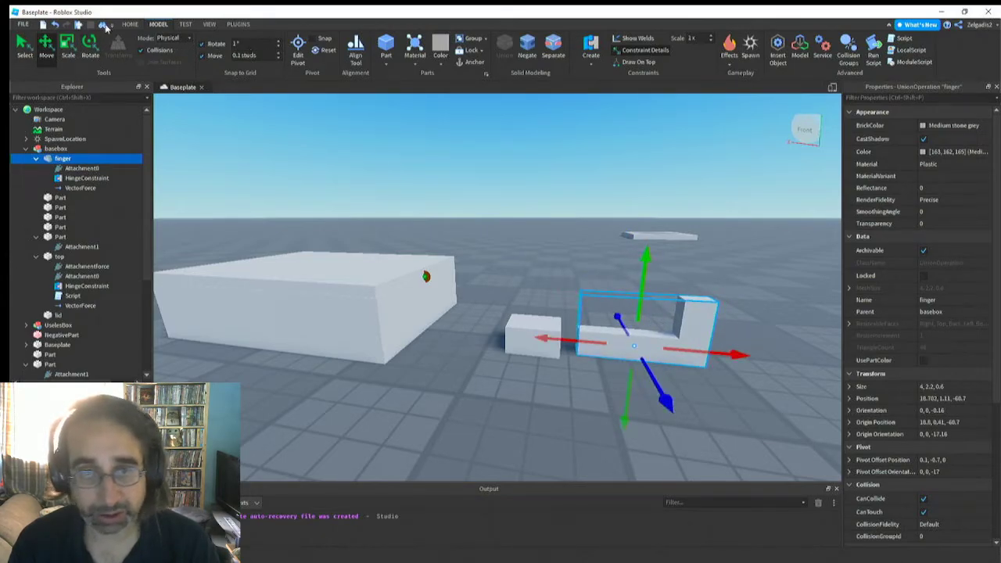
# Scale the finger down to 3, 1.467, 0.466 and swing it around the hinge block in Physical mode
pyautogui.click(68, 48)
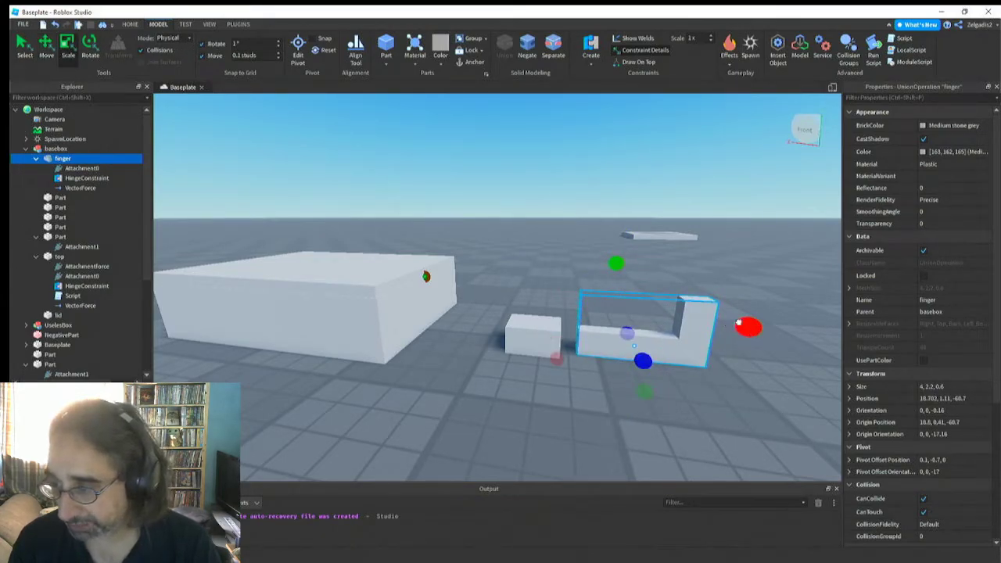
pyautogui.moveTo(738, 322); pyautogui.dragTo(704, 331)
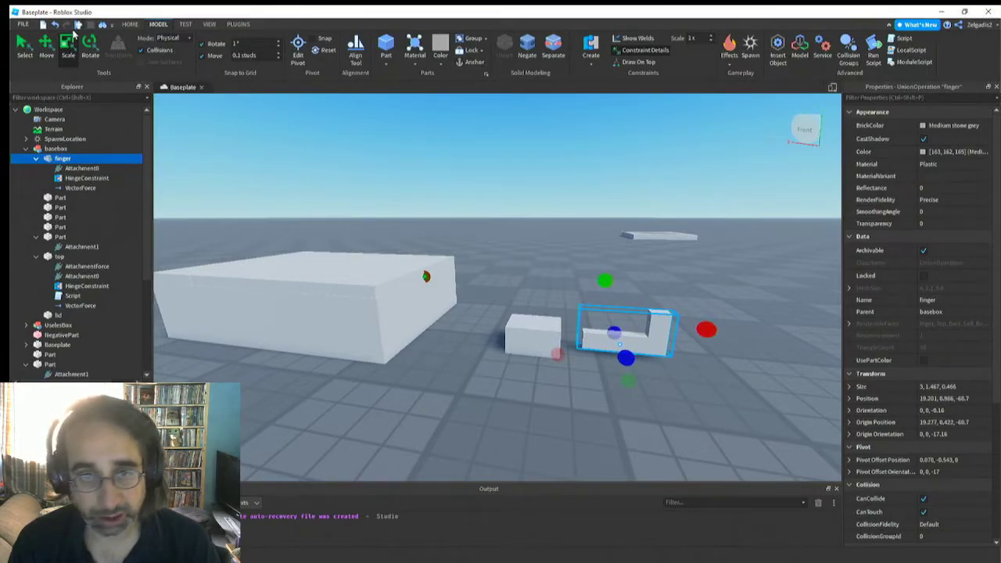
pyautogui.click(48, 47)
pyautogui.moveTo(623, 288); pyautogui.dragTo(557, 229)
pyautogui.moveTo(398, 210); pyautogui.dragTo(541, 274)
pyautogui.moveTo(580, 339); pyautogui.dragTo(539, 320, button='right')
# Set the force of the finger's VectorForce to 0, 11110, 0
pyautogui.click(78, 189)
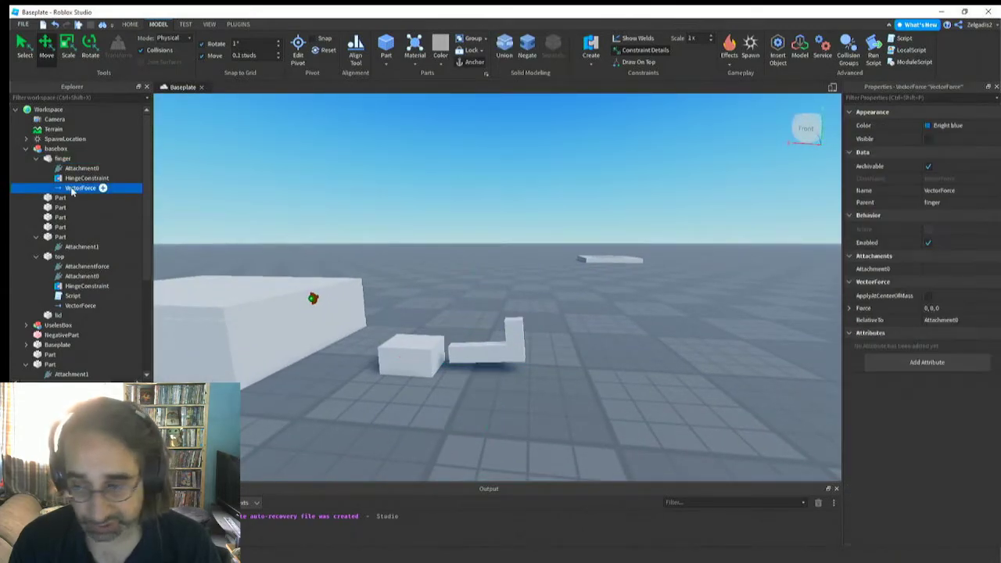
pyautogui.click(63, 158)
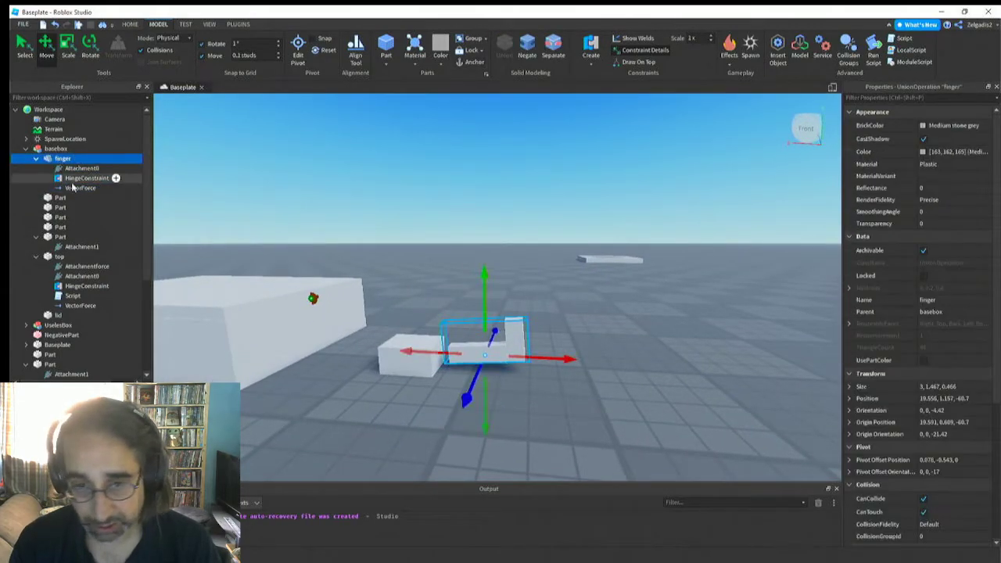
pyautogui.click(78, 187)
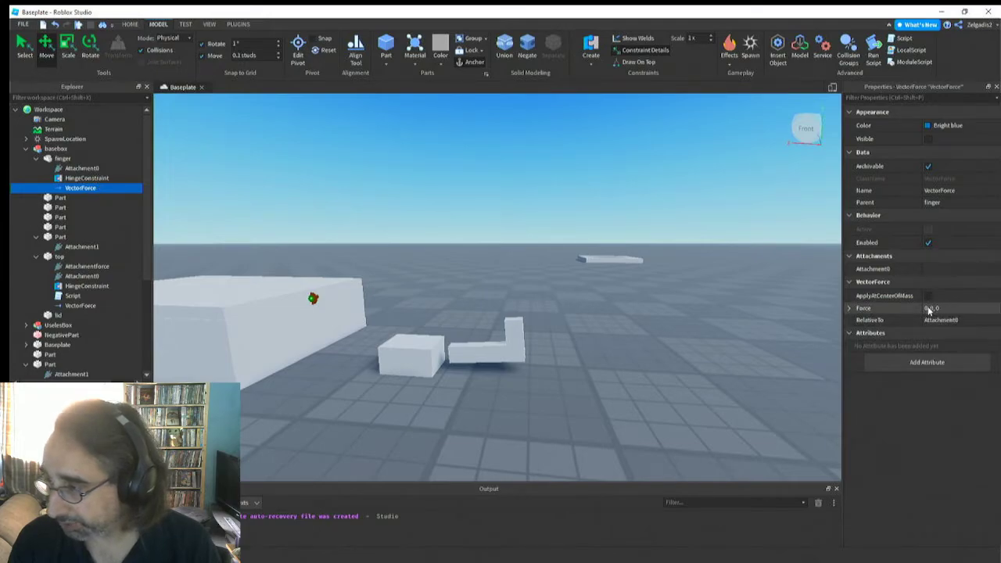
pyautogui.click(931, 309)
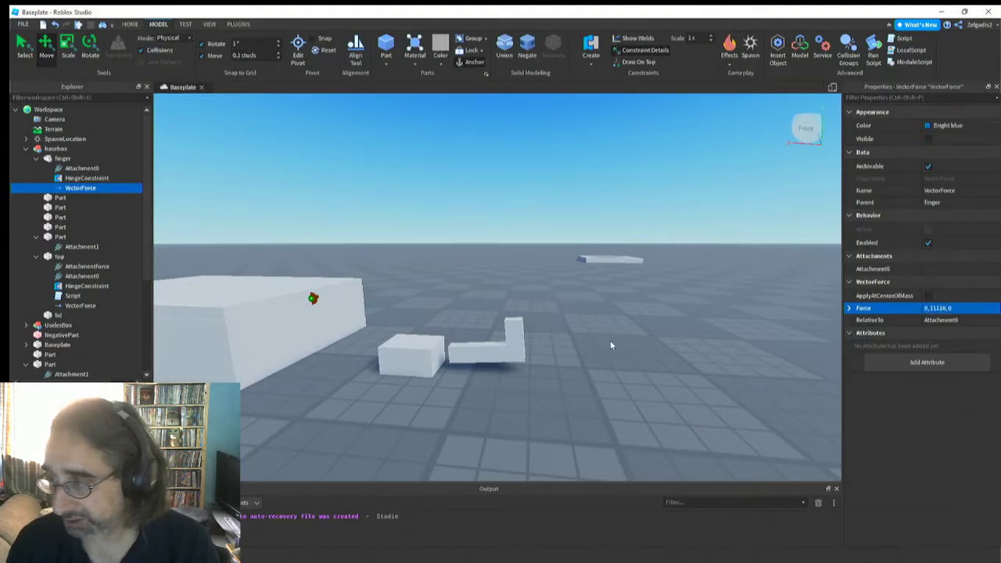
# Run the simulation to test the force on the resized finger, and stop it
pyautogui.click(183, 24)
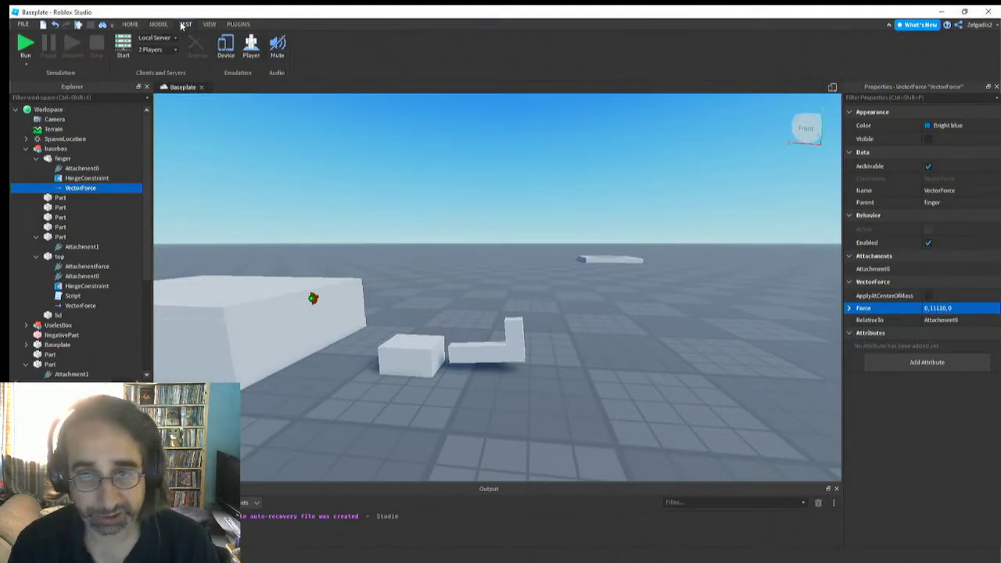
pyautogui.click(25, 53)
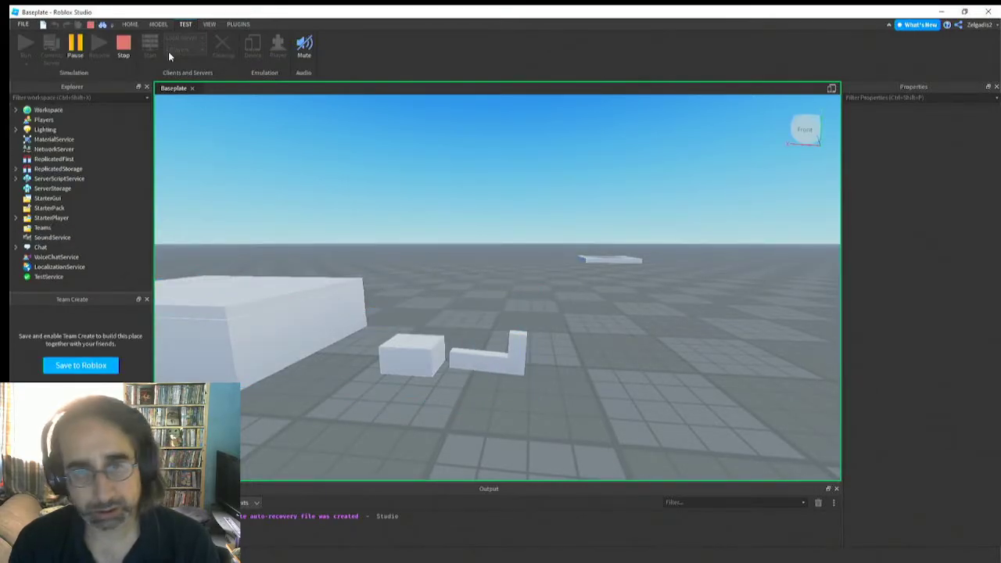
pyautogui.click(125, 47)
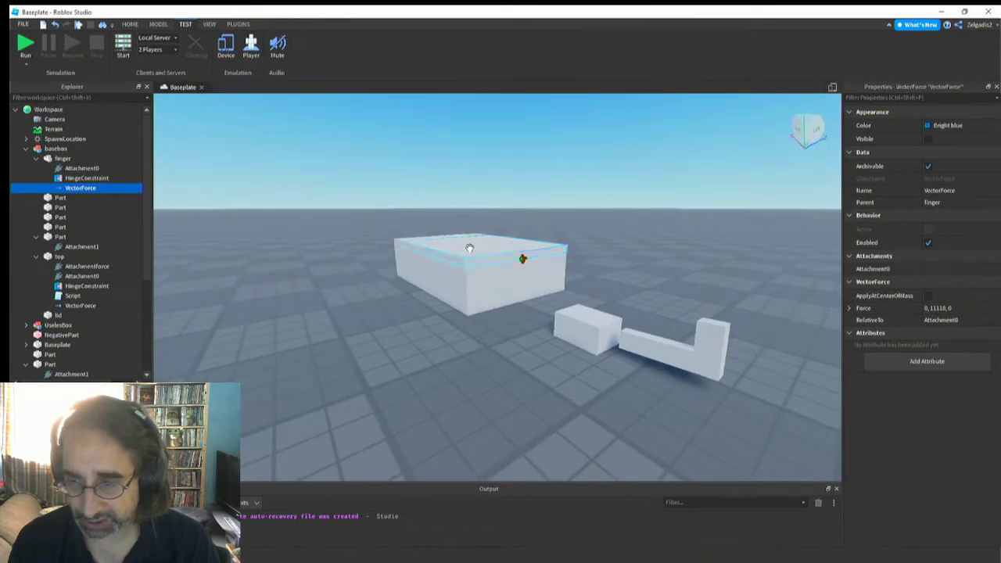
# Select the finger inside the basebox model and toggle its Anchored property
pyautogui.click(469, 248)
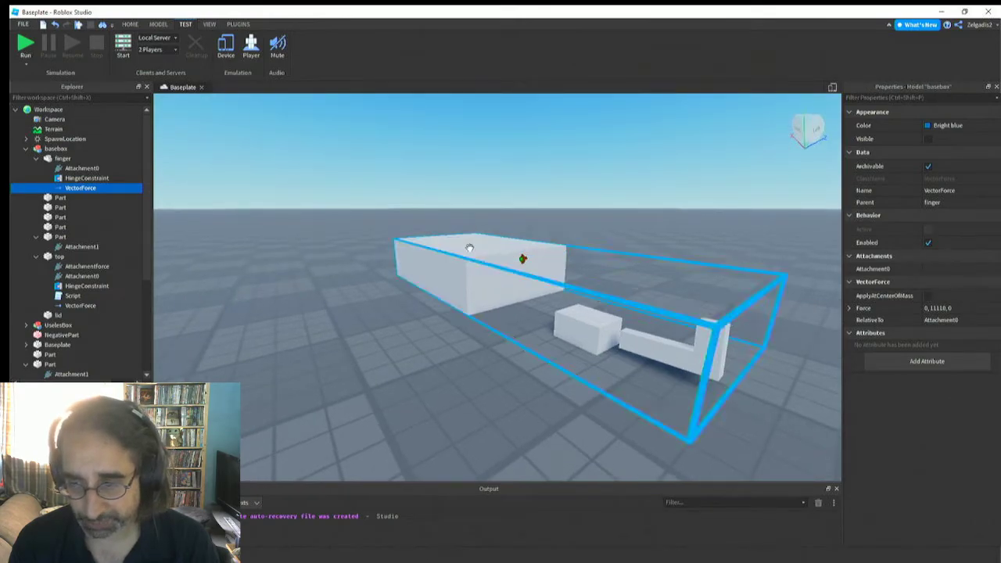
pyautogui.click(456, 351)
pyautogui.click(690, 352)
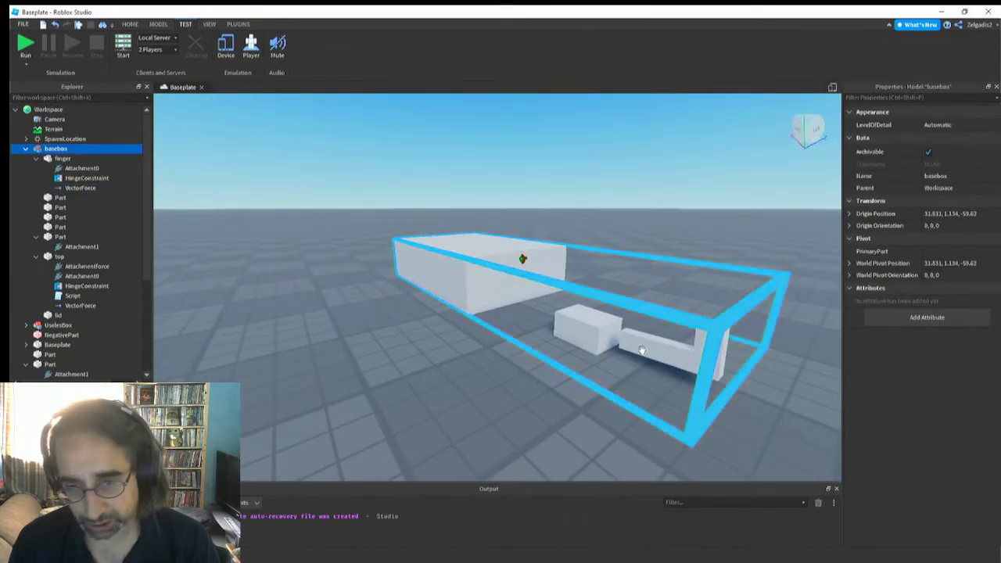
pyautogui.keyDown('alt'); pyautogui.click(648, 343); pyautogui.keyUp('alt')
pyautogui.moveTo(351, 403); pyautogui.dragTo(712, 417, button='right')
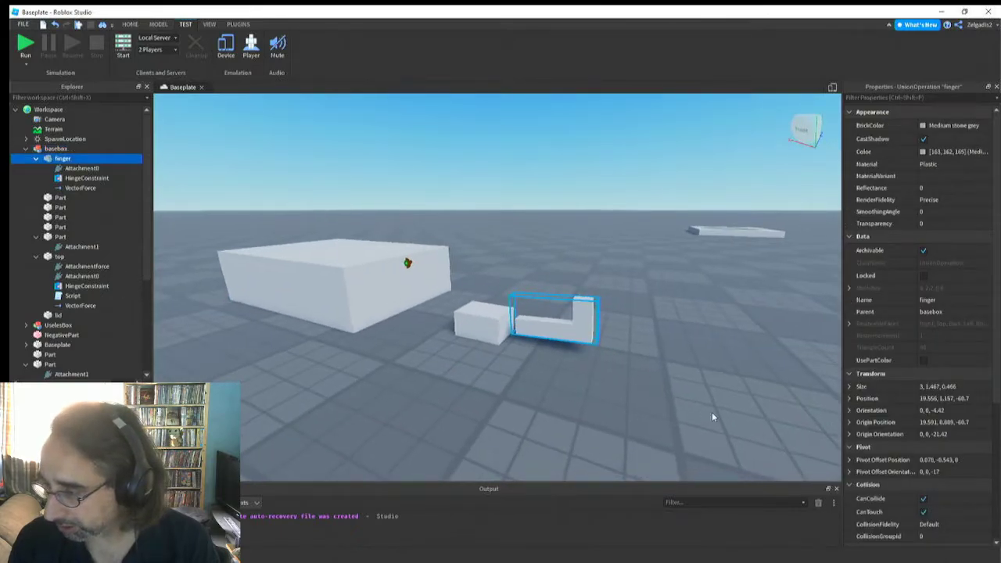
pyautogui.scroll(-2, 869, 412)
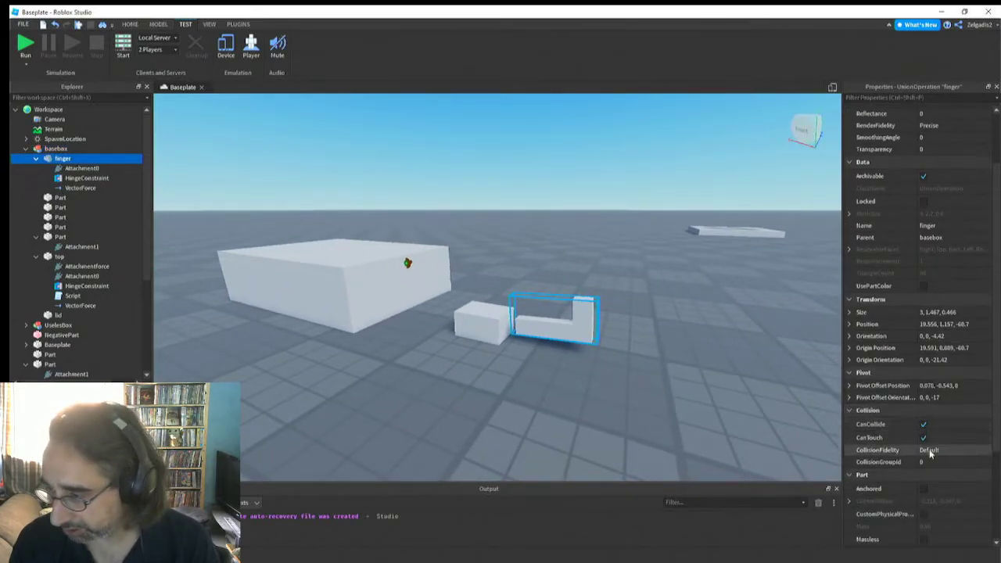
pyautogui.click(925, 491)
pyautogui.scroll(2, 925, 491)
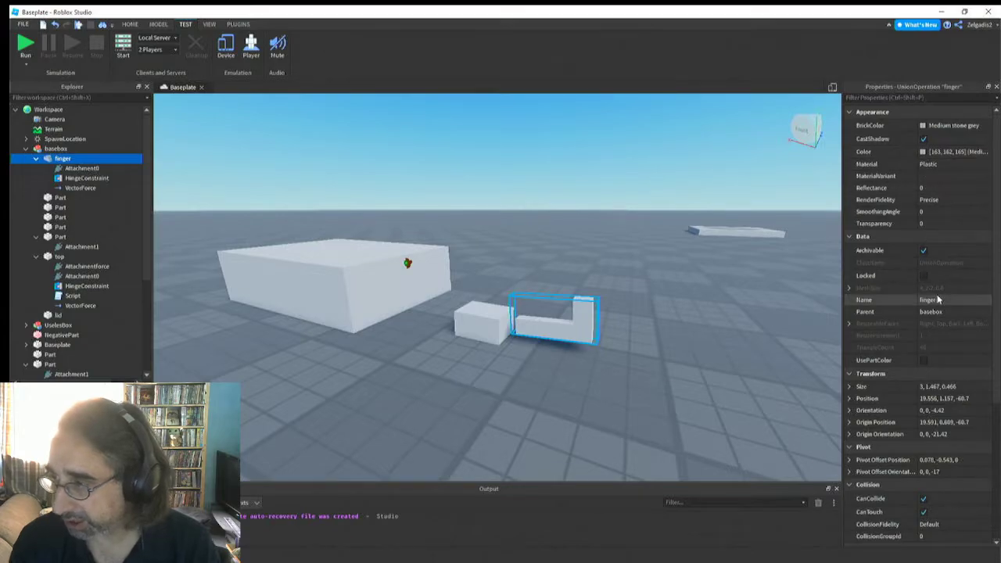
# Reset the force of the finger's VectorForce to 0, 0, 0
pyautogui.moveTo(476, 338); pyautogui.dragTo(476, 339, button='right')
pyautogui.scroll(-3, 430, 301)
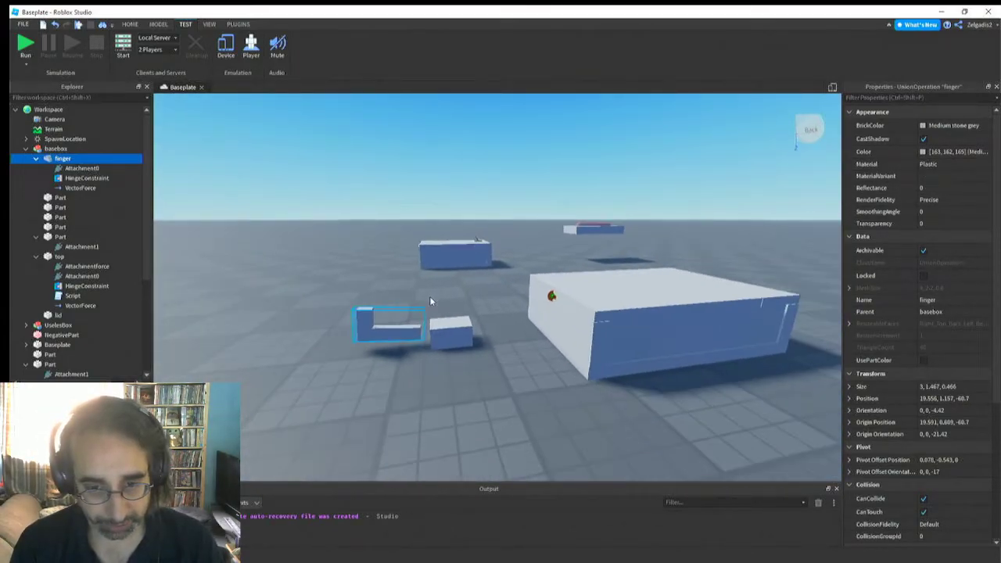
pyautogui.click(75, 188)
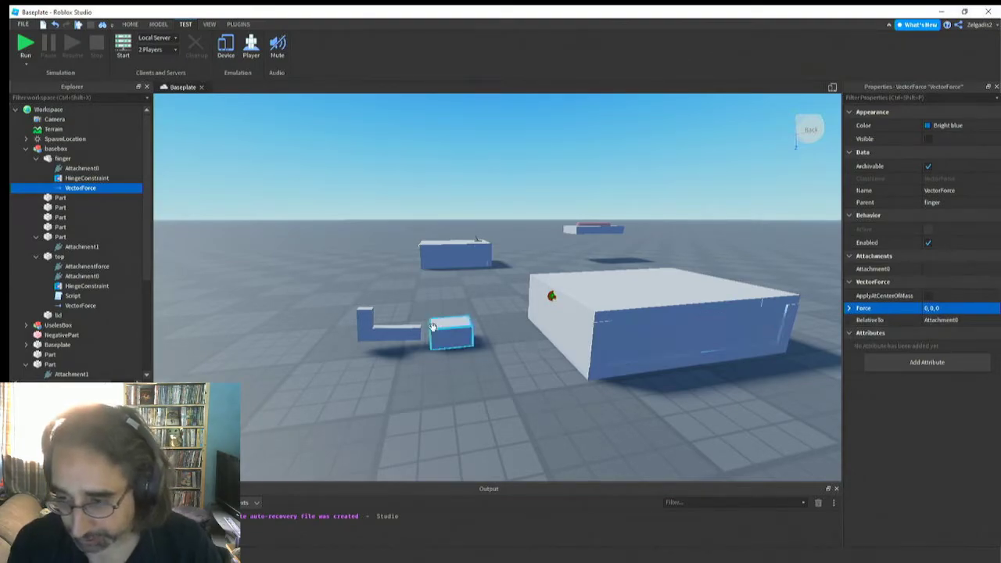
# Select the hinge block beside the finger and examine its properties and its placement relative to the finger
pyautogui.click(435, 328)
pyautogui.moveTo(453, 354); pyautogui.dragTo(447, 348, button='right')
pyautogui.scroll(3, 447, 351)
pyautogui.scroll(-3, 447, 352)
pyautogui.press('a')
pyautogui.press('w')
pyautogui.press('s')
pyautogui.press('d')
pyautogui.press('w')
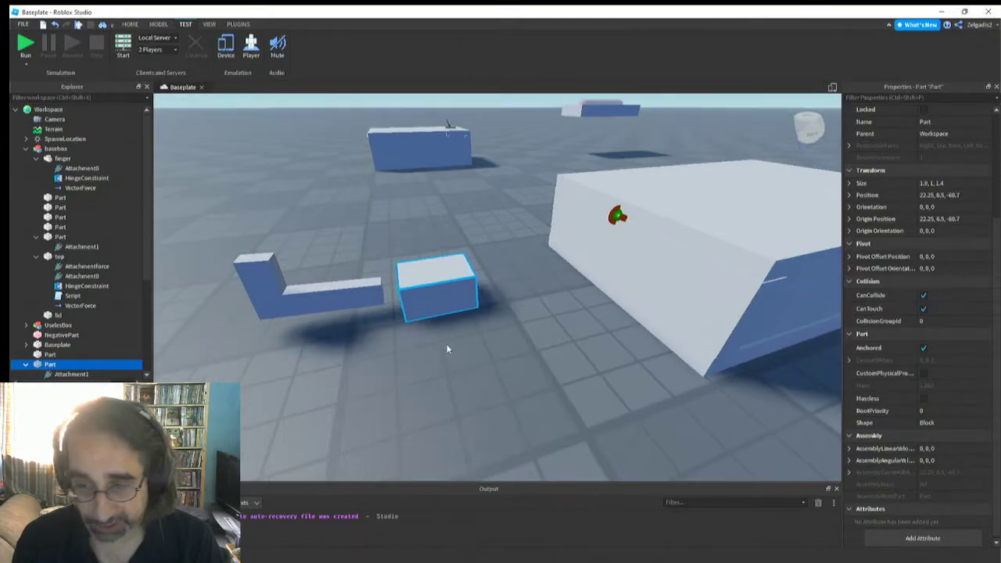
# Compare the finger's HingeConstraint and the hinge block with the box's hinge attachment and the top's Attachmentforce
pyautogui.click(349, 290)
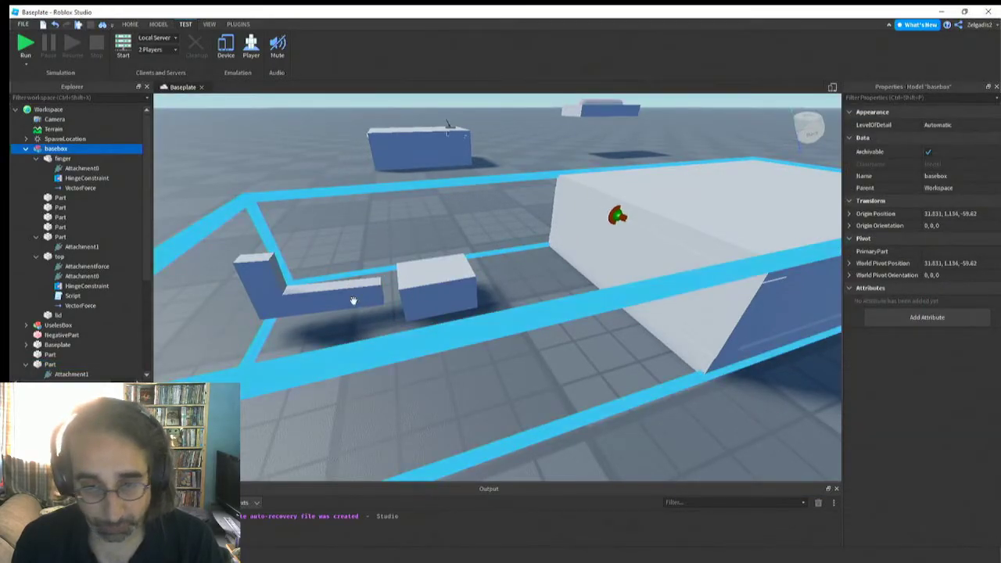
pyautogui.click(414, 280)
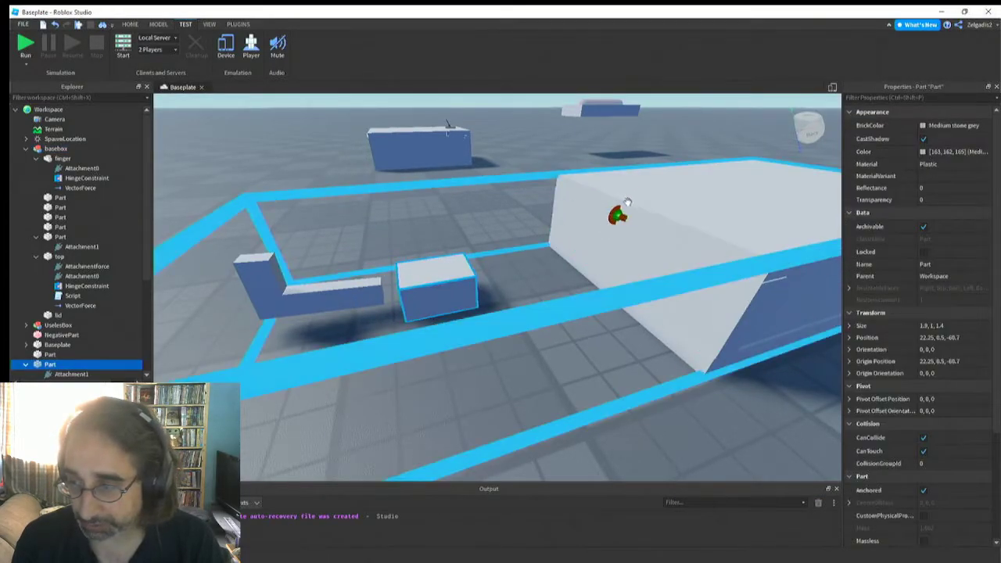
pyautogui.click(616, 215)
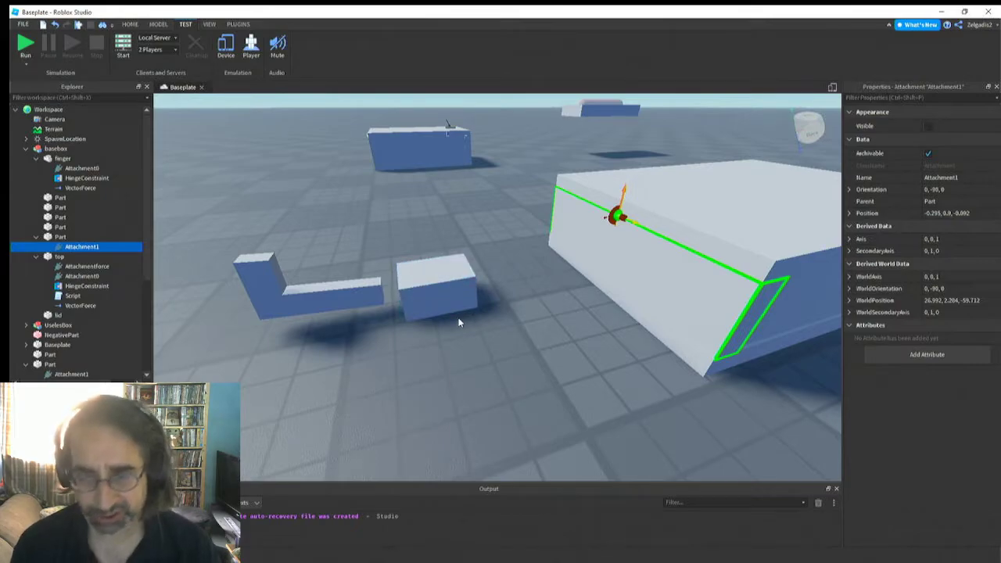
pyautogui.click(78, 179)
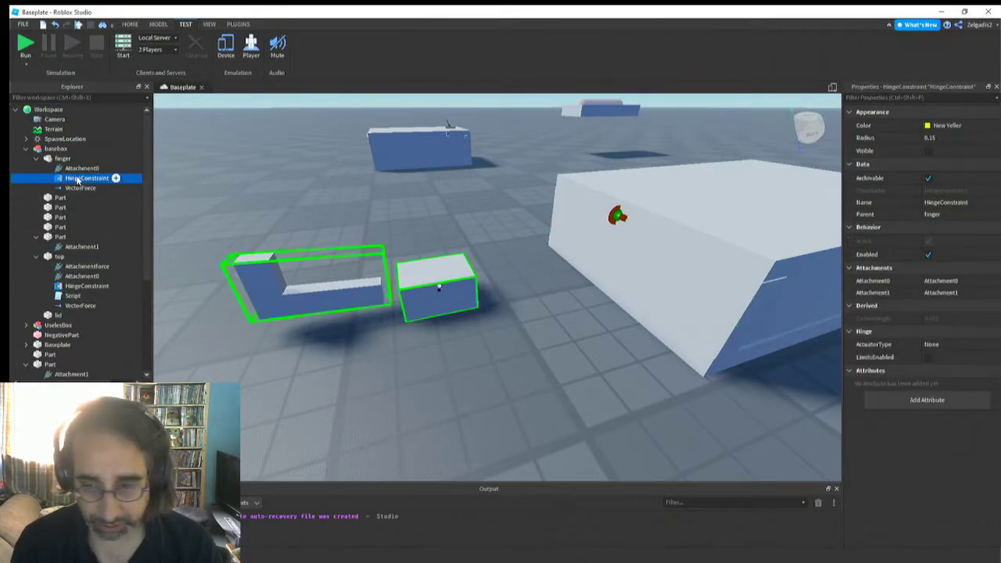
pyautogui.keyDown('shift'); pyautogui.click(81, 277); pyautogui.keyUp('shift')
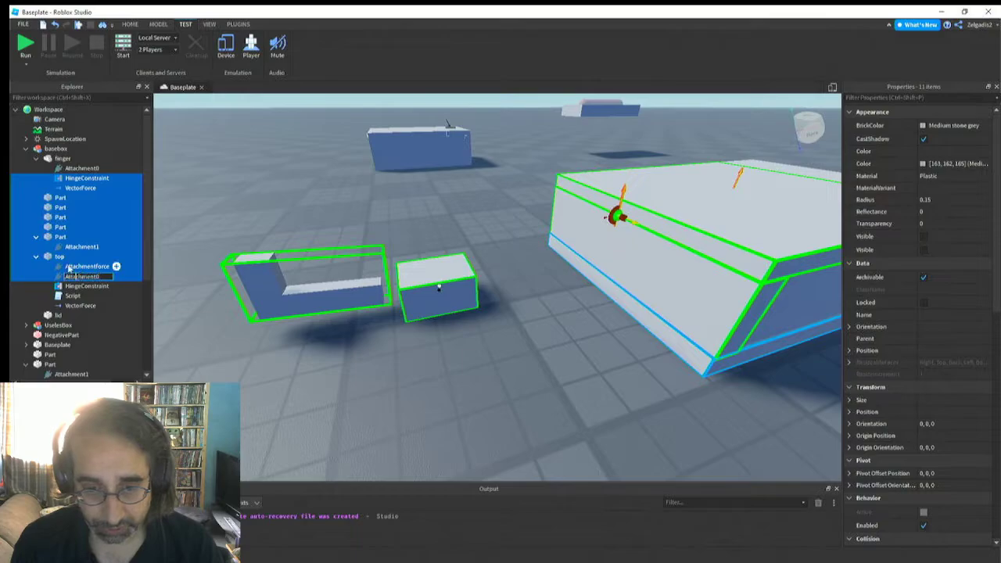
pyautogui.click(69, 267)
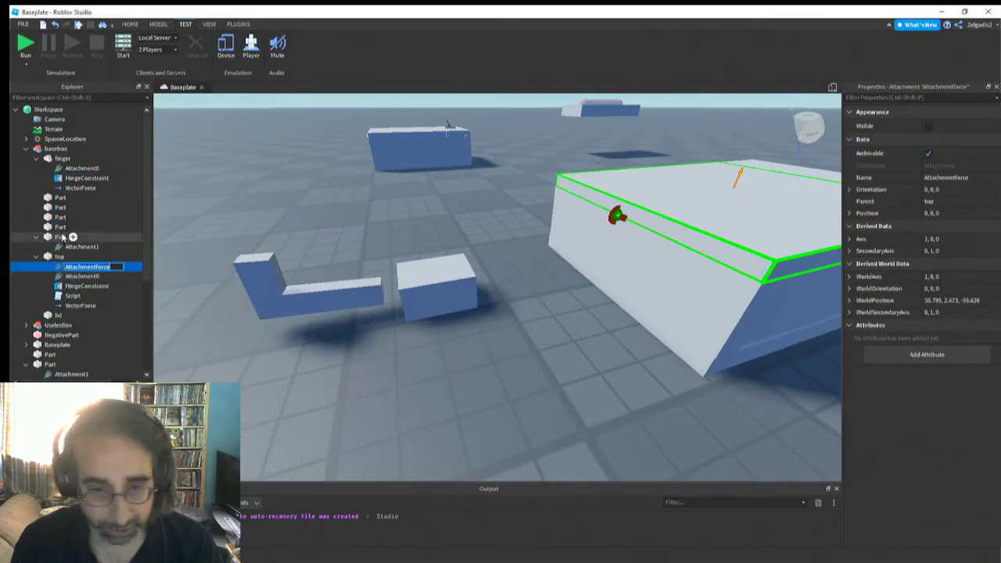
# Examine where the finger's Attachment0 and HingeConstraint sit relative to the hinge block
pyautogui.click(78, 246)
pyautogui.click(78, 168)
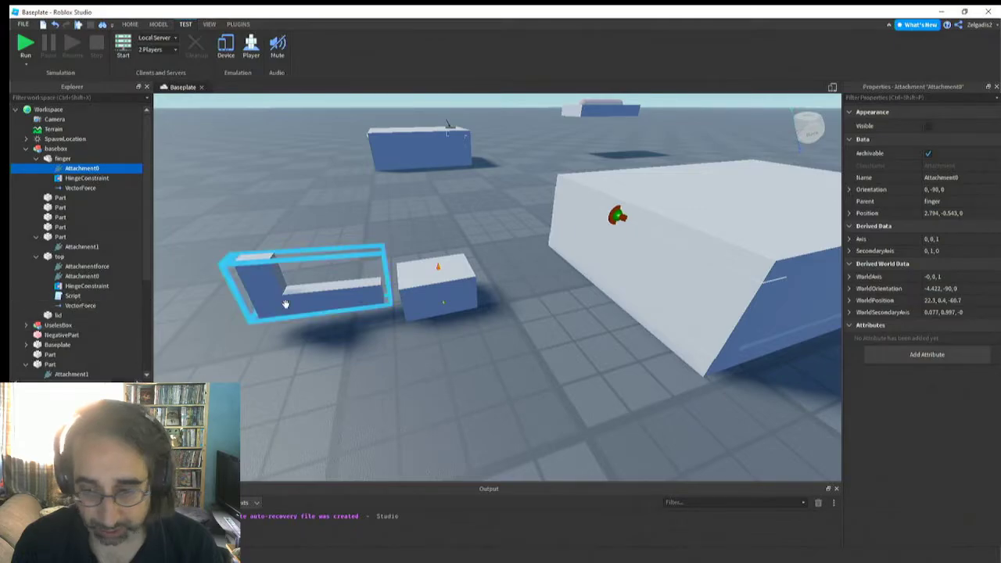
pyautogui.moveTo(345, 292); pyautogui.dragTo(339, 303, button='right')
pyautogui.scroll(3, 339, 299)
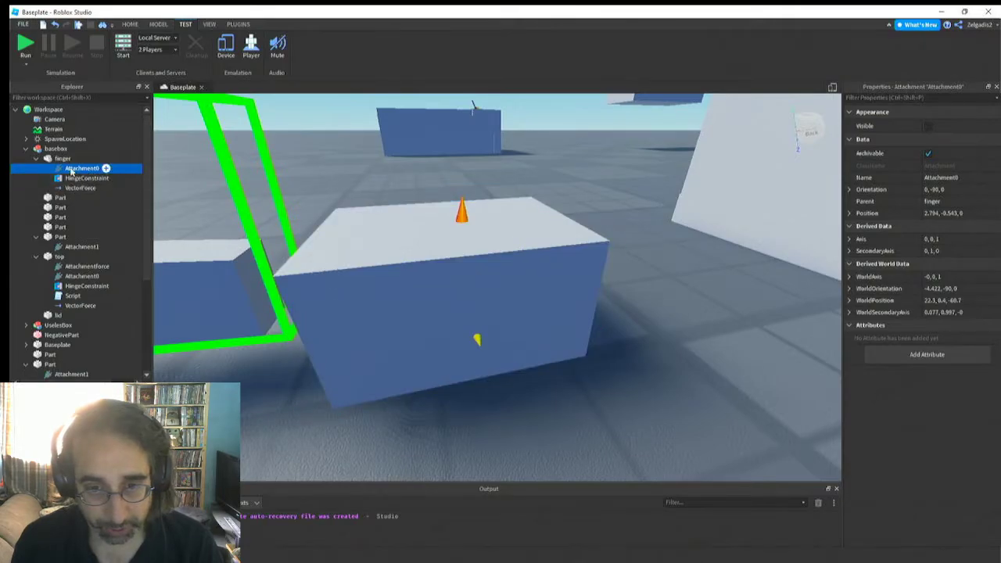
pyautogui.click(159, 25)
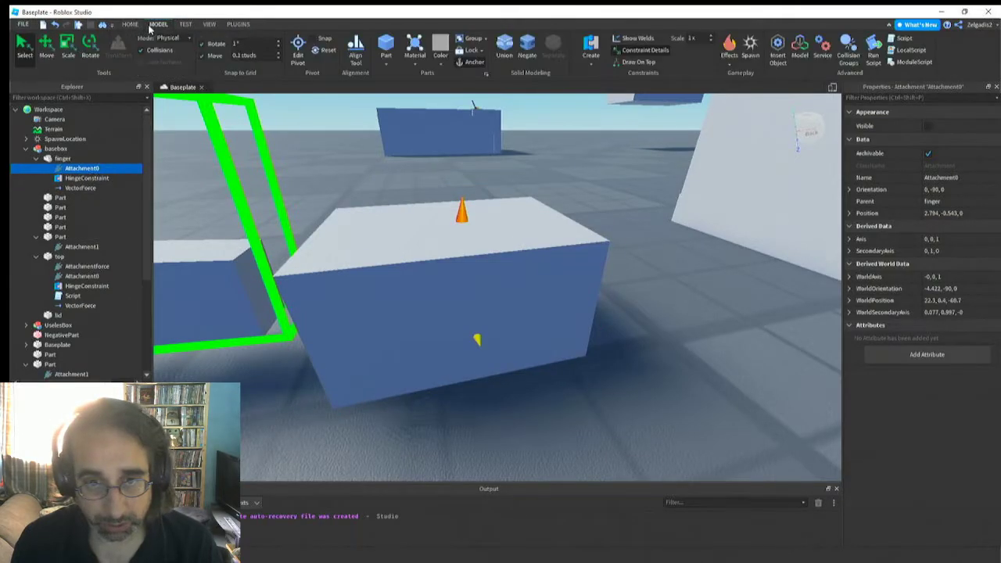
pyautogui.click(46, 49)
pyautogui.moveTo(454, 284); pyautogui.dragTo(434, 298, button='right')
pyautogui.press('a')
pyautogui.press('d')
pyautogui.press('w')
pyautogui.press('s')
pyautogui.click(433, 292)
pyautogui.scroll(2, 434, 298)
pyautogui.scroll(-5, 435, 297)
pyautogui.scroll(4, 435, 298)
pyautogui.scroll(-5, 435, 298)
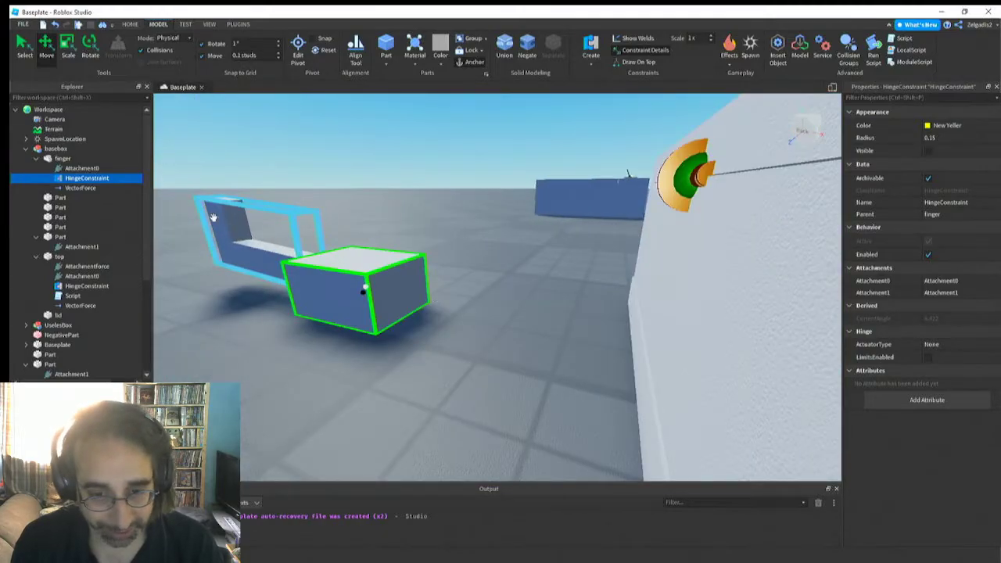
# Check the top's HingeConstraint and the pair of attachments that it joins on the box for comparison
pyautogui.click(86, 287)
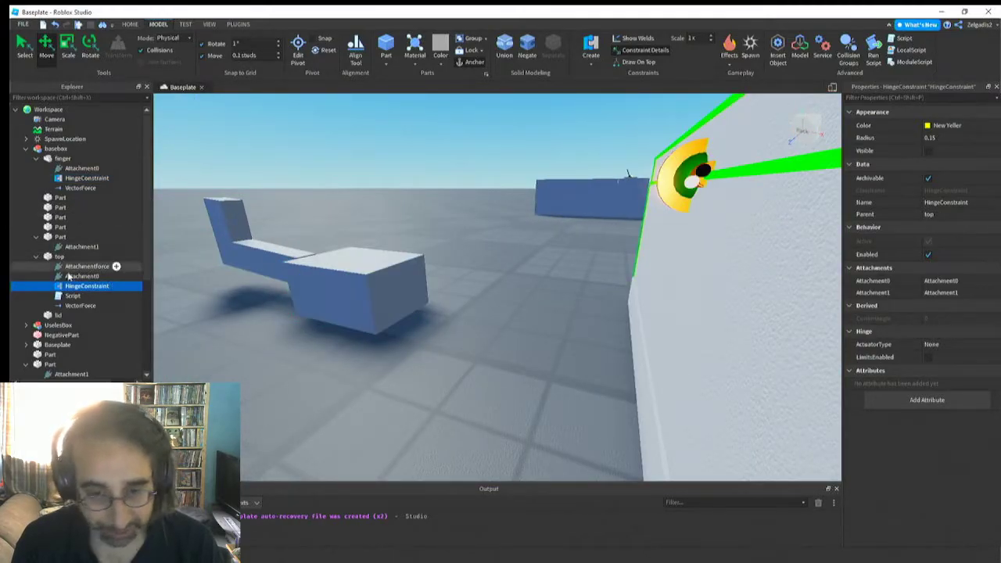
pyautogui.click(79, 247)
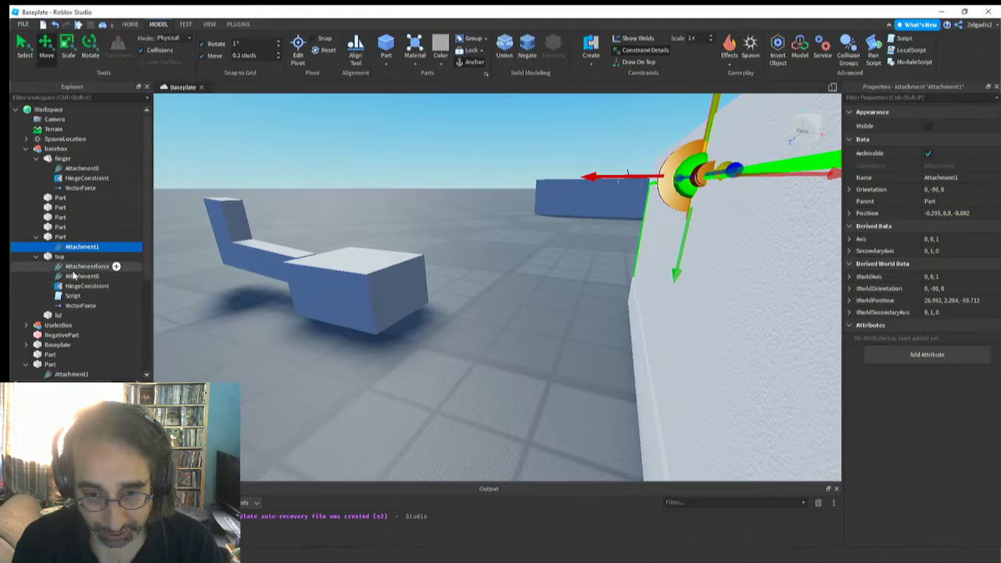
pyautogui.click(80, 276)
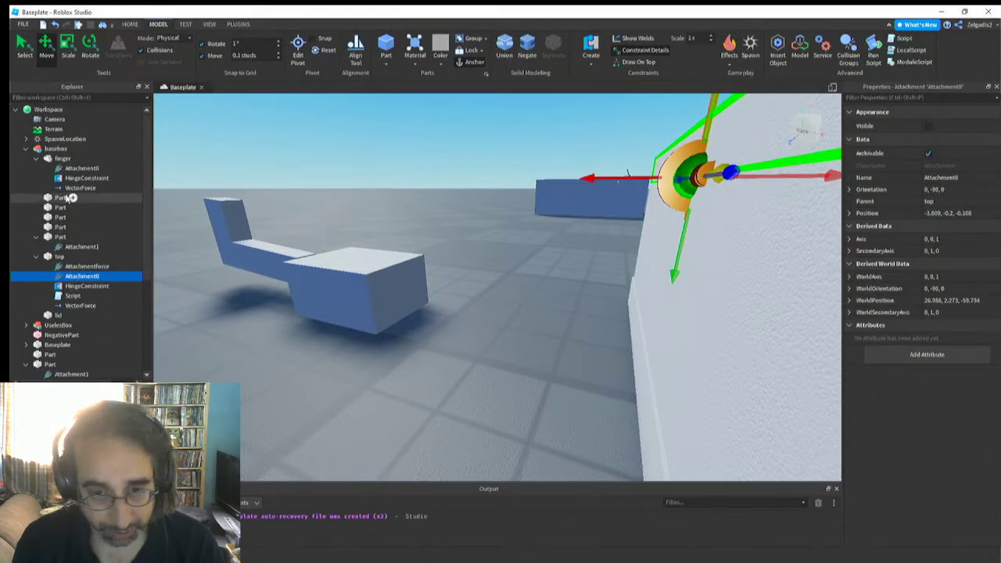
# Move the hinge block beside the finger into the basebox model and rename it basehinge
pyautogui.click(369, 291)
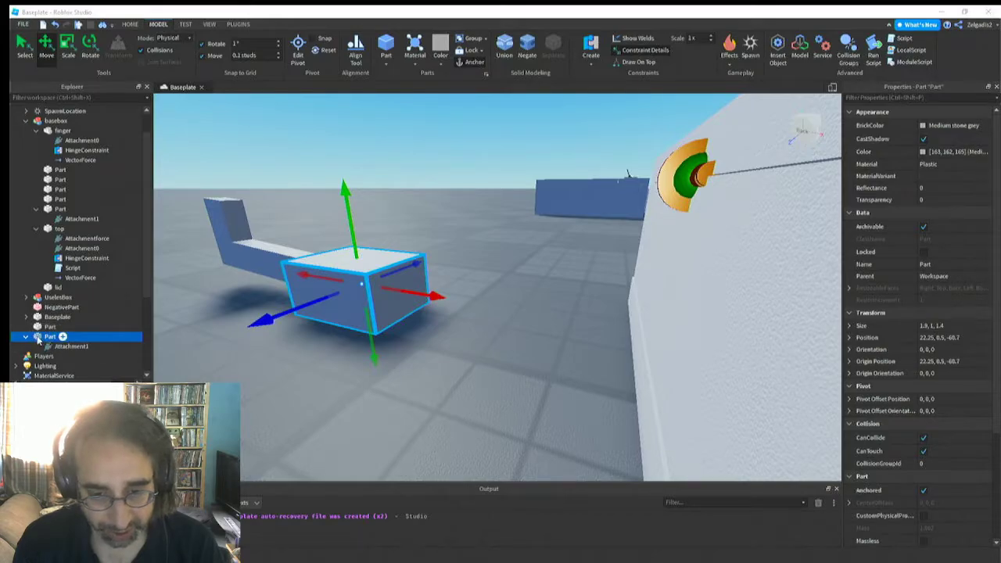
pyautogui.moveTo(37, 338); pyautogui.dragTo(62, 154)
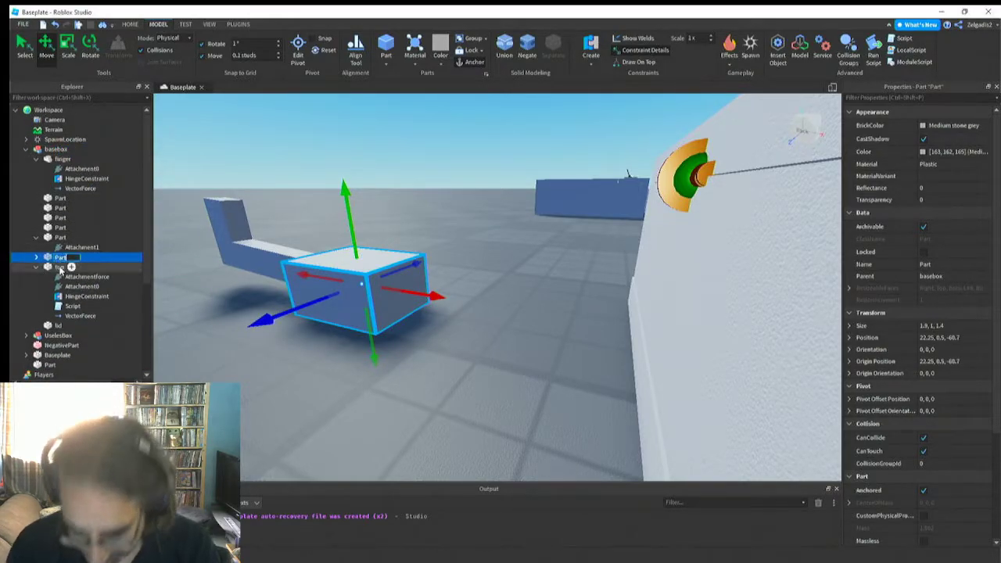
pyautogui.write('asehinge')
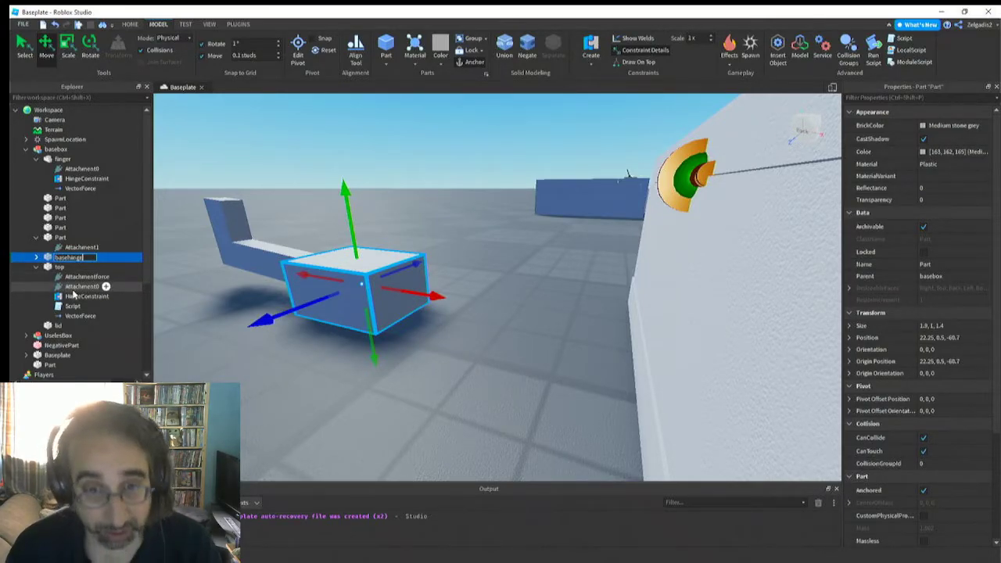
pyautogui.press('Return')
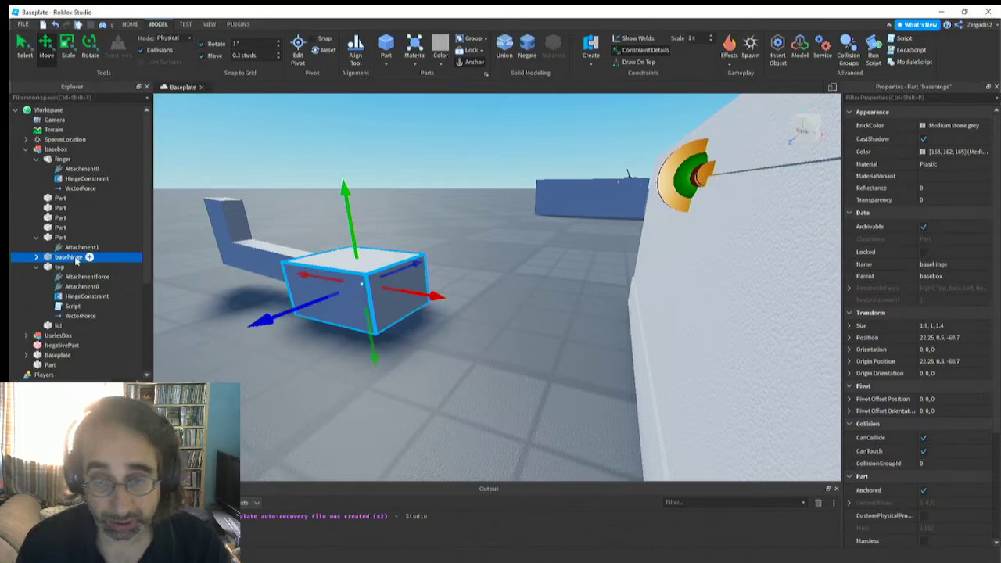
# Move basehinge's Attachment1 and the finger's Attachment0 together out of the block into the gap between the block and the finger
pyautogui.click(36, 256)
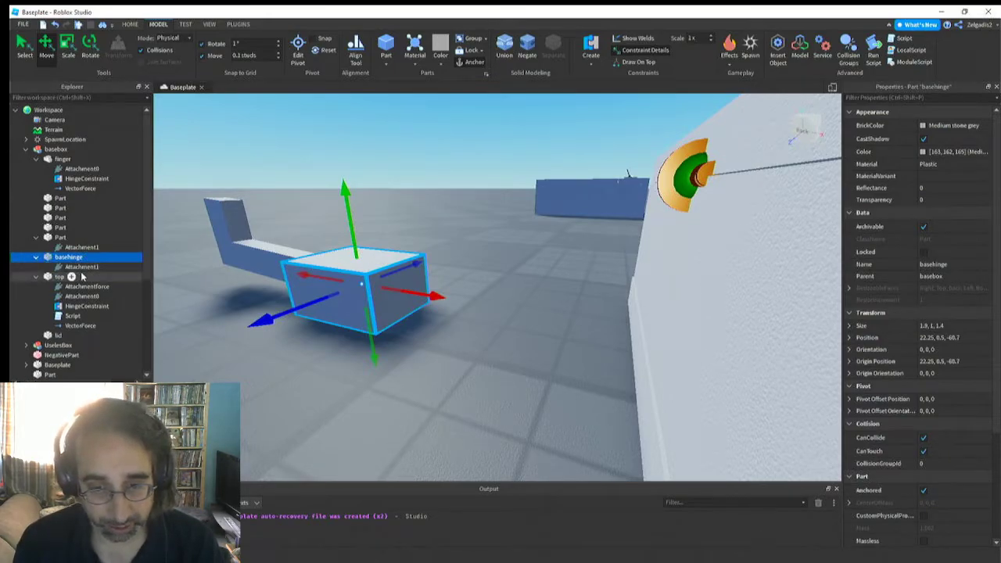
pyautogui.click(81, 267)
pyautogui.keyDown('ctrl'); pyautogui.click(83, 169); pyautogui.keyUp('ctrl')
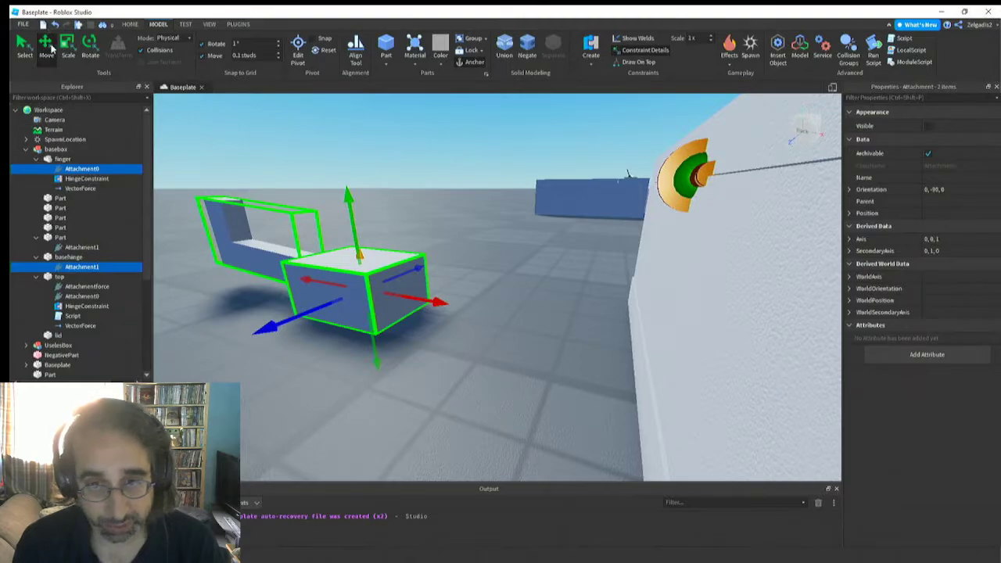
pyautogui.click(52, 48)
pyautogui.click(51, 48)
pyautogui.press('a')
pyautogui.moveTo(433, 281); pyautogui.dragTo(435, 288, button='right')
pyautogui.press('d')
pyautogui.scroll(-3, 436, 287)
pyautogui.scroll(3, 434, 288)
pyautogui.moveTo(432, 291); pyautogui.dragTo(352, 292)
pyautogui.press('a')
pyautogui.moveTo(352, 300); pyautogui.dragTo(352, 300, button='right')
pyautogui.press('d')
pyautogui.press('s')
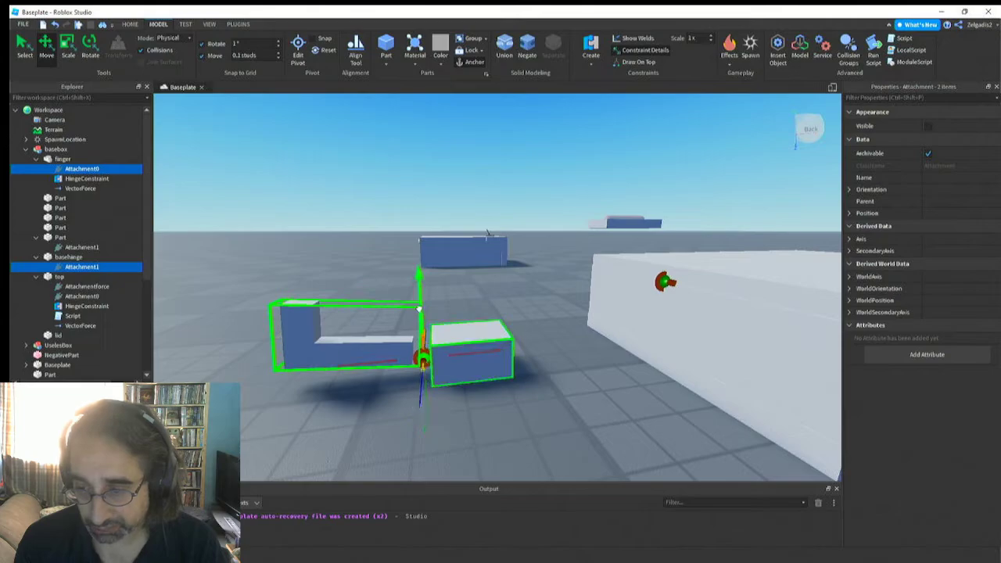
pyautogui.press('a')
pyautogui.press('s')
pyautogui.moveTo(416, 402); pyautogui.dragTo(416, 404, button='right')
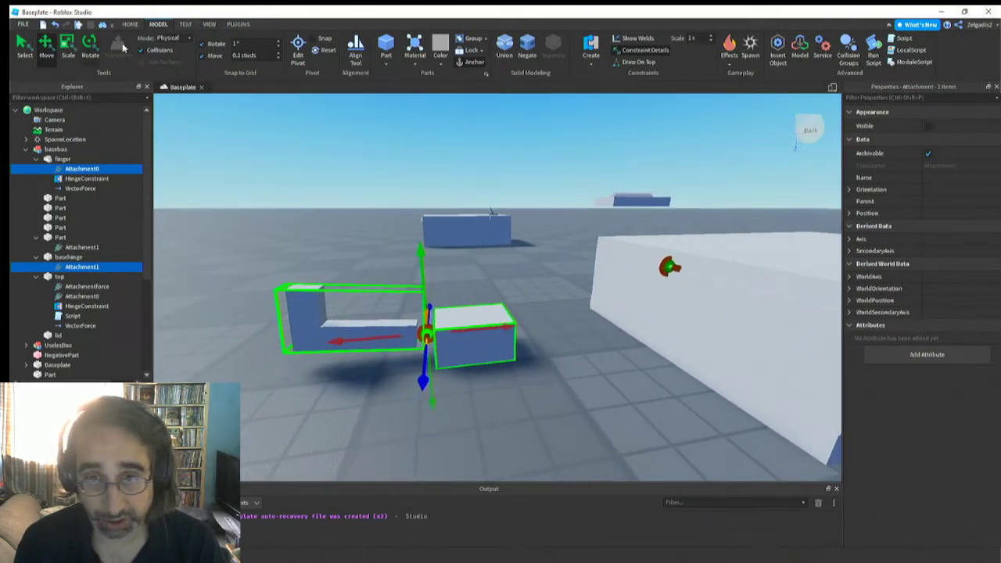
# Run the simulation and inspect the finger's VectorForce in the basebox model
pyautogui.click(185, 24)
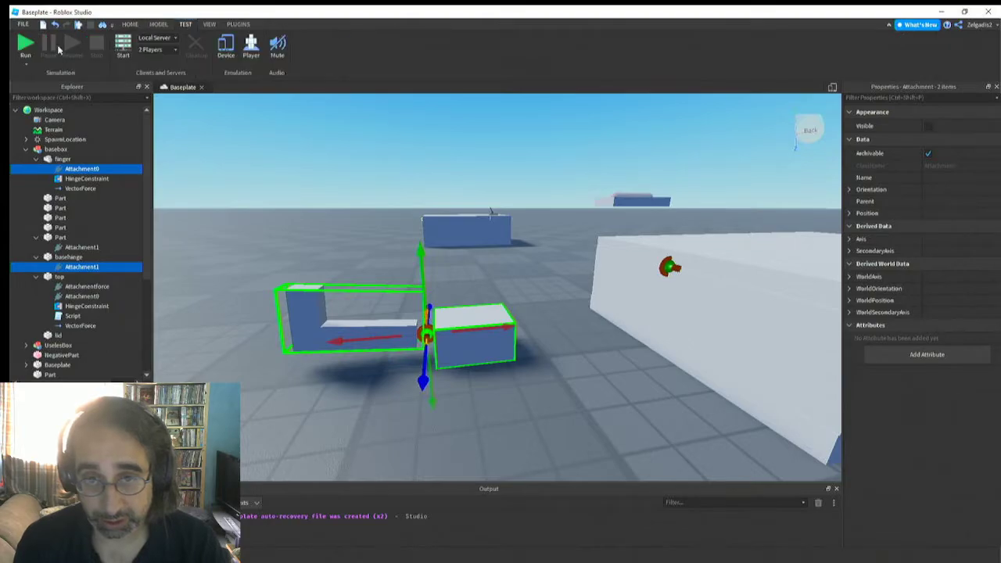
pyautogui.click(26, 50)
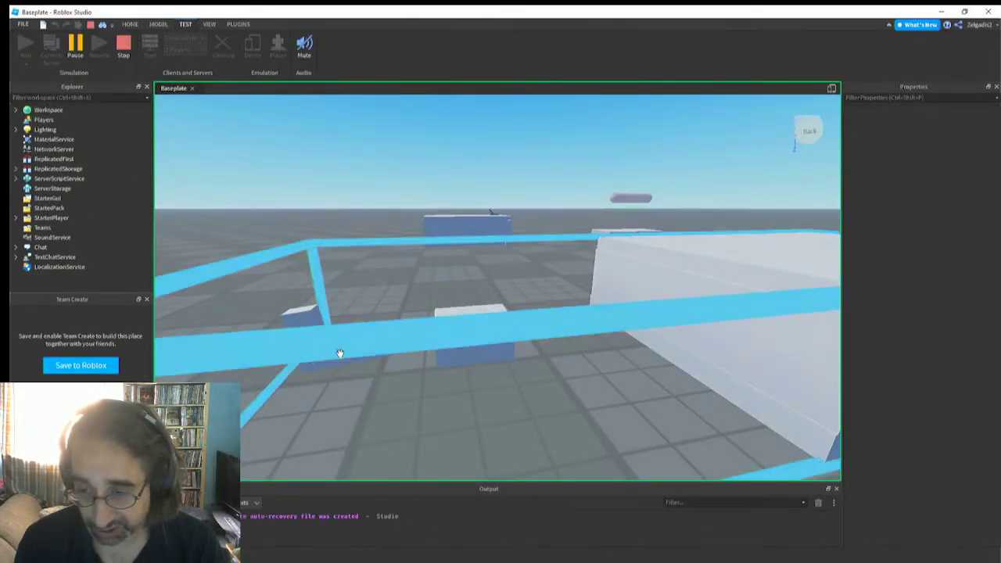
pyautogui.click(319, 317)
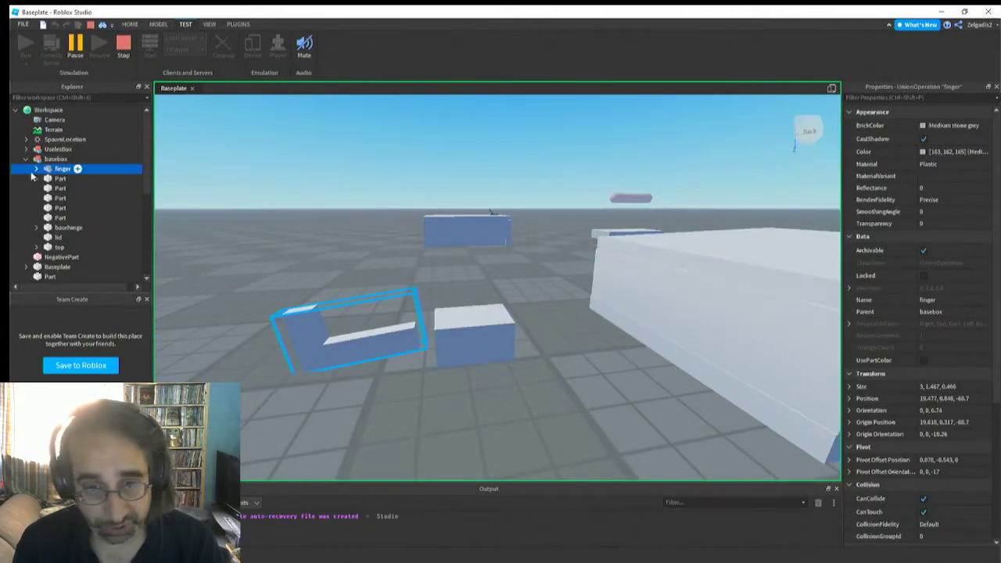
pyautogui.click(36, 169)
pyautogui.click(78, 199)
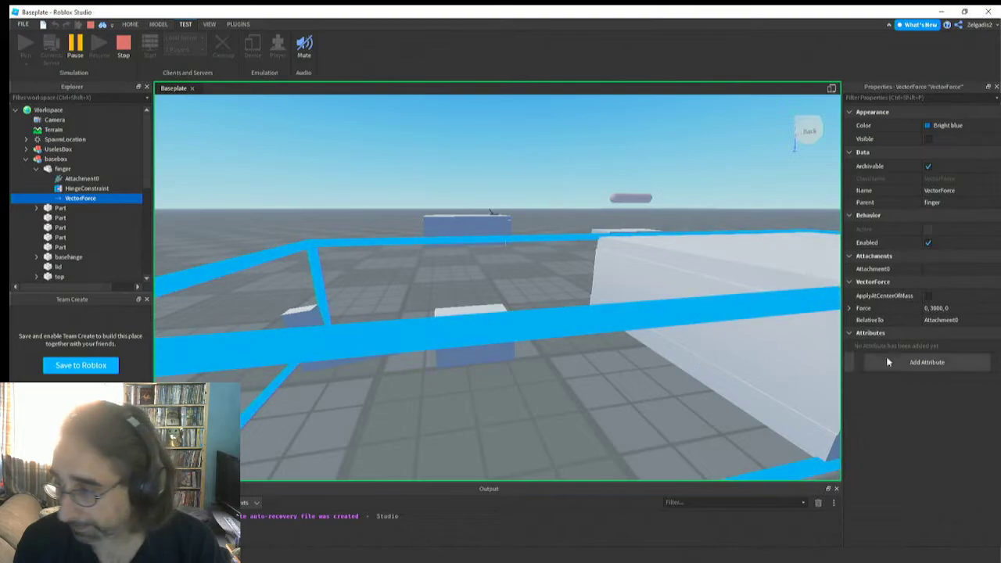
# Set the force of the finger's VectorForce to 0, 0, 0 in the running simulation
pyautogui.click(932, 310)
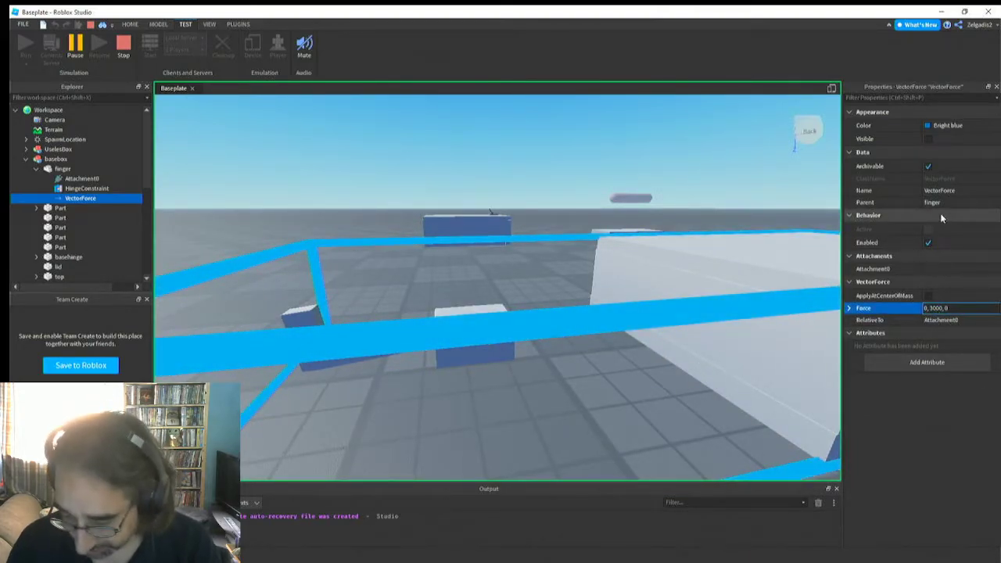
pyautogui.write('000000000')
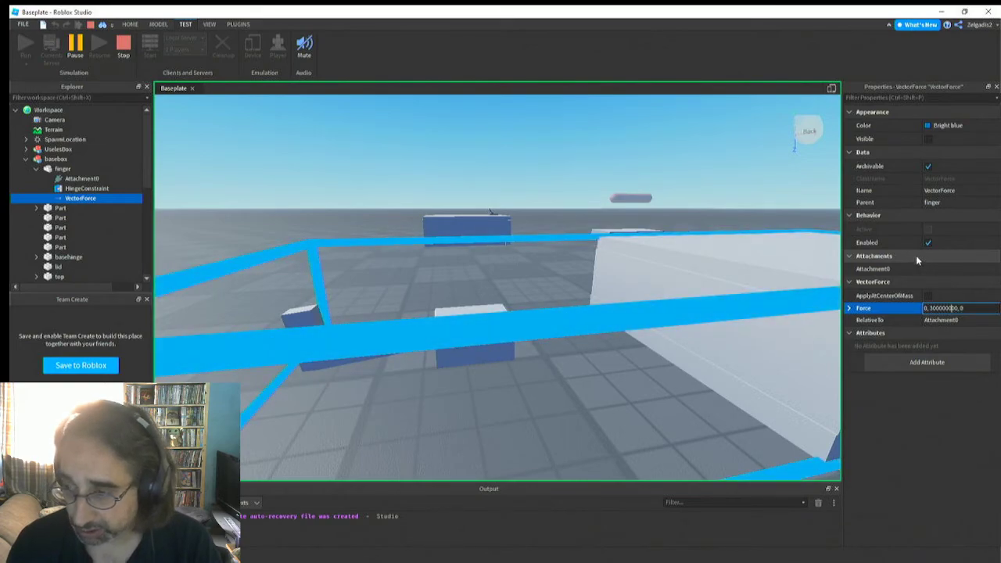
pyautogui.write('0000')
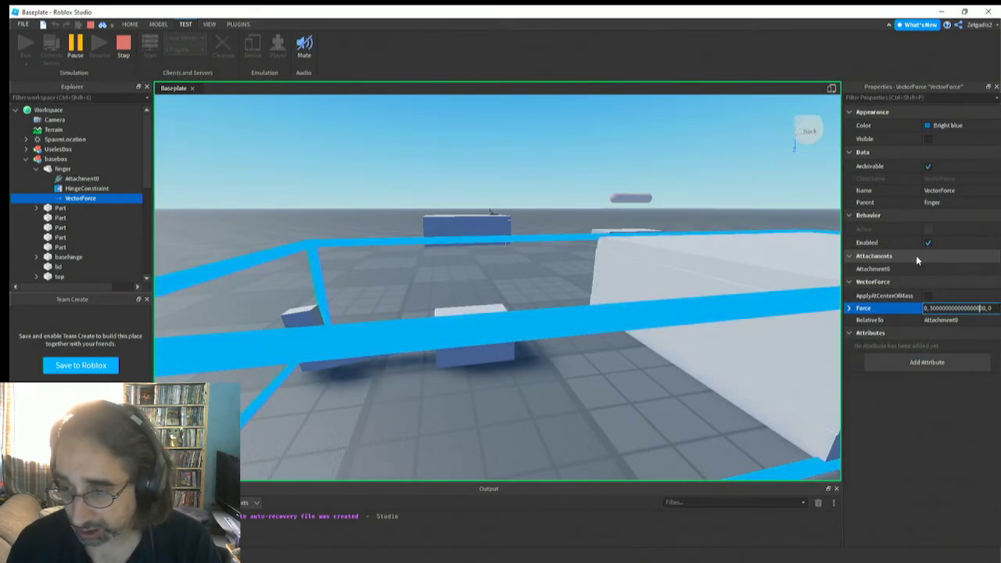
pyautogui.press('BackSpace')
pyautogui.press('BackSpace')
pyautogui.press('BackSpace')
pyautogui.press('BackSpace')
pyautogui.press('BackSpace')
pyautogui.press('BackSpace')
pyautogui.press('BackSpace')
pyautogui.press('BackSpace')
pyautogui.press('BackSpace')
pyautogui.press('BackSpace')
pyautogui.press('BackSpace')
pyautogui.press('BackSpace')
pyautogui.press('BackSpace')
pyautogui.press('BackSpace')
pyautogui.press('BackSpace')
pyautogui.press('BackSpace')
pyautogui.press('BackSpace')
pyautogui.press('BackSpace')
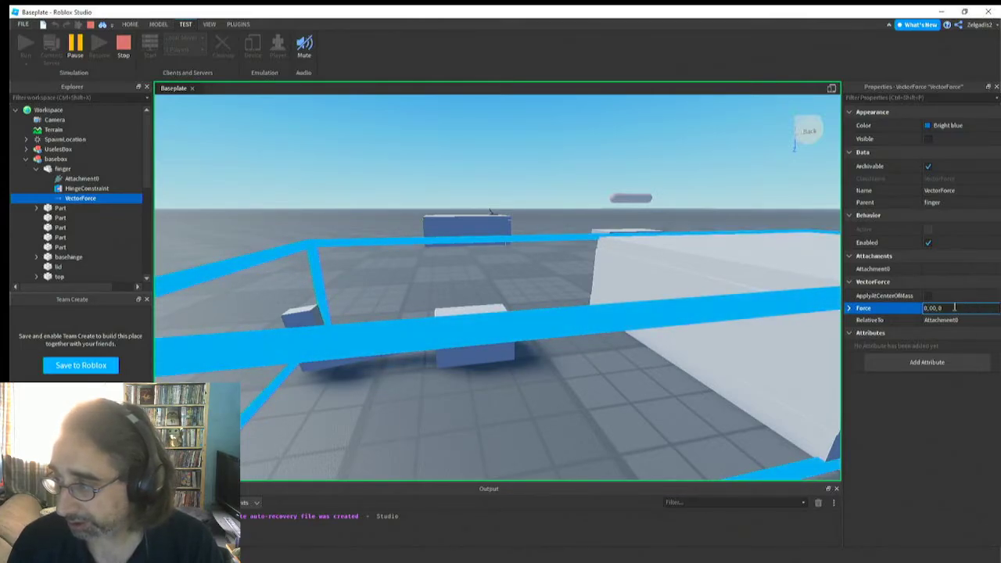
pyautogui.press('Delete')
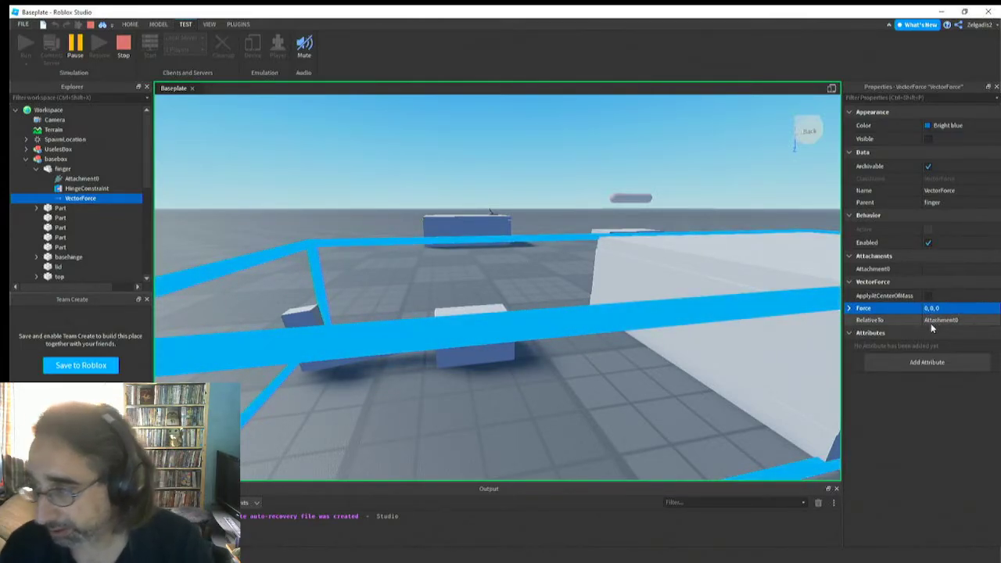
# Check how the finger rests beside the hinge block, and end the simulation
pyautogui.click(362, 349)
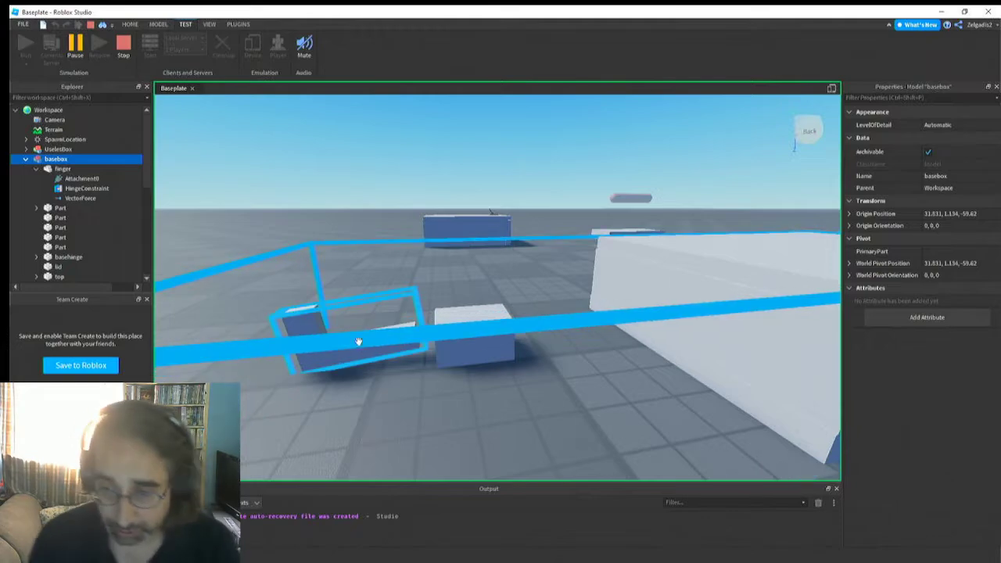
pyautogui.click(353, 338)
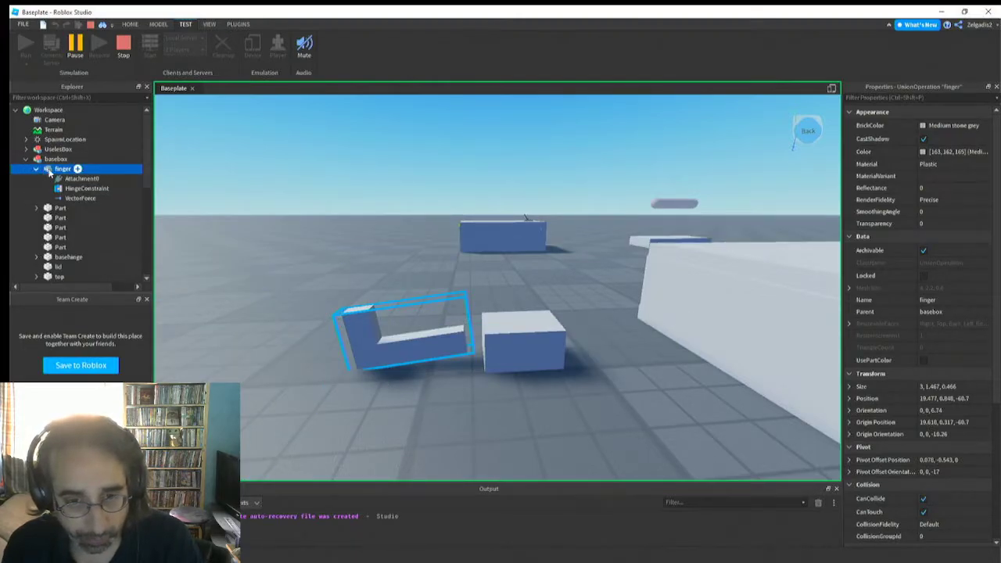
pyautogui.click(124, 47)
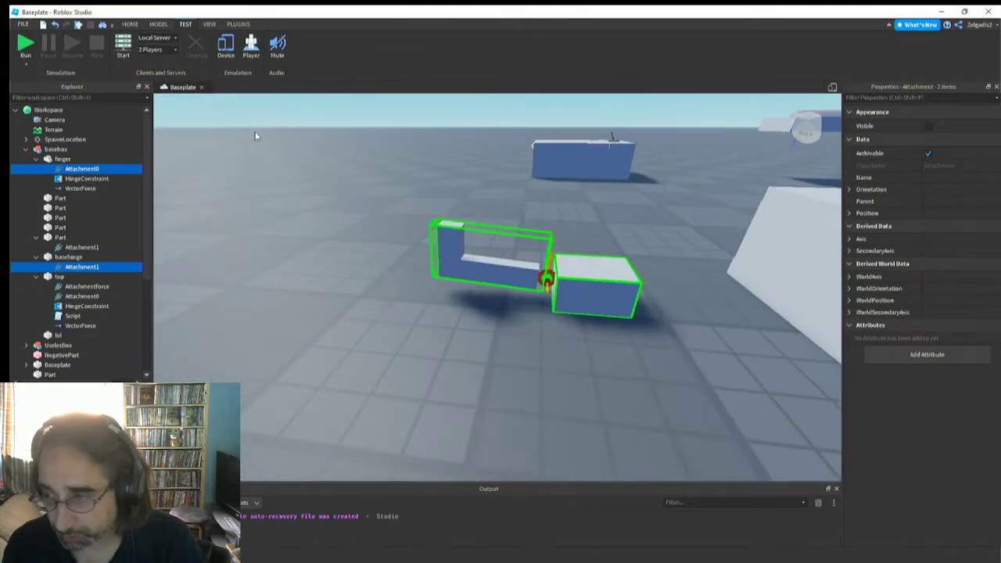
# Swing the finger slightly downward about its hinge with the Move tool, to an orientation of 0, 0, -1.85
pyautogui.moveTo(255, 136); pyautogui.dragTo(256, 136, button='right')
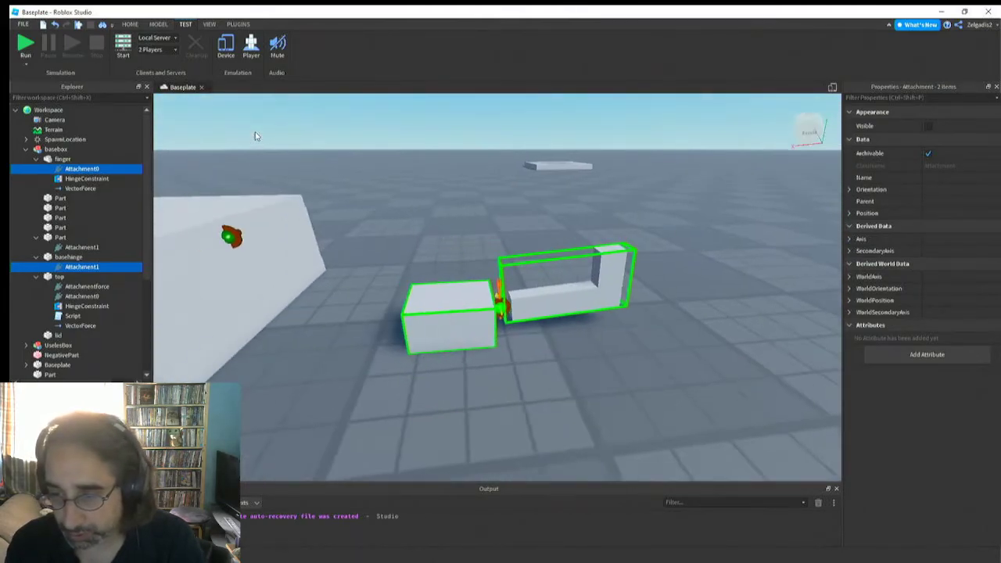
pyautogui.click(467, 291)
pyautogui.moveTo(449, 317); pyautogui.dragTo(490, 317, button='right')
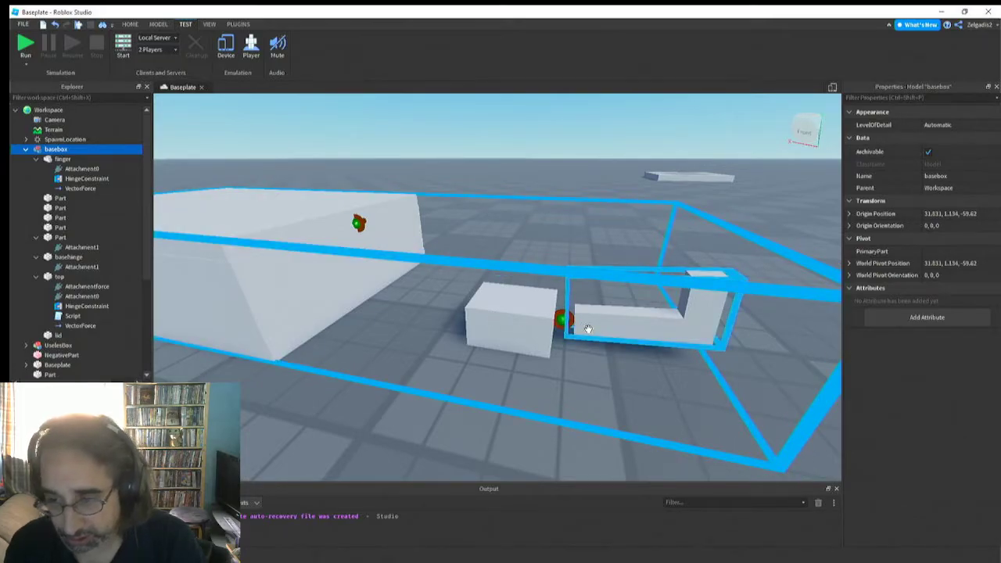
pyautogui.click(644, 326)
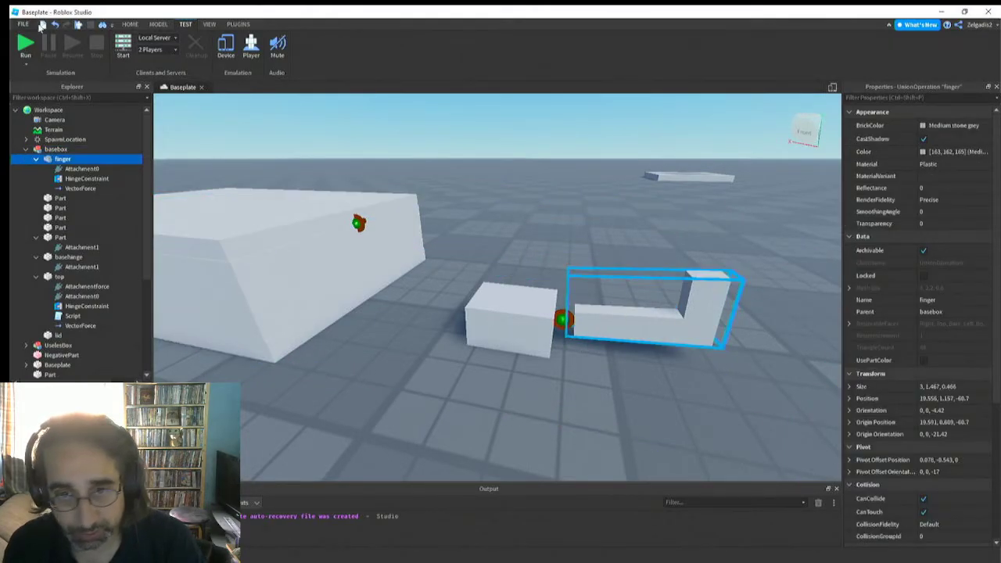
pyautogui.click(162, 26)
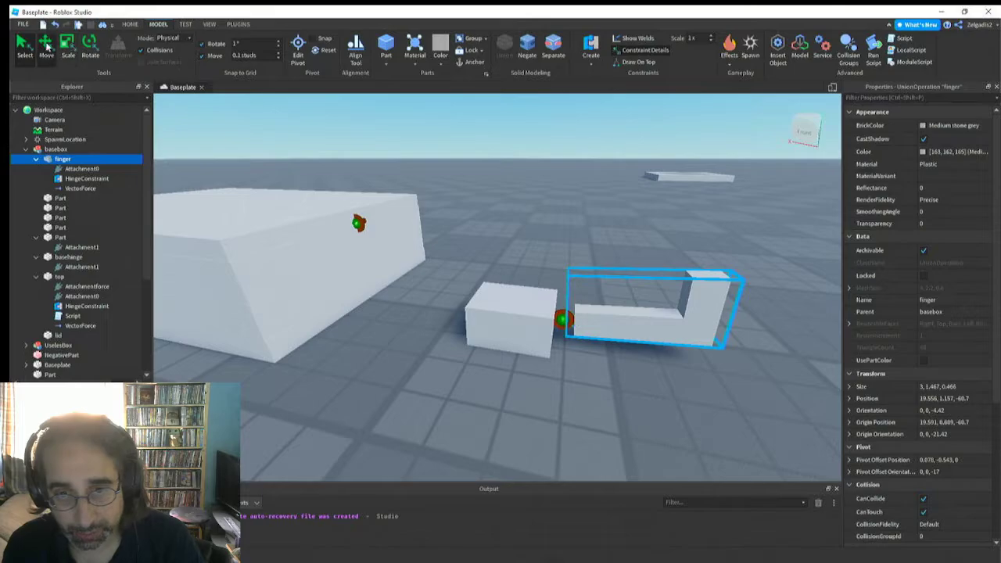
pyautogui.click(47, 46)
pyautogui.click(663, 246)
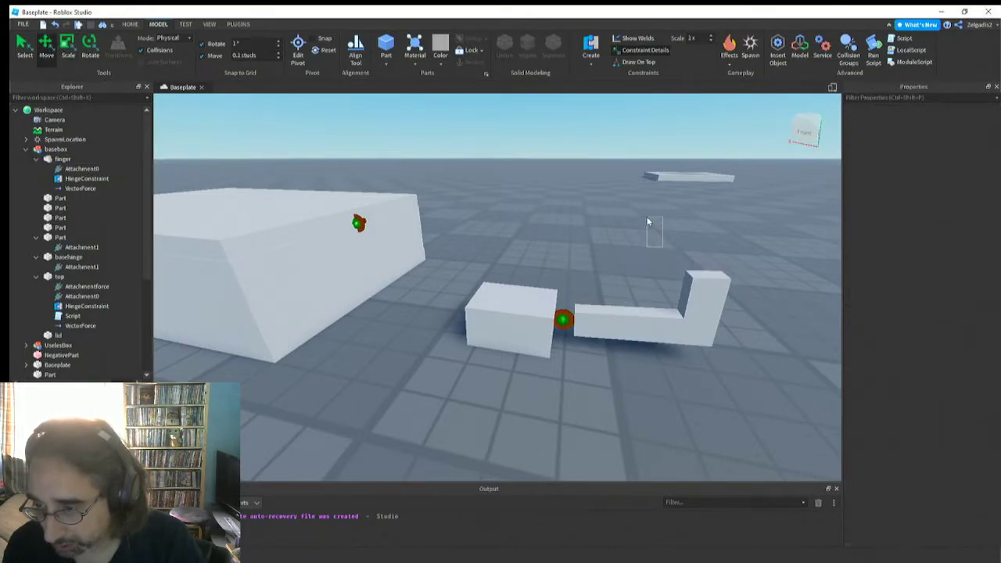
pyautogui.click(660, 320)
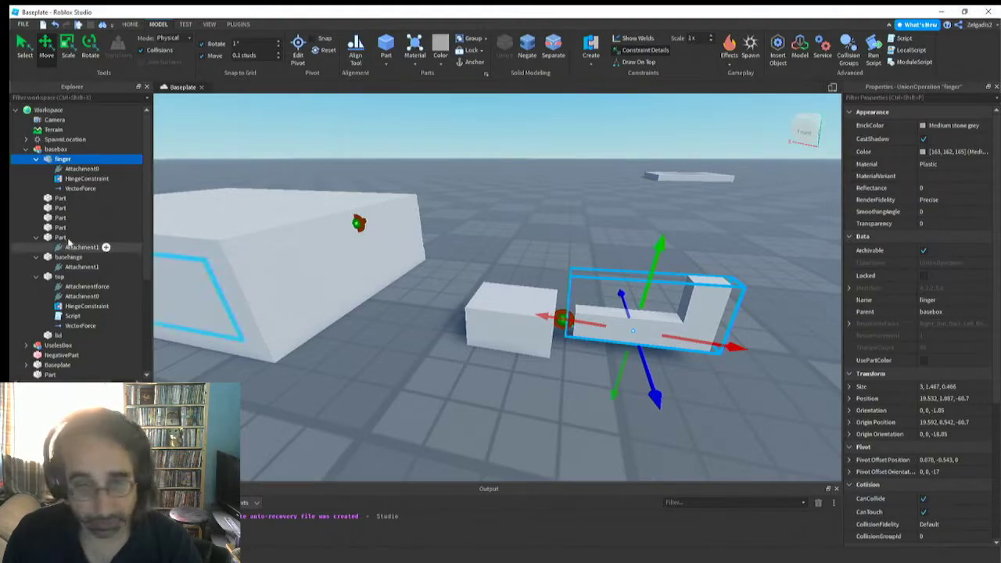
# Assign the finger's own Attachment0 as the Attachment0 of the finger's VectorForce
pyautogui.click(71, 189)
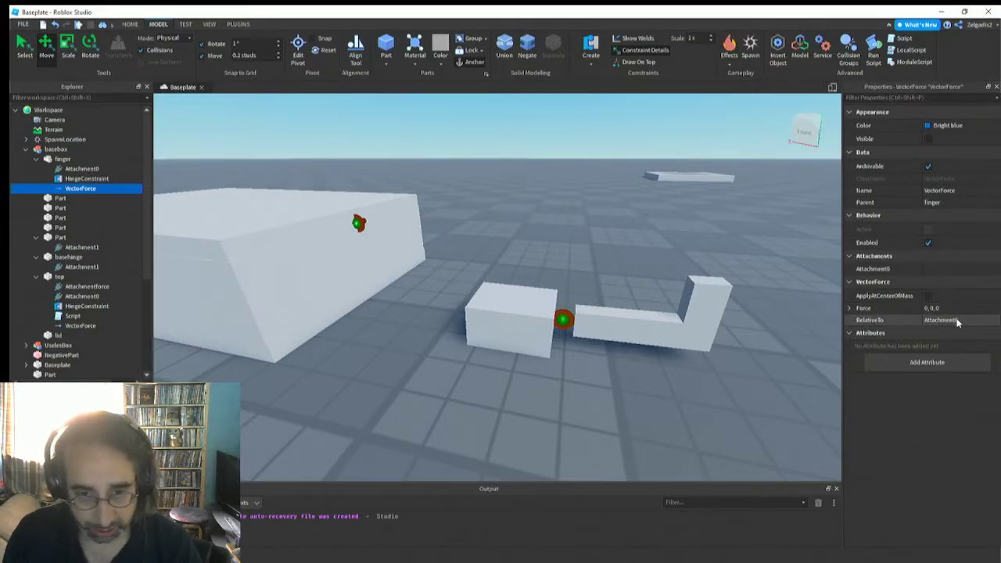
pyautogui.click(77, 171)
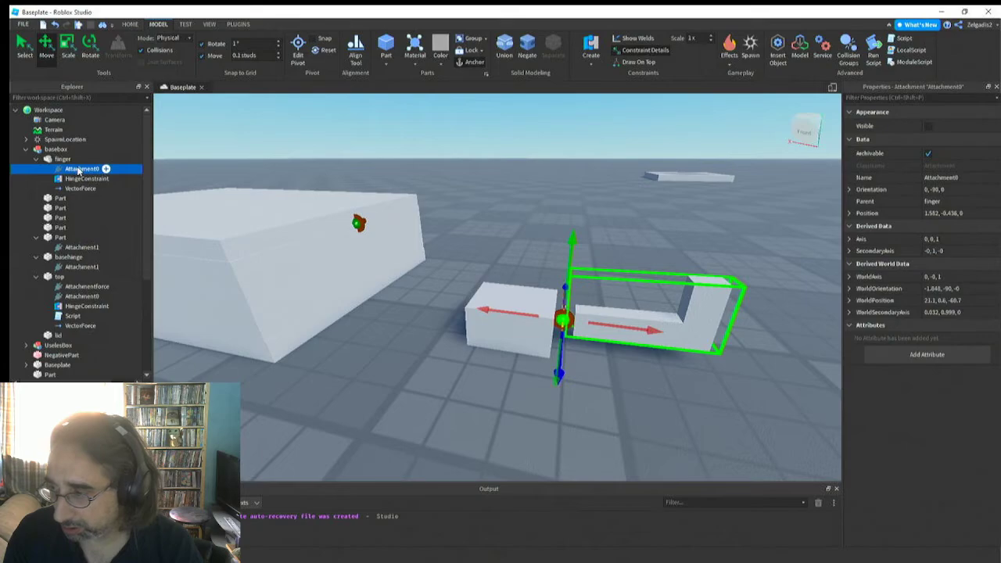
pyautogui.click(81, 189)
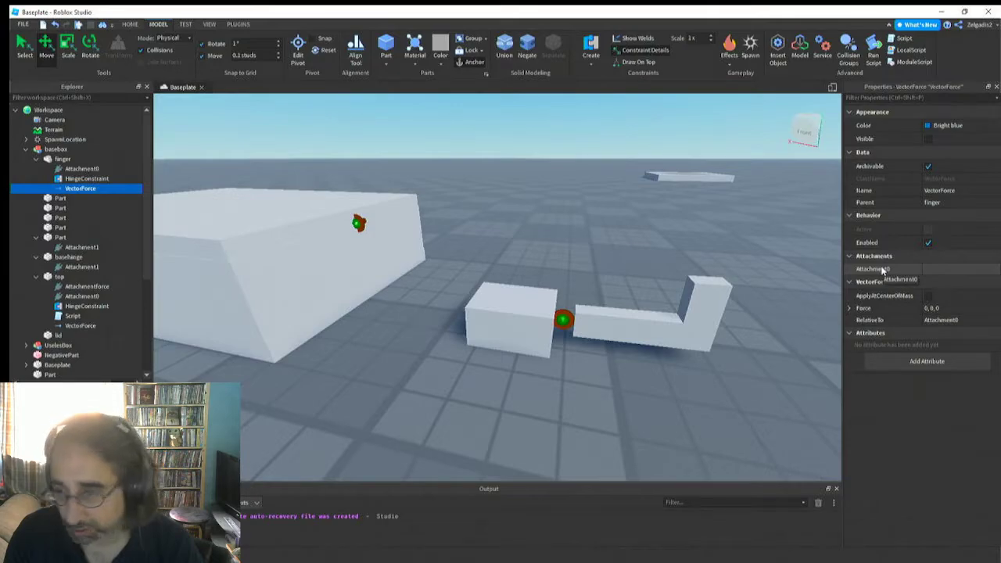
pyautogui.click(921, 270)
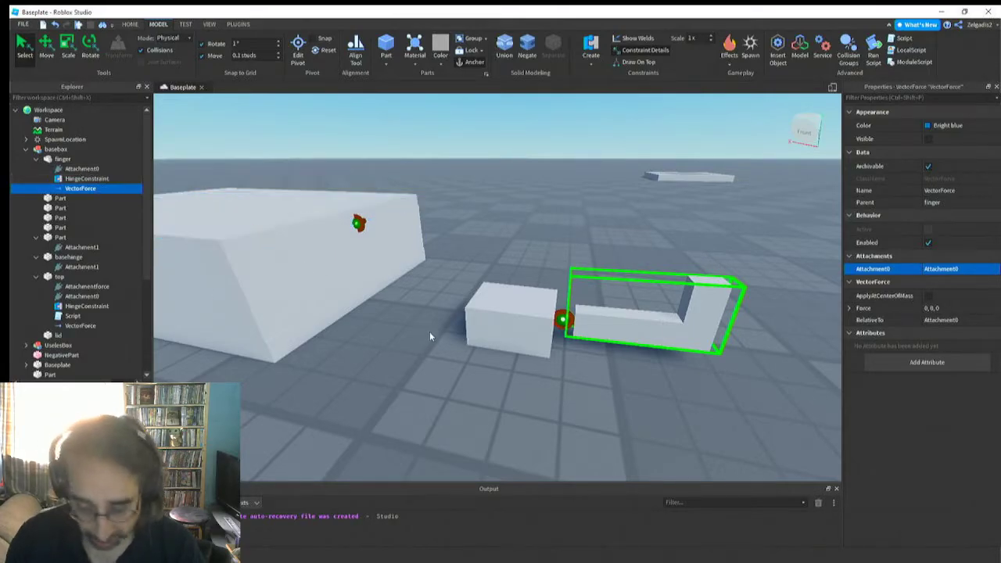
# Run the simulation and inspect the VectorForce inside the basebox model's finger
pyautogui.moveTo(493, 331); pyautogui.dragTo(493, 330, button='right')
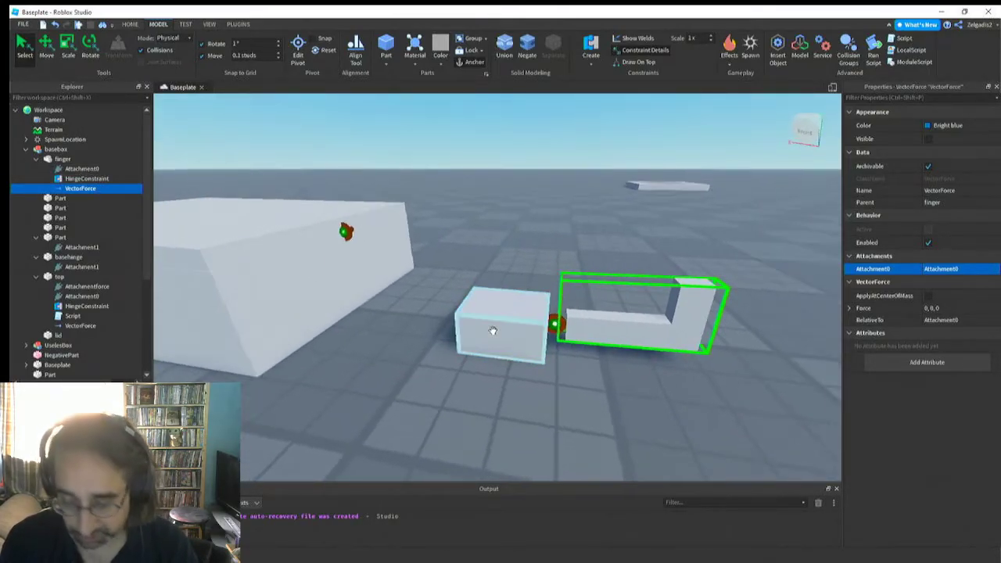
pyautogui.press('s')
pyautogui.press('d')
pyautogui.press('a')
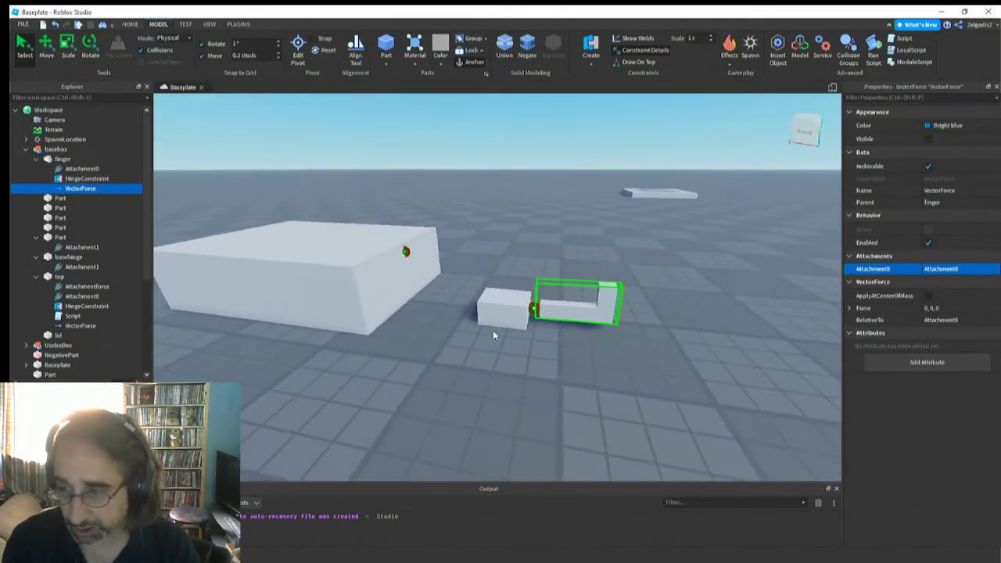
pyautogui.click(186, 25)
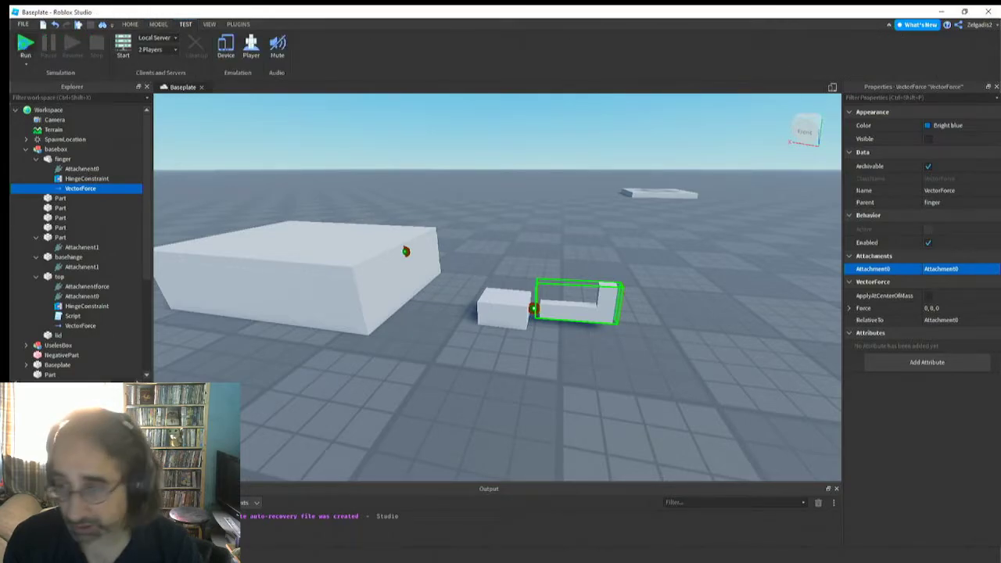
pyautogui.click(26, 45)
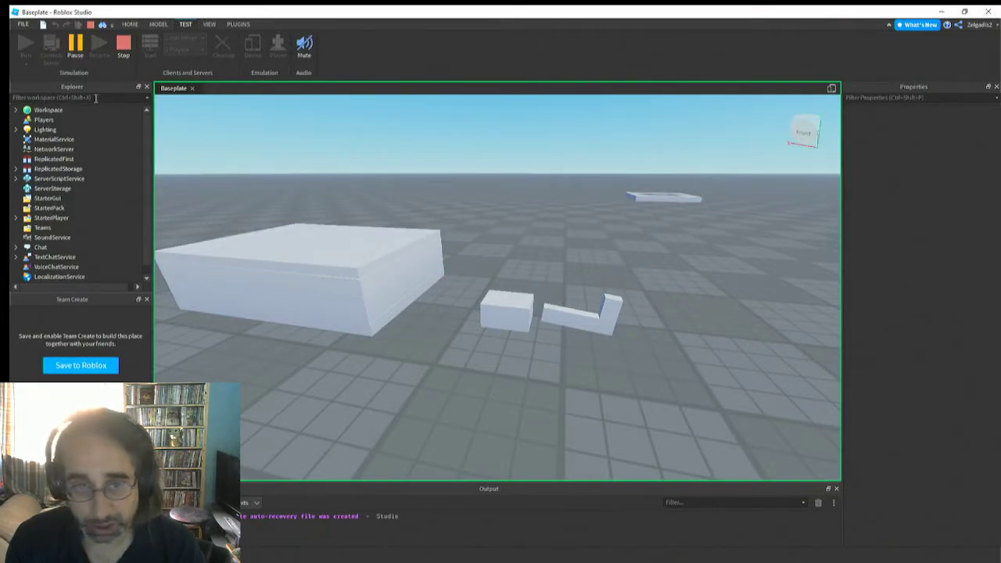
pyautogui.click(586, 313)
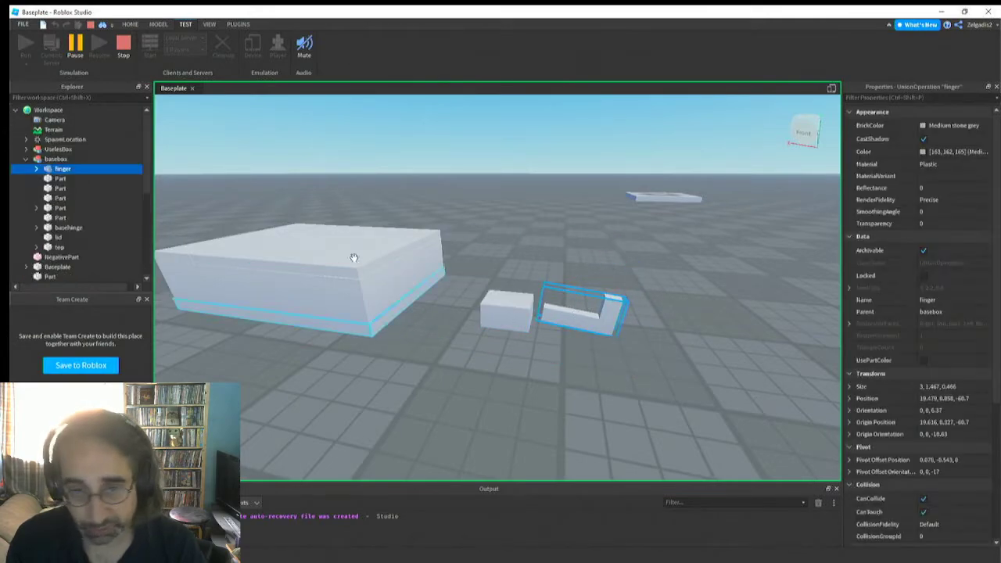
pyautogui.click(35, 169)
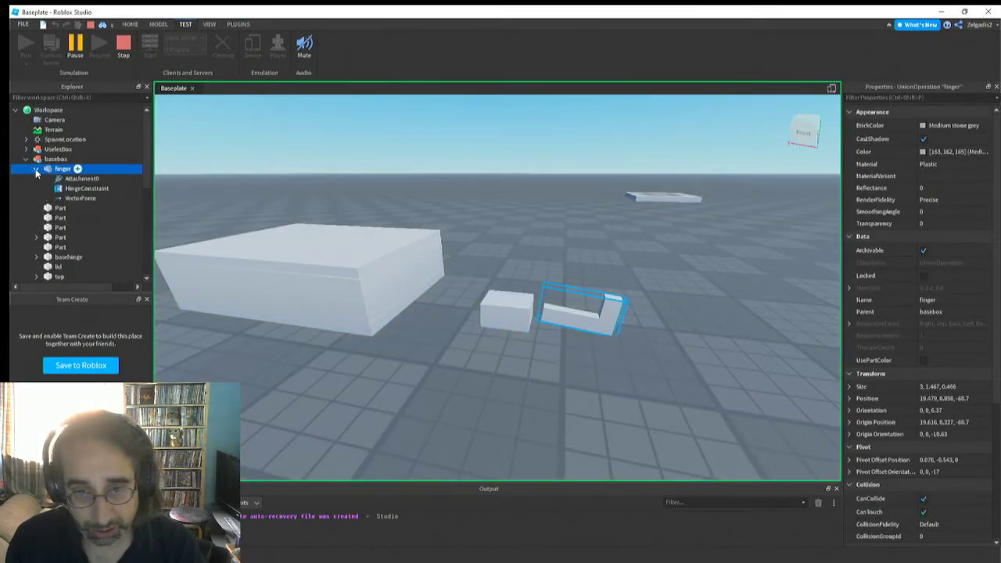
pyautogui.click(79, 198)
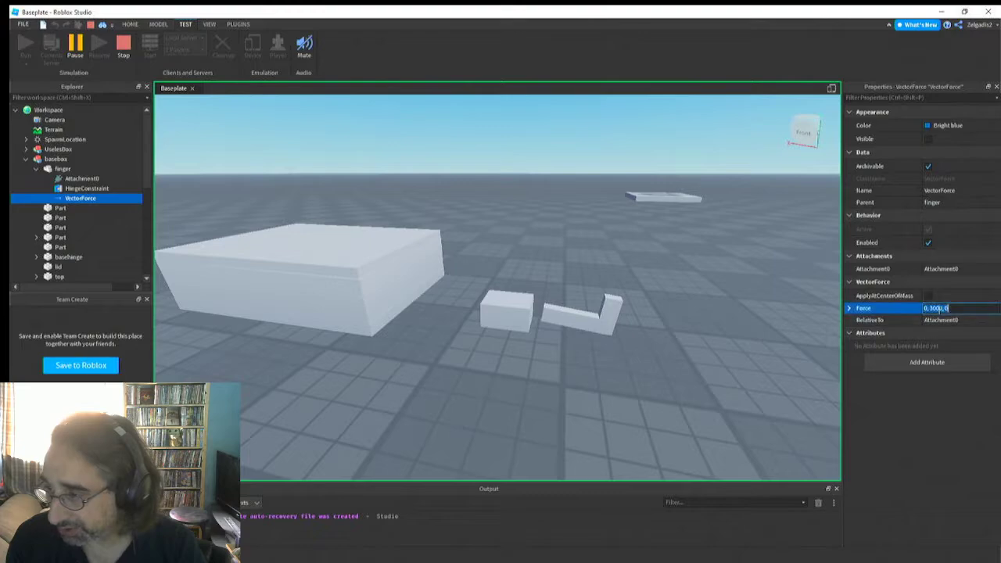
# Try a Y force of 3000 and a far stronger one on the finger's VectorForce, and watch the finger from above
pyautogui.write('0')
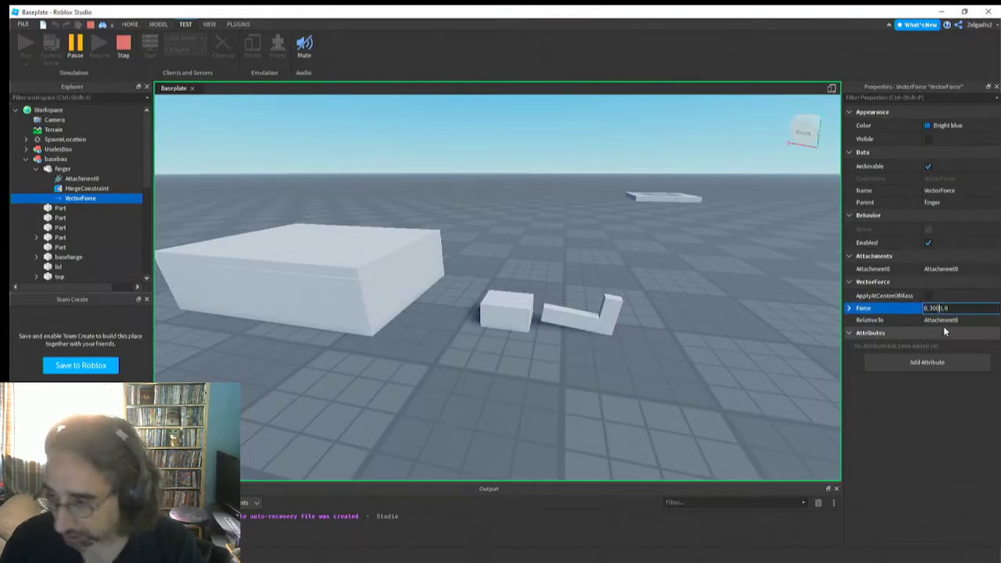
pyautogui.write('00')
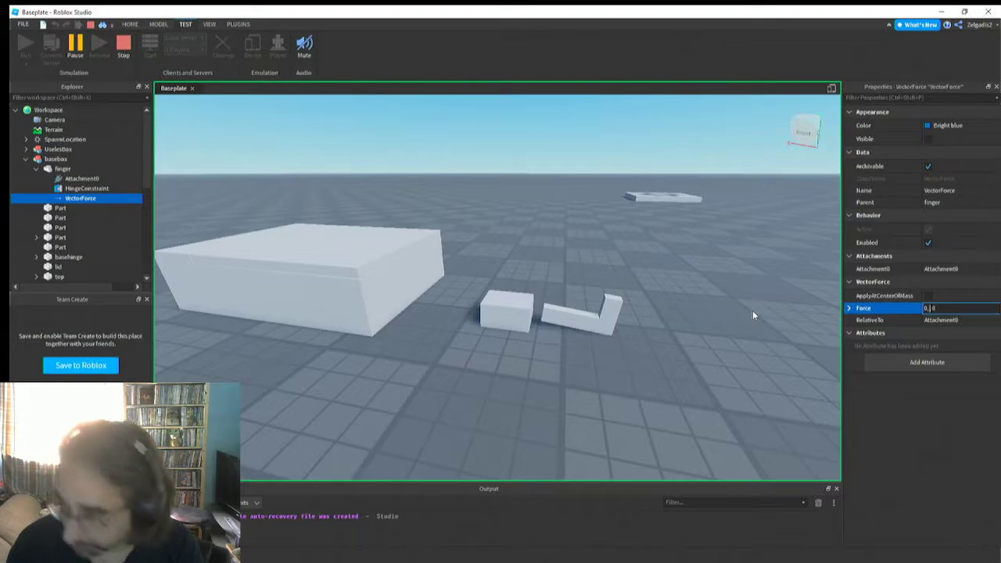
pyautogui.write('8')
pyautogui.press('Return')
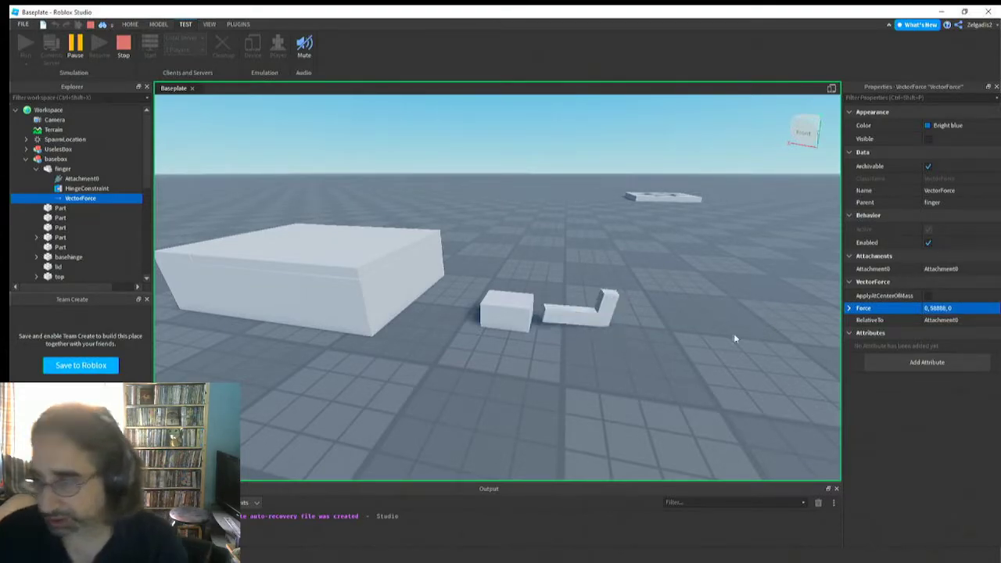
pyautogui.moveTo(603, 351); pyautogui.dragTo(603, 351, button='right')
pyautogui.press('w')
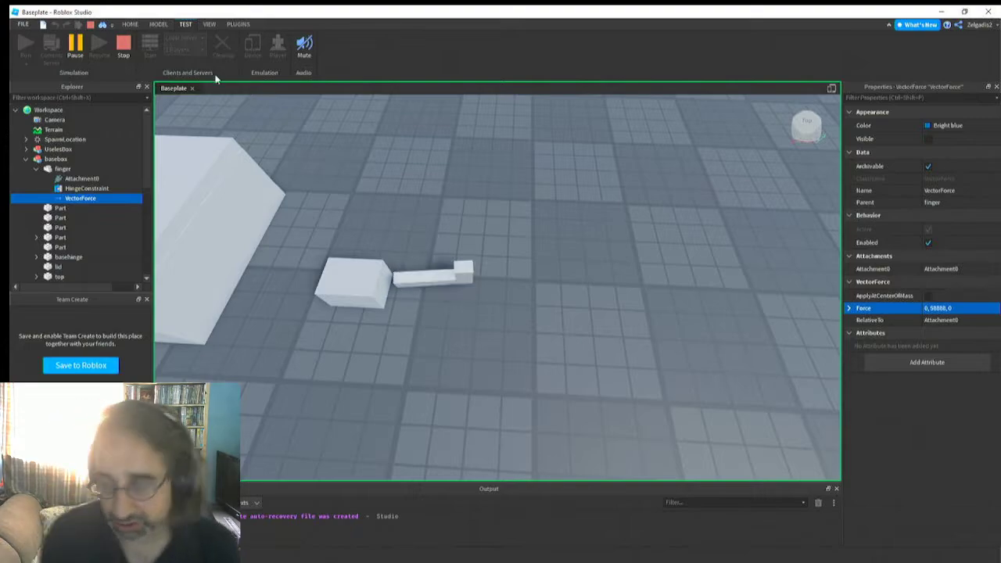
# Try several other Y values for the finger's running VectorForce, watch the finger's movement, and end the simulation
pyautogui.click(947, 309)
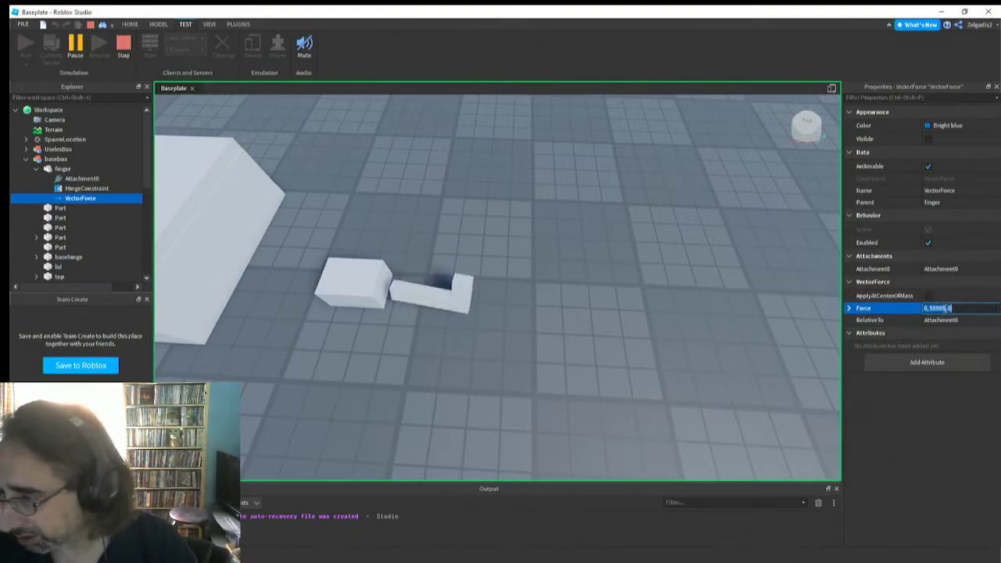
pyautogui.press('BackSpace')
pyautogui.press('BackSpace')
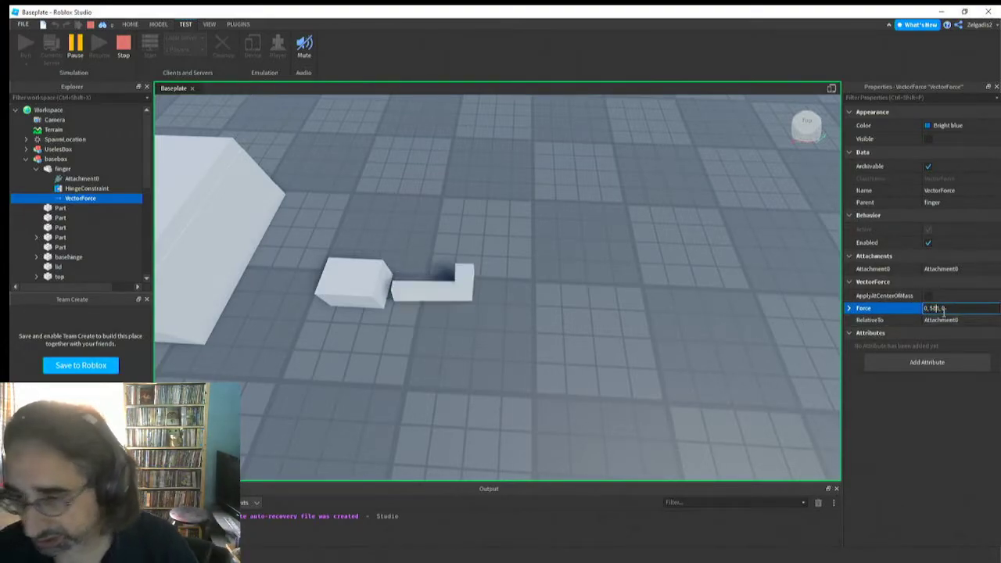
pyautogui.press('Return')
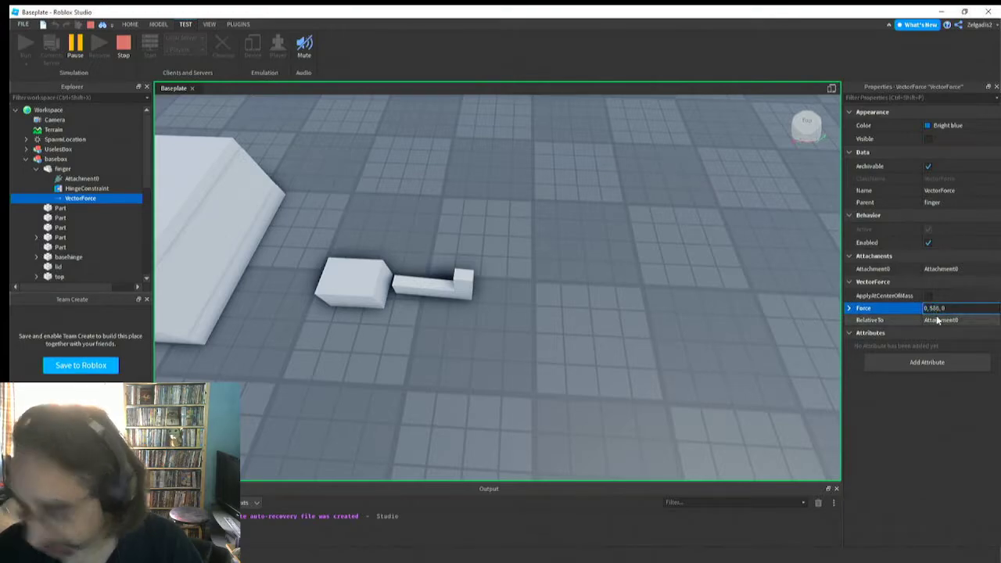
pyautogui.press('Return')
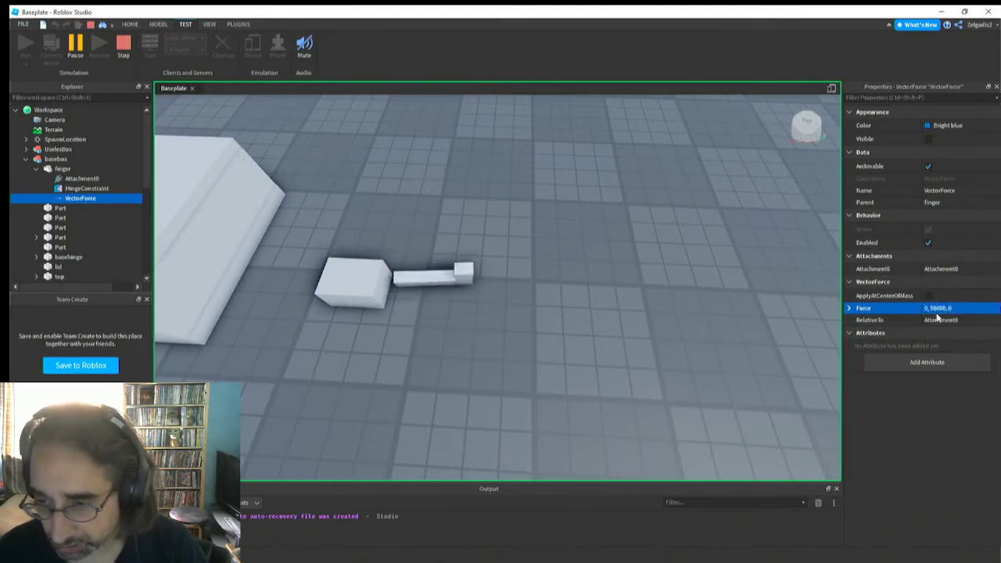
pyautogui.click(943, 310)
pyautogui.press('BackSpace')
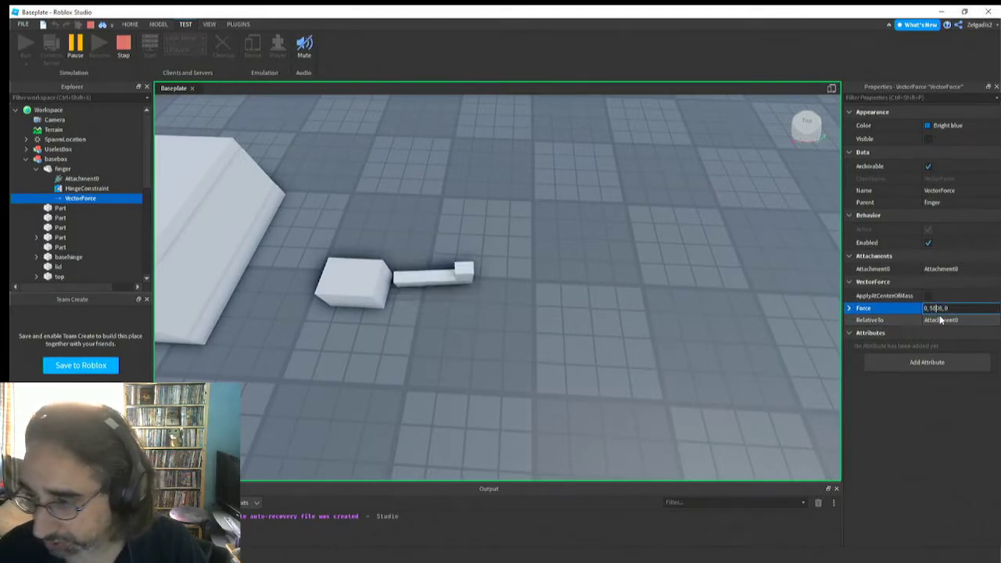
pyautogui.press('Return')
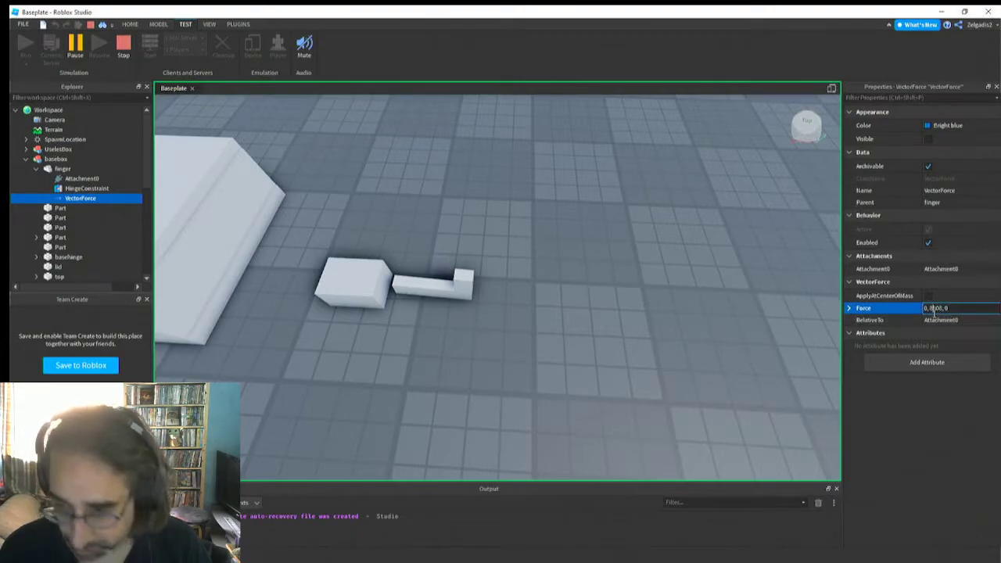
pyautogui.press('Return')
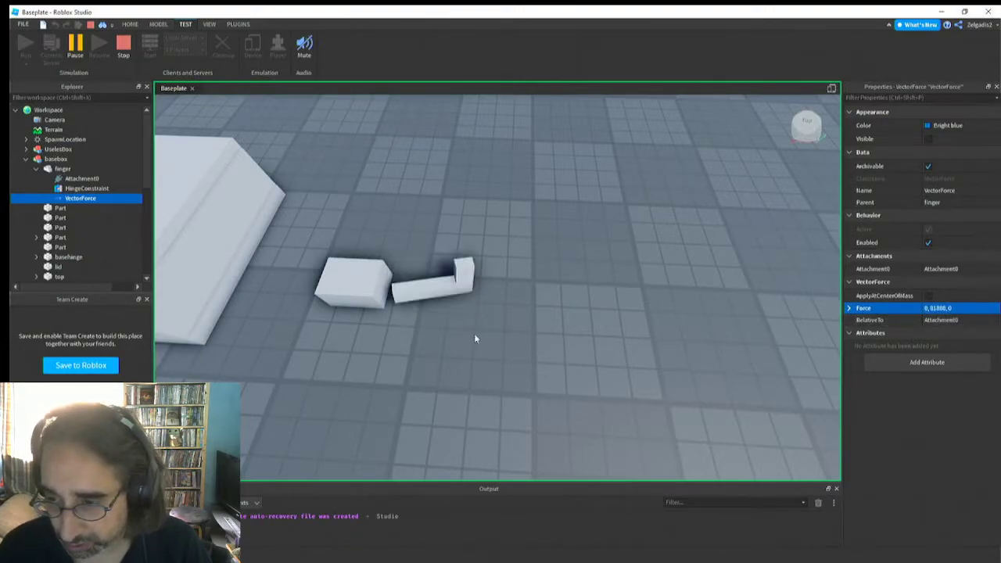
pyautogui.moveTo(344, 328); pyautogui.dragTo(342, 330, button='right')
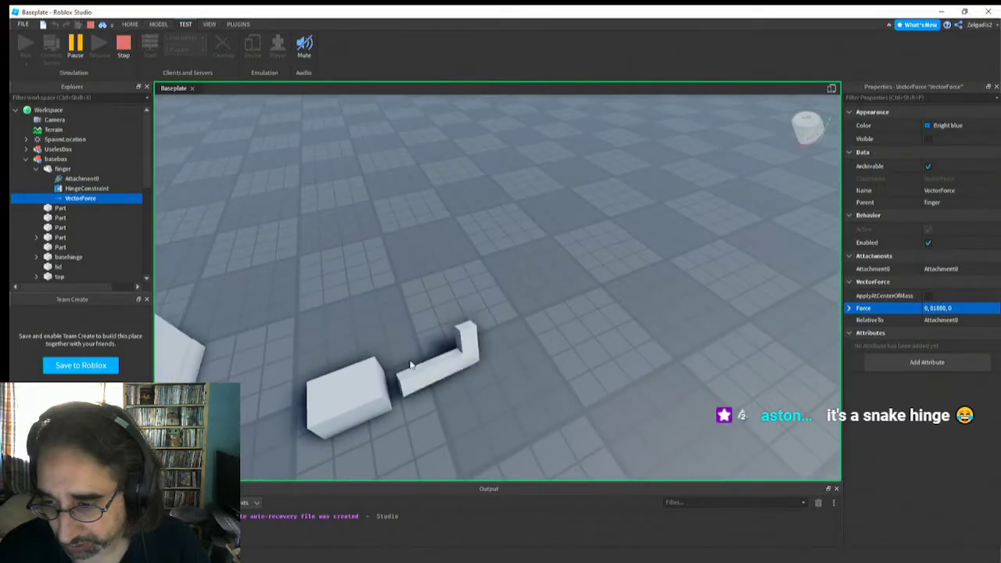
pyautogui.click(123, 50)
# Examine the finger and its hinge attachment beside the basehinge block from several angles
pyautogui.moveTo(491, 291); pyautogui.dragTo(491, 291, button='right')
pyautogui.scroll(3, 492, 291)
pyautogui.click(576, 339)
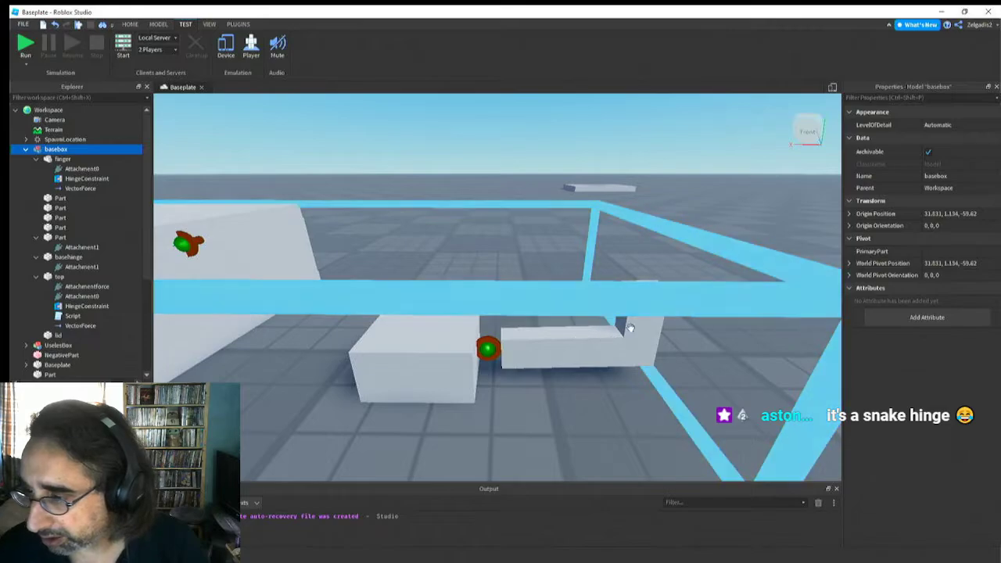
pyautogui.keyDown('alt'); pyautogui.click(575, 363); pyautogui.keyUp('alt')
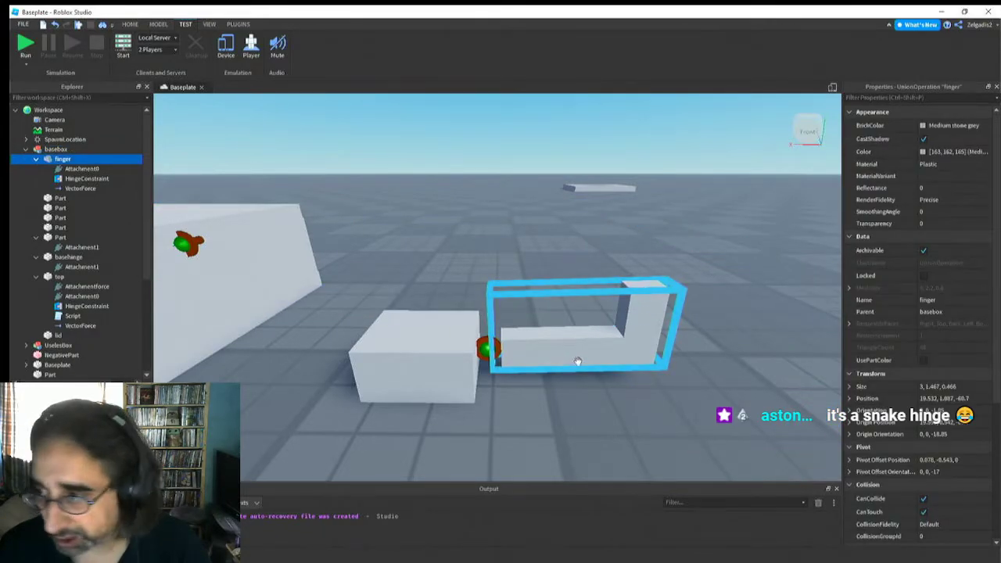
pyautogui.moveTo(560, 327); pyautogui.dragTo(560, 327, button='right')
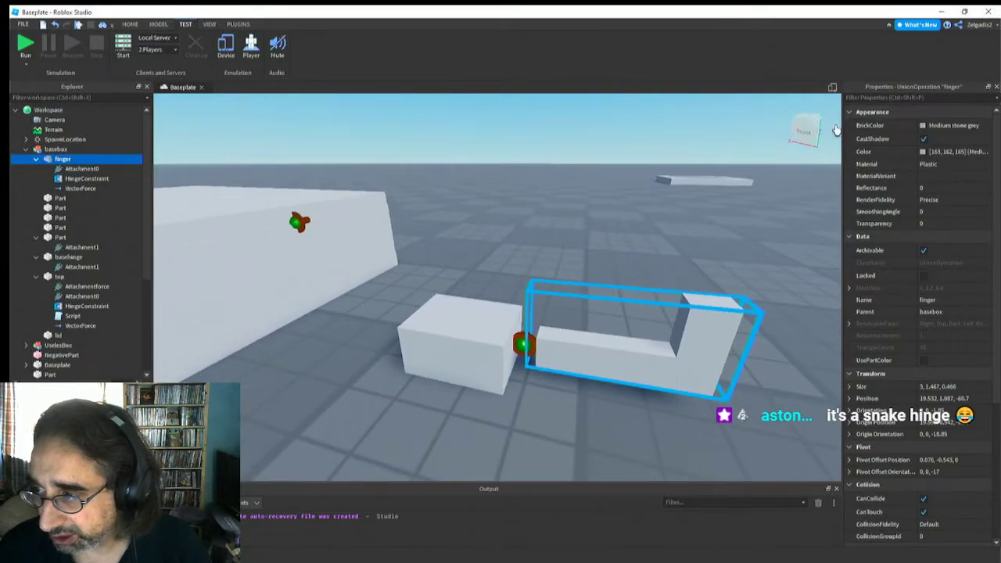
pyautogui.moveTo(650, 302); pyautogui.dragTo(650, 302, button='right')
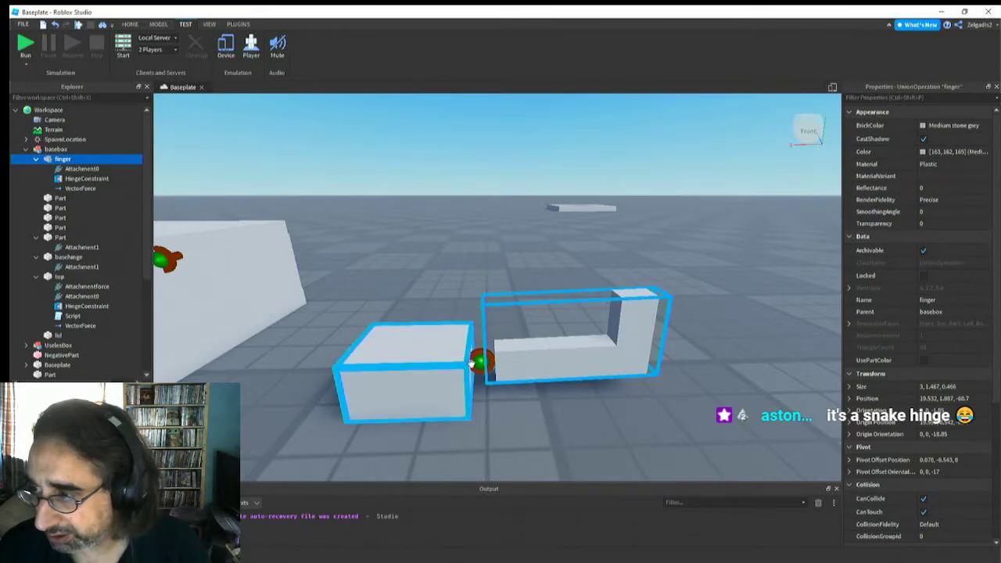
pyautogui.moveTo(471, 363); pyautogui.dragTo(471, 363, button='right')
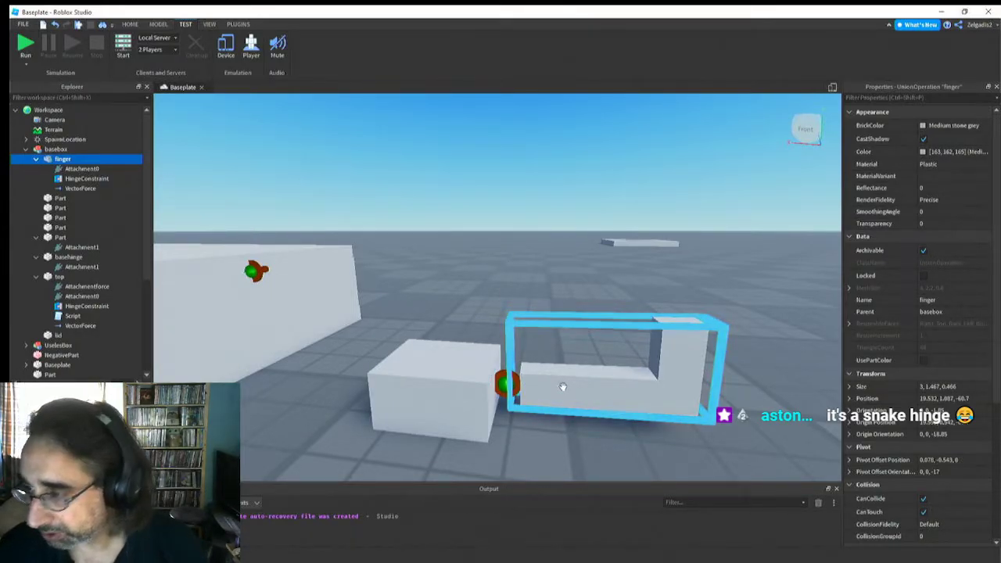
pyautogui.moveTo(568, 390); pyautogui.dragTo(568, 391, button='right')
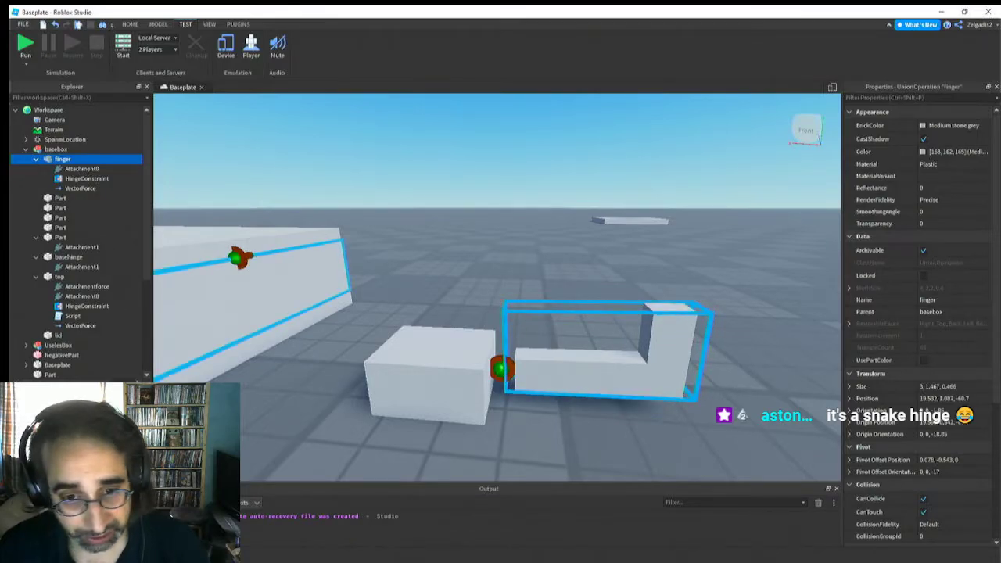
# Set the Z component of the finger's VectorForce to 3000 and run the simulation to test it
pyautogui.click(83, 188)
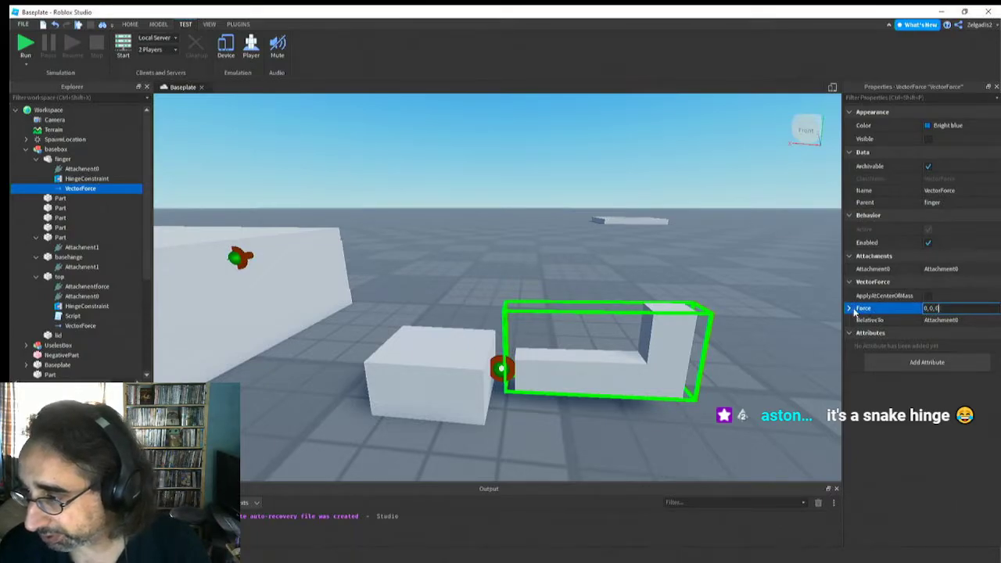
pyautogui.click(849, 308)
pyautogui.click(939, 344)
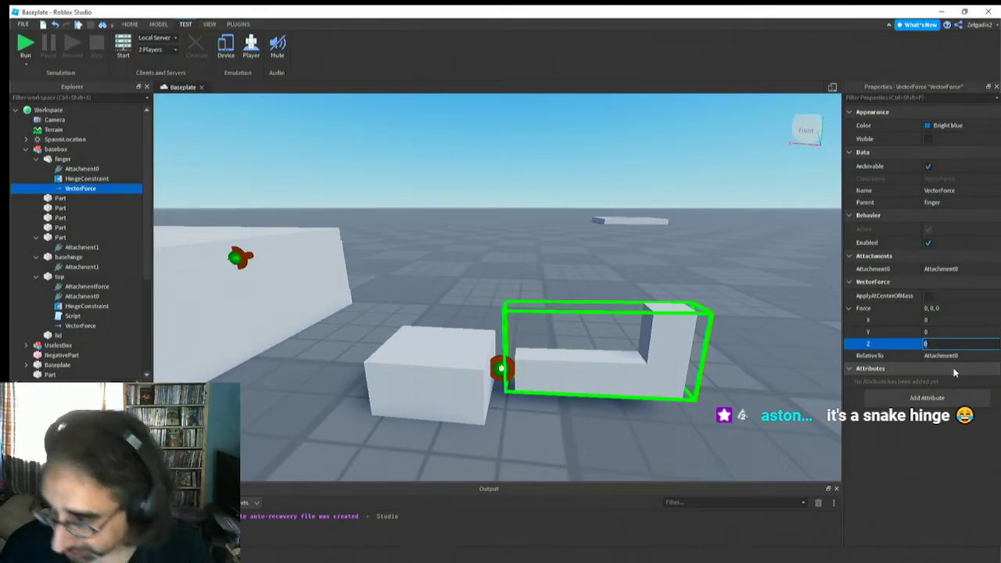
pyautogui.write('3000')
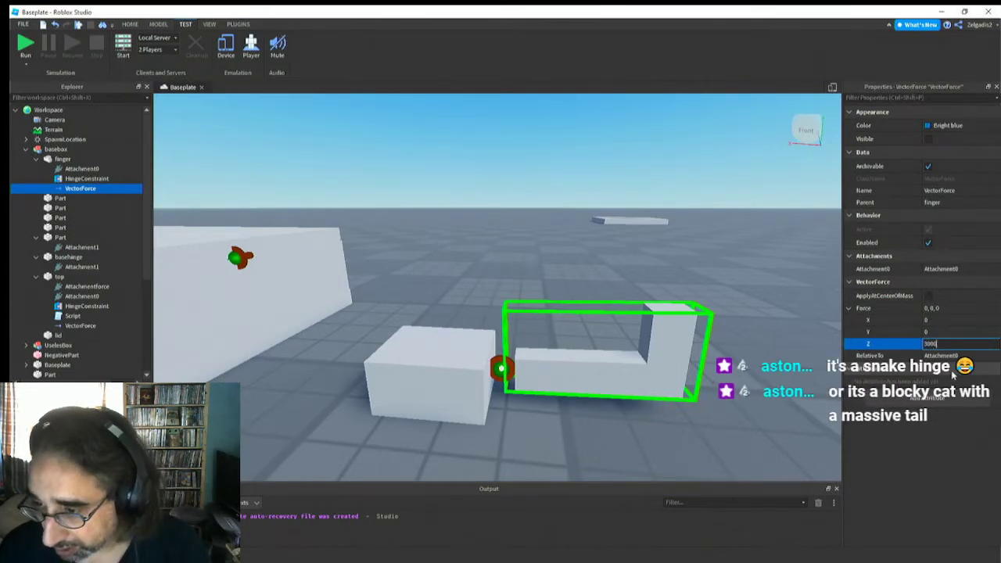
pyautogui.press('Return')
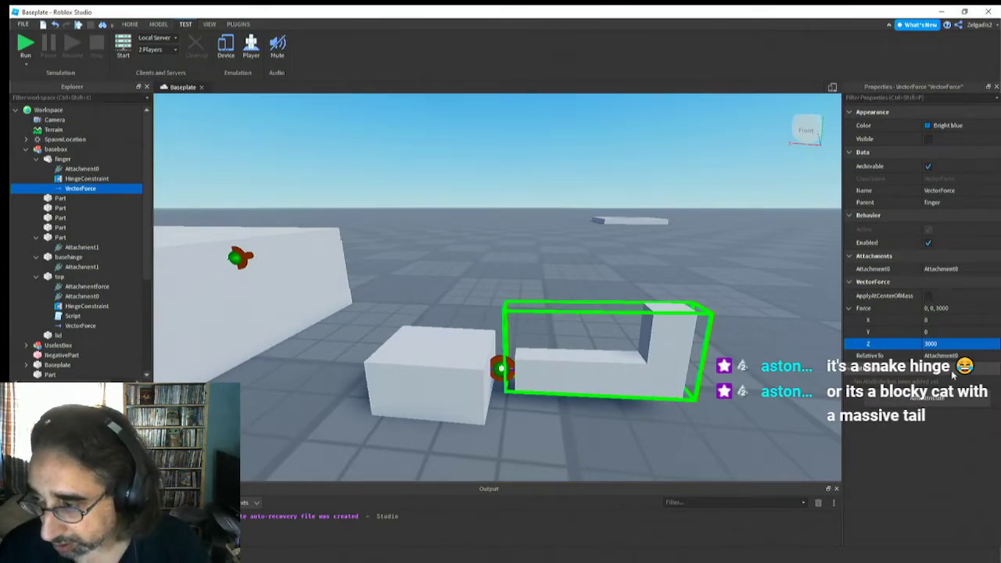
pyautogui.click(27, 45)
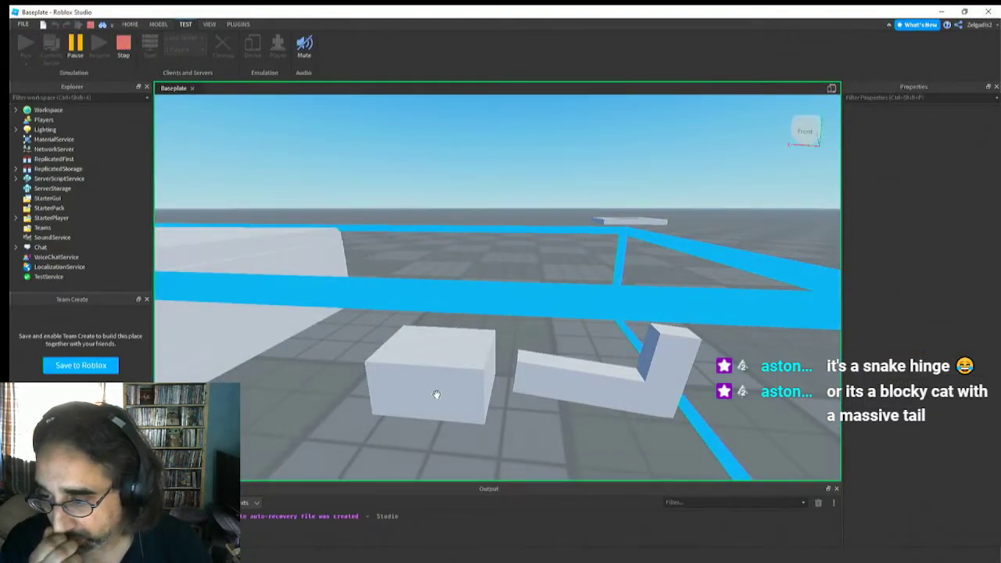
pyautogui.press('s')
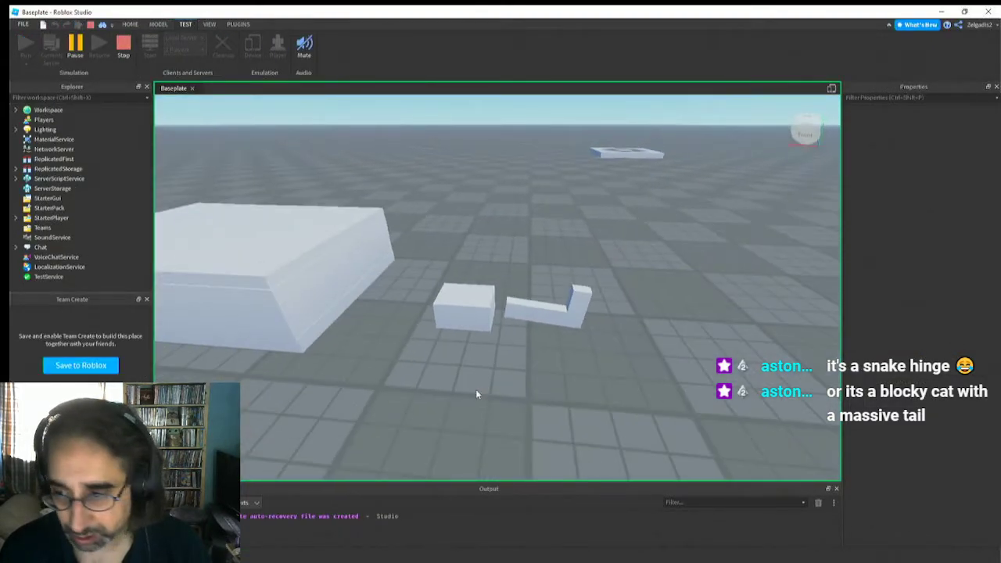
# Reset the finger's VectorForce to 0, 0, 0 in the running simulation
pyautogui.press('d')
pyautogui.press('a')
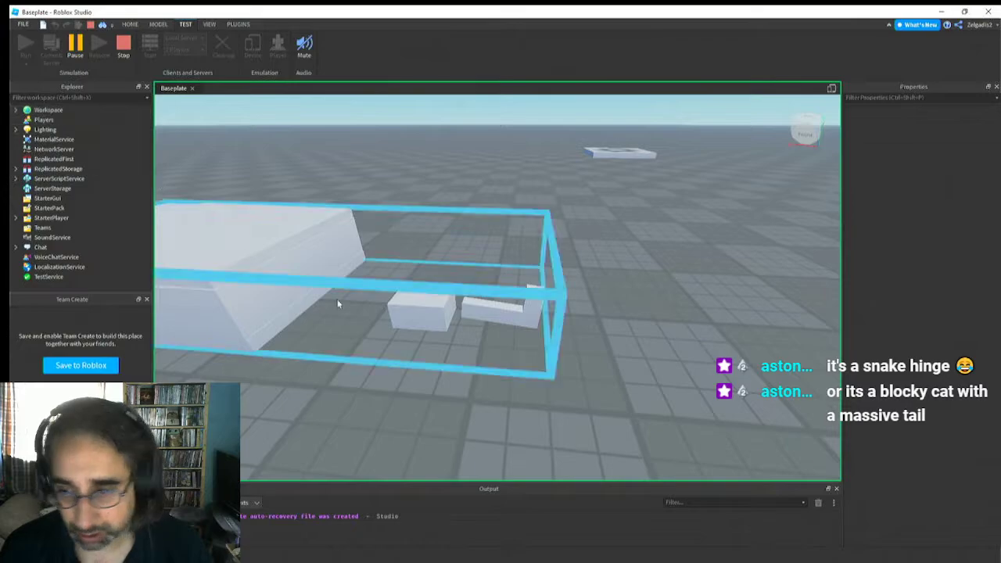
pyautogui.click(486, 317)
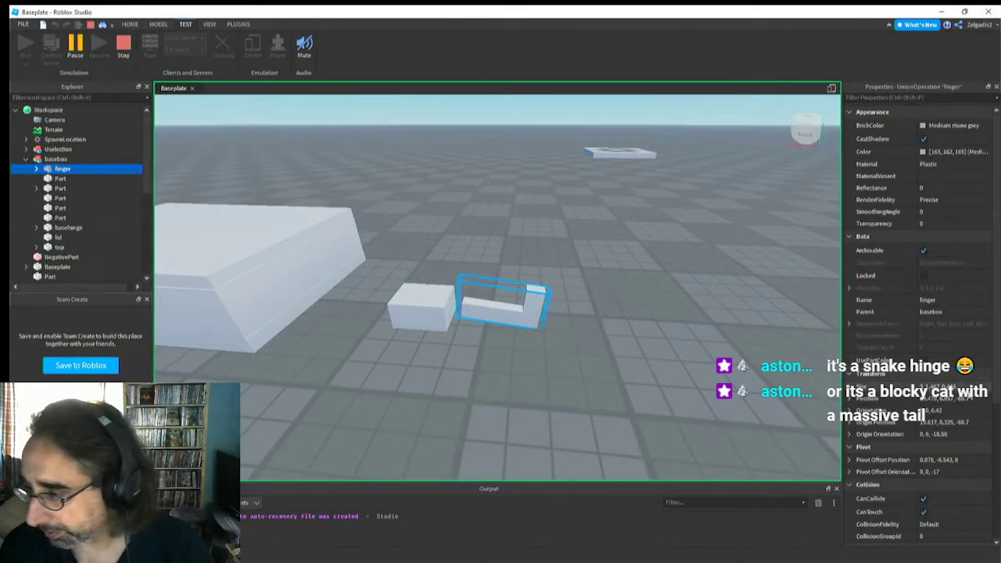
pyautogui.scroll(-3, 958, 399)
pyautogui.scroll(2, 954, 415)
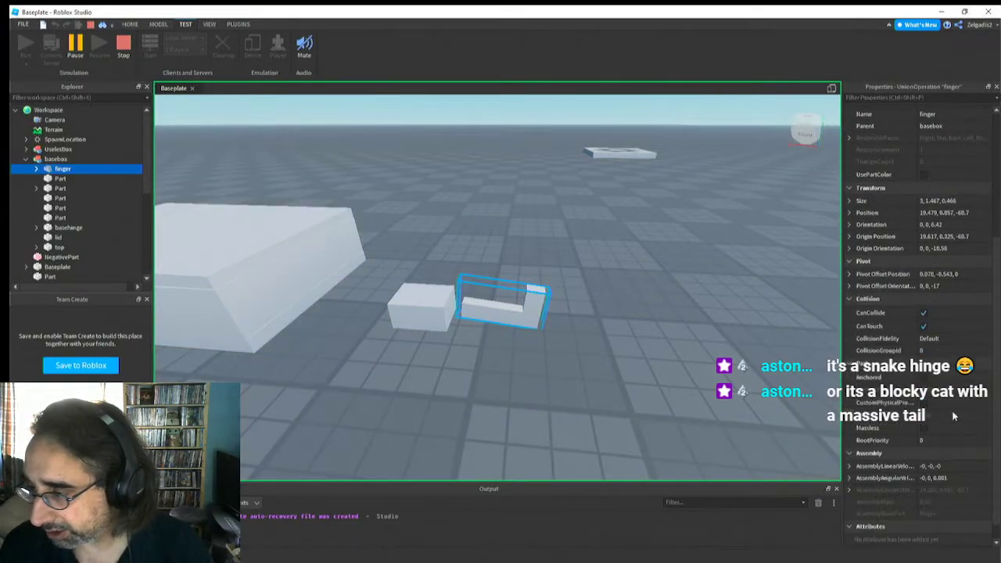
pyautogui.click(36, 169)
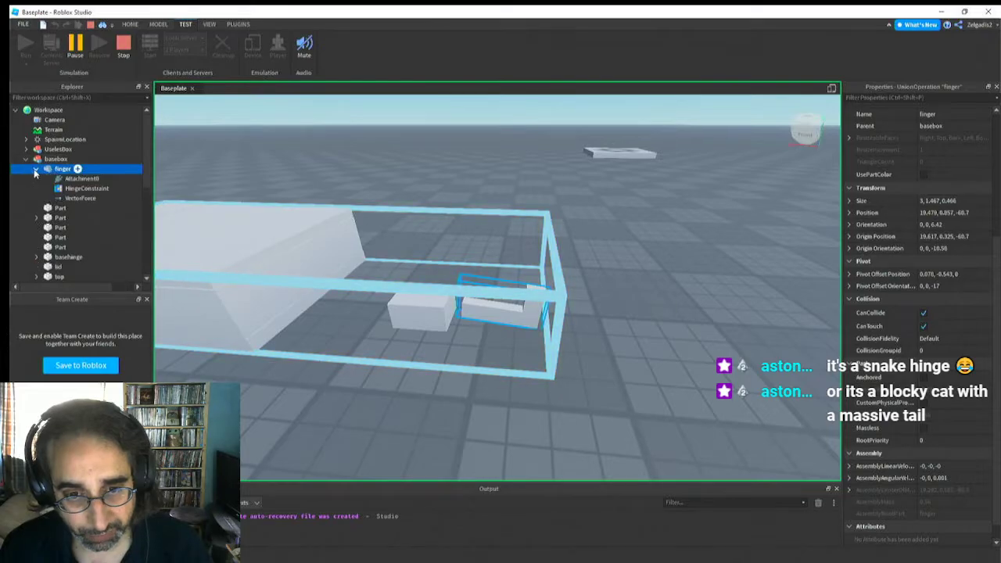
pyautogui.click(86, 198)
pyautogui.click(945, 310)
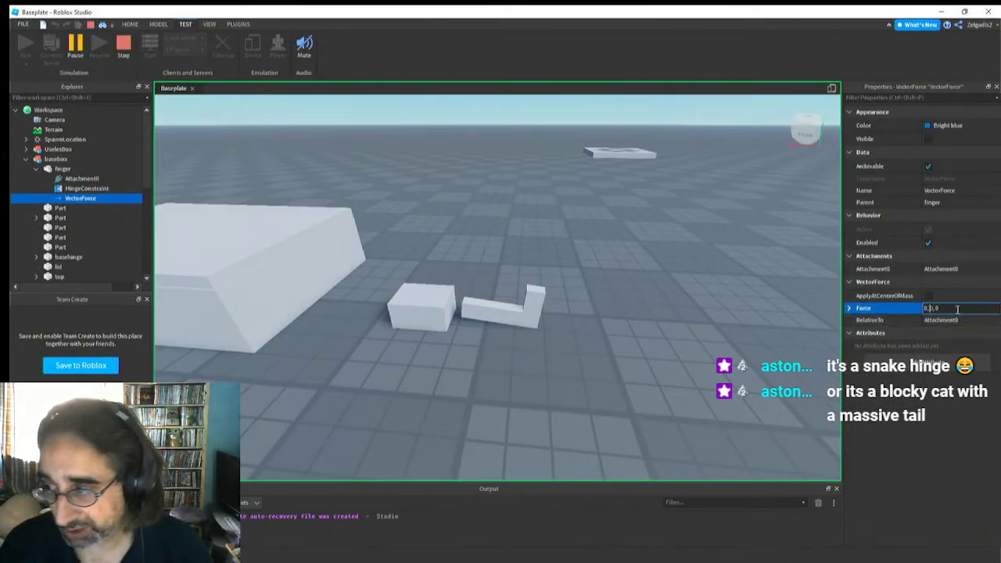
pyautogui.press('BackSpace')
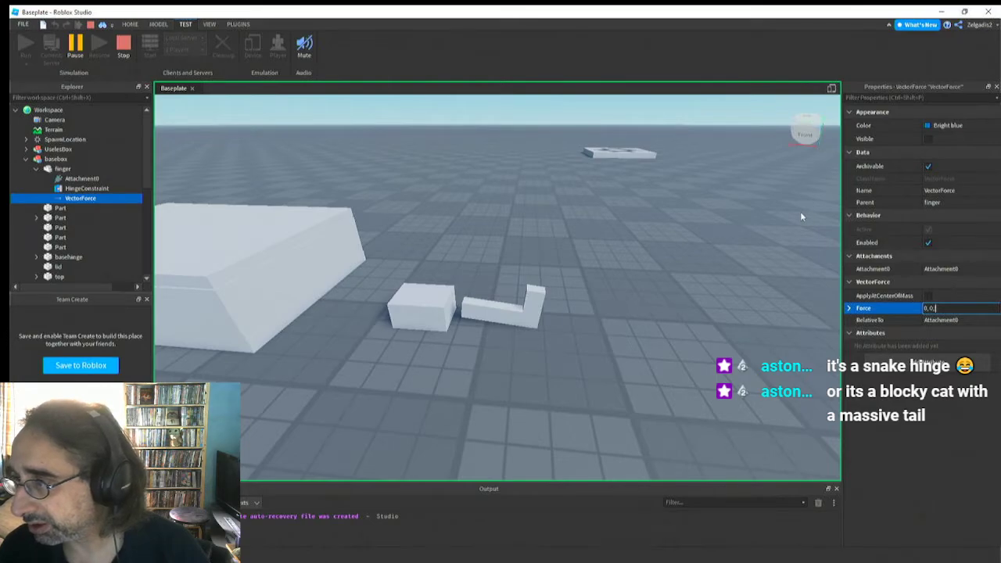
pyautogui.moveTo(800, 212); pyautogui.dragTo(801, 216, button='right')
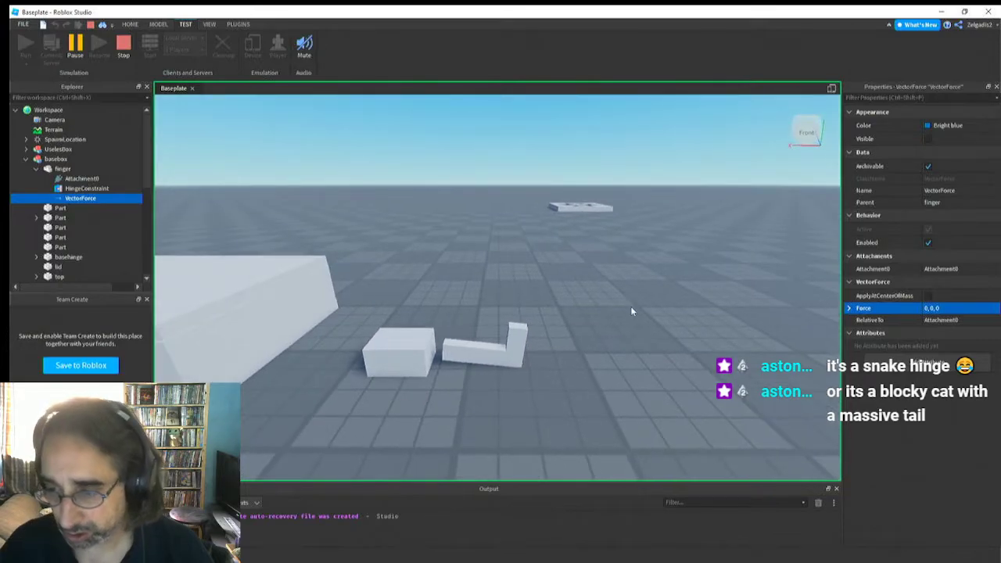
# Show the finger's pivot with Edit Pivot and examine its orientation from several angles
pyautogui.click(494, 351)
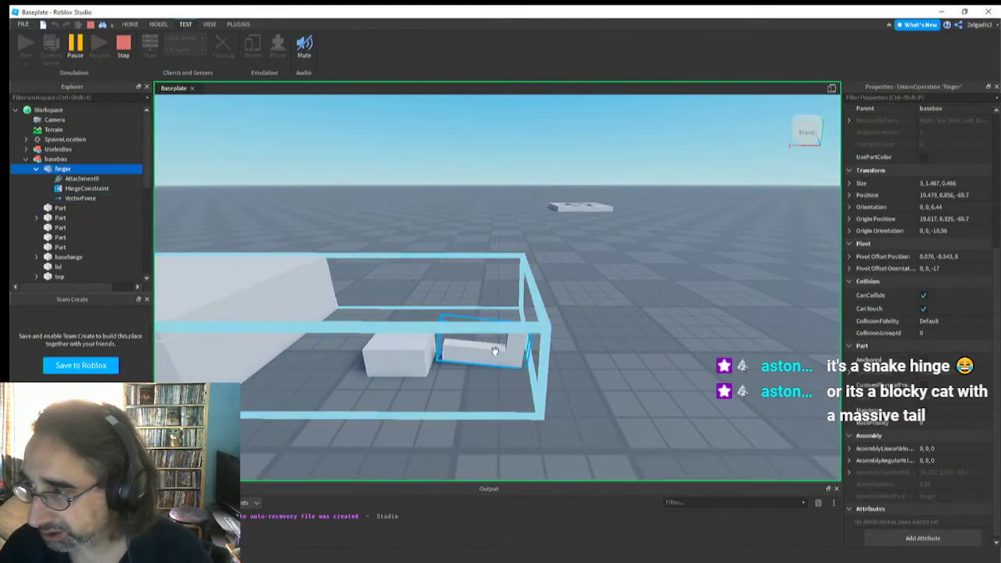
pyautogui.moveTo(508, 398); pyautogui.dragTo(507, 399, button='right')
pyautogui.press('w')
pyautogui.press('d')
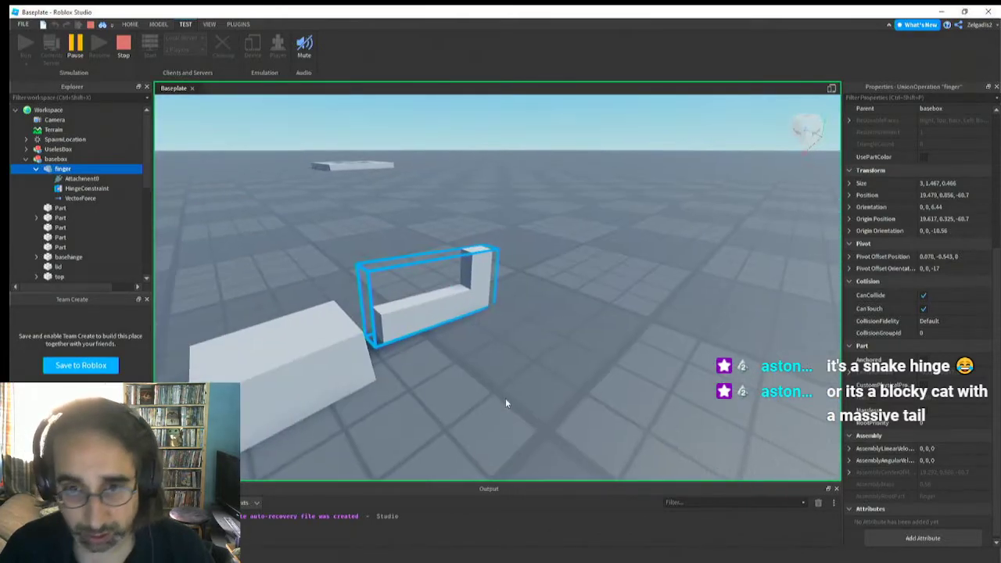
pyautogui.click(159, 24)
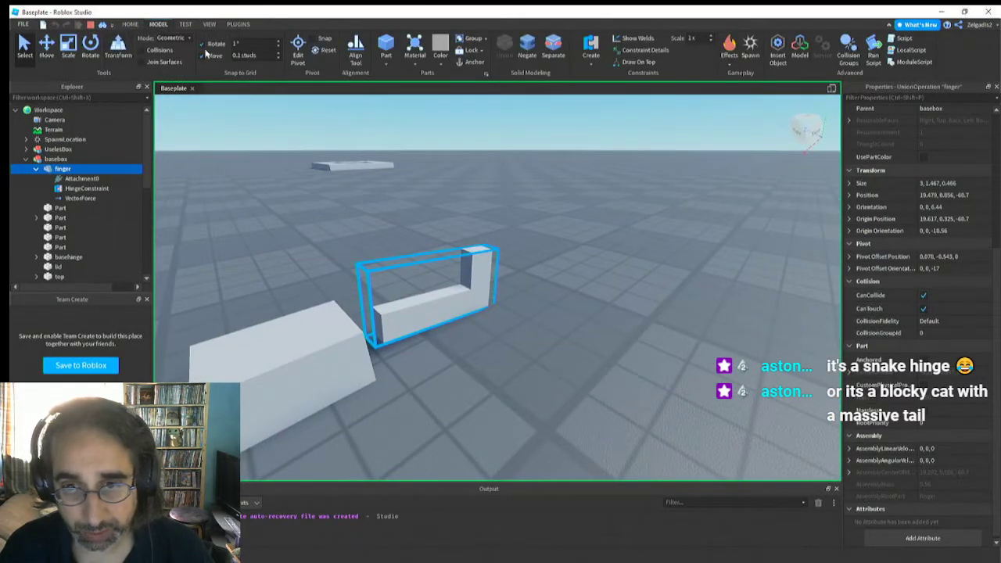
pyautogui.click(296, 51)
pyautogui.press('d')
pyautogui.moveTo(463, 335); pyautogui.dragTo(465, 333, button='right')
pyautogui.press('w')
pyautogui.press('s')
pyautogui.press('e')
pyautogui.press('w')
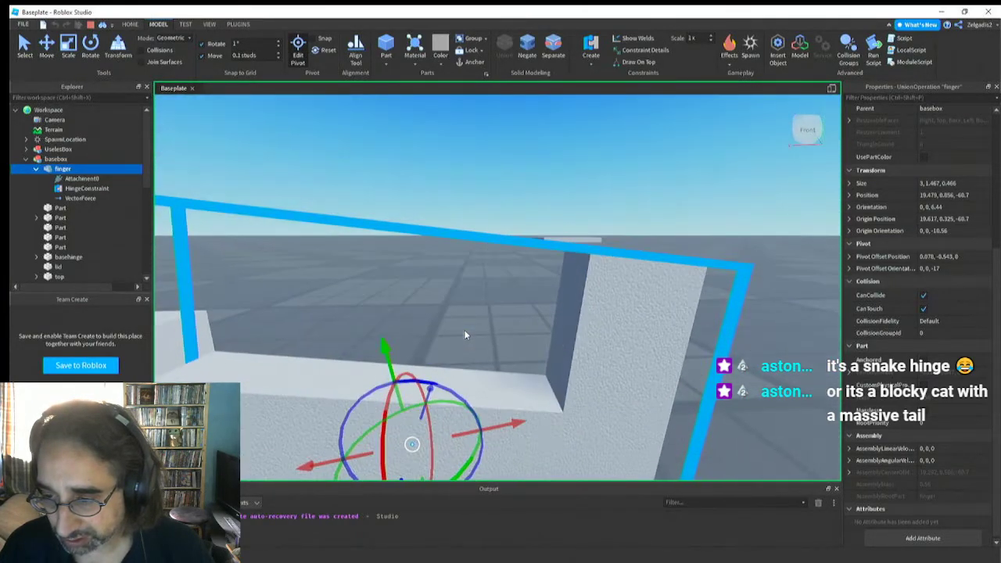
pyautogui.press('s')
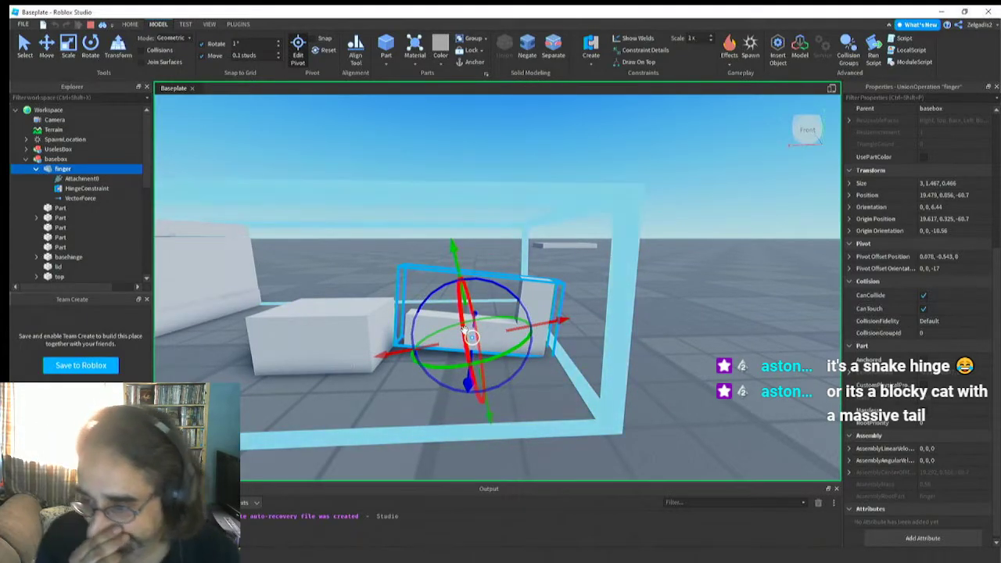
pyautogui.moveTo(464, 331); pyautogui.dragTo(466, 329, button='right')
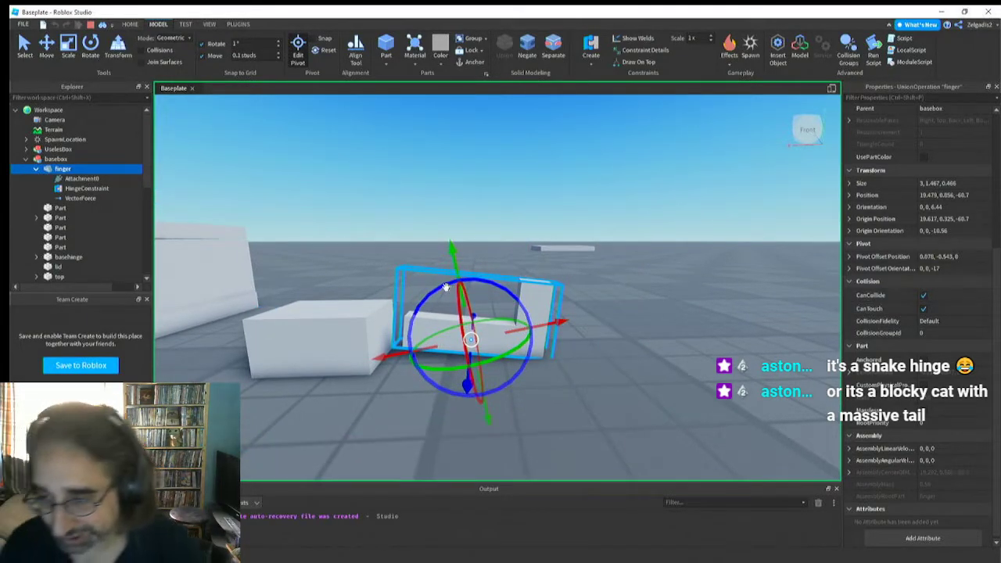
pyautogui.moveTo(445, 288)
pyautogui.mouseDown()
pyautogui.moveTo(430, 291)
pyautogui.moveTo(487, 271)
pyautogui.moveTo(435, 291)
pyautogui.moveTo(478, 286)
pyautogui.moveTo(430, 297)
pyautogui.moveTo(476, 286)
pyautogui.moveTo(443, 288)
pyautogui.mouseUp()
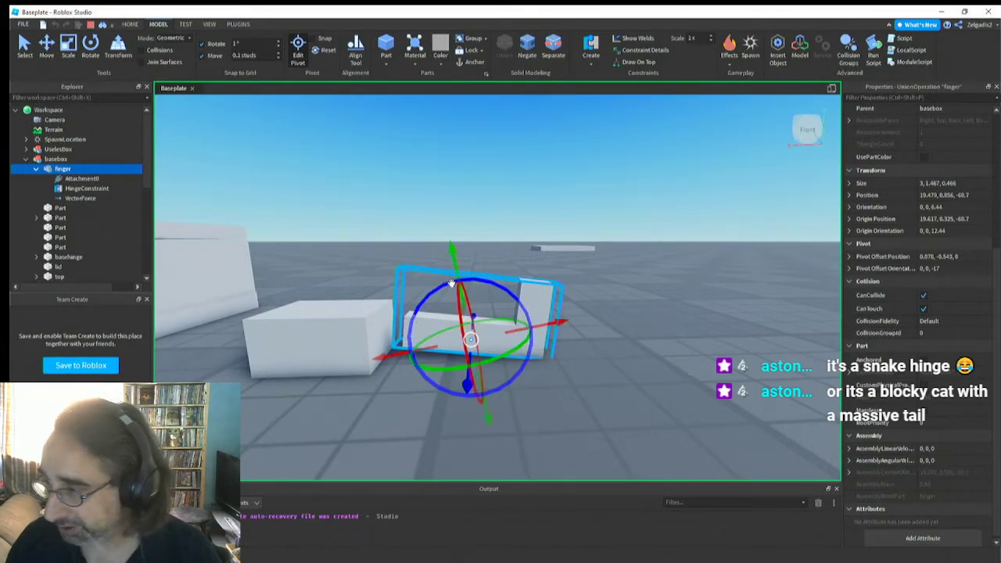
# Set the Z component of the finger's Pivot Offset Orientation to 0 in the running simulation
pyautogui.click(851, 269)
pyautogui.click(934, 305)
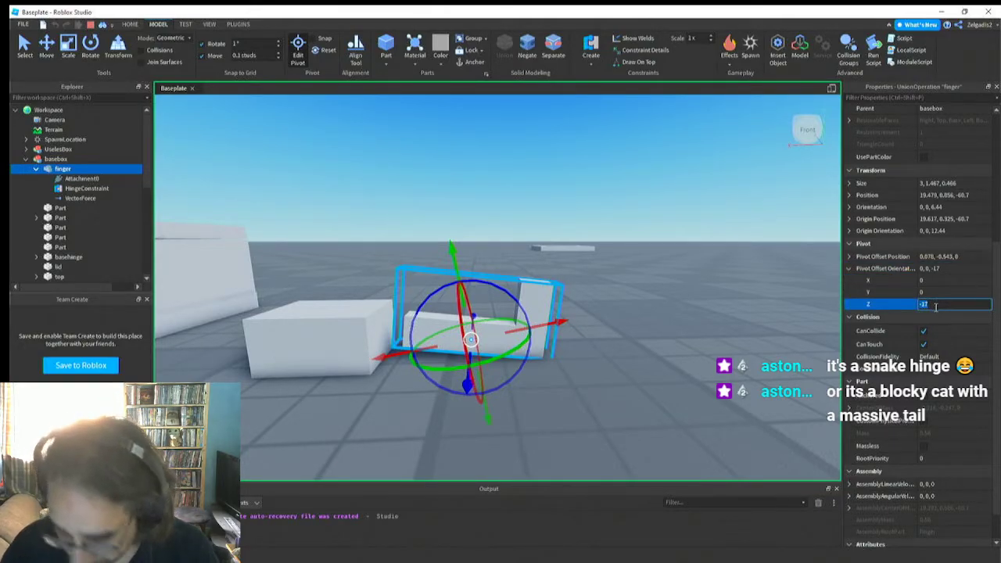
pyautogui.write('0')
pyautogui.press('Return')
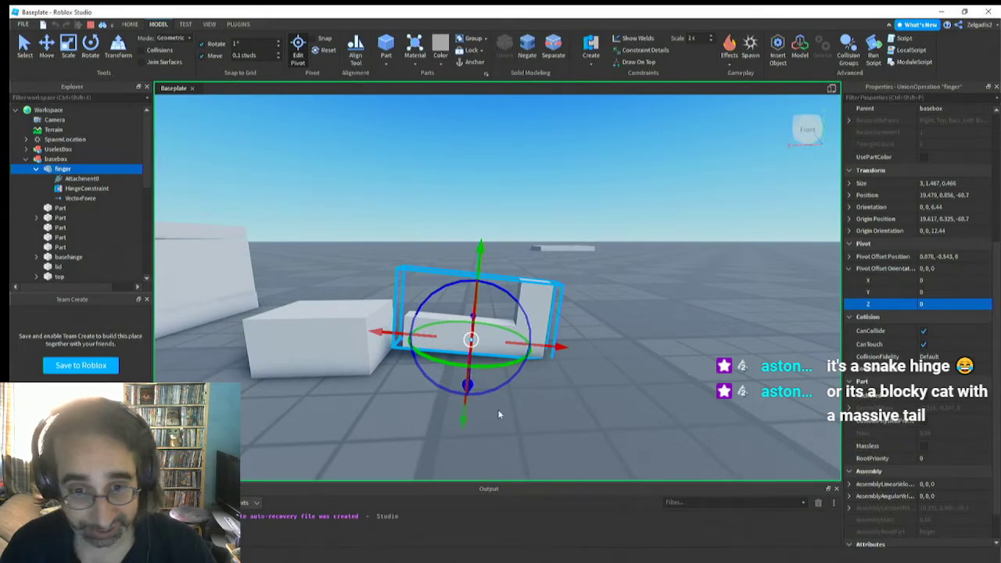
# Try Z forces of 100000 and 1000000 on the finger's running VectorForce, look for the finger, and end the simulation
pyautogui.click(75, 198)
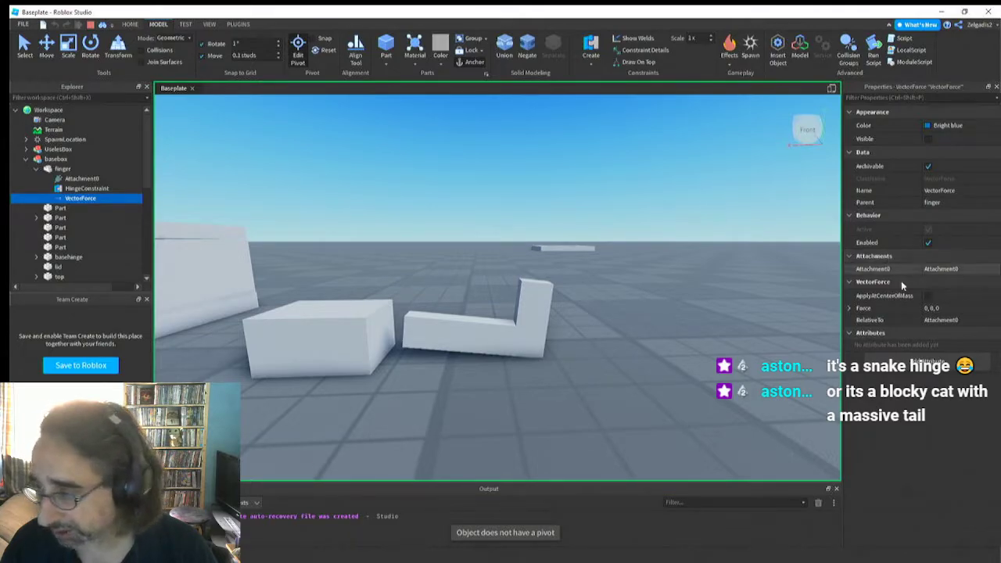
pyautogui.click(935, 308)
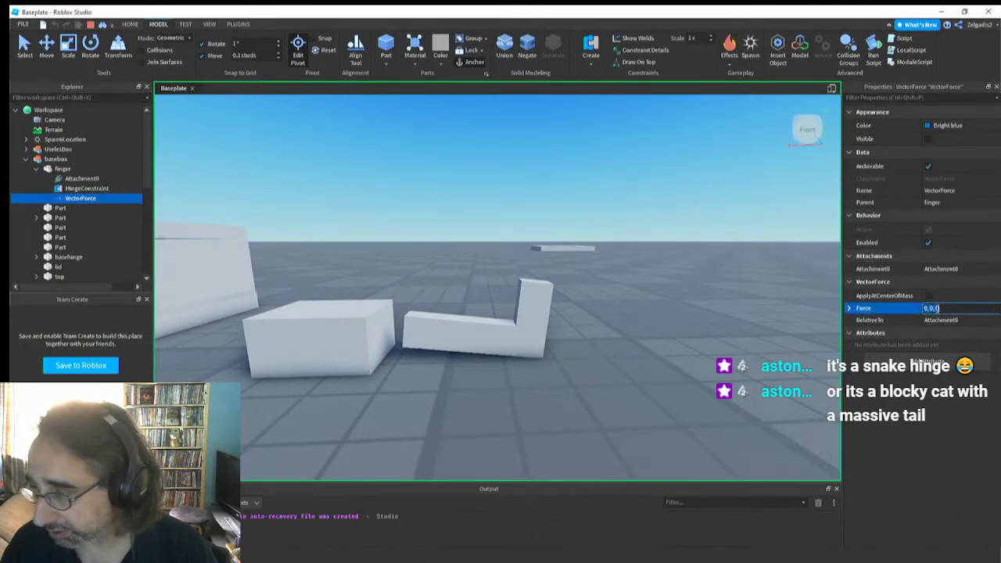
pyautogui.click(850, 309)
pyautogui.click(937, 344)
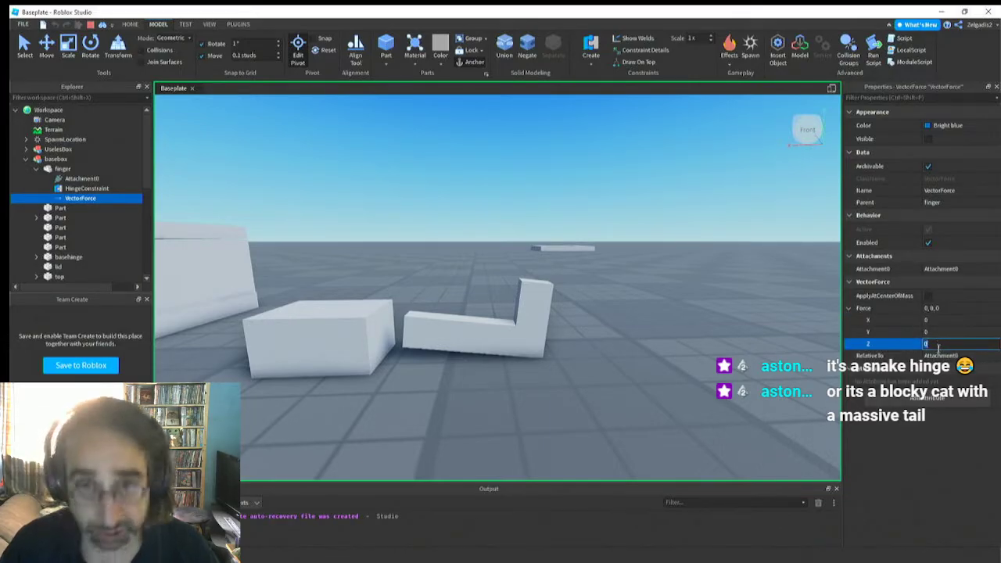
pyautogui.write('1')
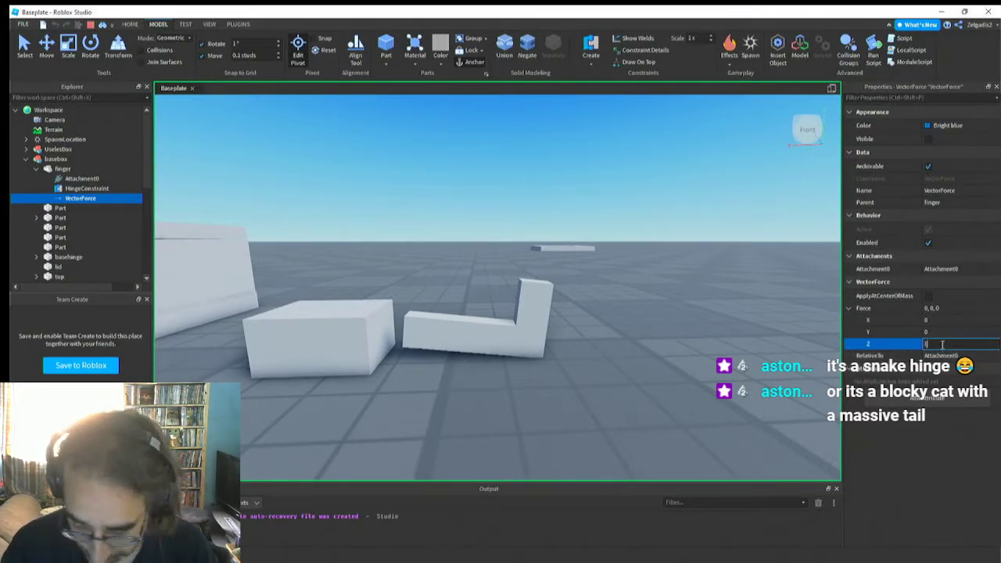
pyautogui.write('00')
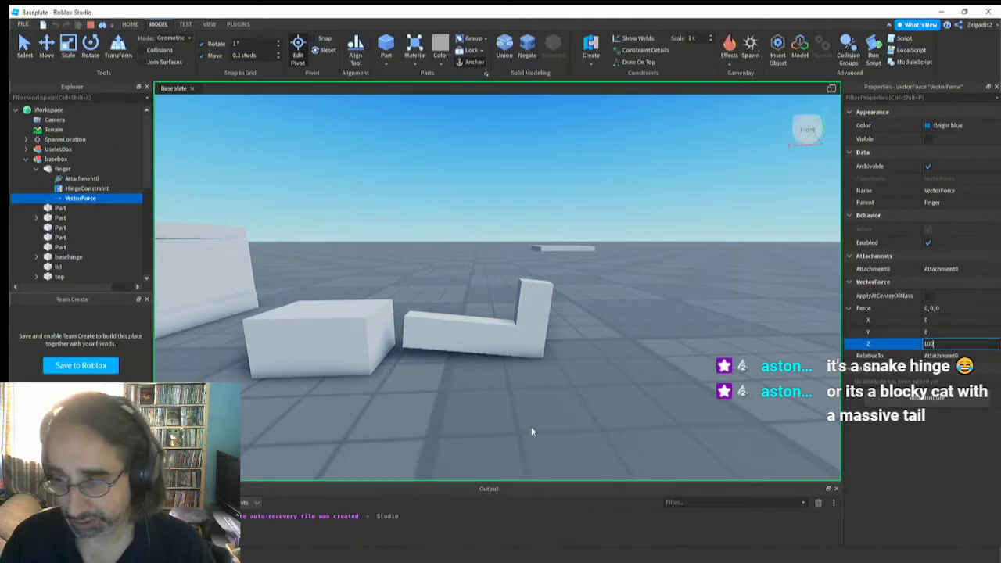
pyautogui.write('000')
pyautogui.press('Return')
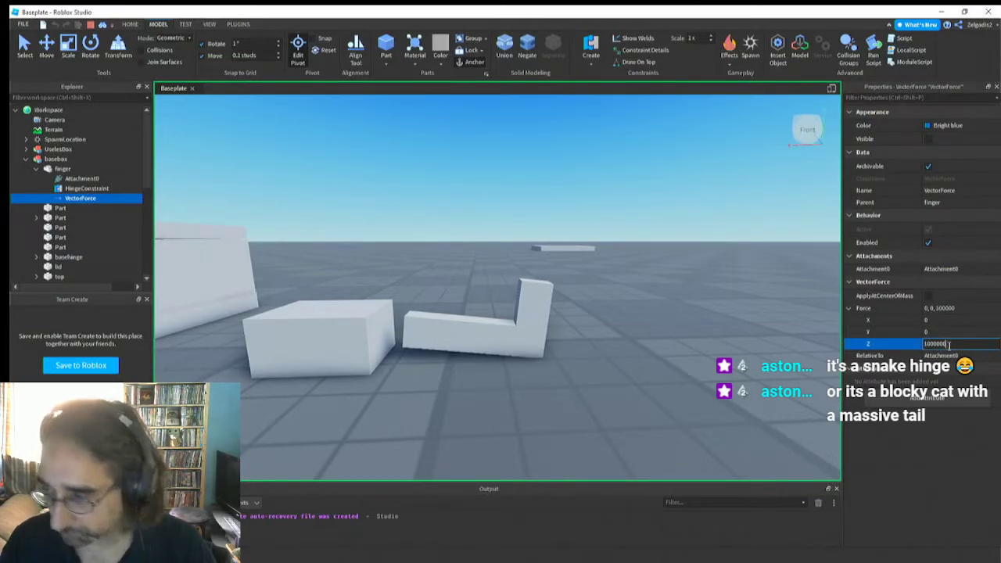
pyautogui.press('Return')
pyautogui.moveTo(544, 308); pyautogui.dragTo(542, 310, button='right')
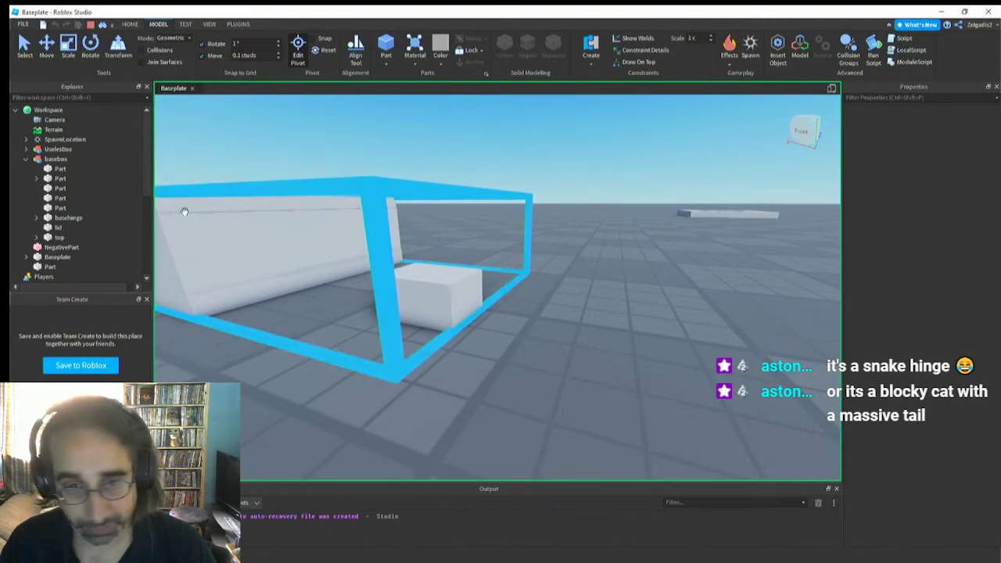
pyautogui.click(90, 27)
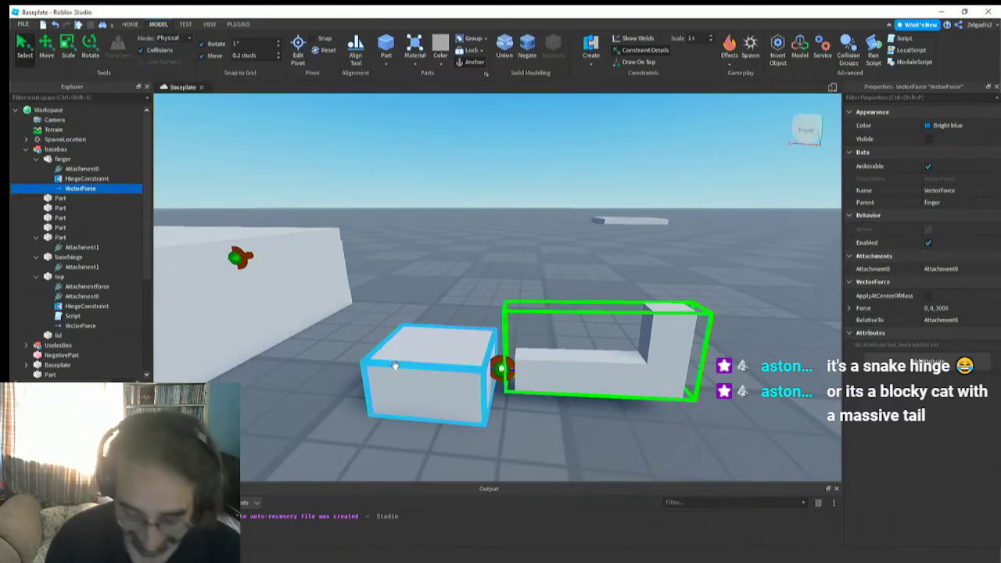
# Set the finger's VectorForce to 0, 0, 55000 and run the simulation to test it
pyautogui.moveTo(472, 413); pyautogui.dragTo(473, 418, button='right')
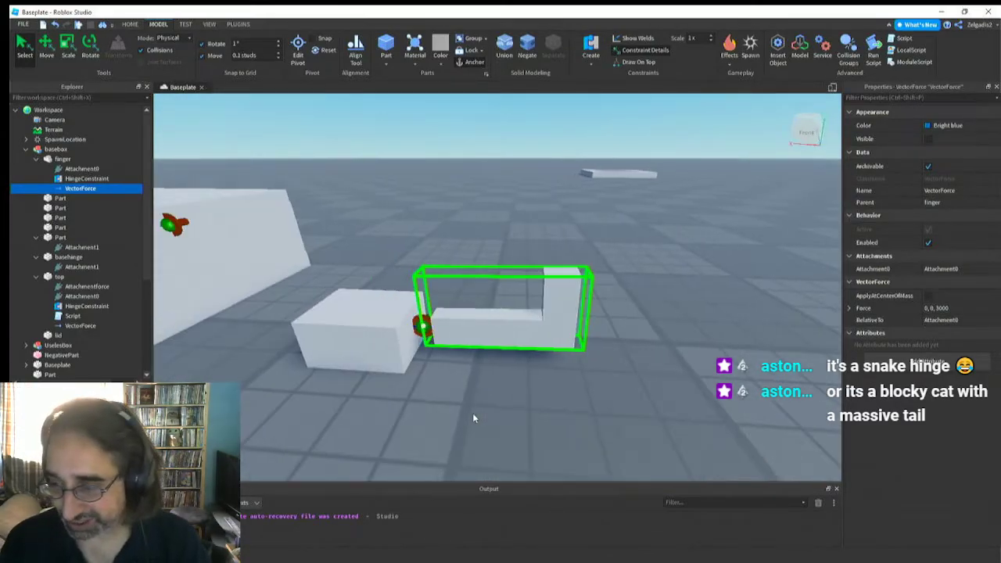
pyautogui.click(938, 310)
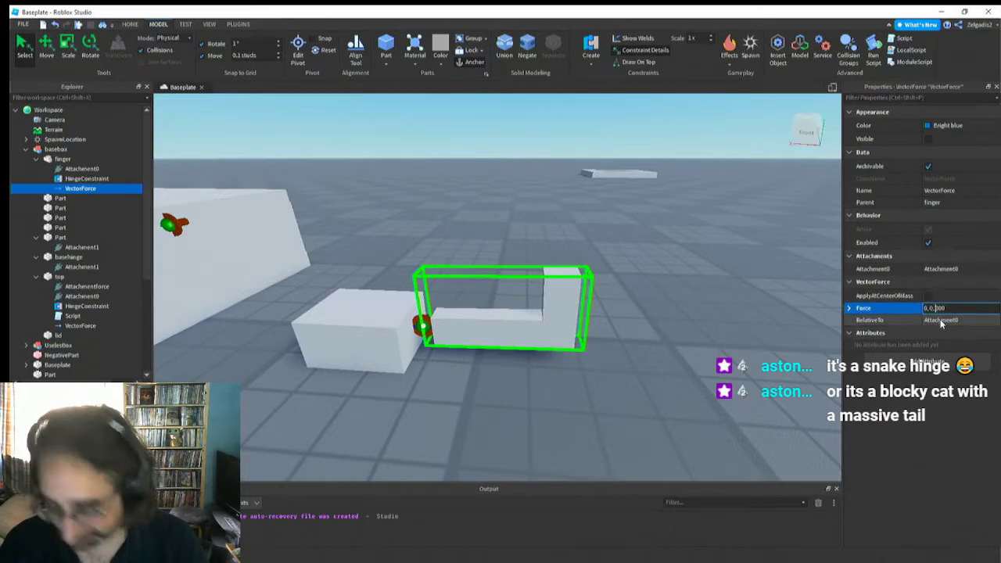
pyautogui.press('Return')
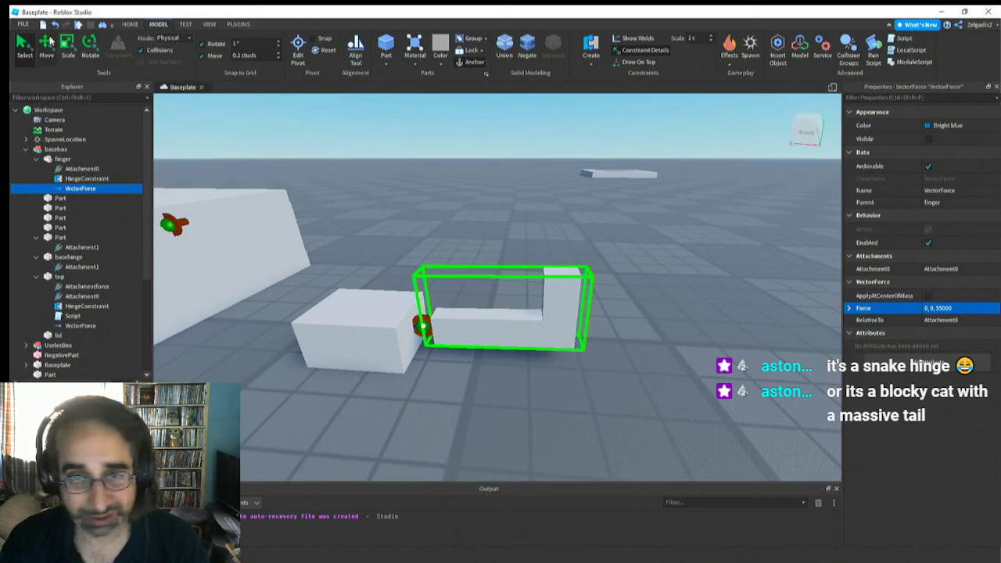
pyautogui.click(186, 25)
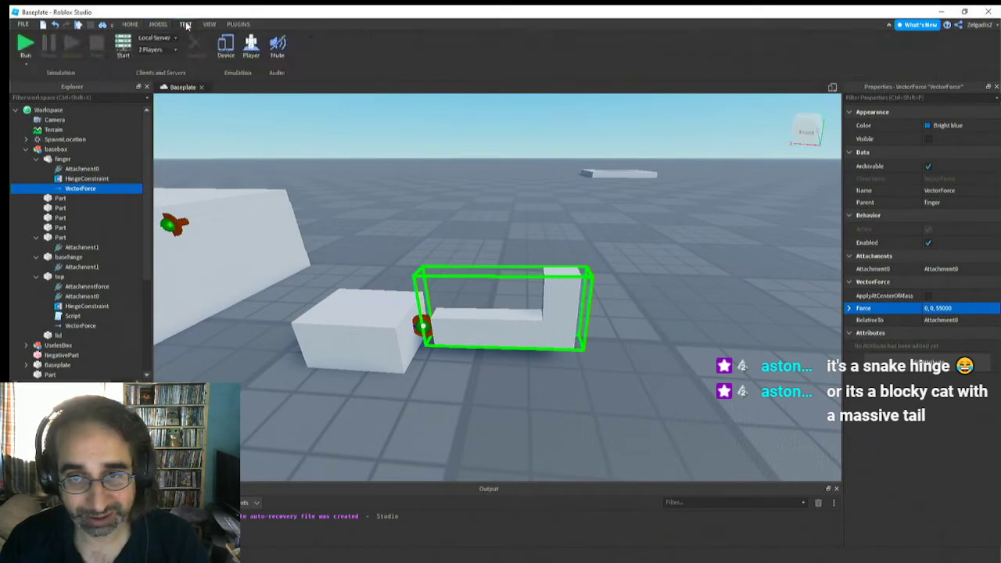
pyautogui.click(24, 45)
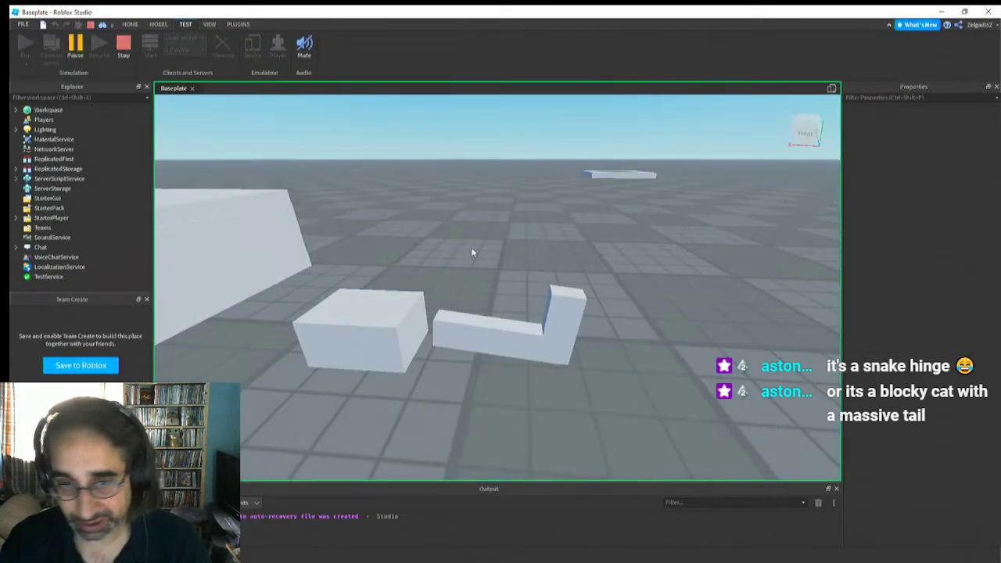
# Select the finger in the running simulation and examine its position beside the basehinge block from near and far
pyautogui.click(498, 341)
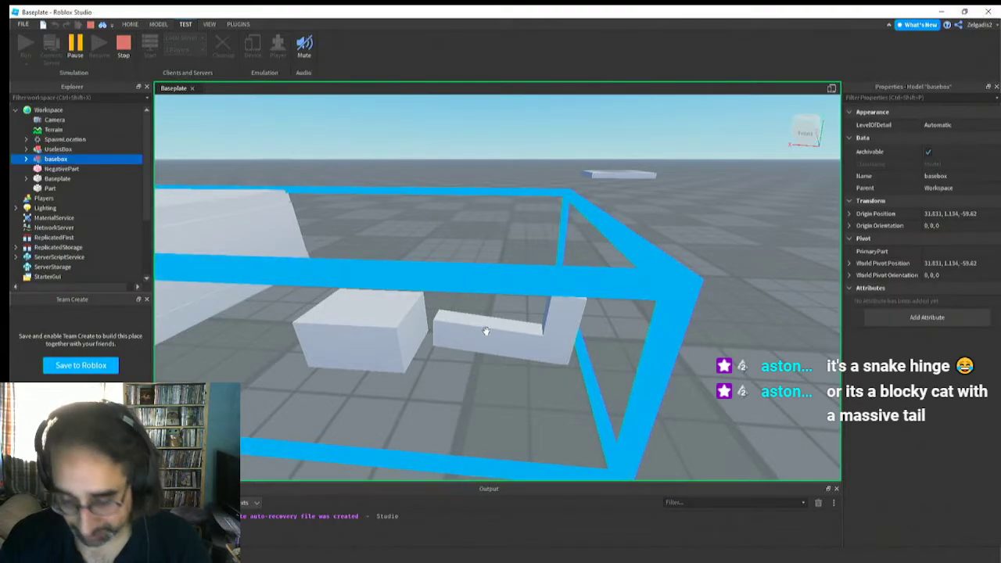
pyautogui.click(536, 327)
pyautogui.click(574, 300)
pyautogui.click(550, 293)
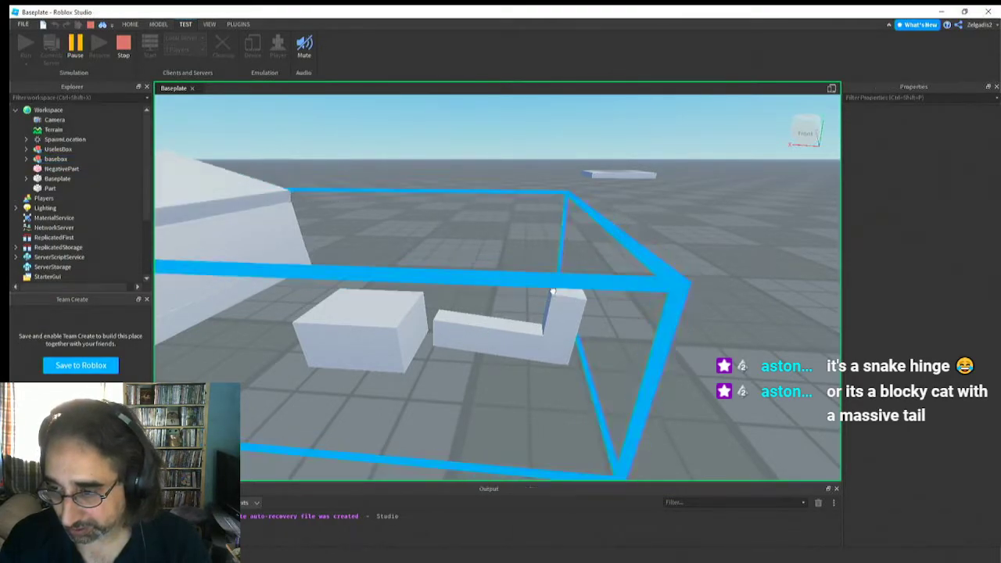
pyautogui.click(553, 291)
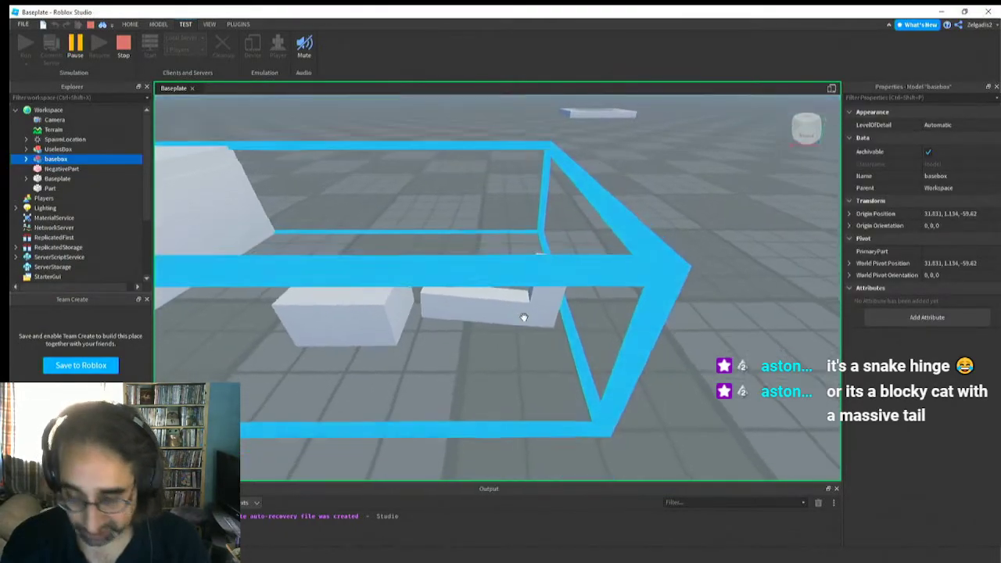
pyautogui.scroll(5, 524, 317)
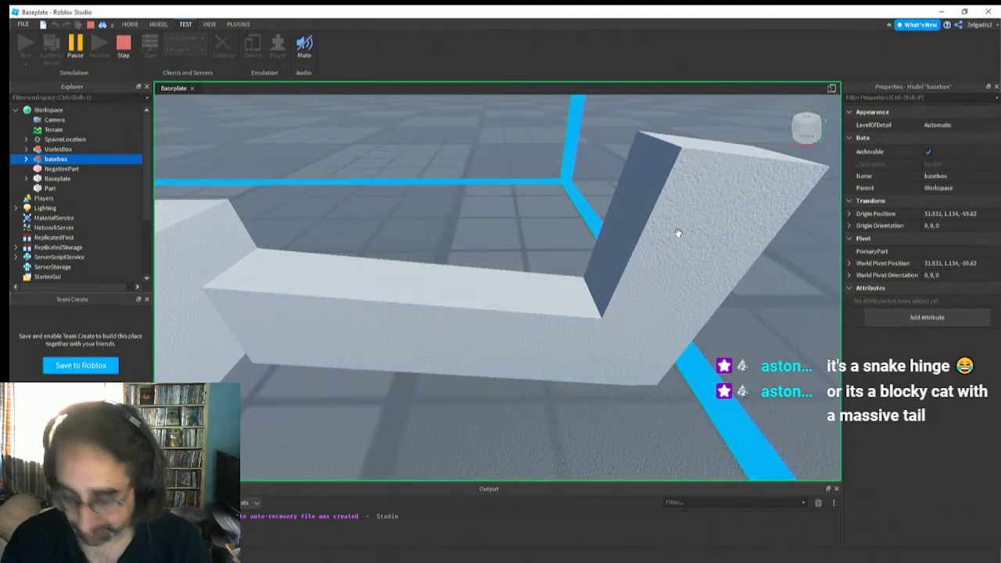
pyautogui.click(407, 261)
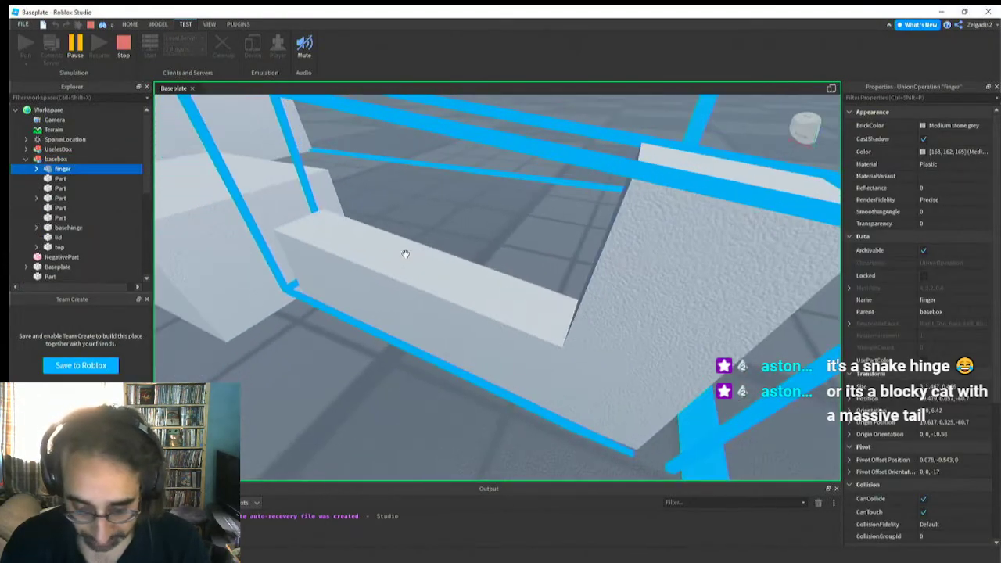
pyautogui.scroll(-5, 405, 253)
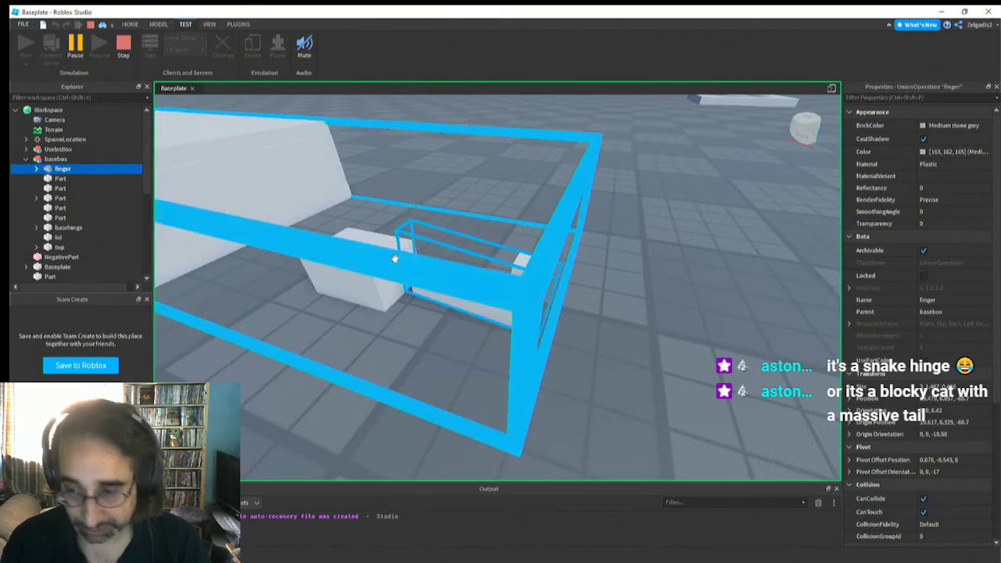
pyautogui.scroll(-3, 395, 259)
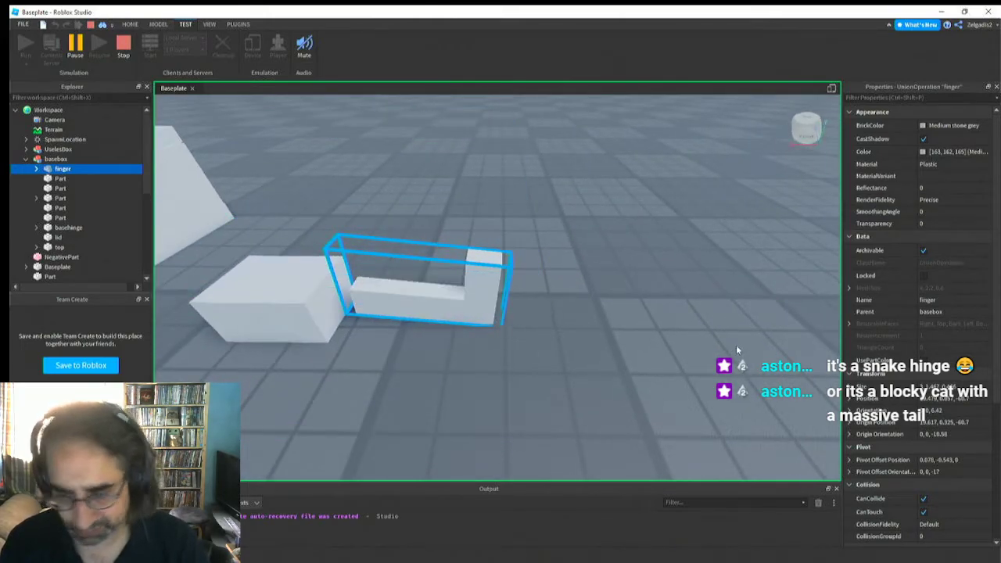
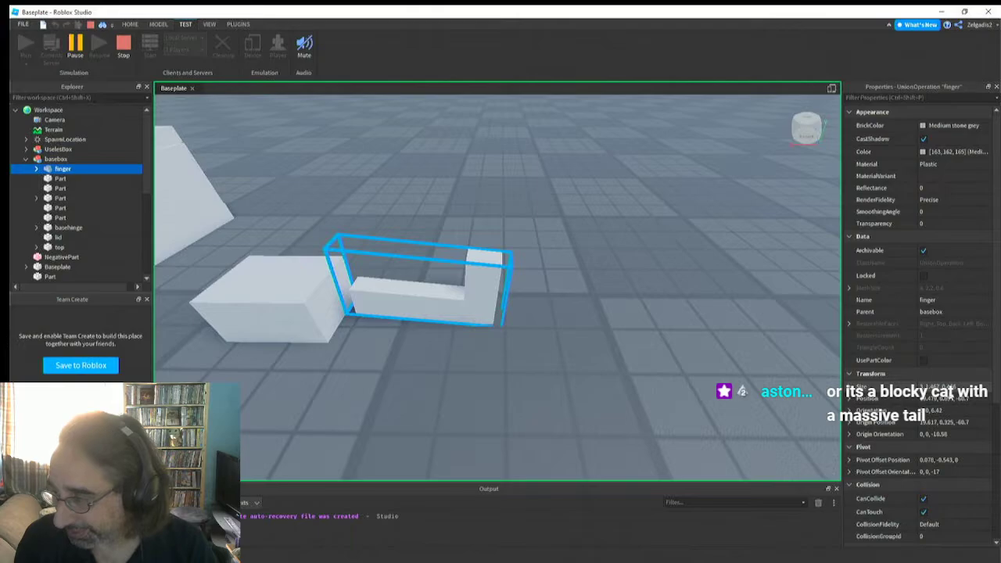
# Set the Force of the finger's VectorForce to 0, 0, 111110 in the running simulation
pyautogui.click(36, 168)
pyautogui.click(74, 198)
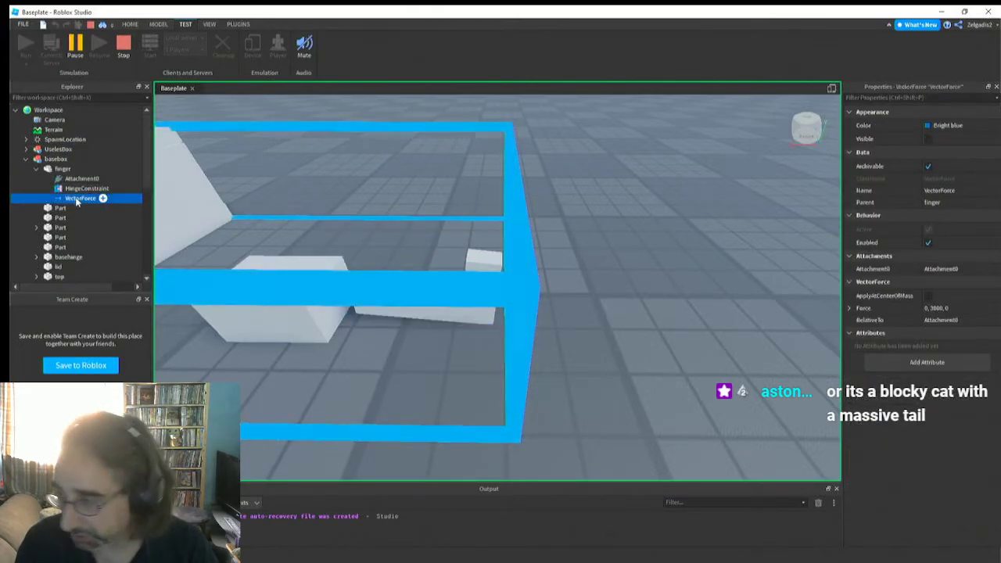
pyautogui.click(961, 310)
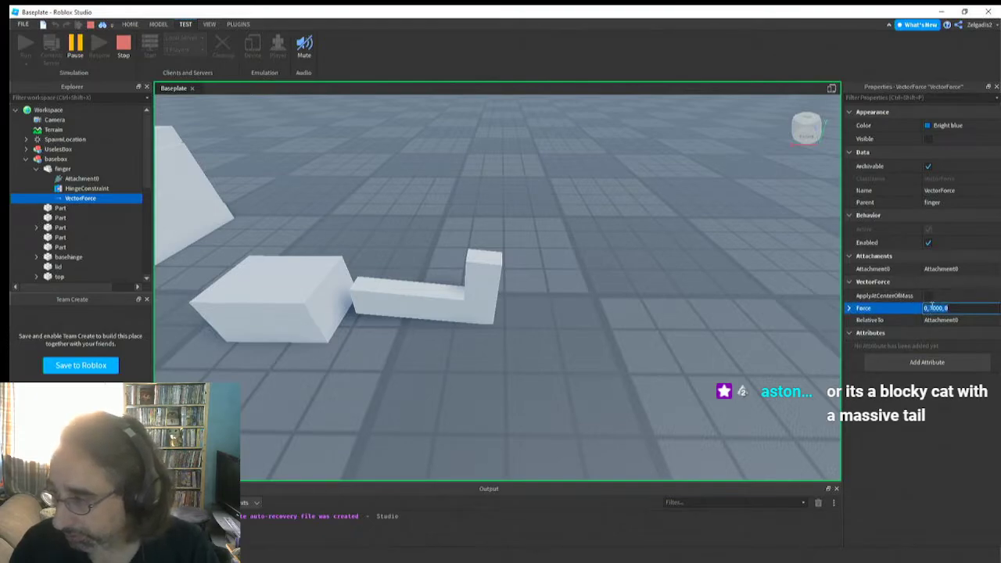
pyautogui.press('BackSpace')
pyautogui.press('Delete')
pyautogui.press('Delete')
pyautogui.press('Delete')
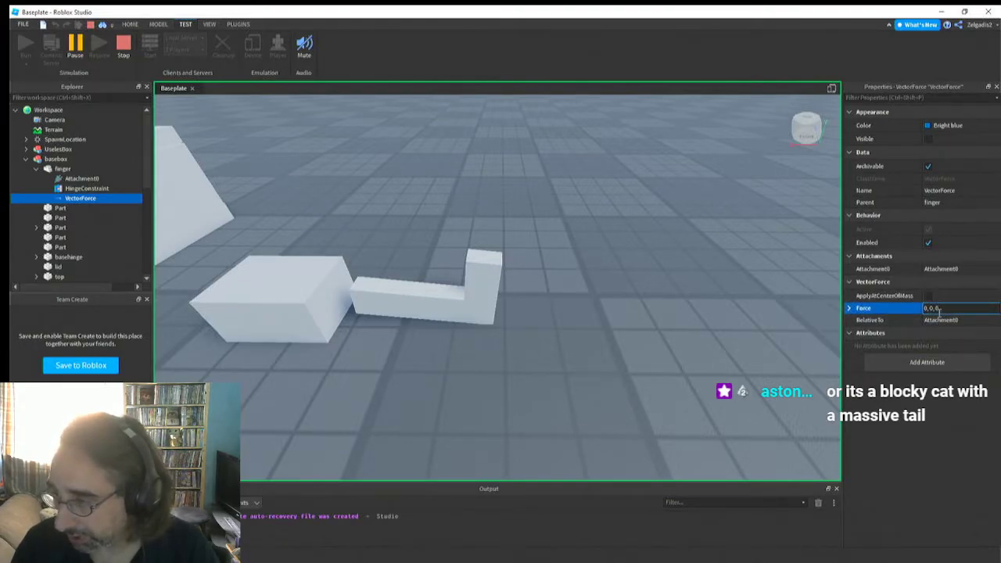
pyautogui.click(938, 310)
pyautogui.write('11111')
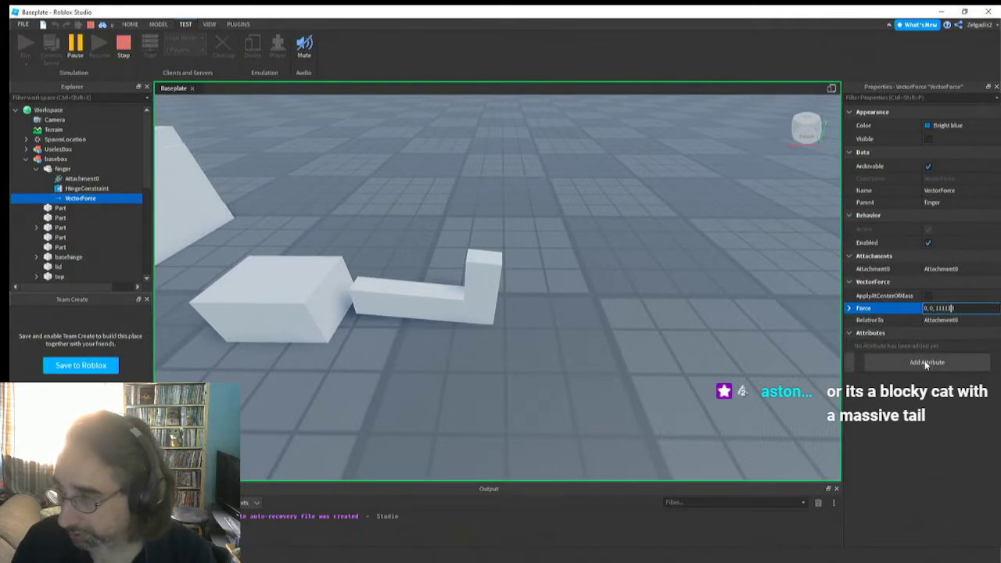
pyautogui.press('Return')
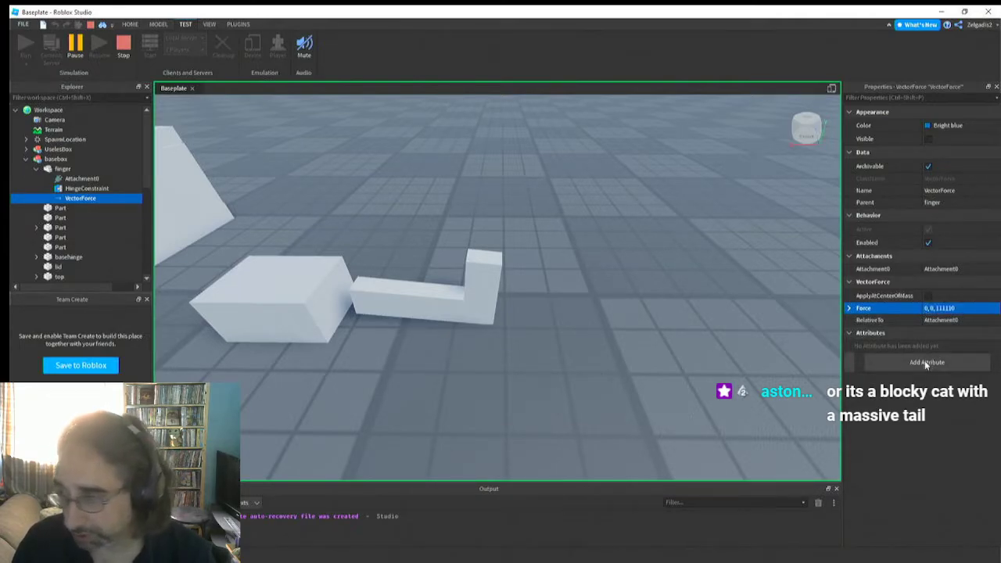
# Re-enter the running finger's force, look around the basehinge block for the finger, and end the simulation
pyautogui.click(945, 310)
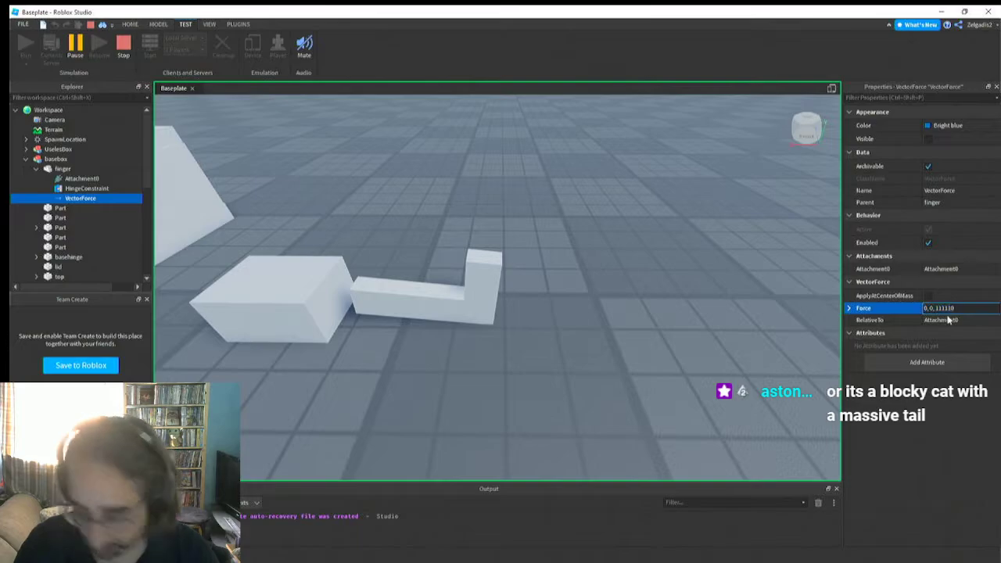
pyautogui.click(957, 333)
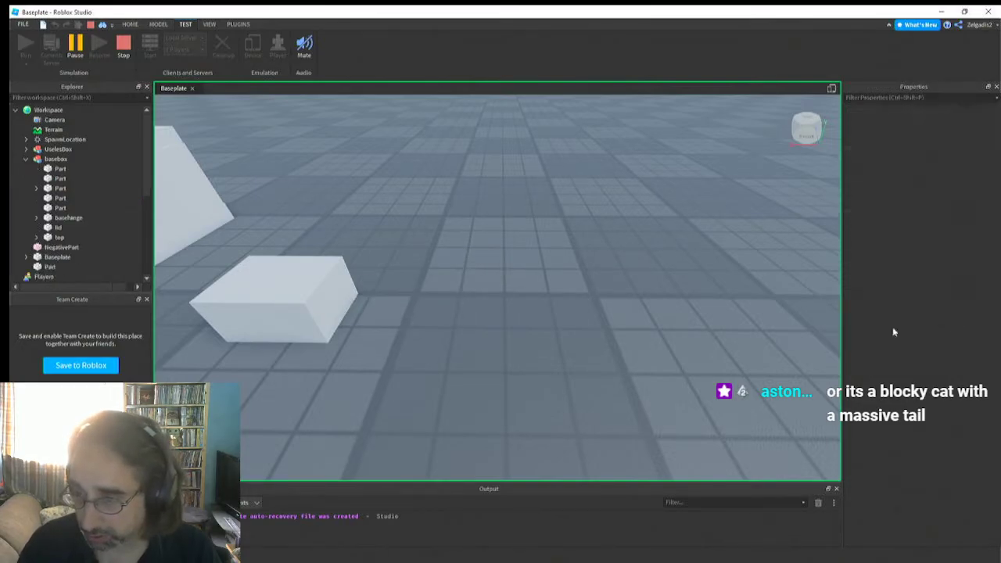
pyautogui.moveTo(731, 340); pyautogui.dragTo(728, 340, button='right')
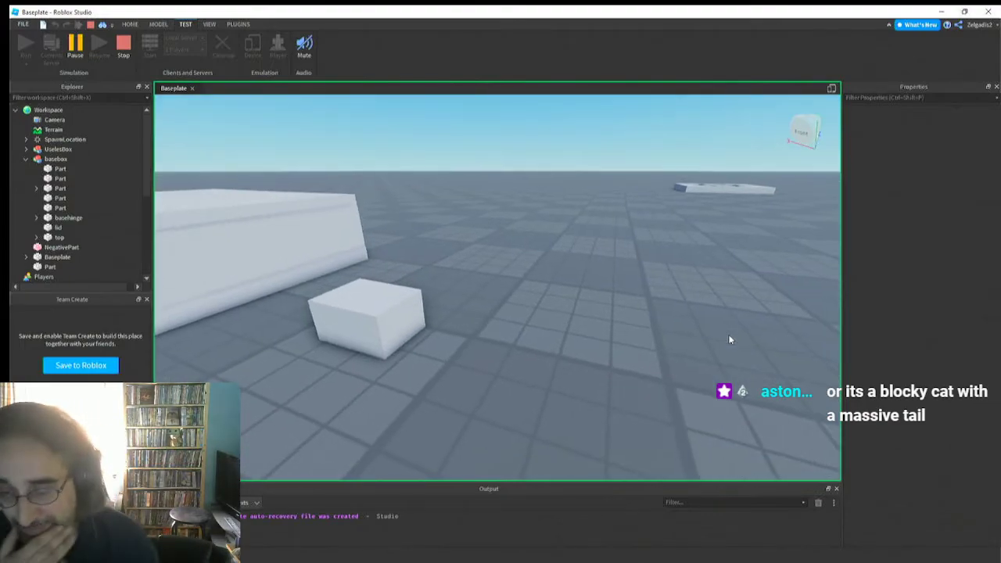
pyautogui.click(125, 44)
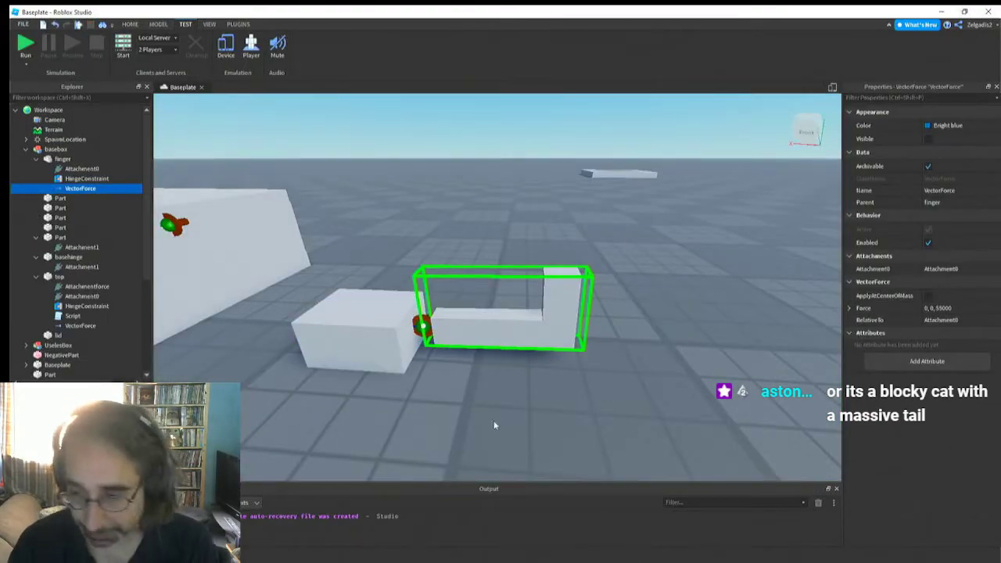
# Set the finger's VectorForce to 0, 5000, 0 and run the simulation to test it
pyautogui.click(503, 328)
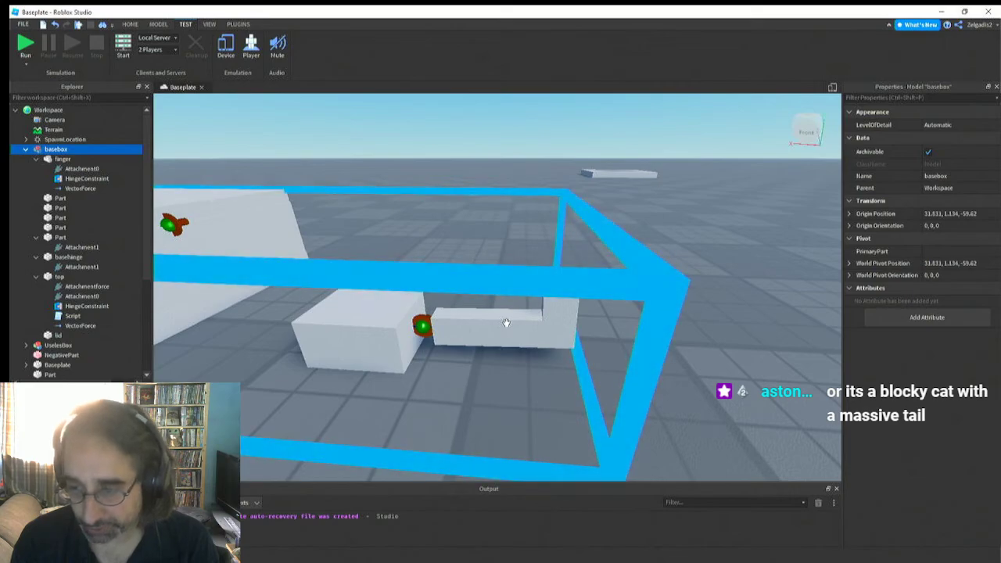
pyautogui.click(69, 190)
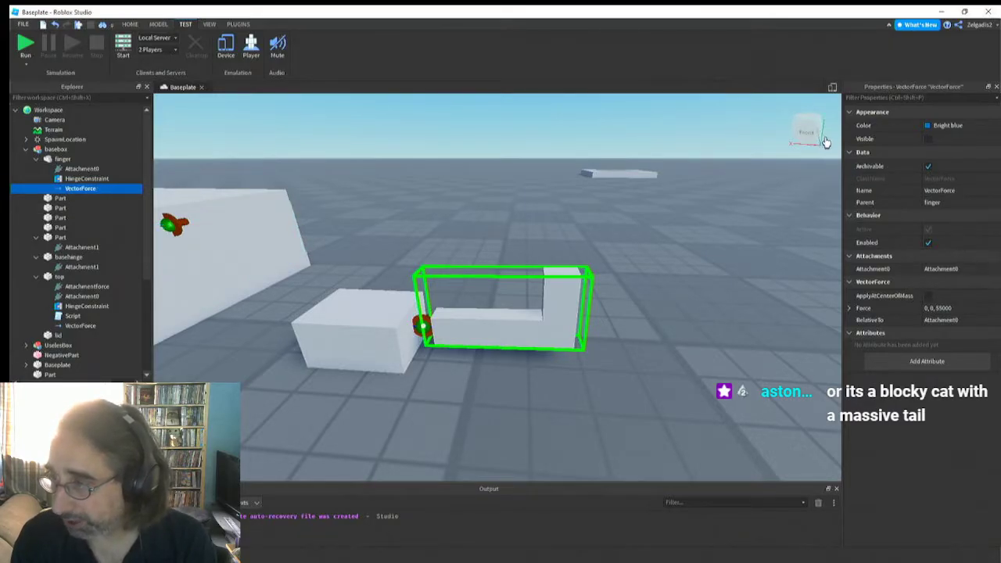
pyautogui.press('d')
pyautogui.moveTo(781, 194); pyautogui.dragTo(782, 194, button='right')
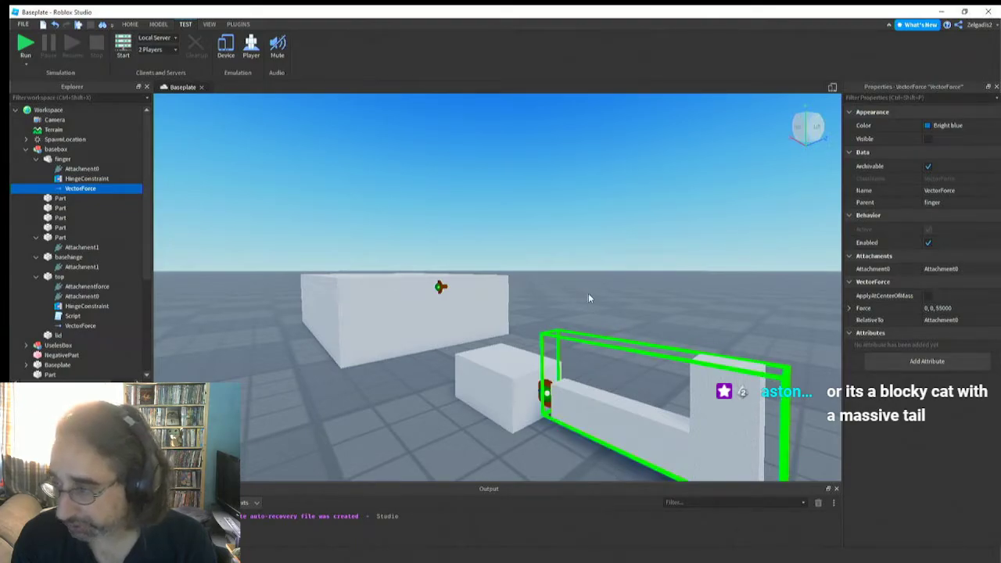
pyautogui.click(938, 309)
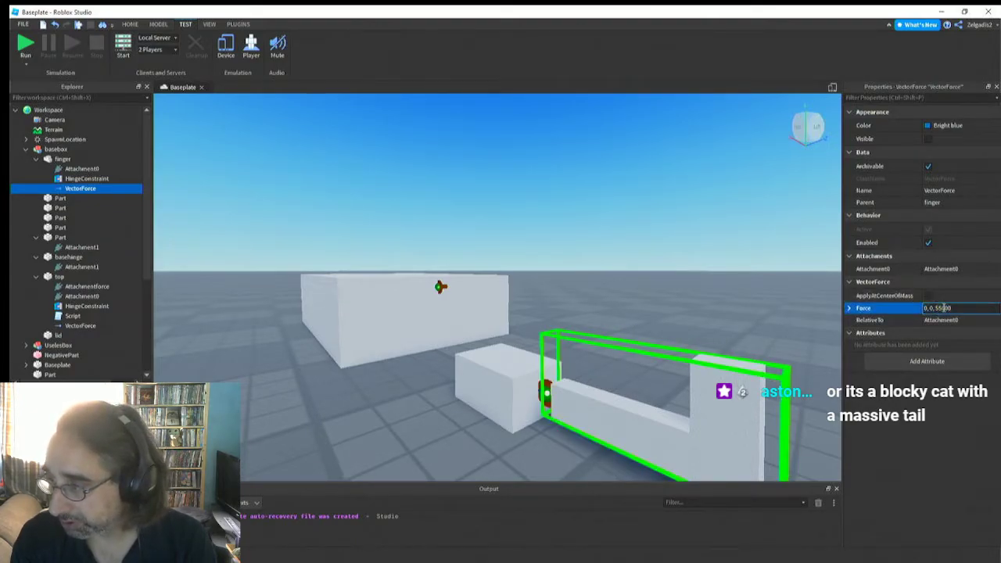
pyautogui.press('BackSpace')
pyautogui.press('BackSpace')
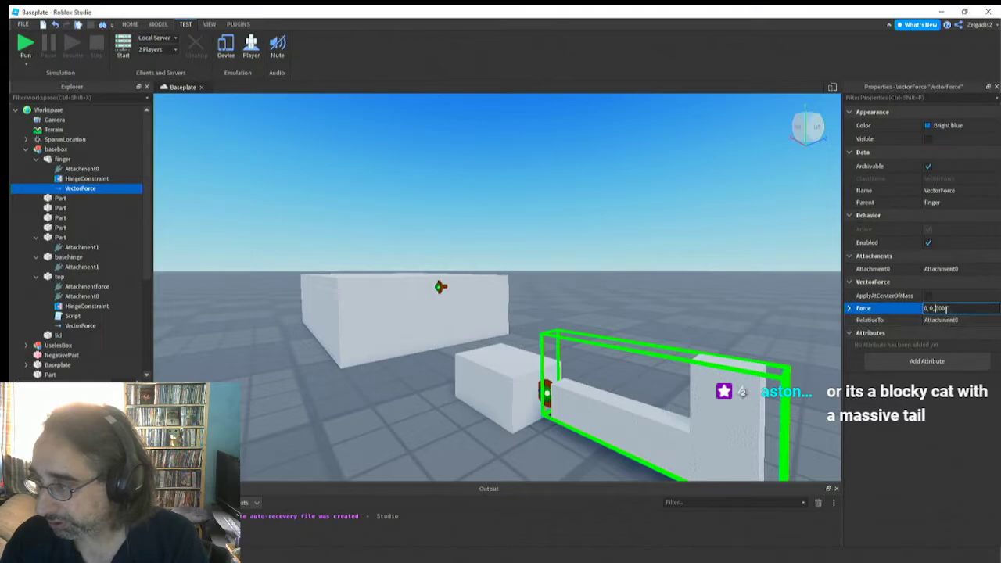
pyautogui.press('BackSpace')
pyautogui.press('BackSpace')
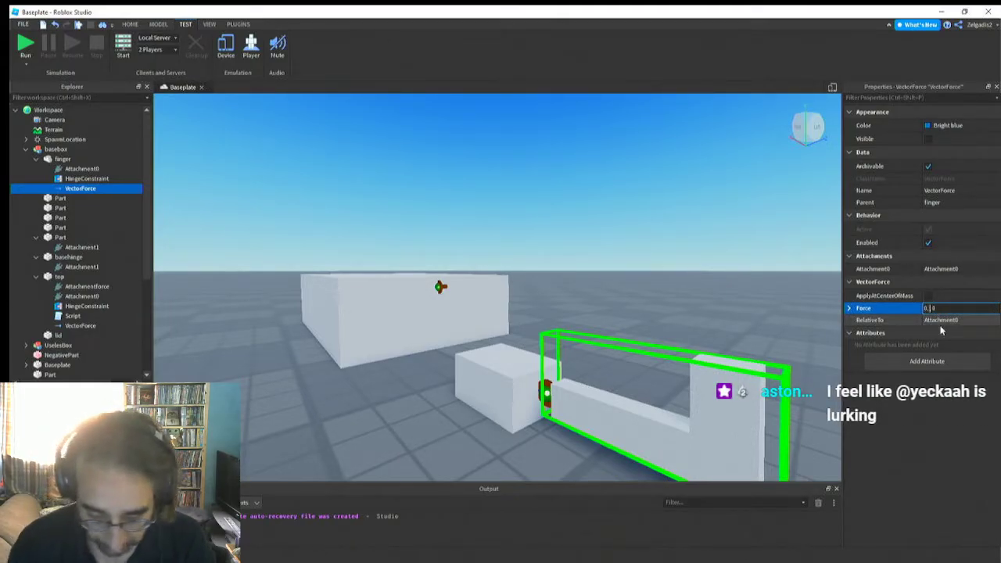
pyautogui.press('BackSpace')
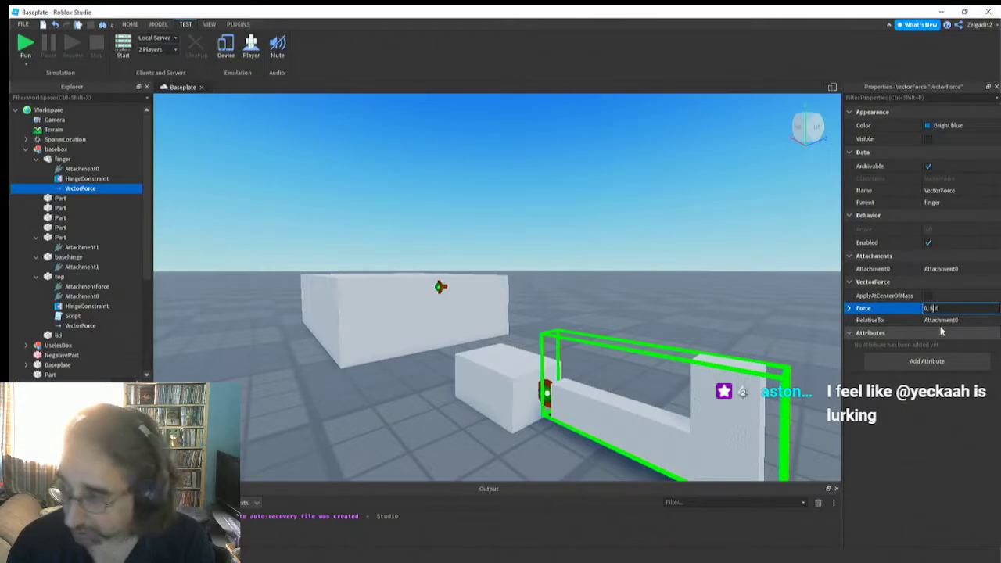
pyautogui.press('Return')
pyautogui.moveTo(450, 400); pyautogui.dragTo(449, 405, button='right')
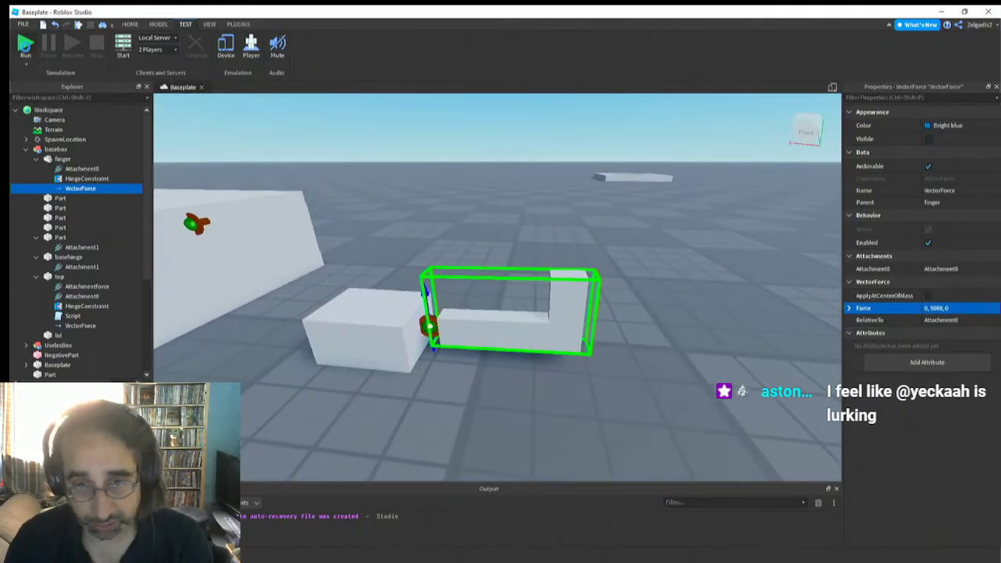
pyautogui.click(25, 46)
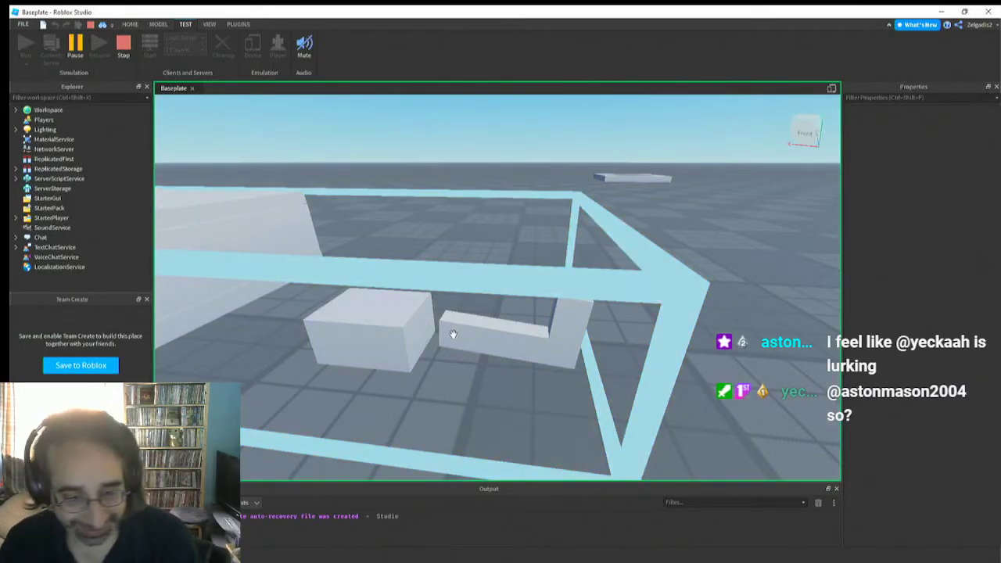
# Select the finger in the running simulation and examine its tilt and its gap to the basehinge block from several sides
pyautogui.moveTo(369, 349); pyautogui.dragTo(356, 338, button='right')
pyautogui.press('a')
pyautogui.press('s')
pyautogui.press('w')
pyautogui.keyDown('alt'); pyautogui.click(497, 300); pyautogui.keyUp('alt')
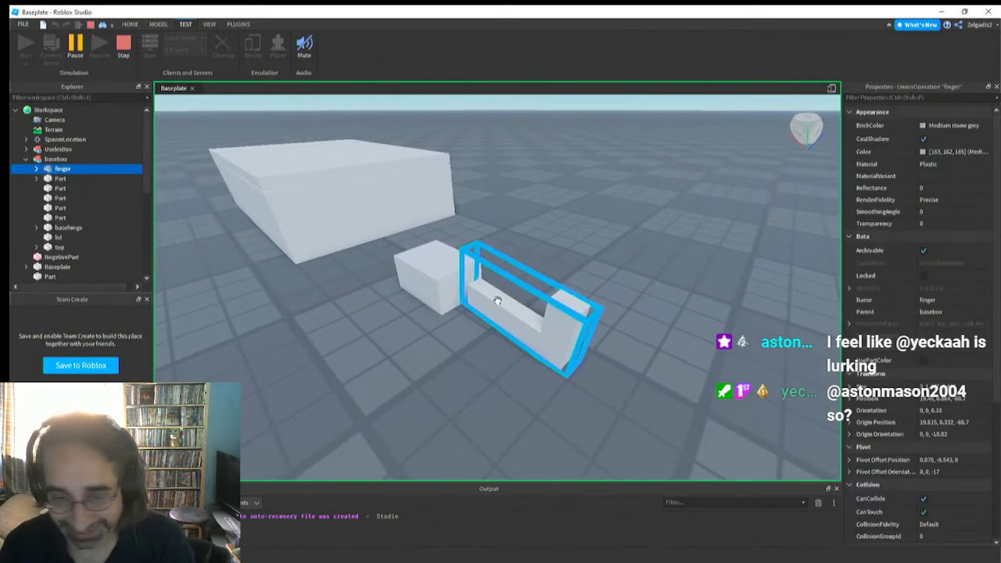
pyautogui.press('a')
pyautogui.moveTo(389, 297); pyautogui.dragTo(389, 296, button='right')
pyautogui.press('w')
pyautogui.press('s')
pyautogui.press('d')
pyautogui.press('a')
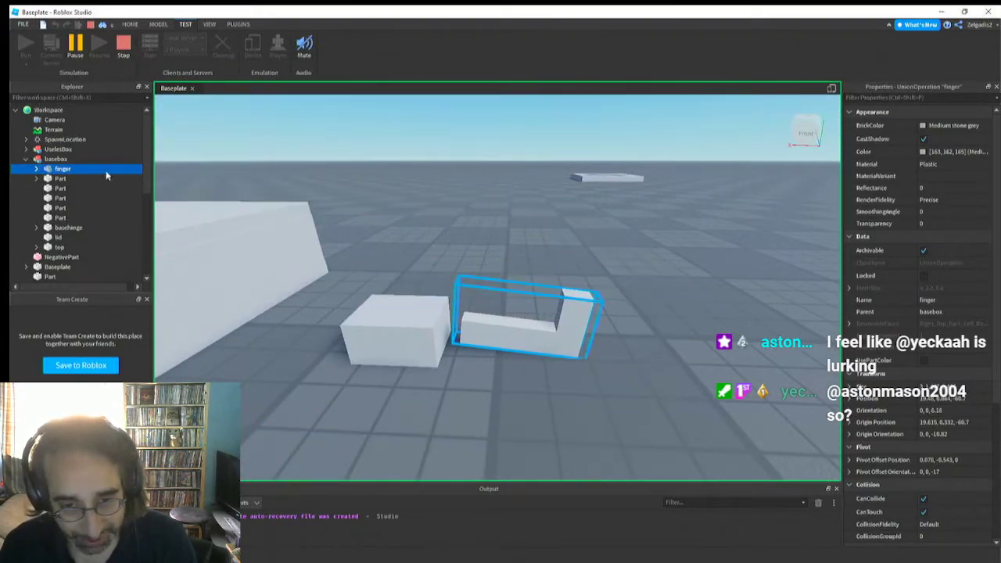
pyautogui.press('w')
pyautogui.moveTo(465, 306); pyautogui.dragTo(465, 306, button='right')
pyautogui.press('s')
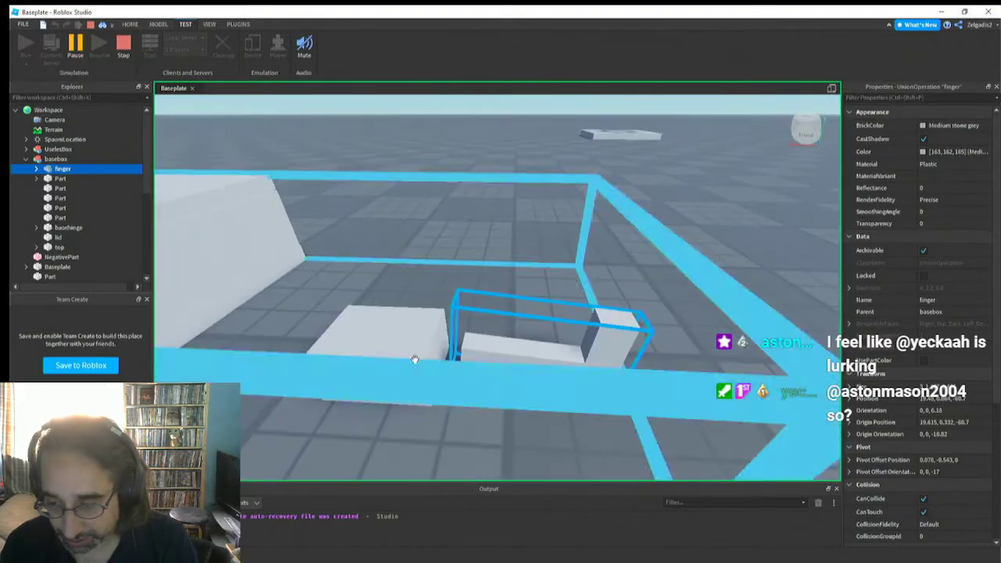
# Inspect the RelativeTo options of the finger's running VectorForce and check where its Attachment0 sits
pyautogui.click(36, 169)
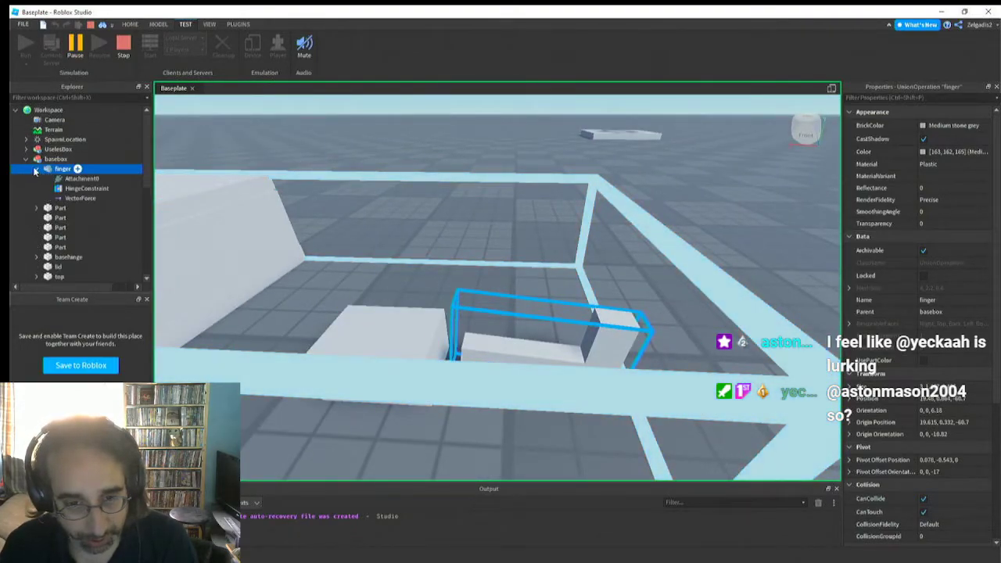
pyautogui.click(74, 198)
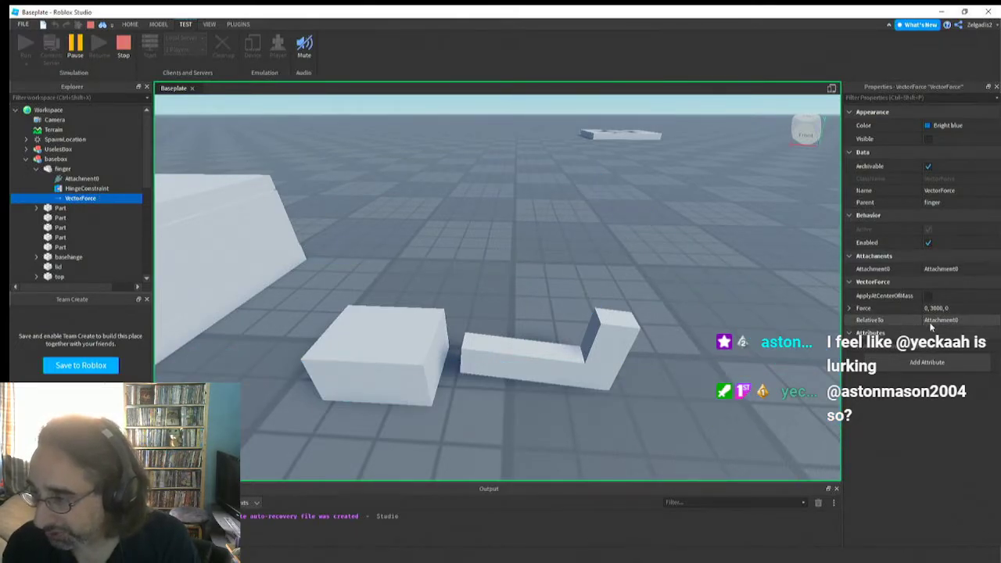
pyautogui.click(952, 321)
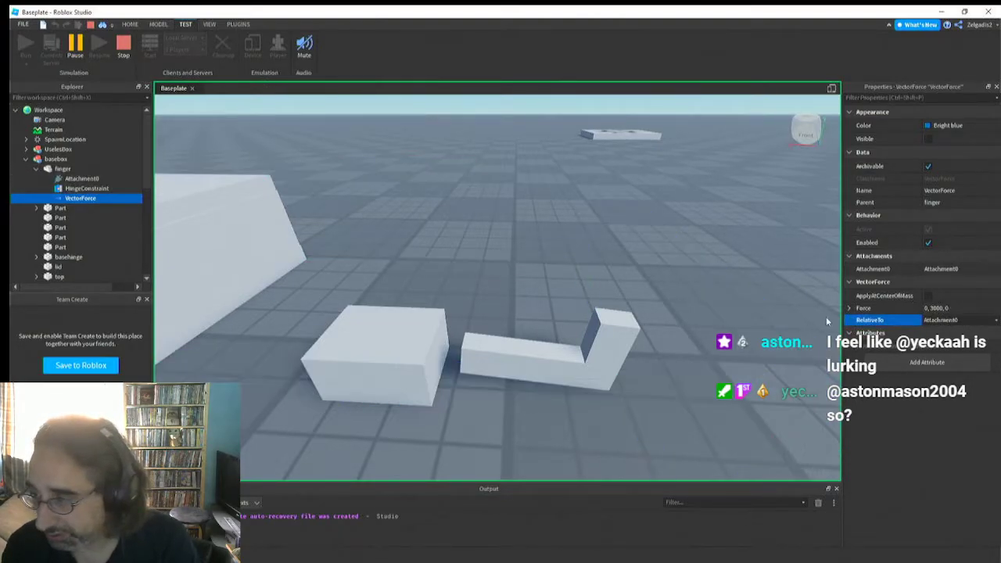
pyautogui.click(957, 320)
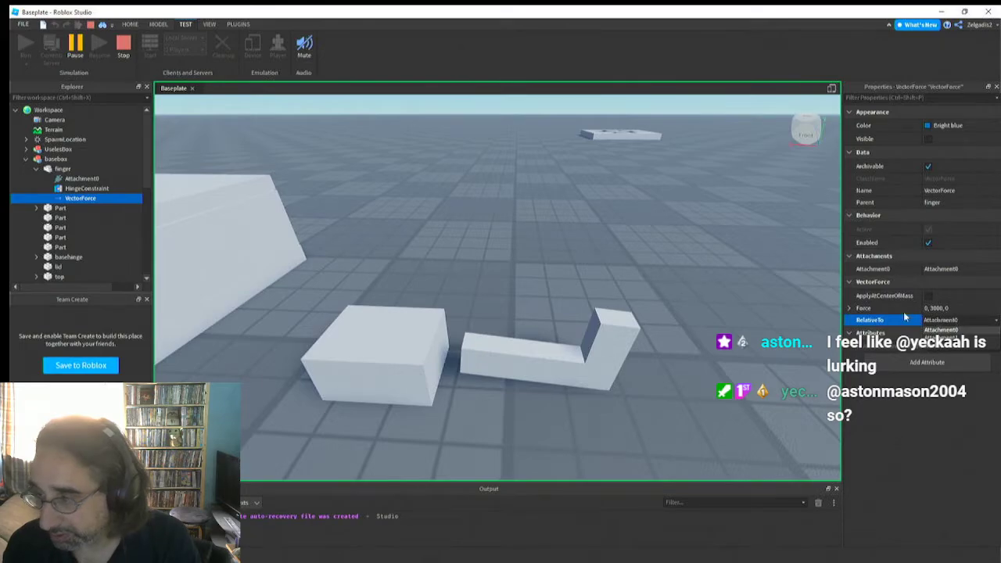
pyautogui.click(79, 180)
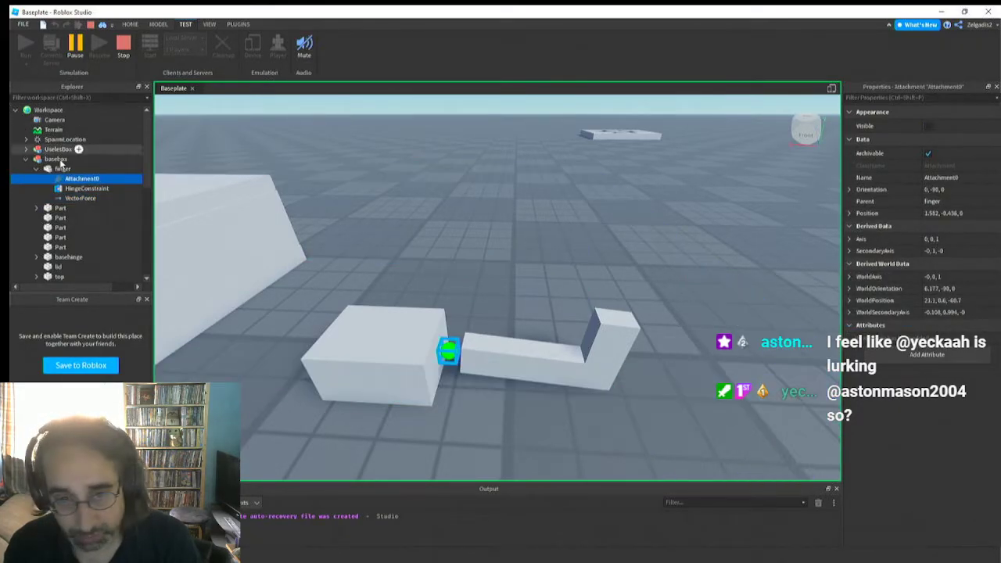
pyautogui.click(69, 207)
pyautogui.click(72, 200)
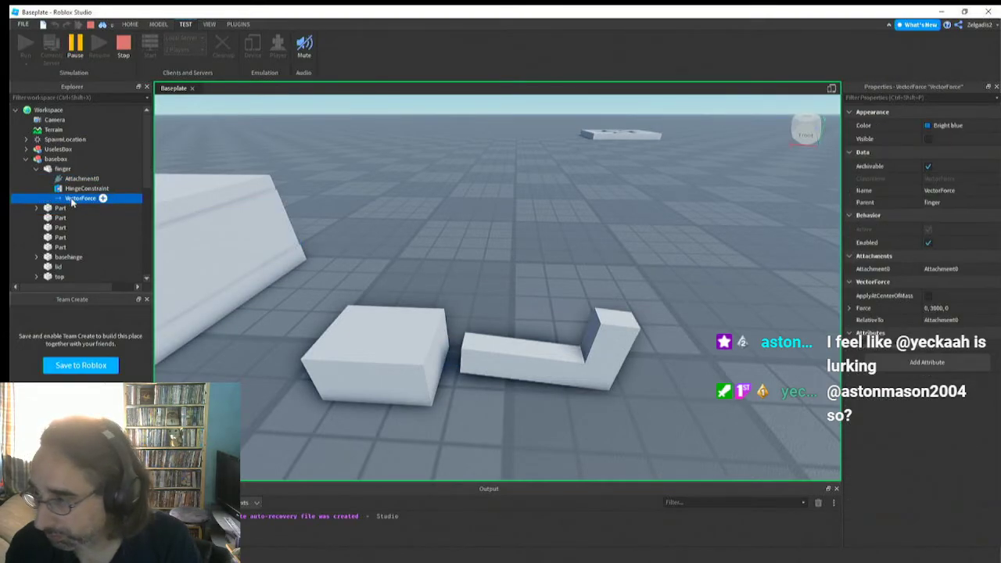
pyautogui.scroll(-1, 64, 217)
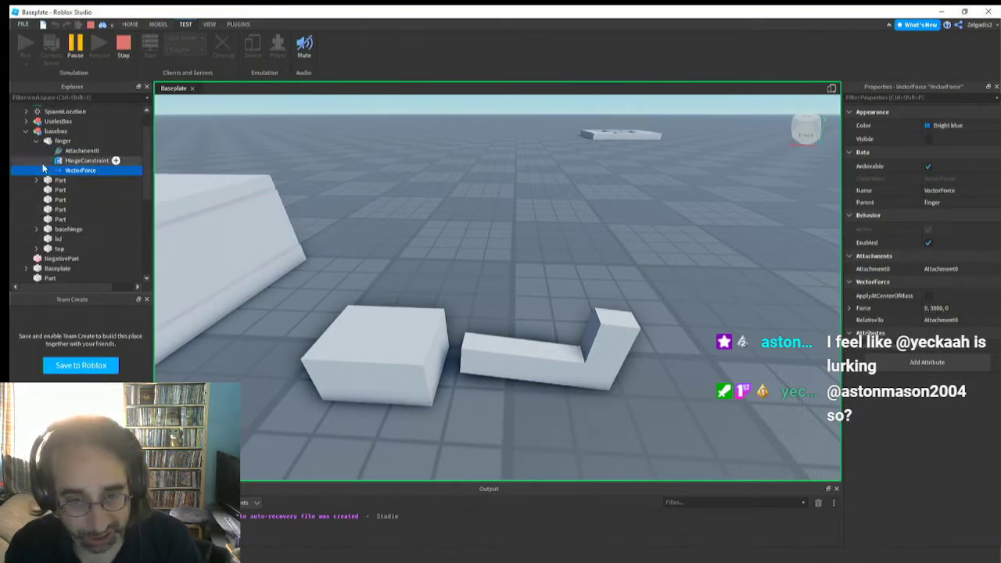
# Rename the finger's Attachment0 as fingeratt in the running simulation
pyautogui.click(85, 151)
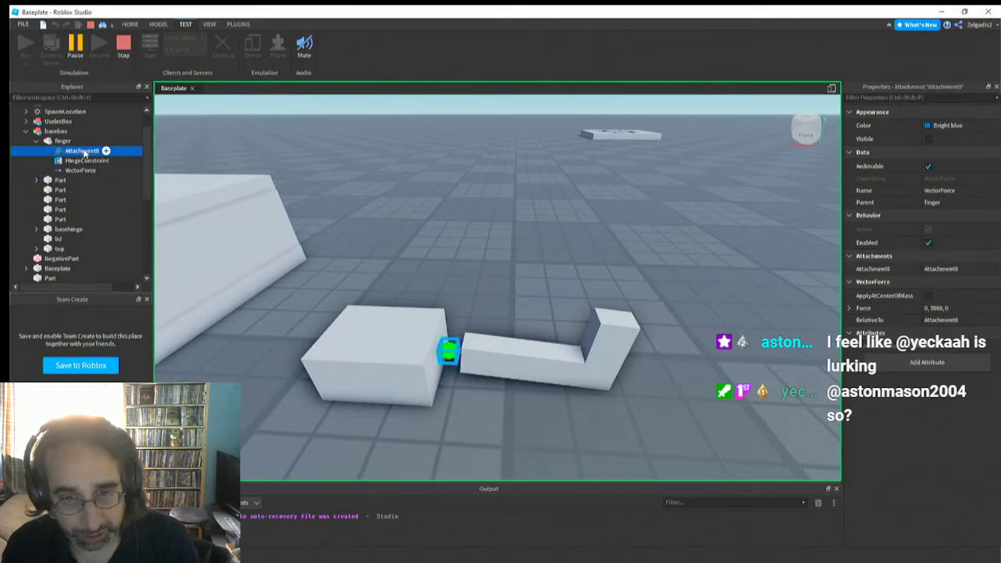
pyautogui.click(97, 151)
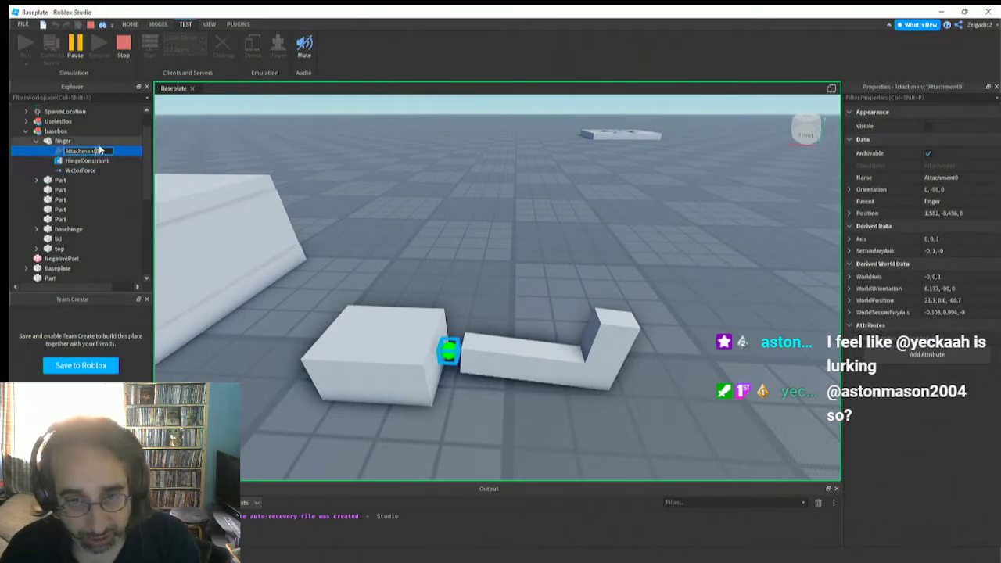
pyautogui.click(98, 144)
pyautogui.click(97, 153)
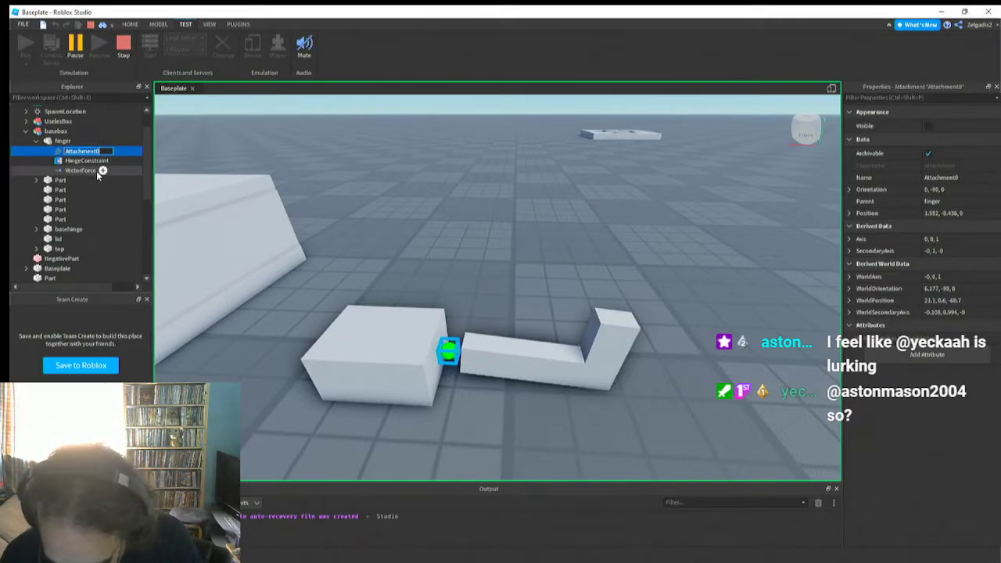
pyautogui.write('fingera')
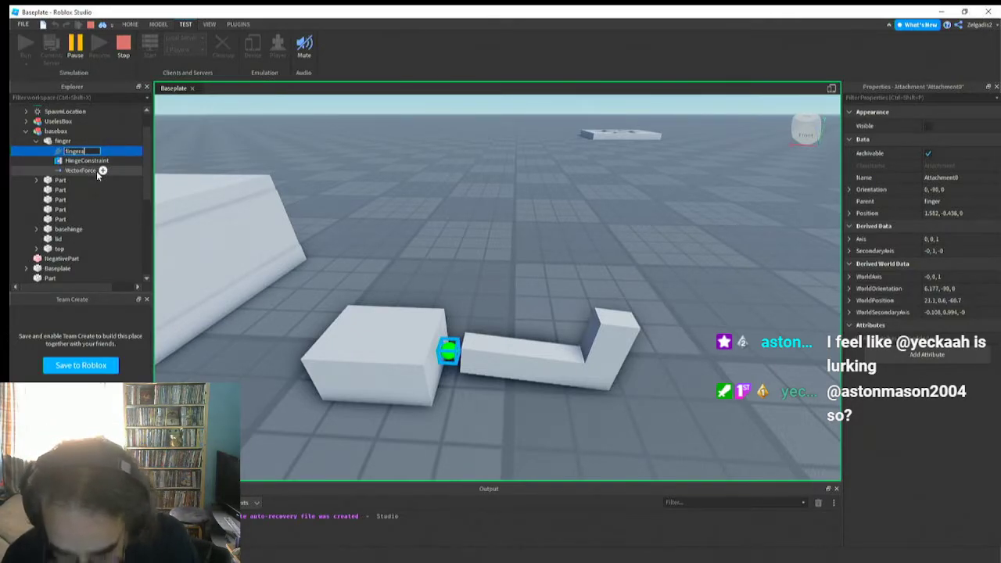
pyautogui.write('tt')
pyautogui.press('Return')
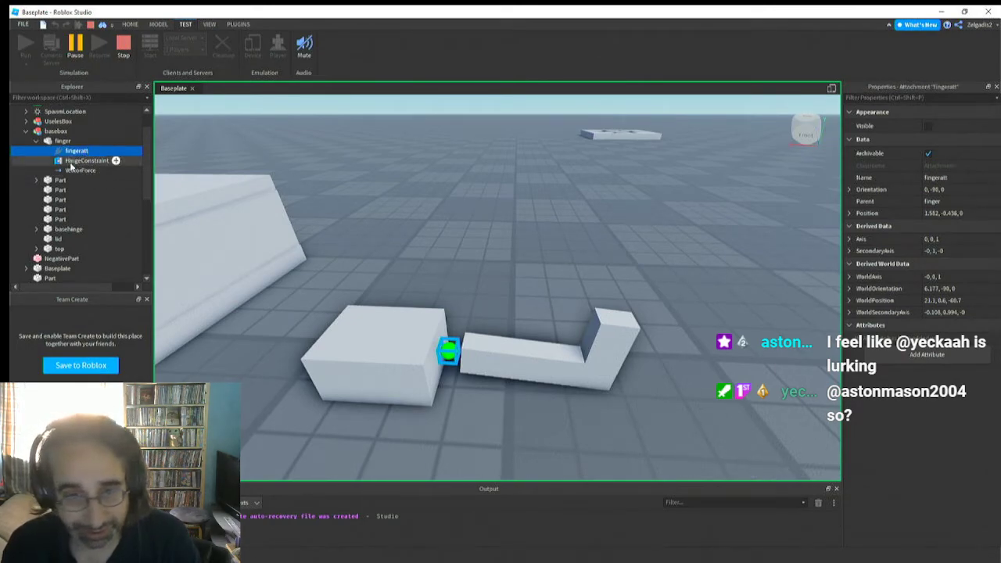
# Set RelativeTo of the finger's running VectorForce to Attachment1
pyautogui.click(80, 170)
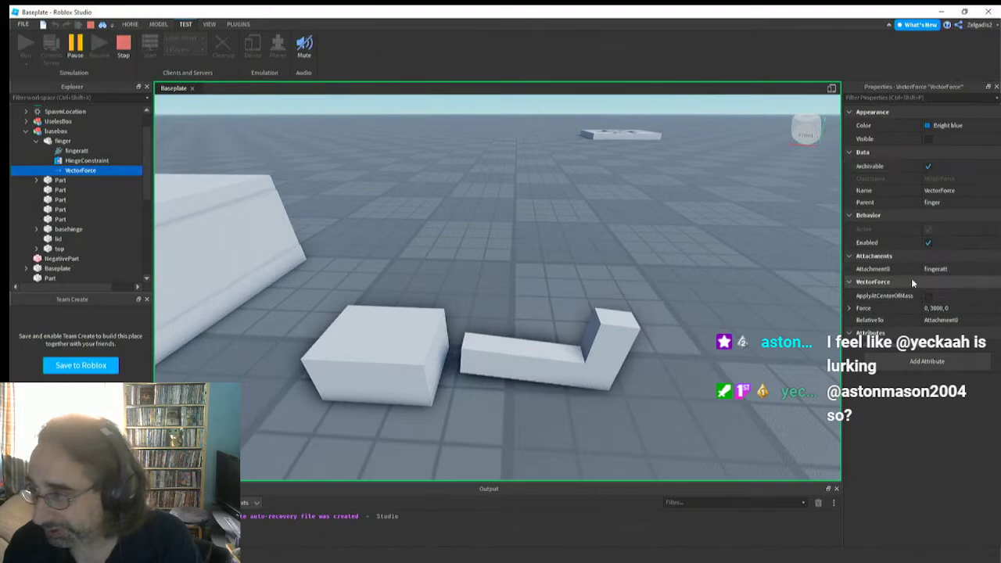
pyautogui.click(945, 322)
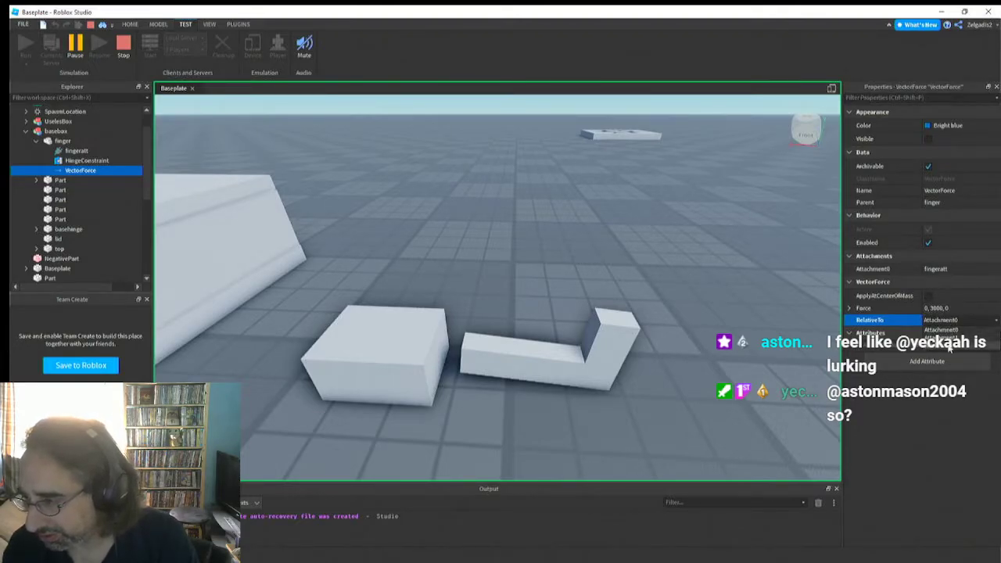
pyautogui.click(892, 321)
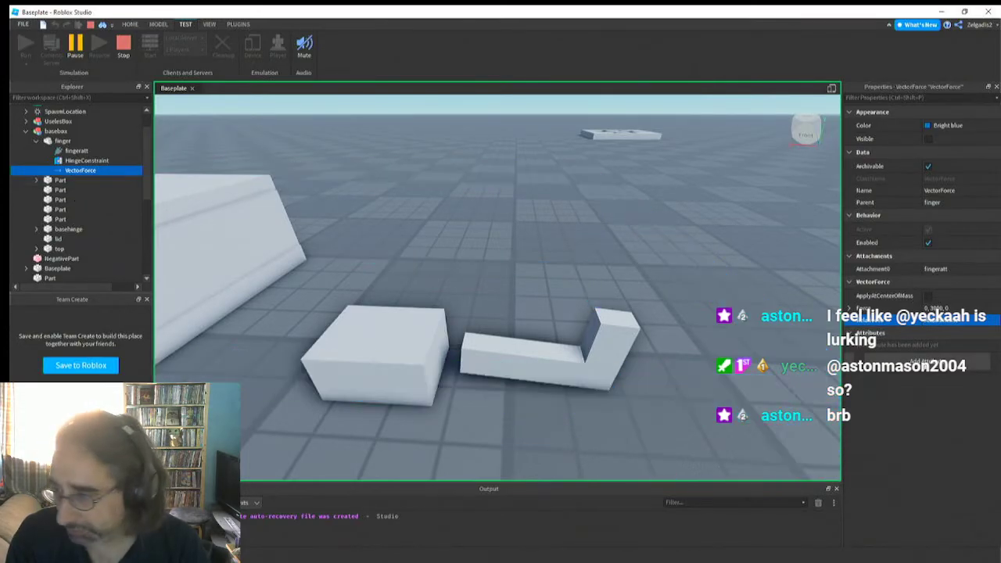
pyautogui.click(944, 326)
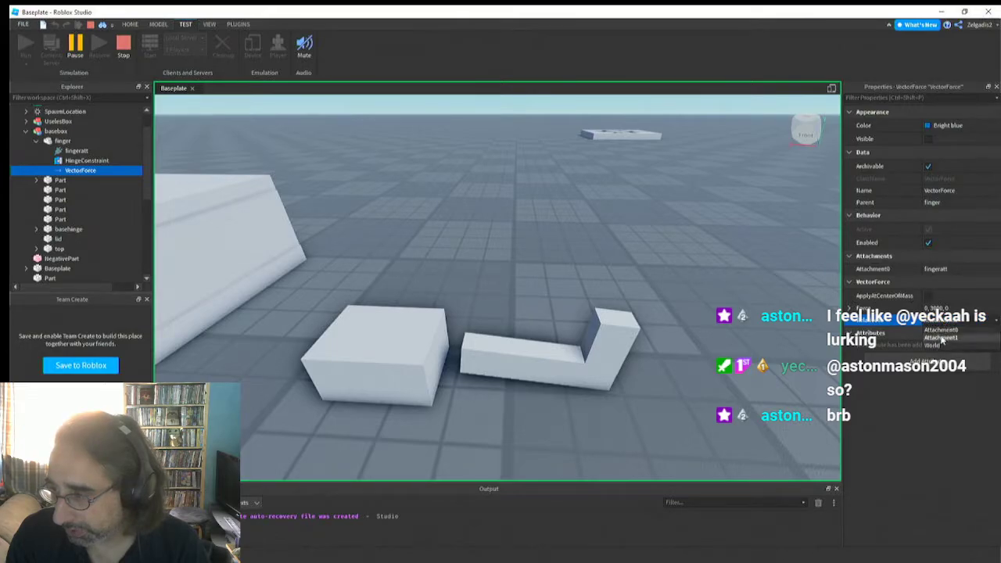
pyautogui.click(944, 339)
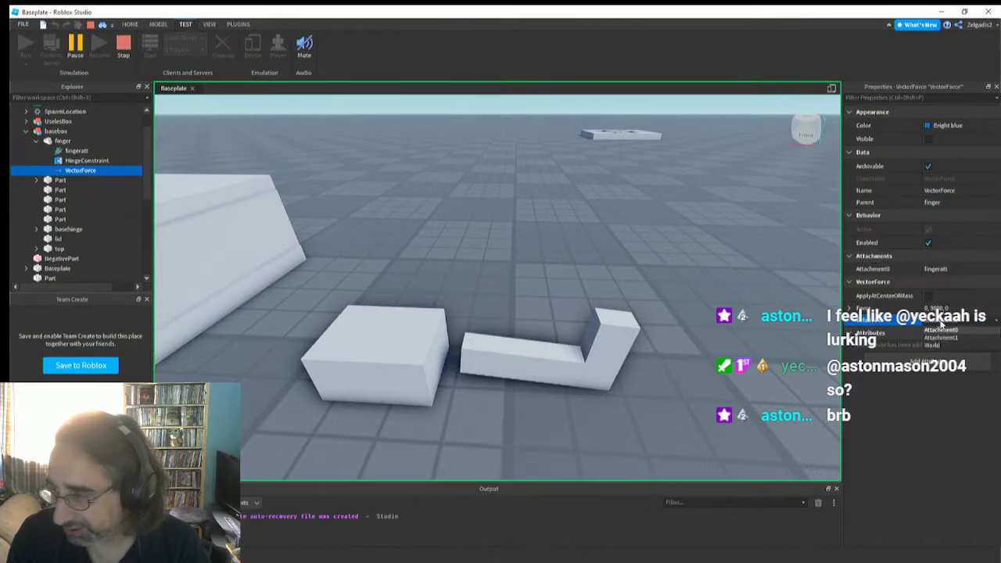
pyautogui.click(941, 326)
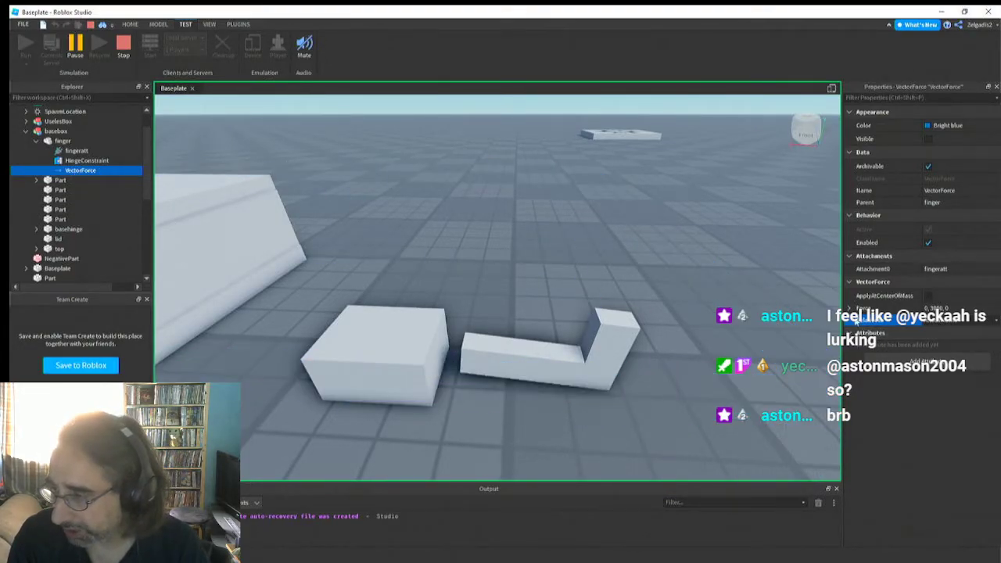
pyautogui.click(970, 321)
pyautogui.click(948, 345)
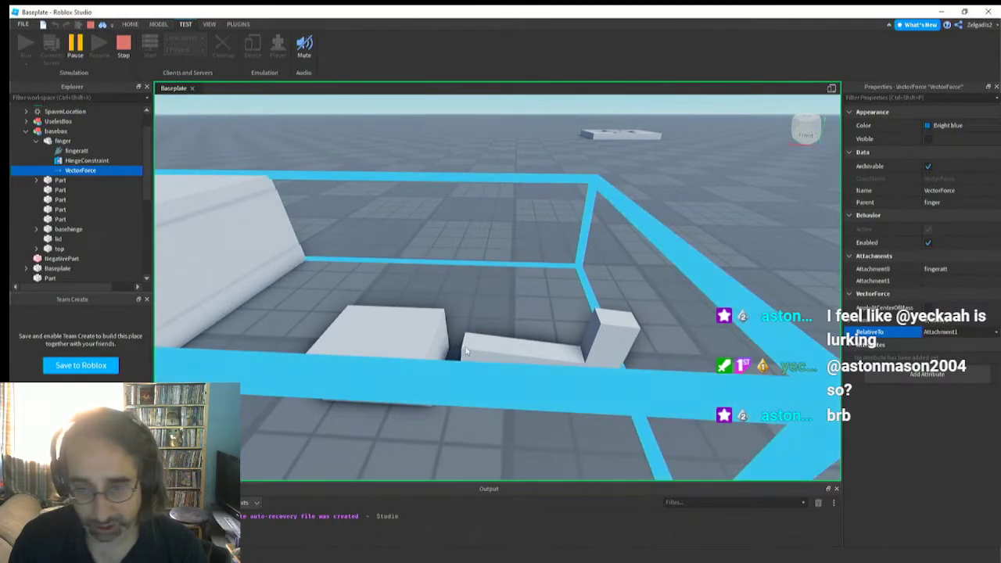
# Check the finger's physical properties and try a different force on its VectorForce in the running simulation
pyautogui.click(519, 342)
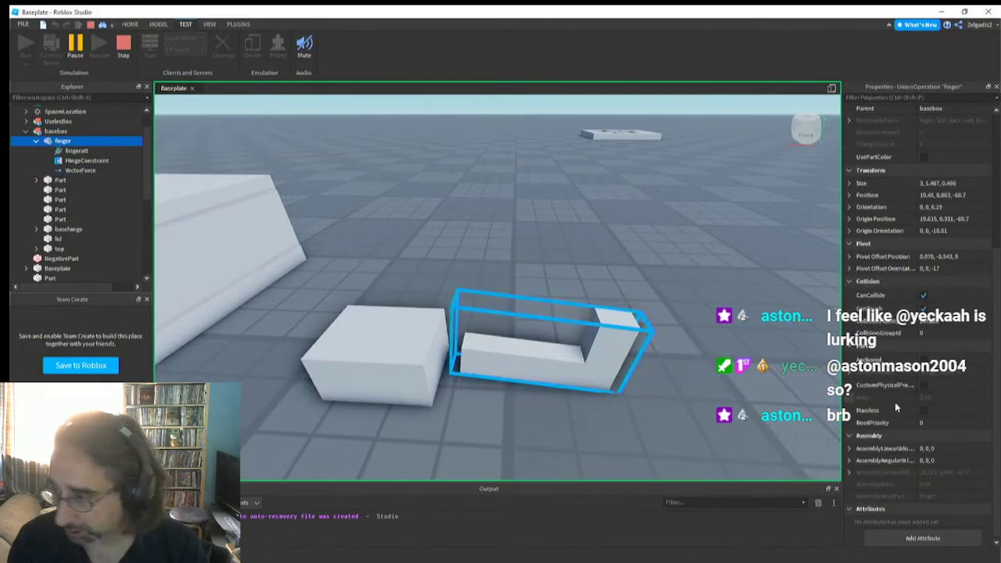
pyautogui.click(74, 170)
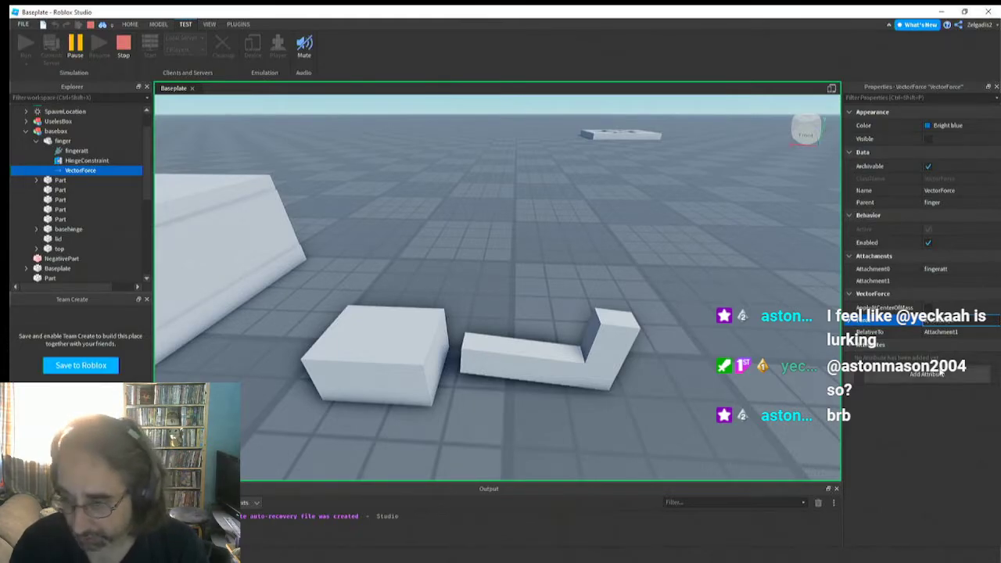
pyautogui.press('Return')
pyautogui.moveTo(687, 319); pyautogui.dragTo(686, 318, button='right')
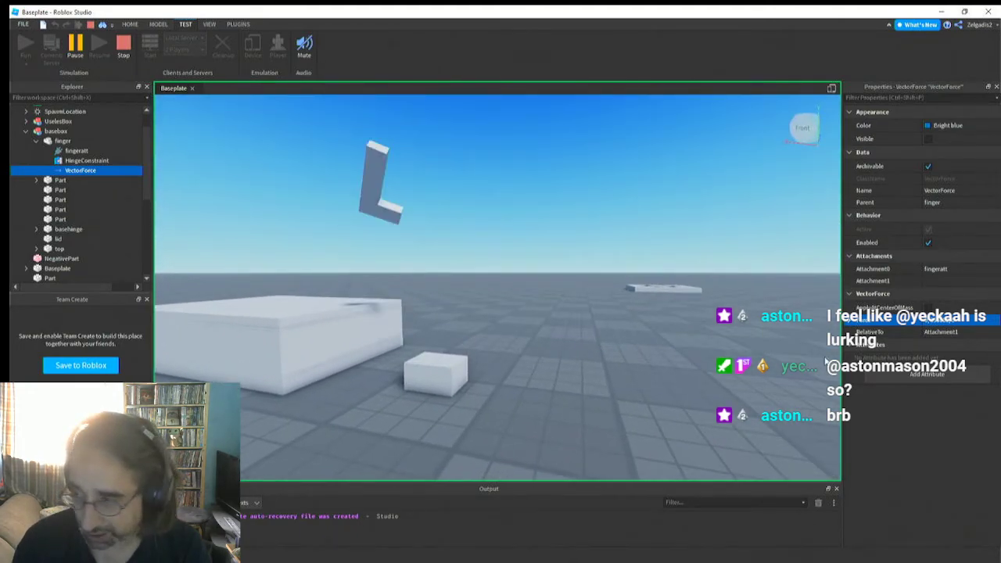
# Try further force values on the finger's running VectorForce and watch the finger's motion around the basehinge from several angles
pyautogui.click(940, 322)
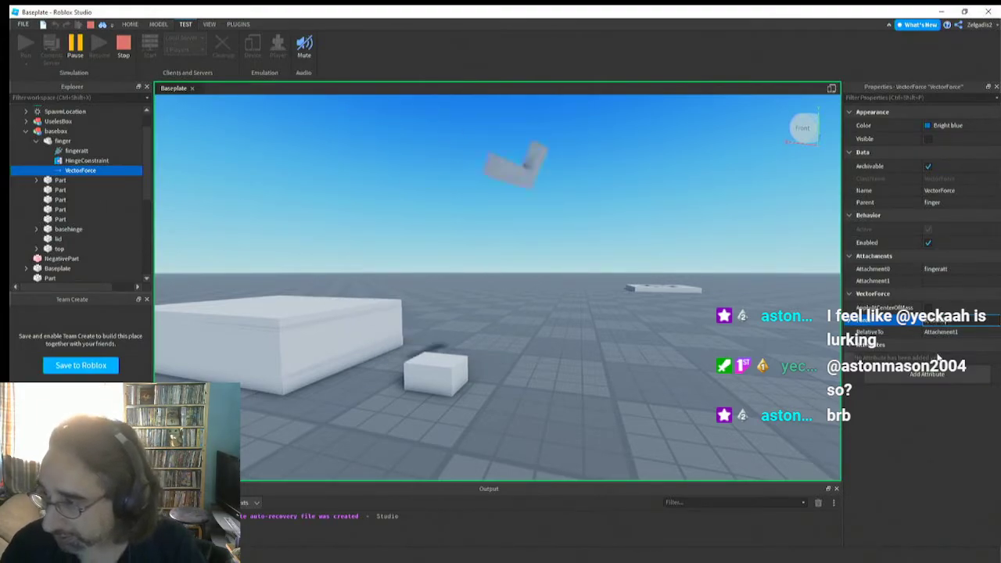
pyautogui.press('Return')
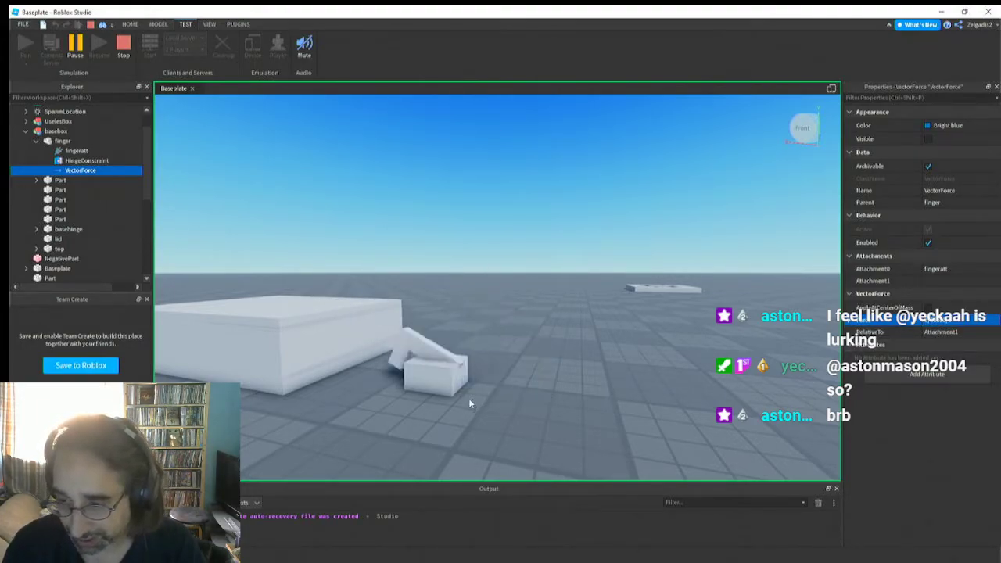
pyautogui.moveTo(469, 401); pyautogui.dragTo(471, 400, button='right')
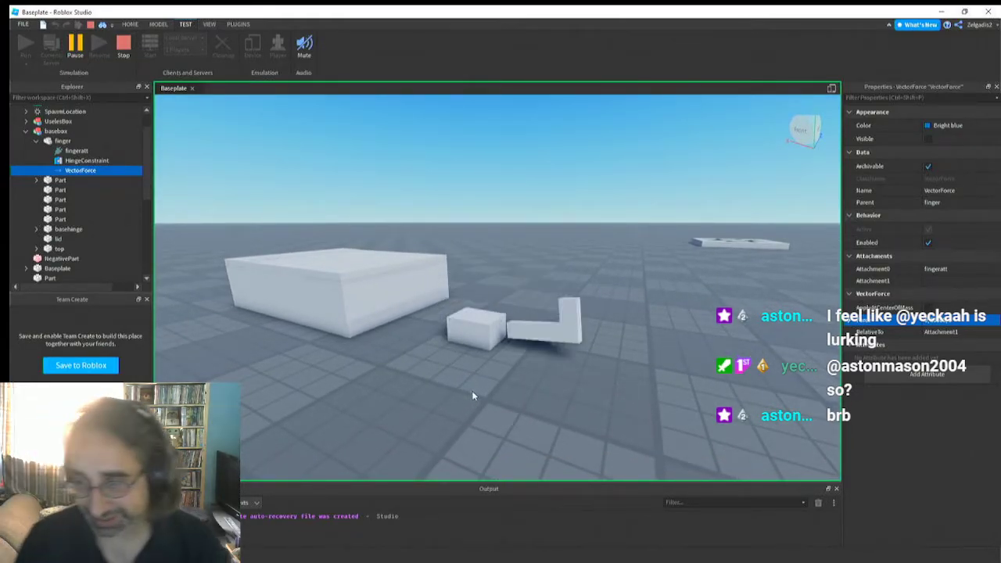
pyautogui.moveTo(472, 395); pyautogui.dragTo(472, 395, button='right')
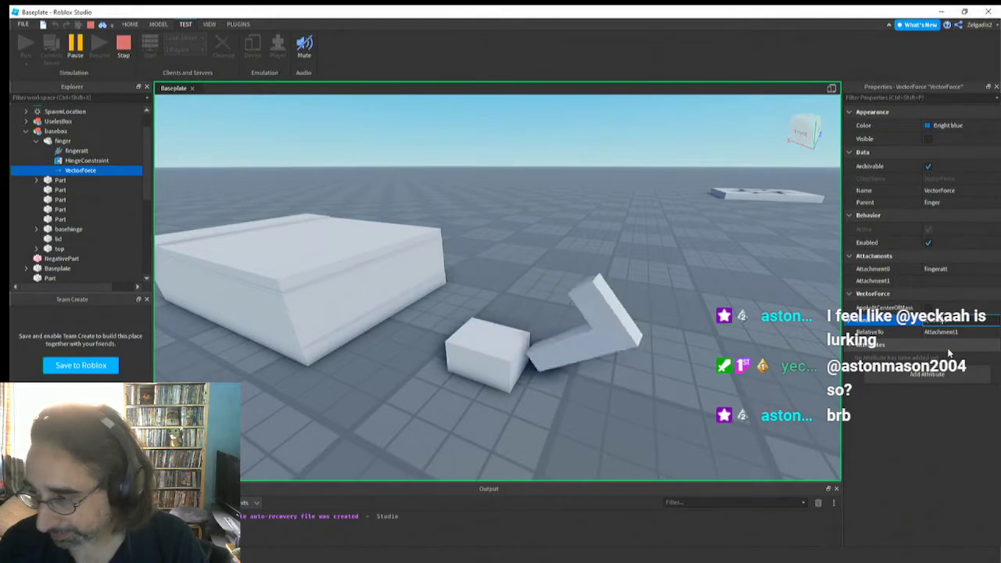
pyautogui.press('Return')
pyautogui.moveTo(527, 360); pyautogui.dragTo(527, 360, button='right')
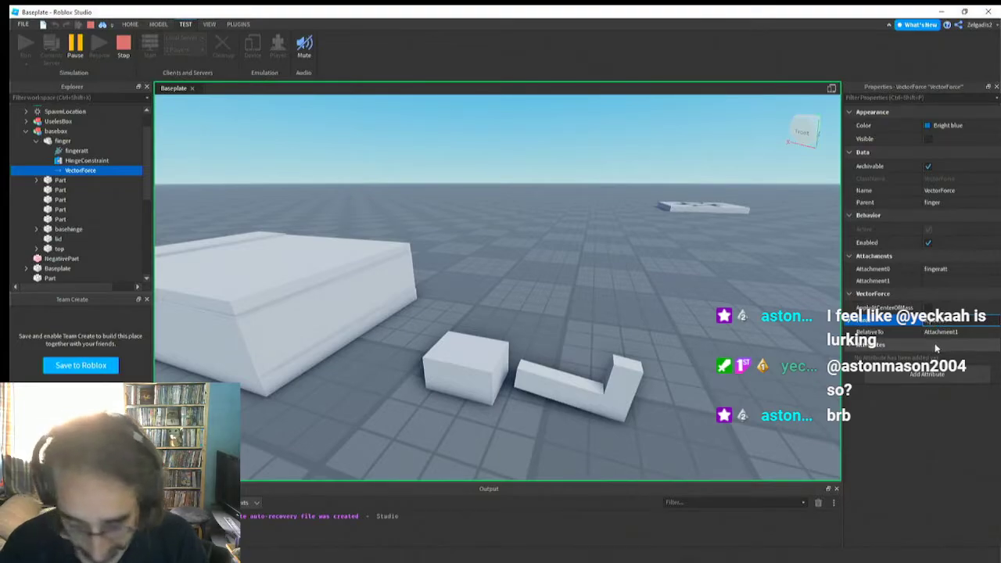
# Adjust the force of the finger's running VectorForce to 0, 28000, 0
pyautogui.click(933, 321)
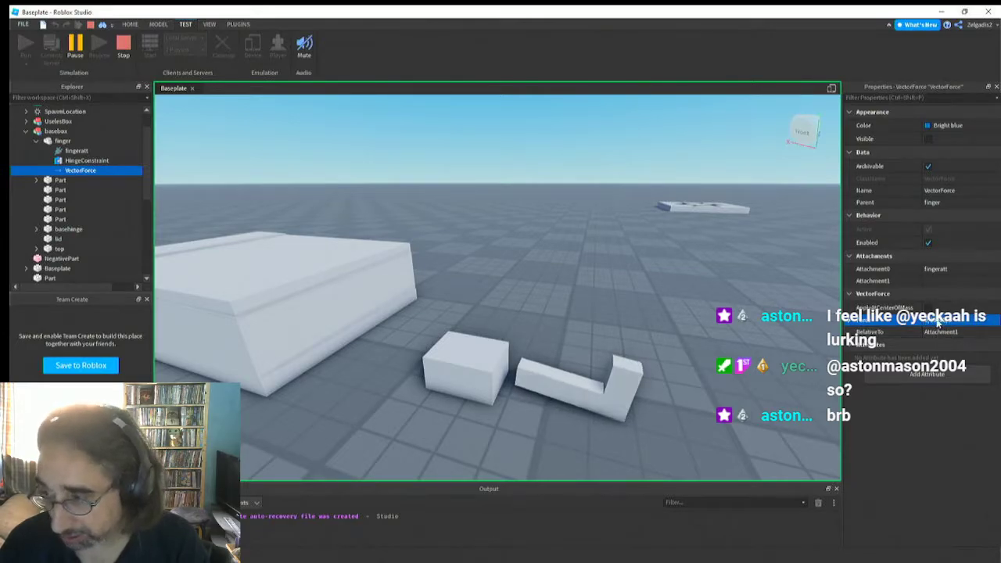
pyautogui.click(940, 322)
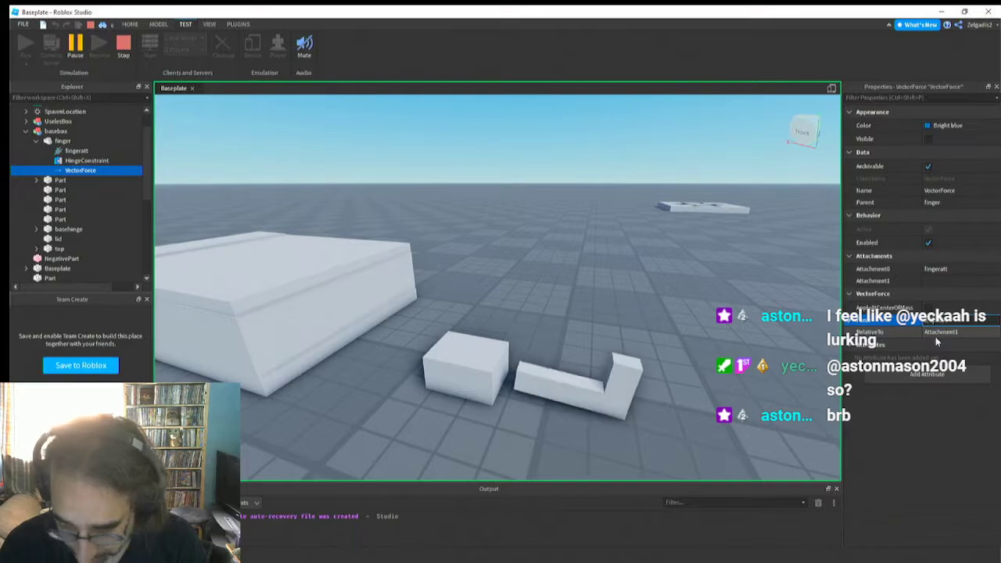
pyautogui.press('Return')
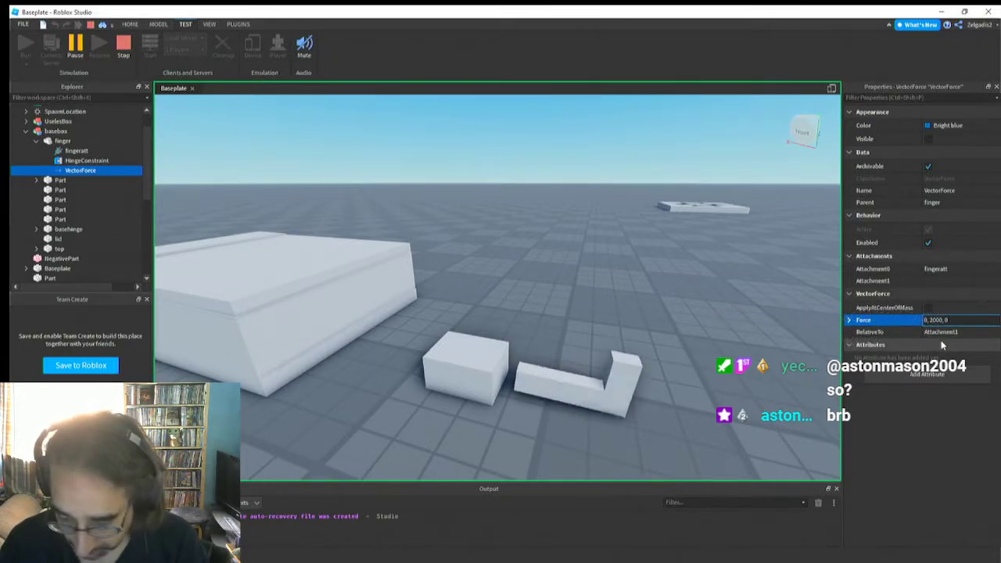
pyautogui.write('0')
pyautogui.press('Return')
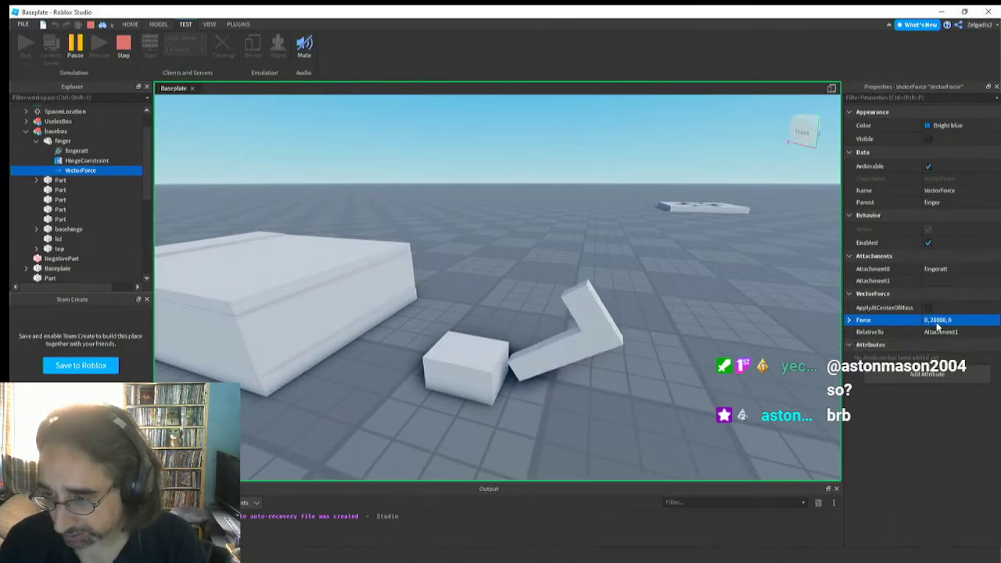
# Raise the finger's running VectorForce to 0, 30000, 0 and view the finger from behind
pyautogui.click(936, 321)
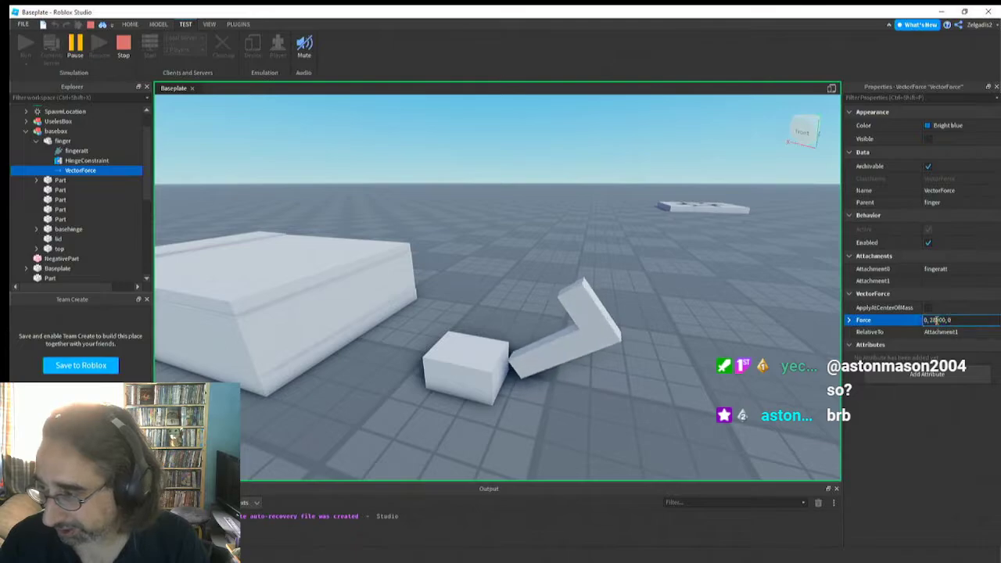
pyautogui.press('BackSpace')
pyautogui.press('BackSpace')
pyautogui.write('30')
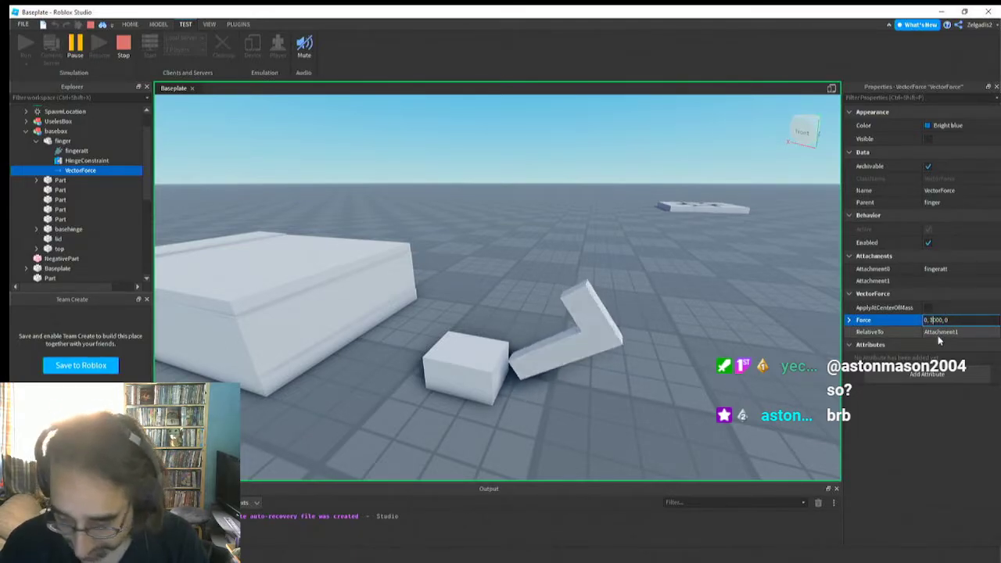
pyautogui.press('Return')
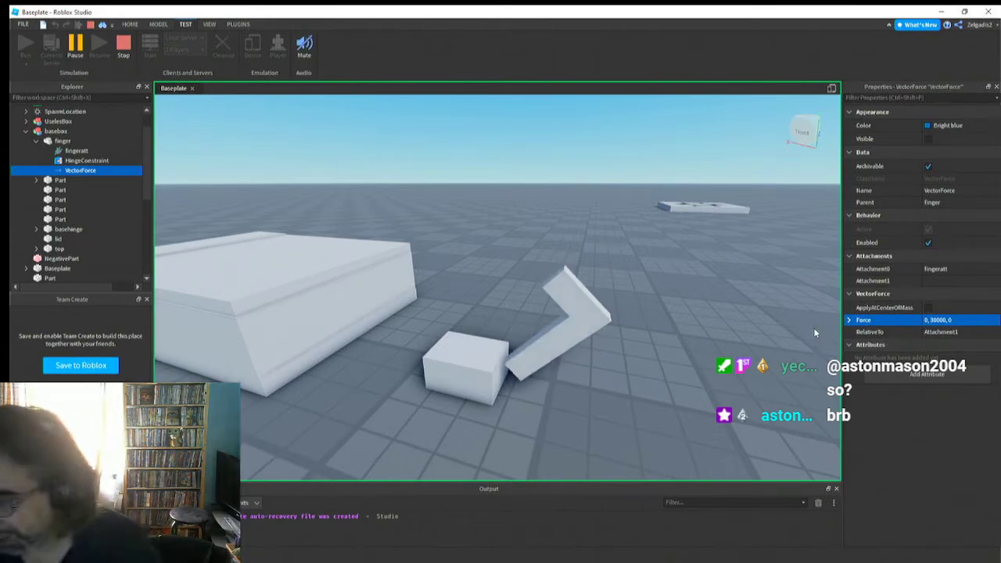
pyautogui.moveTo(482, 379); pyautogui.dragTo(482, 381, button='right')
pyautogui.press('d')
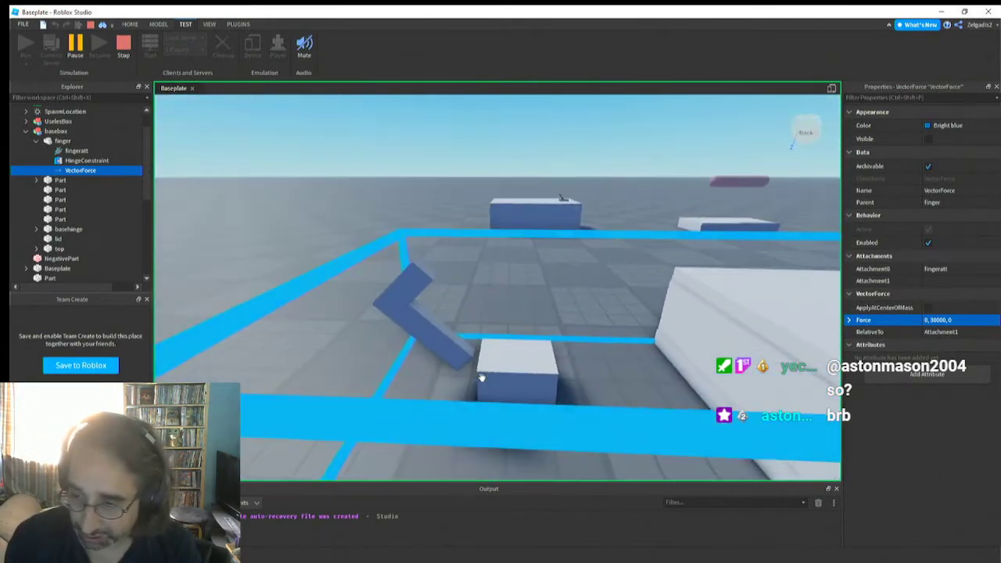
# Raise the finger's running VectorForce to 0, 35000, 0 and examine the finger's tilt against the basehinge block up close
pyautogui.click(936, 320)
pyautogui.doubleClick(935, 320)
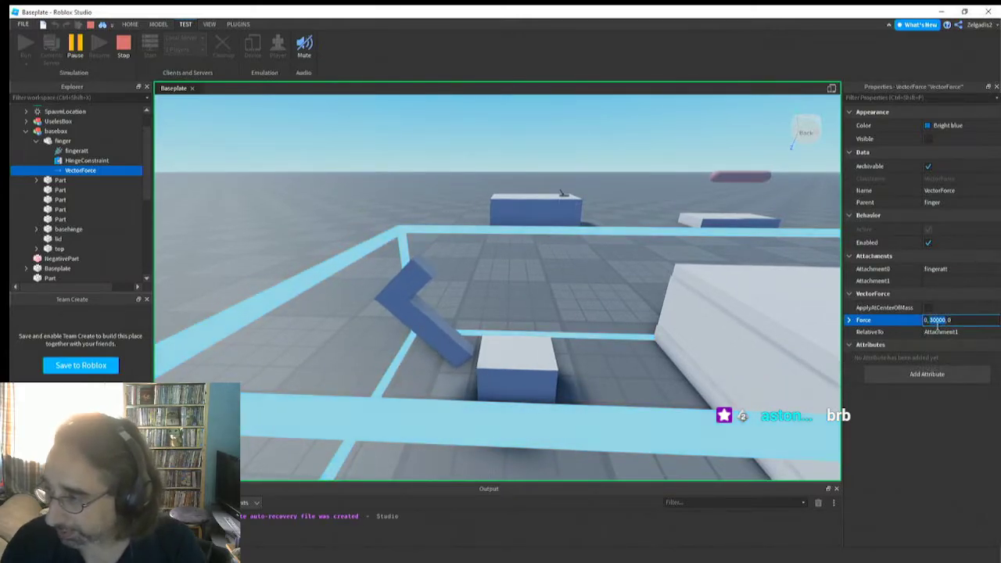
pyautogui.click(935, 320)
pyautogui.press('BackSpace')
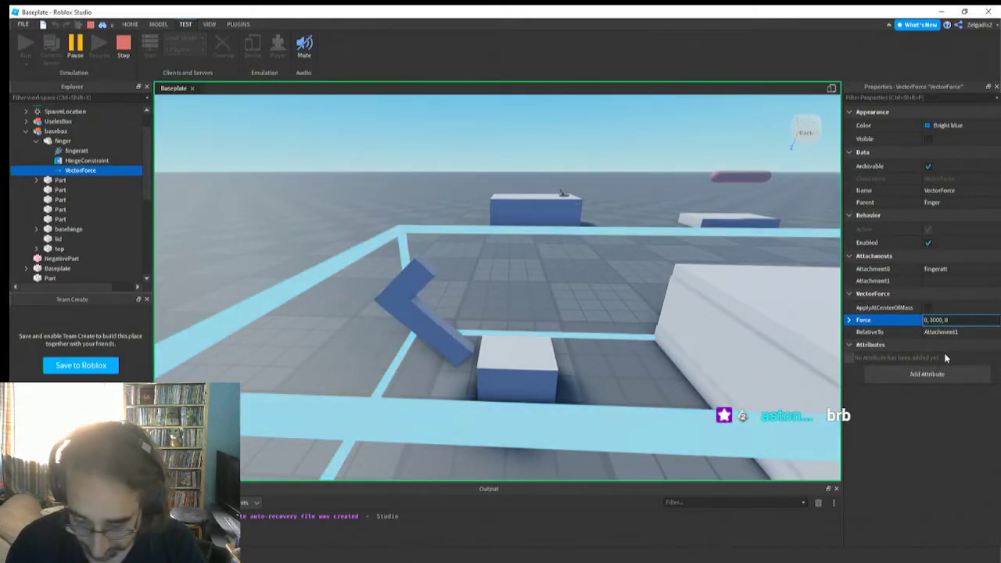
pyautogui.write('5')
pyautogui.press('Return')
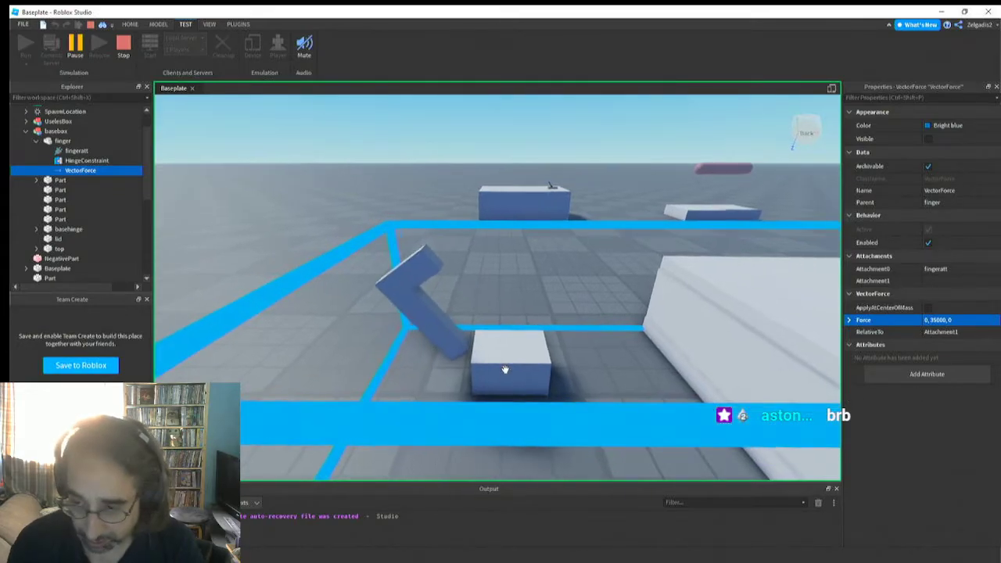
pyautogui.press('a')
pyautogui.moveTo(505, 370); pyautogui.dragTo(505, 374, button='right')
pyautogui.press('w')
pyautogui.press('s')
pyautogui.press('e')
pyautogui.press('q')
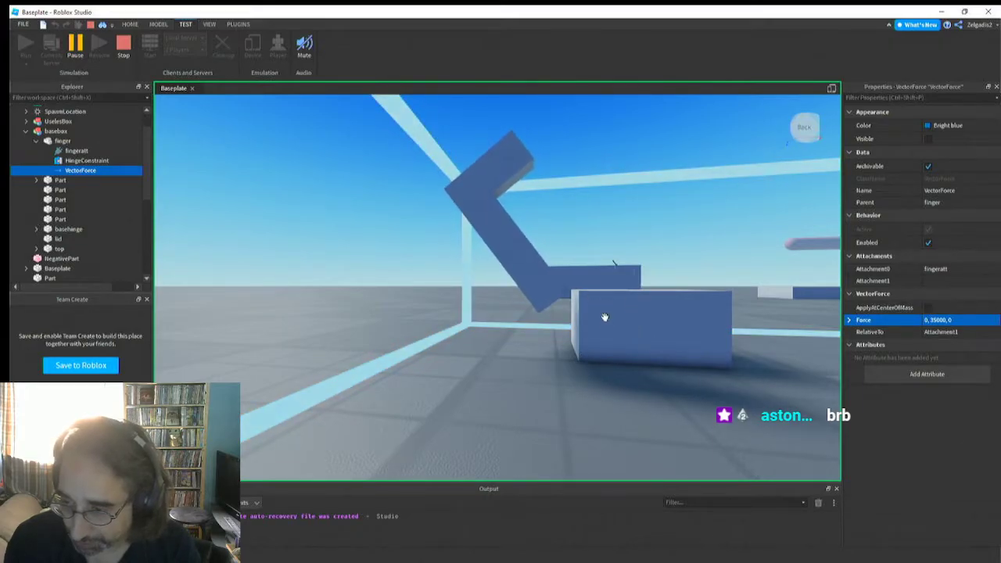
# Turn off CanCollide on the basehinge block in the running simulation, check the finger's tilt, and stop the simulation
pyautogui.click(677, 339)
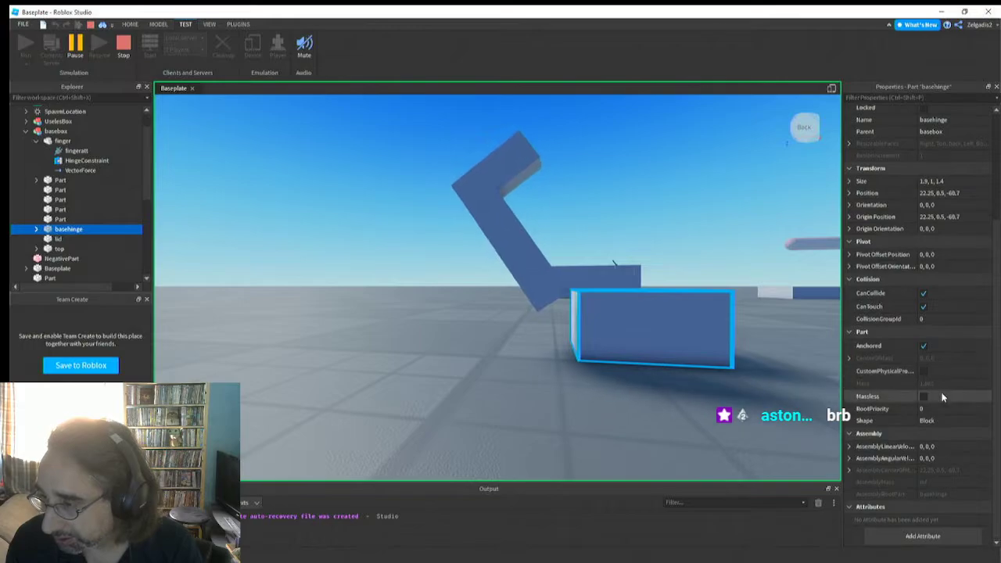
pyautogui.click(924, 295)
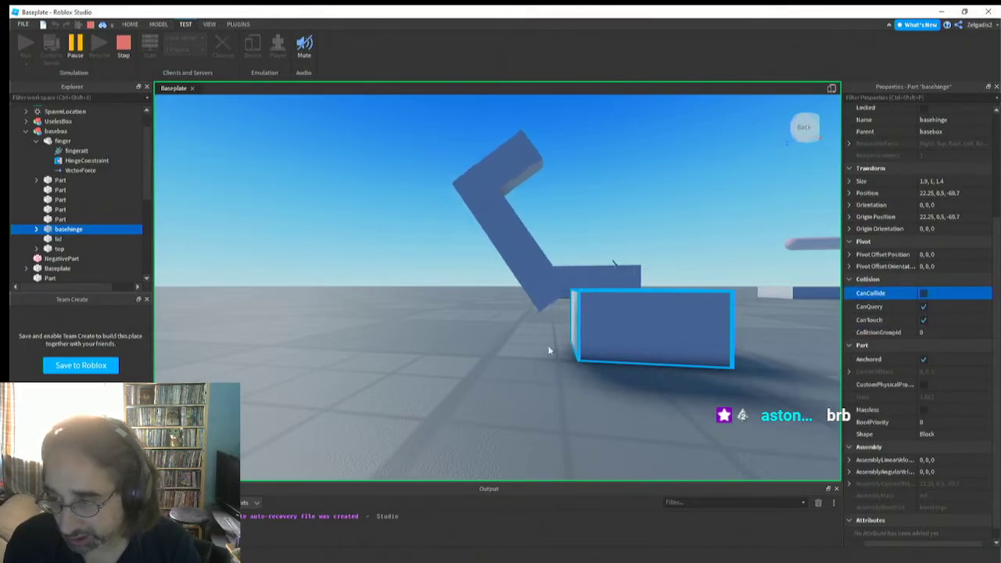
pyautogui.moveTo(552, 357); pyautogui.dragTo(557, 390, button='right')
pyautogui.scroll(-3, 557, 394)
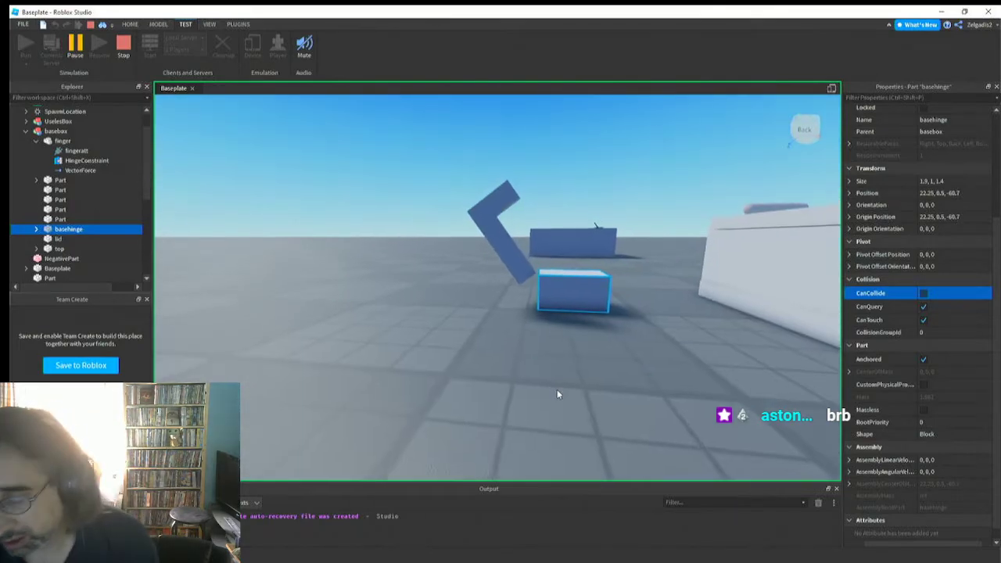
pyautogui.click(558, 395)
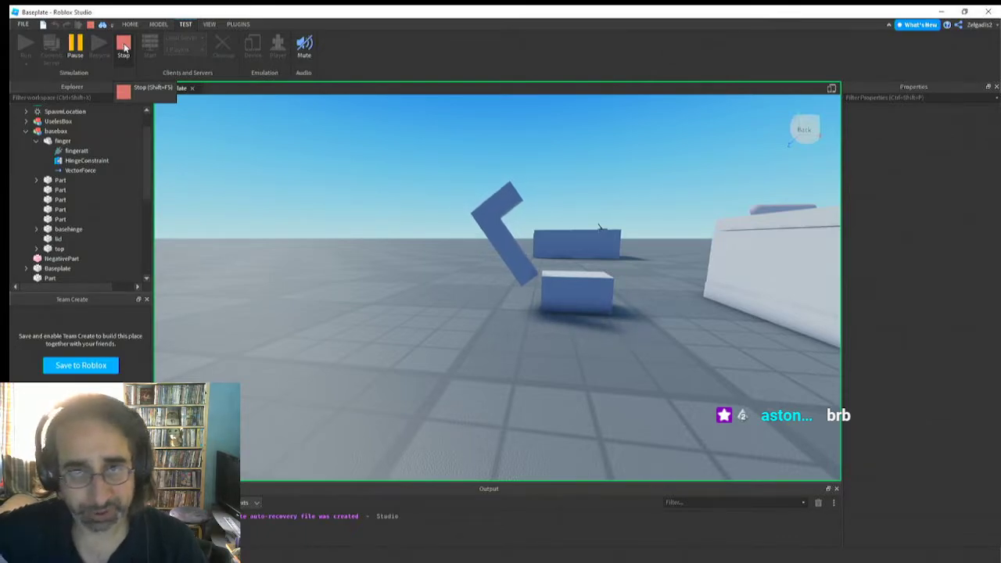
pyautogui.click(124, 48)
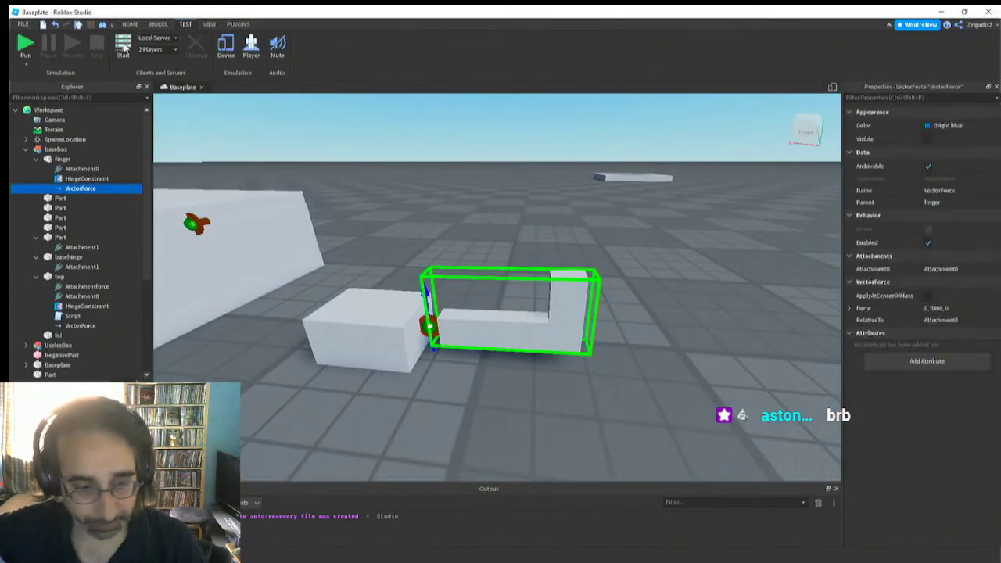
# Examine the finger's Attachment0 and HingeConstraint at the joint with the basehinge block
pyautogui.moveTo(399, 377); pyautogui.dragTo(408, 399, button='right')
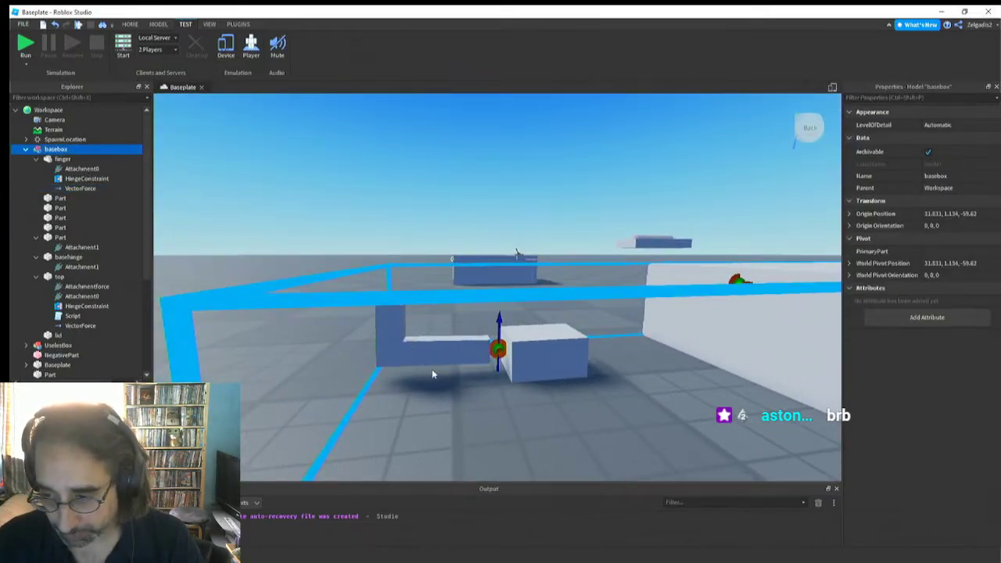
pyautogui.click(422, 341)
pyautogui.moveTo(446, 363); pyautogui.dragTo(430, 380, button='right')
pyautogui.click(447, 347)
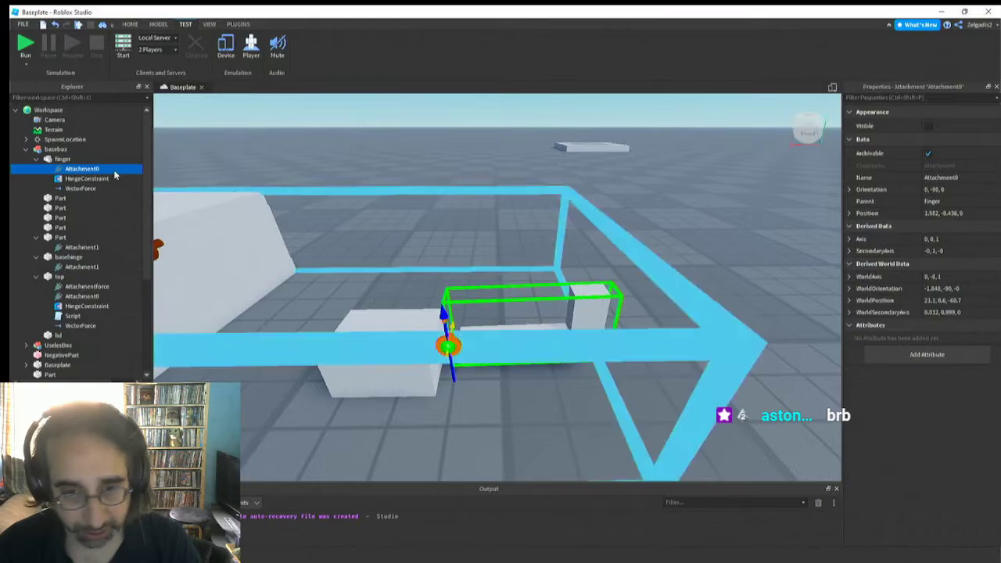
pyautogui.click(69, 179)
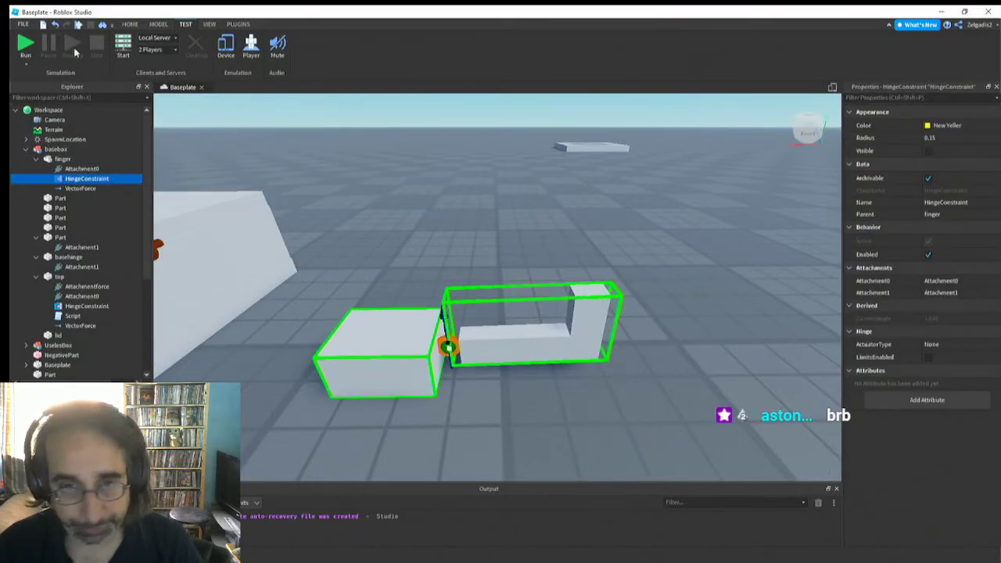
# Move the finger's Attachment0 from its joint to above the basehinge block
pyautogui.click(130, 25)
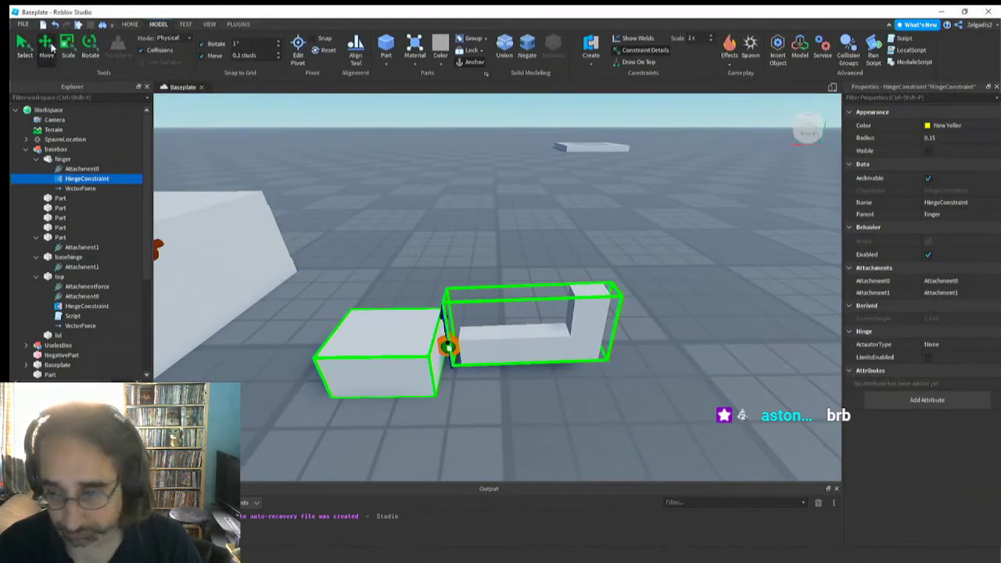
pyautogui.click(44, 48)
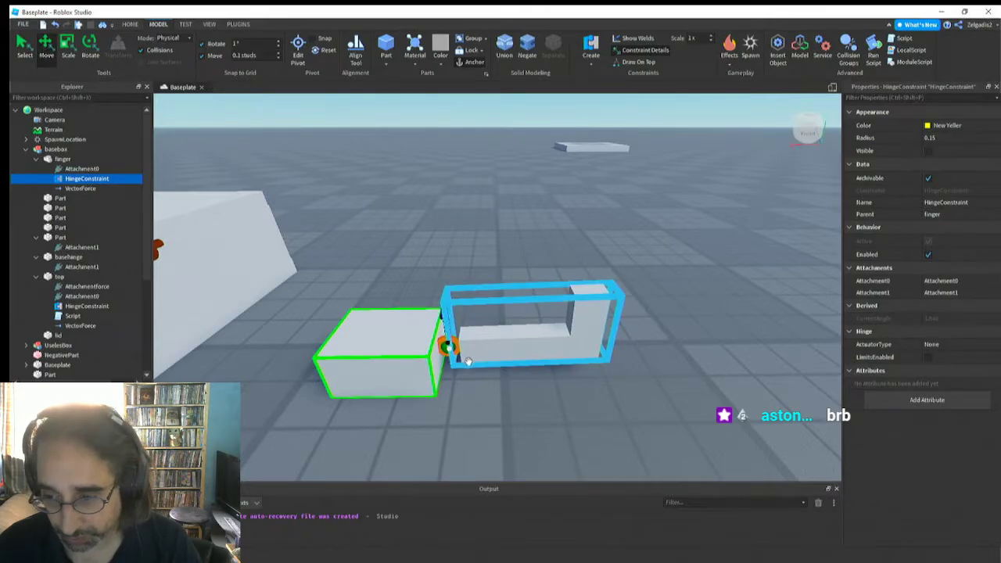
pyautogui.click(447, 347)
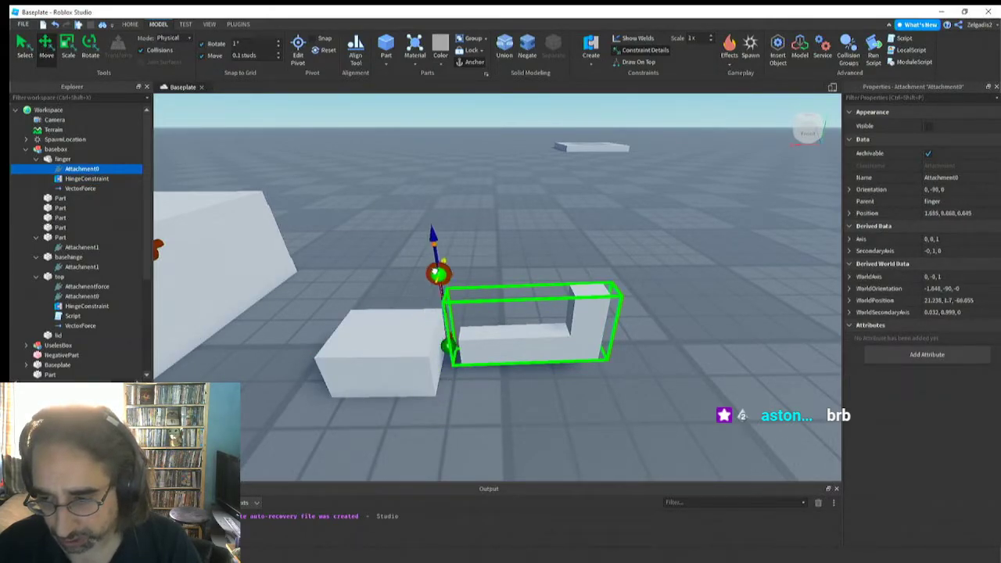
pyautogui.moveTo(435, 272); pyautogui.dragTo(402, 268)
pyautogui.moveTo(395, 318); pyautogui.dragTo(393, 316, button='right')
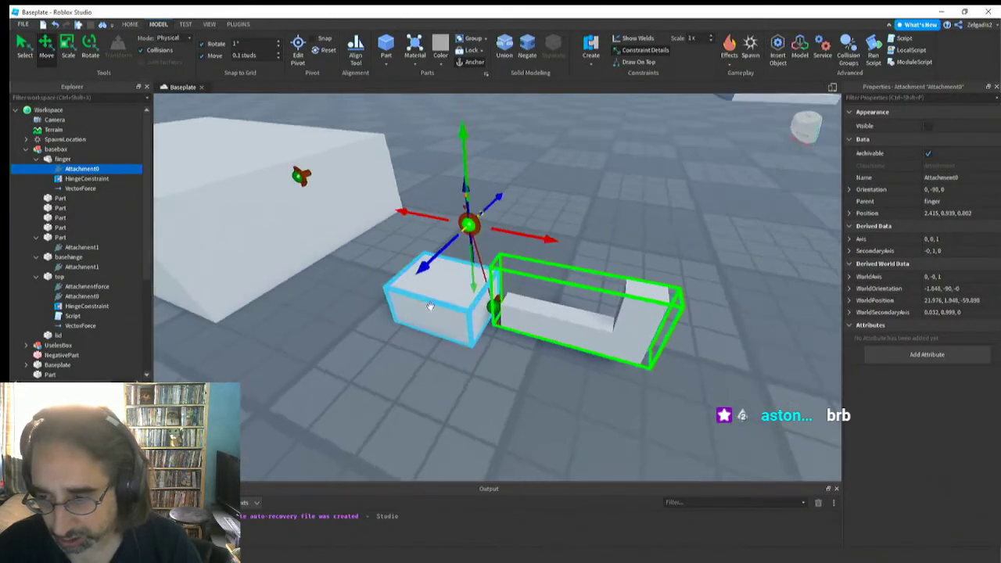
# Move the basehinge's Attachment1 away from the joint to above the block, near the finger's Attachment0
pyautogui.click(493, 305)
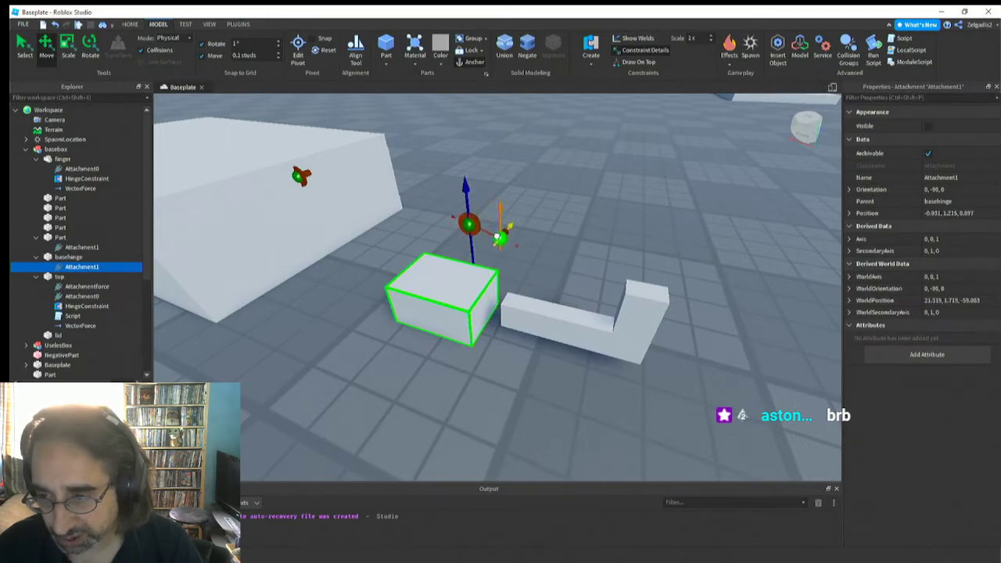
pyautogui.moveTo(498, 235); pyautogui.dragTo(423, 267, button='right')
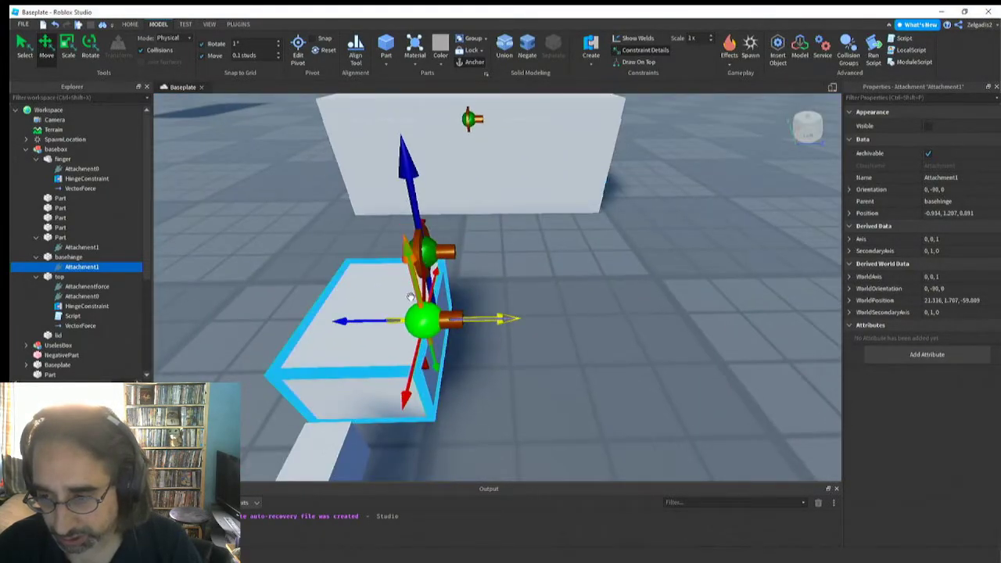
pyautogui.moveTo(417, 361); pyautogui.dragTo(323, 452)
pyautogui.moveTo(356, 373); pyautogui.dragTo(356, 373, button='right')
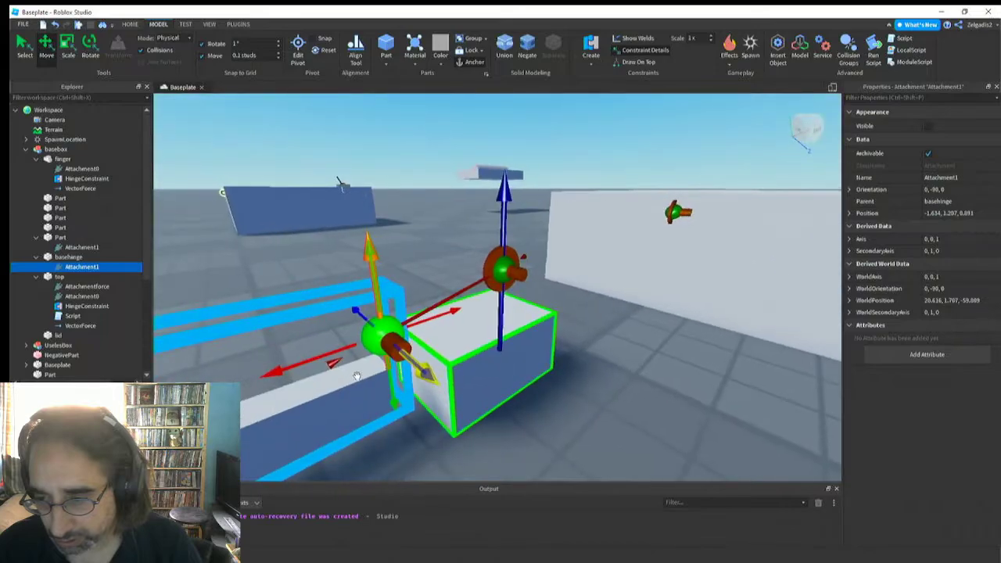
pyautogui.moveTo(499, 289); pyautogui.dragTo(499, 293, button='right')
pyautogui.moveTo(500, 296); pyautogui.dragTo(635, 308)
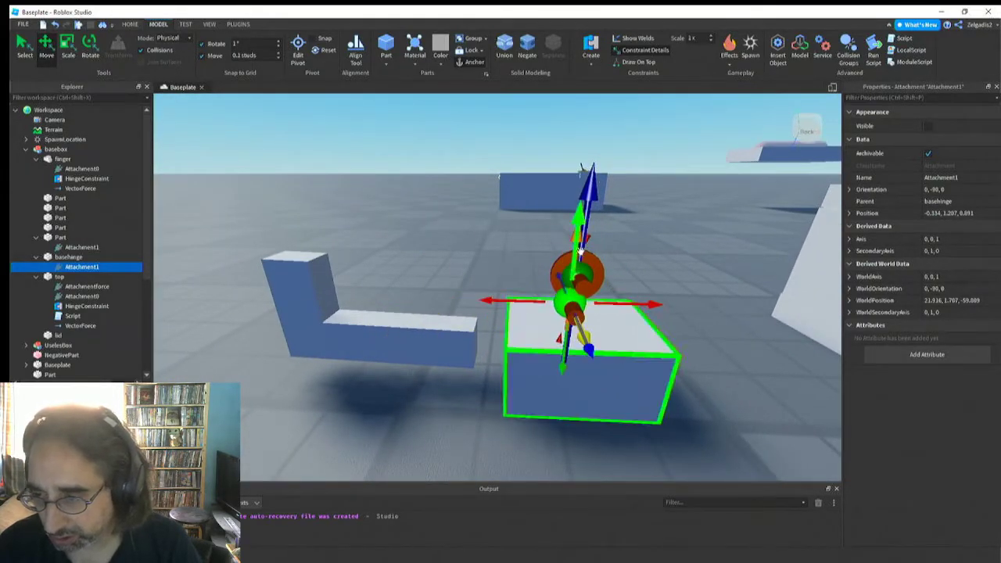
# Fine-tune the basehinge's Attachment1 to position -0.334, 1.507, 0.891 so it lines up with the finger's Attachment0
pyautogui.moveTo(581, 247); pyautogui.dragTo(587, 223)
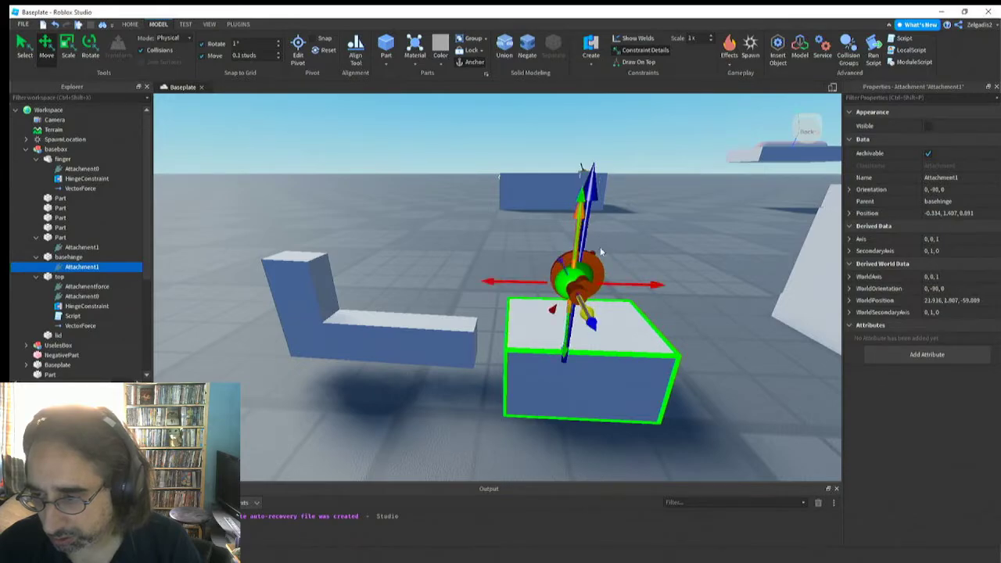
pyautogui.moveTo(612, 284); pyautogui.dragTo(615, 281)
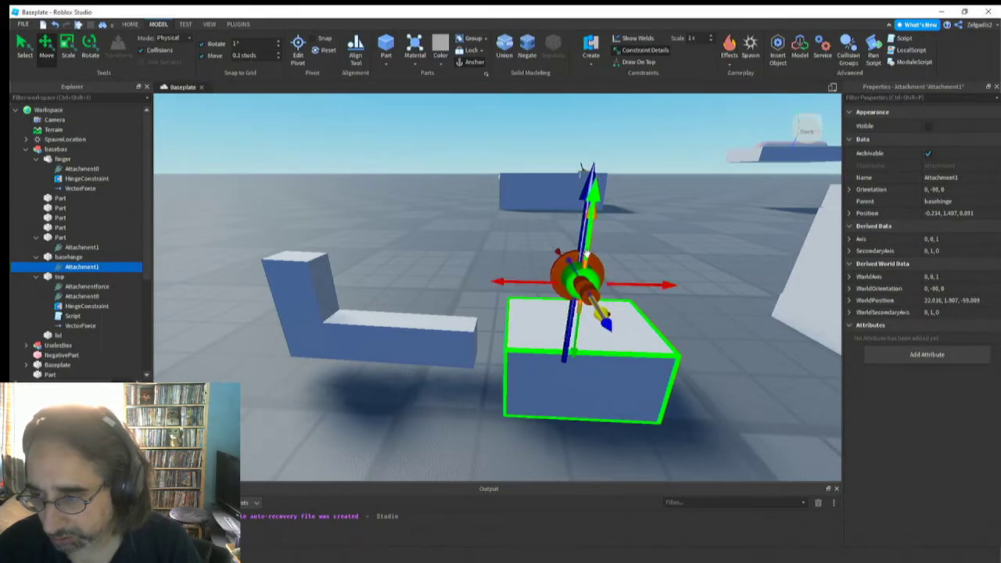
pyautogui.moveTo(588, 249); pyautogui.dragTo(589, 240)
pyautogui.moveTo(556, 274); pyautogui.dragTo(548, 275)
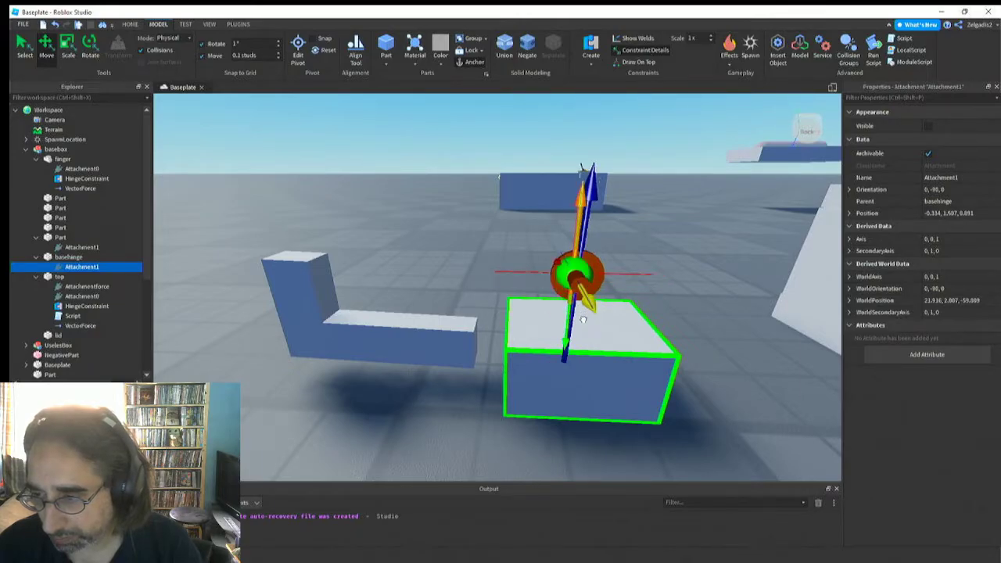
pyautogui.moveTo(569, 317)
pyautogui.mouseDown()
pyautogui.moveTo(577, 390)
pyautogui.moveTo(578, 311)
pyautogui.mouseUp()
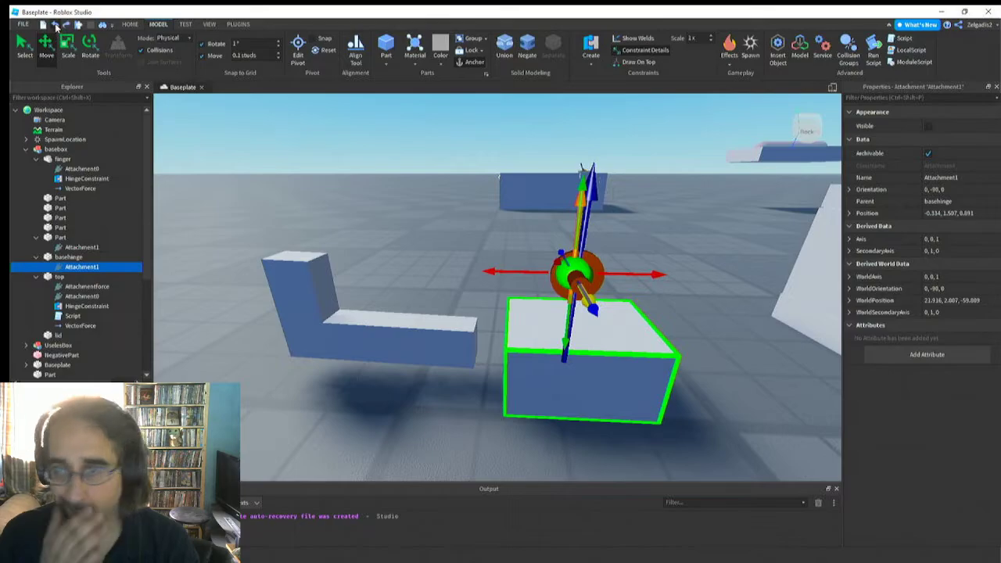
# Undo the moves of the basehinge's Attachment1 and the finger's Attachment0
pyautogui.click(55, 27)
pyautogui.click(55, 28)
pyautogui.click(55, 27)
pyautogui.click(56, 27)
pyautogui.click(56, 27)
pyautogui.click(56, 27)
pyautogui.click(56, 27)
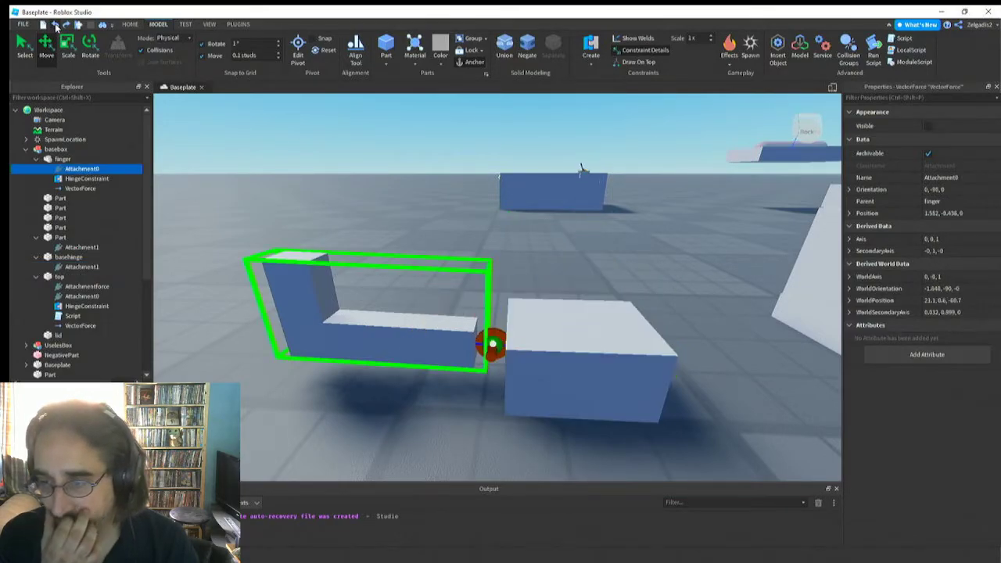
pyautogui.click(55, 27)
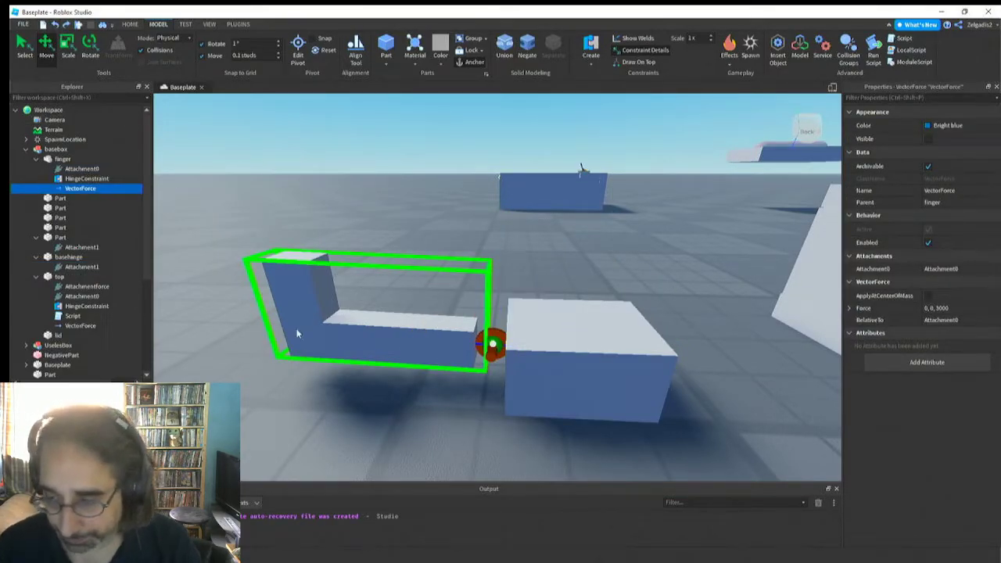
# Select the finger's Attachment0 and the basehinge's Attachment1 and move them together into the middle of the basehinge block
pyautogui.moveTo(493, 435); pyautogui.dragTo(489, 424, button='right')
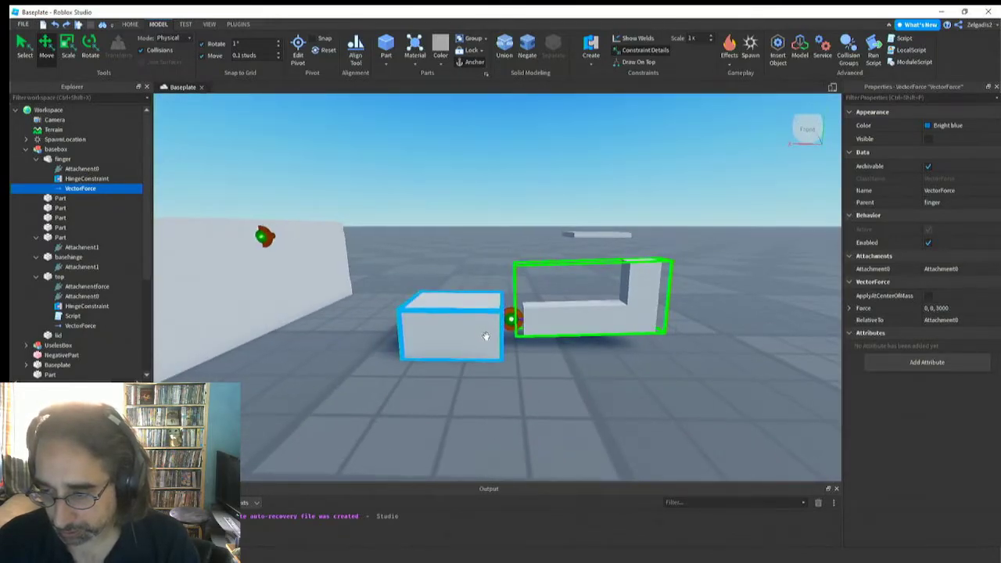
pyautogui.scroll(5, 485, 337)
pyautogui.click(526, 342)
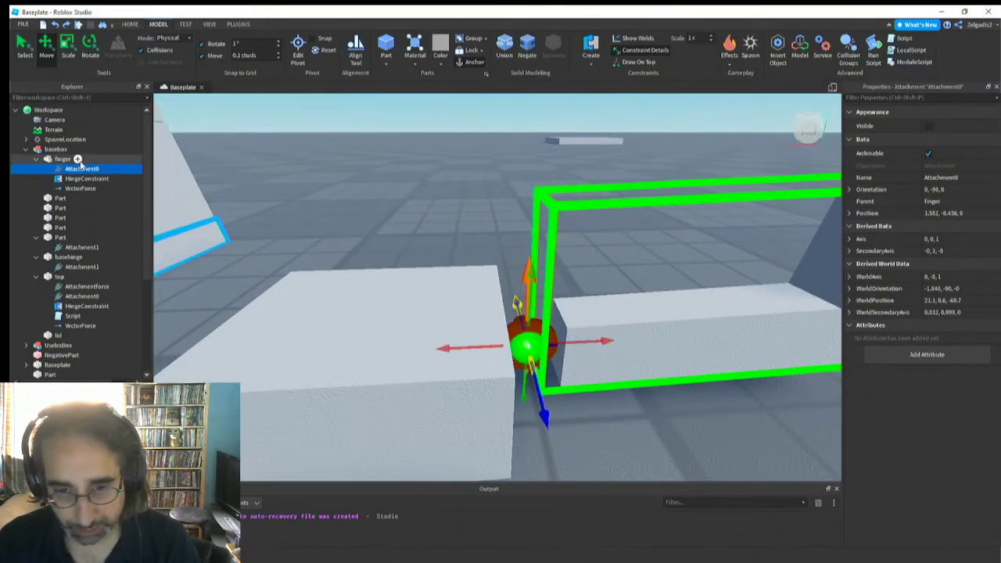
pyautogui.keyDown('ctrl'); pyautogui.click(74, 248); pyautogui.keyUp('ctrl')
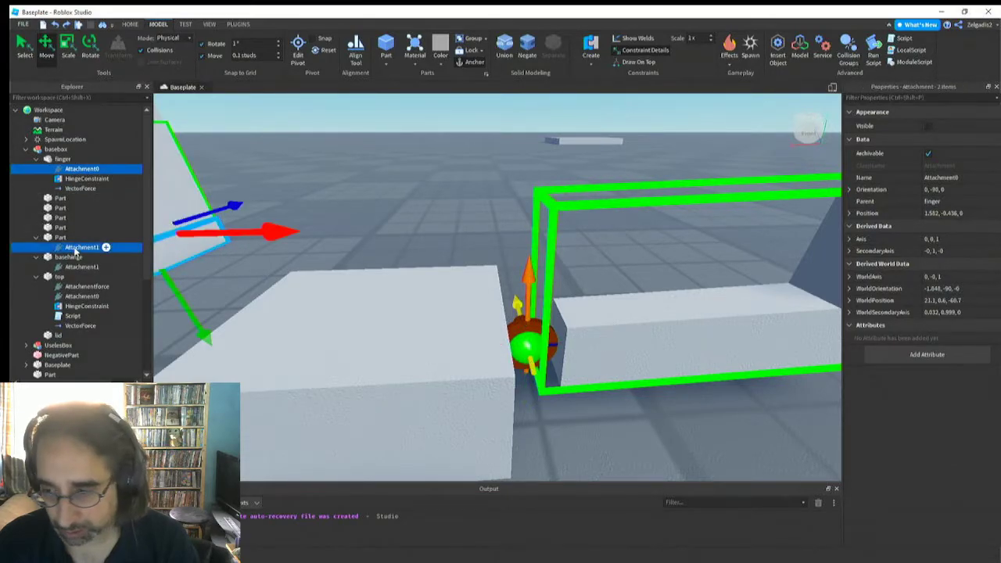
pyautogui.keyDown('ctrl'); pyautogui.click(73, 248); pyautogui.keyUp('ctrl')
pyautogui.keyDown('ctrl'); pyautogui.click(81, 267); pyautogui.keyUp('ctrl')
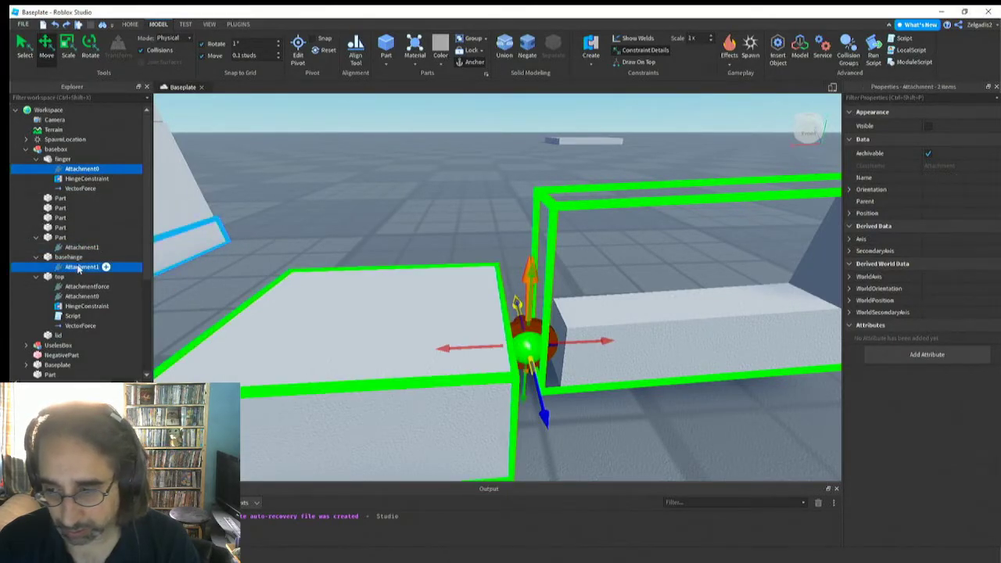
pyautogui.moveTo(504, 317); pyautogui.dragTo(496, 332, button='right')
pyautogui.moveTo(486, 336); pyautogui.dragTo(347, 326)
pyautogui.moveTo(347, 326); pyautogui.dragTo(364, 335, button='right')
pyautogui.press('s')
pyautogui.press('d')
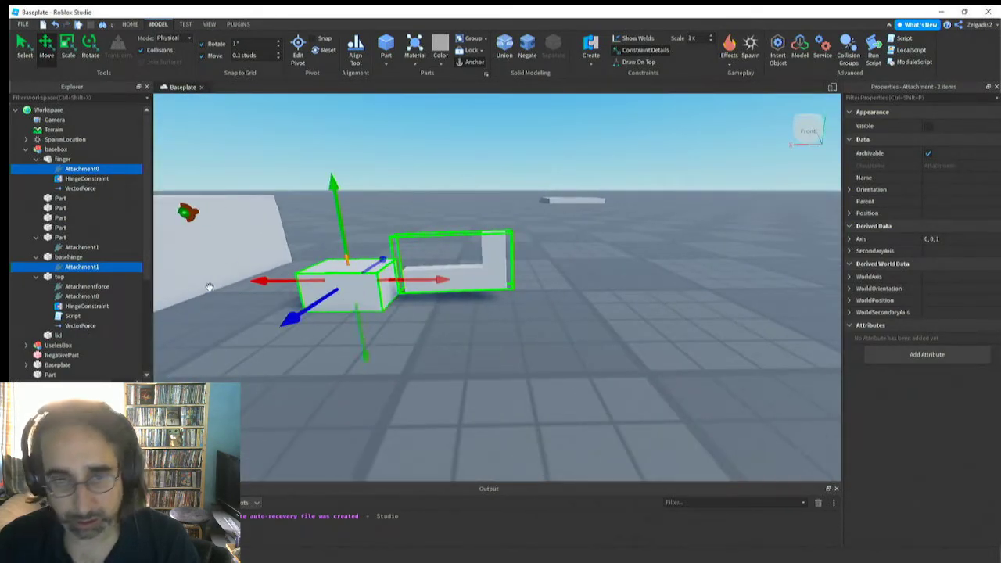
# Set the finger's VectorForce to 0, 0, 55000 and run the simulation
pyautogui.click(186, 24)
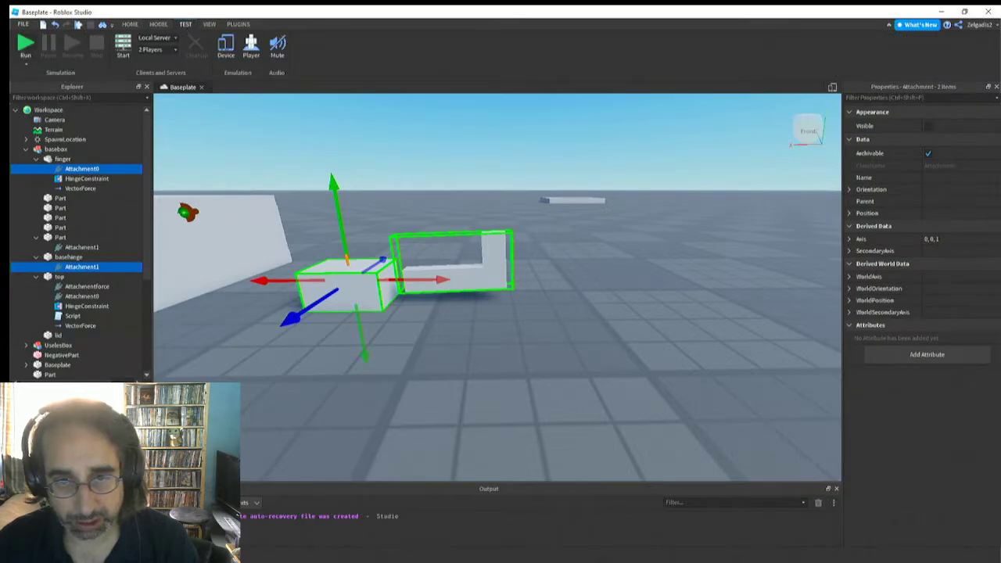
pyautogui.click(81, 189)
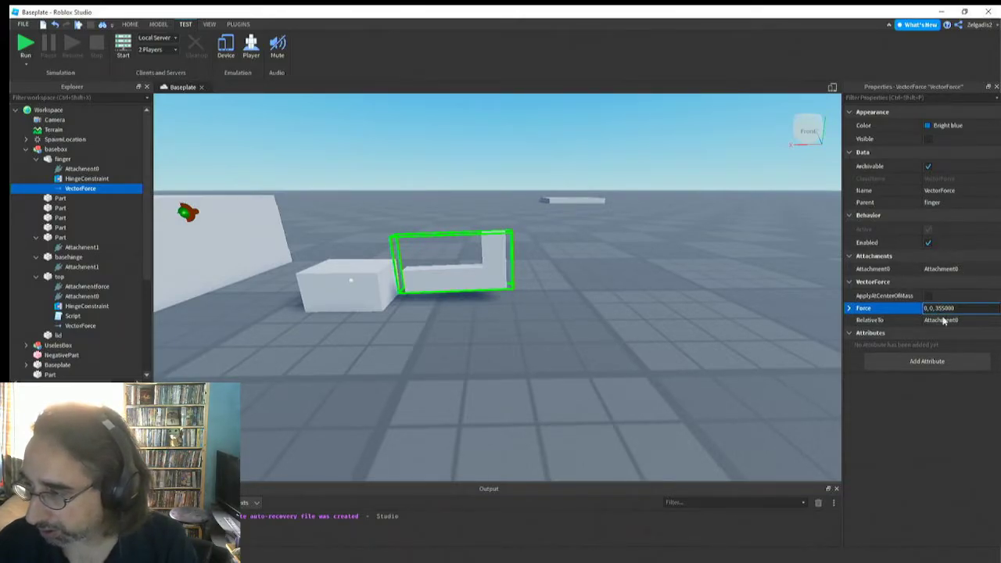
pyautogui.click(23, 47)
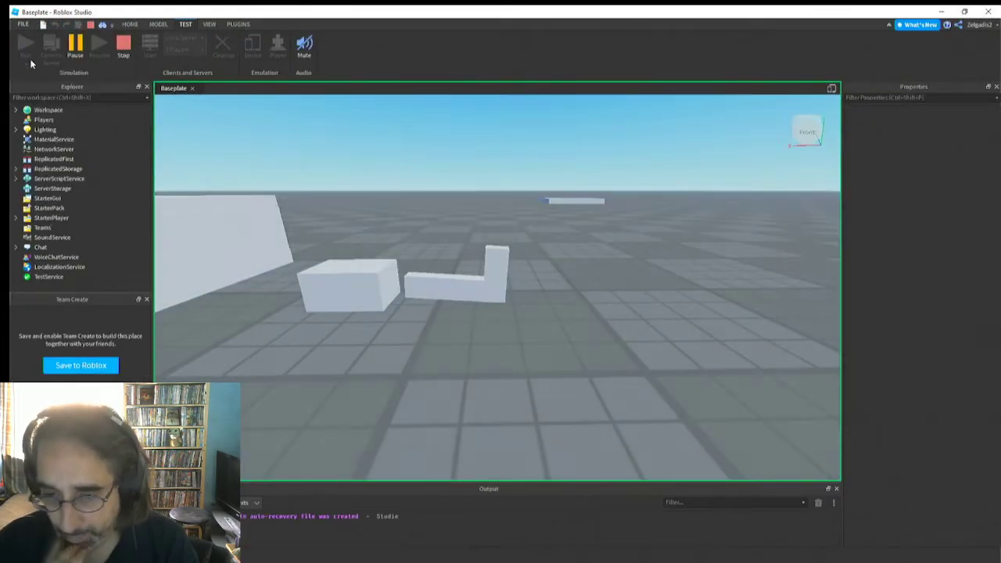
# Set the running finger's VectorForce to 0, 66666000, 0, watch its effect, and stop the simulation
pyautogui.click(446, 276)
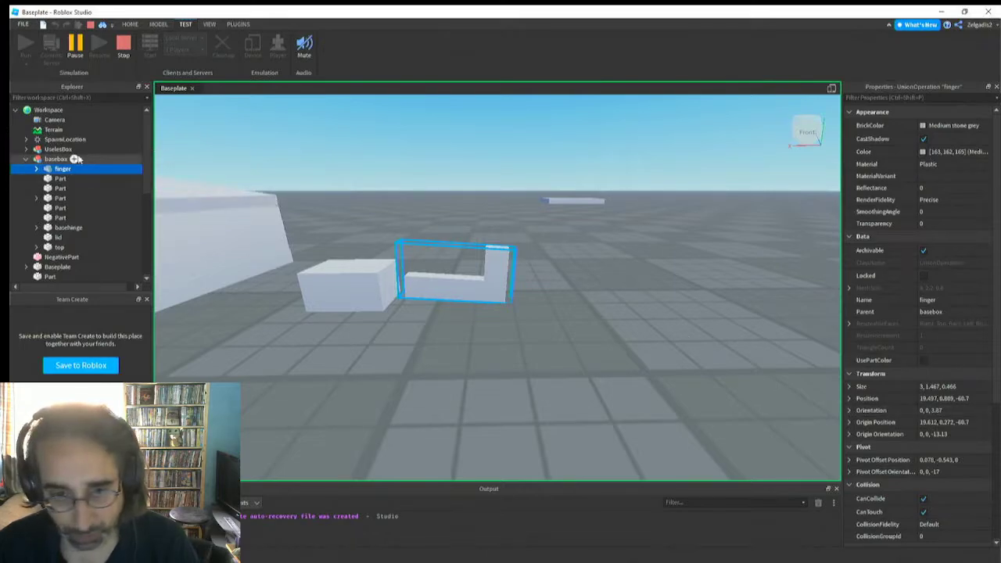
pyautogui.click(36, 169)
pyautogui.click(81, 198)
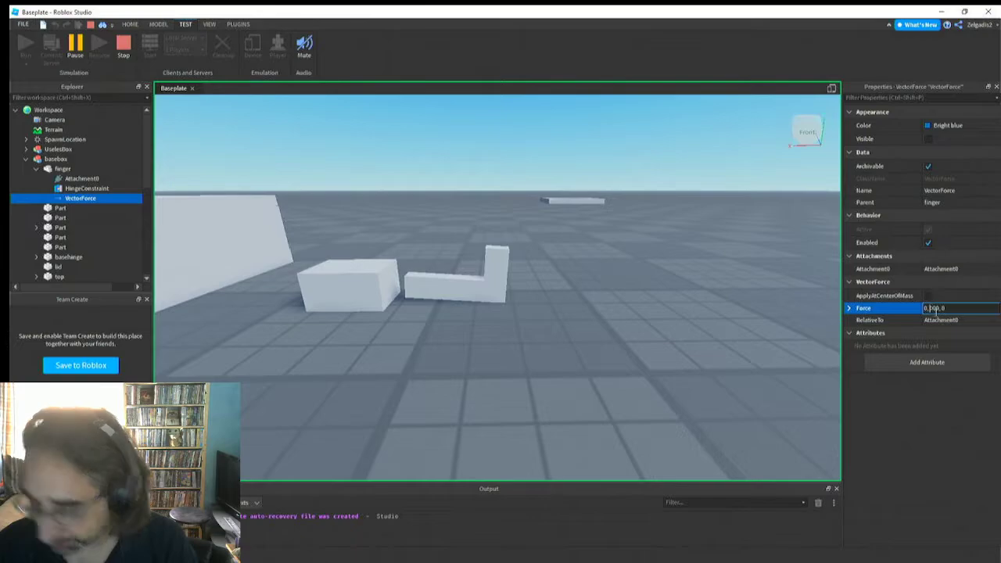
pyautogui.write('66666')
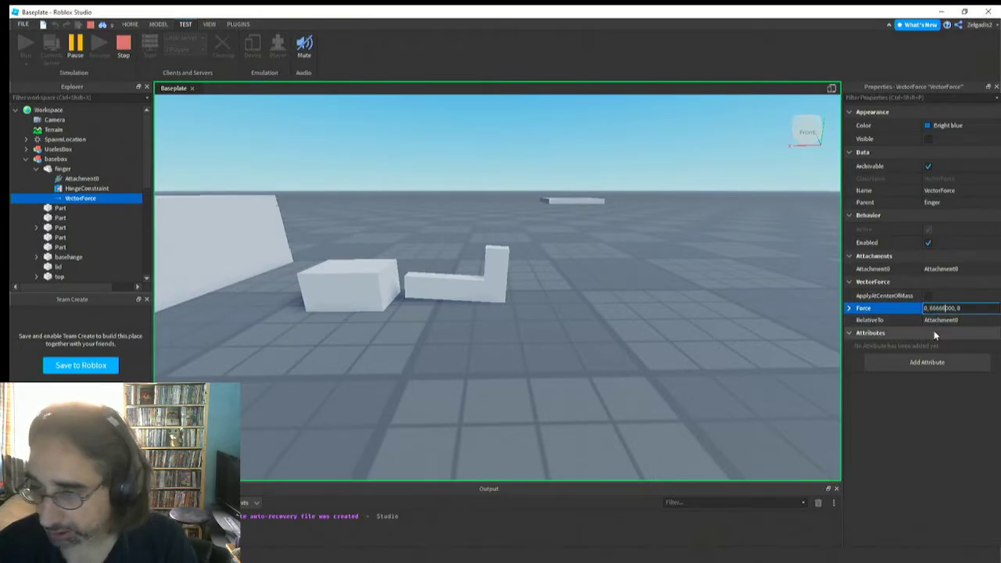
pyautogui.press('Return')
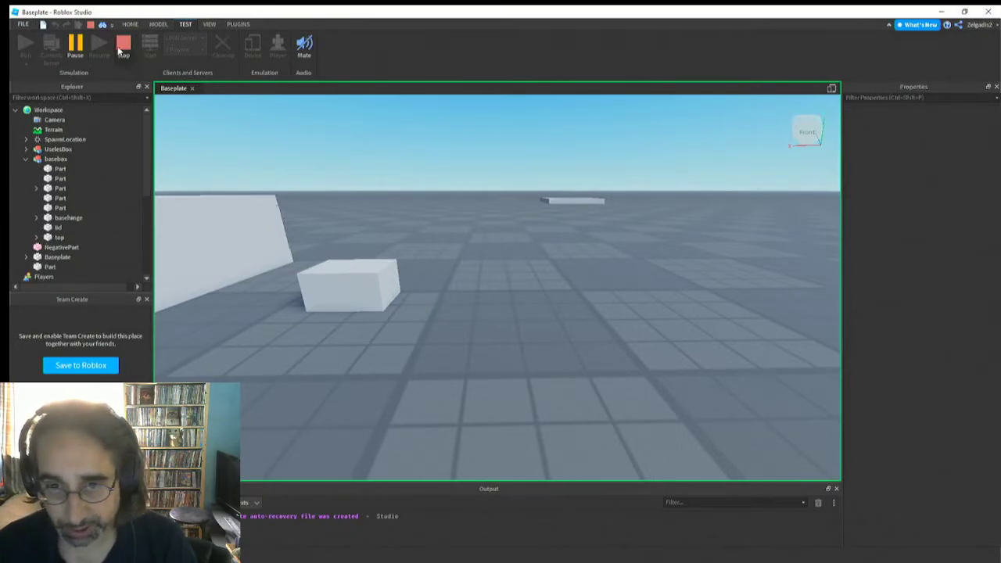
pyautogui.click(121, 49)
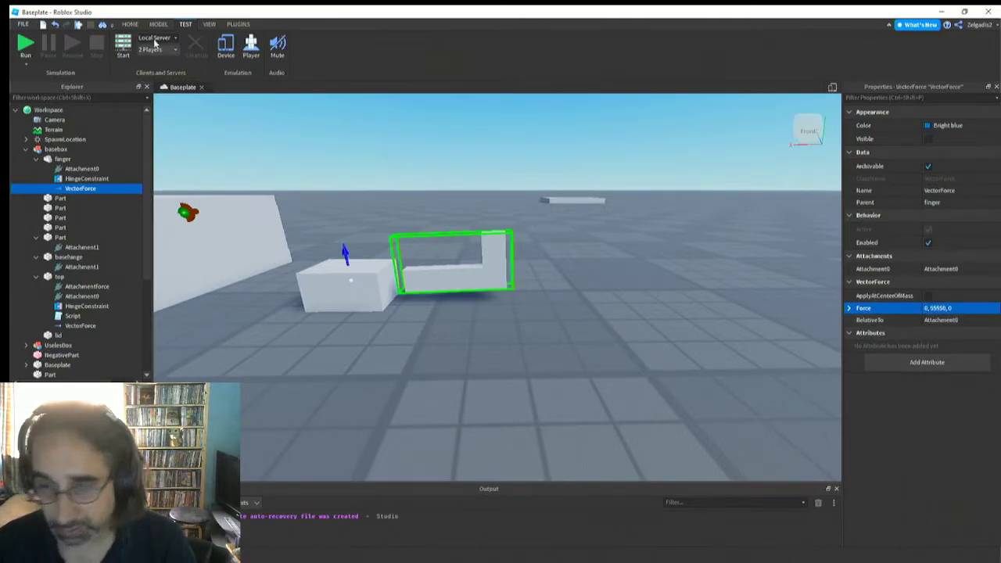
# Run the simulation with the finger's VectorForce at 0, 55550, 0 and examine the finger's motion beside the basehinge block
pyautogui.press('F5')
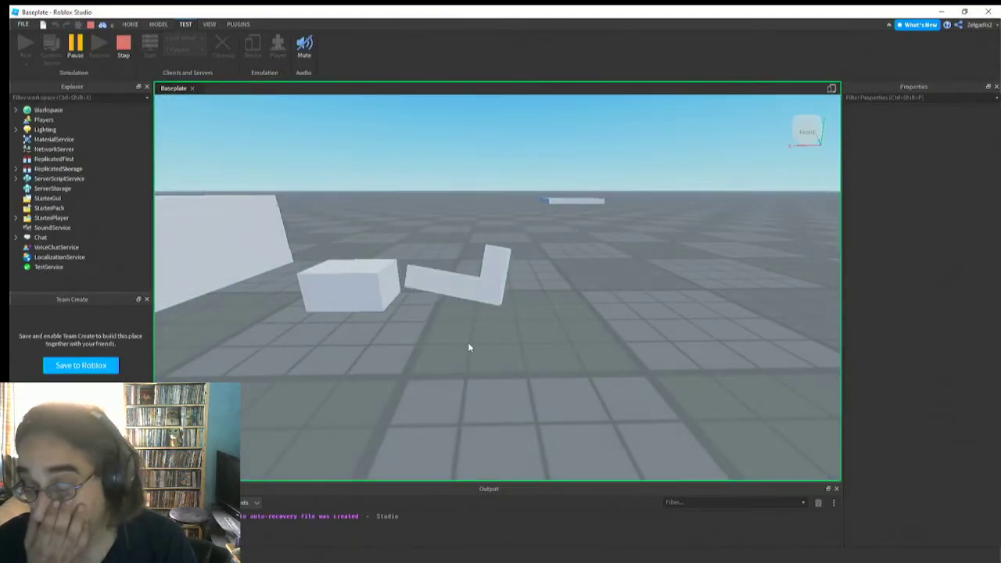
pyautogui.moveTo(463, 407); pyautogui.dragTo(463, 407, button='right')
pyautogui.press('d')
pyautogui.scroll(5, 464, 407)
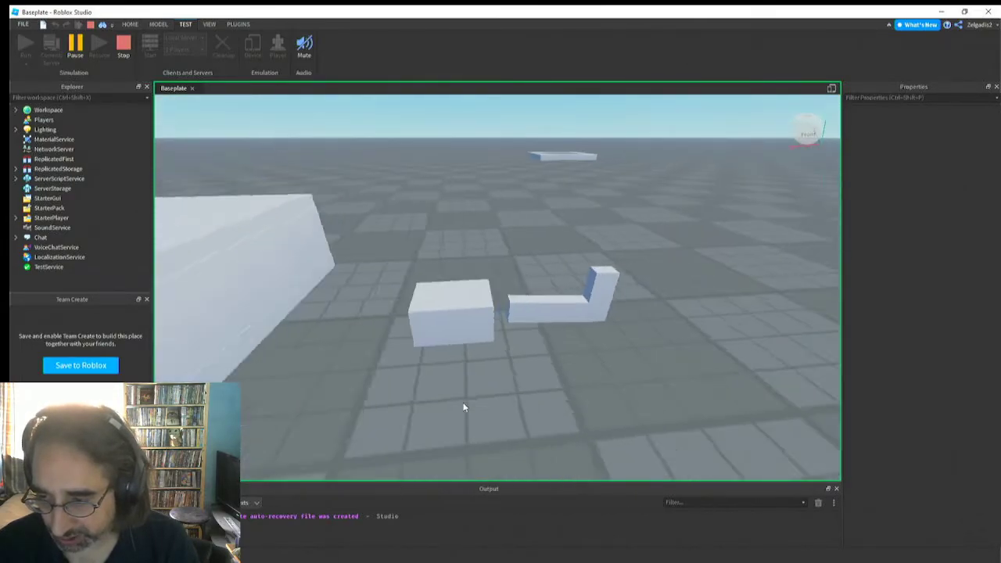
pyautogui.click(501, 358)
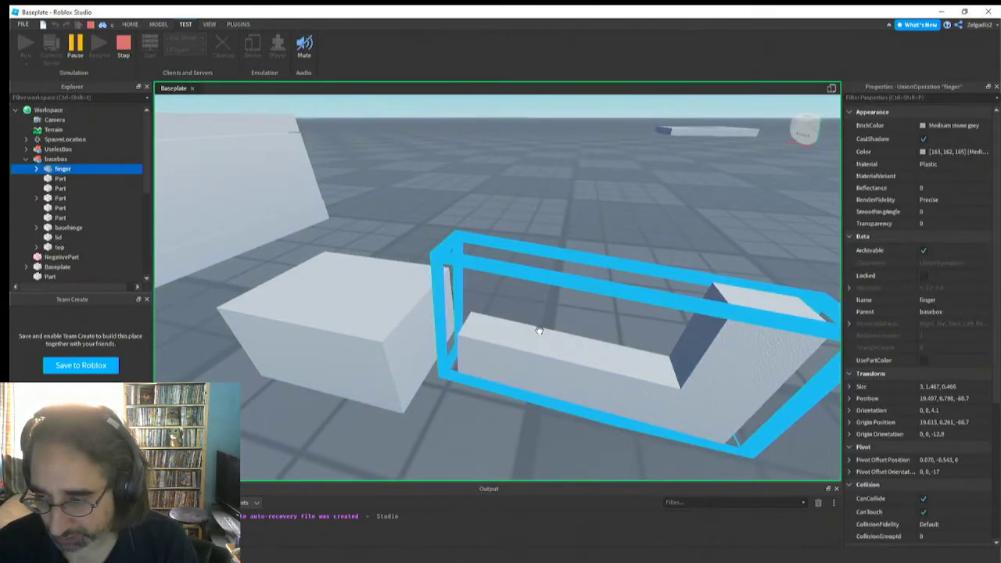
pyautogui.scroll(-5, 537, 351)
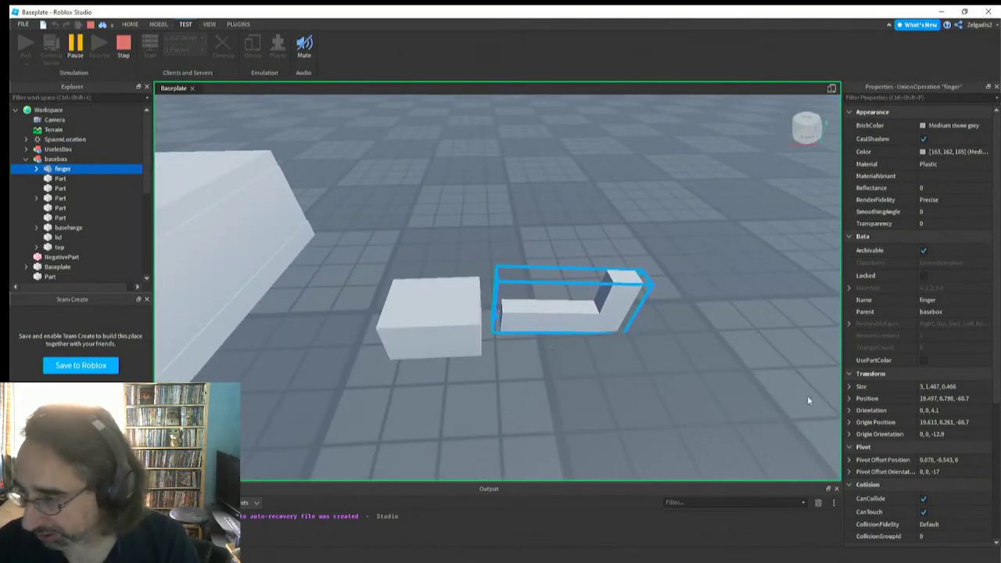
pyautogui.moveTo(602, 375); pyautogui.dragTo(602, 378, button='right')
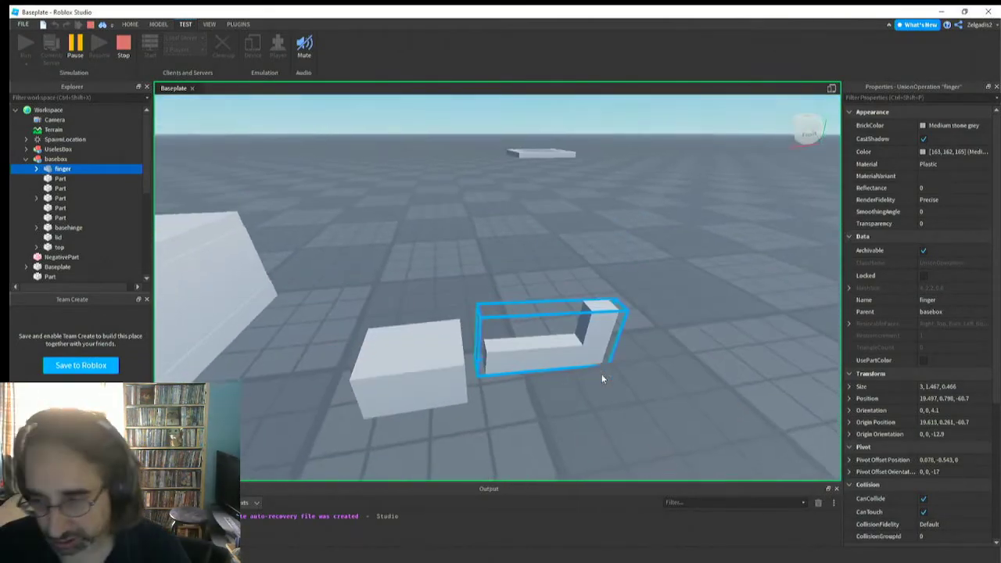
pyautogui.scroll(-3, 602, 380)
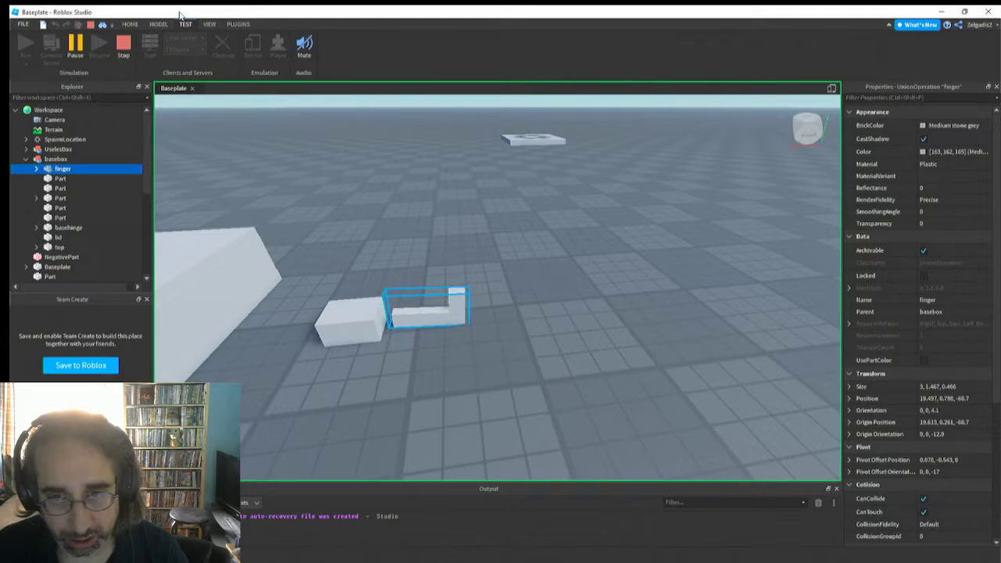
# Activate the Move tool on the running finger, check the available transform modes, keep Geometric, and stop the simulation
pyautogui.click(157, 24)
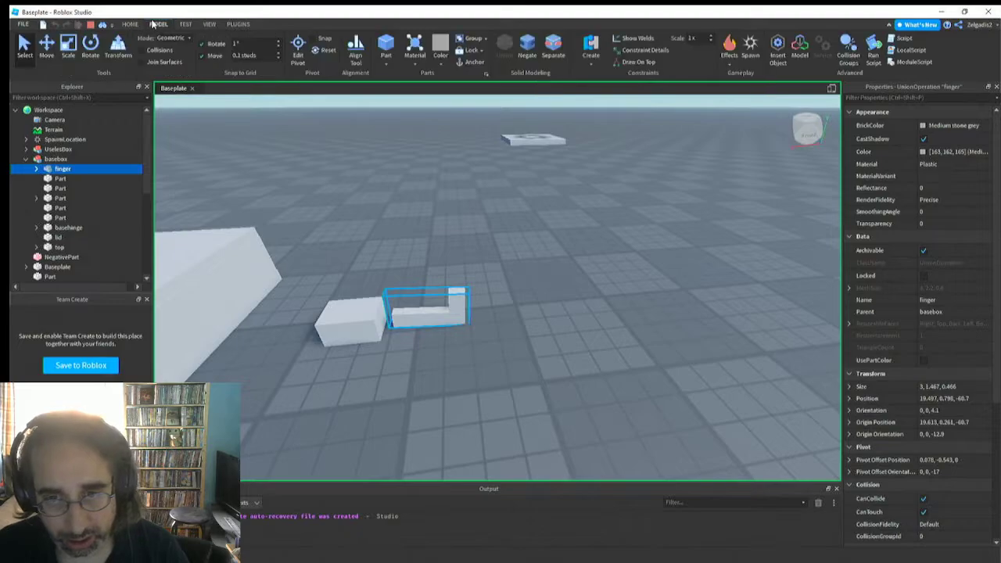
pyautogui.click(48, 47)
pyautogui.click(49, 47)
pyautogui.click(48, 47)
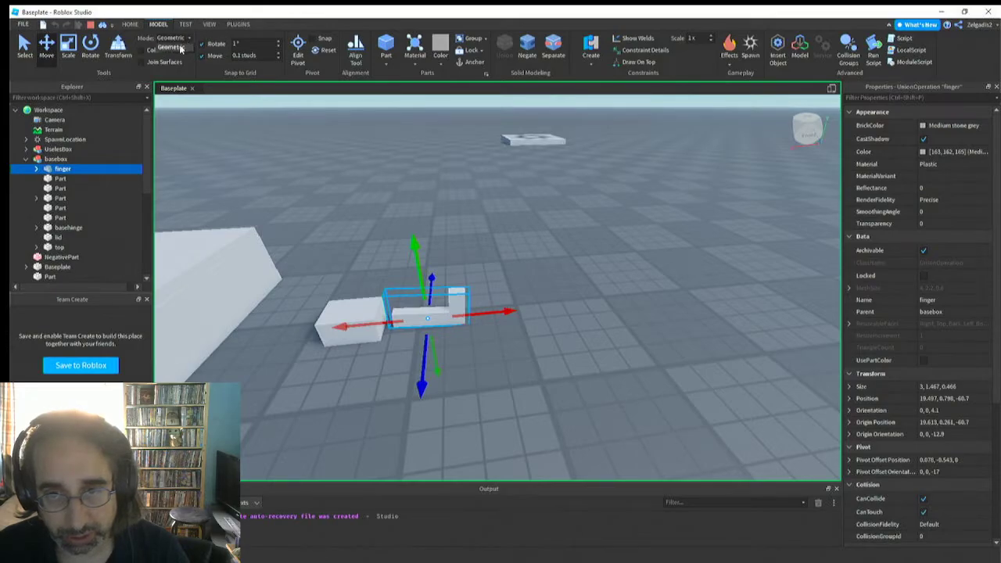
pyautogui.click(179, 46)
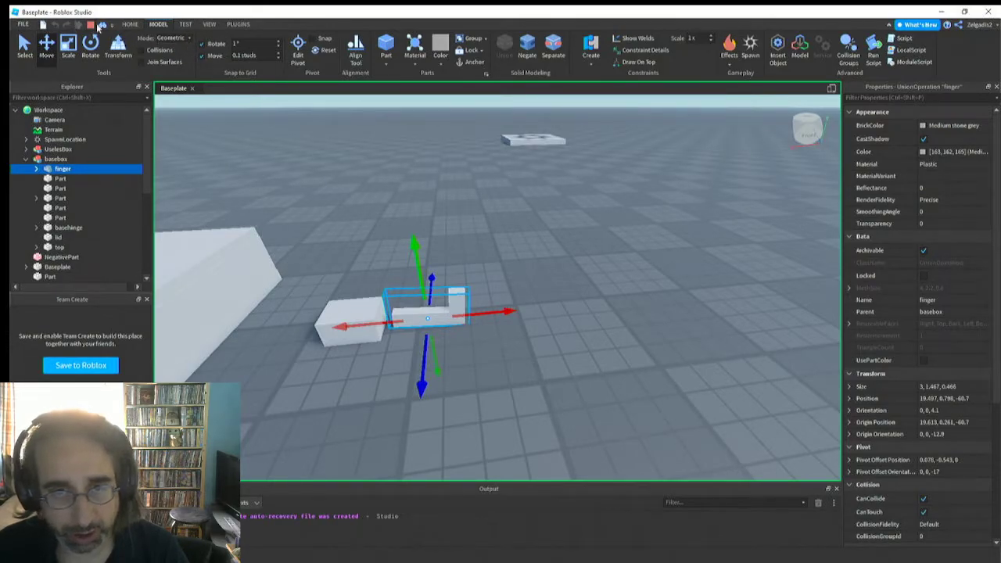
pyautogui.click(91, 25)
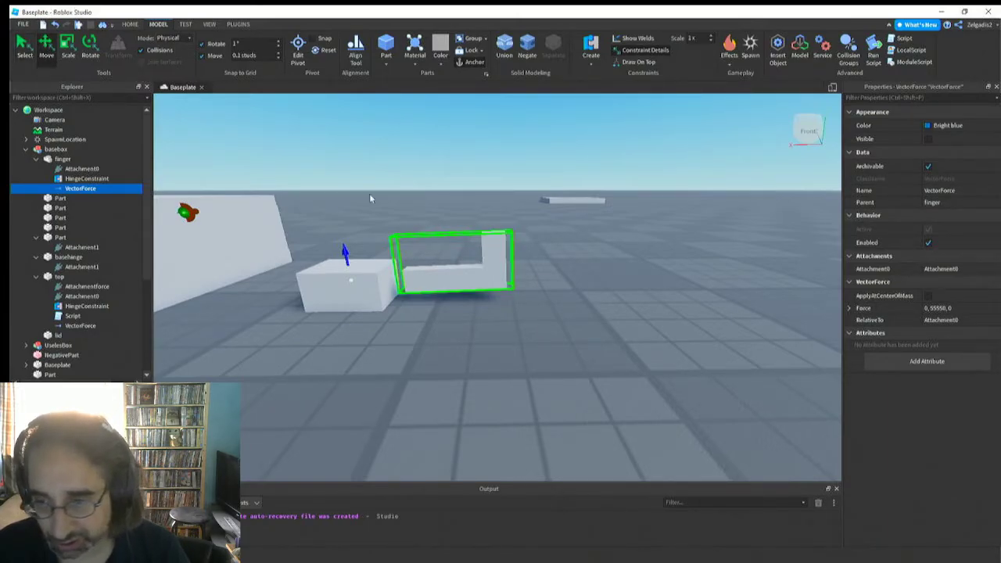
# Move the finger slightly beside the basehinge block in Physical mode, to about position 19.55, 1.178, -60.7
pyautogui.click(450, 277)
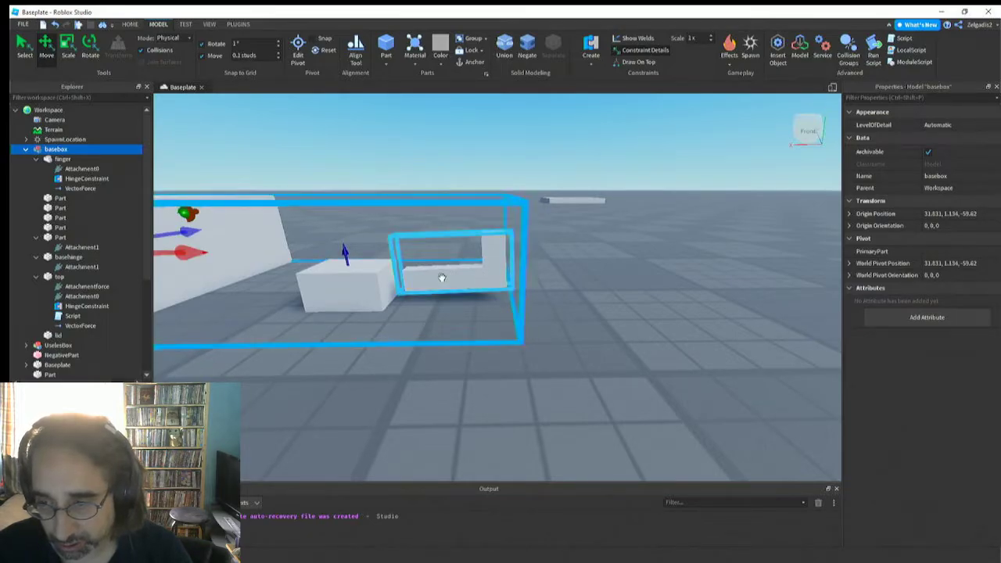
pyautogui.click(442, 277)
pyautogui.moveTo(451, 227); pyautogui.dragTo(343, 167)
pyautogui.moveTo(470, 293); pyautogui.dragTo(447, 350)
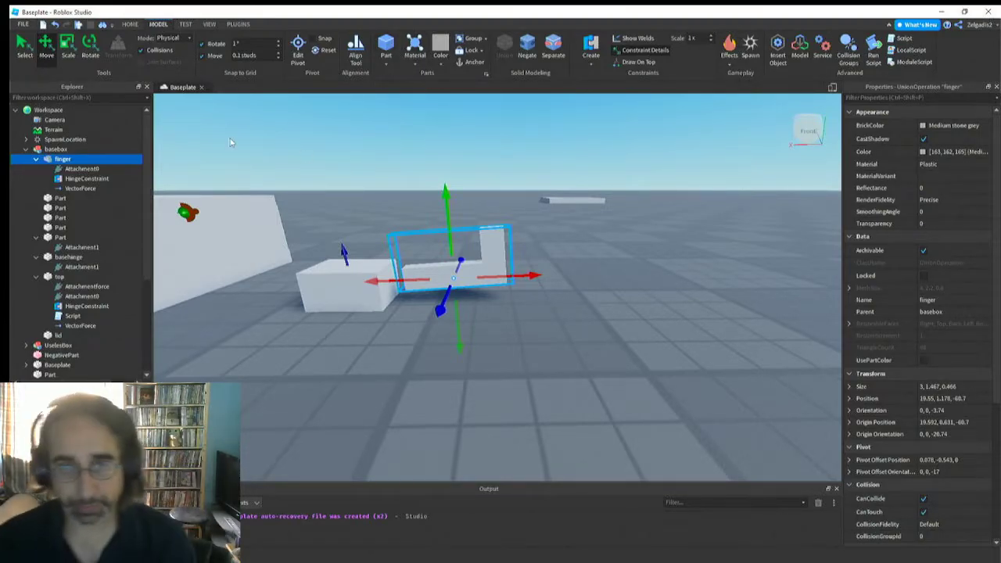
# Set the Force of the finger's VectorForce to 0, 5550, 0
pyautogui.click(25, 149)
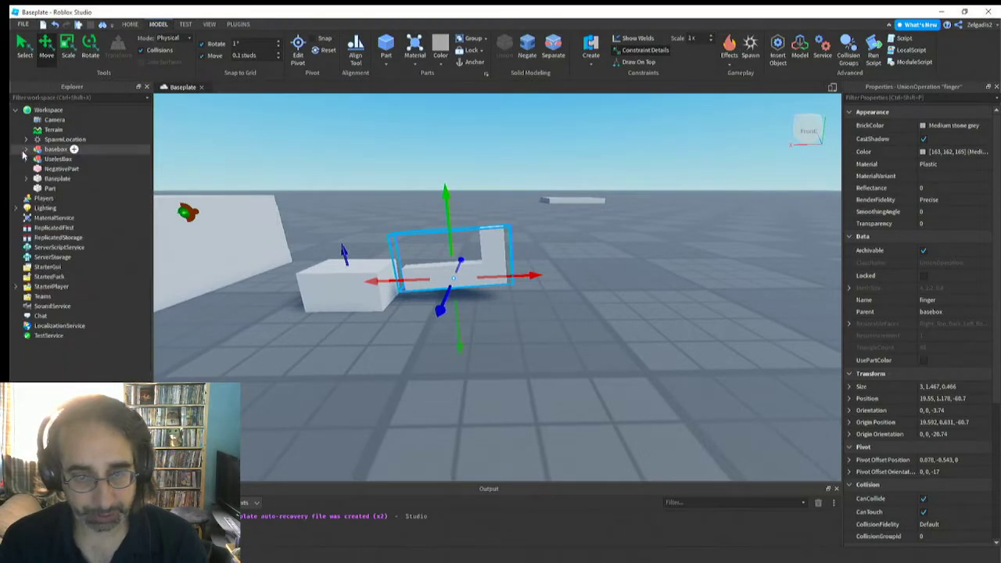
pyautogui.click(185, 24)
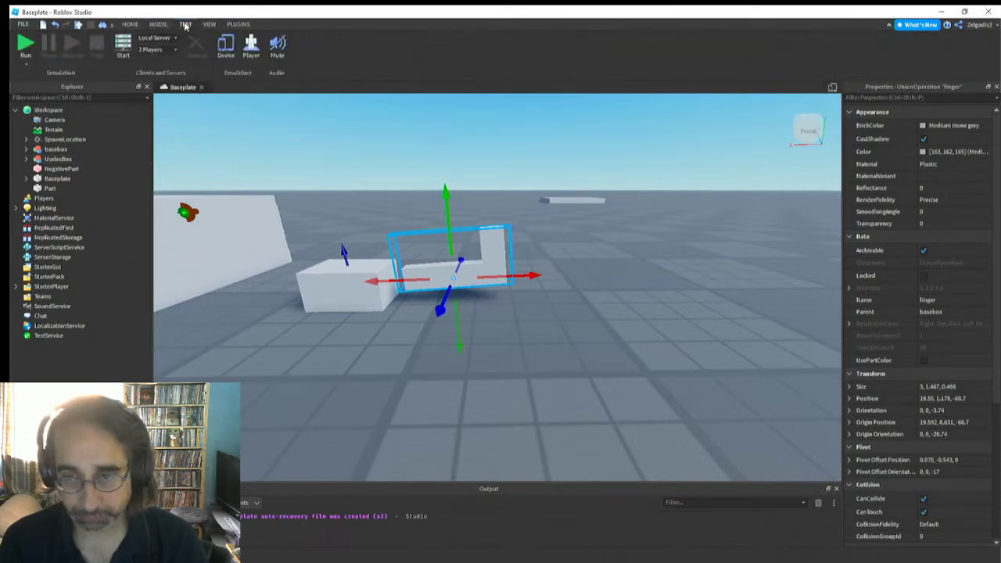
pyautogui.moveTo(505, 366); pyautogui.dragTo(505, 366, button='right')
pyautogui.scroll(-3, 506, 366)
pyautogui.scroll(3, 505, 366)
pyautogui.scroll(-3, 425, 282)
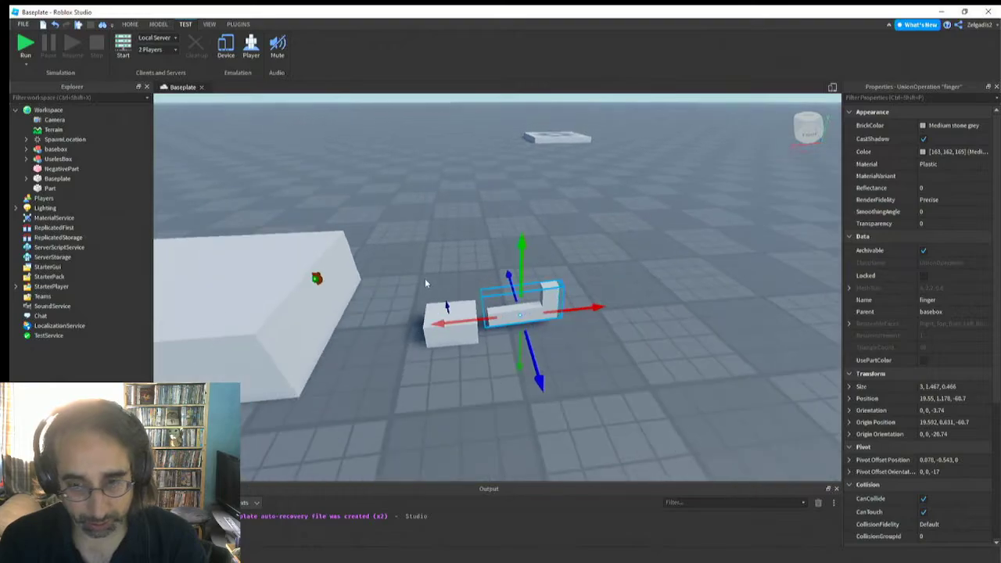
pyautogui.scroll(3, 427, 287)
pyautogui.moveTo(426, 287); pyautogui.dragTo(427, 292, button='right')
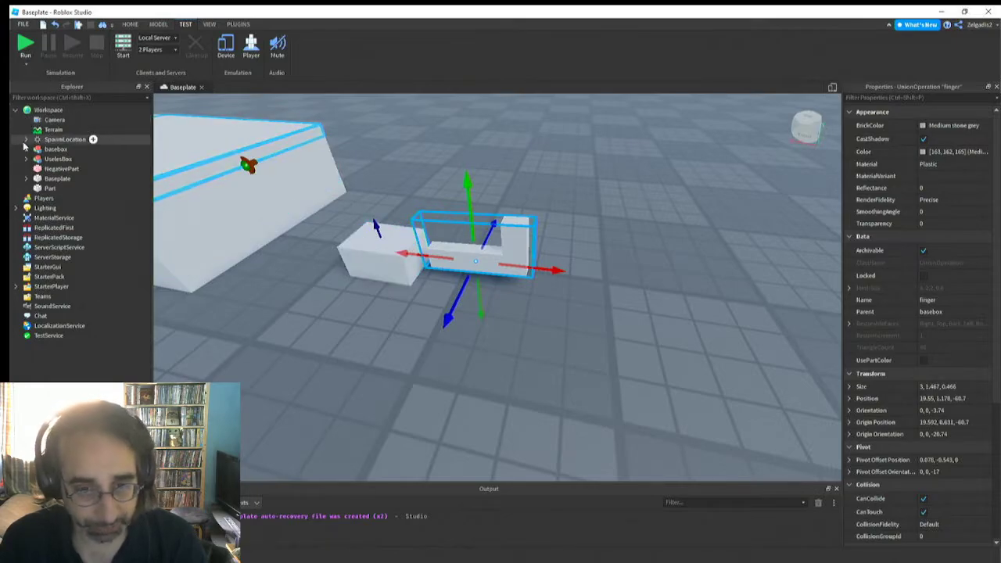
pyautogui.click(471, 258)
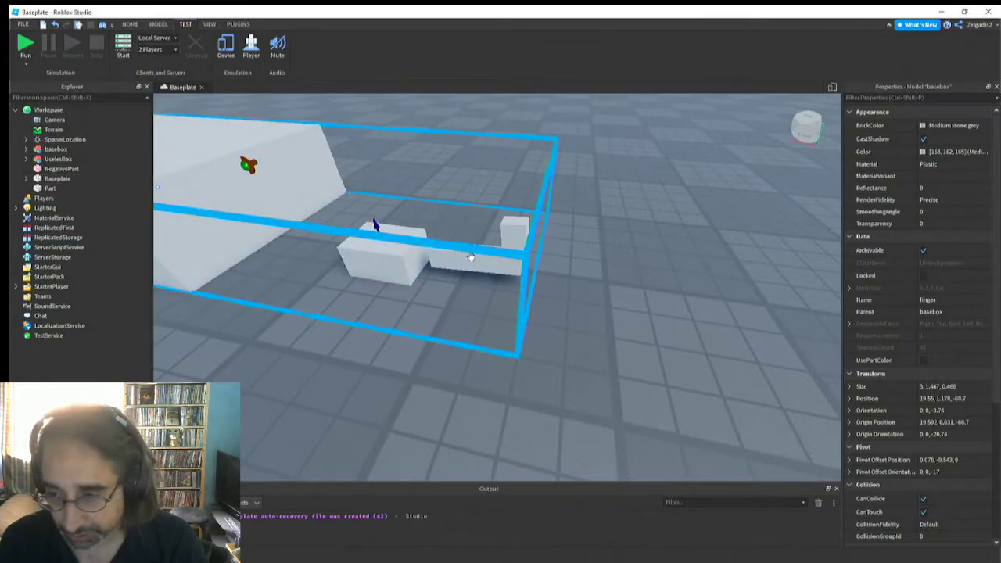
pyautogui.click(514, 225)
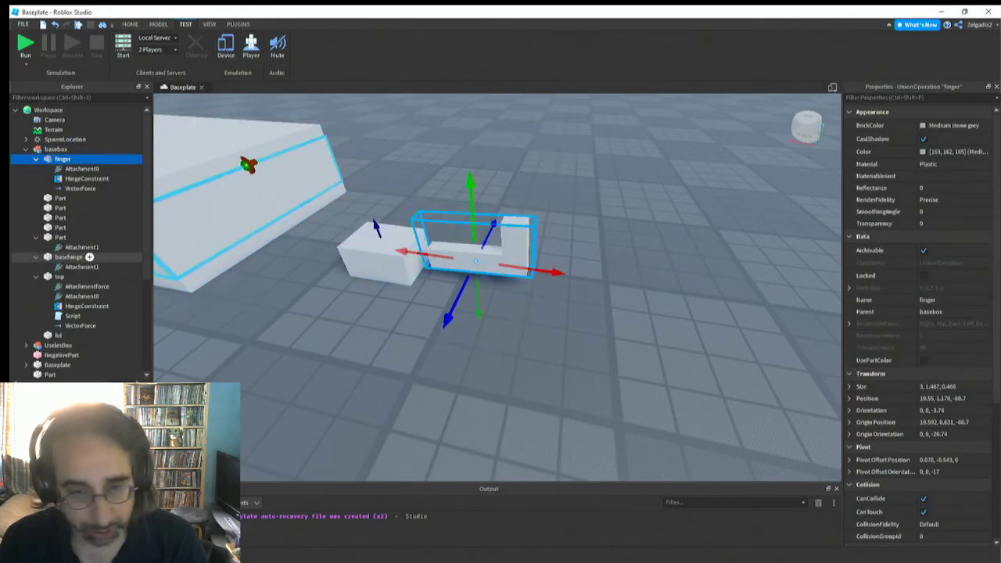
pyautogui.click(80, 189)
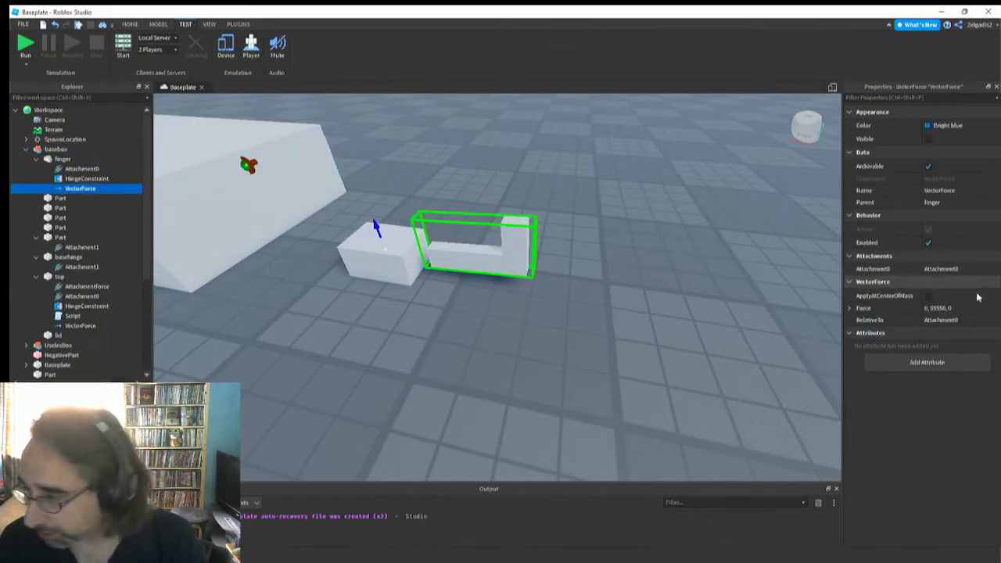
pyautogui.click(938, 308)
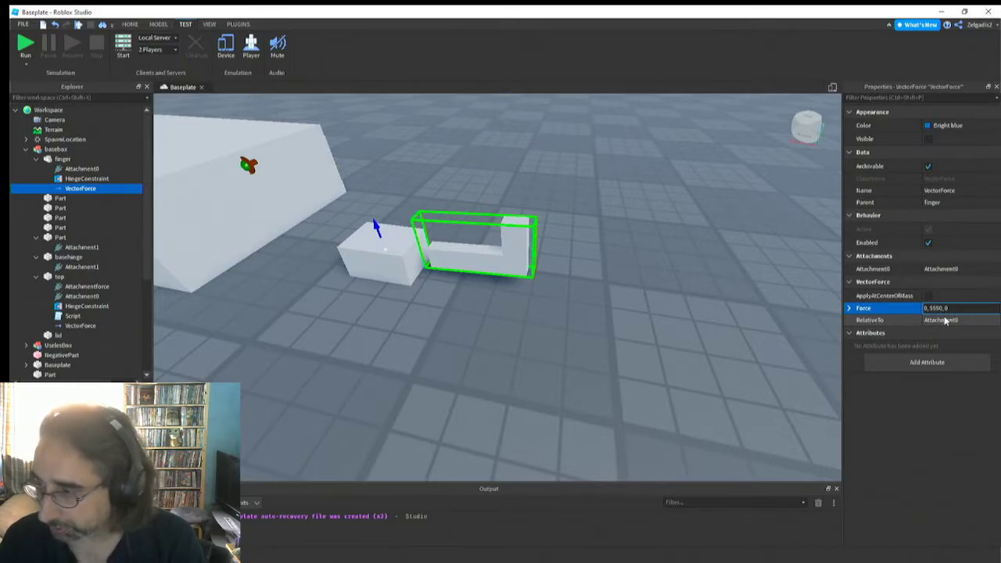
# Run the simulation and select the finger inside the basebox model to inspect how it sits beside the basehinge block
pyautogui.click(26, 45)
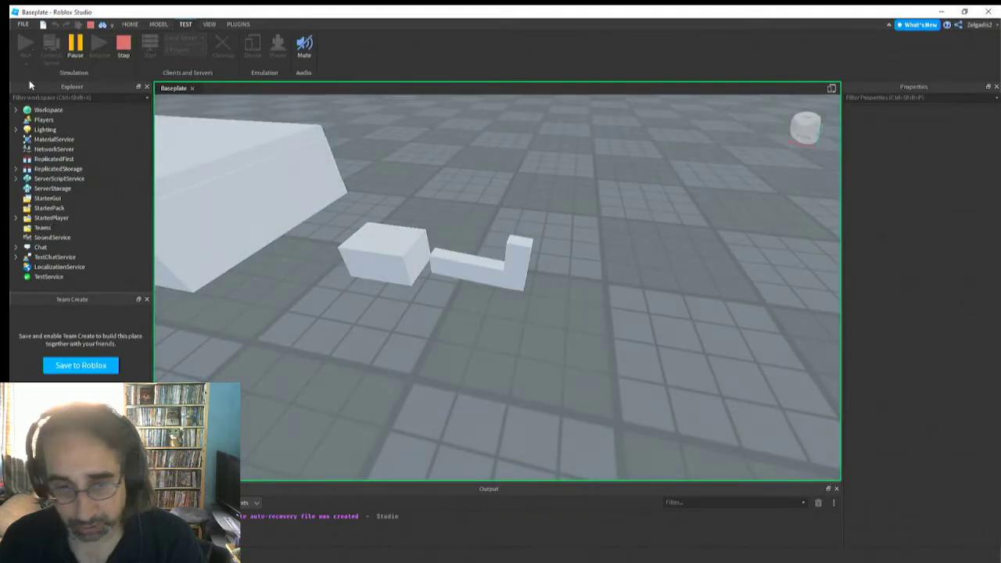
pyautogui.click(472, 273)
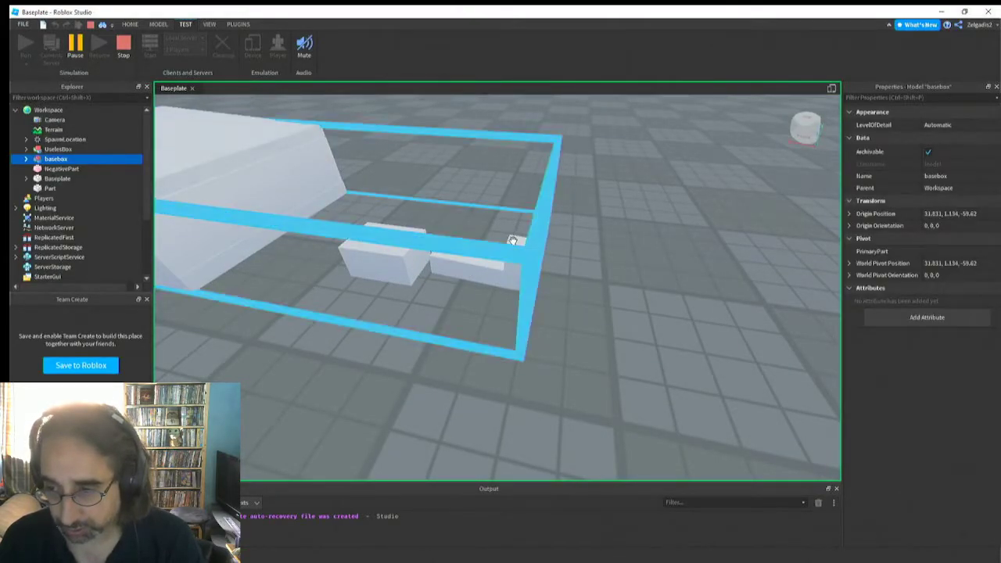
pyautogui.moveTo(426, 275); pyautogui.dragTo(429, 274, button='right')
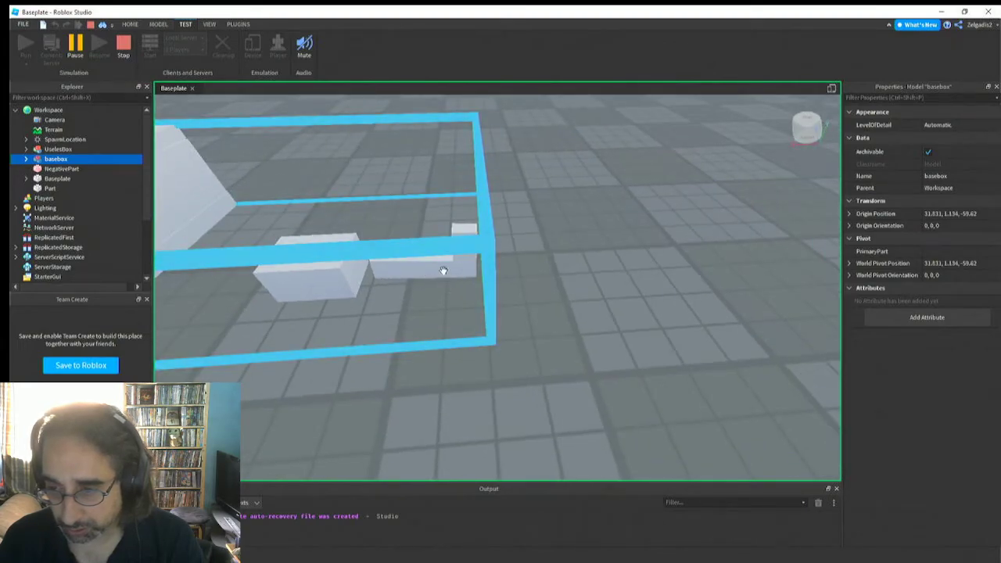
pyautogui.click(466, 227)
pyautogui.click(465, 227)
pyautogui.moveTo(422, 245); pyautogui.dragTo(450, 237, button='right')
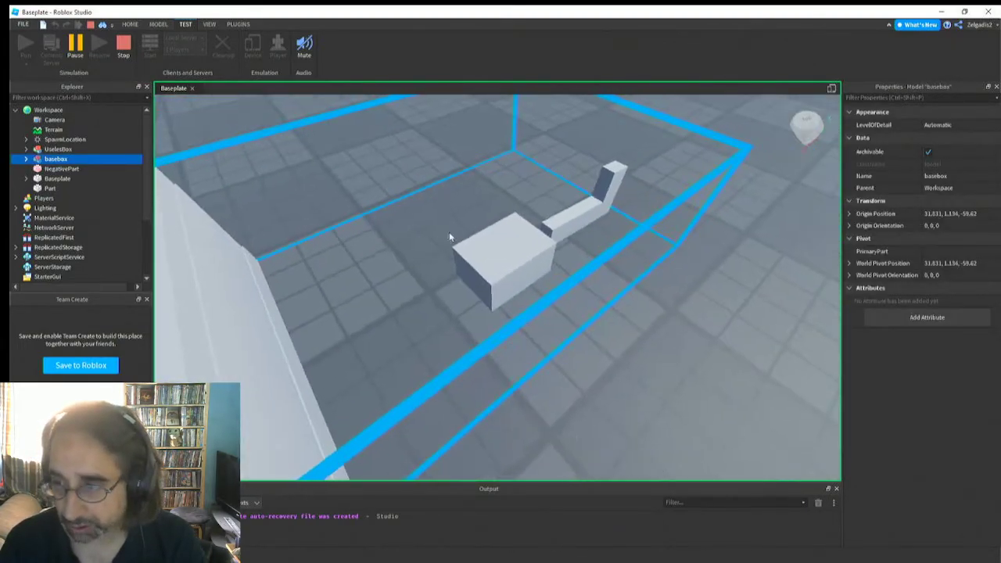
pyautogui.keyDown('alt'); pyautogui.click(577, 201); pyautogui.keyUp('alt')
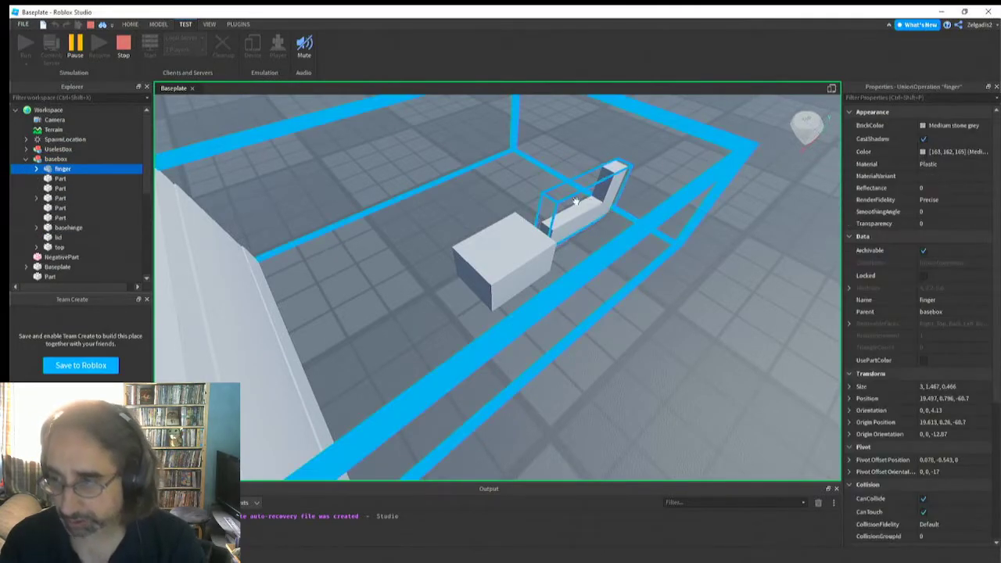
pyautogui.moveTo(552, 195); pyautogui.dragTo(543, 192, button='right')
pyautogui.press('d')
pyautogui.press('s')
# Set the running finger's VectorForce to 0, 30000, 0 and examine its motion from several angles
pyautogui.click(35, 168)
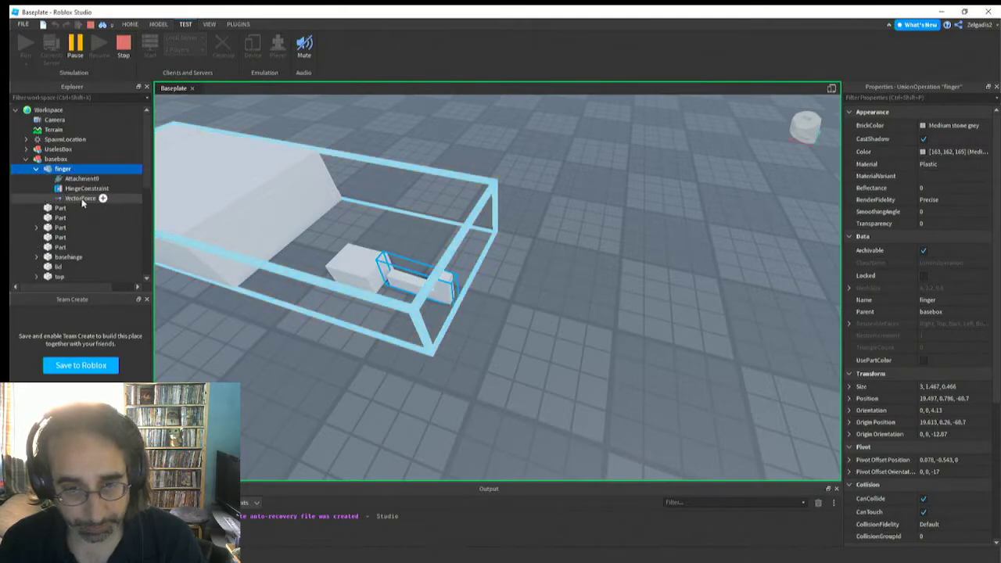
pyautogui.click(80, 198)
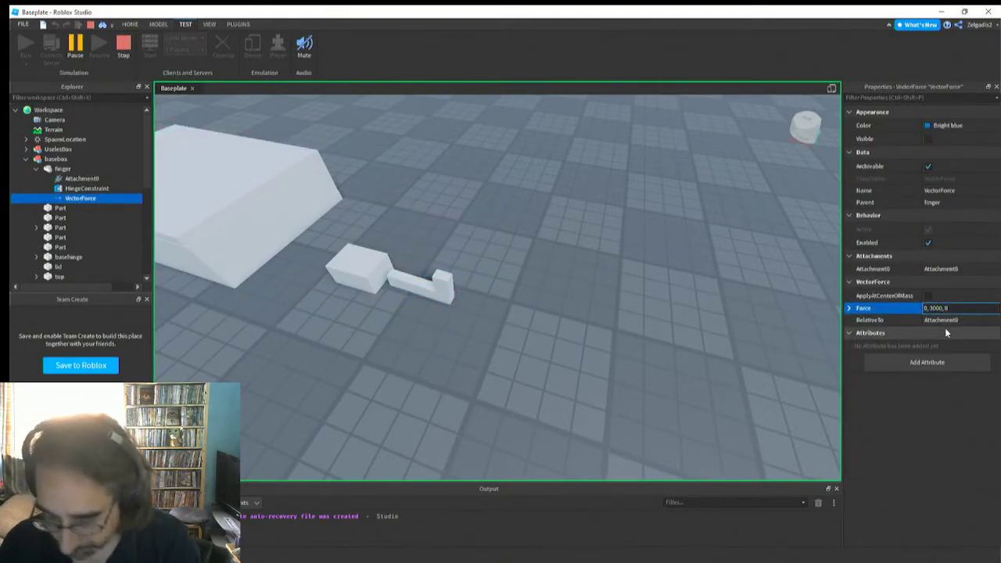
pyautogui.write('0')
pyautogui.press('Return')
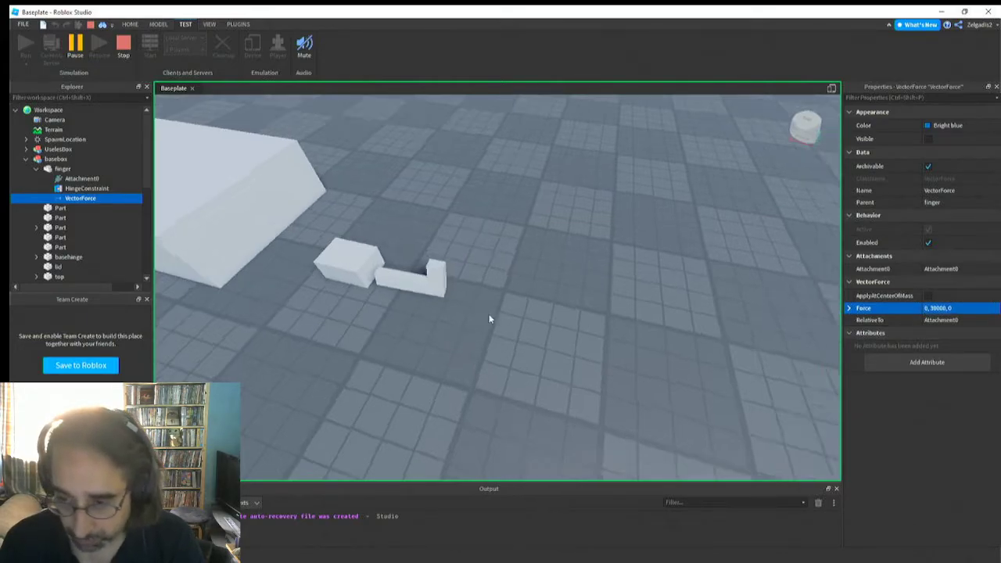
pyautogui.press('d')
pyautogui.moveTo(489, 320); pyautogui.dragTo(488, 314, button='right')
pyautogui.press('w')
pyautogui.press('d')
pyautogui.press('a')
pyautogui.press('d')
pyautogui.press('a')
pyautogui.press('s')
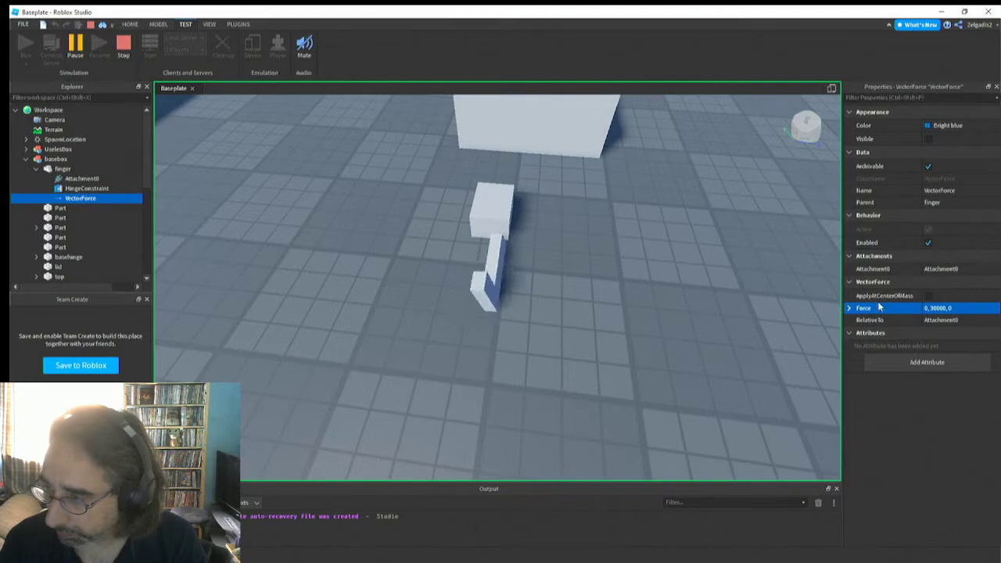
# Set the running finger's VectorForce to 0, 0, 0
pyautogui.click(937, 308)
pyautogui.click(937, 309)
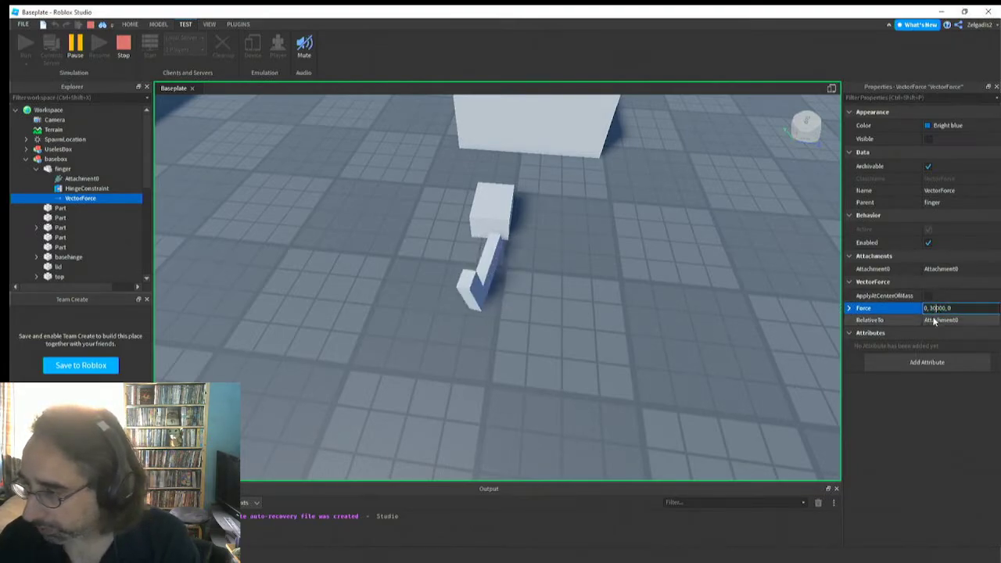
pyautogui.press('BackSpace')
pyautogui.press('BackSpace')
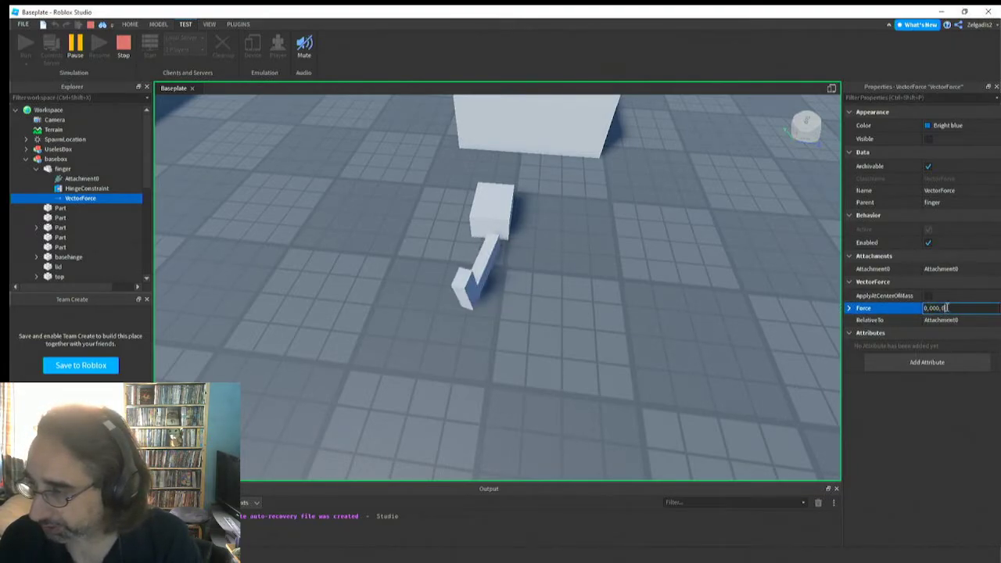
pyautogui.press('Return')
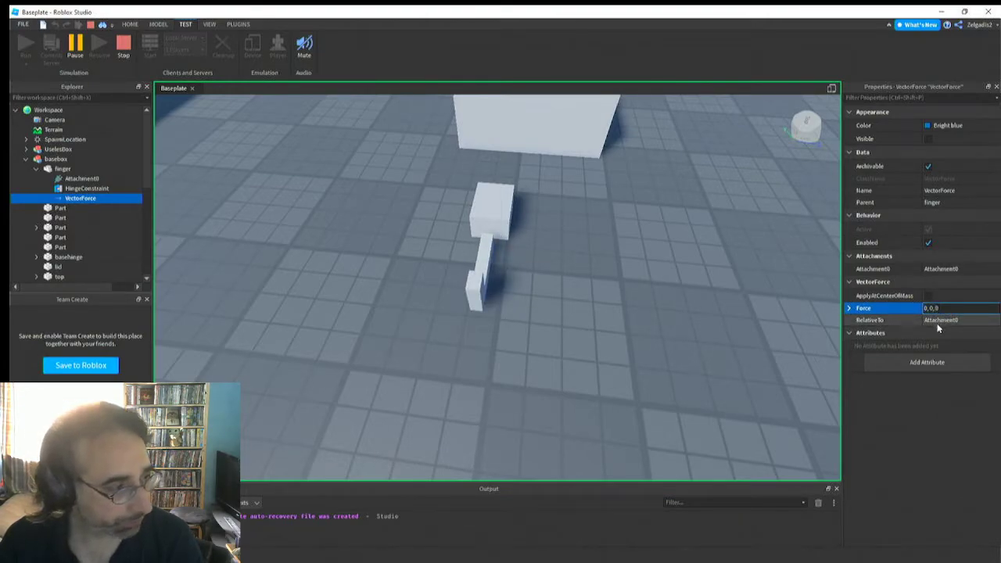
pyautogui.press('Return')
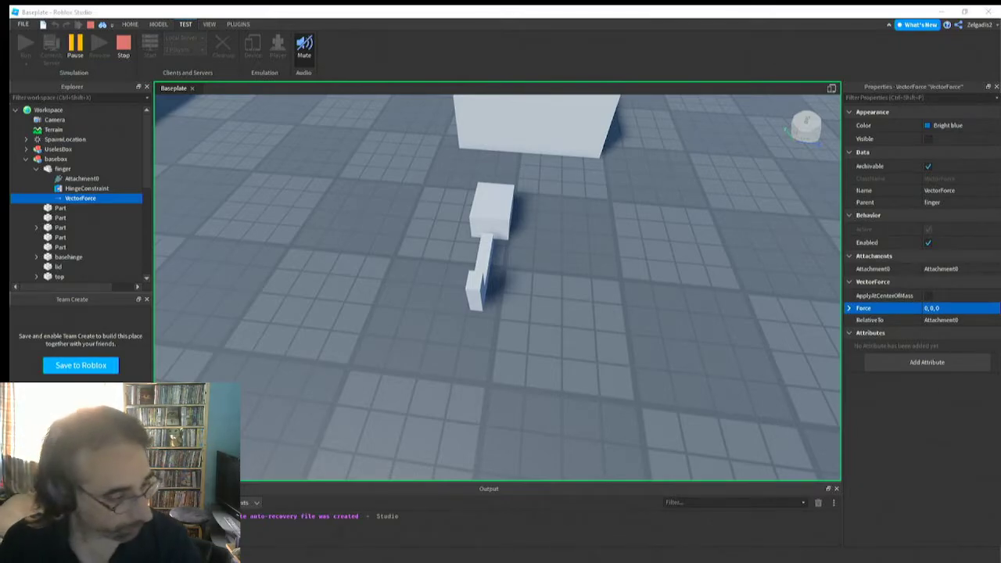
# Apply a force of 0, 0, 55050 to the running finger's VectorForce and increase it to 0, 0, 550050
pyautogui.moveTo(474, 271); pyautogui.dragTo(480, 255, button='right')
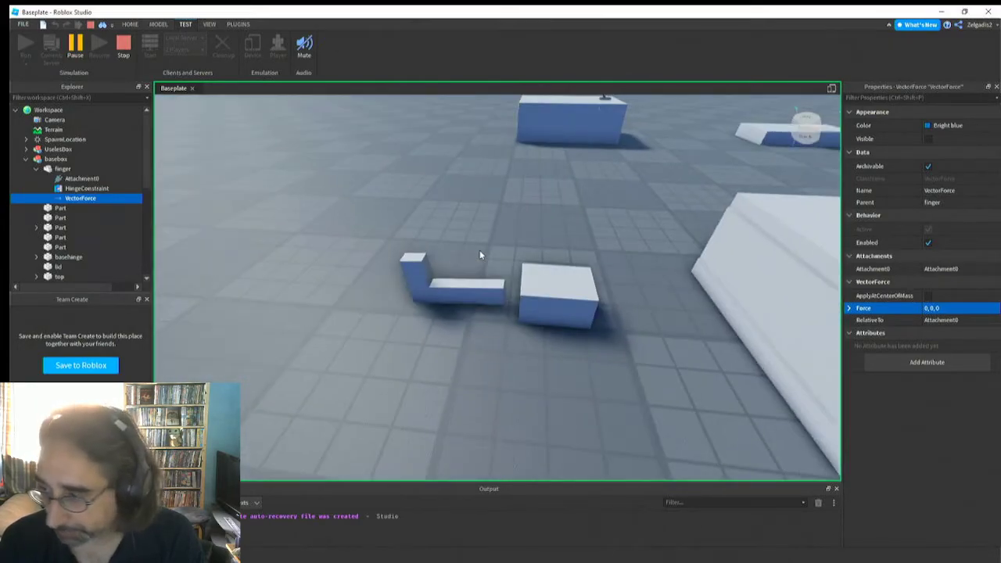
pyautogui.click(938, 308)
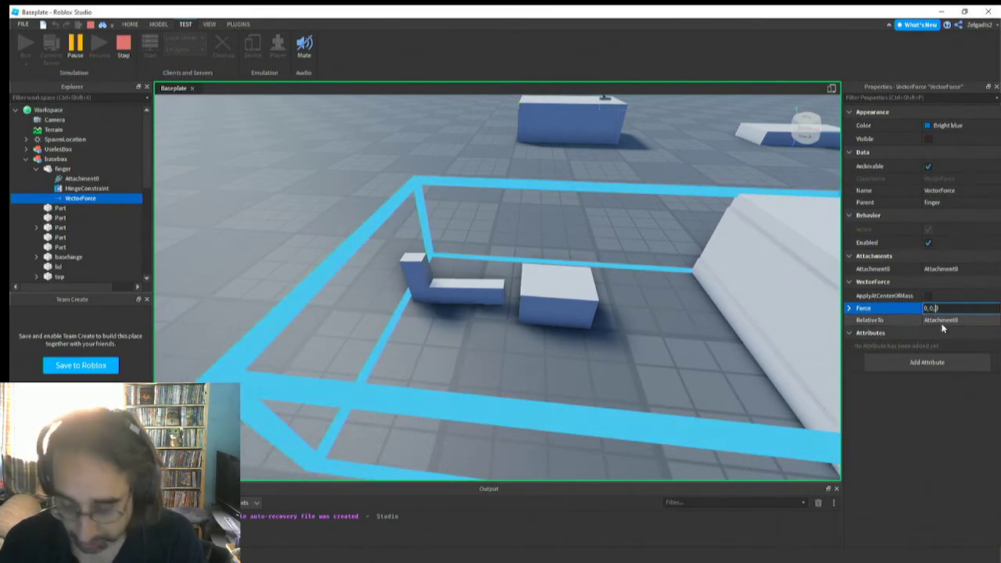
pyautogui.write('5505')
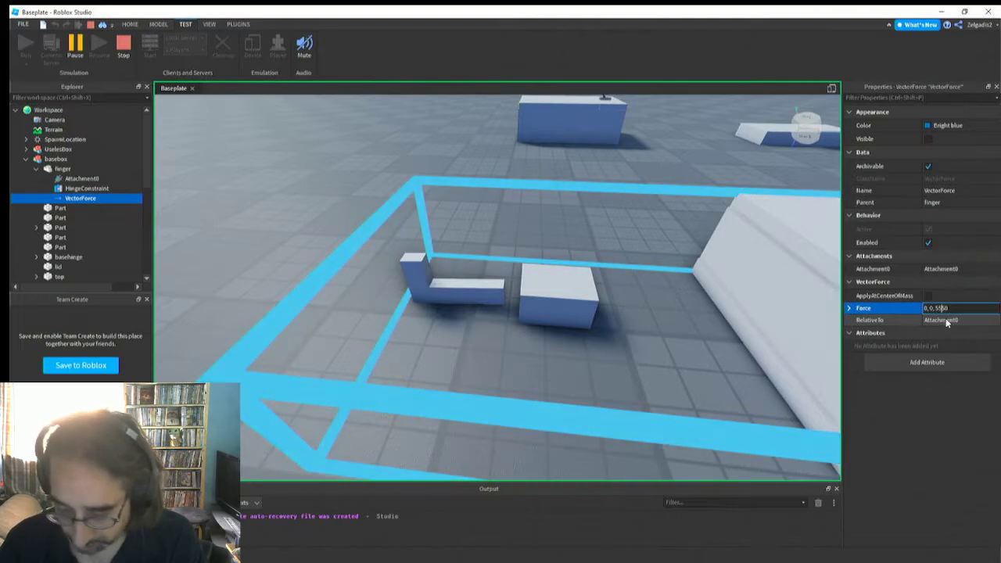
pyautogui.write('0')
pyautogui.press('Return')
pyautogui.click(948, 311)
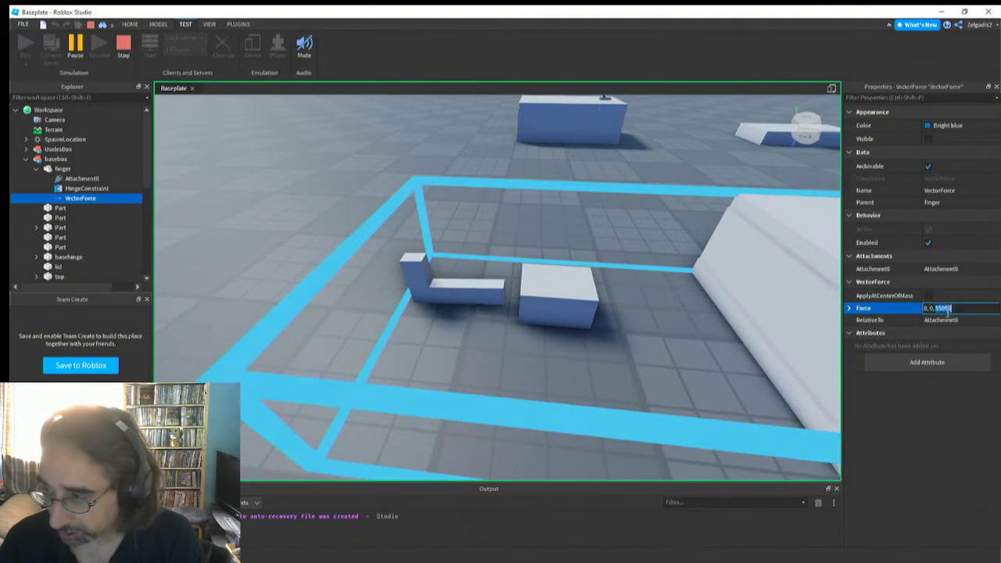
pyautogui.write('0')
pyautogui.press('Return')
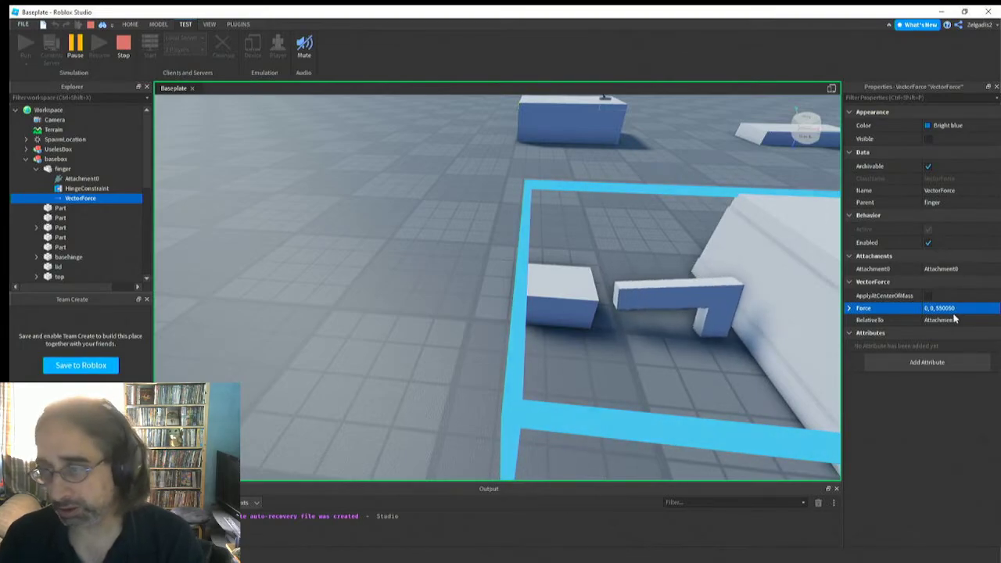
# Try a smaller Z component for the running finger's VectorForce, clear the Force entry, and select the basebox model
pyautogui.click(951, 311)
pyautogui.click(951, 310)
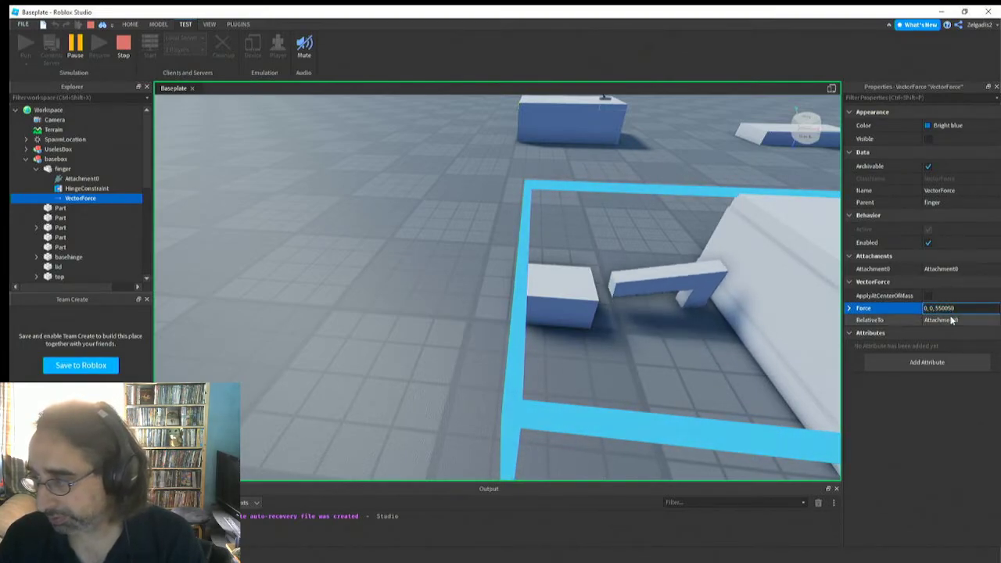
pyautogui.press('BackSpace')
pyautogui.press('Return')
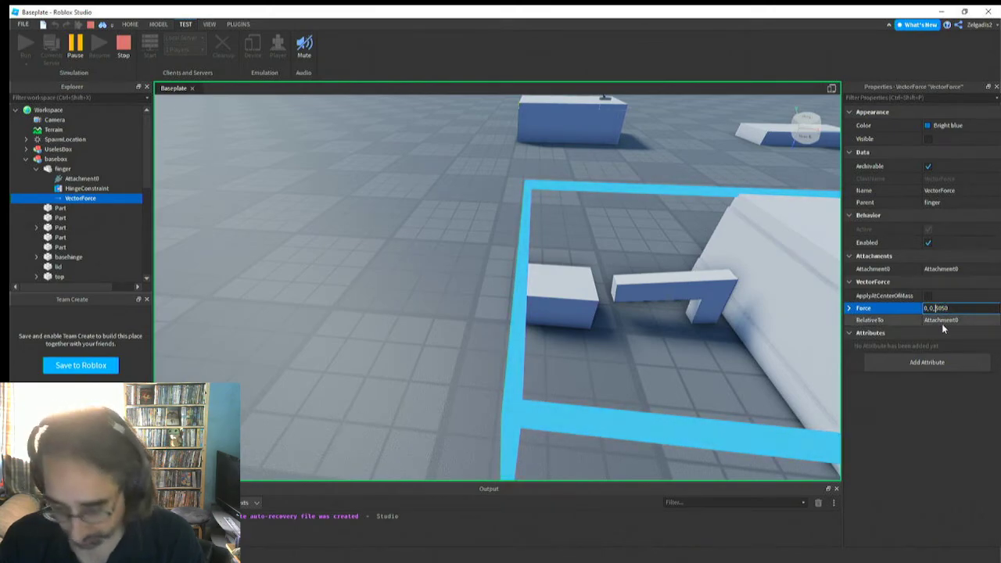
pyautogui.write('9')
pyautogui.press('Return')
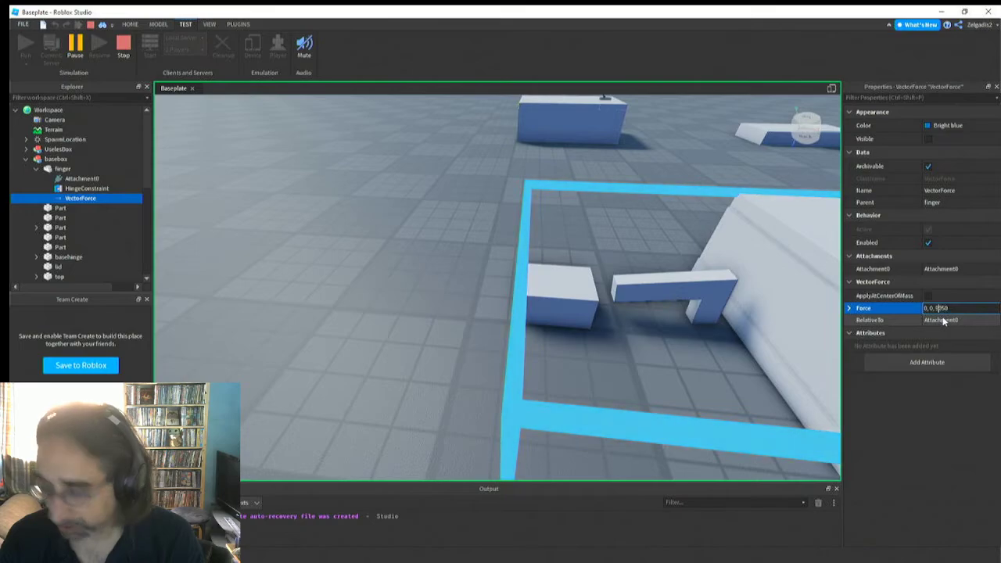
pyautogui.click(950, 309)
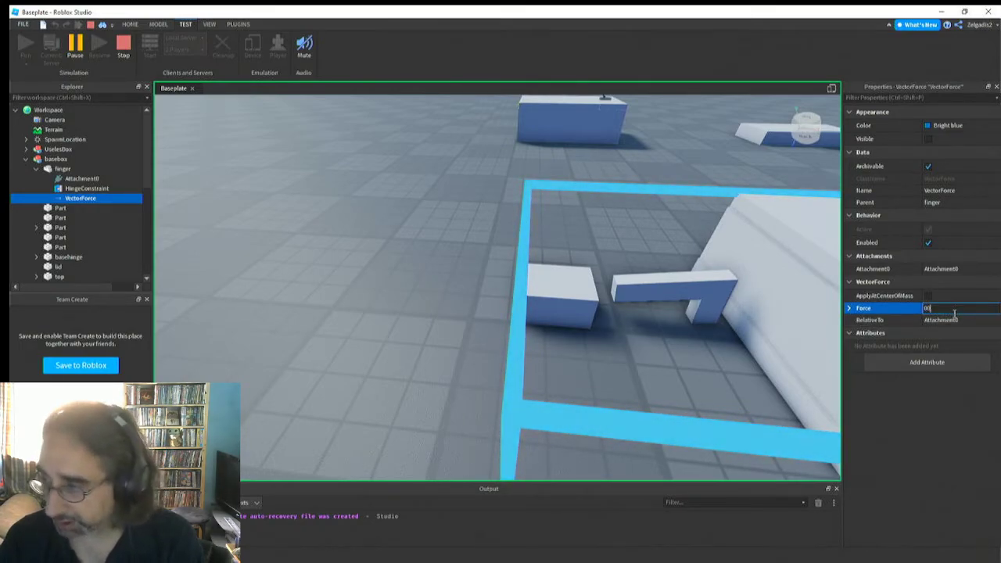
pyautogui.click(826, 338)
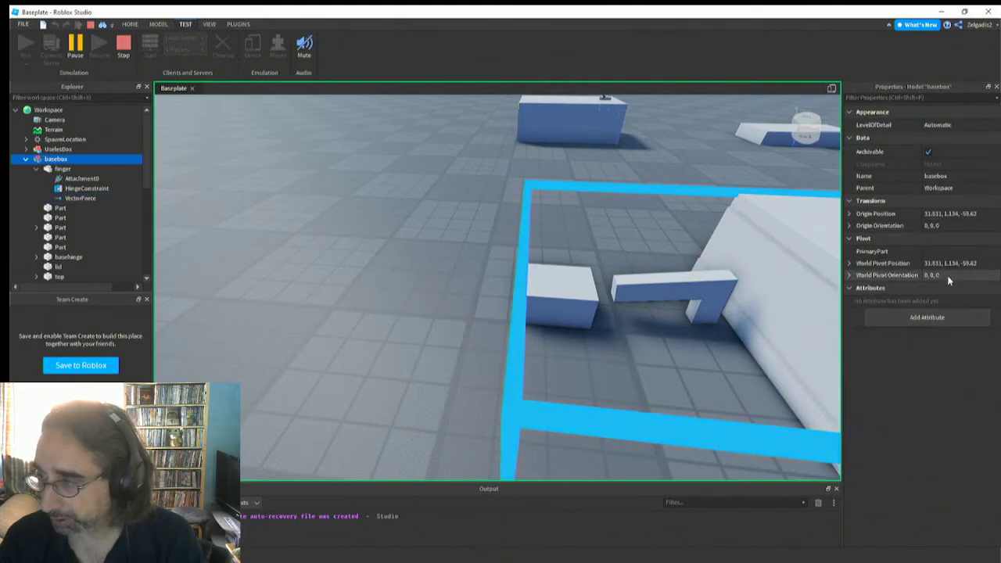
# Set the running basebox model's World Pivot Orientation to 0, 0, 0.46 and stop the simulation
pyautogui.click(949, 275)
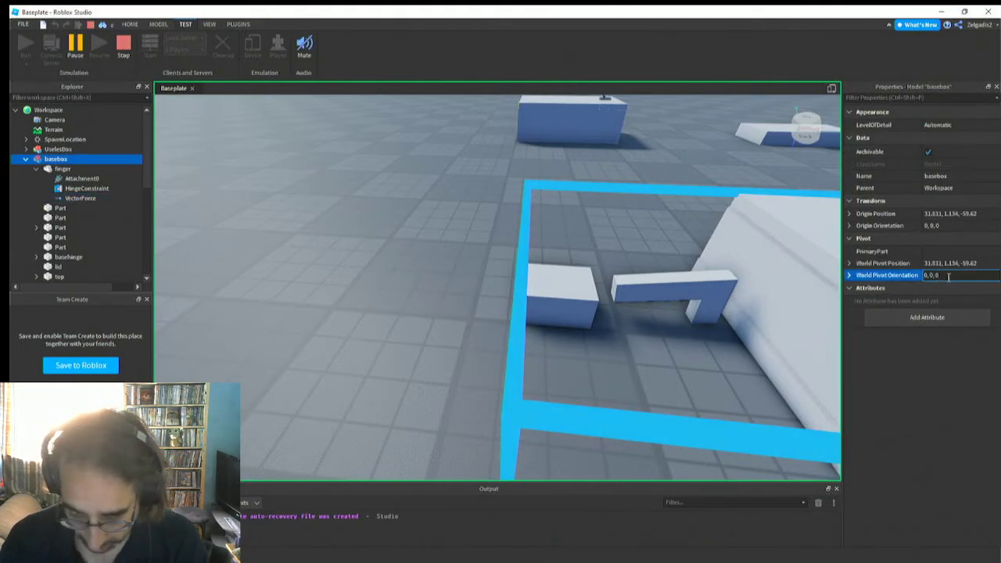
pyautogui.write('.46')
pyautogui.press('Return')
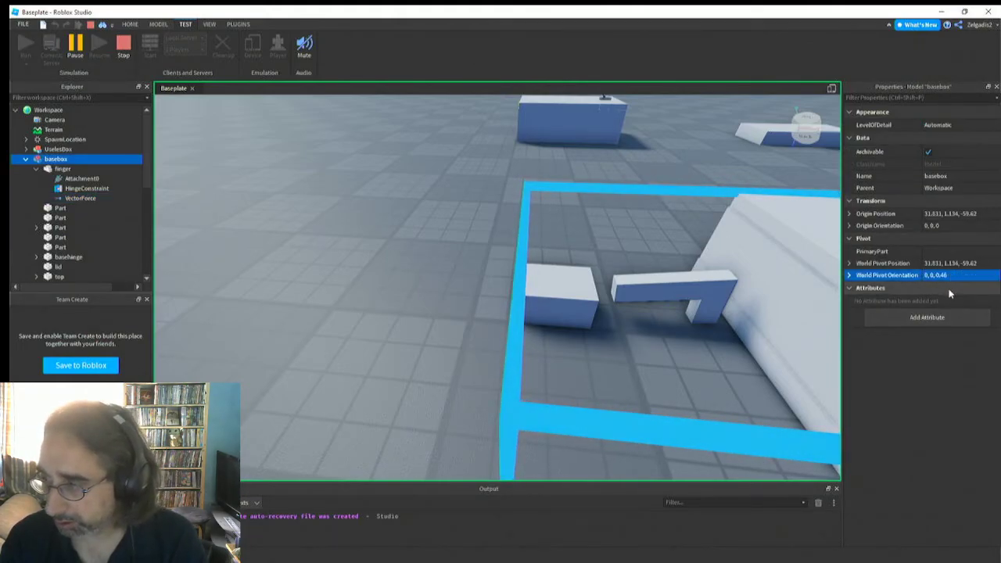
pyautogui.moveTo(677, 358); pyautogui.dragTo(678, 355, button='right')
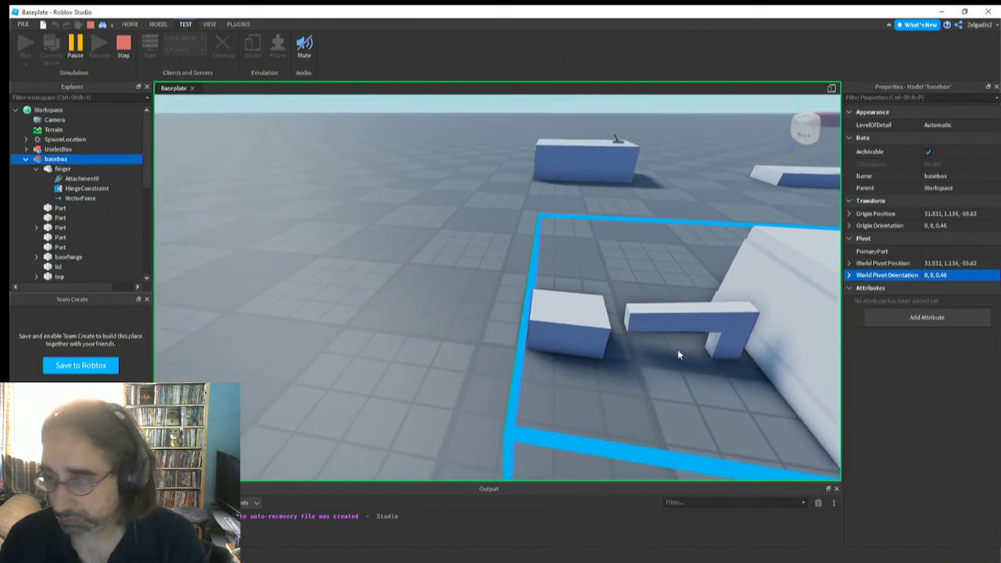
pyautogui.click(122, 49)
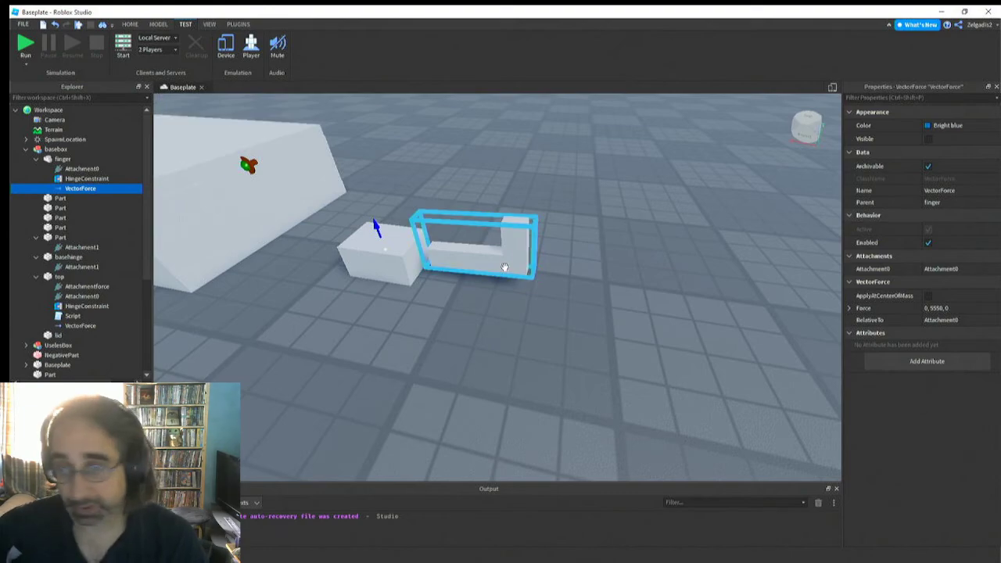